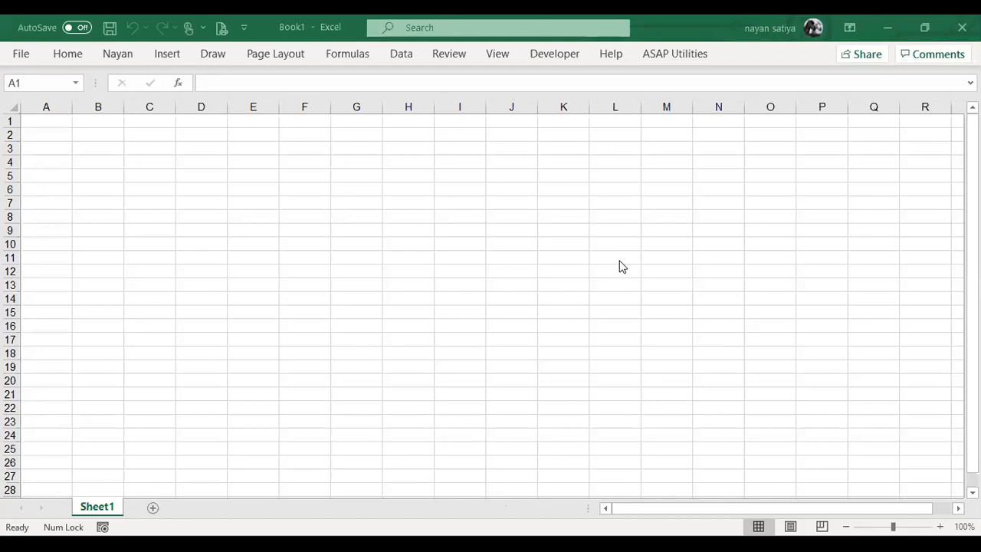
{"action": "left_click", "coordinate": [586, 333]}
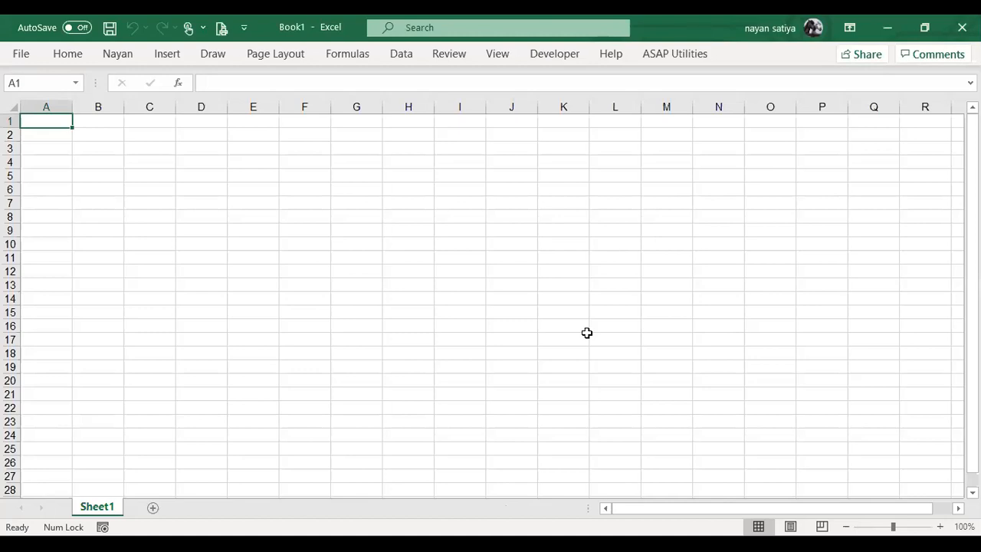
{"action": "key", "text": "alt+F11"}
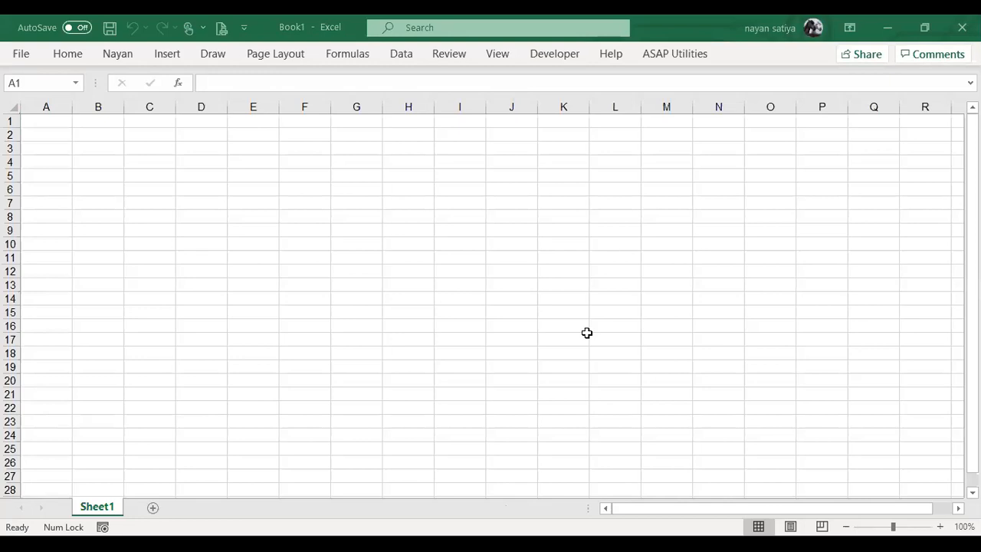
{"action": "left_click", "coordinate": [586, 269]}
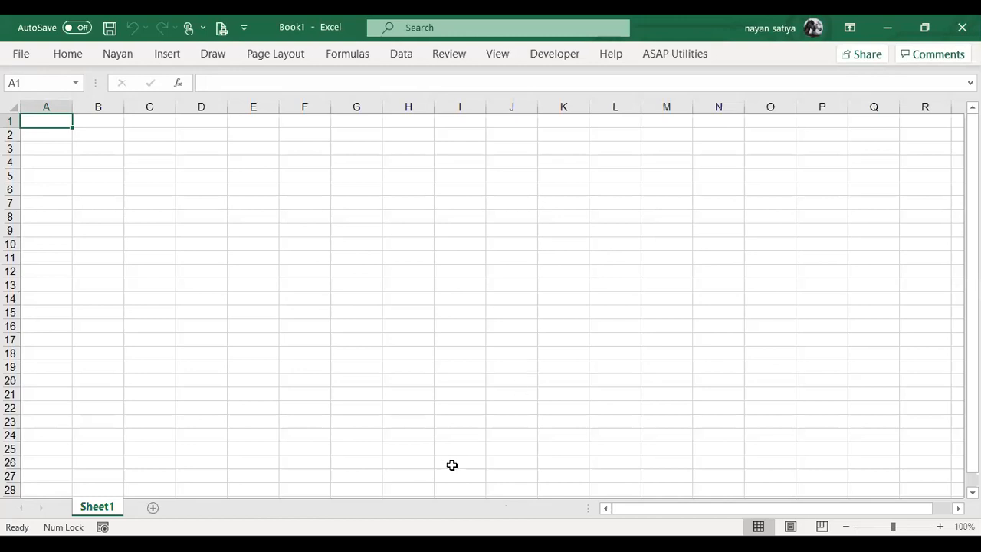
{"action": "left_click", "coordinate": [417, 547]}
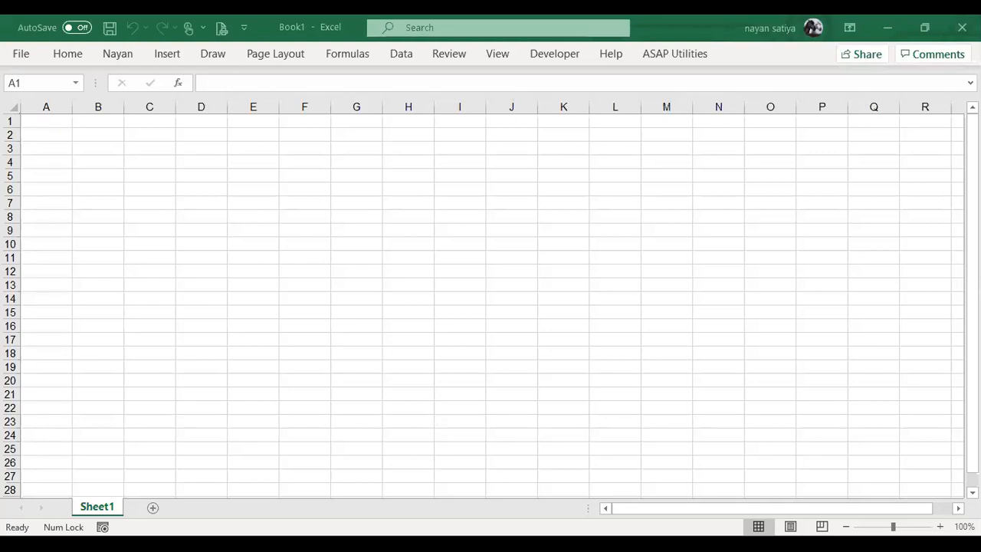
{"action": "left_click", "coordinate": [206, 176]}
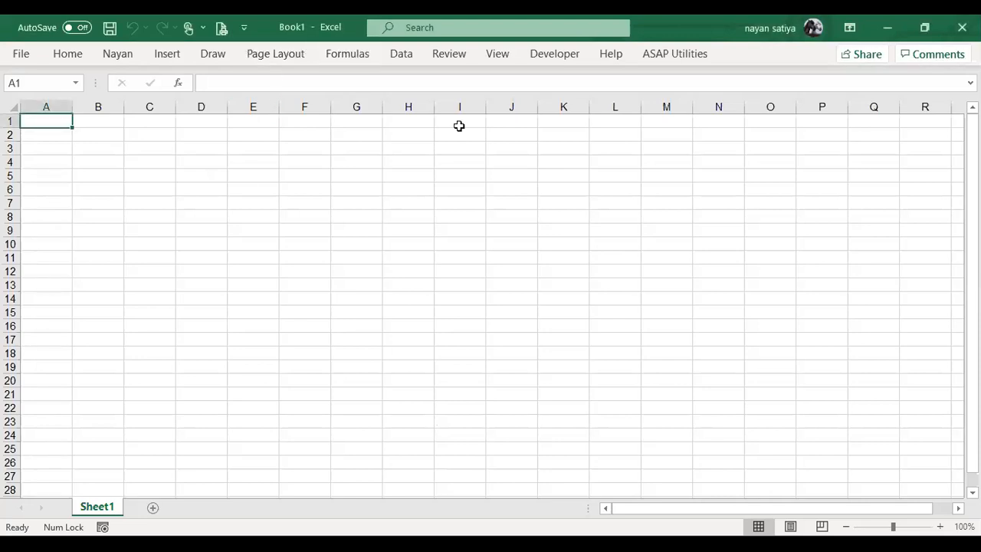
{"action": "key", "text": "alt+F11"}
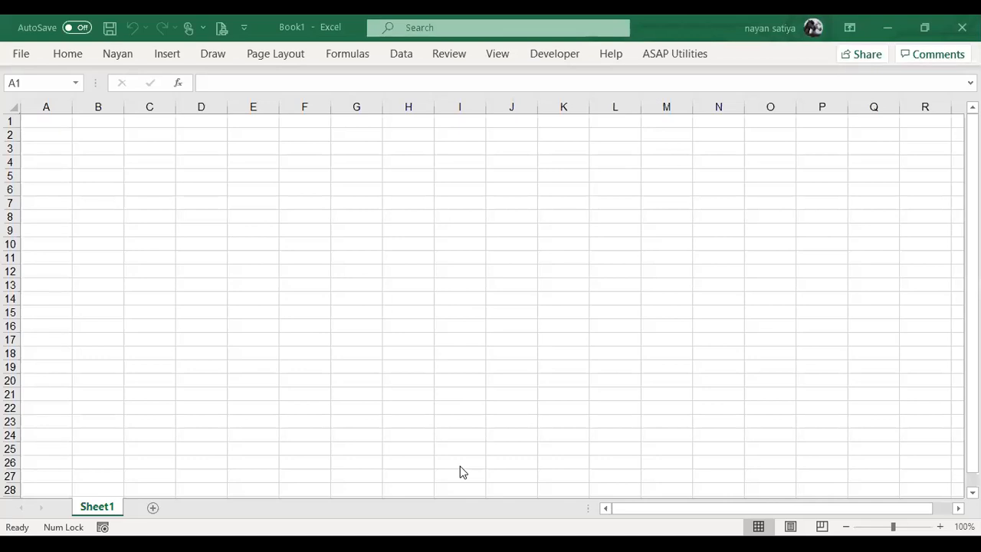
{"action": "left_click", "coordinate": [199, 252]}
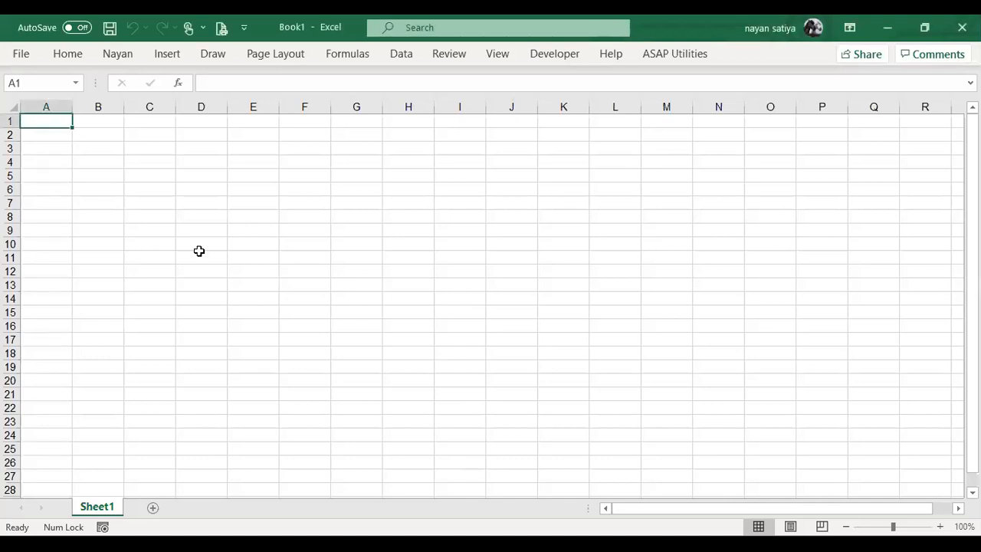
{"action": "key", "text": "alt+F11"}
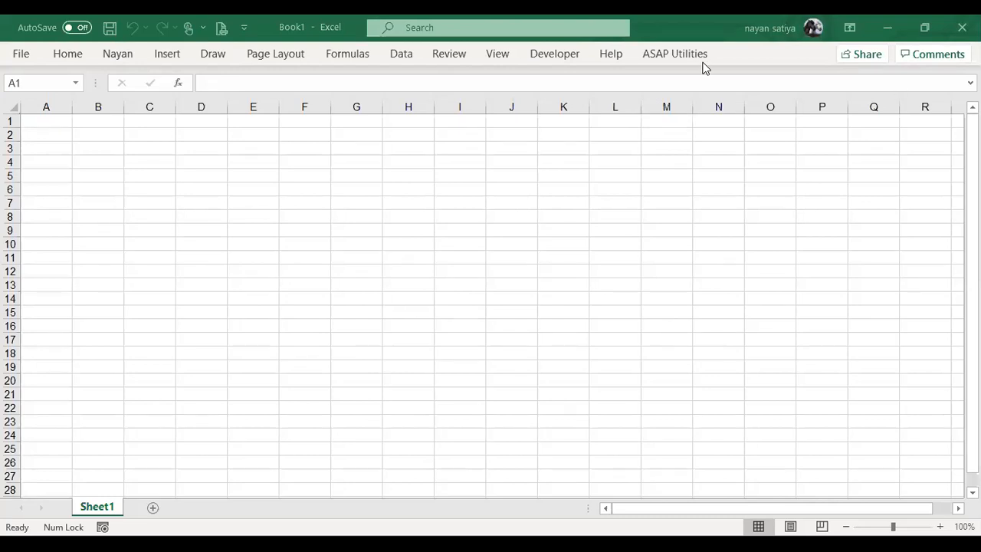
{"action": "left_click", "coordinate": [730, 59]}
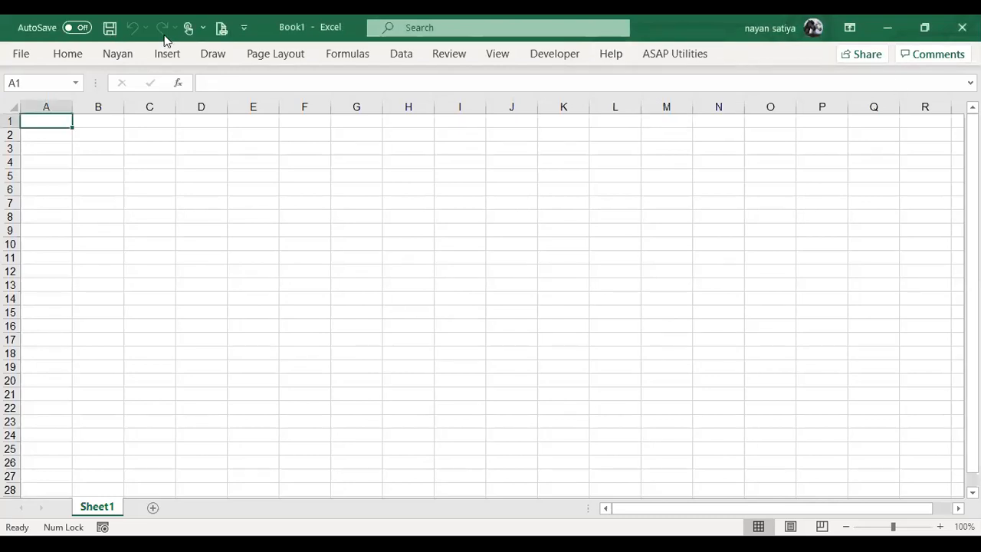
Expand the ribbon with the Home commands and pin it so it stays open above the sheet.
{"action": "left_click", "coordinate": [75, 59]}
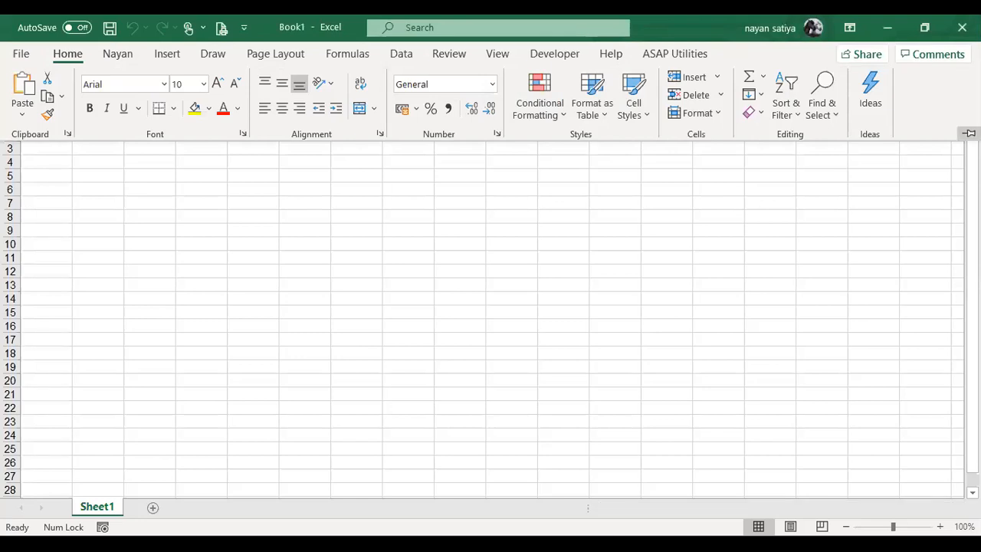
{"action": "left_click", "coordinate": [969, 133]}
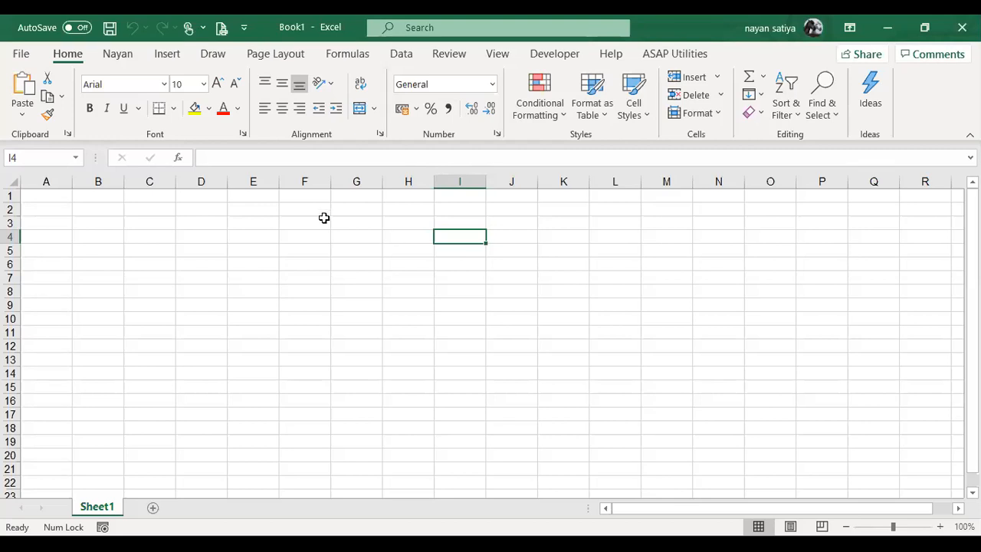
Select the block of cells F3:J11 on Sheet1.
{"action": "left_click_drag", "start_coordinate": [282, 218], "coordinate": [513, 335]}
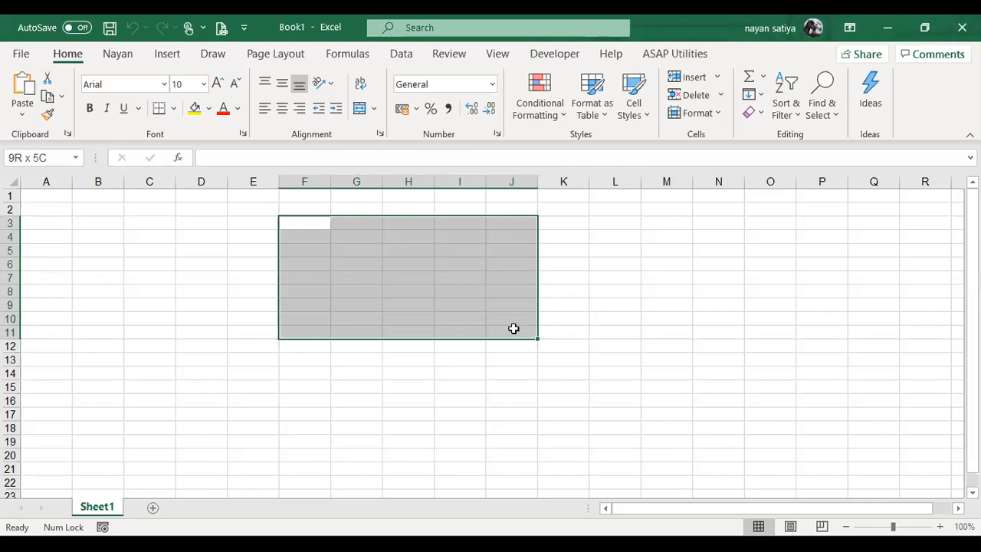
{"action": "mouse_move", "coordinate": [513, 329]}
{"action": "left_mouse_down"}
{"action": "mouse_move", "coordinate": [298, 202]}
{"action": "mouse_move", "coordinate": [311, 221]}
{"action": "mouse_move", "coordinate": [547, 317]}
{"action": "mouse_move", "coordinate": [530, 339]}
{"action": "mouse_move", "coordinate": [516, 341]}
{"action": "mouse_move", "coordinate": [517, 328]}
{"action": "left_mouse_up"}
{"action": "left_click_drag", "start_coordinate": [518, 328], "coordinate": [517, 328]}
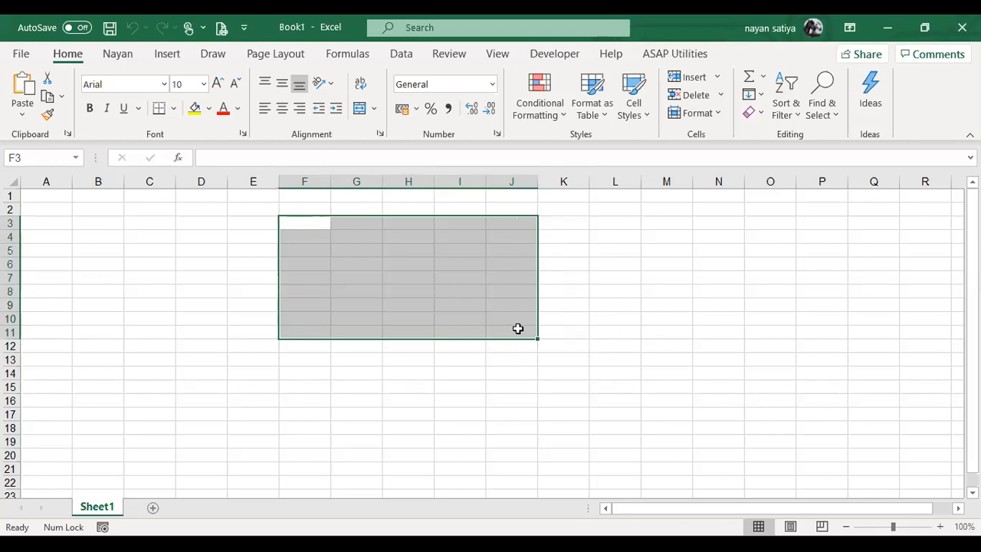
Enter the range reference f3:j12 as text in cell L4.
{"action": "left_click", "coordinate": [619, 235]}
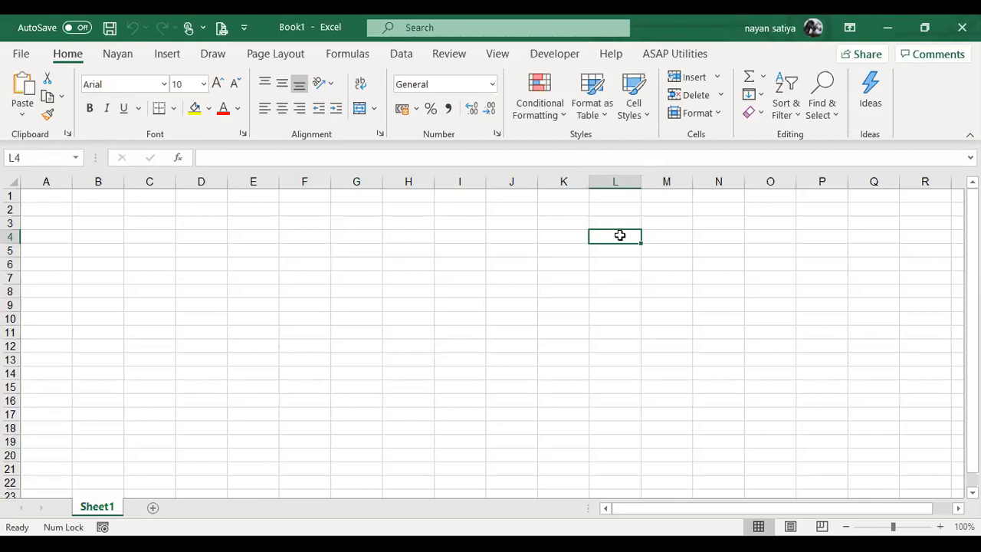
{"action": "type", "text": "f2"}
{"action": "key", "text": "BackSpace"}
{"action": "type", "text": "3"}
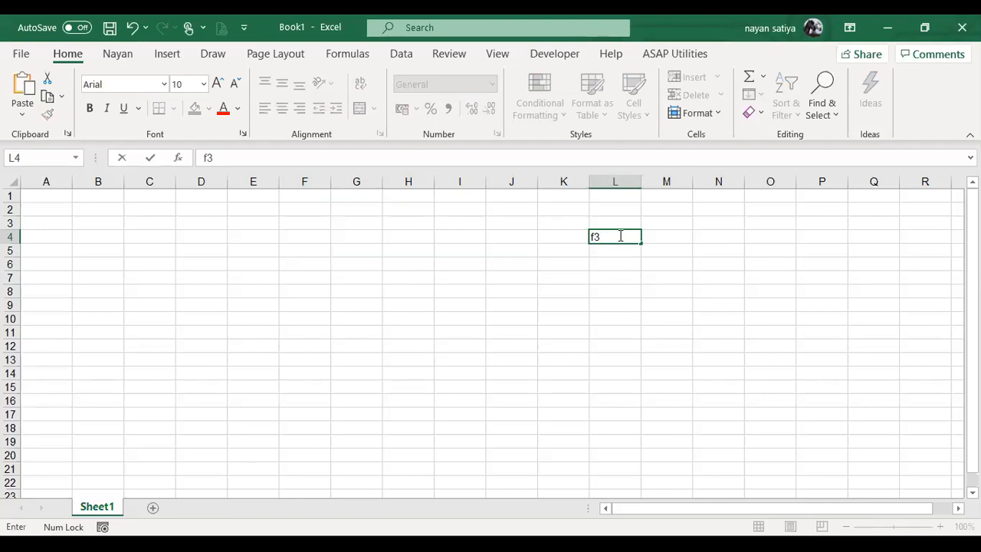
{"action": "type", "text": ":j12"}
{"action": "key", "text": "ctrl+Return"}
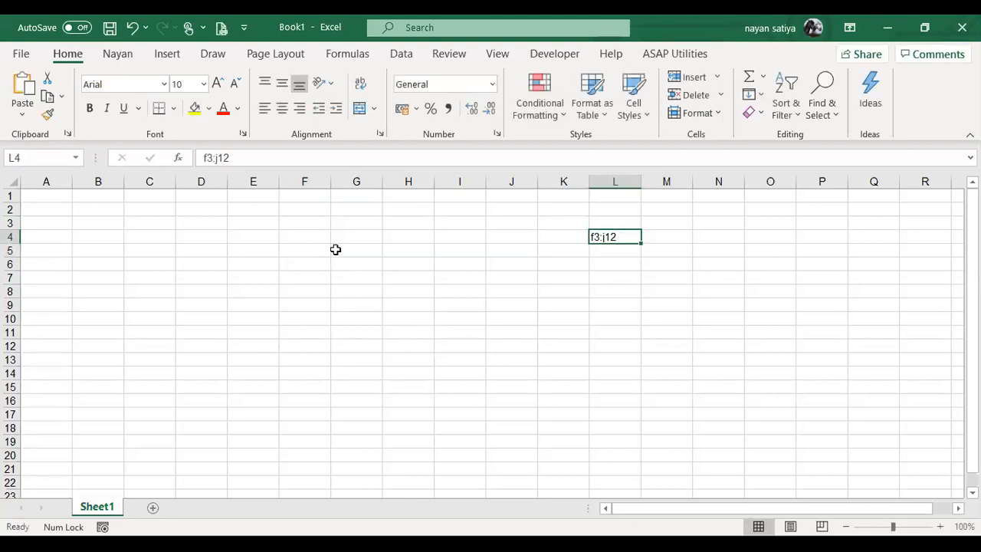
Copy the reference text from cell L4 and use it in the Name Box to select the range f3:j12.
{"action": "left_click_drag", "start_coordinate": [275, 157], "coordinate": [142, 155]}
{"action": "key", "text": "ctrl+c"}
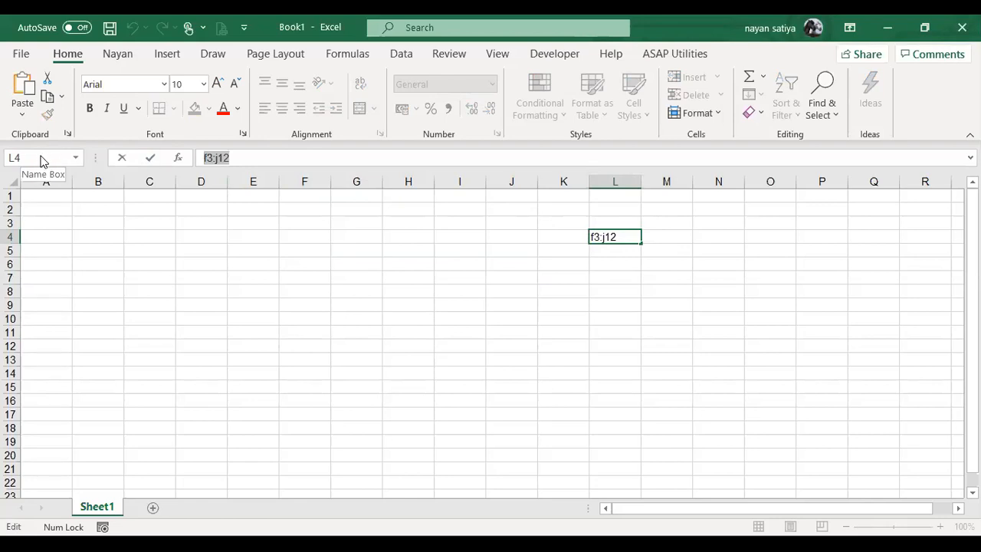
{"action": "left_click", "coordinate": [339, 157]}
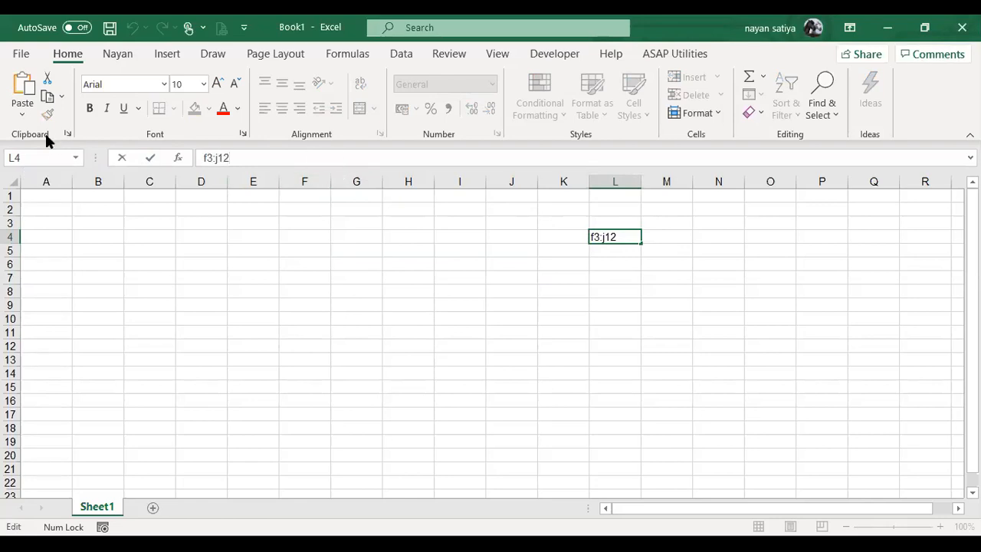
{"action": "key", "text": "Escape"}
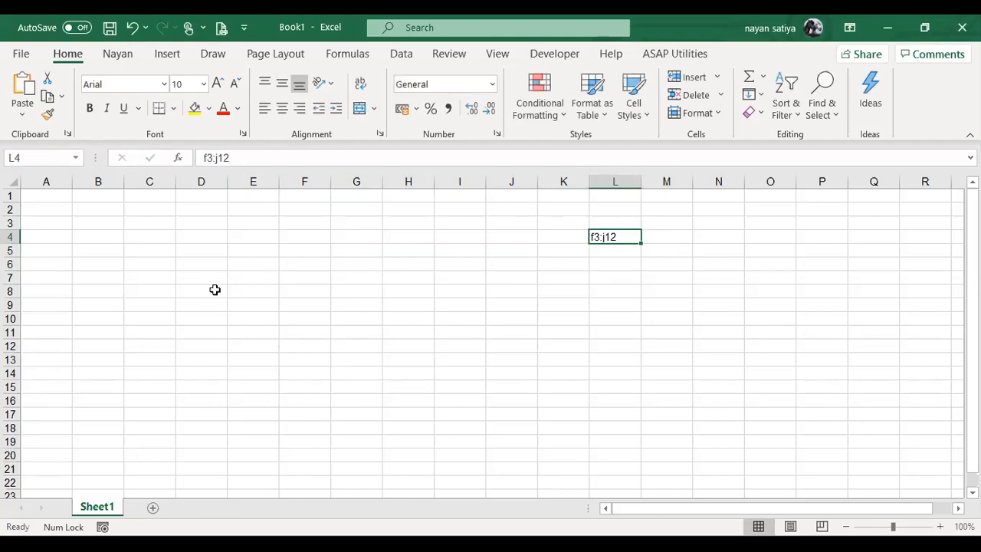
{"action": "left_click", "coordinate": [118, 239]}
{"action": "left_click", "coordinate": [44, 158]}
{"action": "key", "text": "ctrl+v"}
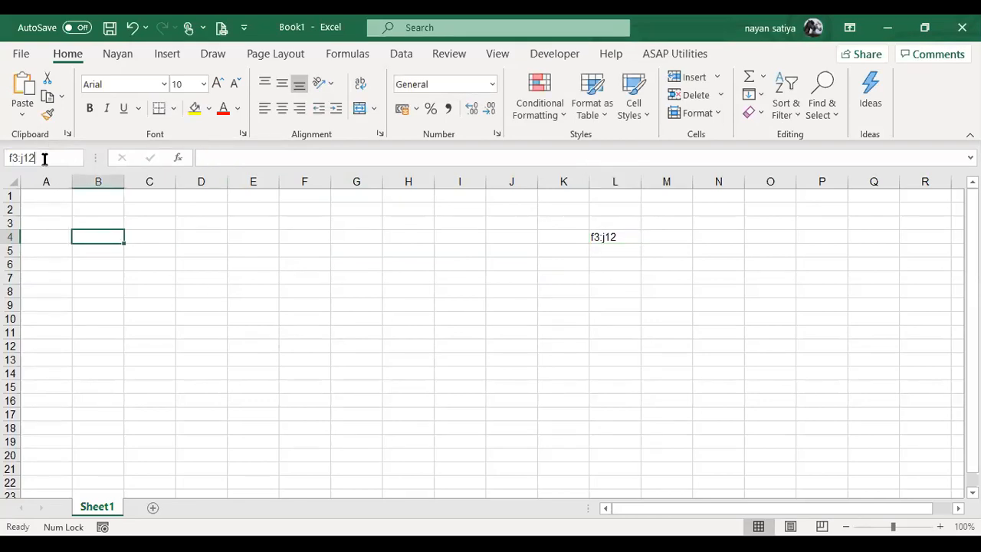
{"action": "key", "text": "Return"}
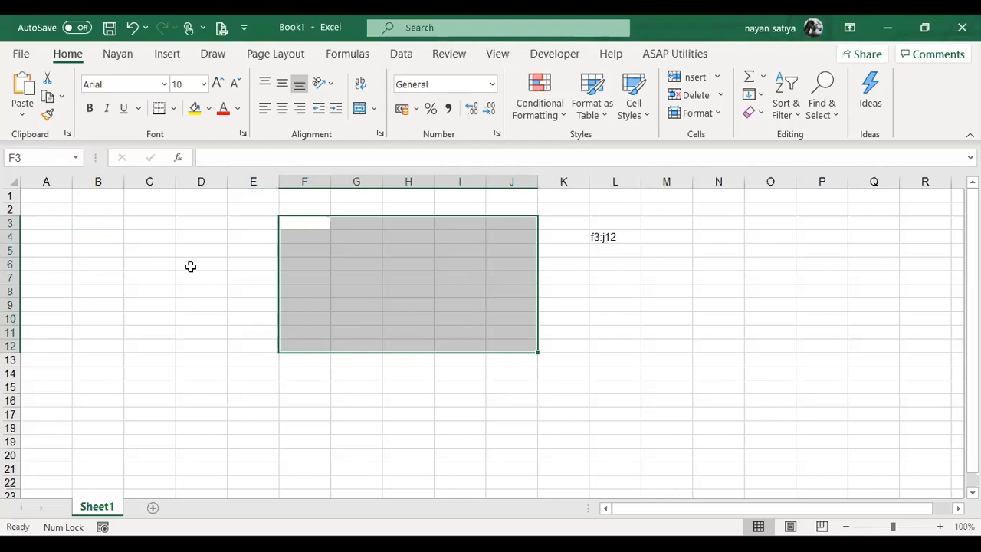
Move the active cell from F3 back to L4, the cell holding the range reference text.
{"action": "key", "text": "Right"}
{"action": "key", "text": "Right"}
{"action": "key", "text": "Right"}
{"action": "key", "text": "Right"}
{"action": "key", "text": "Right"}
{"action": "key", "text": "Right"}
{"action": "key", "text": "Down"}
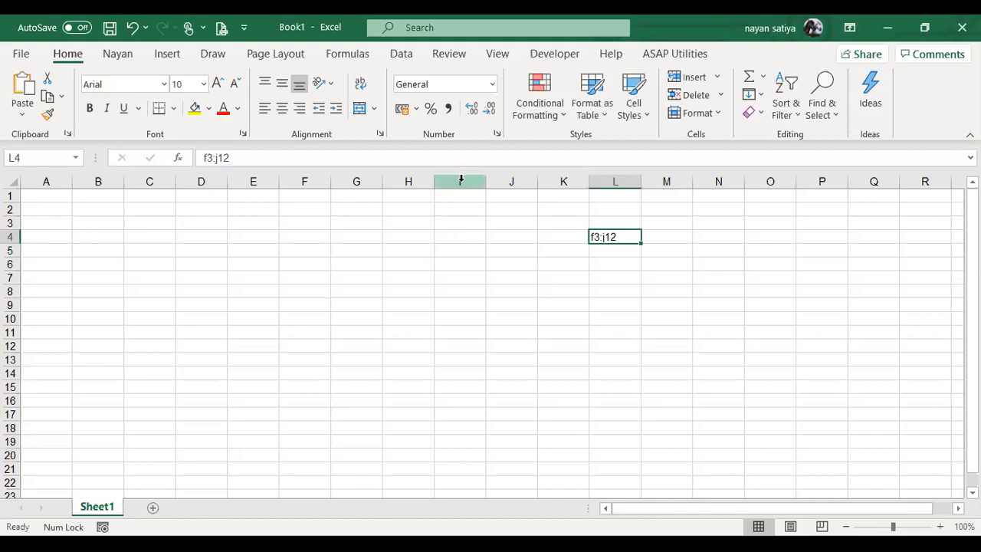
Enter the column reference A:C as text in cell G6.
{"action": "left_click", "coordinate": [353, 270]}
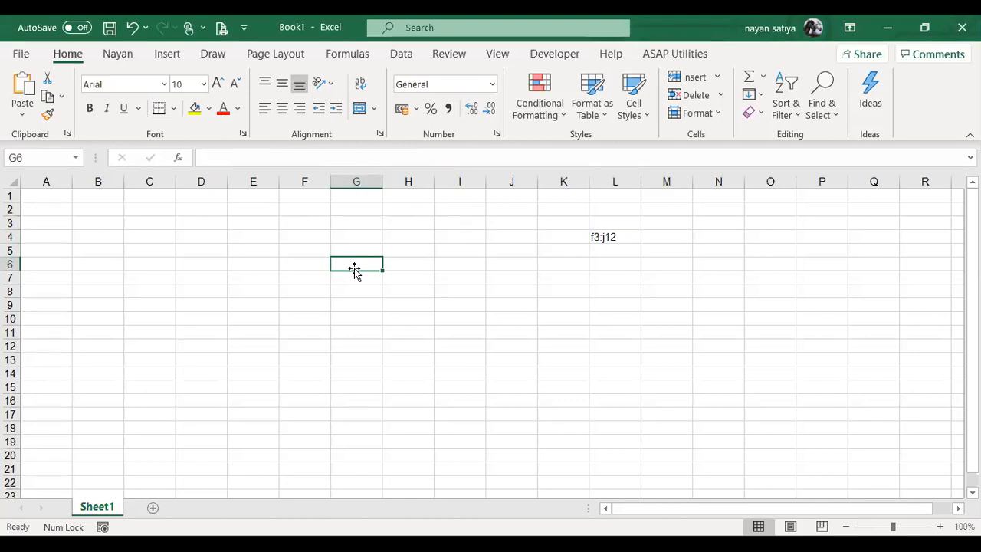
{"action": "type", "text": "A"}
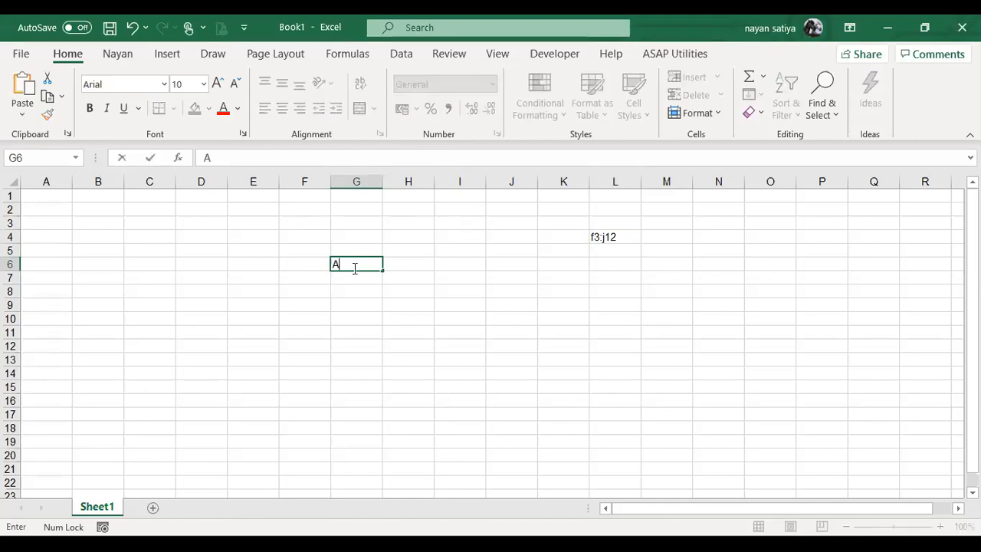
{"action": "type", "text": ":A"}
{"action": "key", "text": "BackSpace"}
{"action": "type", "text": "C"}
{"action": "key", "text": "ctrl+Return"}
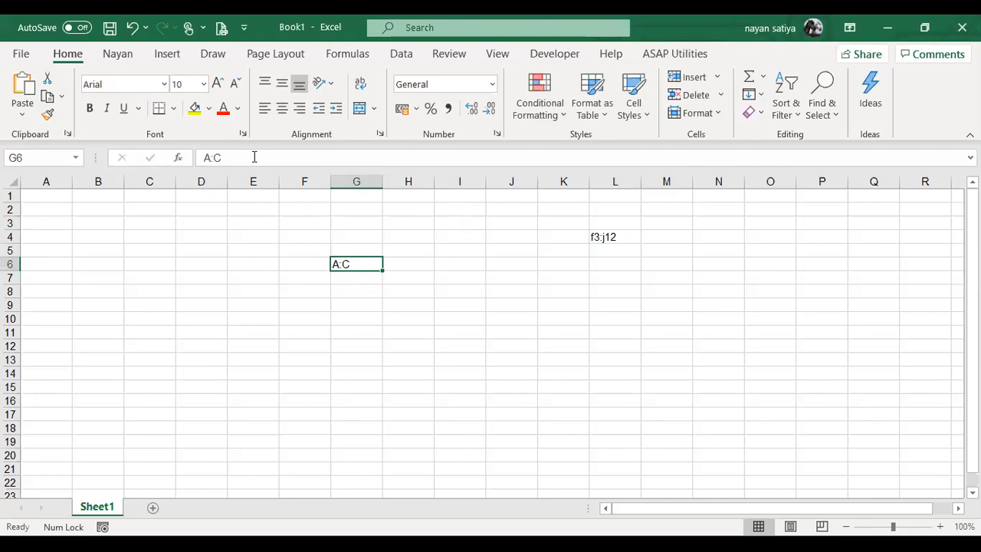
Select entire columns A through C by entering the reference A:C in the Name Box.
{"action": "left_click_drag", "start_coordinate": [254, 156], "coordinate": [84, 153]}
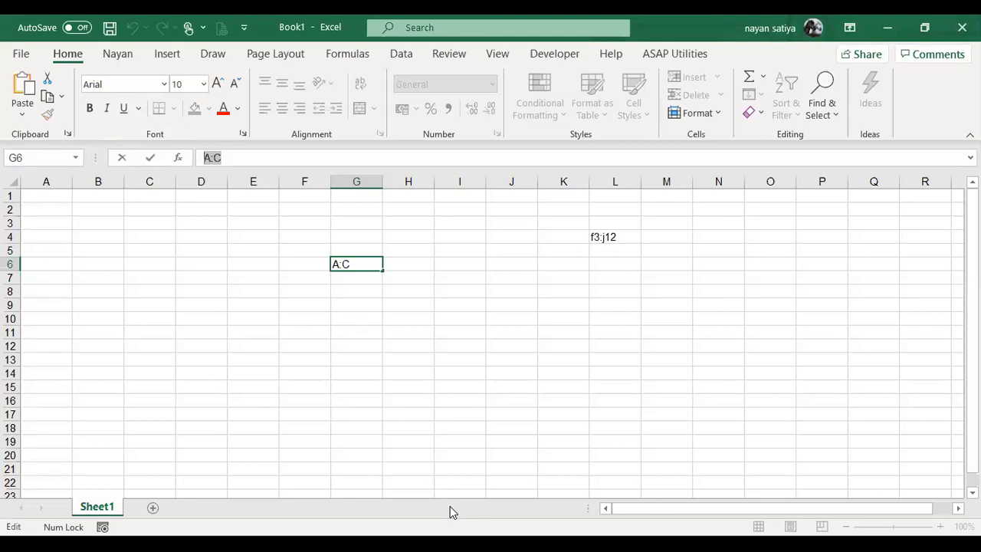
{"action": "key", "text": "alt+Tab"}
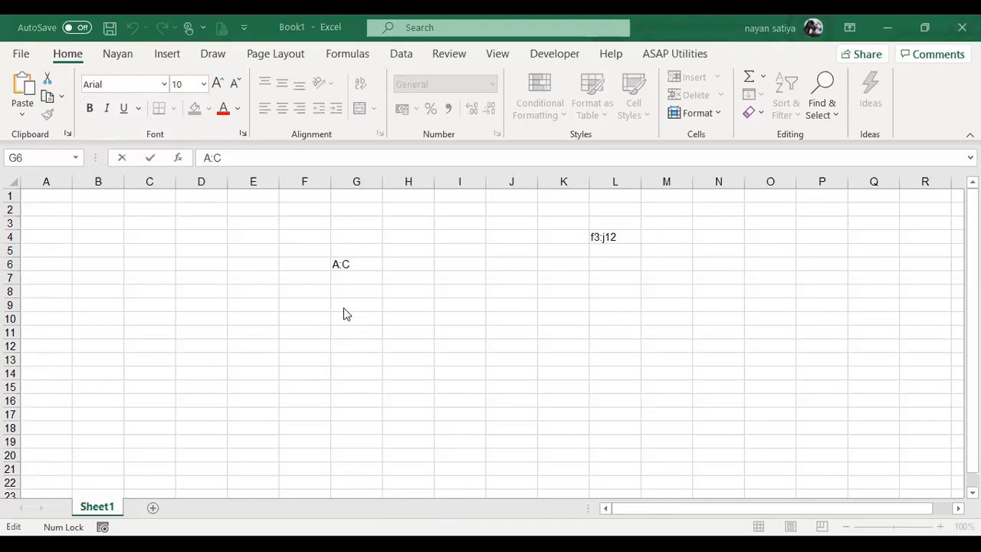
{"action": "left_click", "coordinate": [432, 269]}
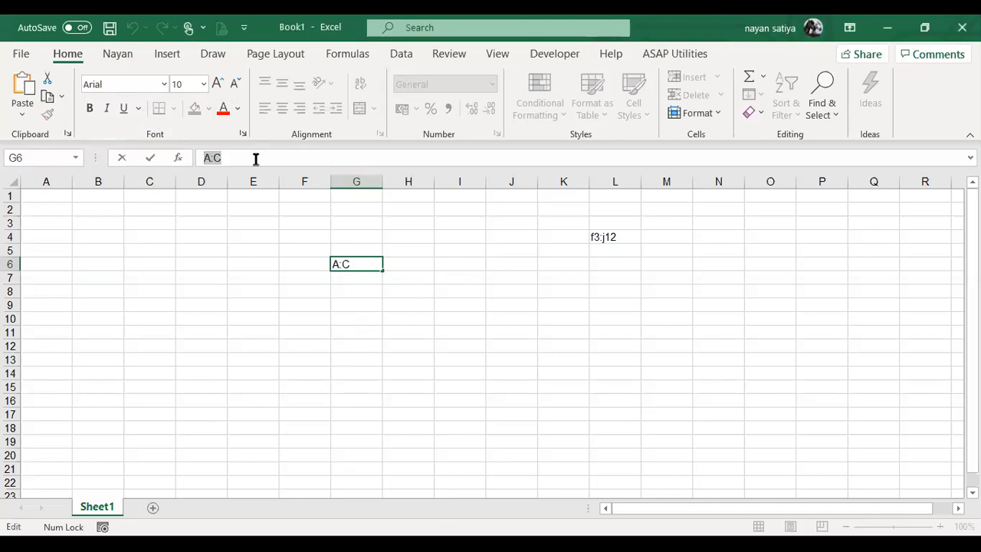
{"action": "left_click", "coordinate": [37, 156]}
{"action": "type", "text": "A:C"}
{"action": "key", "text": "Return"}
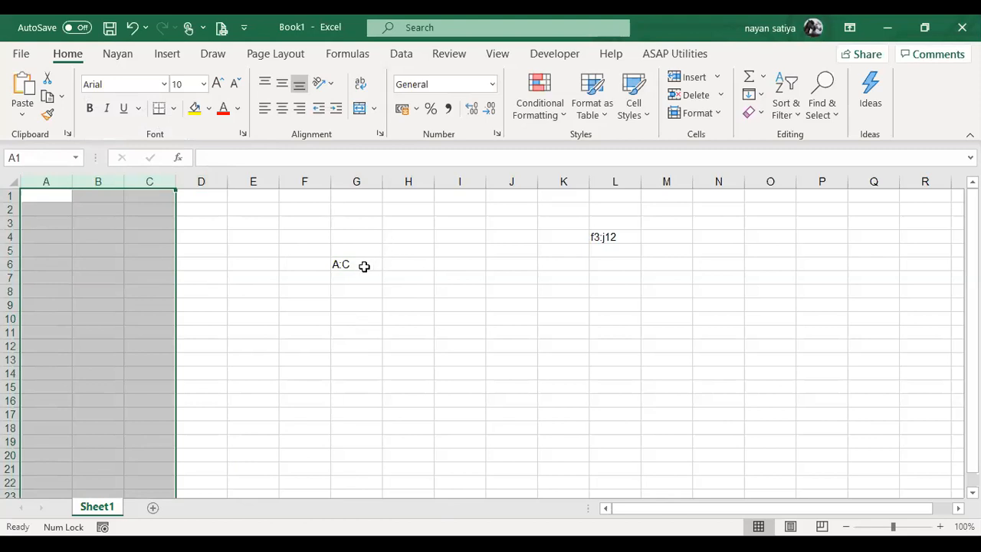
Try to enter the row reference 1:1 in cell I9, and undo the entry.
{"action": "left_click_drag", "start_coordinate": [363, 265], "coordinate": [181, 321]}
{"action": "left_click", "coordinate": [484, 308]}
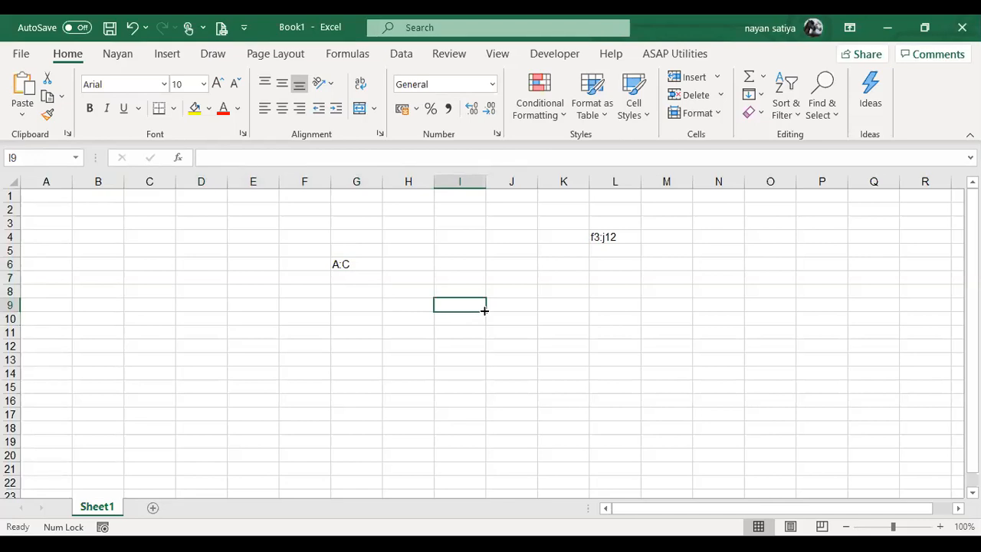
{"action": "type", "text": "1:1"}
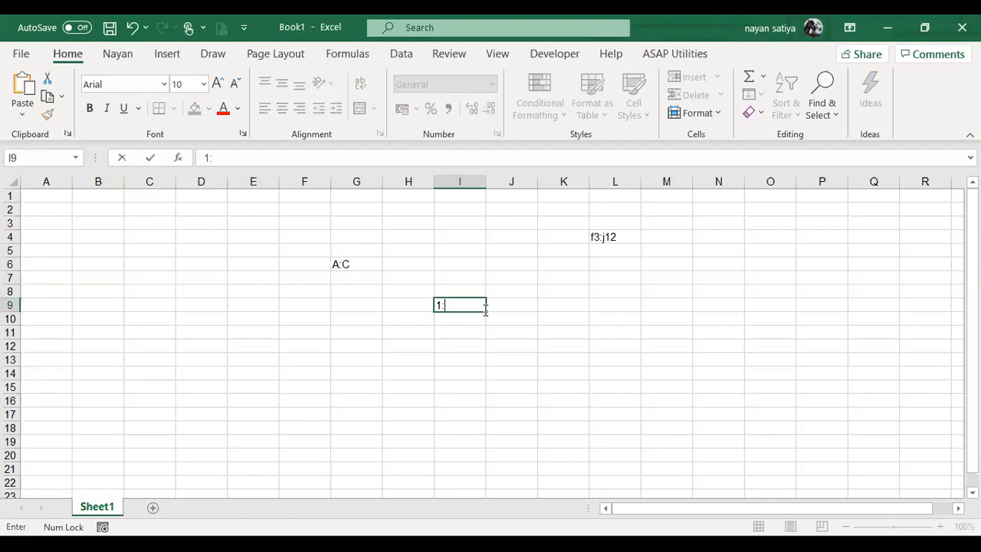
{"action": "key", "text": "Return"}
{"action": "left_click", "coordinate": [484, 308]}
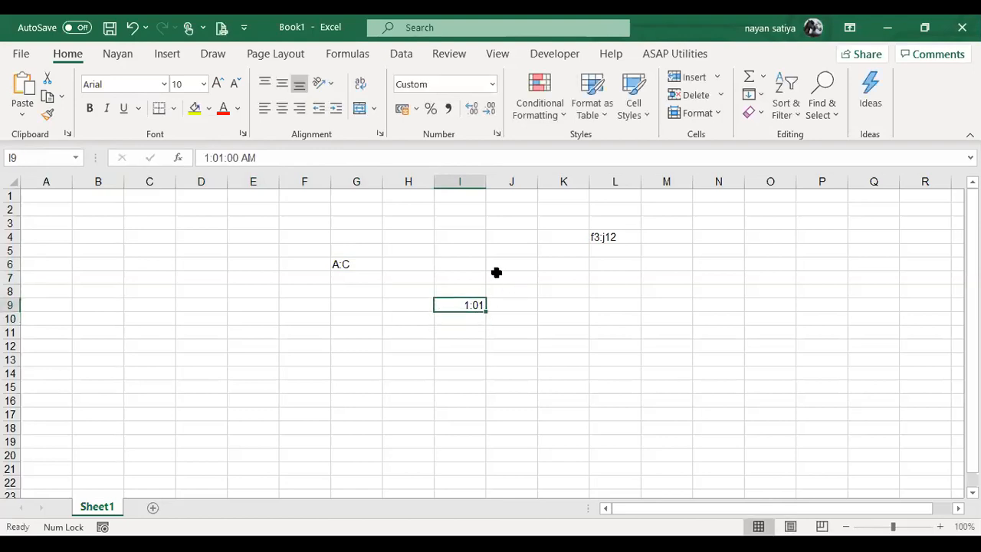
{"action": "key", "text": "ctrl+z"}
Select the entire first row by entering the reference 1:1 in the Name Box.
{"action": "left_click", "coordinate": [48, 160]}
{"action": "type", "text": "1:"}
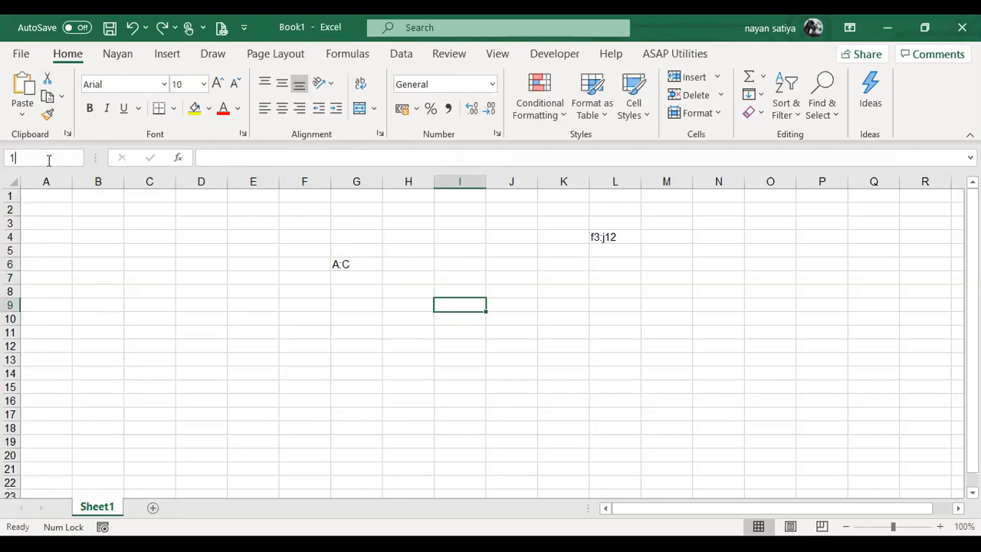
{"action": "type", "text": "1"}
{"action": "key", "text": "Return"}
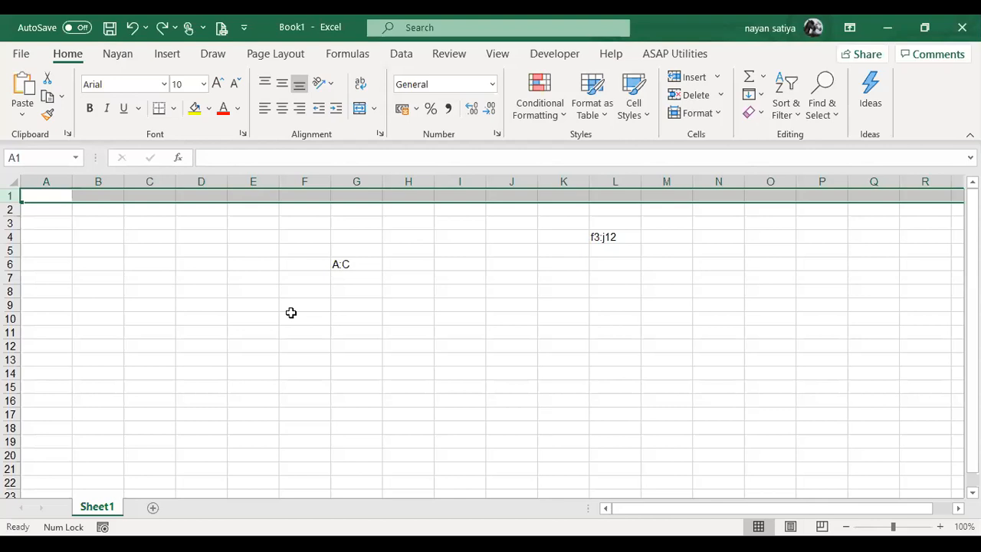
{"action": "key", "text": "alt+Tab"}
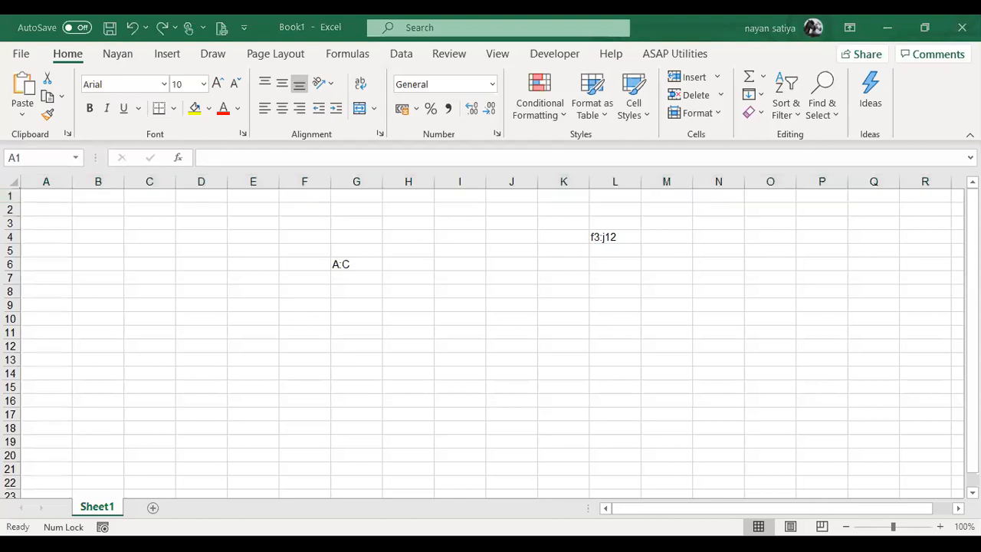
{"action": "key", "text": "alt+Tab"}
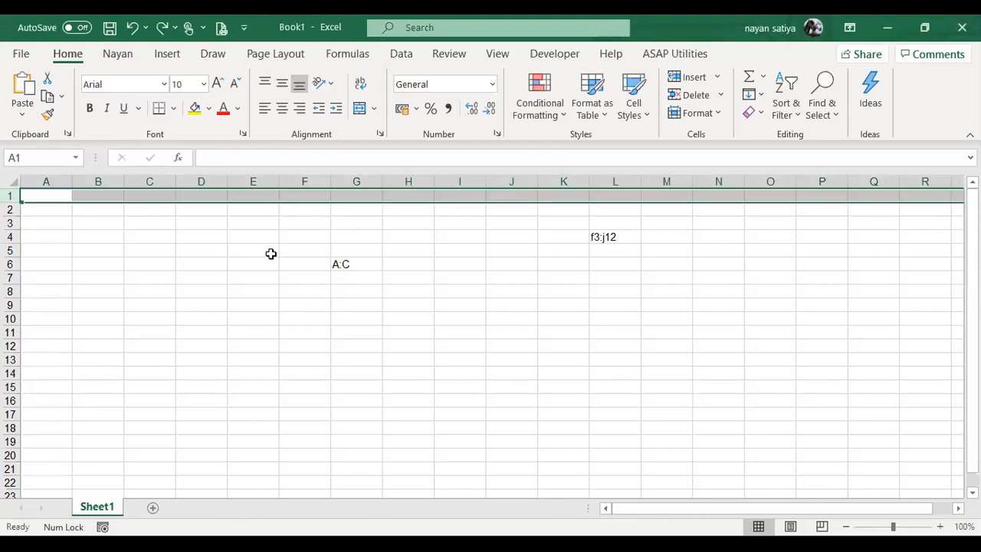
{"action": "key", "text": "alt+Tab"}
{"action": "left_click_drag", "start_coordinate": [568, 318], "coordinate": [457, 441]}
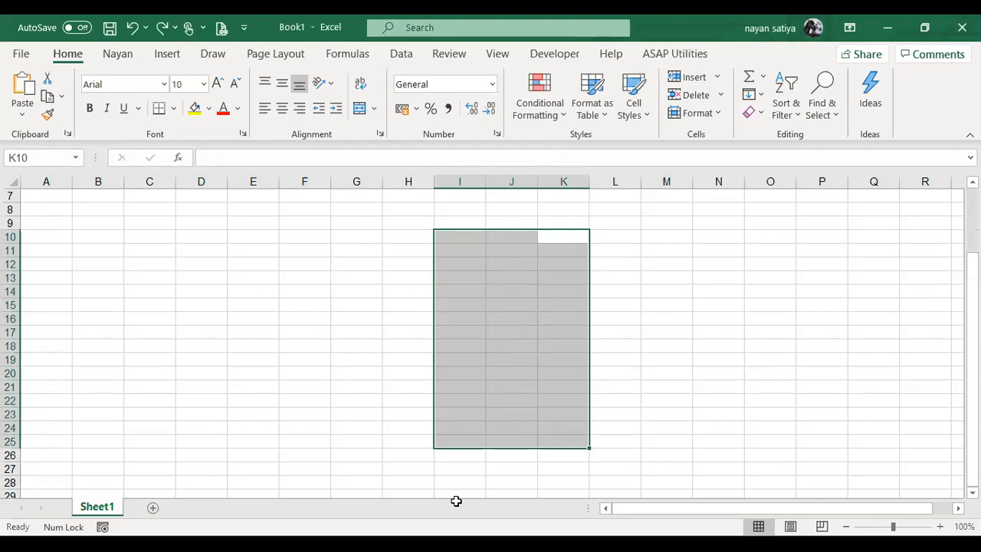
{"action": "left_click", "coordinate": [258, 307]}
{"action": "scroll", "coordinate": [258, 307], "scroll_direction": "up", "scroll_amount": 2}
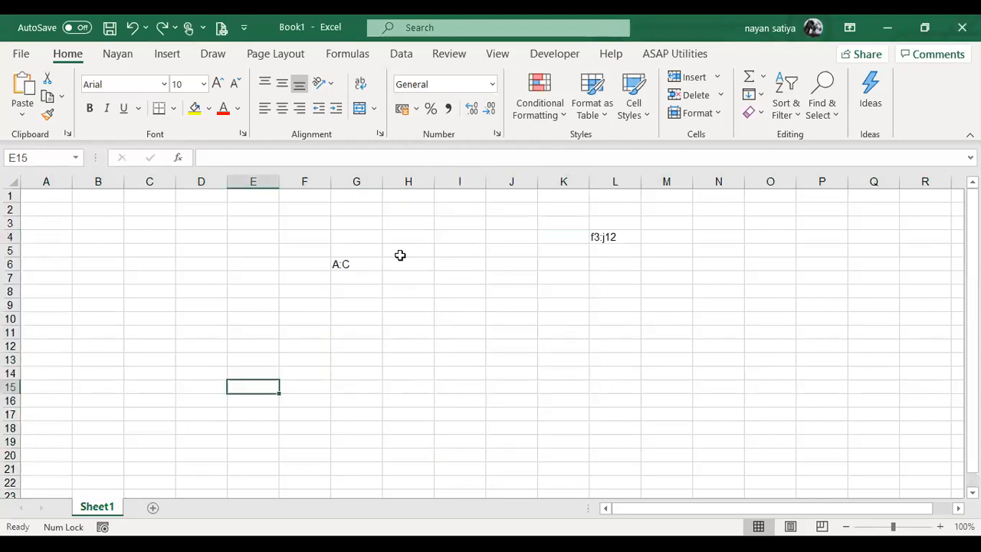
Add the sheet name to the column reference in cell G6 so it reads Sheet1!A:C.
{"action": "left_click", "coordinate": [364, 261]}
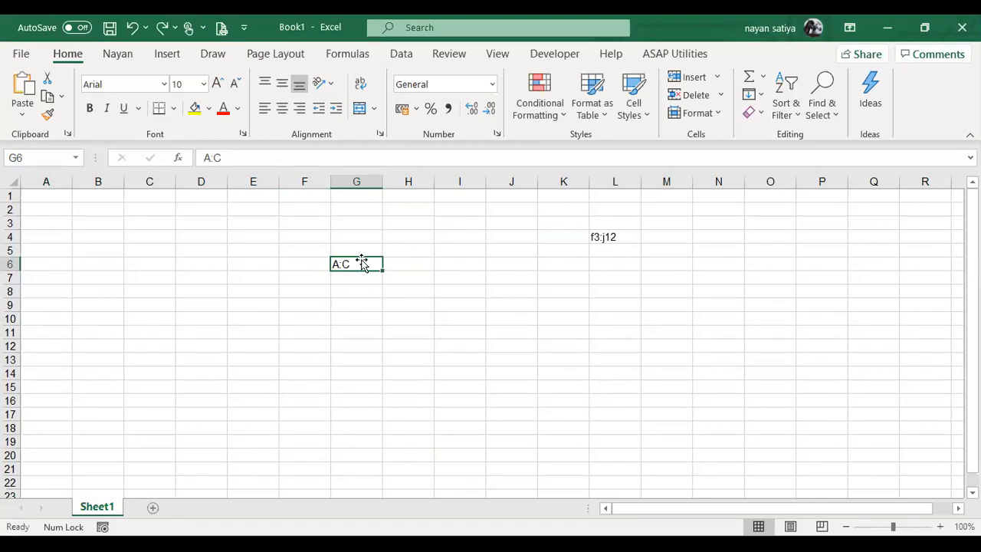
{"action": "left_click", "coordinate": [202, 157]}
{"action": "type", "text": "Sheet1"}
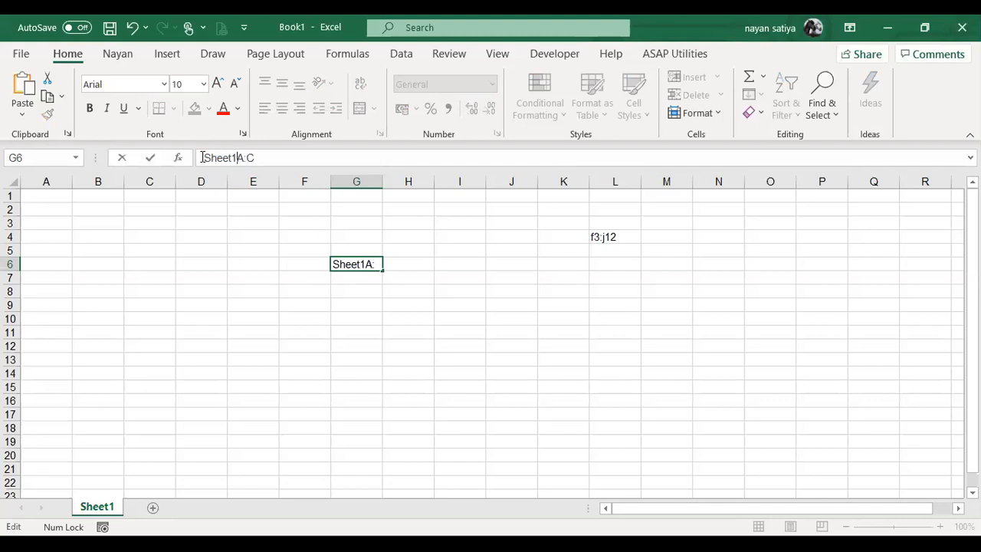
{"action": "type", "text": "!"}
{"action": "key", "text": "Return"}
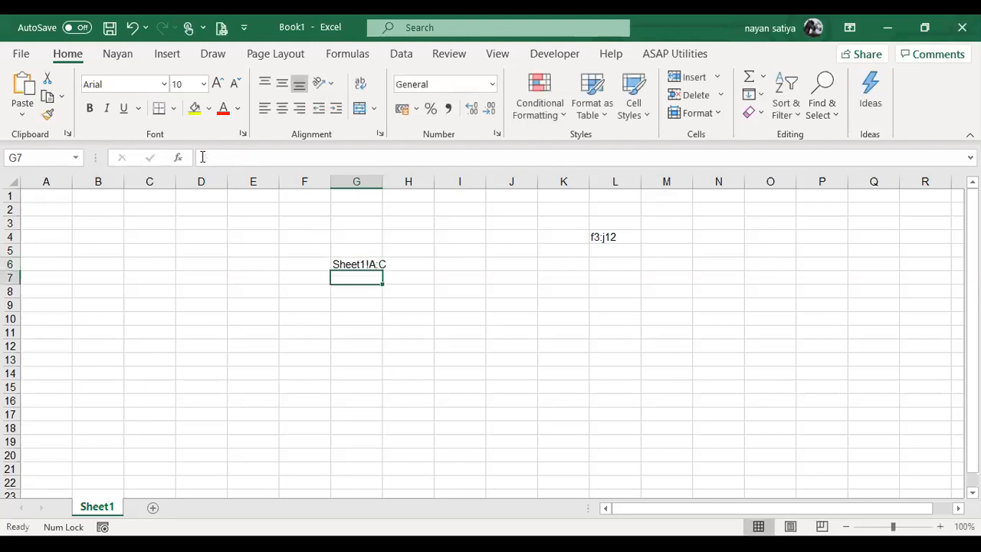
Clear the reference texts from cells G6 and L4.
{"action": "key", "text": "Up"}
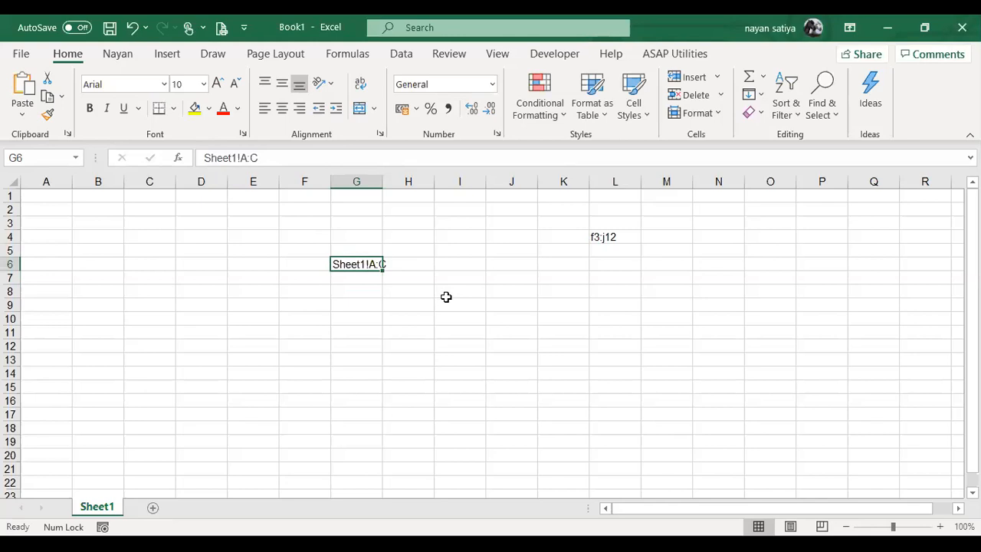
{"action": "key", "text": "Delete"}
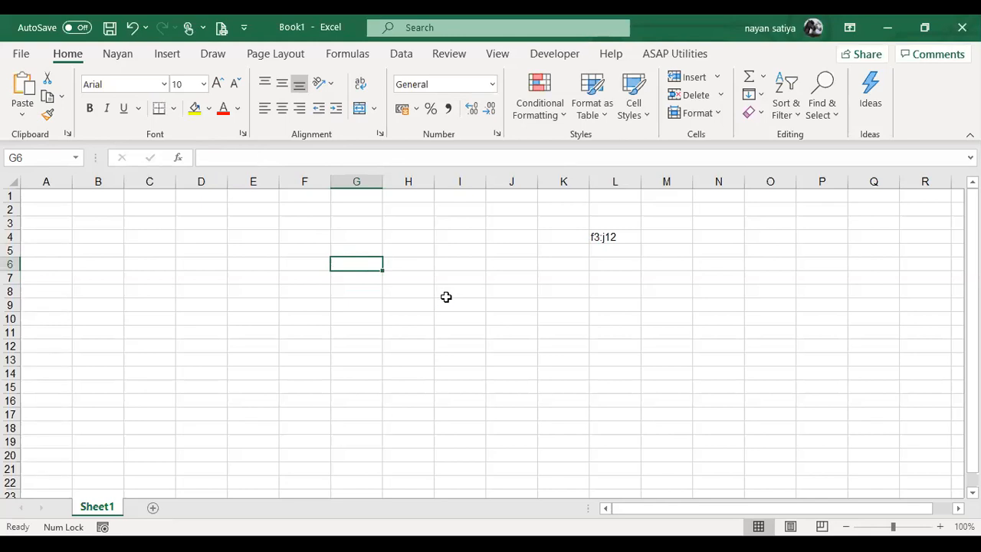
{"action": "key", "text": "Up"}
{"action": "key", "text": "Up"}
{"action": "key", "text": "Right"}
{"action": "key", "text": "Right"}
{"action": "key", "text": "Right"}
{"action": "key", "text": "Right"}
{"action": "key", "text": "Right"}
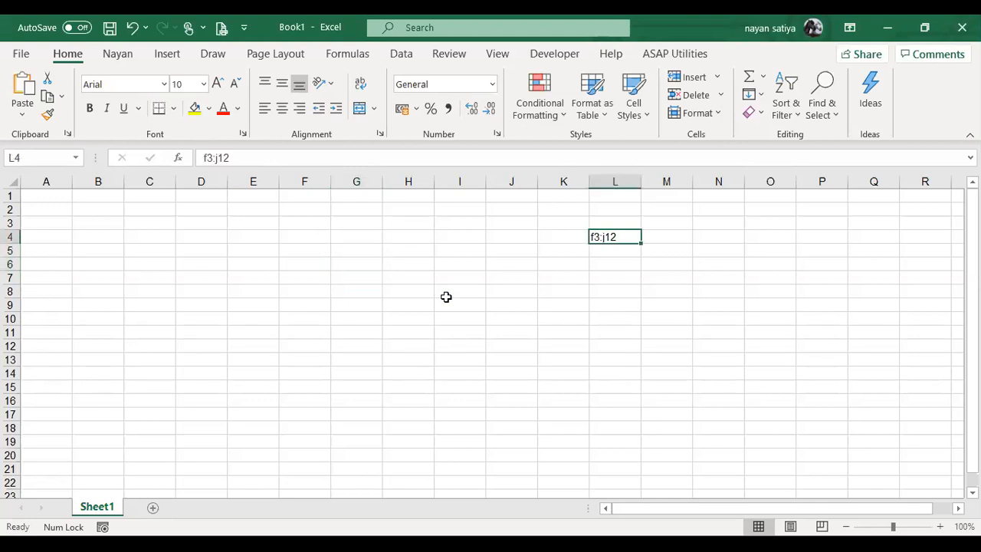
{"action": "key", "text": "Delete"}
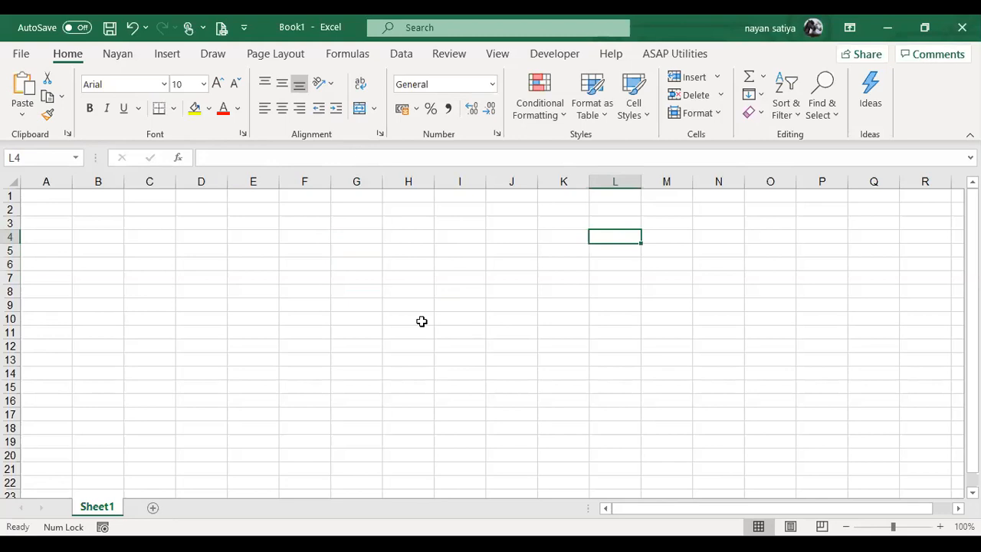
Try a formula in cell L4 that references entire columns A:C, and clear the cell again.
{"action": "type", "text": "="}
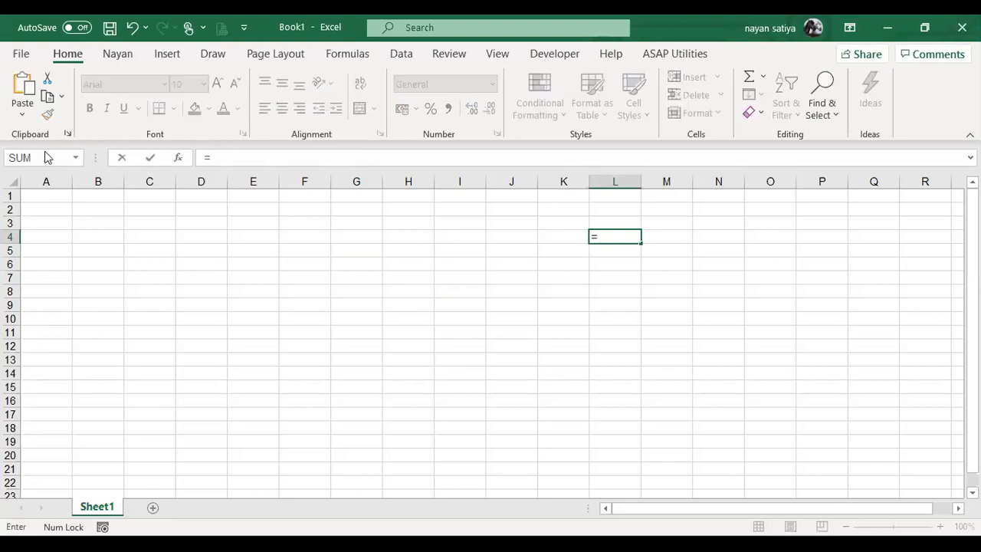
{"action": "left_click", "coordinate": [46, 181]}
{"action": "left_click_drag", "start_coordinate": [98, 174], "coordinate": [163, 172]}
{"action": "key", "text": "Return"}
{"action": "key", "text": "Up"}
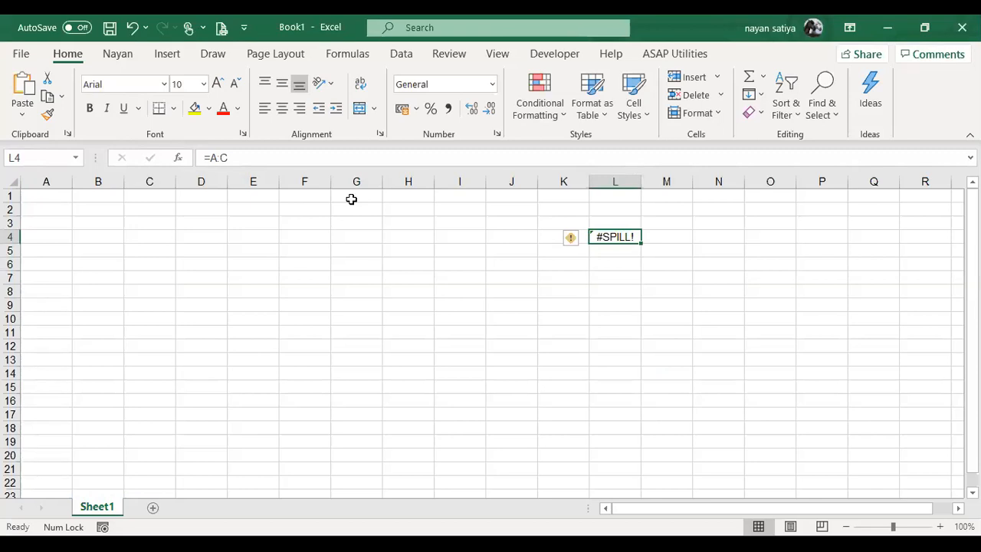
{"action": "key", "text": "Delete"}
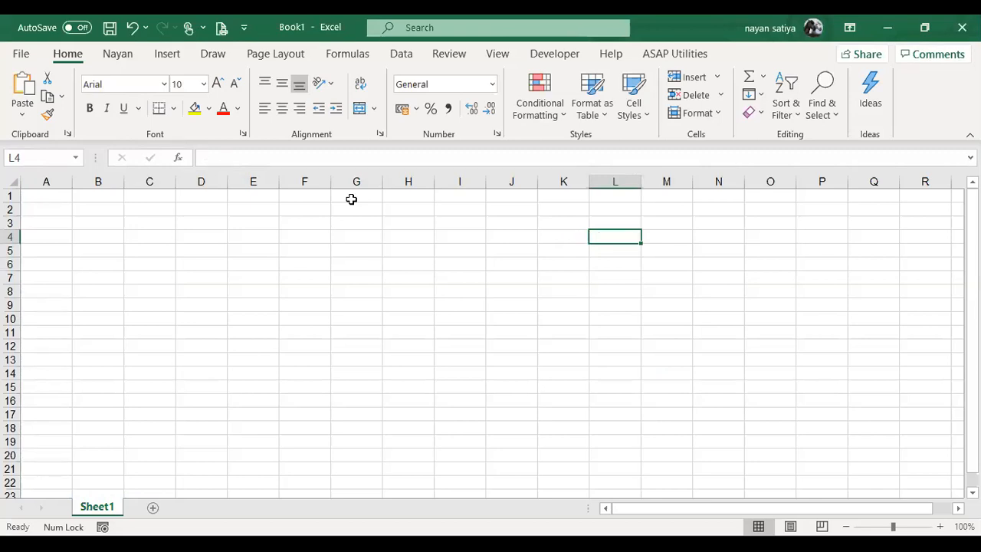
Enter a formula in cell L1 that references the single cell B5.
{"action": "key", "text": "Up"}
{"action": "key", "text": "Up"}
{"action": "key", "text": "Up"}
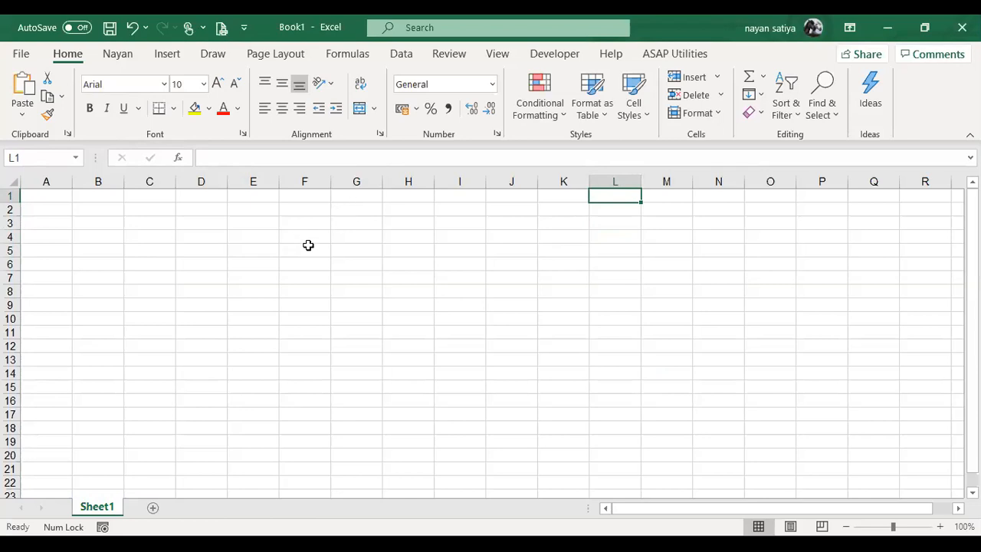
{"action": "type", "text": "="}
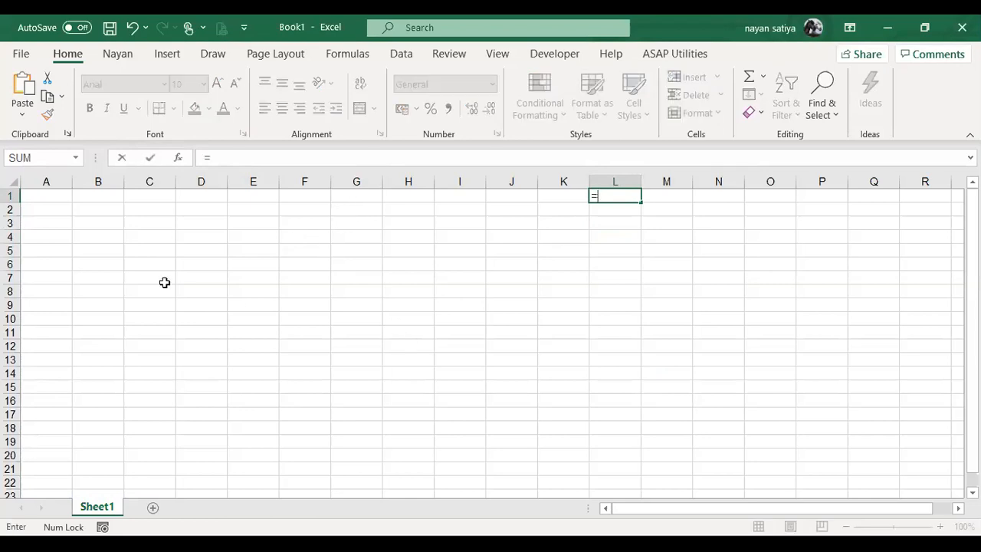
{"action": "left_click", "coordinate": [103, 248]}
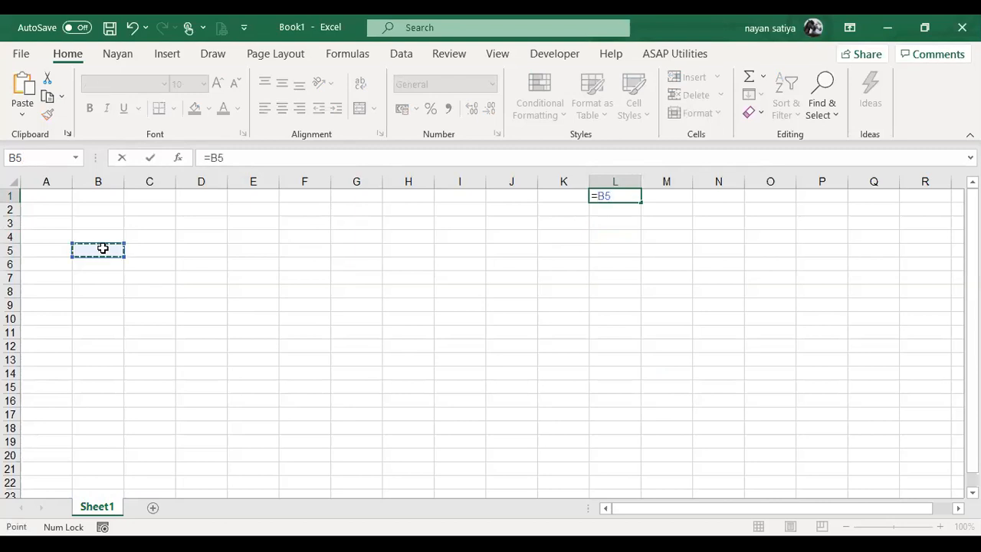
{"action": "key", "text": "Return"}
Replace the formula in cell L1 with the range reference =D4:H15.
{"action": "key", "text": "Up"}
{"action": "type", "text": "="}
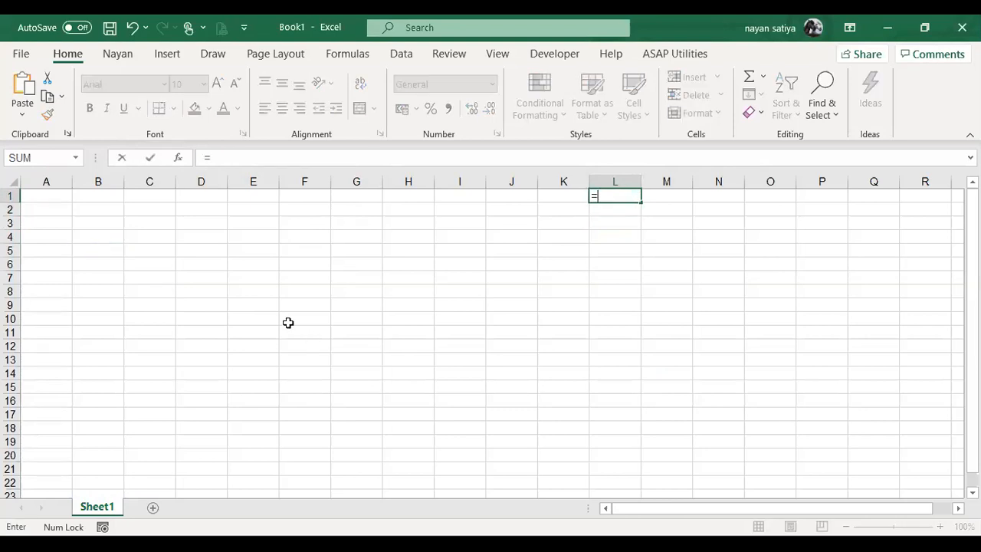
{"action": "left_click", "coordinate": [203, 245]}
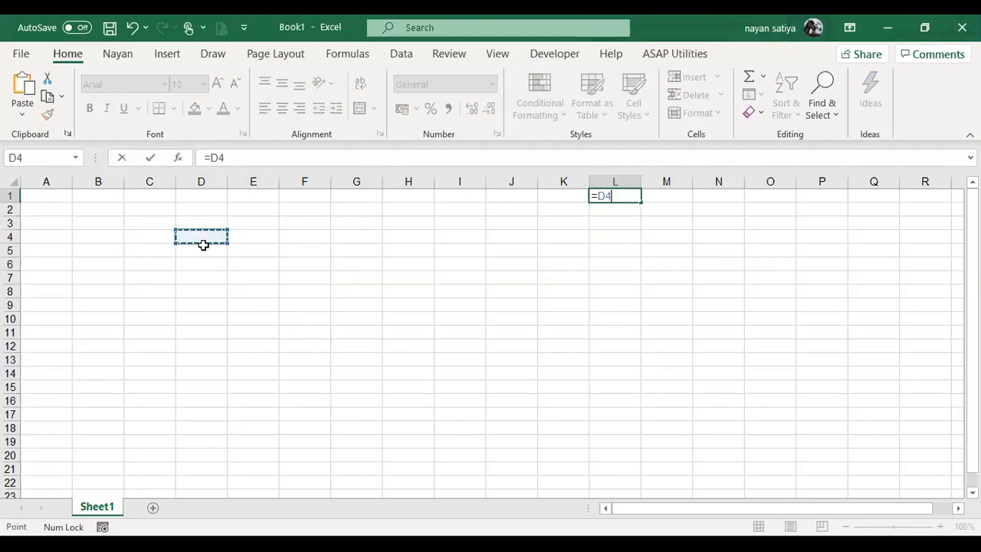
{"action": "left_click_drag", "start_coordinate": [203, 244], "coordinate": [402, 383]}
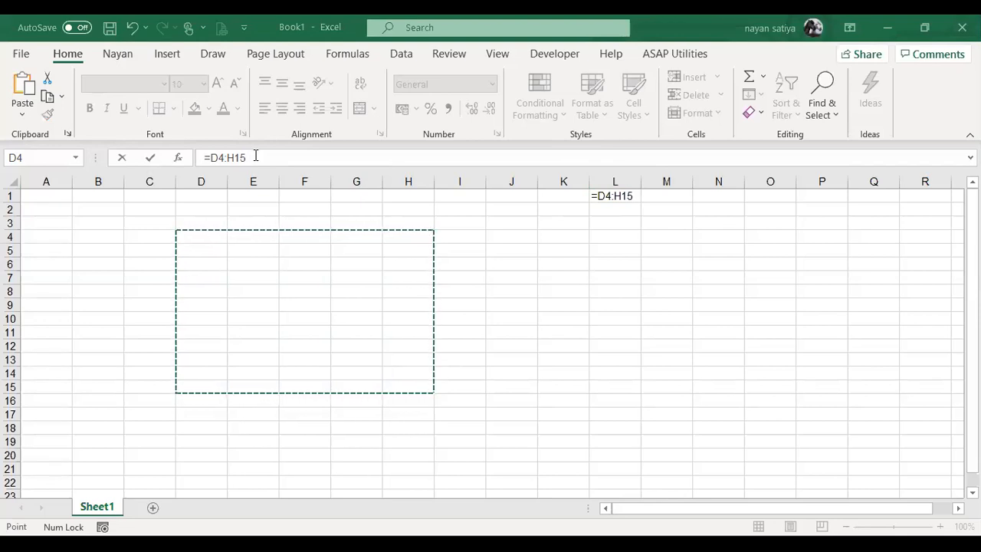
{"action": "key", "text": "Return"}
{"action": "key", "text": "alt+Tab"}
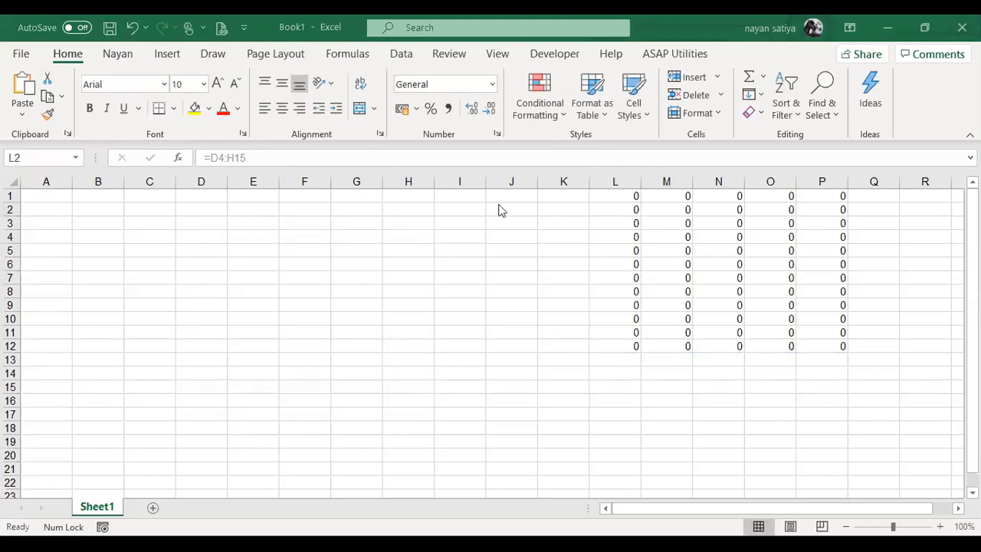
{"action": "key", "text": "alt+Tab"}
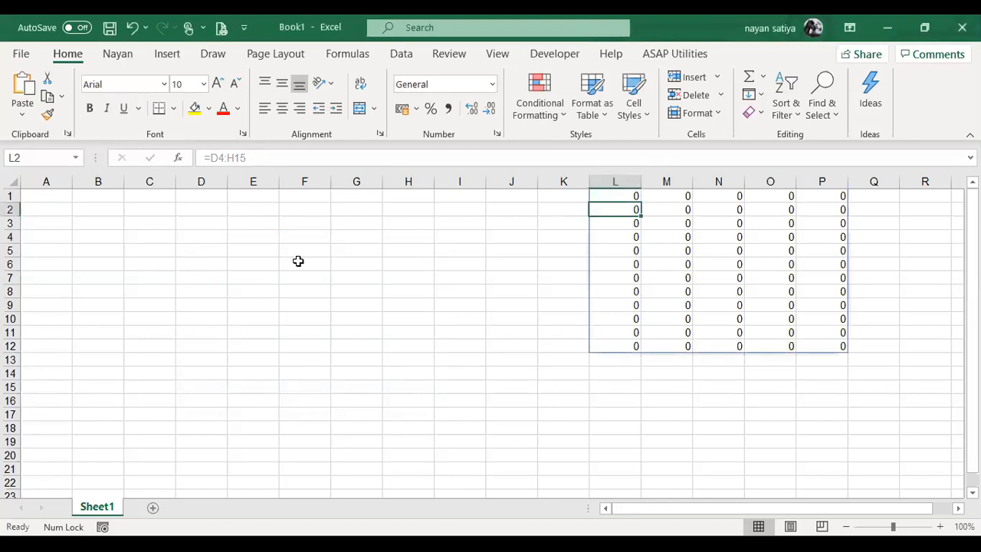
{"action": "key", "text": "alt+Tab"}
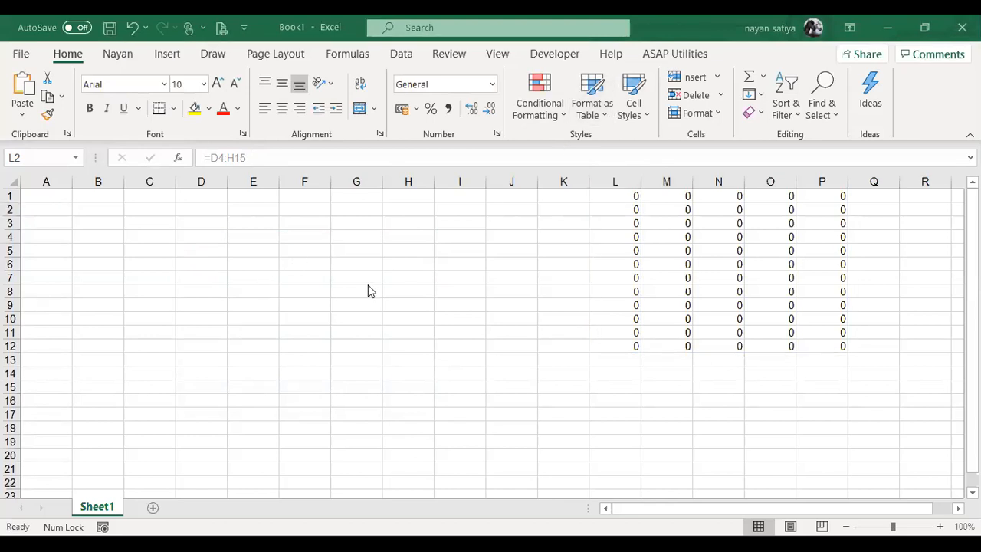
{"action": "key", "text": "alt+Tab"}
{"action": "key", "text": "Up"}
{"action": "key", "text": "alt+Tab"}
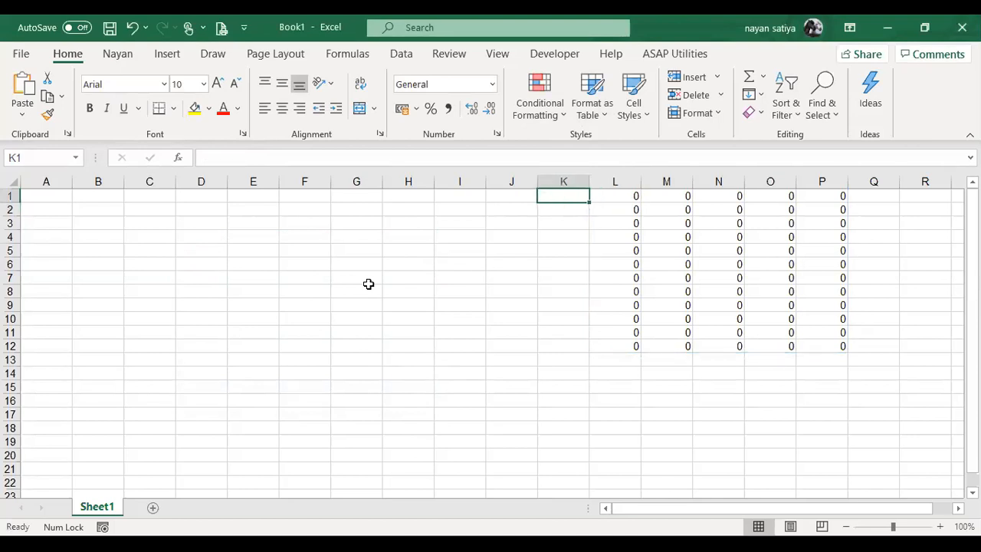
{"action": "key", "text": "alt+Tab"}
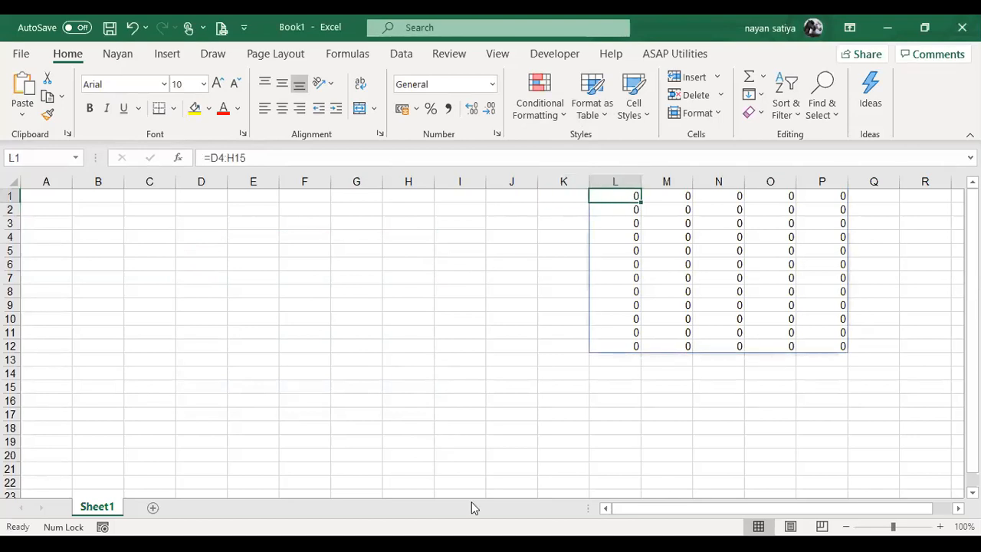
{"action": "key", "text": "alt+Tab"}
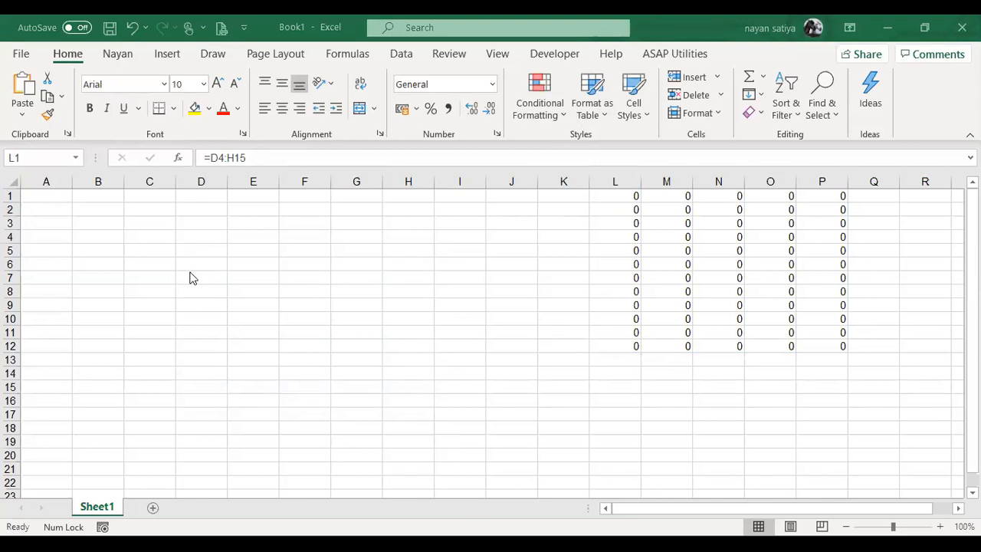
{"action": "key", "text": "alt+Tab"}
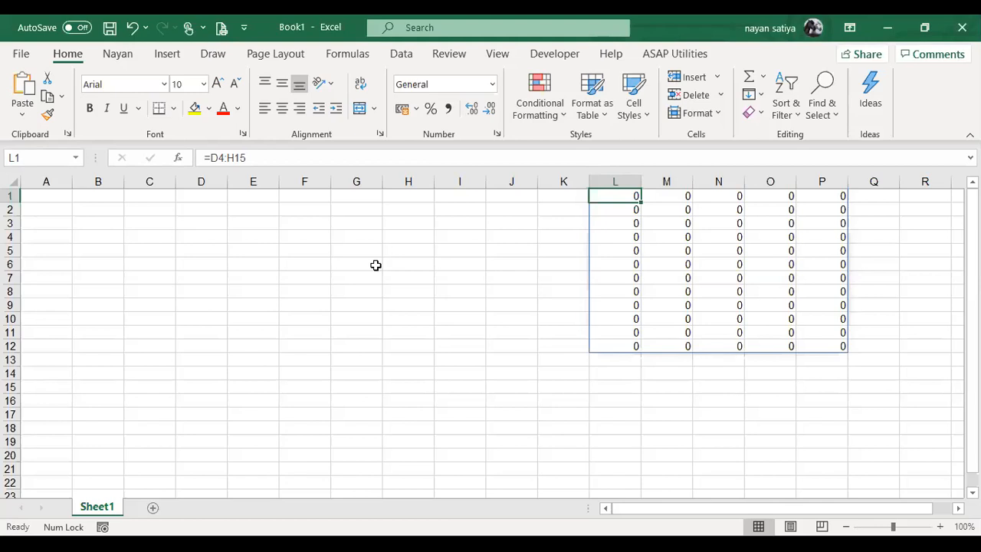
{"action": "left_click", "coordinate": [253, 250]}
{"action": "scroll", "coordinate": [375, 265], "scroll_direction": "down", "scroll_amount": 1}
{"action": "scroll", "coordinate": [375, 265], "scroll_direction": "up", "scroll_amount": 1}
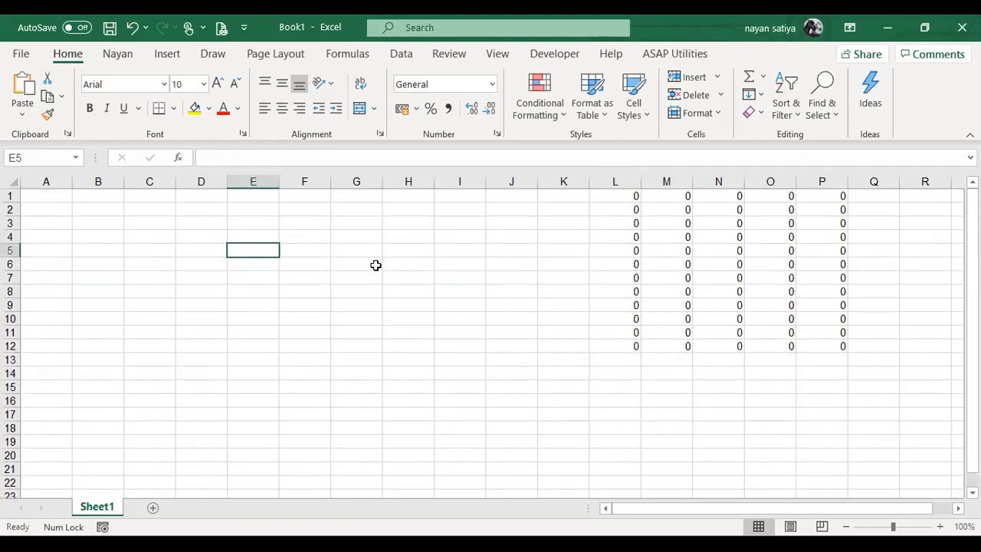
{"action": "left_click", "coordinate": [614, 209]}
{"action": "key", "text": "Up"}
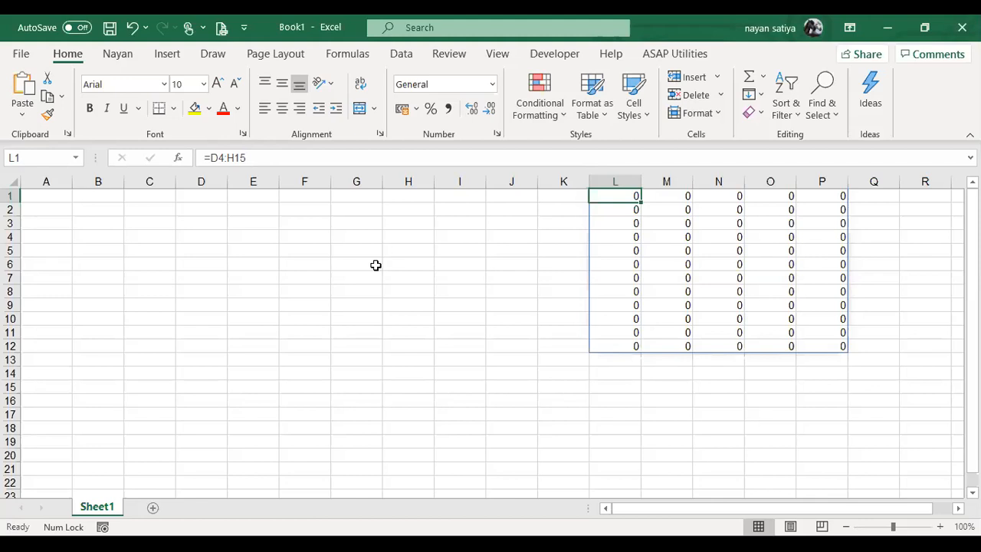
{"action": "left_click", "coordinate": [112, 337]}
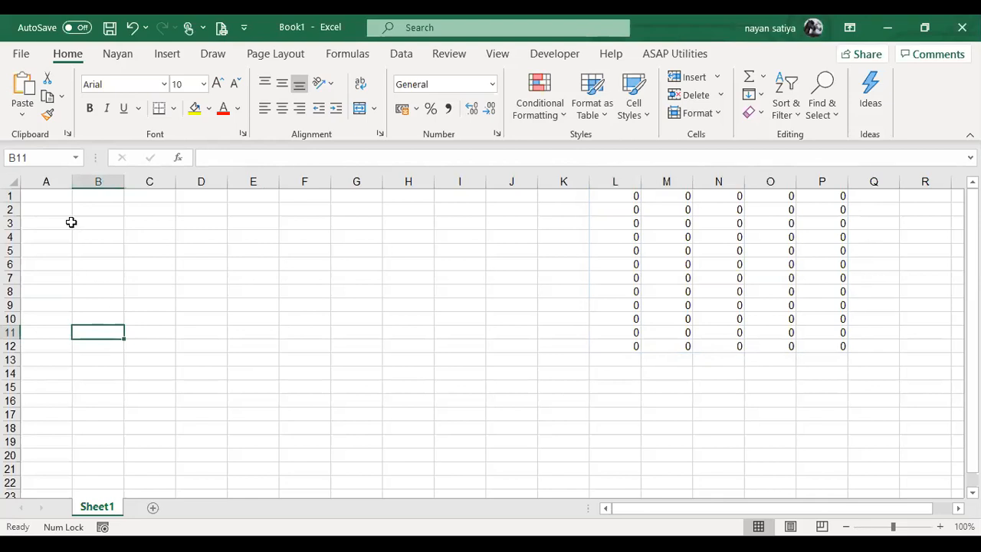
{"action": "left_click_drag", "start_coordinate": [73, 222], "coordinate": [138, 275]}
{"action": "left_click_drag", "start_coordinate": [298, 301], "coordinate": [375, 364]}
{"action": "left_click_drag", "start_coordinate": [487, 238], "coordinate": [494, 251]}
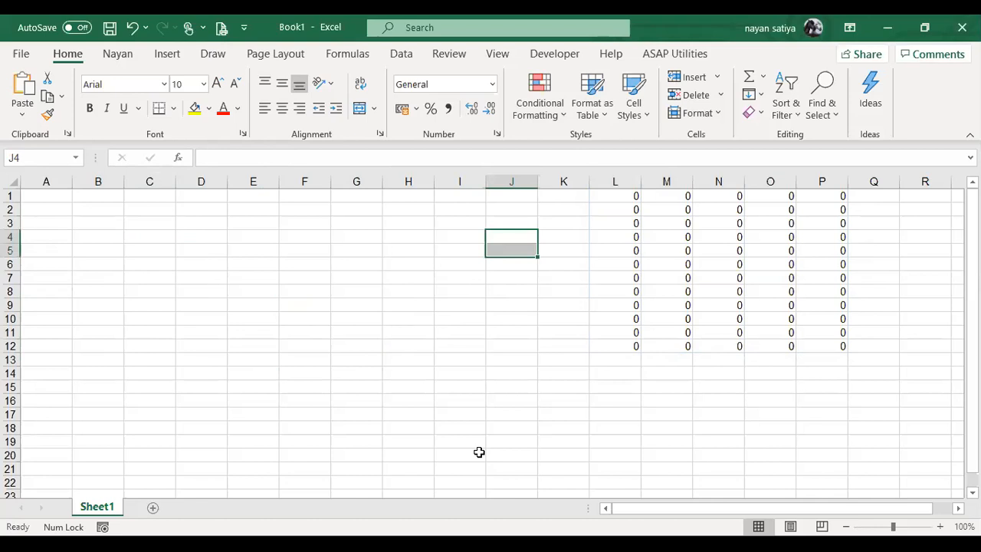
{"action": "key", "text": "alt+F11"}
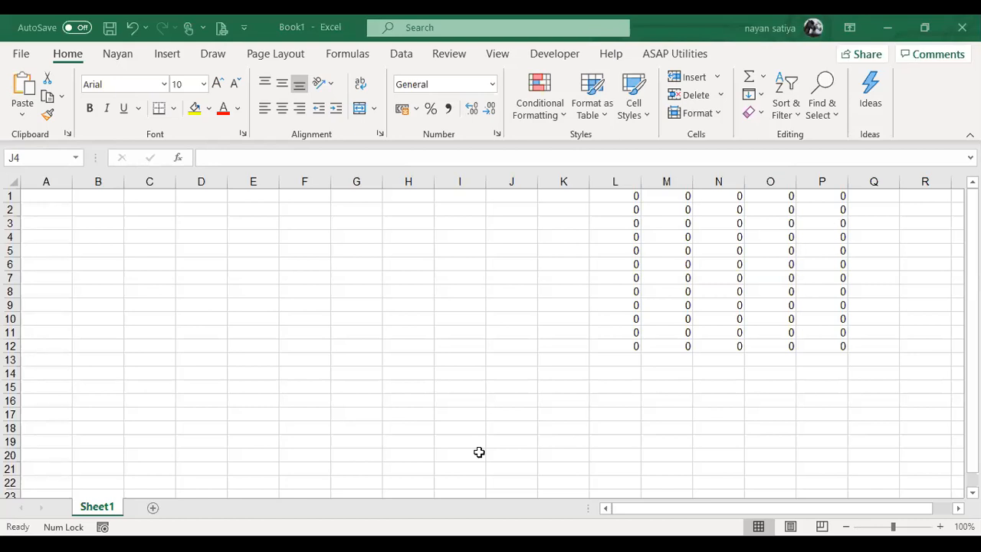
{"action": "left_click", "coordinate": [246, 288]}
{"action": "left_click", "coordinate": [289, 243]}
{"action": "left_click", "coordinate": [290, 247]}
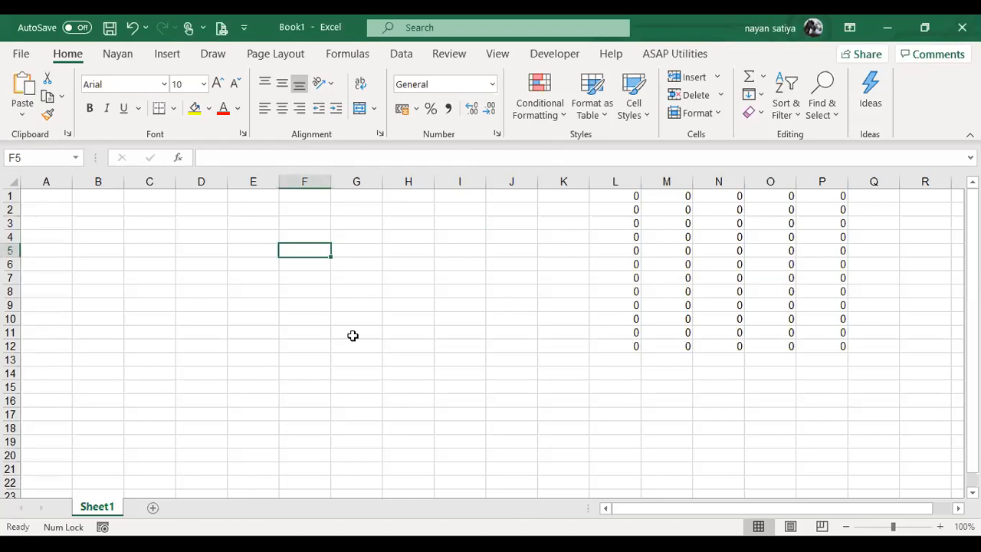
{"action": "left_click", "coordinate": [195, 235]}
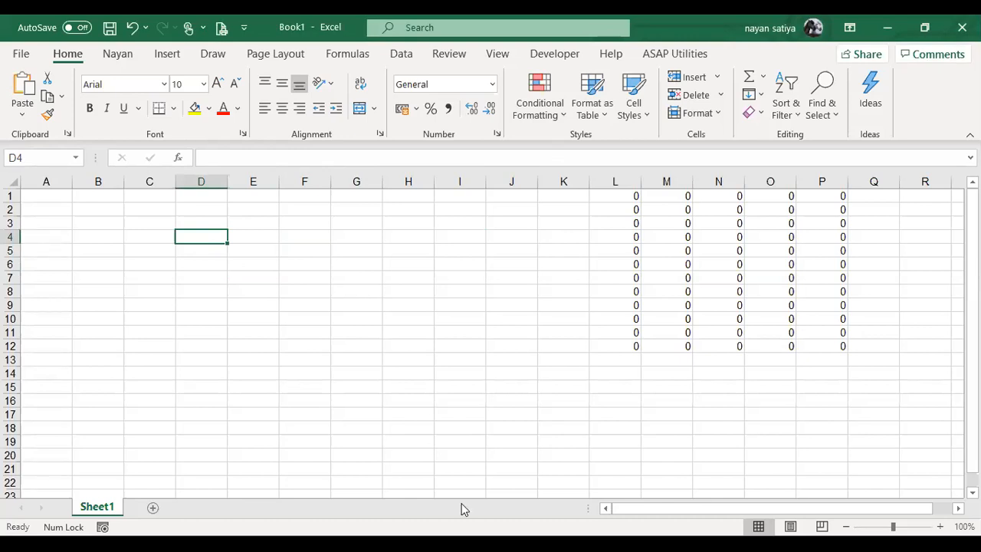
{"action": "left_click", "coordinate": [170, 211]}
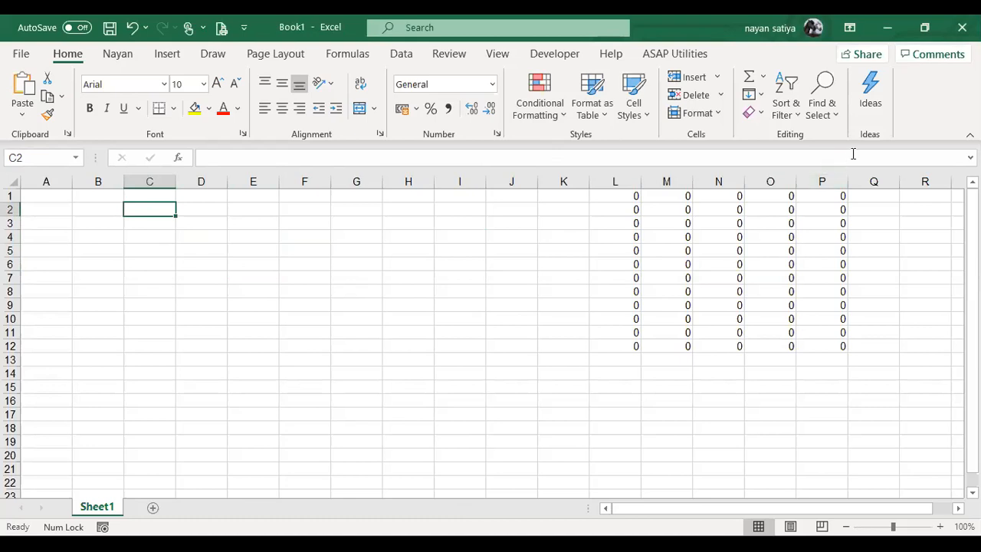
{"action": "left_click", "coordinate": [310, 268]}
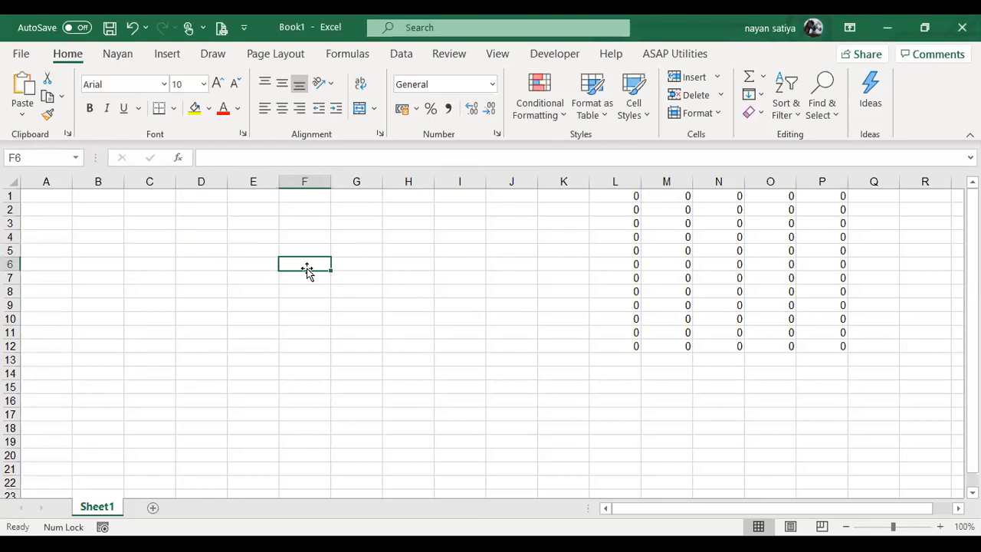
Select several separate cell blocks in turn, starting with B3:C9, and finish on the single cell F7.
{"action": "left_click", "coordinate": [87, 222]}
{"action": "left_click_drag", "start_coordinate": [88, 223], "coordinate": [158, 305]}
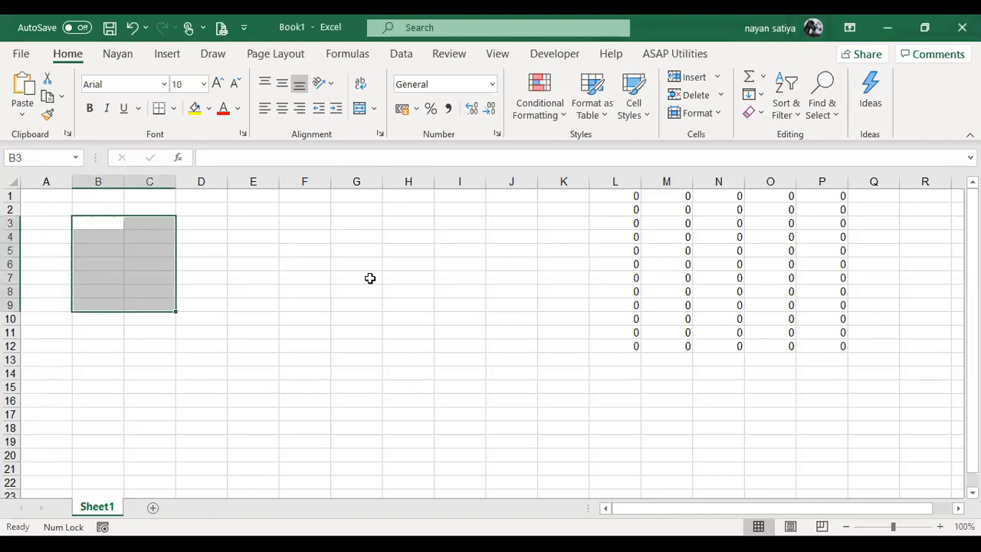
{"action": "left_click_drag", "start_coordinate": [344, 298], "coordinate": [383, 354]}
{"action": "left_click_drag", "start_coordinate": [528, 228], "coordinate": [528, 270]}
{"action": "left_click_drag", "start_coordinate": [646, 234], "coordinate": [728, 277]}
{"action": "left_click", "coordinate": [326, 272]}
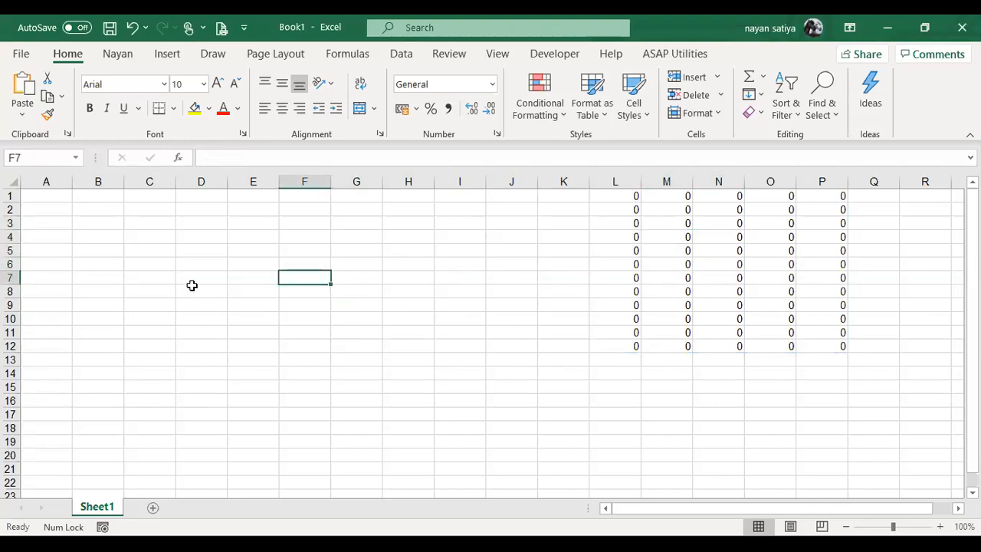
Select the cell range A3:C9, starting from cell A3.
{"action": "left_click", "coordinate": [54, 230]}
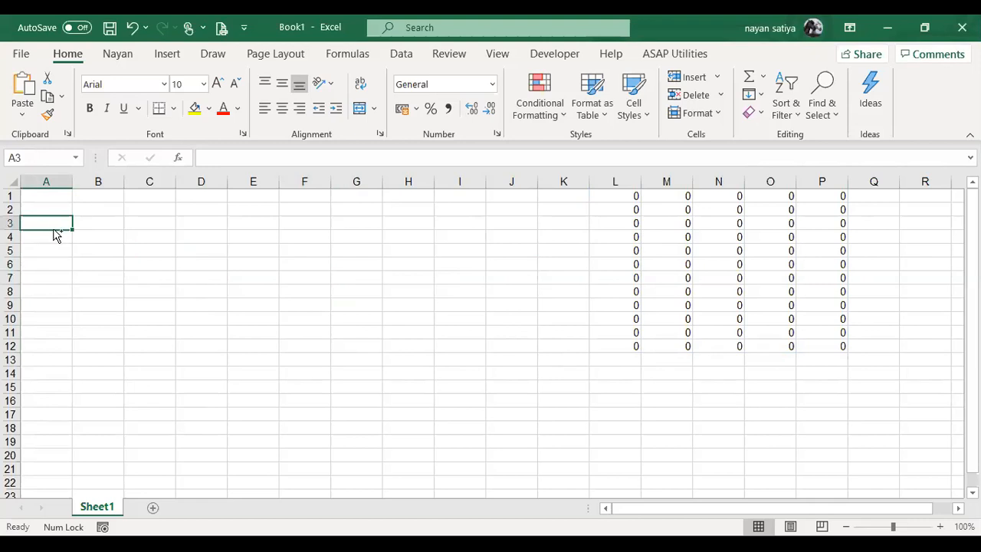
{"action": "left_click_drag", "start_coordinate": [66, 226], "coordinate": [105, 294]}
{"action": "left_click_drag", "start_coordinate": [51, 221], "coordinate": [132, 306]}
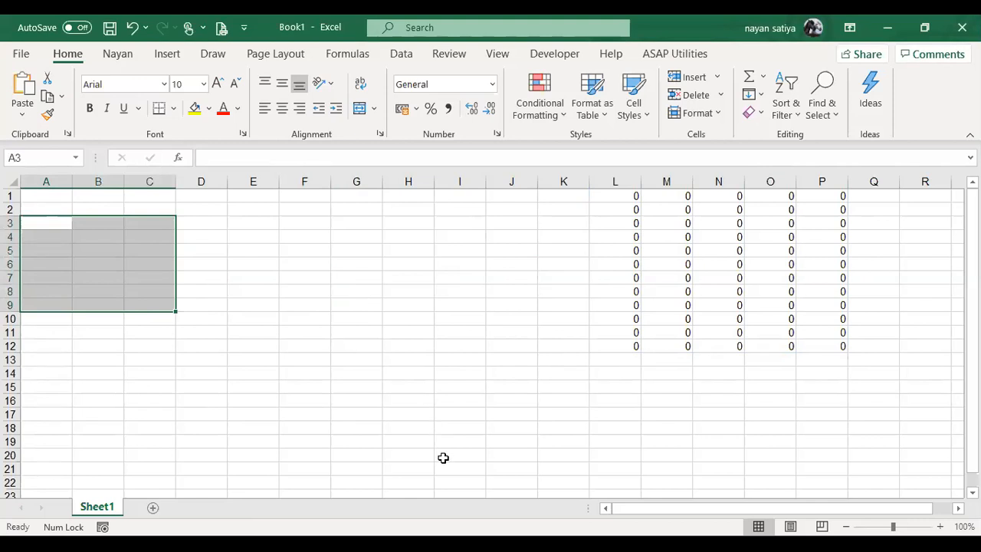
{"action": "key", "text": "alt+Tab"}
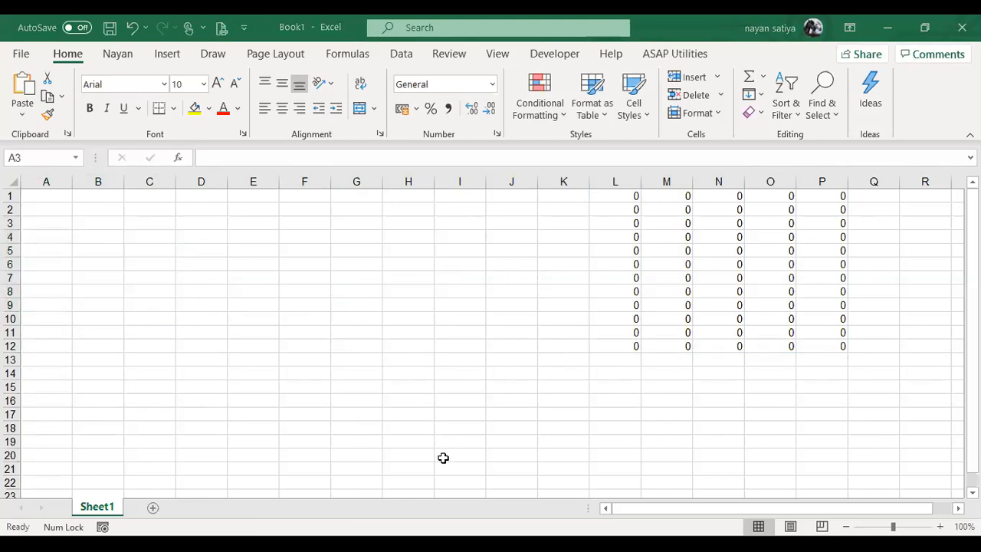
{"action": "key", "text": "alt+Tab"}
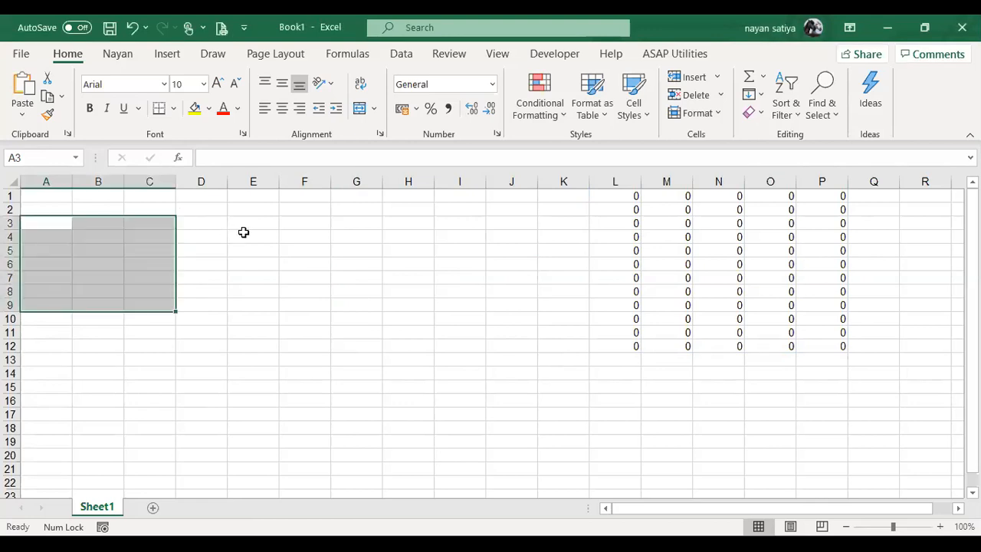
{"action": "key", "text": "alt+Tab"}
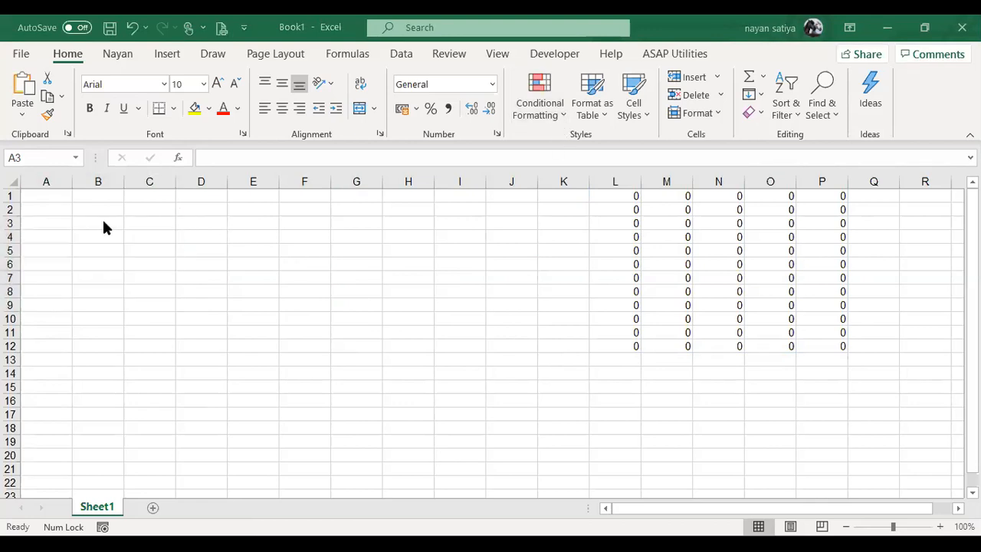
{"action": "key", "text": "alt+Tab"}
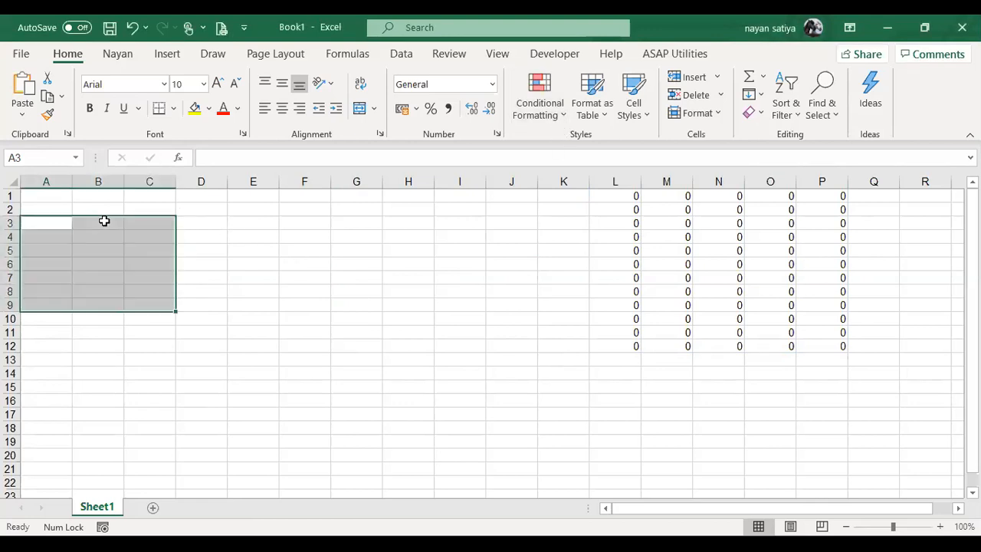
Select a block of cells starting at A3, and extend the selection to cover A3:F5.
{"action": "left_click", "coordinate": [301, 247]}
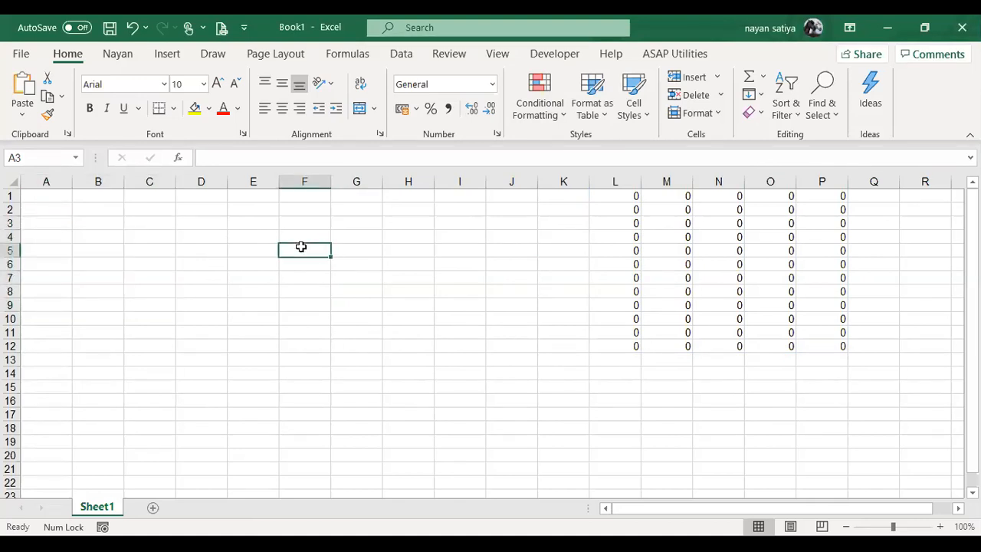
{"action": "left_click_drag", "start_coordinate": [33, 219], "coordinate": [95, 277]}
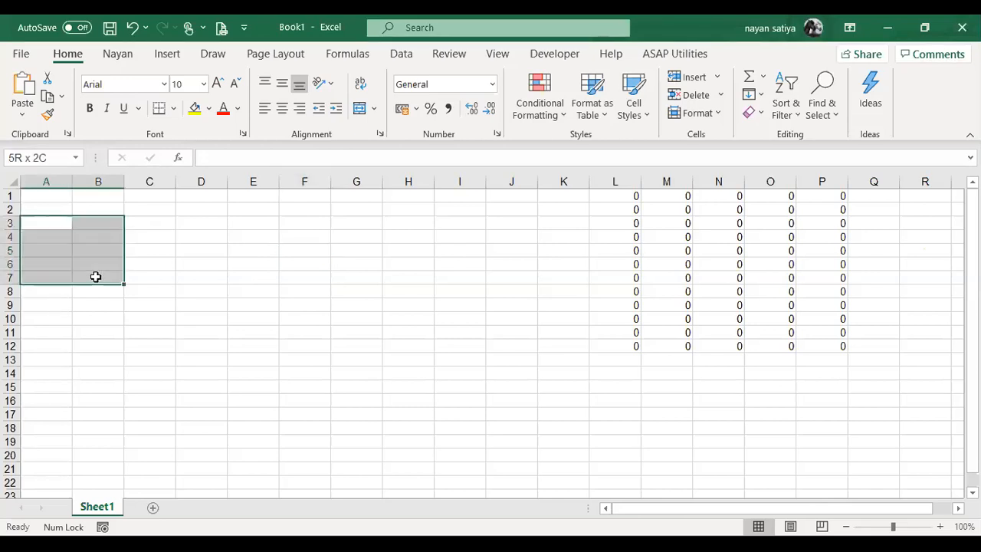
{"action": "left_click", "coordinate": [301, 249], "text": "shift"}
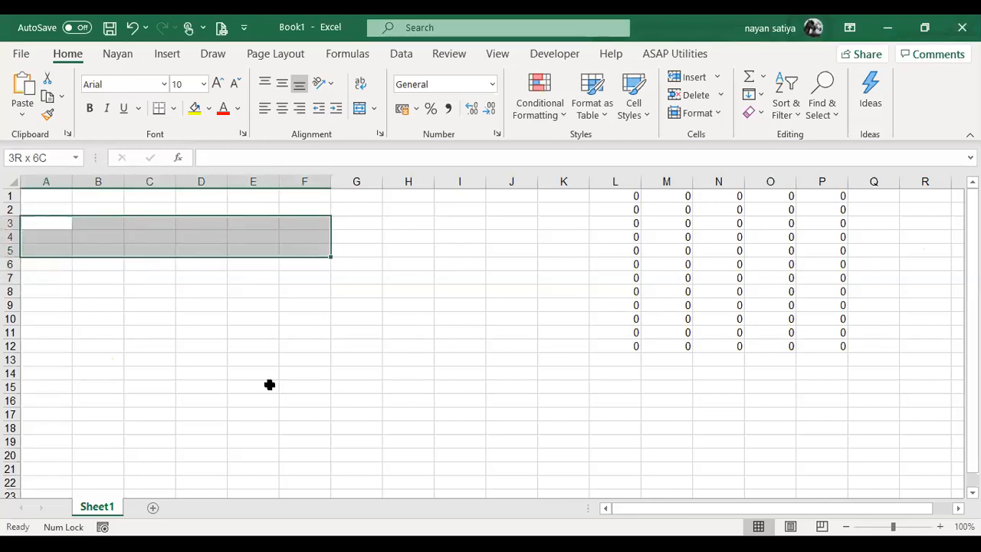
{"action": "key", "text": "alt+Tab"}
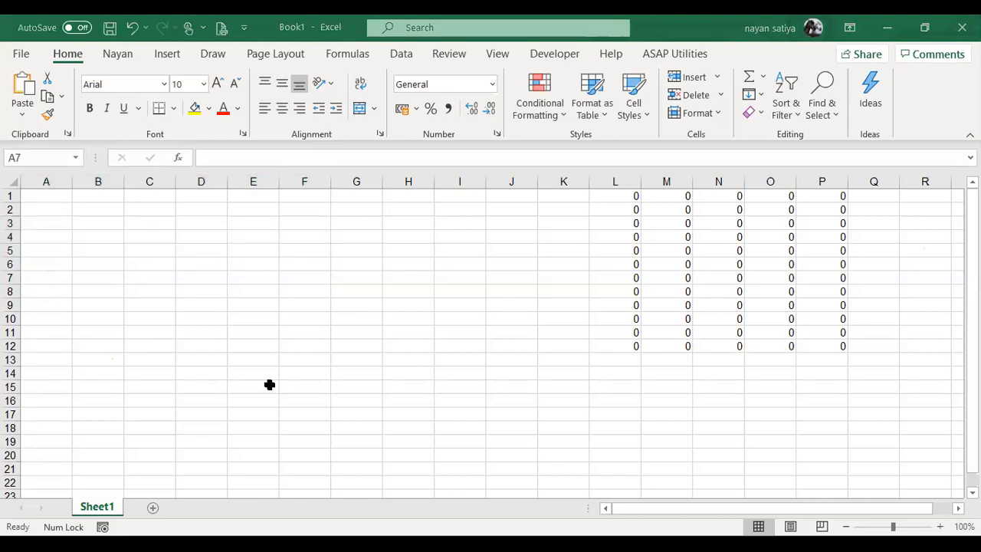
{"action": "left_click", "coordinate": [72, 186]}
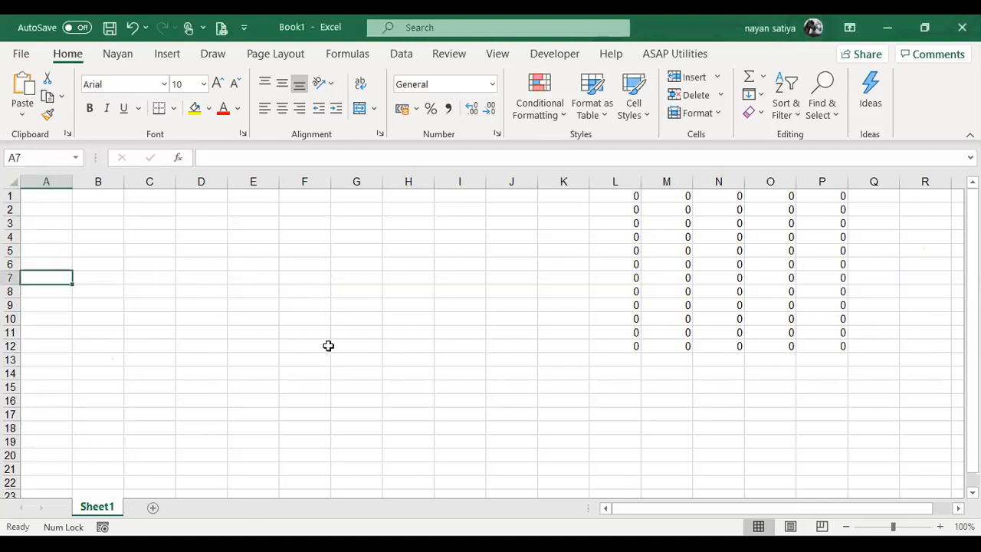
Select the non-adjacent ranges A4:D13, G8:H14, K15:L16 and cell P19 together, and release the selection on cell J11.
{"action": "left_click_drag", "start_coordinate": [332, 291], "coordinate": [413, 373]}
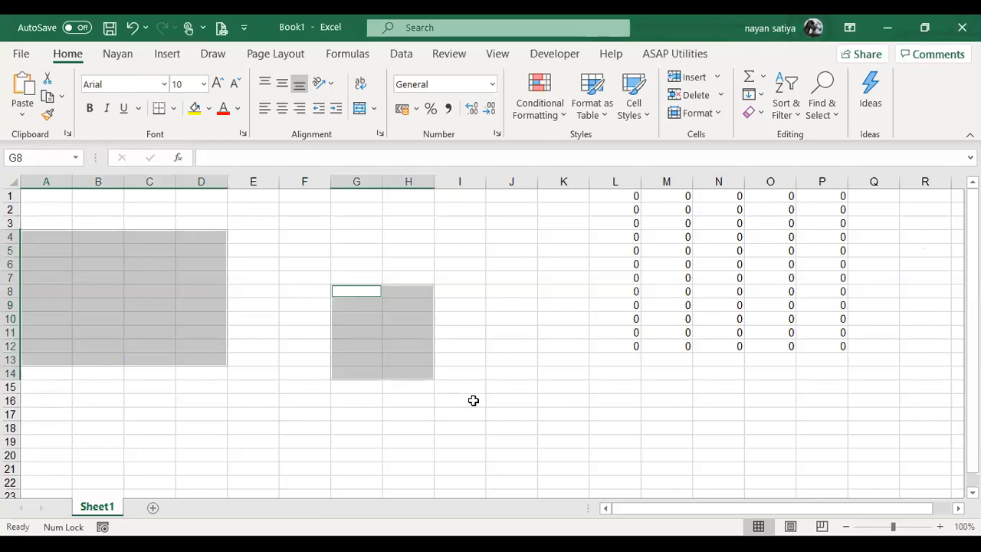
{"action": "left_click_drag", "start_coordinate": [586, 387], "coordinate": [597, 396], "text": "ctrl"}
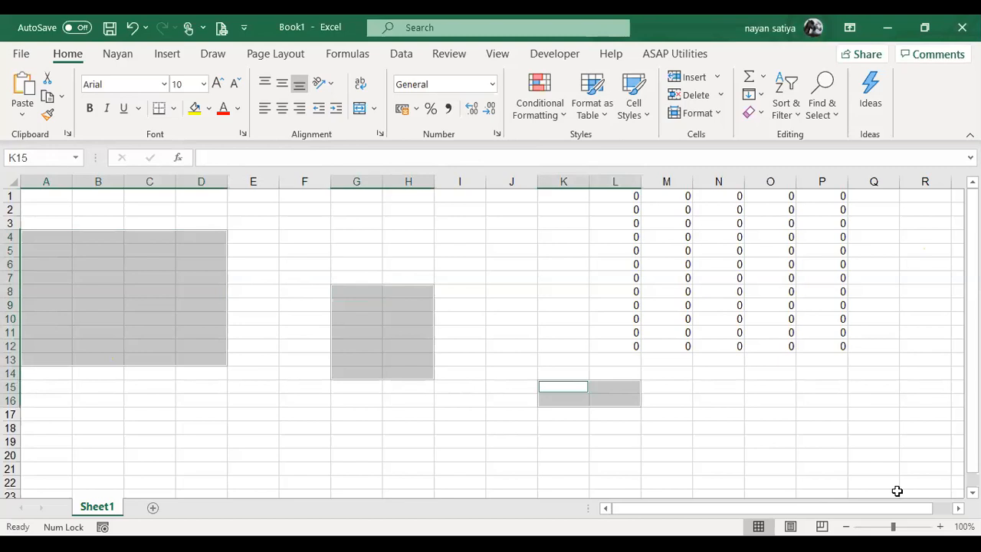
{"action": "left_click", "coordinate": [833, 441], "text": "ctrl"}
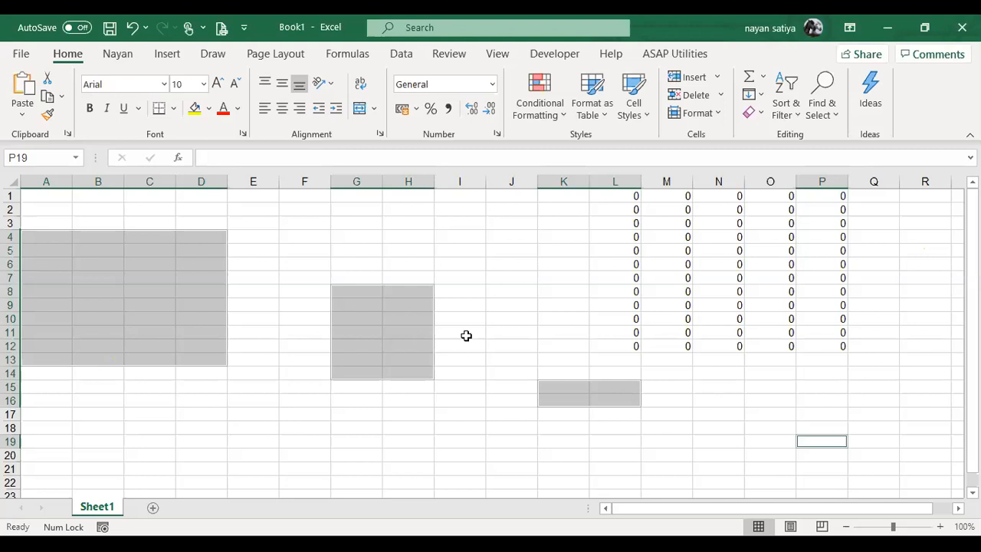
{"action": "left_click", "coordinate": [523, 331]}
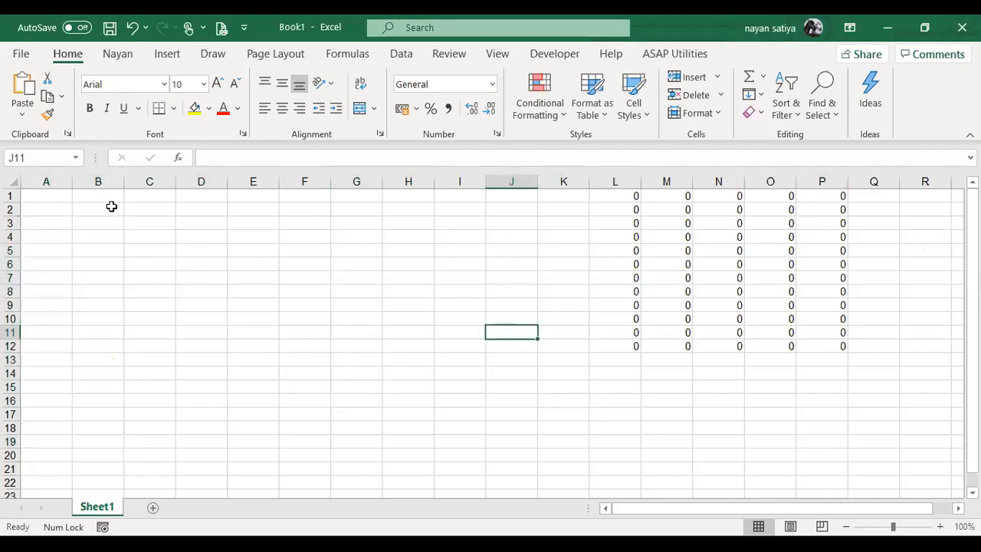
Select the adjacent columns A through D, and extend the selection through column I.
{"action": "left_click", "coordinate": [59, 180]}
{"action": "left_click_drag", "start_coordinate": [59, 180], "coordinate": [215, 176]}
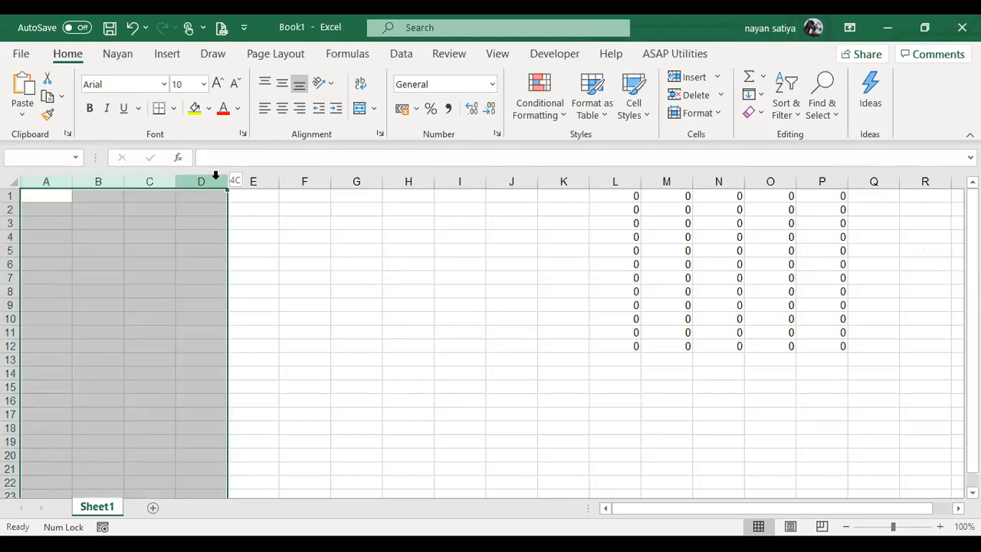
{"action": "left_click_drag", "start_coordinate": [475, 174], "coordinate": [483, 176]}
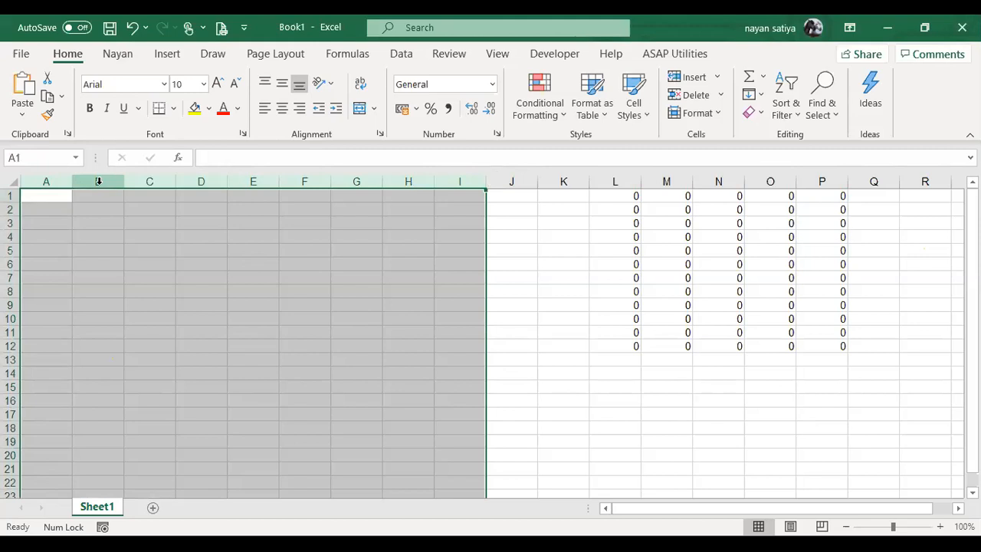
Select the non-adjacent columns A, D, G, I and K together.
{"action": "left_click", "coordinate": [59, 179]}
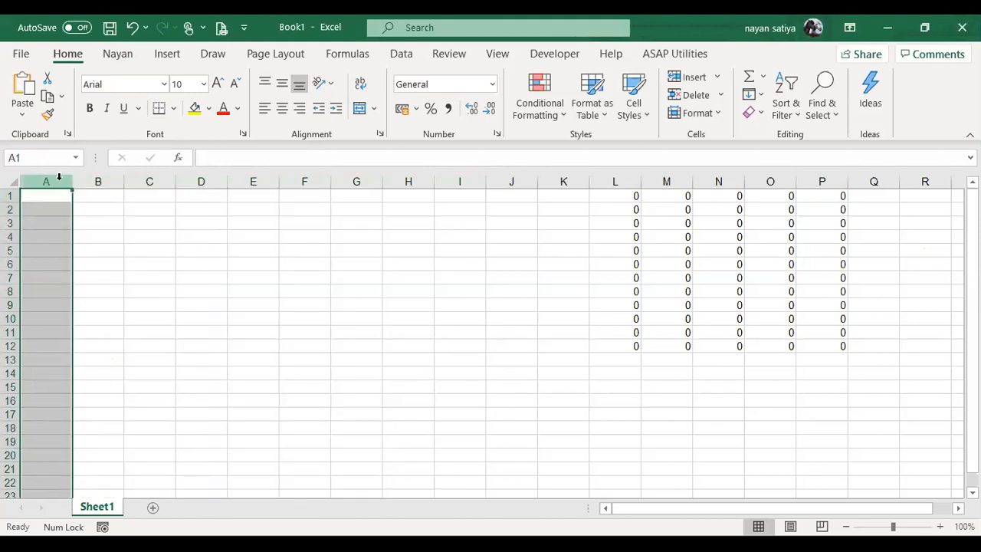
{"action": "left_click", "coordinate": [361, 181], "text": "ctrl"}
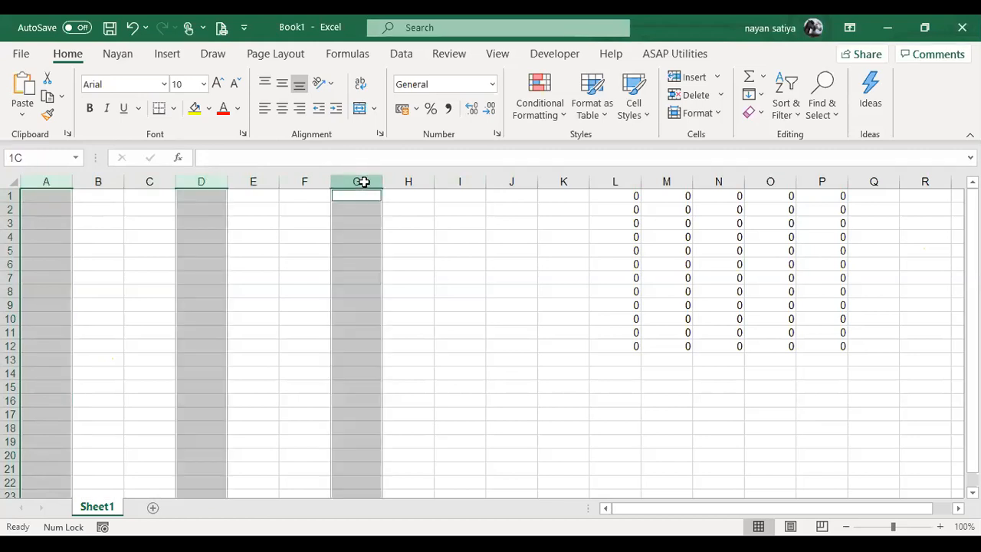
{"action": "left_click", "coordinate": [463, 181], "text": "ctrl"}
{"action": "left_click", "coordinate": [563, 179], "text": "ctrl"}
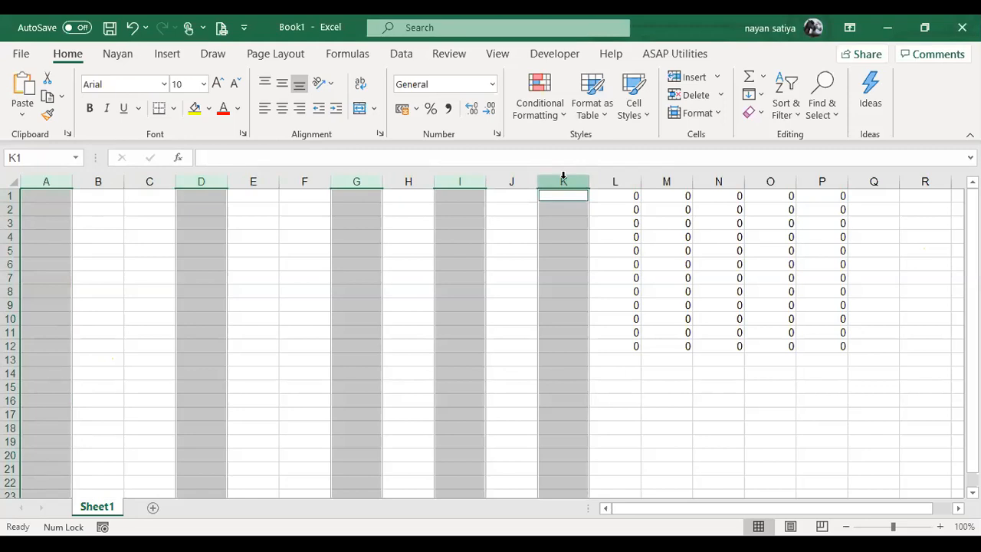
Select the non-adjacent rows 6, 9 and 17 together, and return to cell A1.
{"action": "left_click", "coordinate": [10, 263]}
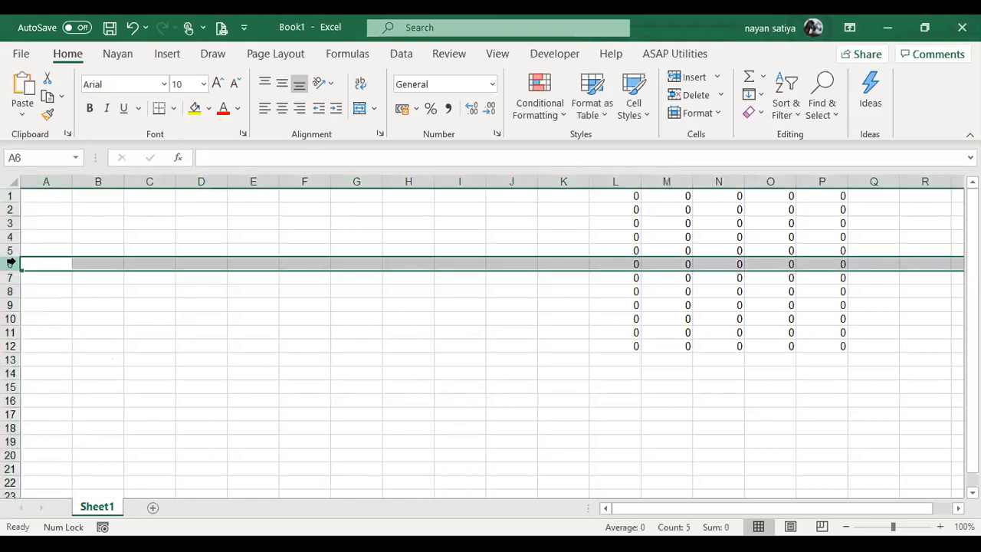
{"action": "left_click", "coordinate": [10, 305], "text": "ctrl"}
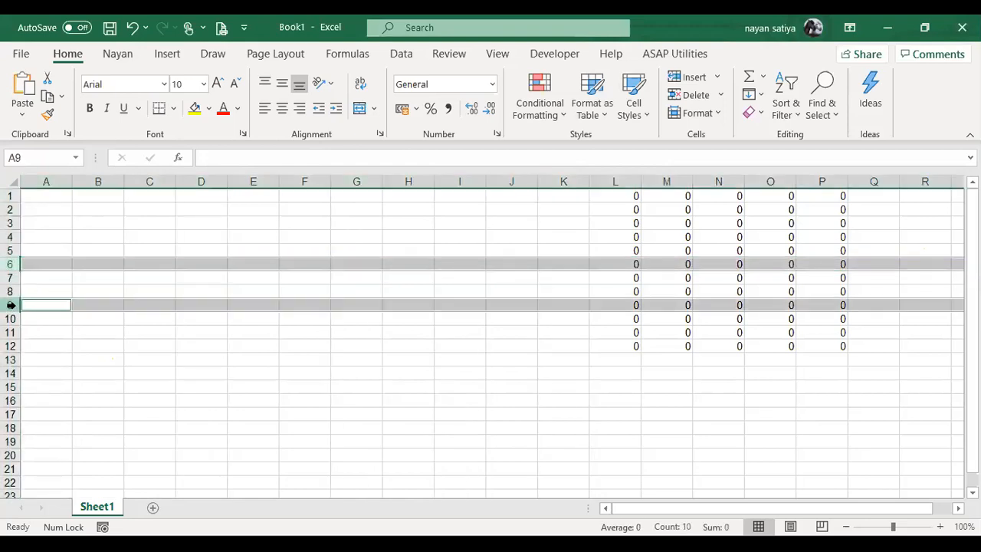
{"action": "left_click", "coordinate": [10, 414], "text": "ctrl"}
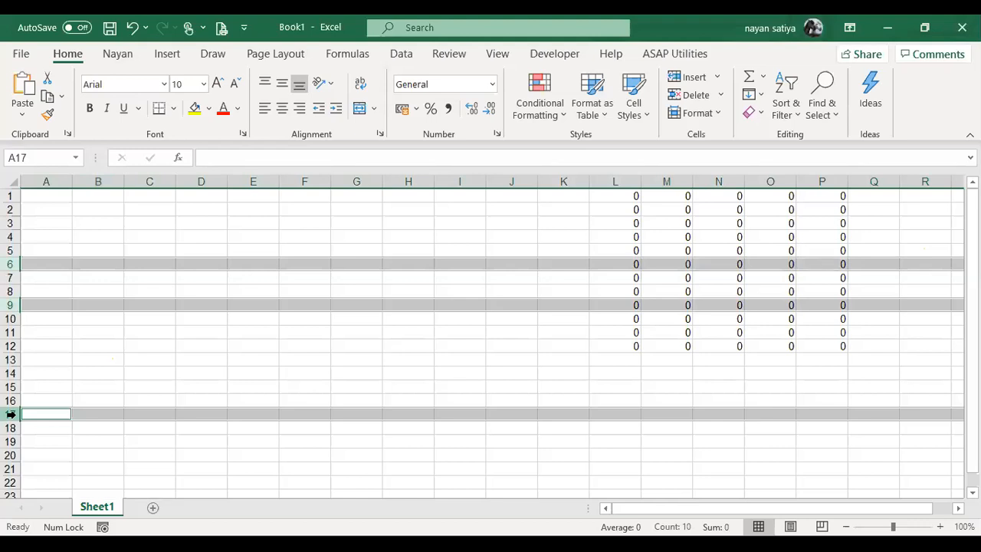
{"action": "key", "text": "shift+BackSpace"}
{"action": "key", "text": "ctrl+Home"}
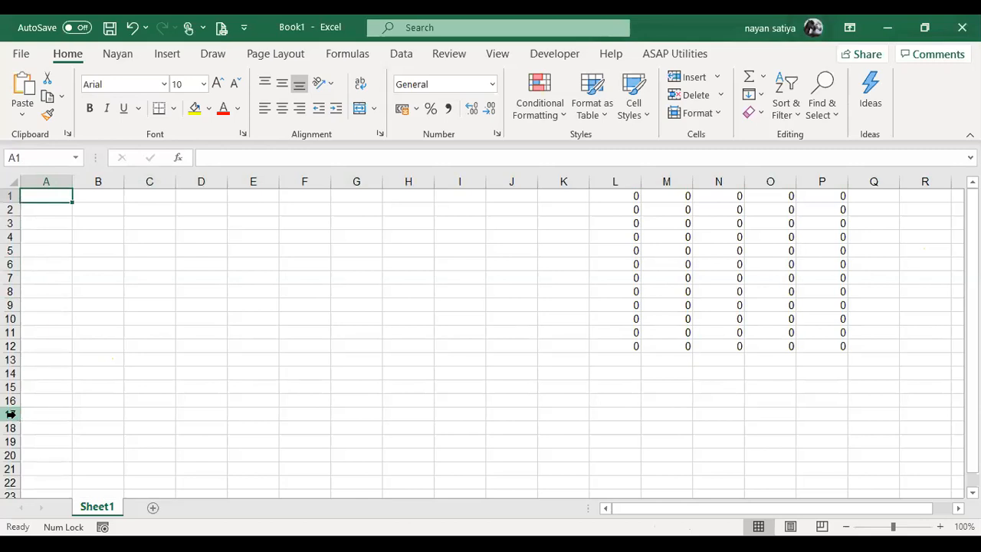
Move the active cell from A1 along row 1 to column M and down into the block of zeros.
{"action": "key", "text": "Right"}
{"action": "key", "text": "Right"}
{"action": "key", "text": "Right"}
{"action": "key", "text": "Right"}
{"action": "key", "text": "Right"}
{"action": "key", "text": "Right"}
{"action": "key", "text": "Right"}
{"action": "key", "text": "Right"}
{"action": "key", "text": "Right"}
{"action": "key", "text": "Right"}
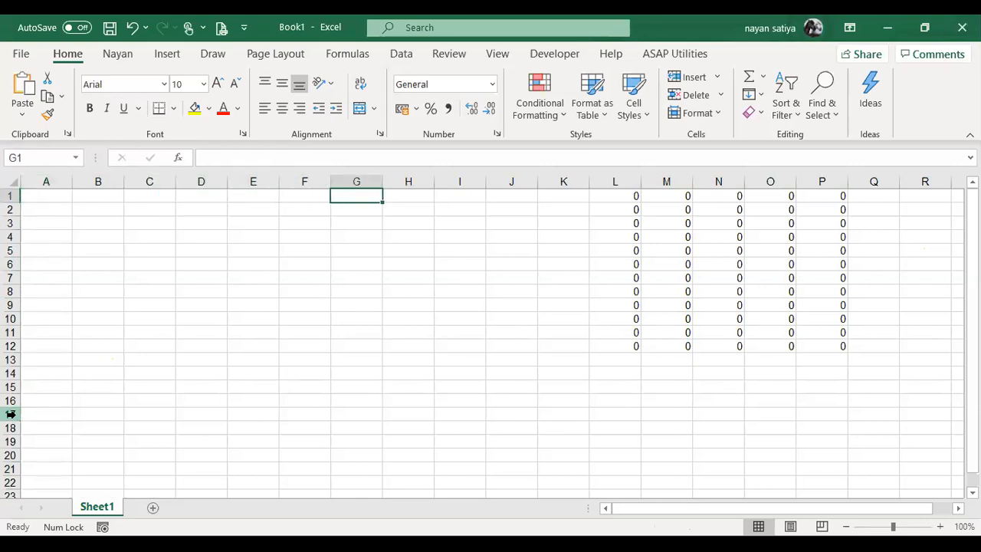
{"action": "key", "text": "Right"}
{"action": "key", "text": "Right"}
{"action": "key", "text": "Down"}
{"action": "key", "text": "Down"}
{"action": "key", "text": "Down"}
{"action": "key", "text": "Down"}
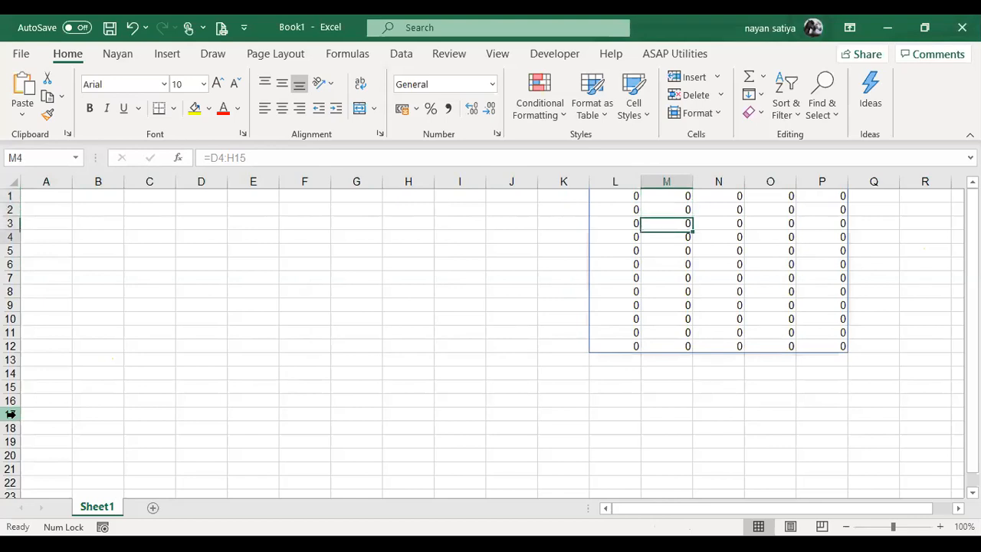
Select the whole formula result block L1:P12 from cell L5, and release the selection on cell D16.
{"action": "key", "text": "Left"}
{"action": "key", "text": "ctrl+a"}
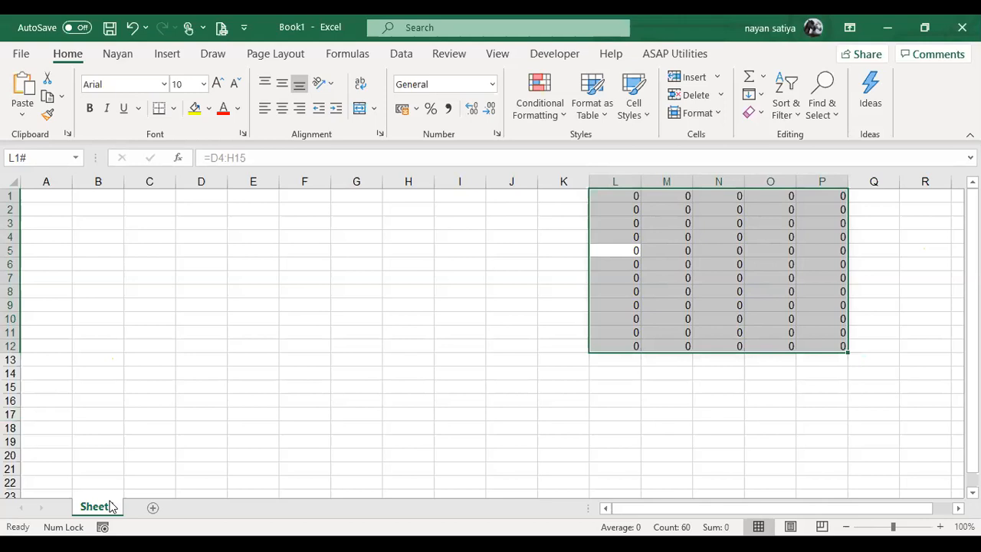
{"action": "left_click", "coordinate": [178, 397]}
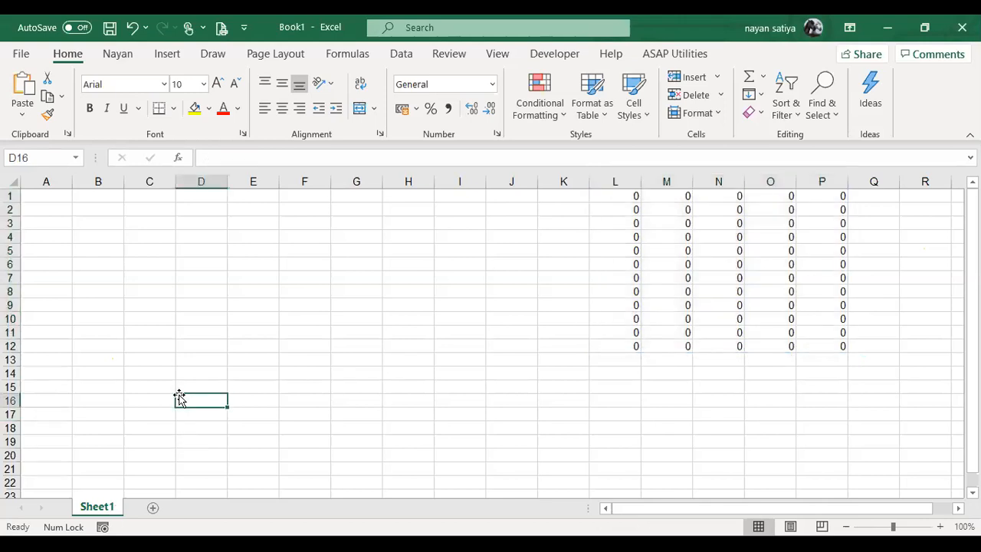
Rename the worksheet Sheet1 with the presenter's first name.
{"action": "double_click", "coordinate": [102, 506]}
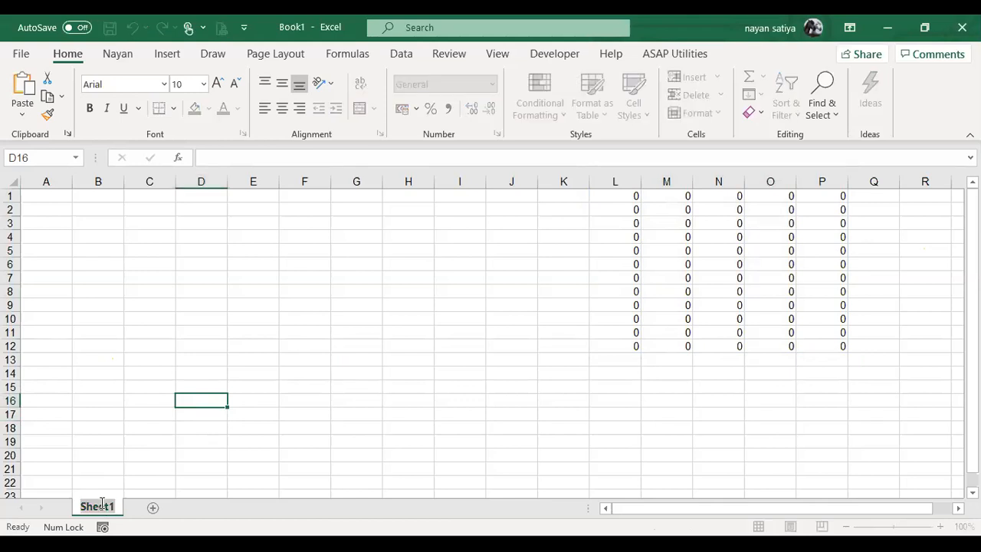
{"action": "type", "text": "Nayan"}
{"action": "key", "text": "Return"}
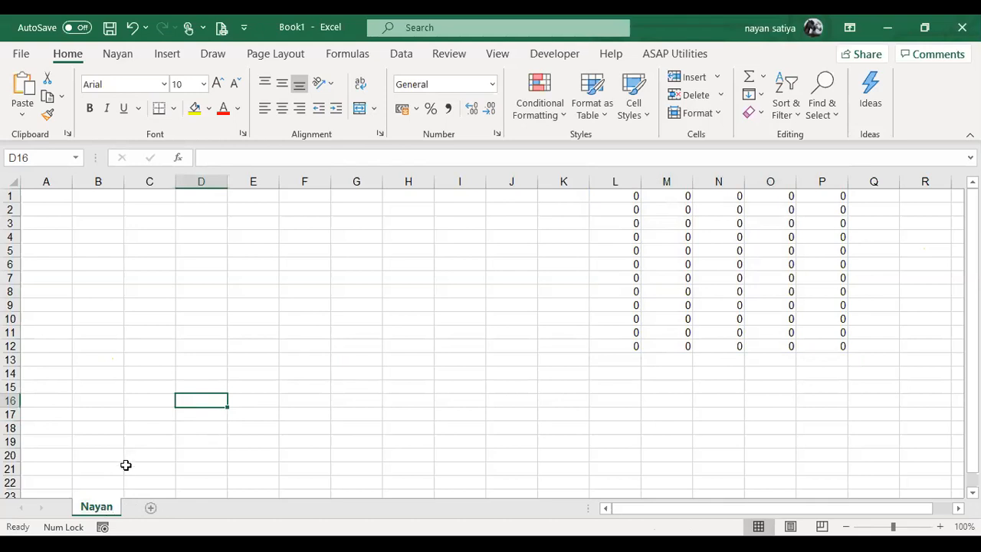
Set the worksheet's tab color to a dark orange theme color.
{"action": "right_click", "coordinate": [108, 511]}
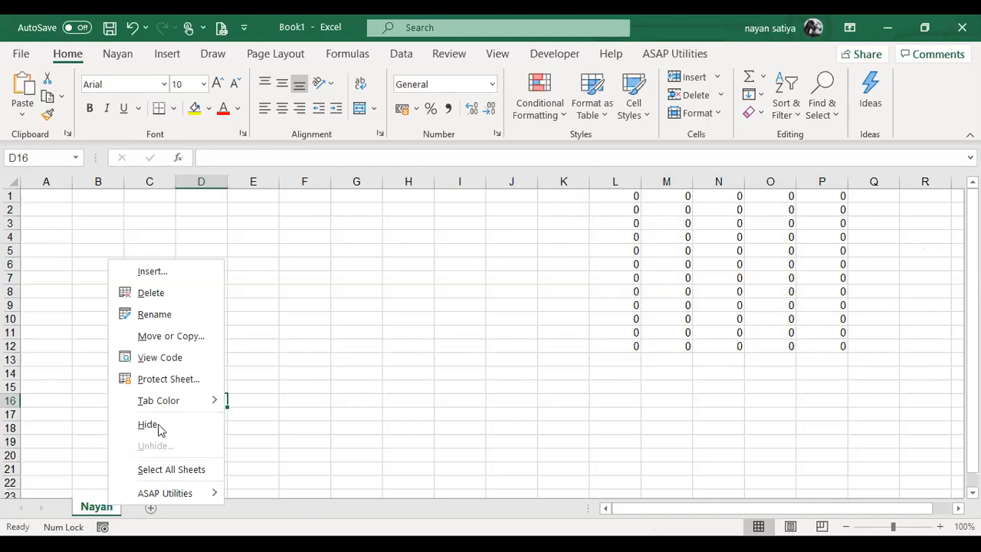
{"action": "mouse_move", "coordinate": [163, 405]}
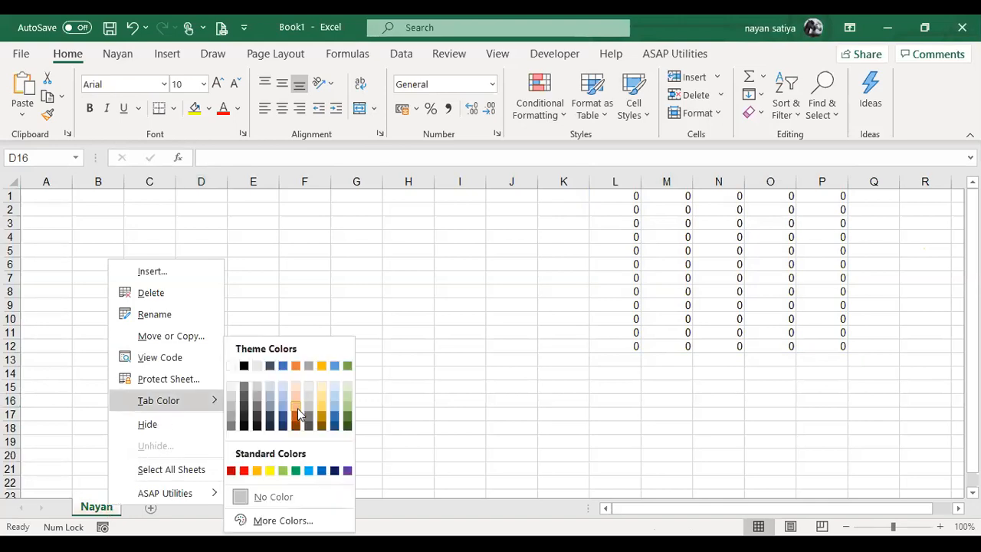
{"action": "left_click", "coordinate": [297, 421]}
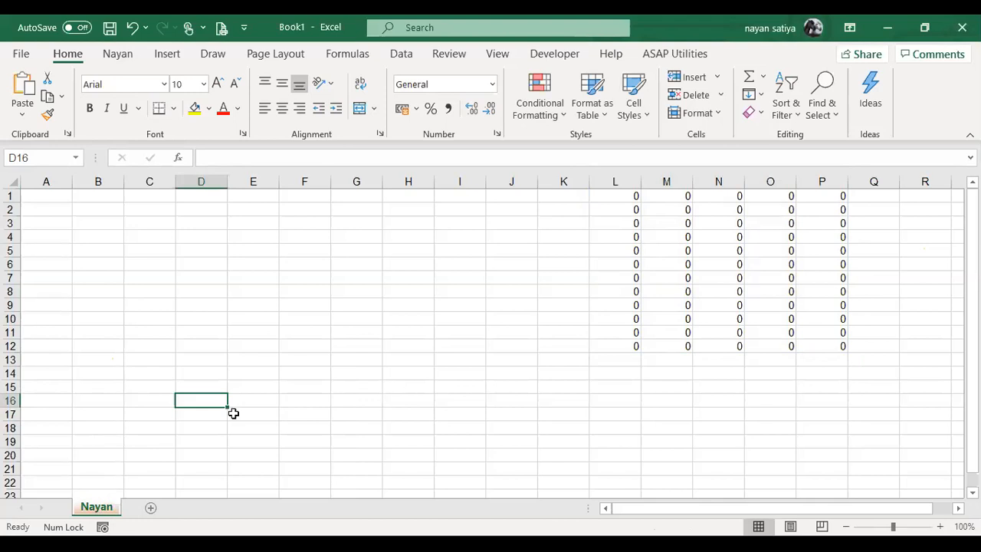
Add two new worksheets after the orange-tabbed sheet, and insert another worksheet in front of Sheet3.
{"action": "left_click", "coordinate": [149, 510]}
{"action": "left_click", "coordinate": [202, 505]}
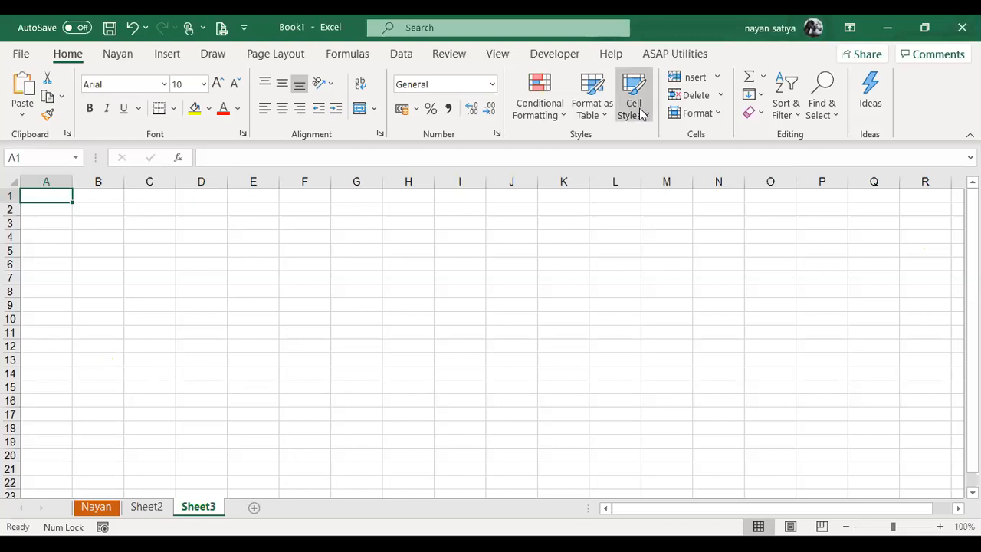
{"action": "left_click", "coordinate": [717, 77]}
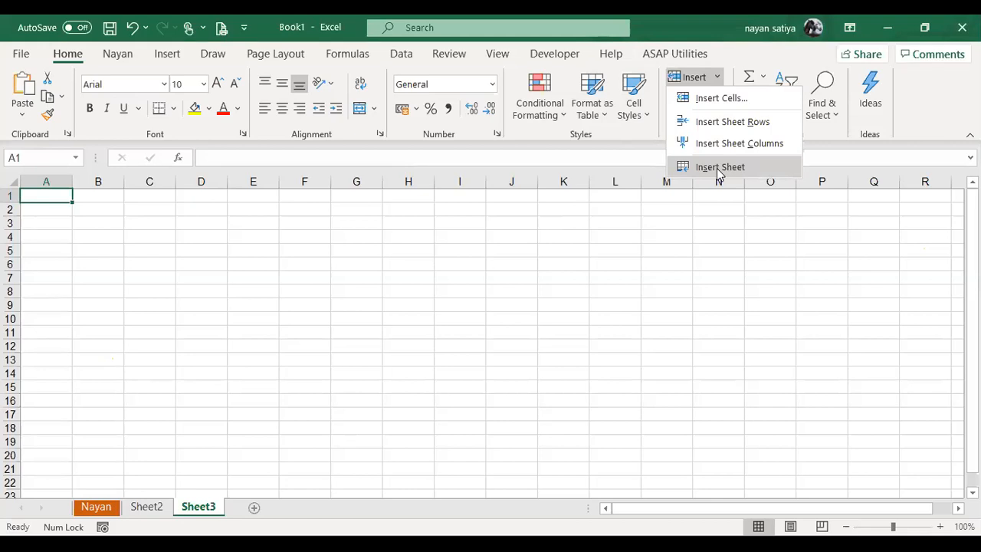
{"action": "left_click", "coordinate": [717, 168]}
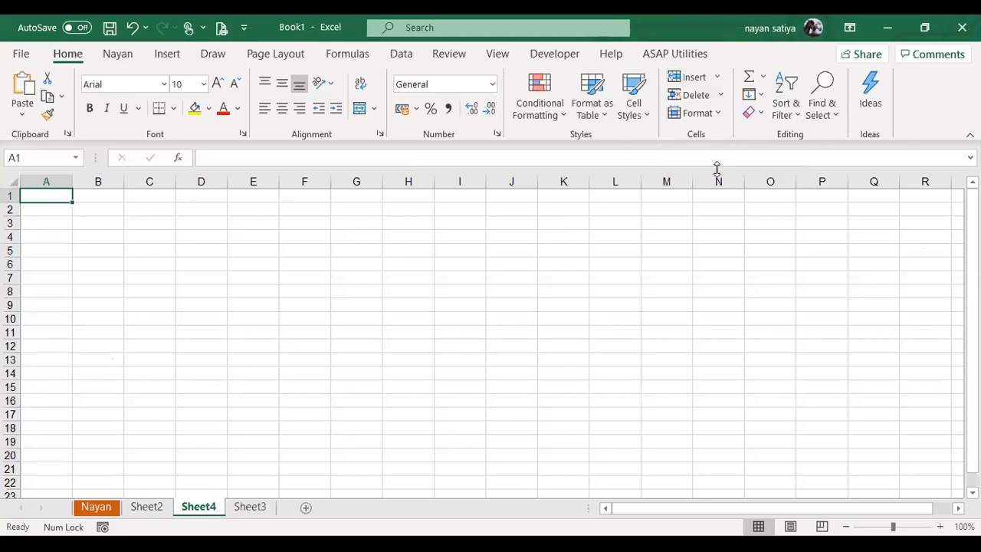
{"action": "left_click", "coordinate": [510, 271]}
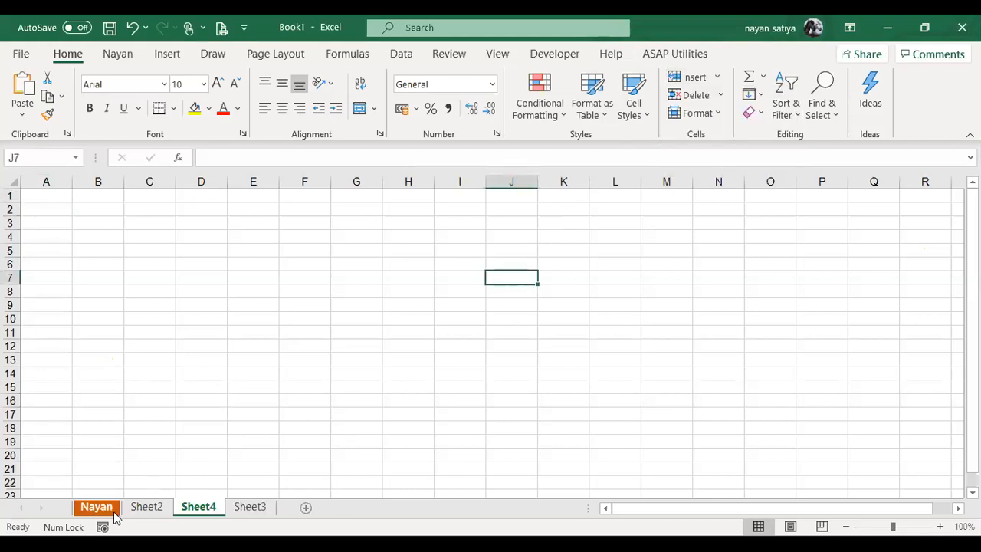
Insert a blank Worksheet from the general templates in front of the orange-tabbed sheet.
{"action": "right_click", "coordinate": [87, 508]}
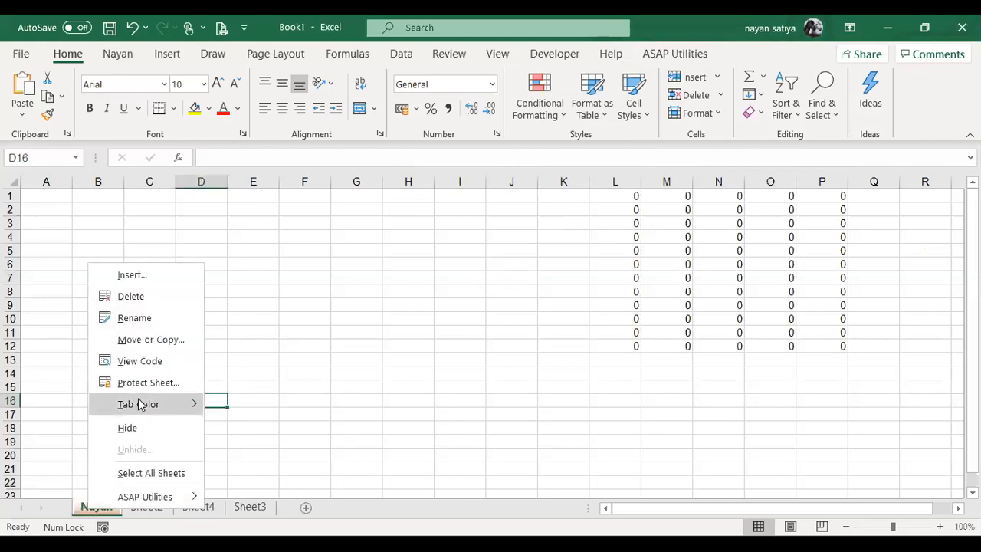
{"action": "left_click", "coordinate": [145, 281]}
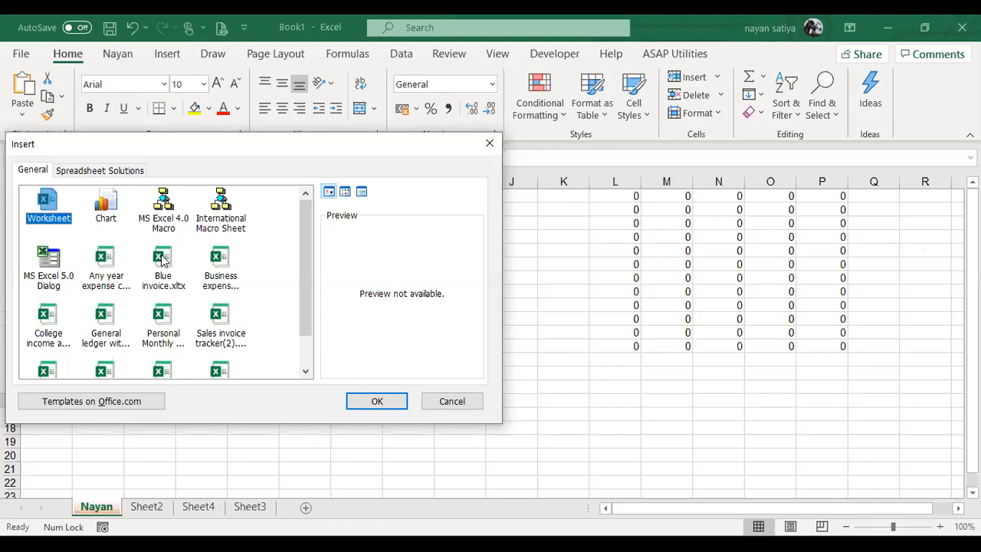
{"action": "left_click", "coordinate": [377, 400]}
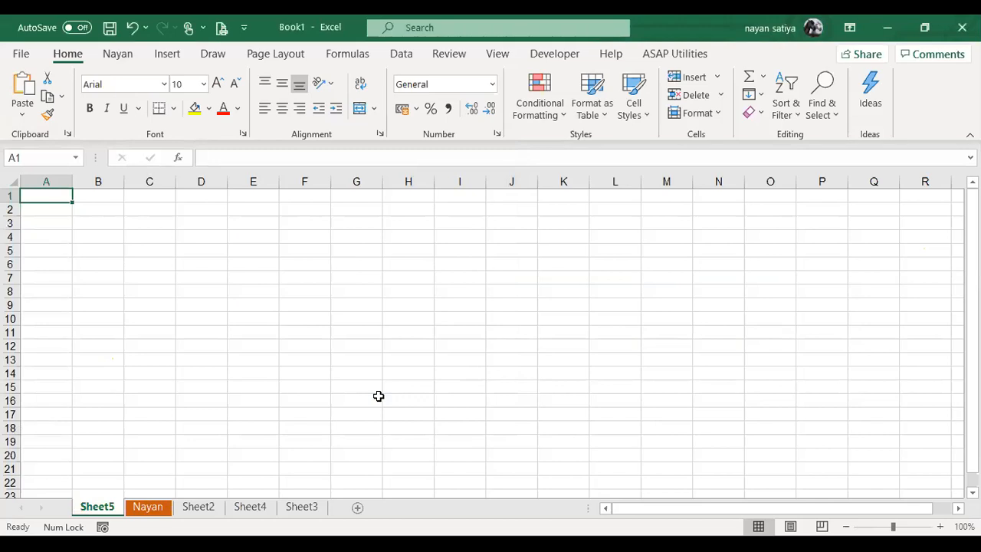
Jump to the last row of column A in the new sheet, return to the top, and move to B2.
{"action": "key", "text": "Down"}
{"action": "key", "text": "Down"}
{"action": "key", "text": "Down"}
{"action": "key", "text": "Down"}
{"action": "key", "text": "ctrl+Down"}
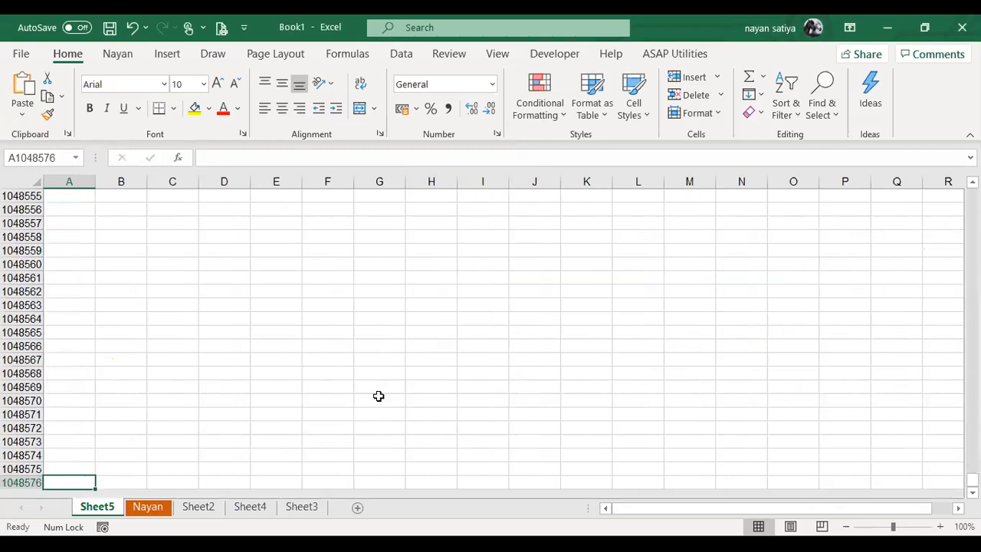
{"action": "key", "text": "ctrl+Up"}
{"action": "key", "text": "Down"}
{"action": "key", "text": "Right"}
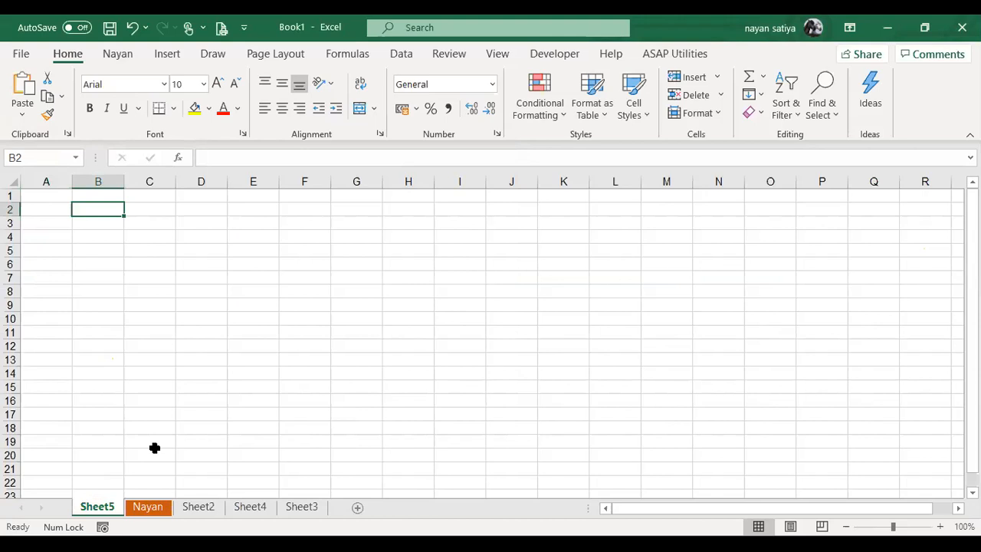
Group Sheet5, the orange-tabbed sheet, Sheet2 and Sheet4, and delete them permanently.
{"action": "left_click", "coordinate": [162, 512], "text": "ctrl"}
{"action": "left_click", "coordinate": [199, 511], "text": "ctrl"}
{"action": "left_click", "coordinate": [251, 512], "text": "ctrl"}
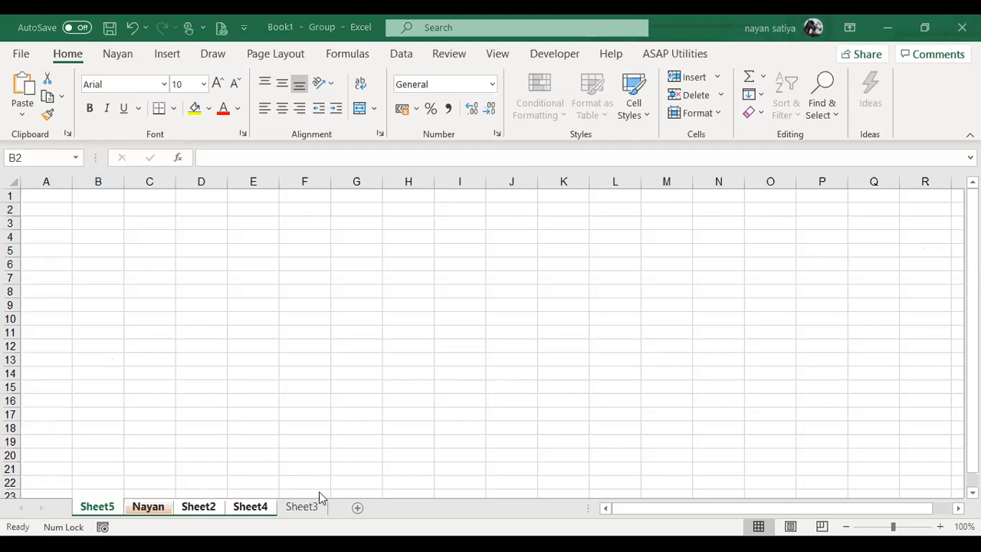
{"action": "right_click", "coordinate": [246, 512]}
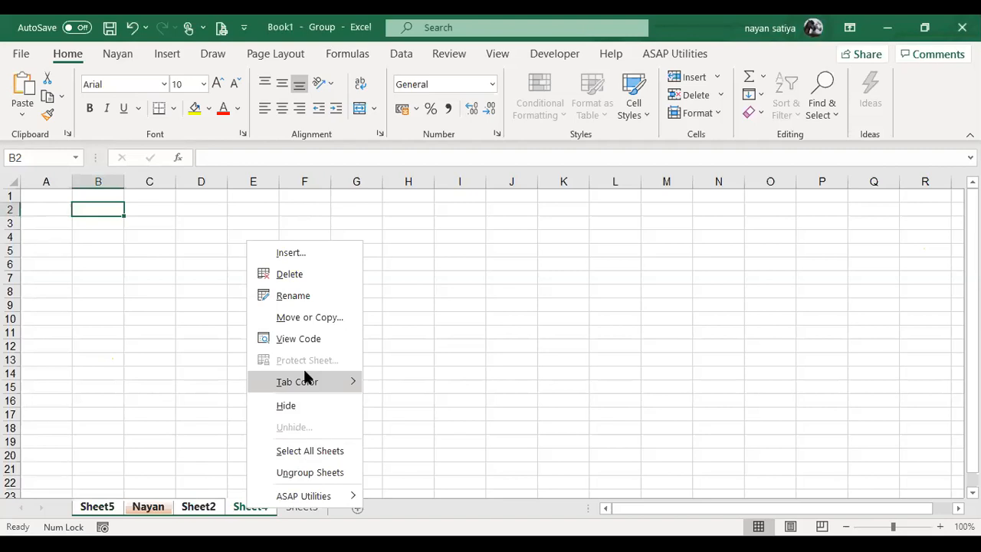
{"action": "key", "text": "d"}
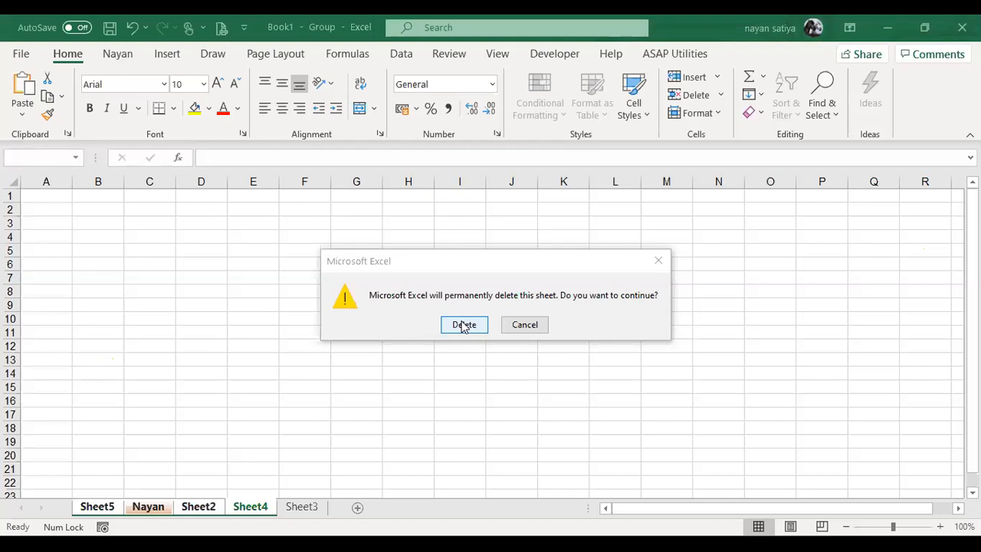
{"action": "left_click", "coordinate": [463, 325]}
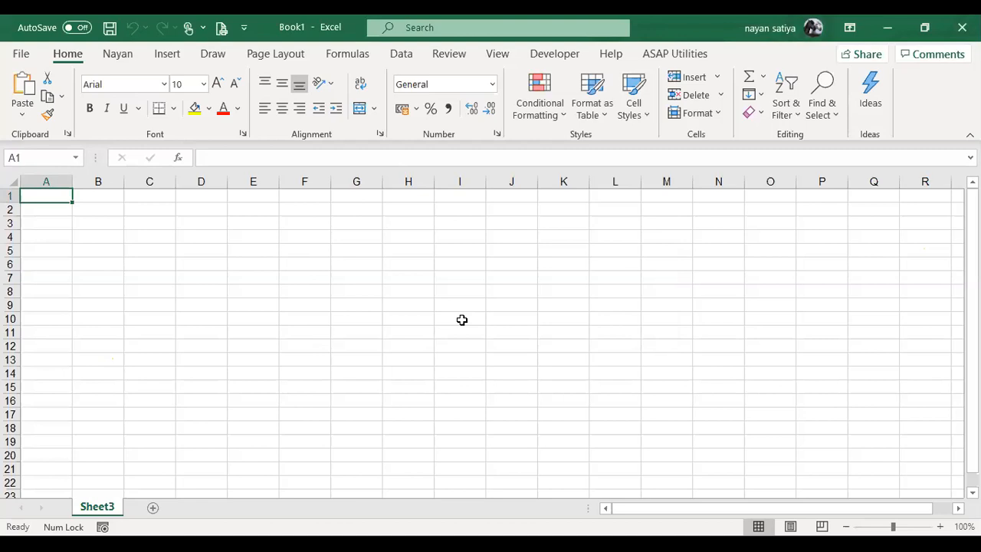
Enter a, b and c in cells E4 to E6 and repeat the pattern down to E14.
{"action": "left_click", "coordinate": [265, 237]}
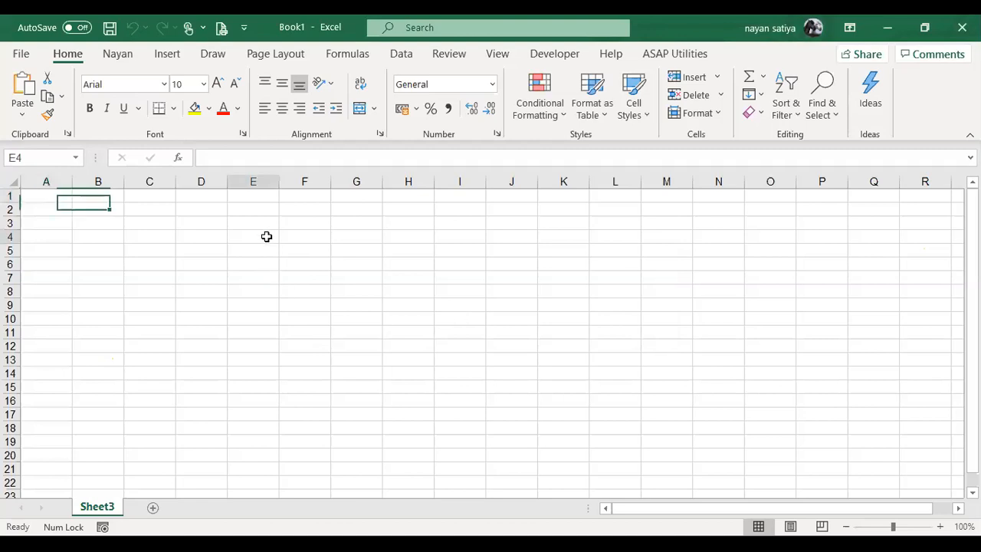
{"action": "type", "text": "a"}
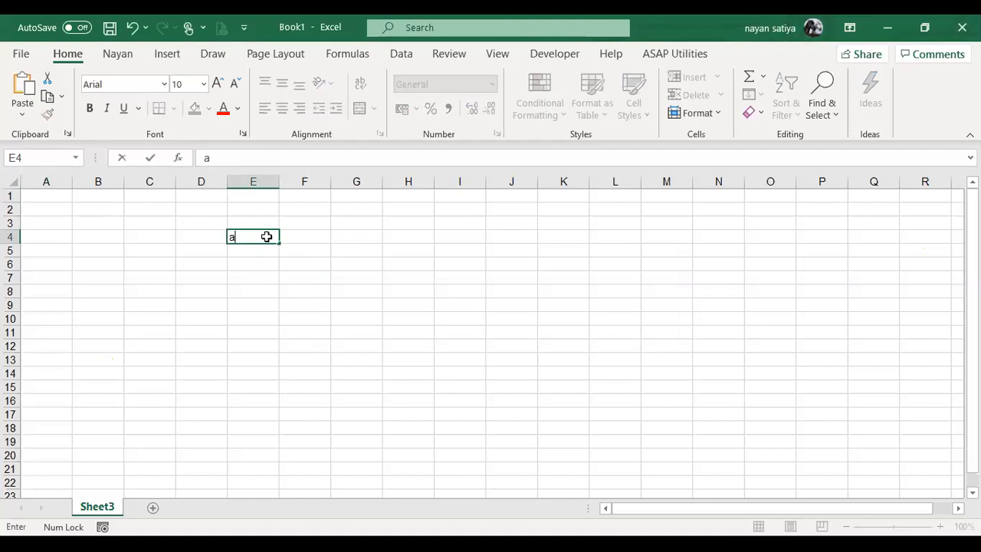
{"action": "key", "text": "Return"}
{"action": "type", "text": "b"}
{"action": "key", "text": "Return"}
{"action": "type", "text": "c"}
{"action": "key", "text": "Return"}
{"action": "key", "text": "Up"}
{"action": "left_click_drag", "start_coordinate": [266, 237], "coordinate": [279, 377]}
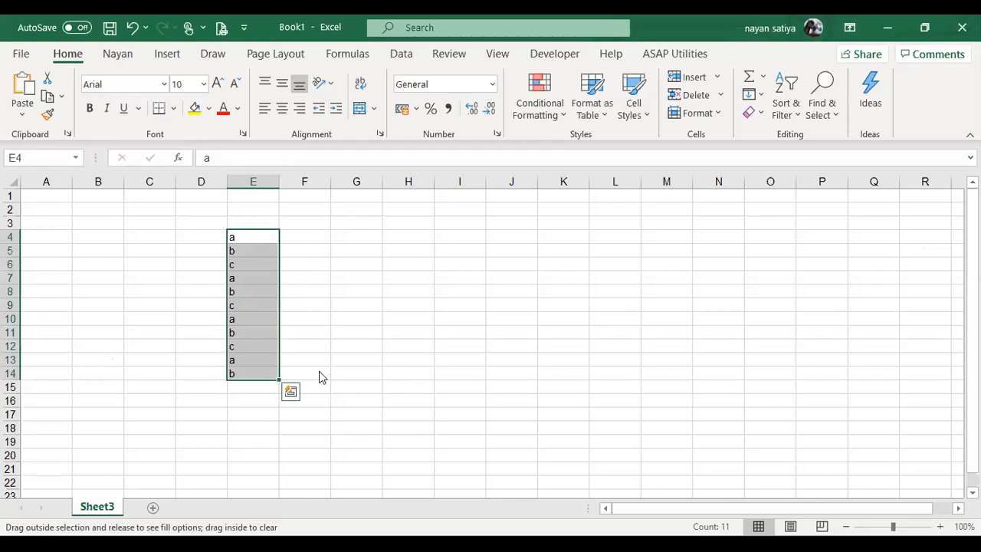
Copy the letter pattern in E4:E14 across through column J.
{"action": "left_click_drag", "start_coordinate": [279, 379], "coordinate": [538, 357]}
{"action": "left_click", "coordinate": [399, 378]}
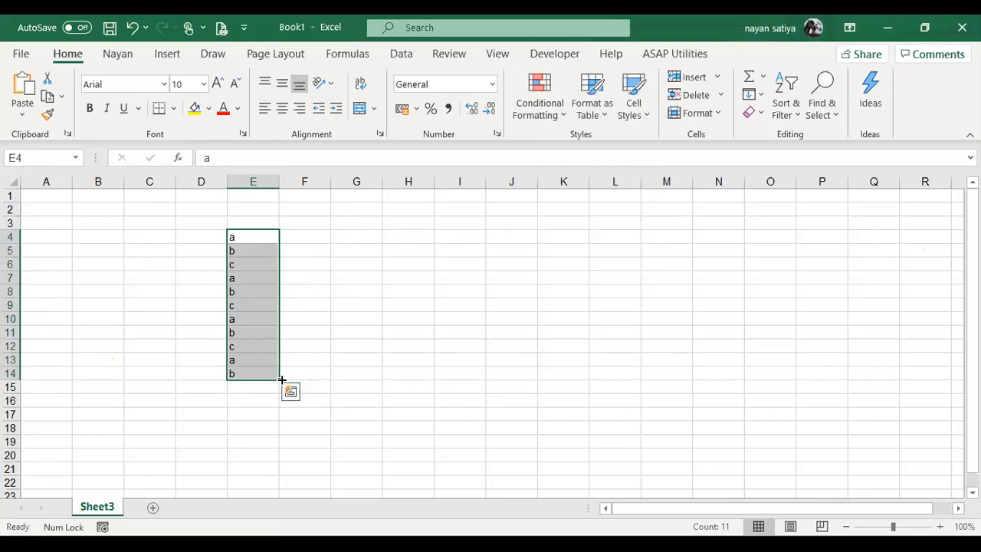
{"action": "key", "text": "shift+Right"}
{"action": "key", "text": "shift+Right"}
{"action": "key", "text": "shift+Right"}
{"action": "key", "text": "shift+Right"}
{"action": "key", "text": "shift+Right"}
{"action": "key", "text": "ctrl+r"}
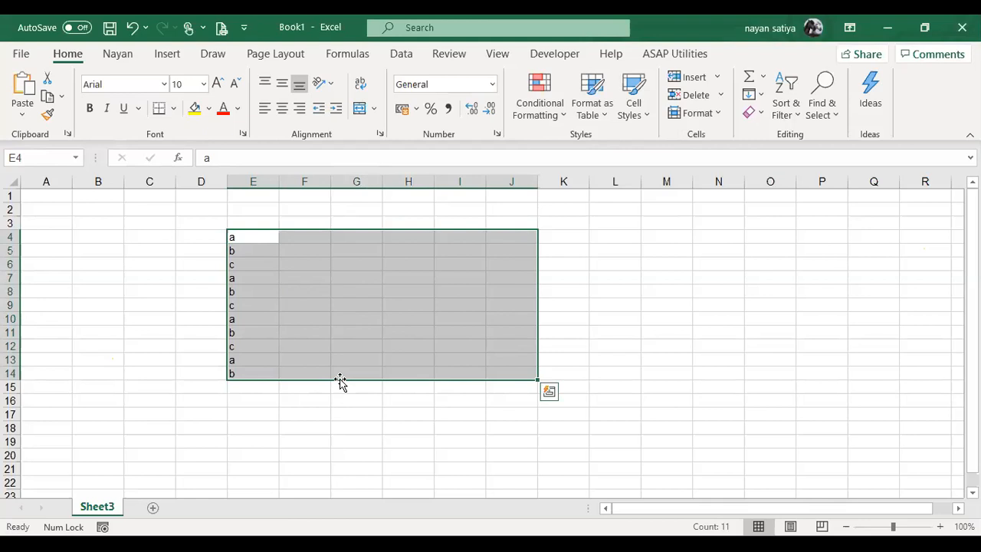
{"action": "key", "text": "Up"}
{"action": "key", "text": "Down"}
{"action": "key", "text": "Right"}
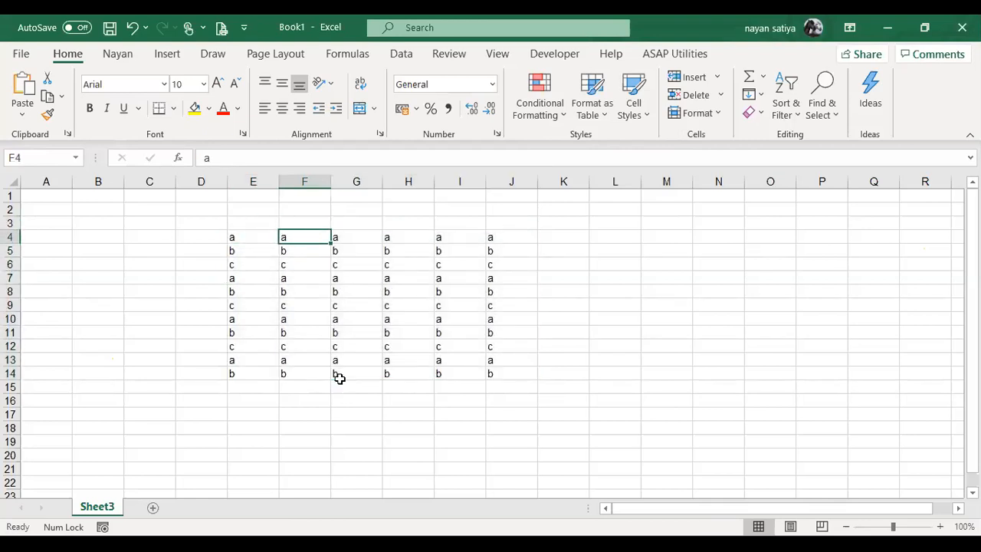
Select G7, review the shift right and shift down options for inserting a cell, and close without inserting.
{"action": "key", "text": "Right"}
{"action": "key", "text": "Down"}
{"action": "key", "text": "Down"}
{"action": "key", "text": "Down"}
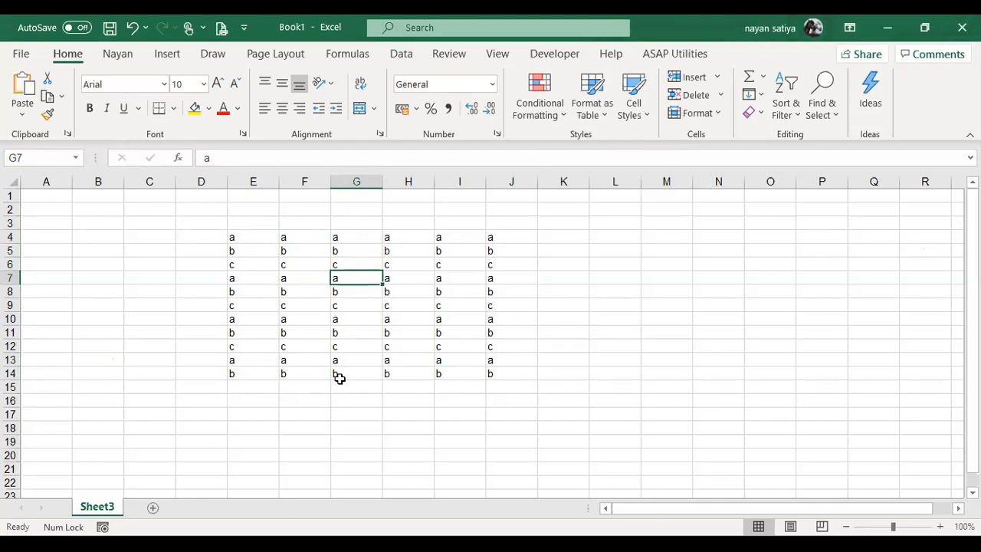
{"action": "right_click", "coordinate": [362, 278]}
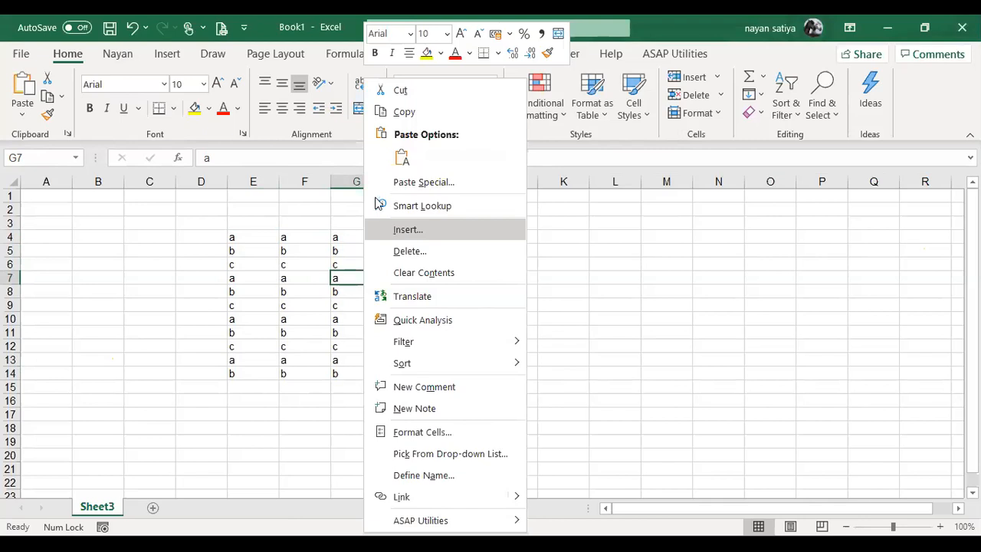
{"action": "left_click", "coordinate": [449, 228]}
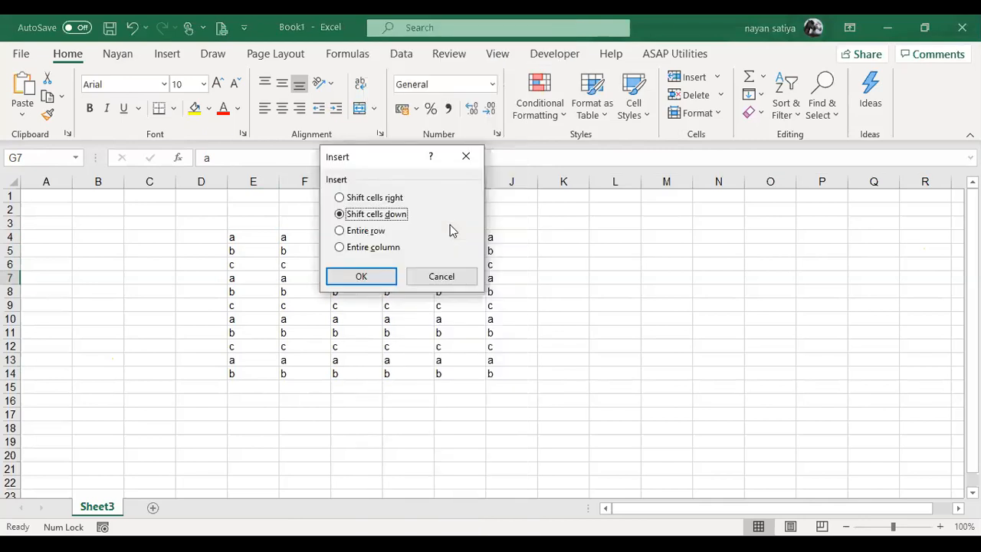
{"action": "key", "text": "Up"}
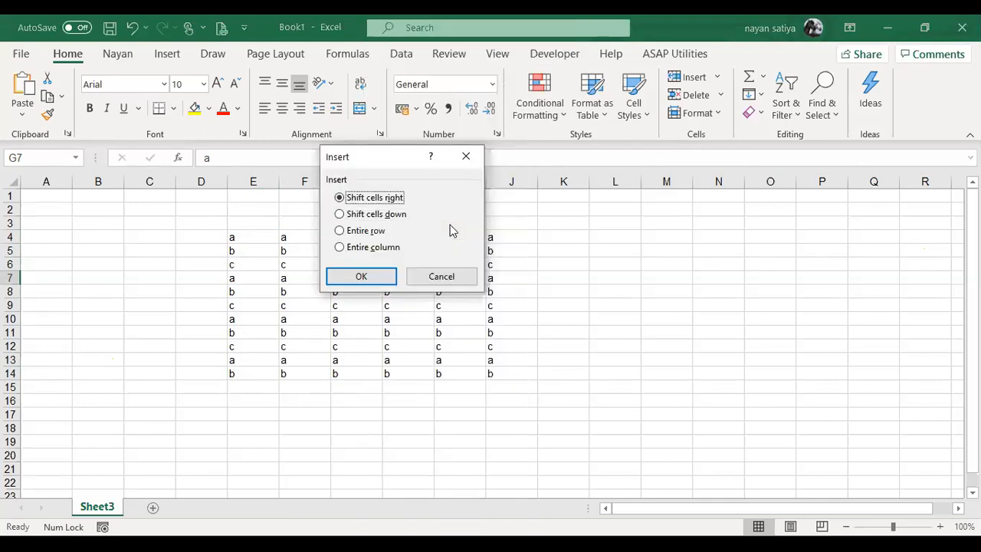
{"action": "key", "text": "Down"}
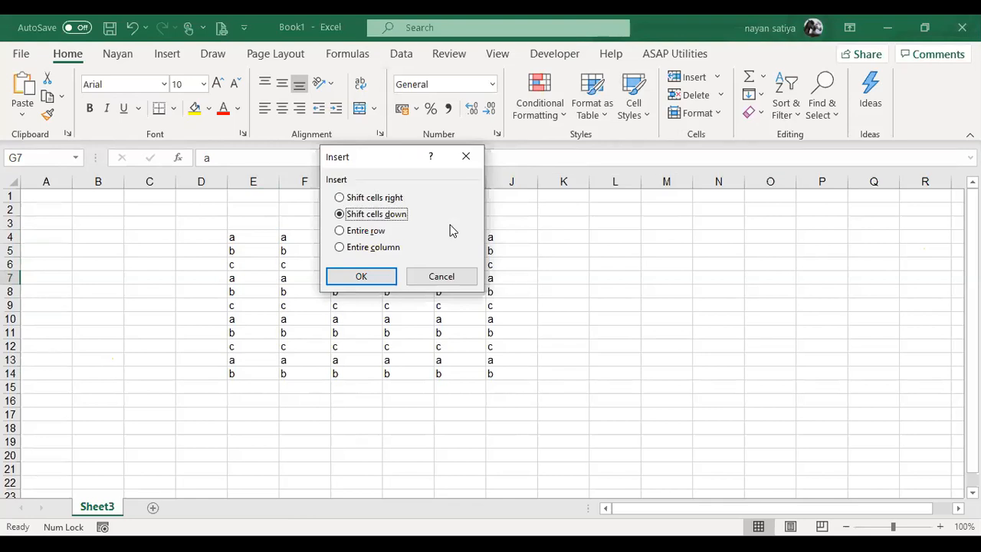
{"action": "key", "text": "Escape"}
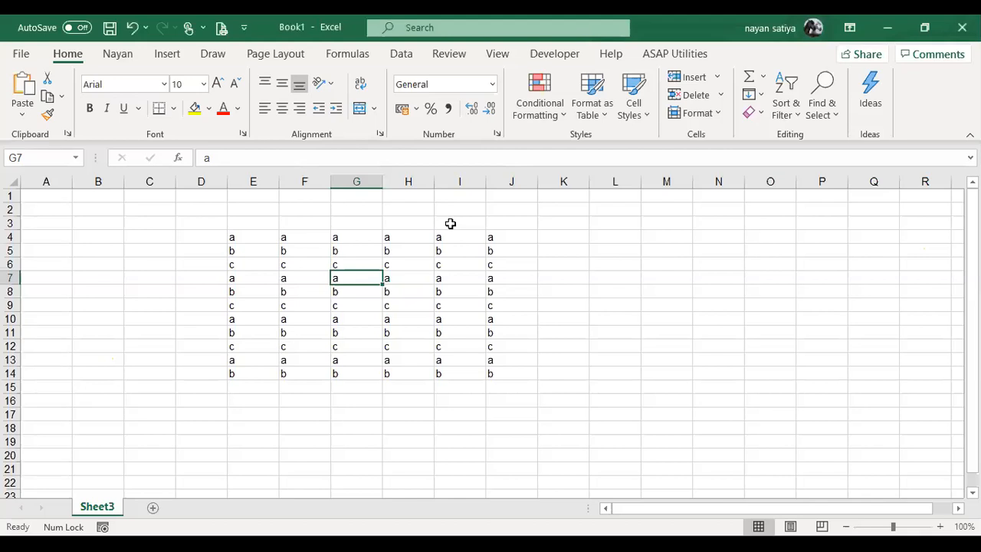
Insert a blank cell at G7 with Shift cells right, and move along row 7 to check the shifted values.
{"action": "key", "text": "ctrl+shift+plus"}
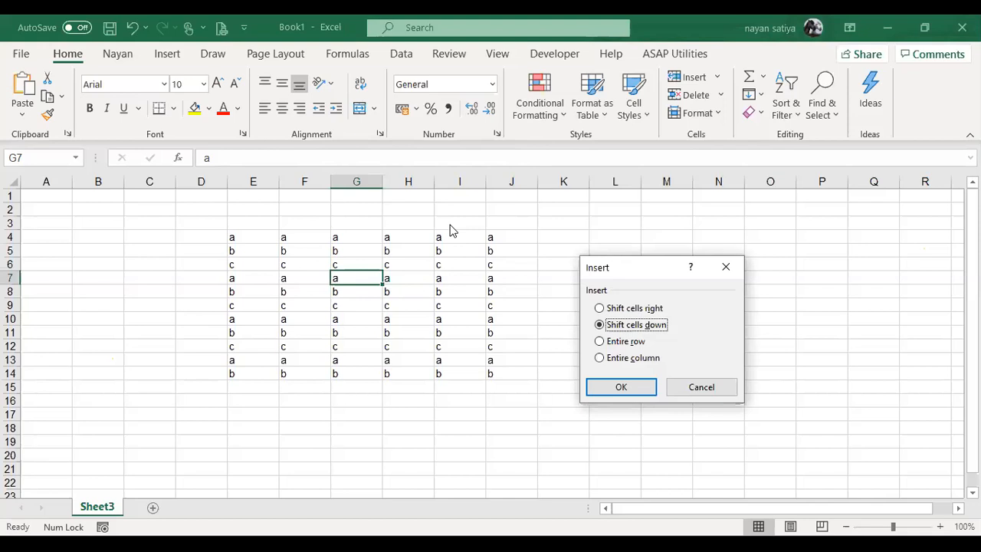
{"action": "key", "text": "Up"}
{"action": "key", "text": "Down"}
{"action": "key", "text": "Up"}
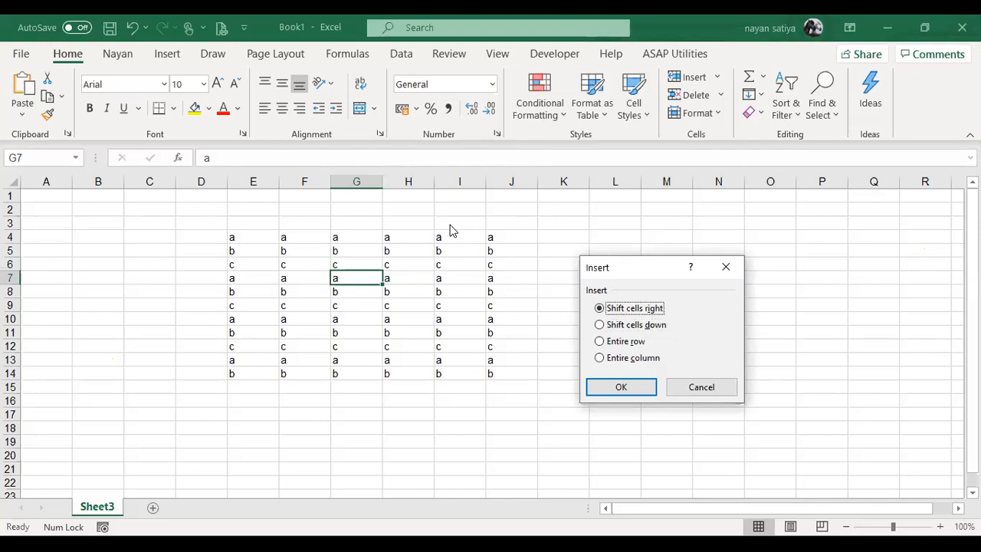
{"action": "key", "text": "Down"}
{"action": "key", "text": "Down"}
{"action": "key", "text": "Down"}
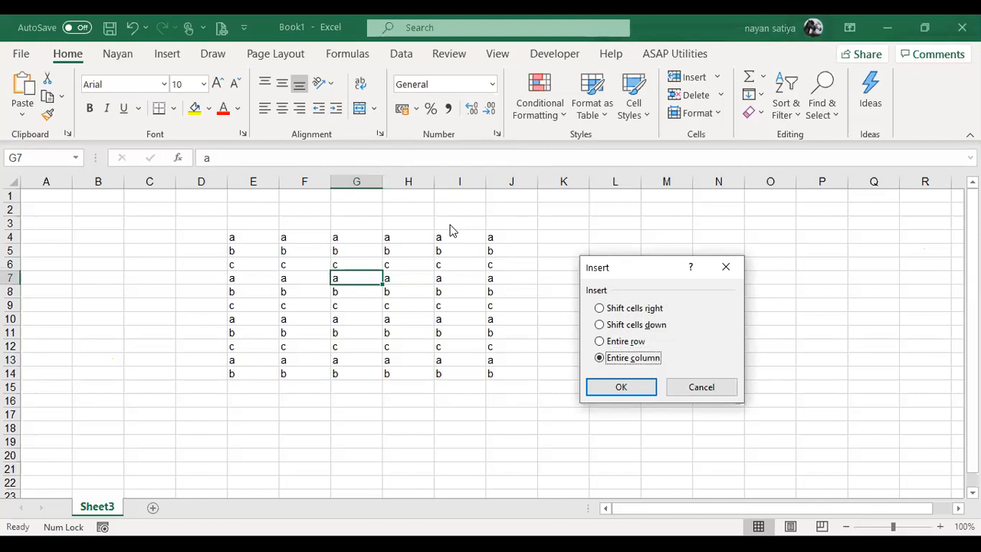
{"action": "key", "text": "Up"}
{"action": "key", "text": "Up"}
{"action": "key", "text": "Up"}
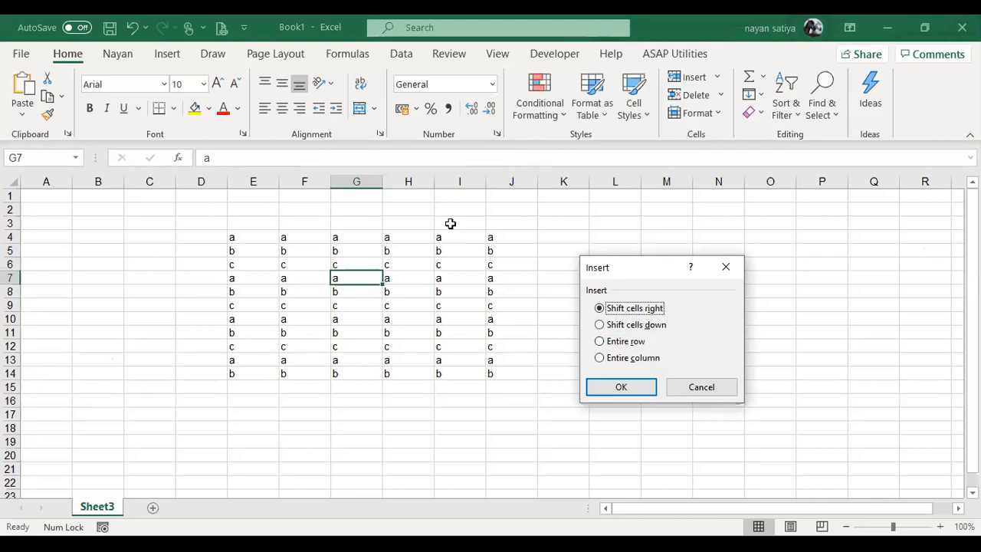
{"action": "key", "text": "Return"}
{"action": "key", "text": "Right"}
{"action": "key", "text": "Right"}
{"action": "key", "text": "Right"}
{"action": "key", "text": "Right"}
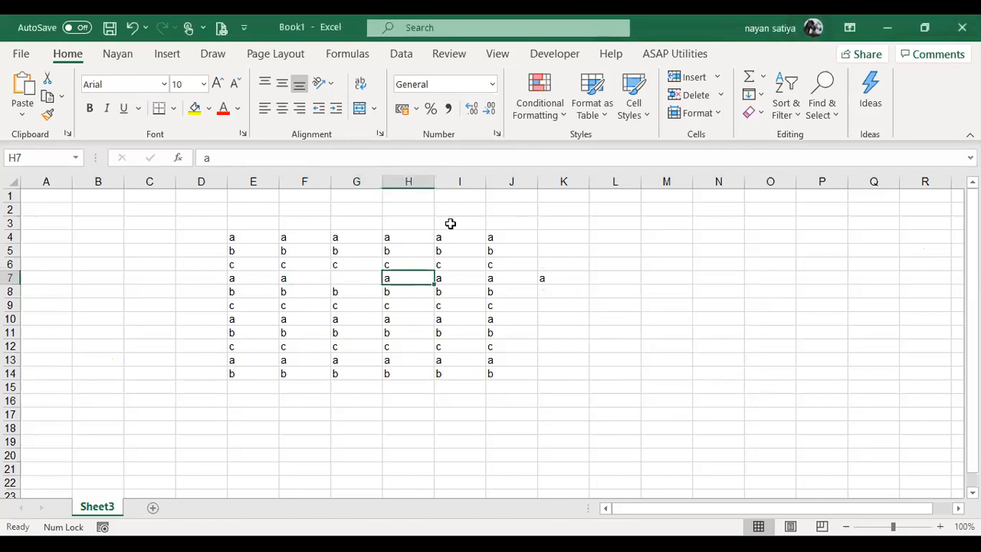
Undo the cell insertion at G7.
{"action": "key", "text": "Left"}
{"action": "key", "text": "Left"}
{"action": "key", "text": "Left"}
{"action": "key", "text": "Left"}
{"action": "key", "text": "ctrl+z"}
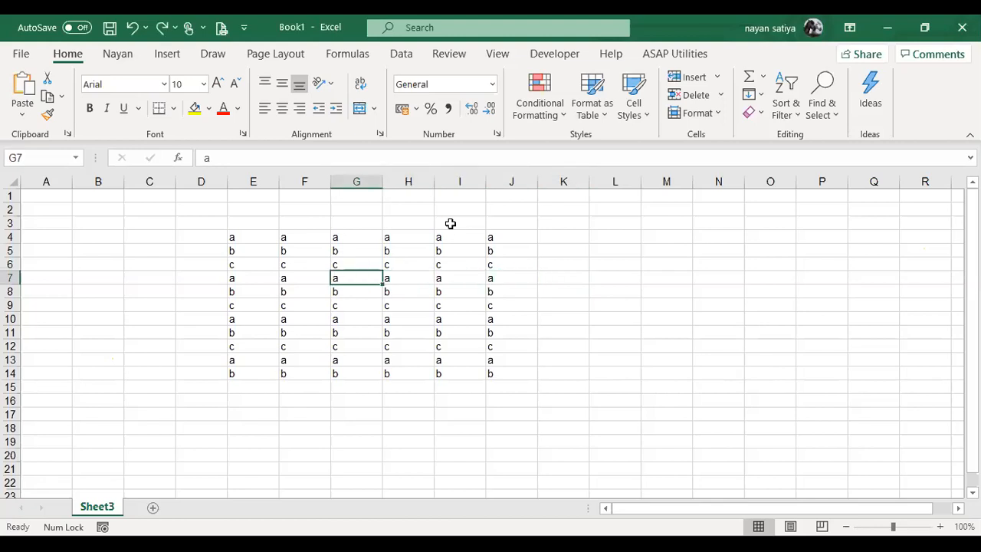
Insert a blank cell at G7 with Shift cells down, check column G down to G15, and return to G7.
{"action": "key", "text": "ctrl+shift+plus"}
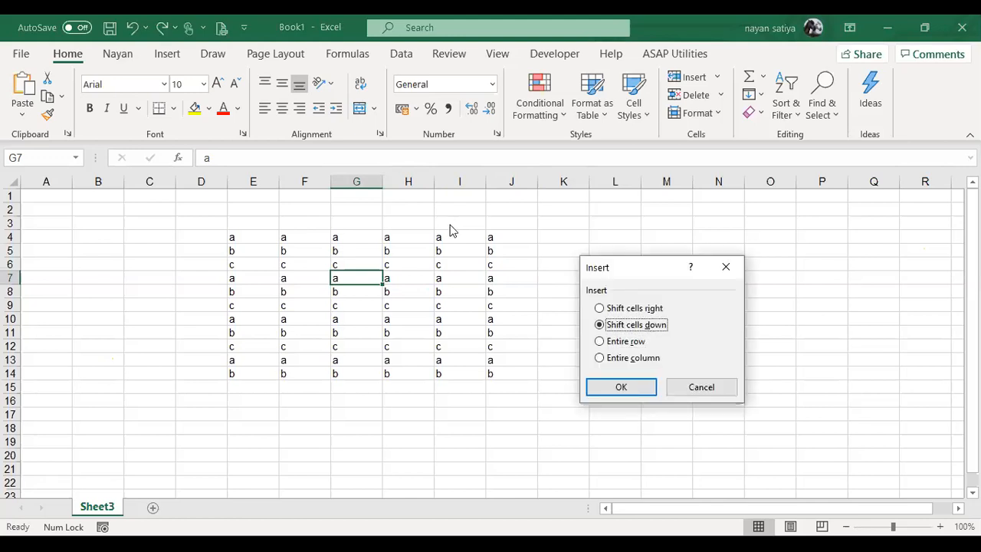
{"action": "key", "text": "Return"}
{"action": "key", "text": "Down"}
{"action": "key", "text": "Down"}
{"action": "key", "text": "Down"}
{"action": "key", "text": "Down"}
{"action": "key", "text": "Down"}
{"action": "key", "text": "Down"}
{"action": "key", "text": "Down"}
{"action": "key", "text": "Down"}
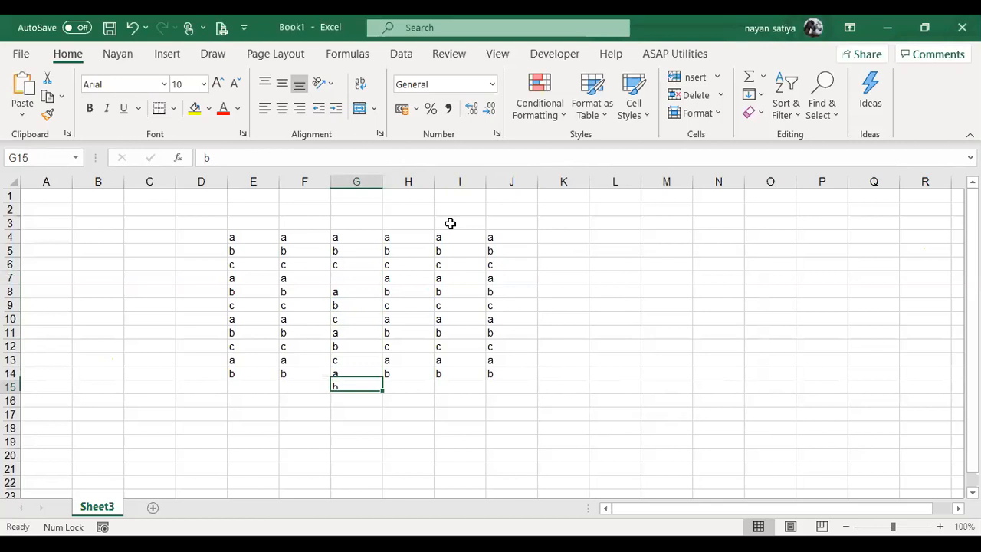
{"action": "key", "text": "ctrl+Up"}
{"action": "key", "text": "Up"}
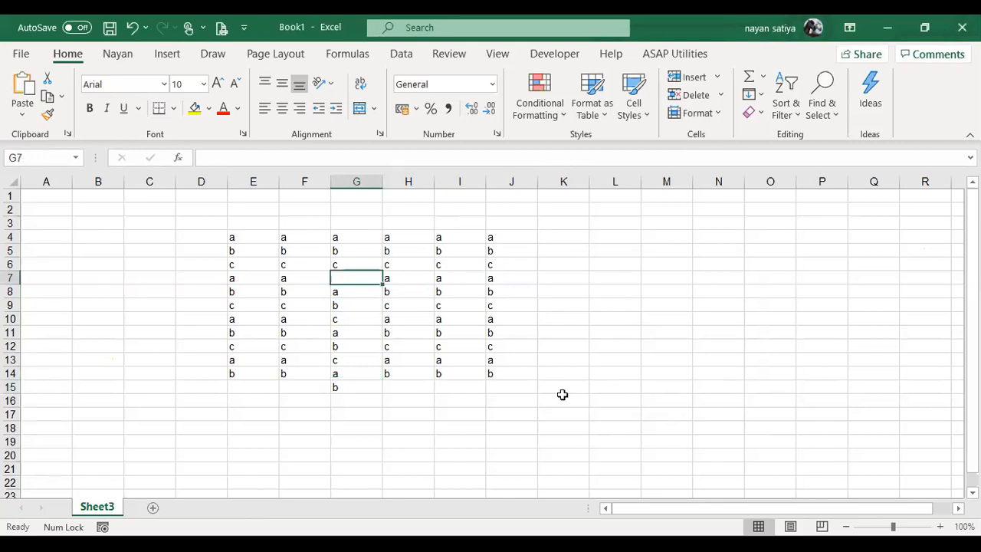
Undo the shift-down cell insertion at G7.
{"action": "key", "text": "ctrl+n"}
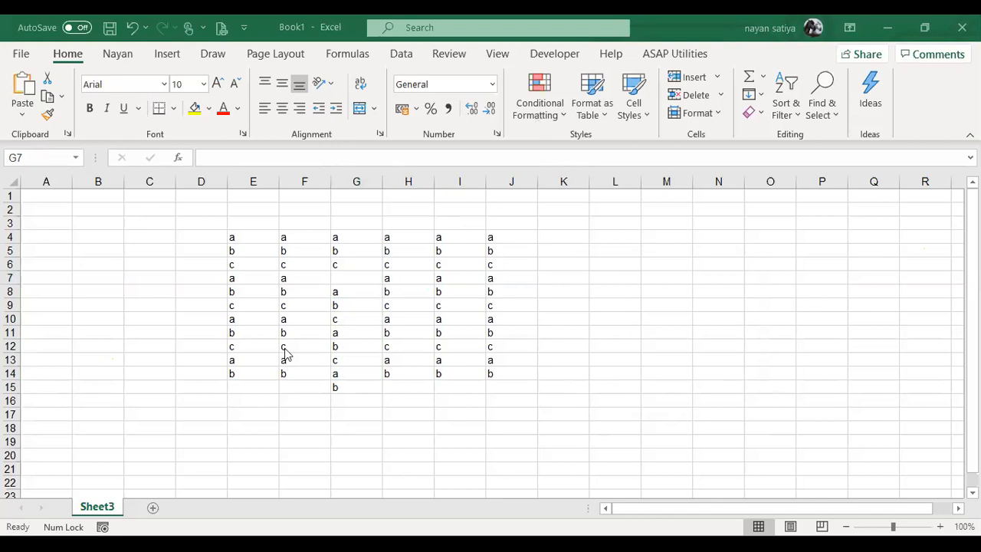
{"action": "key", "text": "alt+Tab"}
{"action": "key", "text": "ctrl+z"}
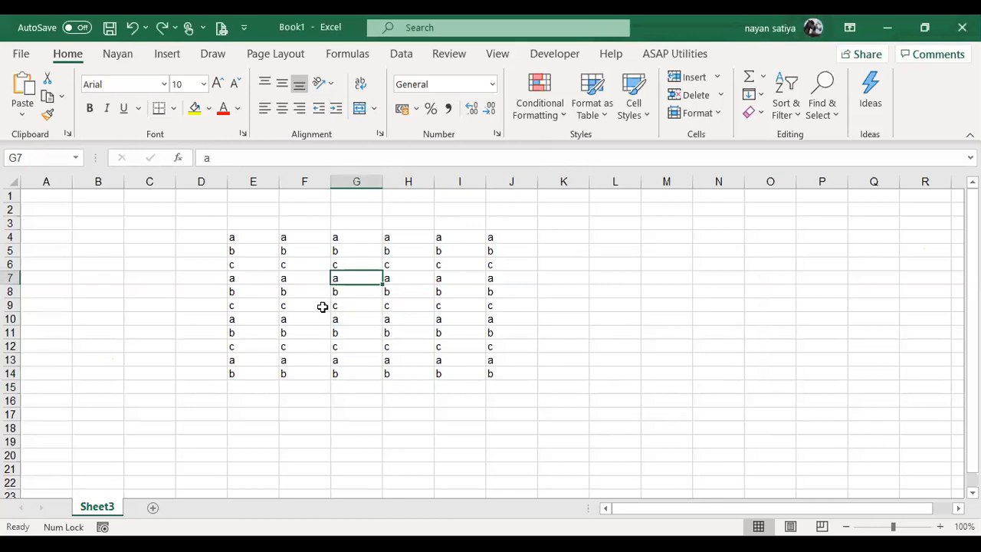
Insert an entire row at G7 and move along the new blank row to D7.
{"action": "key", "text": "ctrl+shift+plus"}
{"action": "key", "text": "r"}
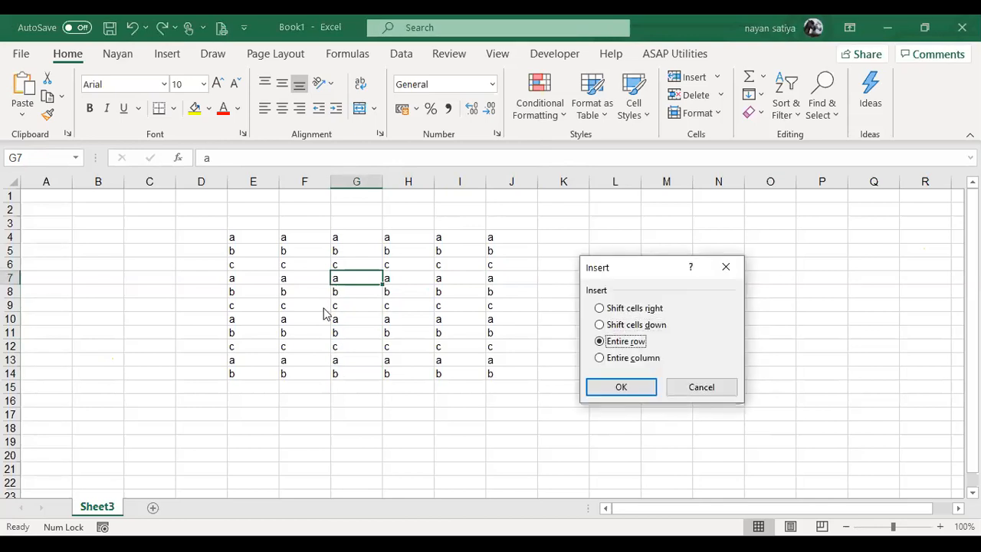
{"action": "key", "text": "Return"}
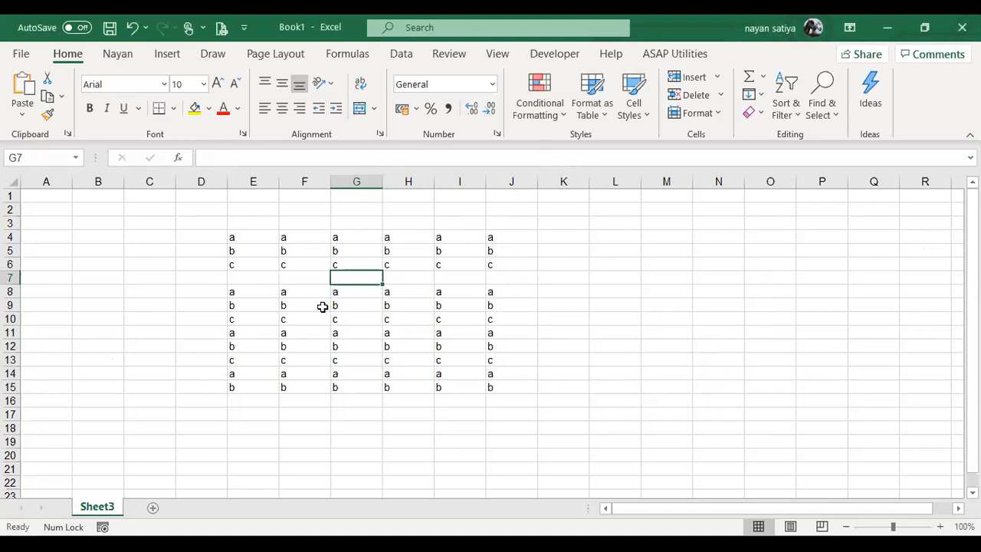
{"action": "key", "text": "Left"}
{"action": "key", "text": "Left"}
{"action": "key", "text": "Left"}
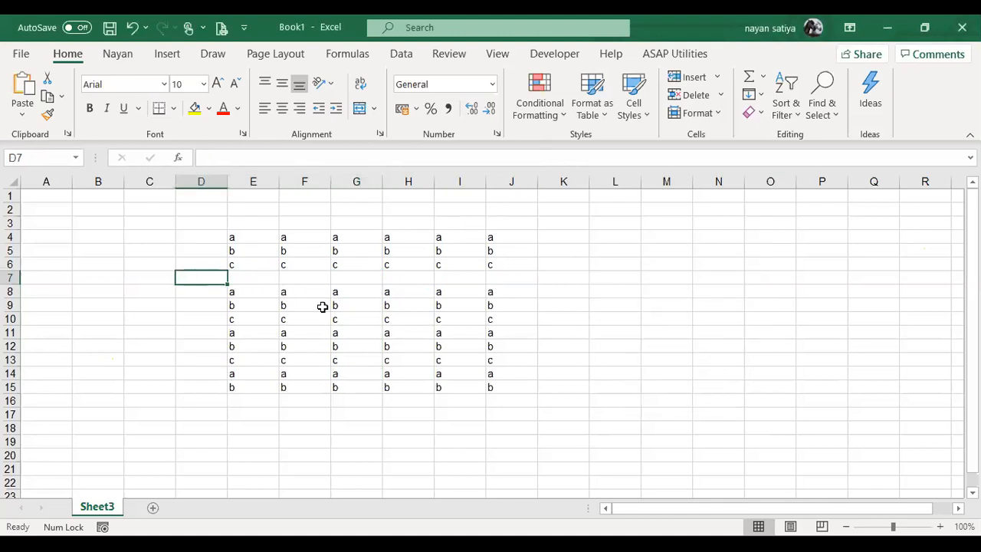
Select the whole of row 7 and the entire sheet in turn, and return to cell D7.
{"action": "key", "text": "shift+space"}
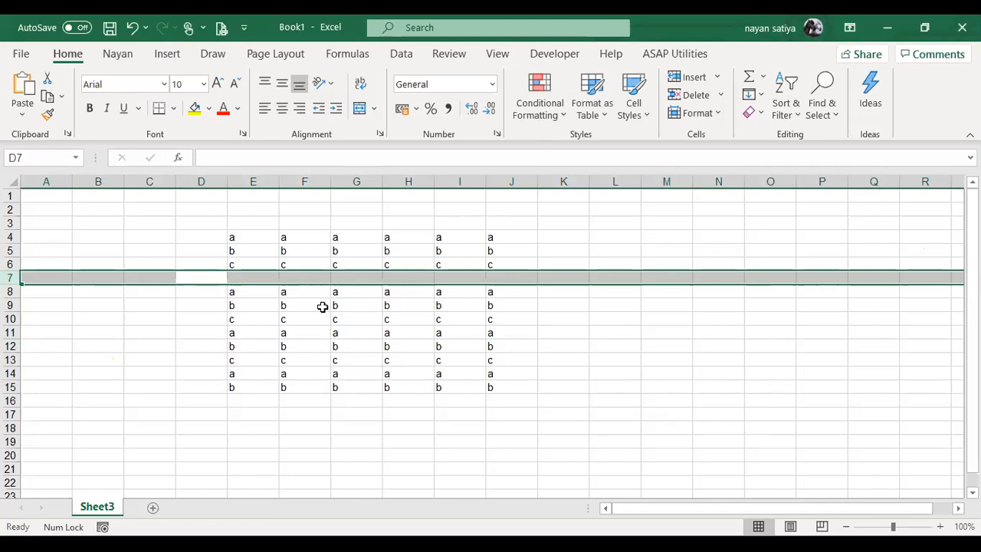
{"action": "key", "text": "shift+space"}
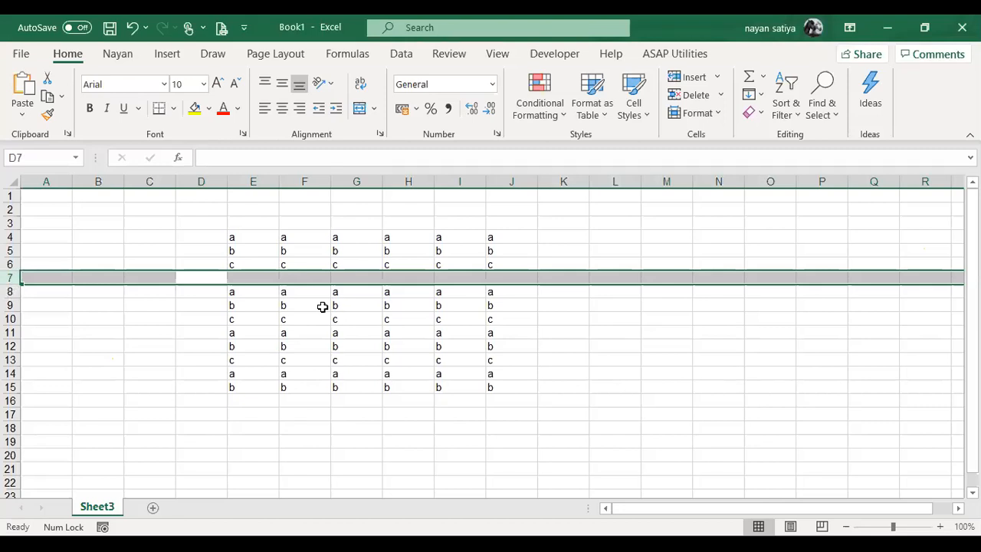
{"action": "key", "text": "ctrl+a"}
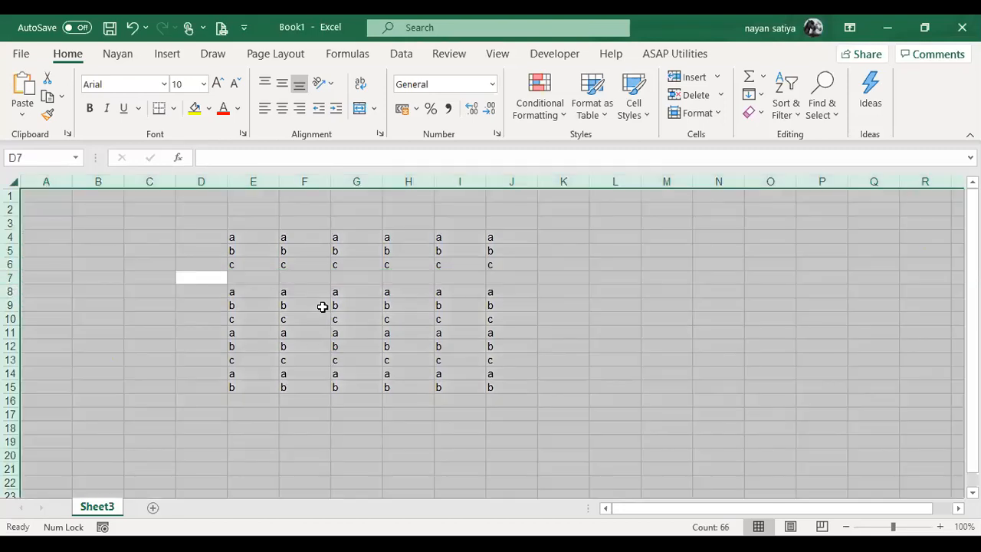
{"action": "key", "text": "Up"}
{"action": "key", "text": "Down"}
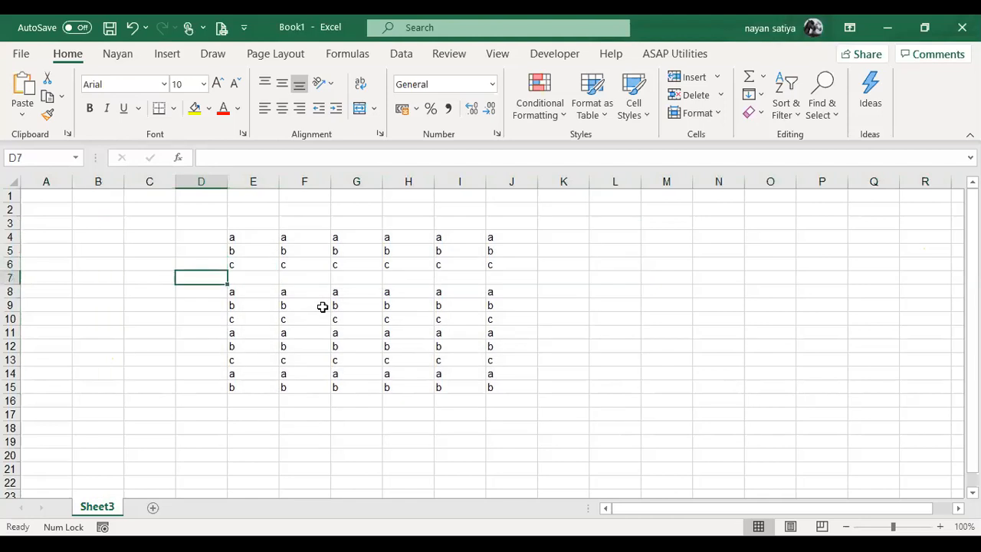
Move to E7 and undo the row insertion.
{"action": "key", "text": "ctrl+space"}
{"action": "key", "text": "Right"}
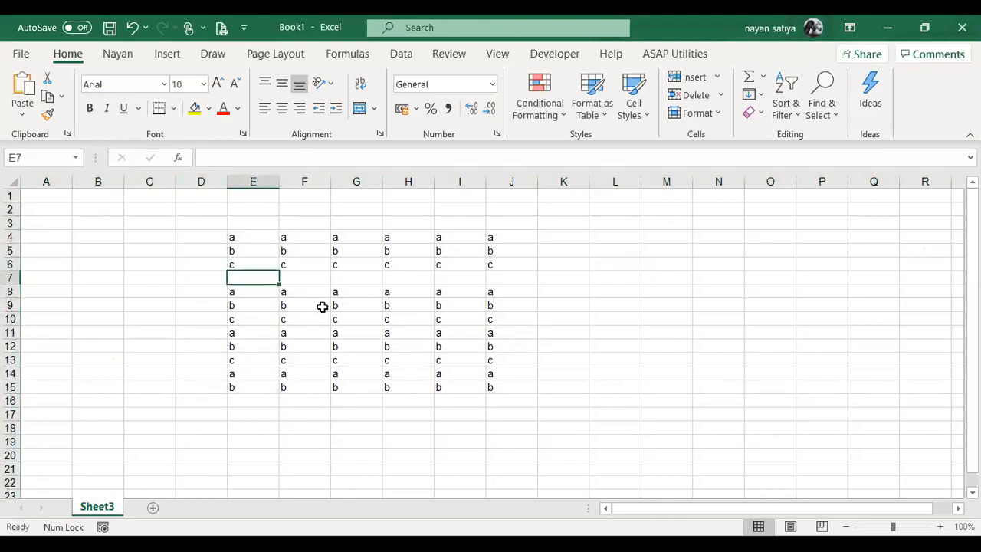
{"action": "key", "text": "ctrl+z"}
Insert an entire column at cell G10.
{"action": "key", "text": "Up"}
{"action": "key", "text": "Up"}
{"action": "key", "text": "Down"}
{"action": "key", "text": "Down"}
{"action": "key", "text": "Down"}
{"action": "key", "text": "Down"}
{"action": "key", "text": "Down"}
{"action": "key", "text": "ctrl+shift+equal"}
{"action": "key", "text": "Down"}
{"action": "key", "text": "Down"}
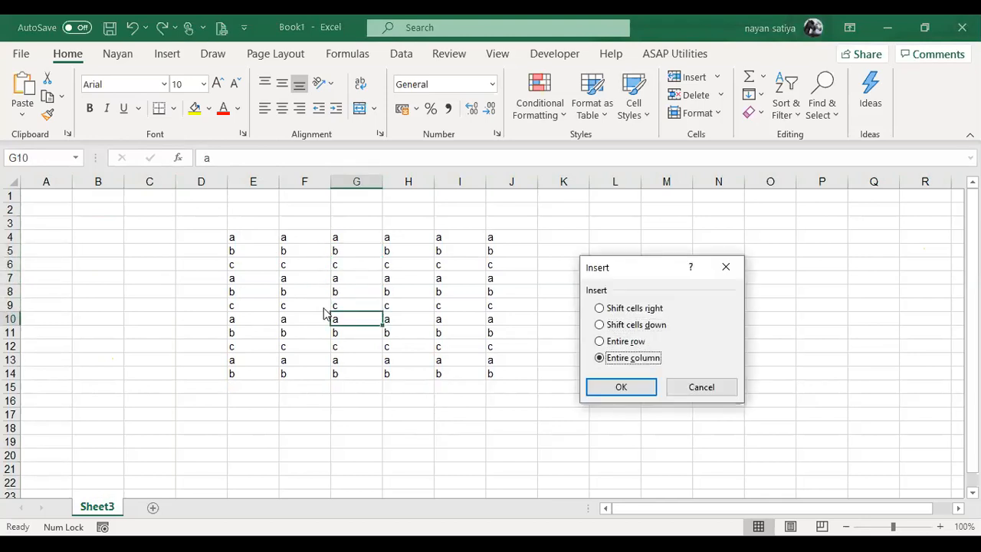
{"action": "key", "text": "Return"}
Move up the inserted column and across row 6 to K6 to check how the columns shifted, and go back.
{"action": "key", "text": "Up"}
{"action": "key", "text": "Up"}
{"action": "key", "text": "Up"}
{"action": "key", "text": "Up"}
{"action": "key", "text": "Up"}
{"action": "key", "text": "Down"}
{"action": "key", "text": "Right"}
{"action": "key", "text": "Right"}
{"action": "key", "text": "Right"}
{"action": "key", "text": "Right"}
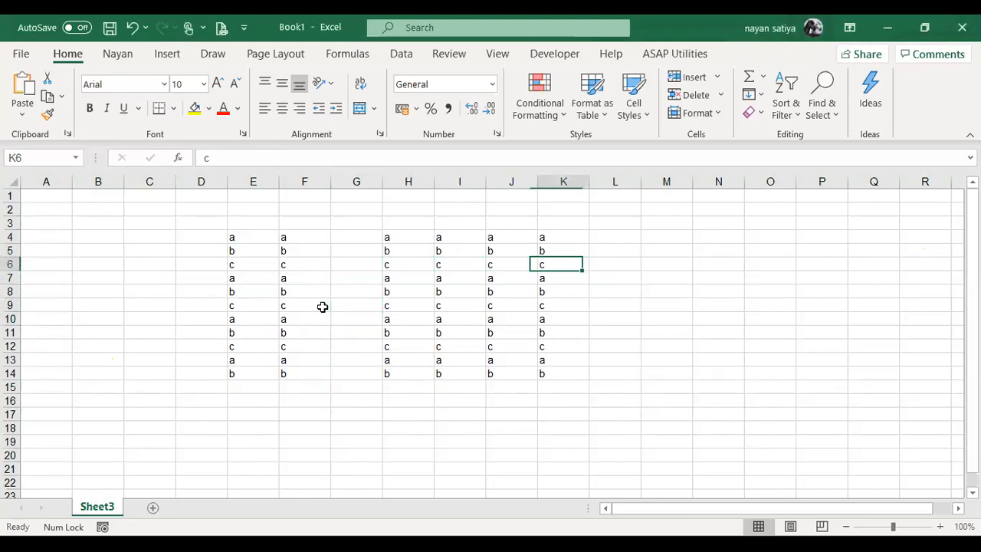
{"action": "key", "text": "Left"}
{"action": "key", "text": "Left"}
{"action": "key", "text": "Left"}
{"action": "key", "text": "Left"}
{"action": "key", "text": "Left"}
{"action": "key", "text": "Right"}
Undo the column insertion and select cell G4.
{"action": "key", "text": "ctrl+z"}
{"action": "key", "text": "Up"}
{"action": "key", "text": "Up"}
{"action": "key", "text": "Up"}
{"action": "key", "text": "Up"}
{"action": "key", "text": "Up"}
{"action": "key", "text": "Up"}
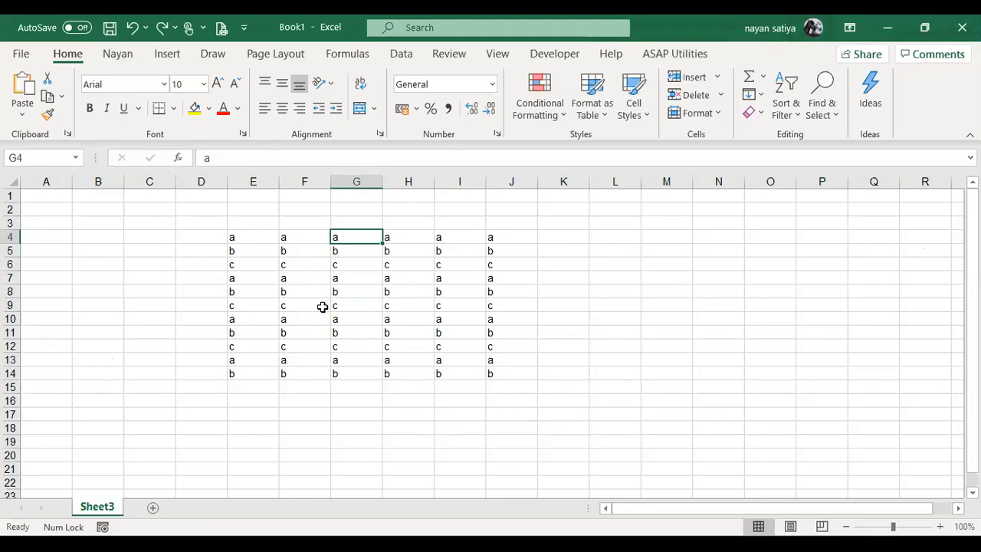
Open the delete options for G4 and review Shift cells left, Shift cells up, Entire row and Entire column.
{"action": "key", "text": "ctrl+minus"}
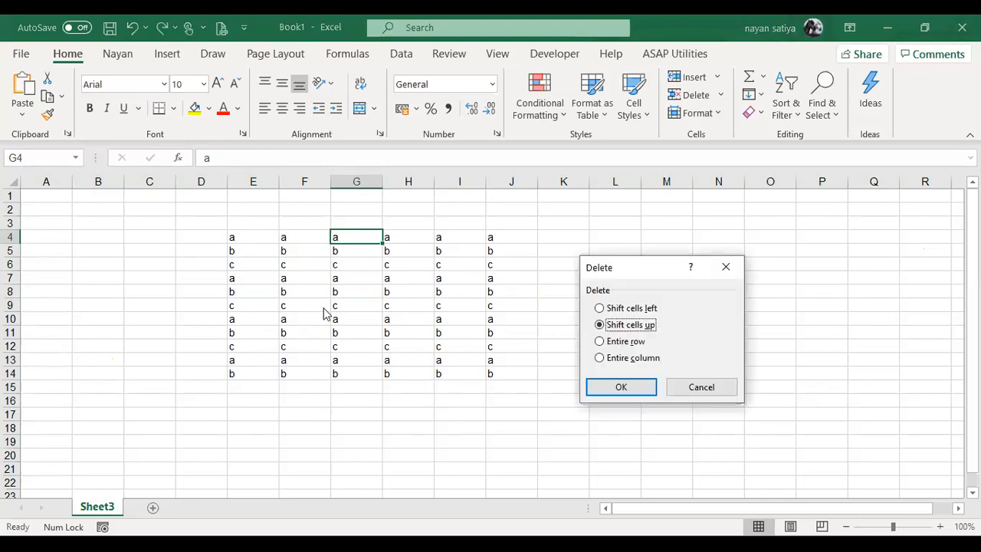
{"action": "key", "text": "Up"}
{"action": "key", "text": "Down"}
{"action": "key", "text": "Down"}
{"action": "key", "text": "Down"}
{"action": "key", "text": "Up"}
{"action": "key", "text": "Up"}
{"action": "key", "text": "Up"}
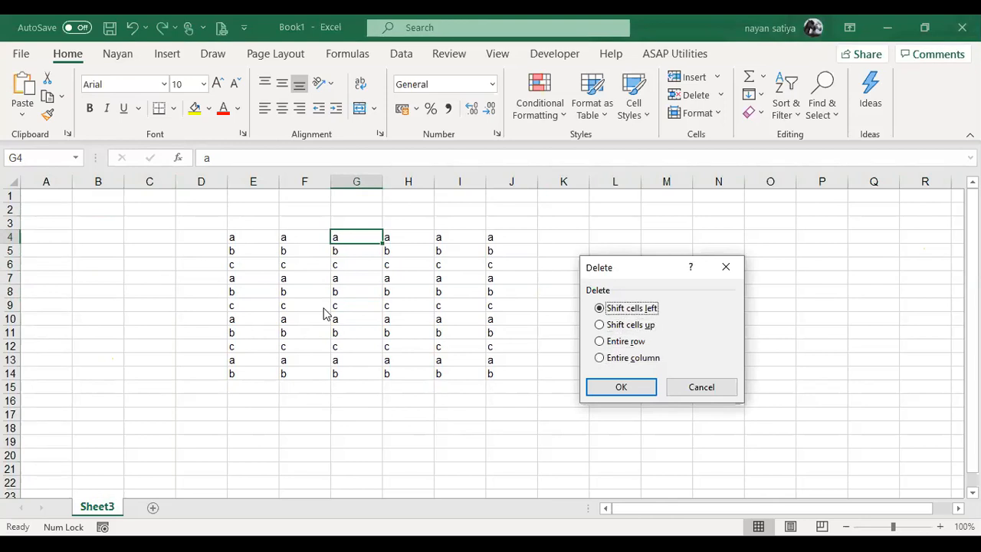
{"action": "key", "text": "Down"}
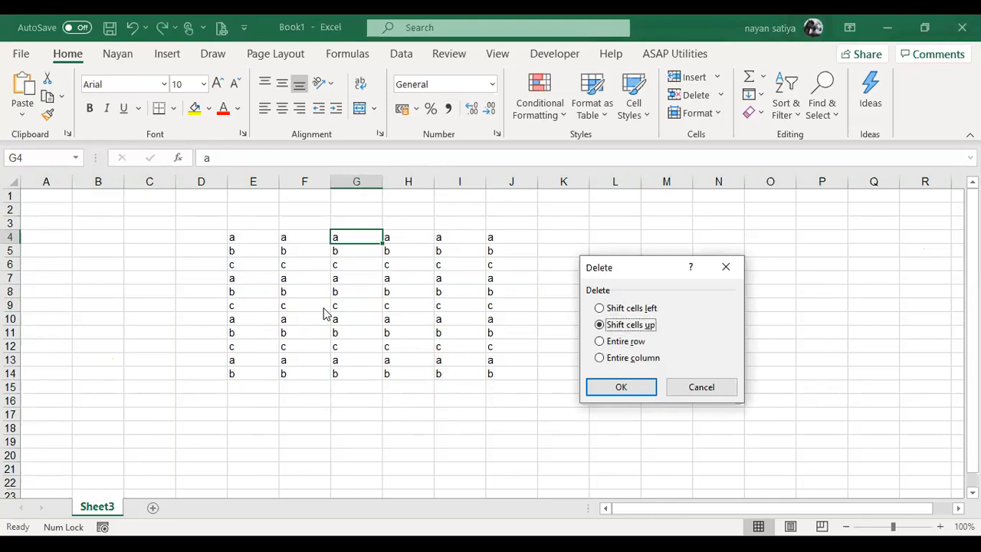
{"action": "key", "text": "Up"}
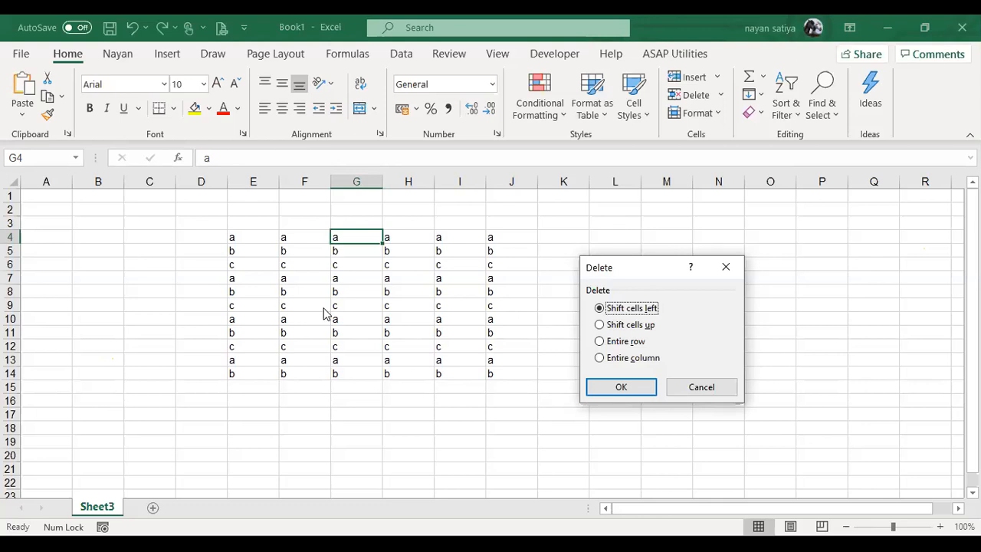
Delete cell G4 with Shift cells left, and move along row 4 to J4 to check the shifted values.
{"action": "key", "text": "Return"}
{"action": "key", "text": "Left"}
{"action": "key", "text": "Right"}
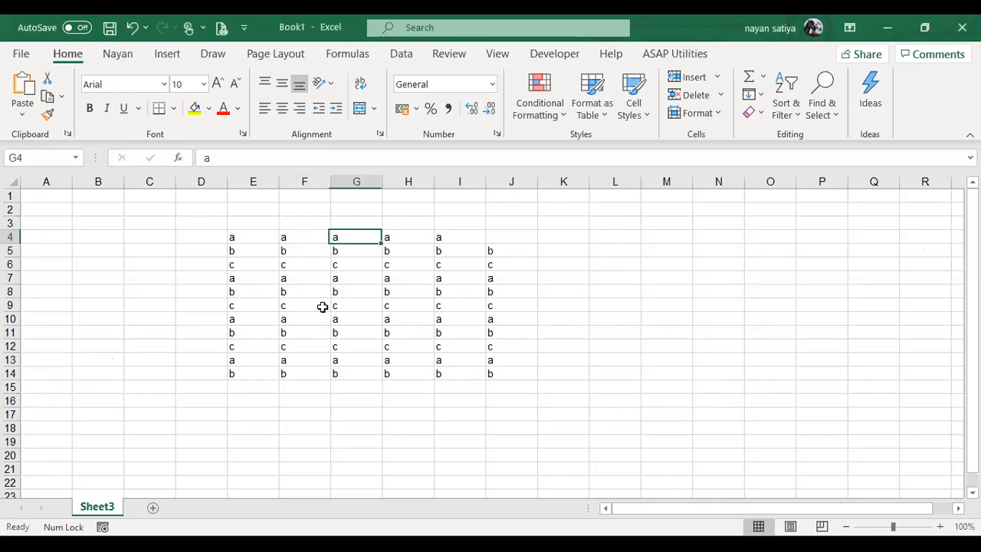
{"action": "key", "text": "Right"}
{"action": "key", "text": "Right"}
{"action": "key", "text": "Right"}
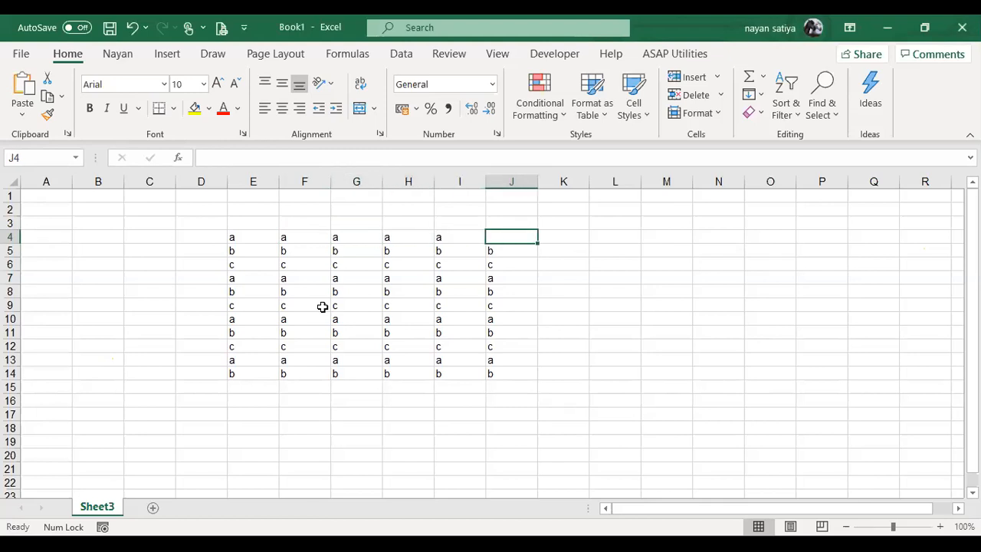
Return to G4 and undo the shift-left cell deletion.
{"action": "key", "text": "Left"}
{"action": "key", "text": "Left"}
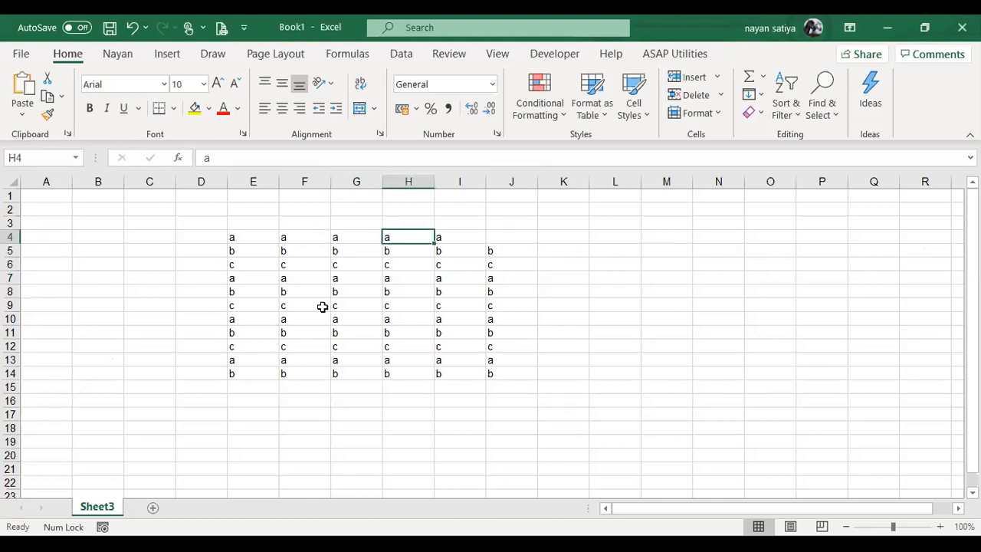
{"action": "key", "text": "Left"}
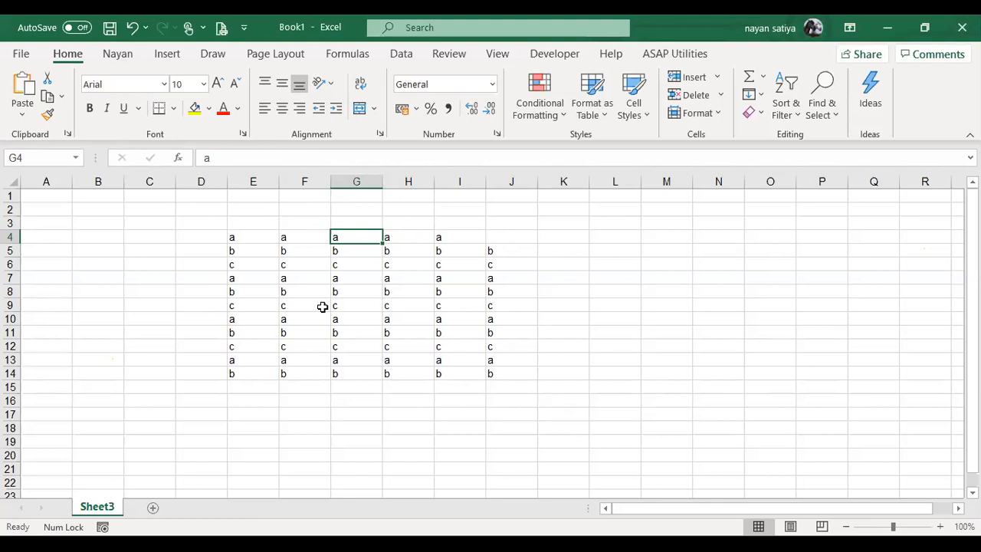
{"action": "key", "text": "ctrl+z"}
Delete cell G4 with Shift cells up, and move down column G to G14 to check the shifted values.
{"action": "key", "text": "ctrl+minus"}
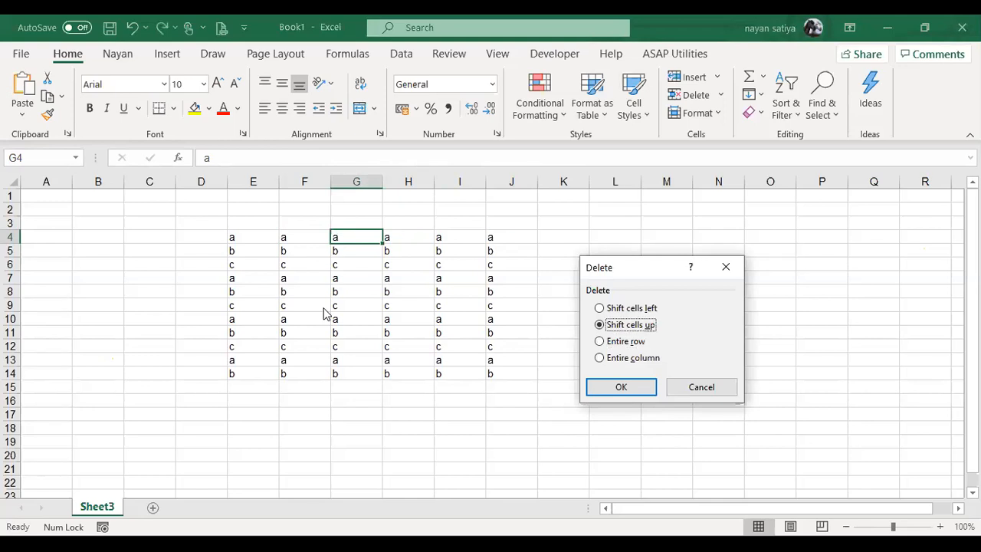
{"action": "key", "text": "Return"}
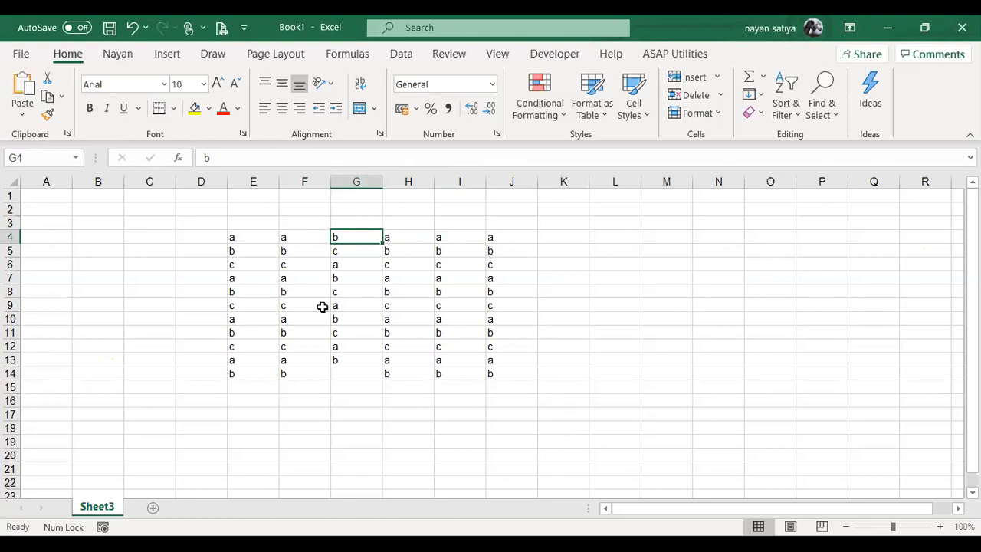
{"action": "key", "text": "Down"}
{"action": "key", "text": "Down"}
{"action": "key", "text": "Down"}
{"action": "key", "text": "Down"}
{"action": "key", "text": "Down"}
{"action": "key", "text": "Down"}
{"action": "key", "text": "Down"}
{"action": "key", "text": "Down"}
{"action": "key", "text": "Down"}
{"action": "key", "text": "Down"}
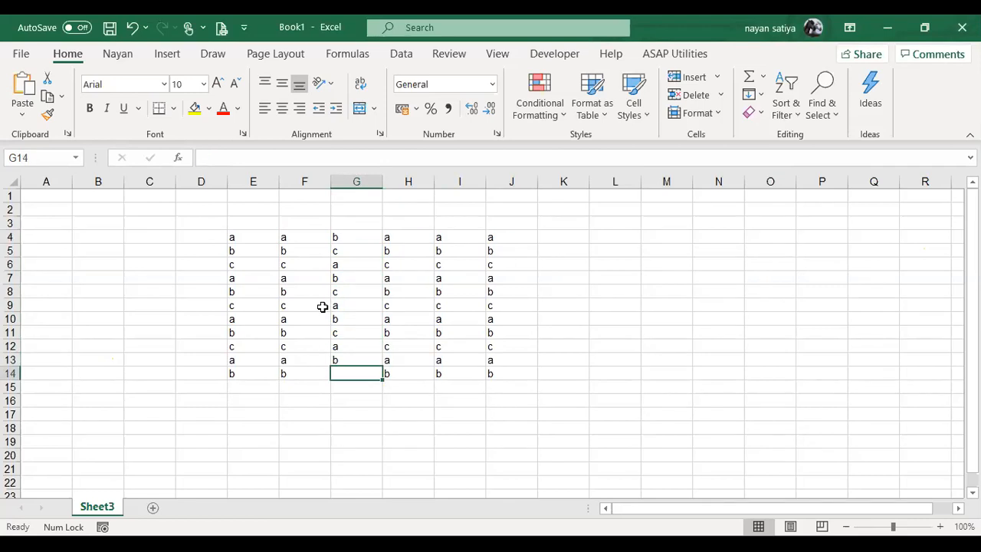
Undo the shift-up deletion and return to G4.
{"action": "key", "text": "ctrl+z"}
{"action": "key", "text": "Up"}
{"action": "key", "text": "Down"}
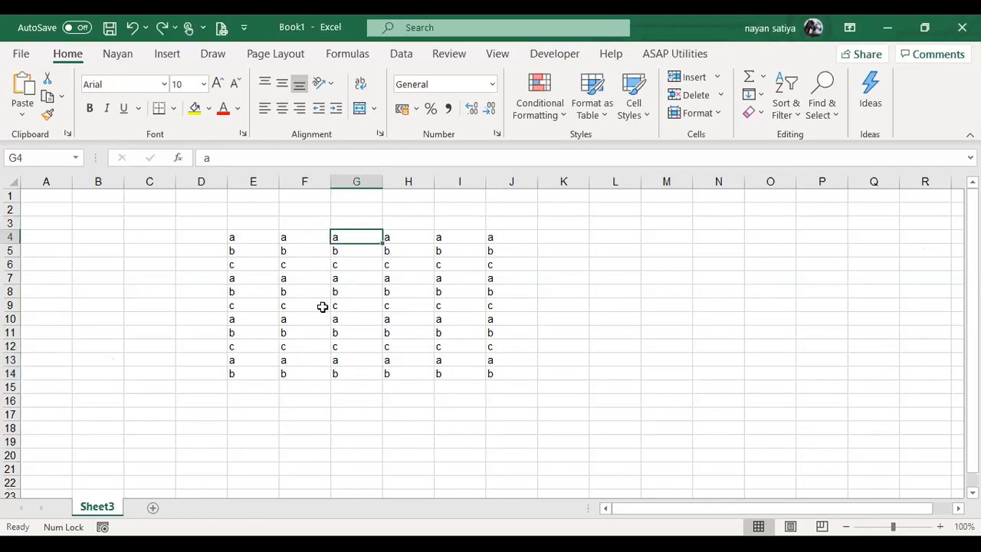
Delete the entire row at cell G6.
{"action": "key", "text": "Down"}
{"action": "key", "text": "Down"}
{"action": "key", "text": "ctrl+minus"}
{"action": "key", "text": "r"}
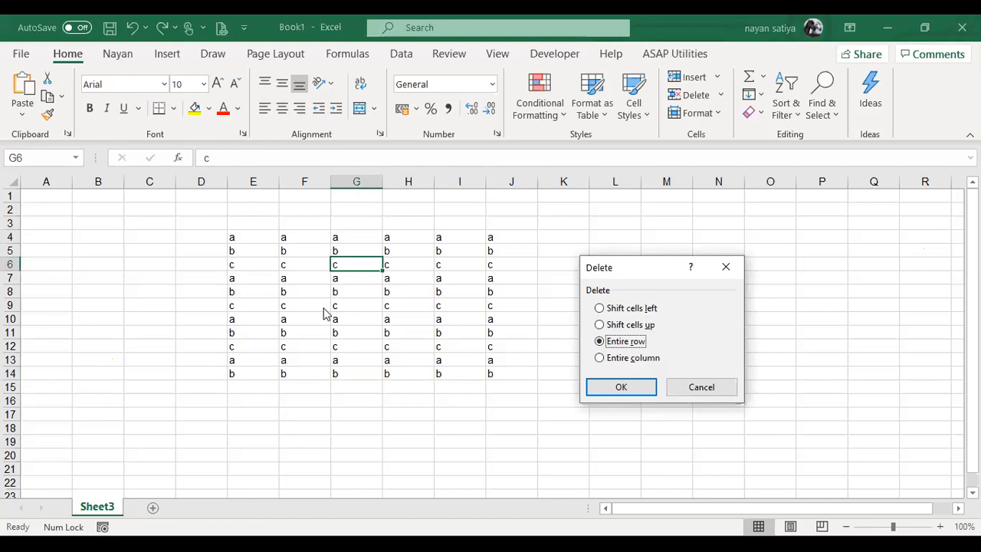
{"action": "key", "text": "Return"}
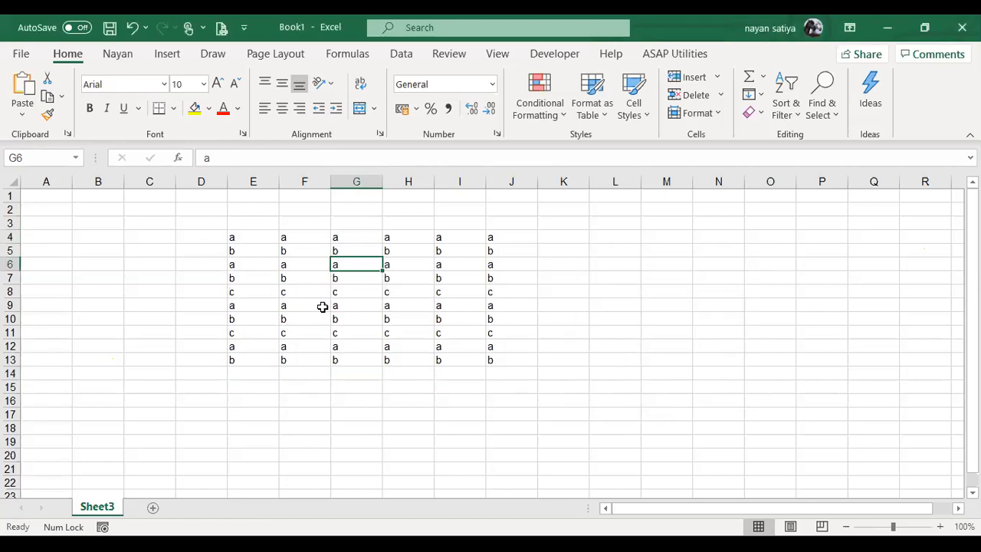
Delete the entire column at cell G6.
{"action": "key", "text": "ctrl+minus"}
{"action": "key", "text": "c"}
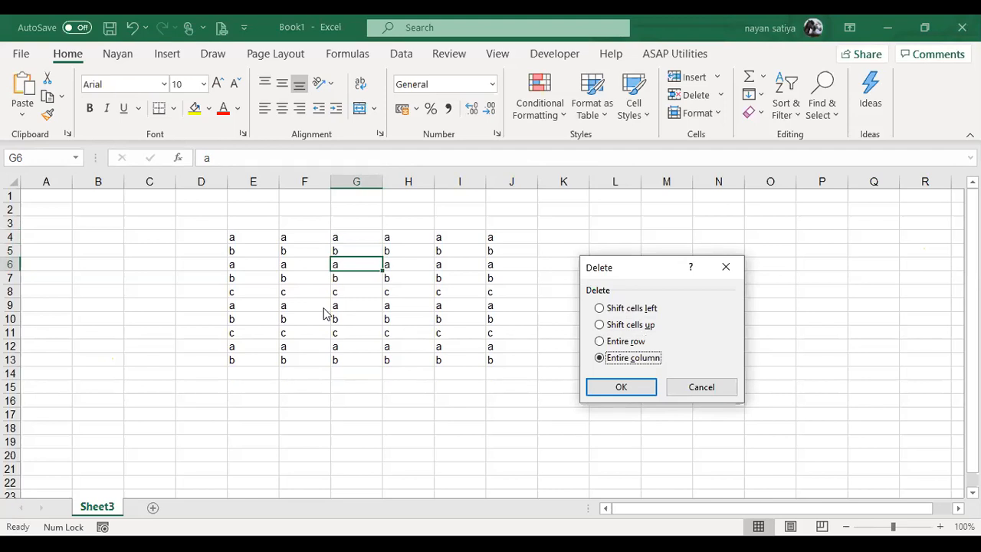
{"action": "key", "text": "Return"}
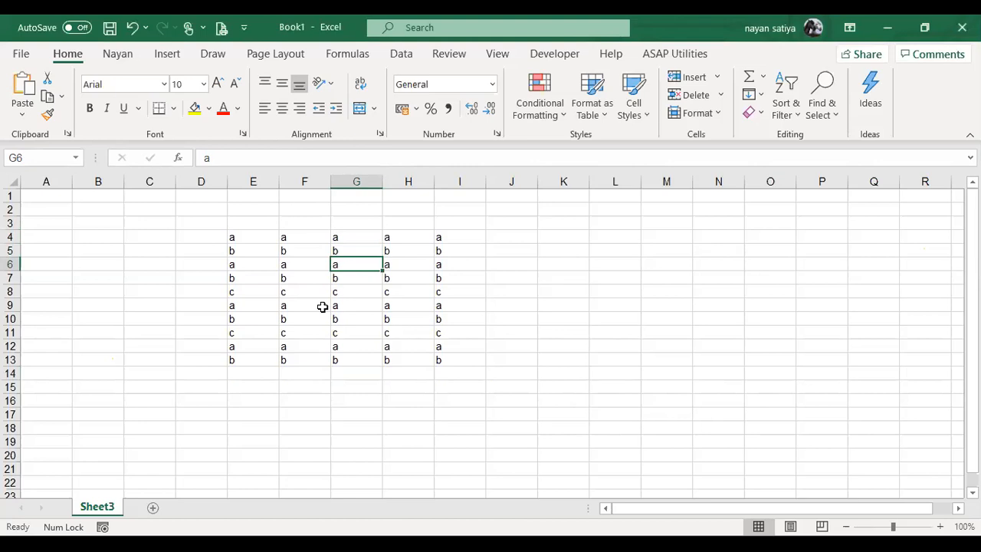
Undo the column and row deletions, and the fill of column E's values across E4:J14.
{"action": "key", "text": "ctrl+z"}
{"action": "key", "text": "ctrl+z"}
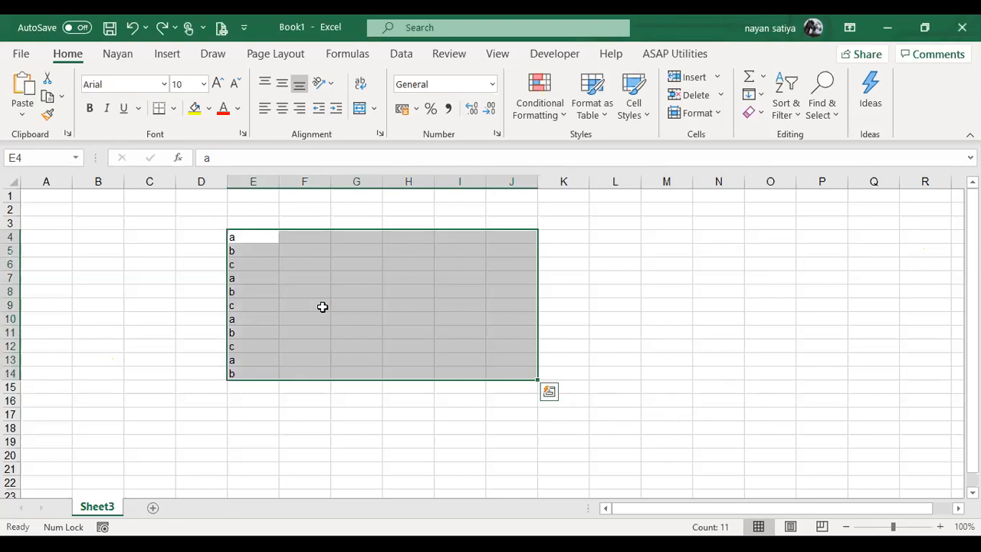
Clear the contents of E4:E14 and move to E5.
{"action": "key", "text": "Up"}
{"action": "key", "text": "Down"}
{"action": "key", "text": "ctrl+shift+Down"}
{"action": "key", "text": "Delete"}
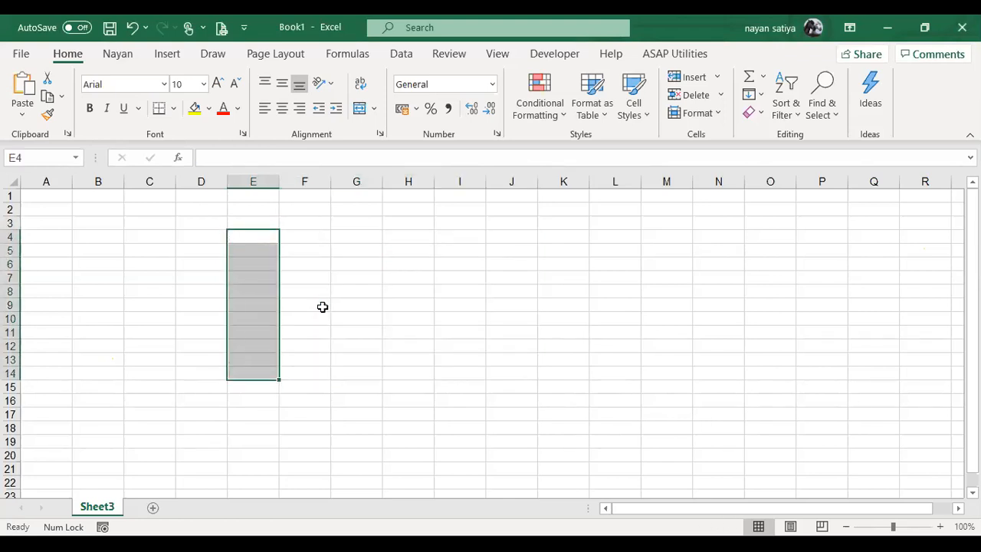
{"action": "key", "text": "Down"}
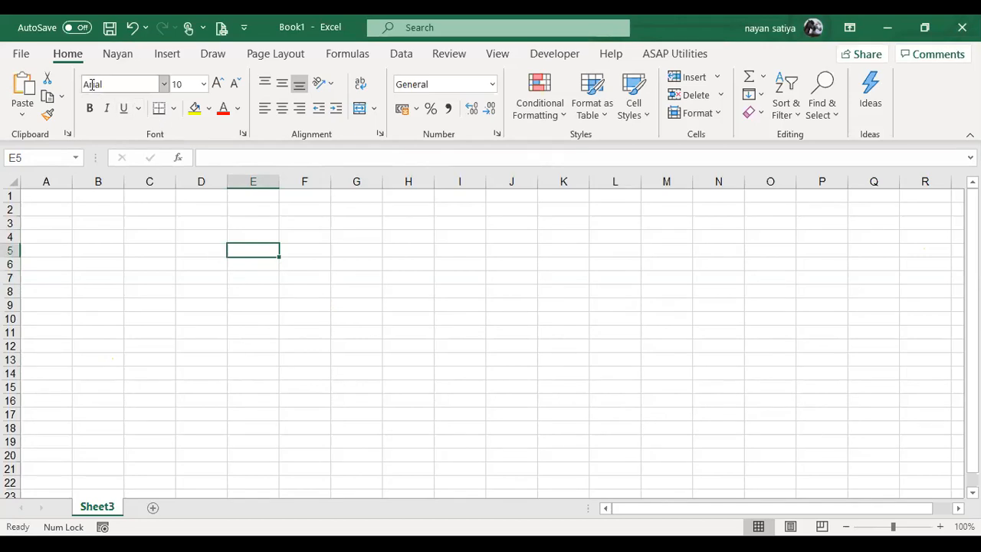
Review the insert and delete command options for cells, sheet rows, sheet columns and sheets.
{"action": "left_click", "coordinate": [719, 77]}
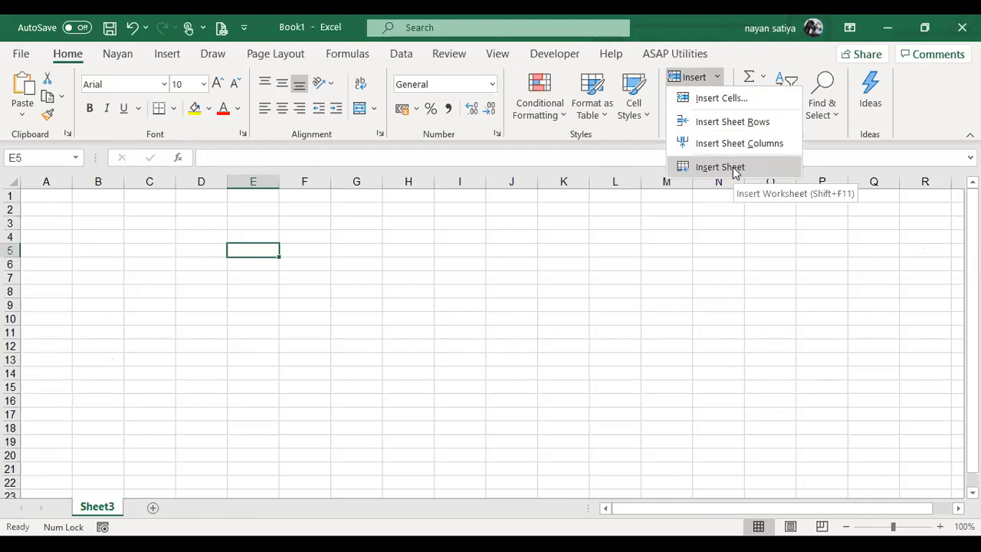
{"action": "left_click", "coordinate": [678, 37]}
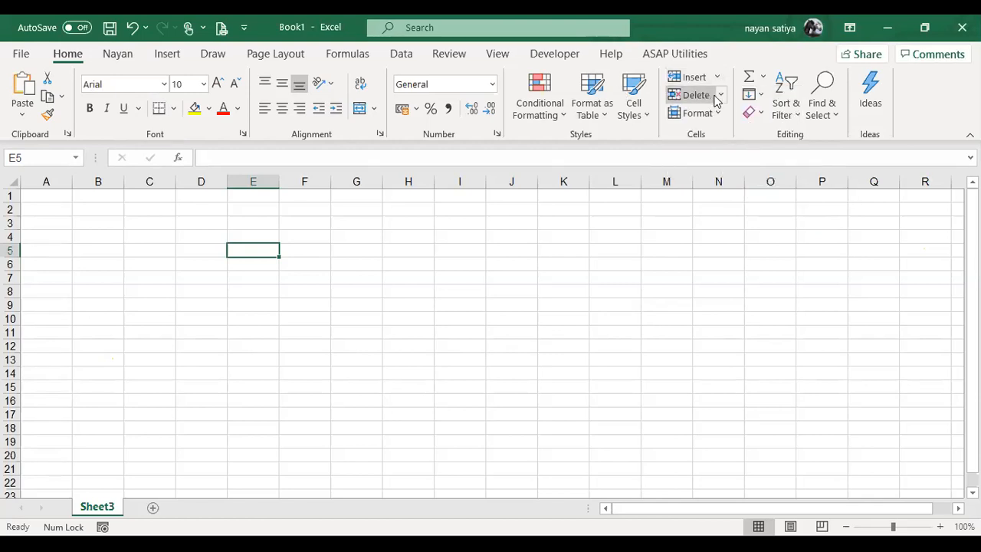
{"action": "left_click", "coordinate": [720, 96]}
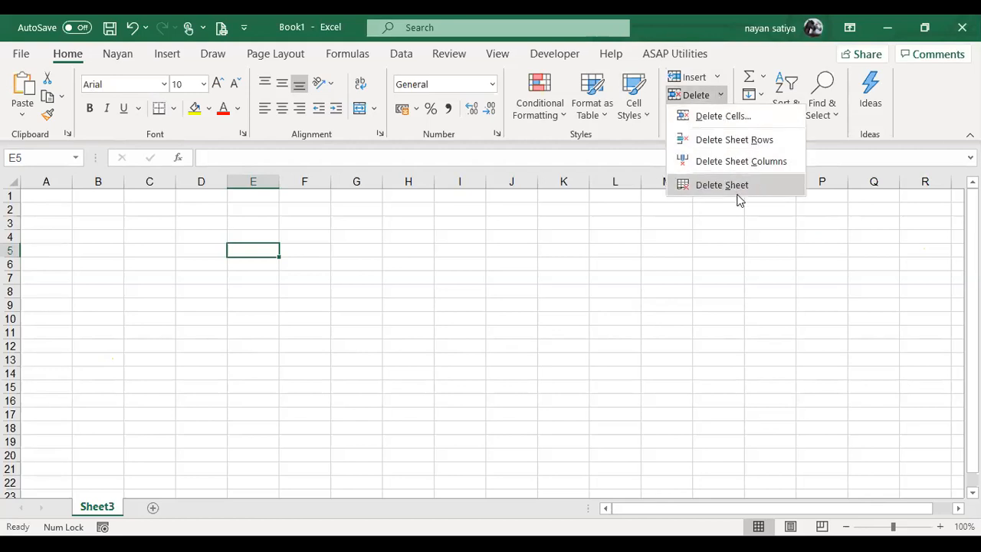
Add three new blank worksheets after Sheet3.
{"action": "left_click", "coordinate": [570, 286]}
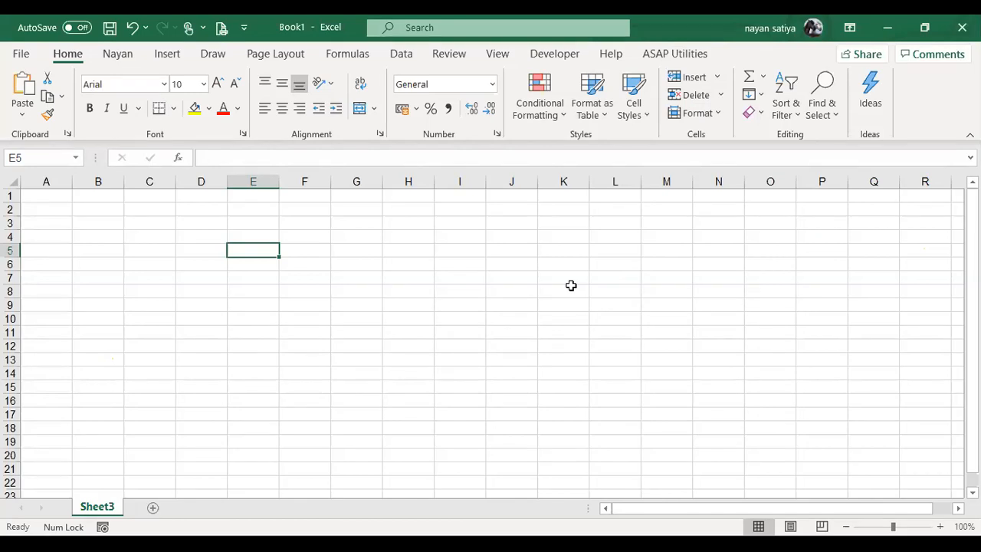
{"action": "left_click", "coordinate": [153, 507]}
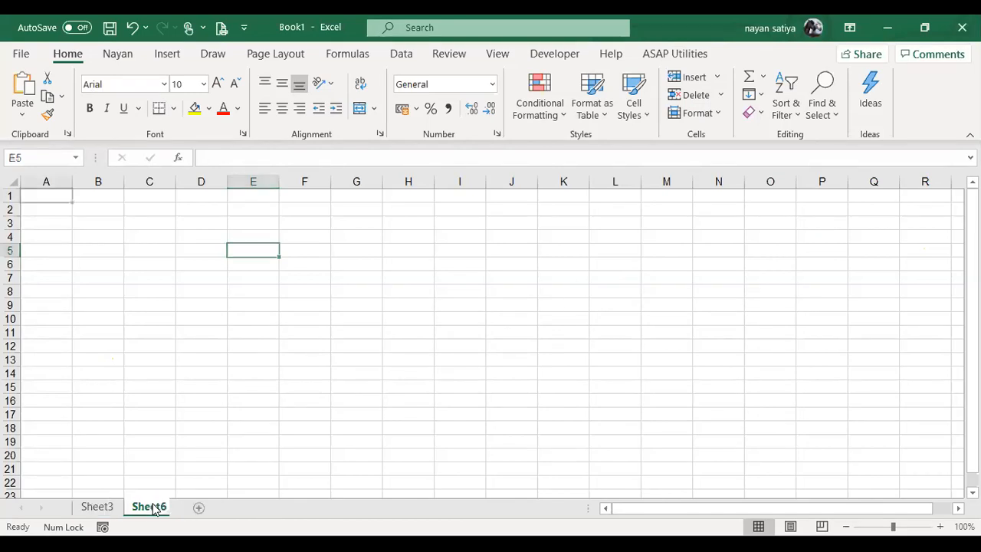
{"action": "left_click", "coordinate": [212, 509]}
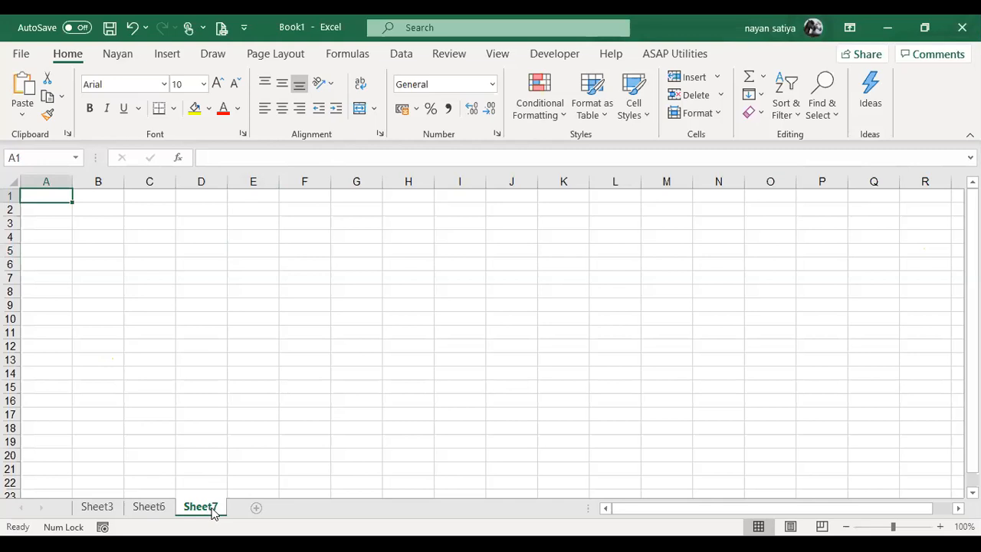
{"action": "left_click", "coordinate": [256, 507]}
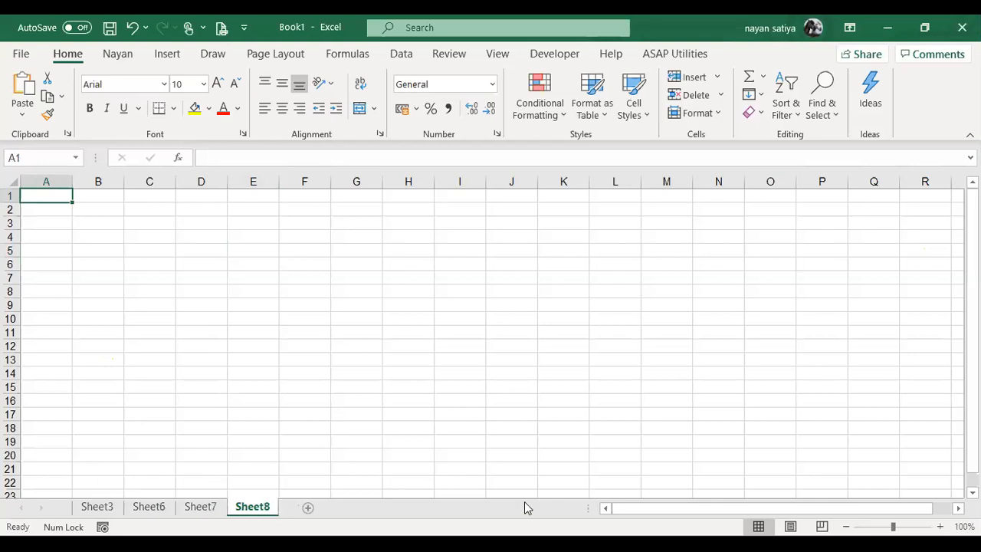
Switch back to Sheet3 and move to cell C3.
{"action": "key", "text": "alt+F11"}
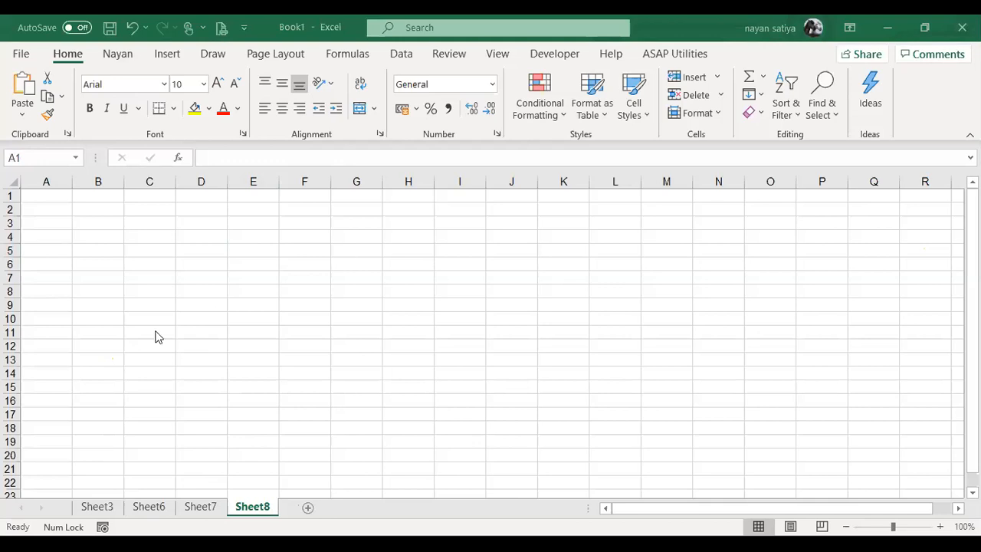
{"action": "left_click", "coordinate": [152, 260]}
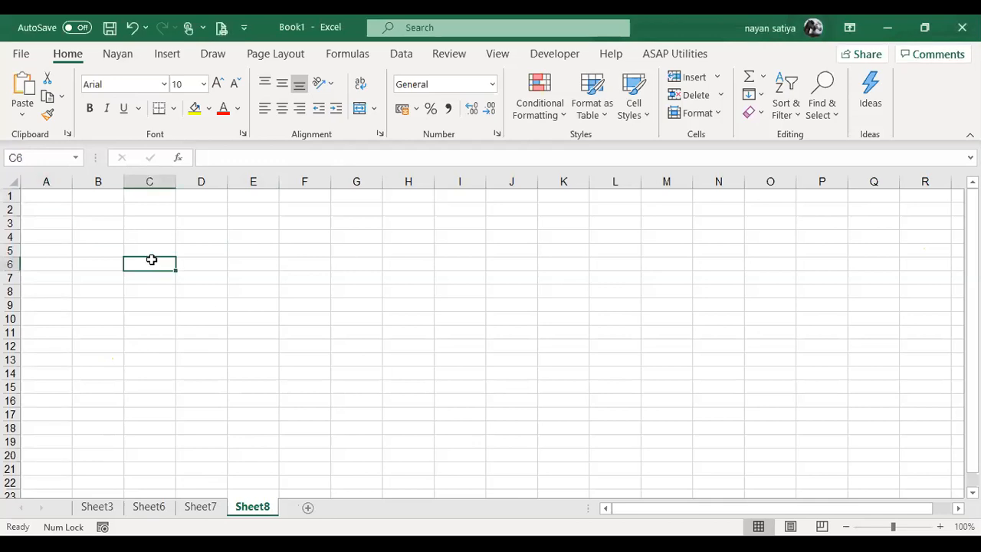
{"action": "key", "text": "Left"}
{"action": "key", "text": "Left"}
{"action": "key", "text": "ctrl+Page_Up"}
{"action": "key", "text": "ctrl+Page_Up"}
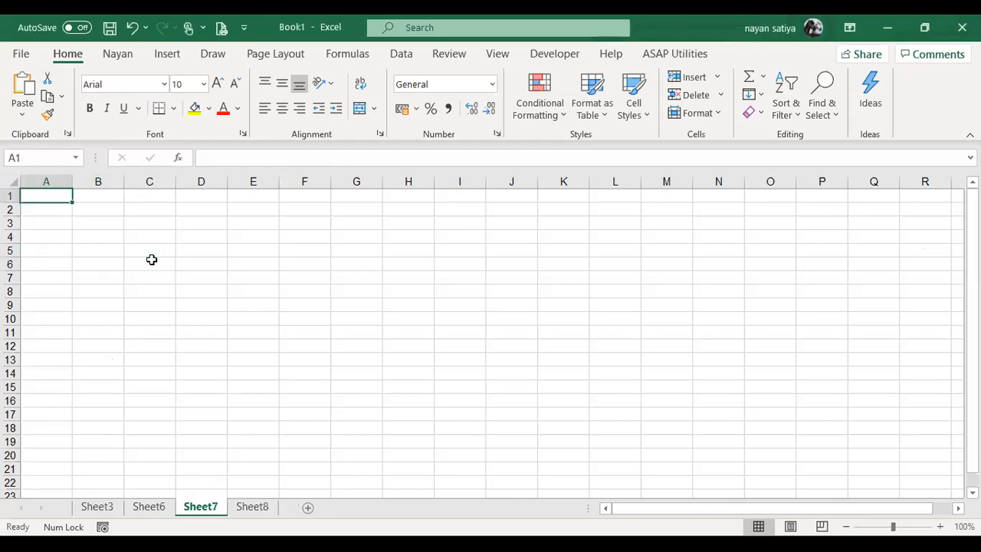
{"action": "key", "text": "Up"}
{"action": "key", "text": "Up"}
{"action": "key", "text": "shift+Down"}
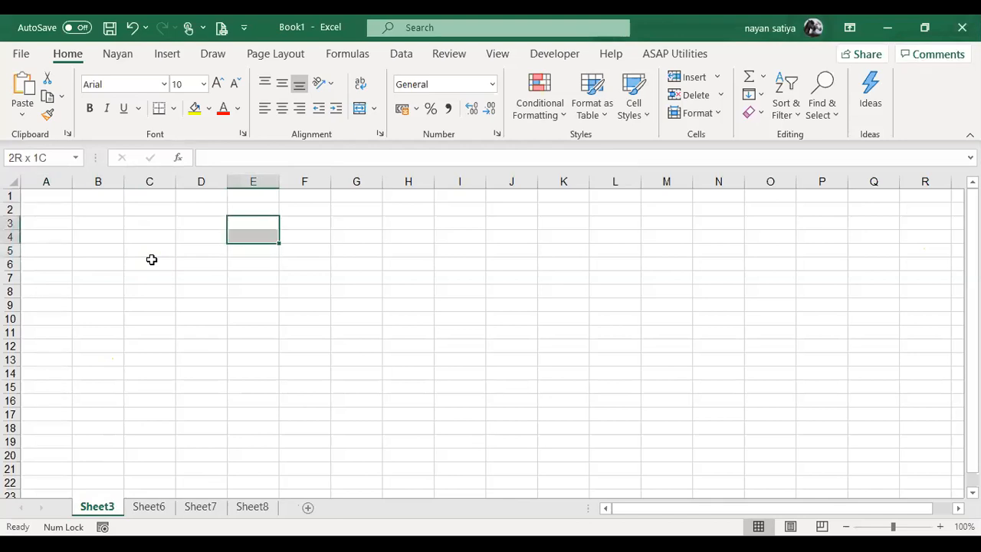
{"action": "key", "text": "shift+Down"}
{"action": "key", "text": "shift+Down"}
{"action": "key", "text": "Left"}
{"action": "key", "text": "Left"}
{"action": "key", "text": "Left"}
{"action": "key", "text": "Left"}
{"action": "key", "text": "Right"}
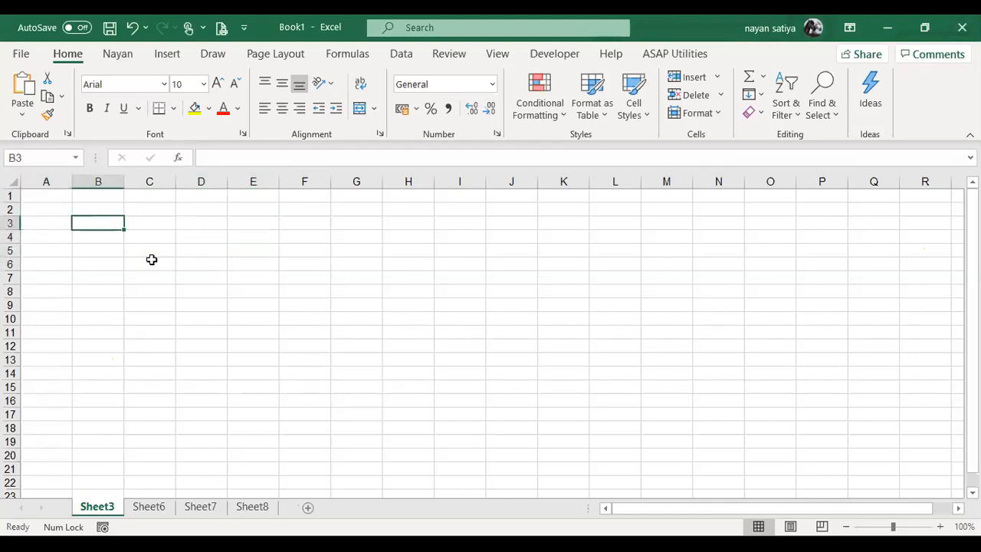
{"action": "key", "text": "Right"}
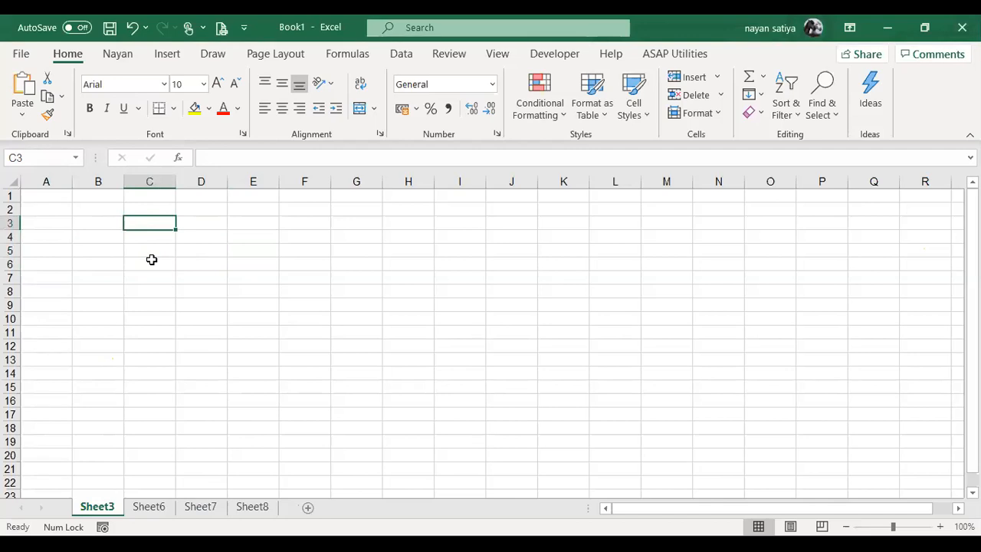
Enter the letters a, s, d, f and g in cells C3 to C7 of Sheet3.
{"action": "type", "text": "a"}
{"action": "key", "text": "Return"}
{"action": "type", "text": "s"}
{"action": "key", "text": "Return"}
{"action": "type", "text": "d"}
{"action": "key", "text": "Return"}
{"action": "type", "text": "f"}
{"action": "key", "text": "Return"}
{"action": "type", "text": "g"}
{"action": "key", "text": "Return"}
Select C3:C7 and fill the repeating letters down column C to row 31.
{"action": "key", "text": "Up"}
{"action": "key", "text": "Up"}
{"action": "key", "text": "Up"}
{"action": "key", "text": "Up"}
{"action": "key", "text": "Up"}
{"action": "key", "text": "shift+Down"}
{"action": "key", "text": "shift+Down"}
{"action": "key", "text": "shift+Down"}
{"action": "key", "text": "shift+Down"}
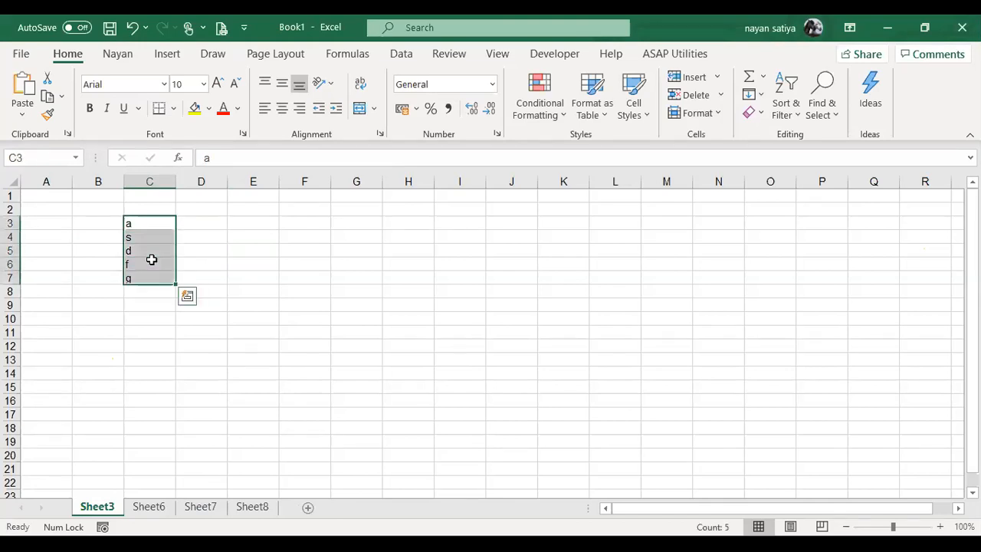
{"action": "left_click_drag", "start_coordinate": [176, 285], "coordinate": [181, 479]}
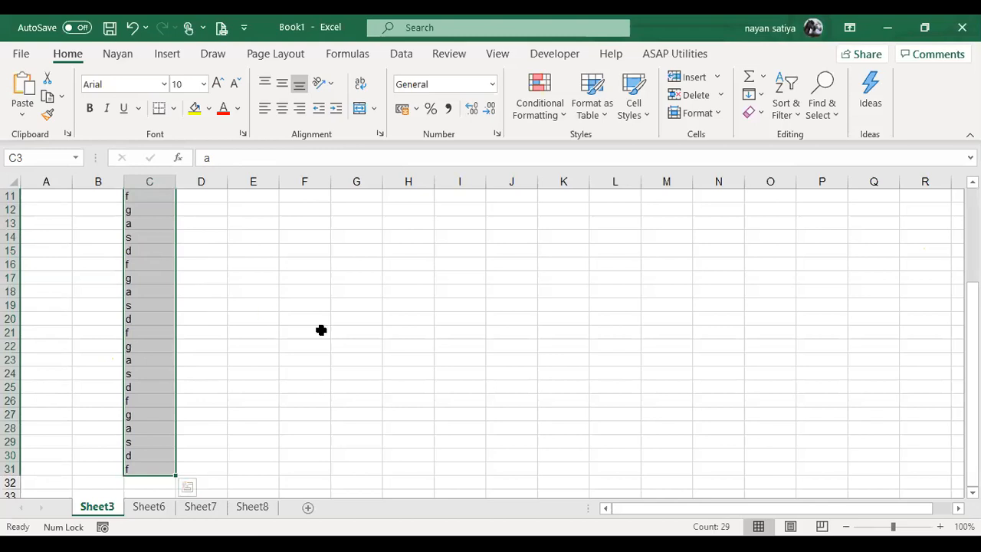
Extend the selection from column C across to column Q and fill the letters right over C3:Q31.
{"action": "key", "text": "shift+Right"}
{"action": "key", "text": "shift+Right"}
{"action": "key", "text": "shift+Right"}
{"action": "key", "text": "shift+Right"}
{"action": "key", "text": "shift+Right"}
{"action": "key", "text": "shift+Right"}
{"action": "key", "text": "shift+Right"}
{"action": "key", "text": "shift+Right"}
{"action": "key", "text": "shift+Right"}
{"action": "key", "text": "shift+Right"}
{"action": "key", "text": "shift+Right"}
{"action": "key", "text": "shift+Right"}
{"action": "key", "text": "shift+Right"}
{"action": "key", "text": "shift+Right"}
{"action": "key", "text": "ctrl+r"}
{"action": "key", "text": "Left"}
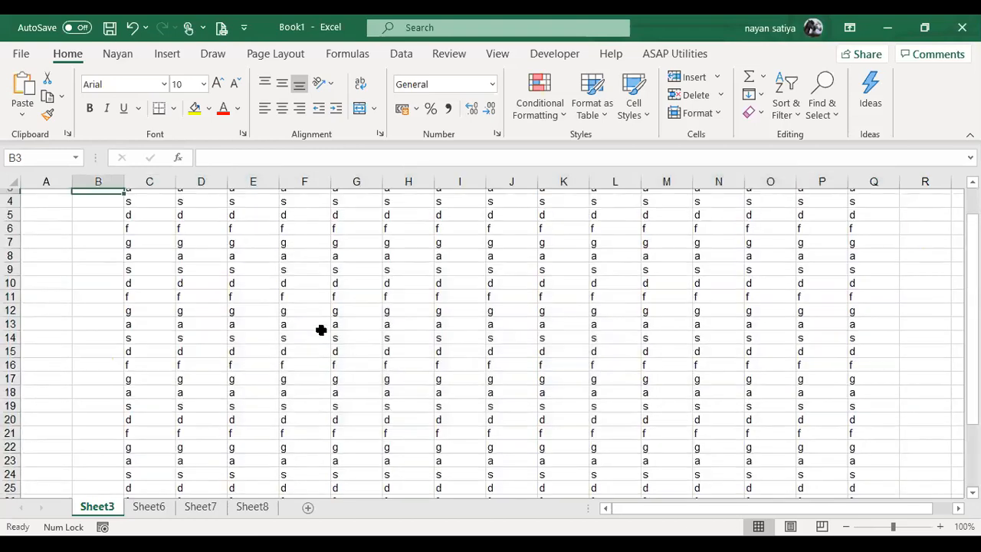
Select E7:E13 and insert entire rows there.
{"action": "key", "text": "ctrl+Home"}
{"action": "key", "text": "Right"}
{"action": "key", "text": "Right"}
{"action": "key", "text": "Right"}
{"action": "key", "text": "Right"}
{"action": "key", "text": "Down"}
{"action": "key", "text": "Down"}
{"action": "key", "text": "Down"}
{"action": "key", "text": "Down"}
{"action": "key", "text": "Down"}
{"action": "key", "text": "Down"}
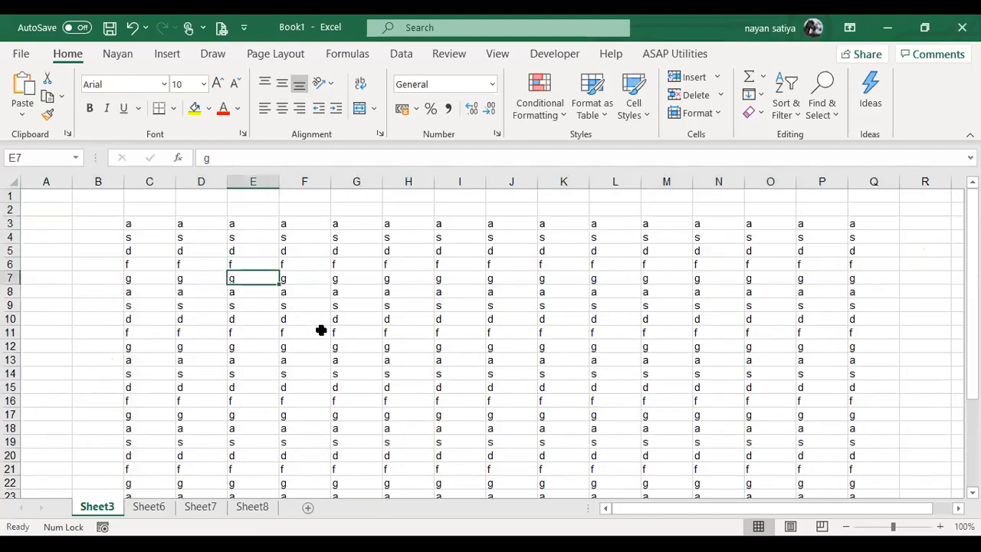
{"action": "key", "text": "shift+Down"}
{"action": "key", "text": "shift+Down"}
{"action": "key", "text": "shift+Down"}
{"action": "key", "text": "shift+Down"}
{"action": "key", "text": "shift+Down"}
{"action": "key", "text": "shift+Down"}
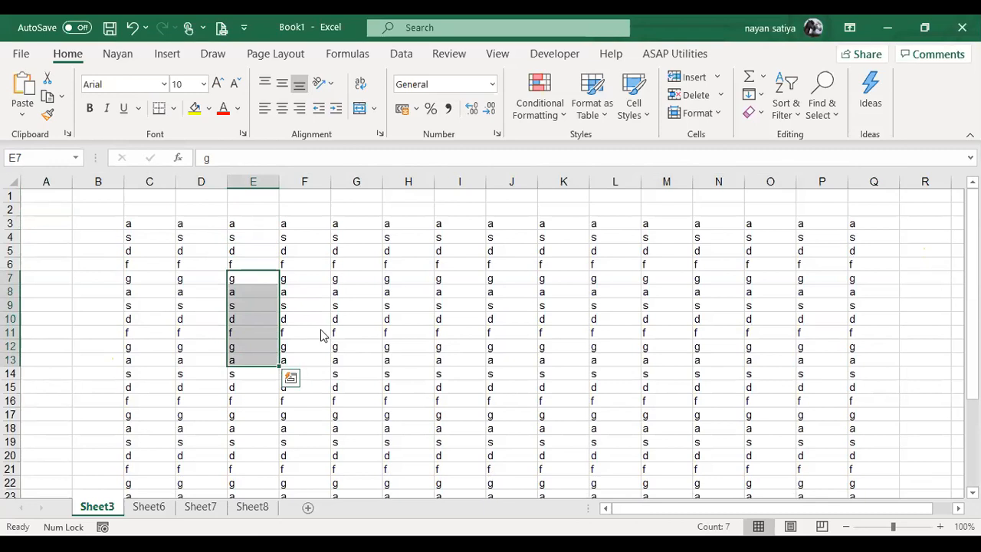
{"action": "key", "text": "ctrl+shift+plus"}
{"action": "key", "text": "r"}
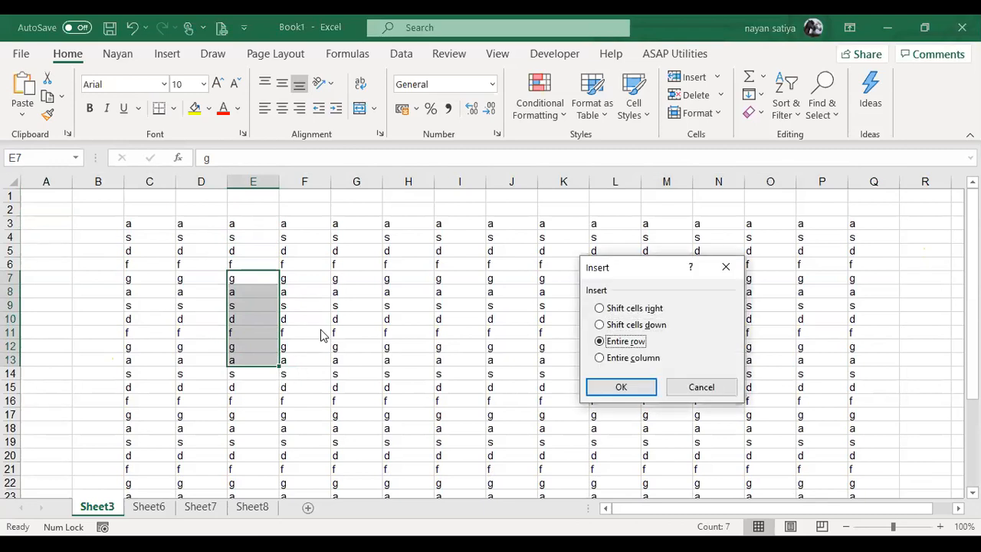
{"action": "key", "text": "Return"}
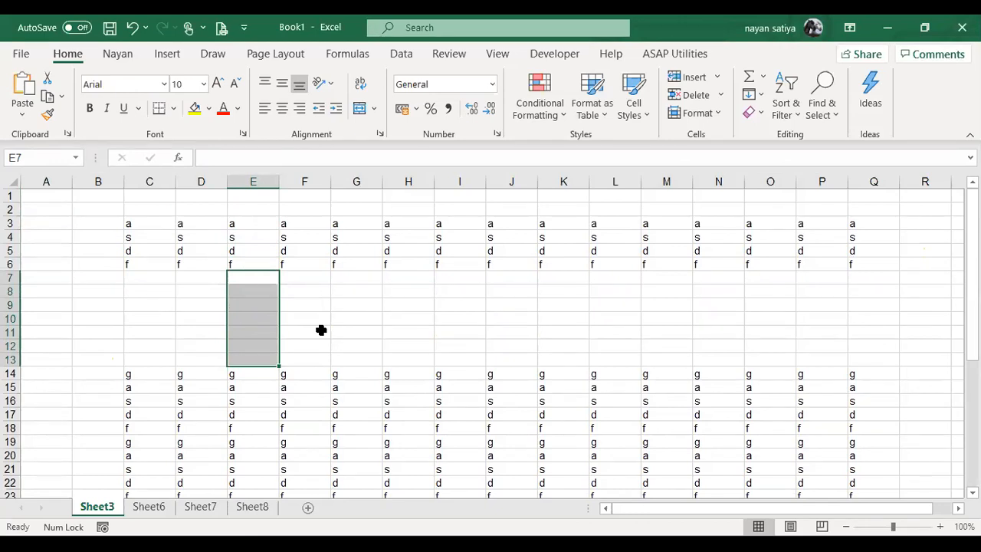
Undo the insertion of entire rows at E7:E13.
{"action": "key", "text": "ctrl+z"}
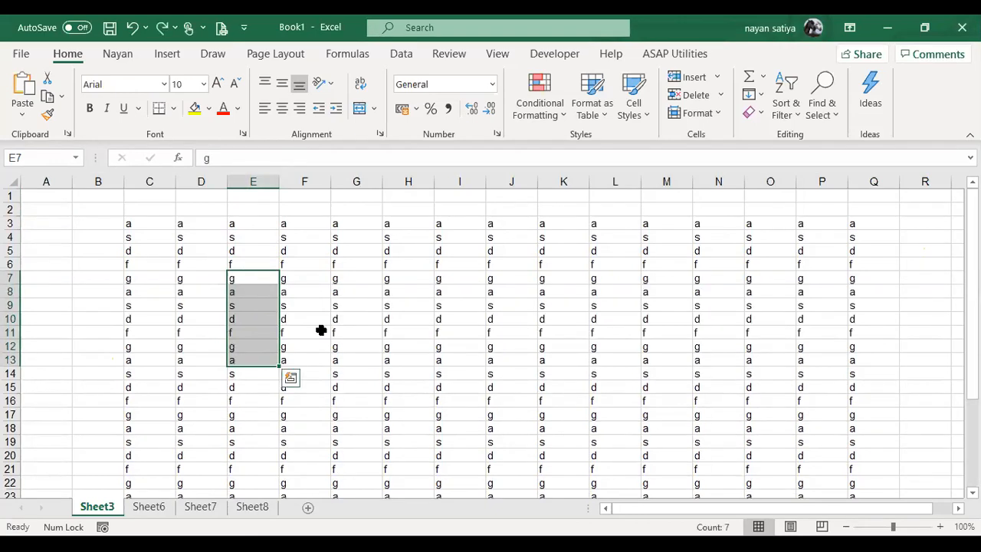
{"action": "key", "text": "ctrl+shift+equal"}
{"action": "key", "text": "Escape"}
Group the worksheets Sheet6, Sheet7 and Sheet8.
{"action": "left_click", "coordinate": [153, 507]}
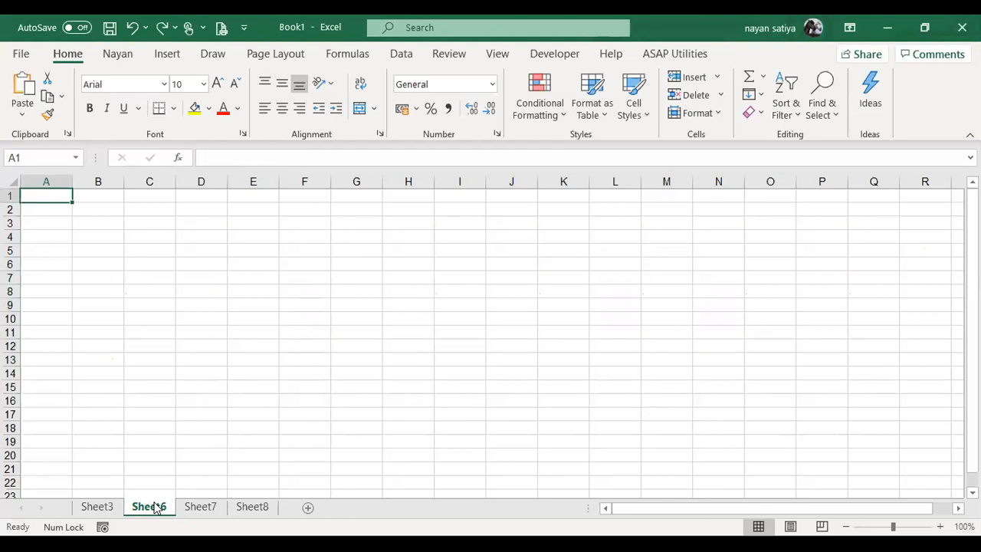
{"action": "left_click", "coordinate": [201, 507], "text": "ctrl"}
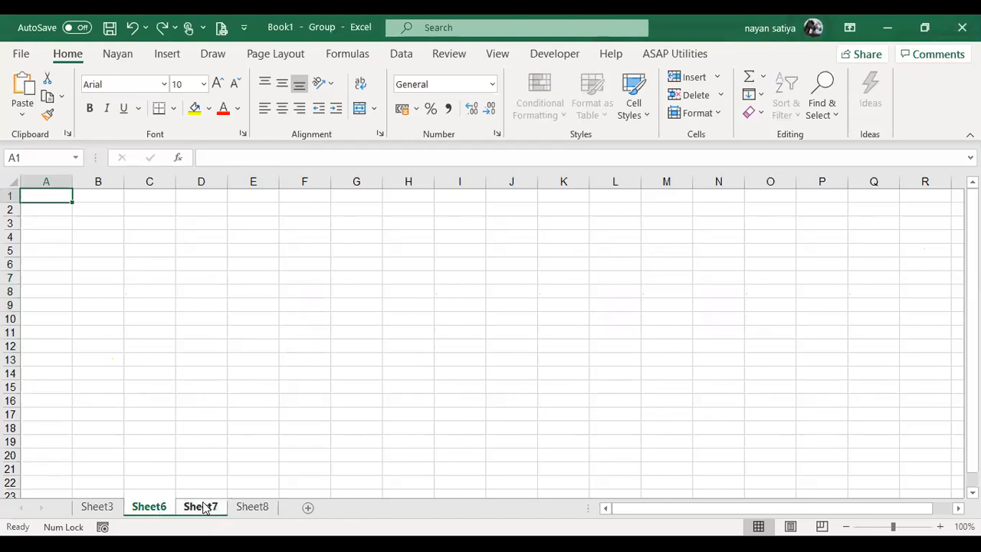
{"action": "left_click", "coordinate": [251, 508], "text": "ctrl"}
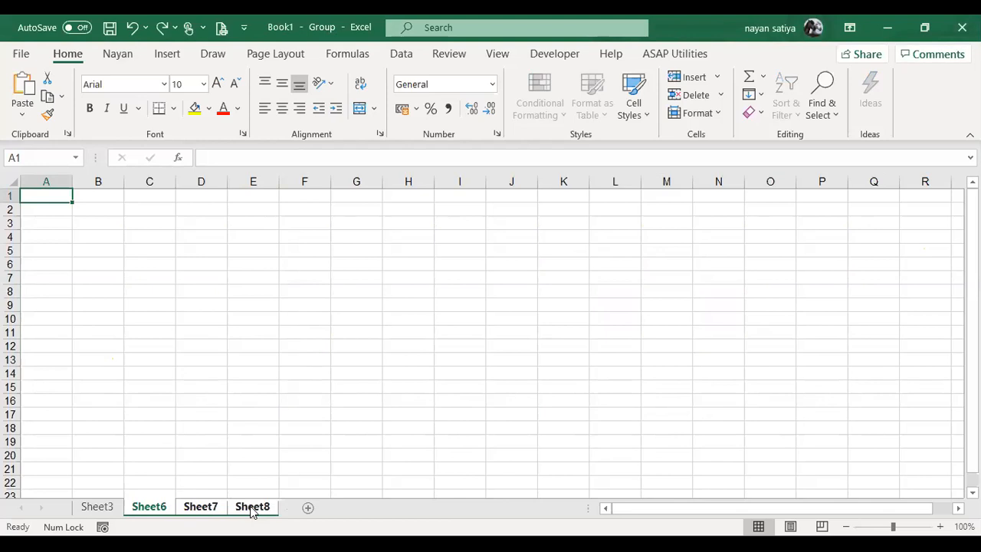
Enter a person's first name in E6 of the grouped sheets and check the entry on each sheet.
{"action": "left_click", "coordinate": [230, 269]}
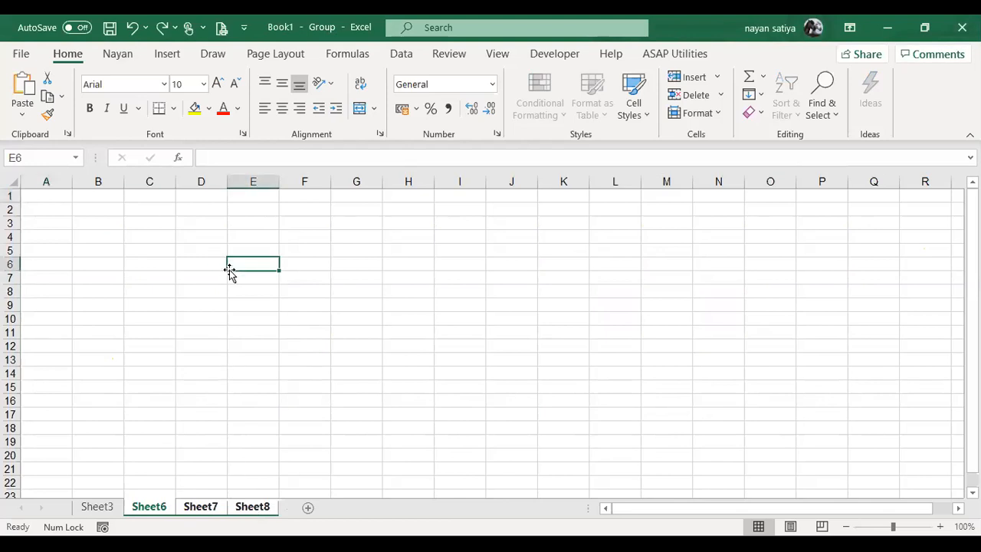
{"action": "type", "text": "Nayan"}
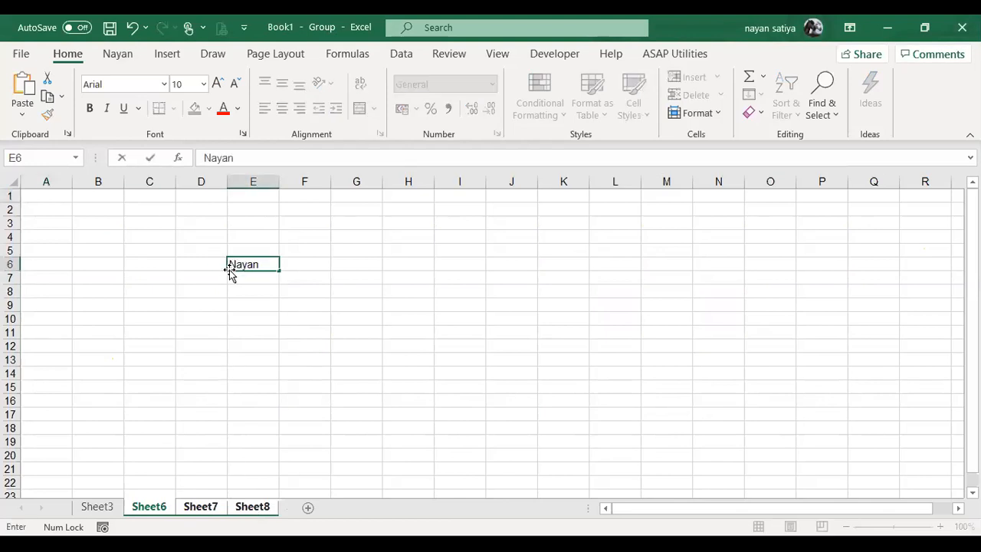
{"action": "key", "text": "Return"}
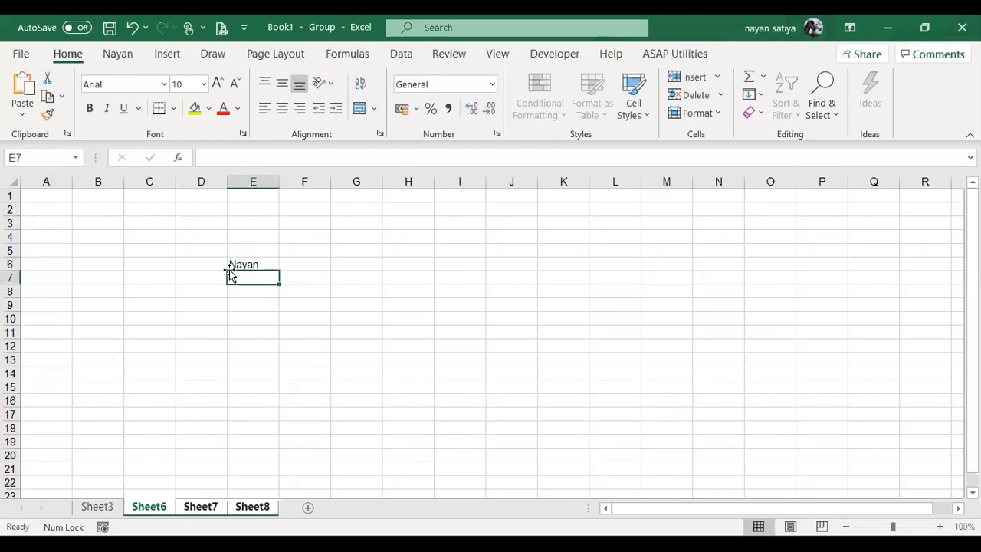
{"action": "left_click", "coordinate": [197, 508]}
{"action": "left_click", "coordinate": [256, 507]}
{"action": "left_click", "coordinate": [172, 503]}
{"action": "left_click", "coordinate": [208, 507]}
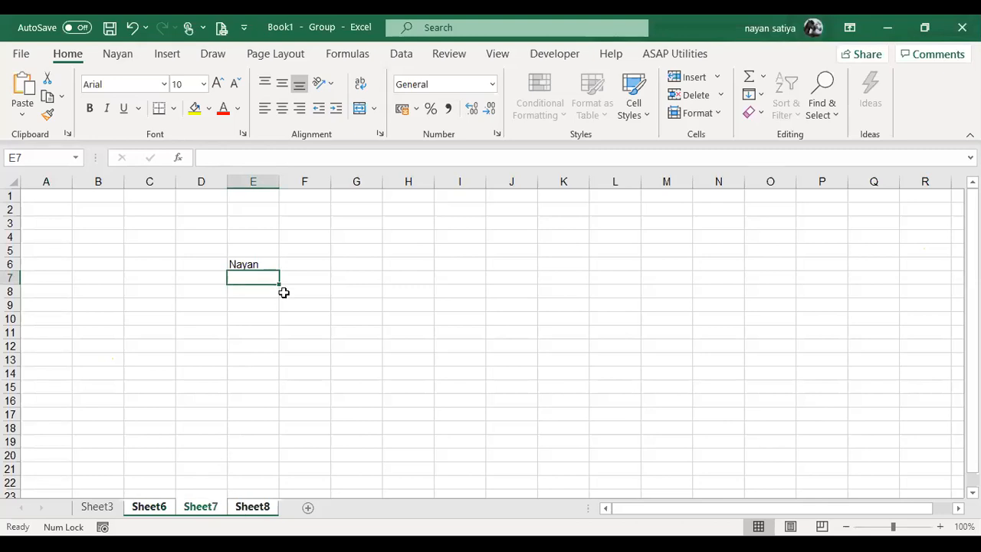
Fill B3:H9 with yellow on the grouped sheets and check the formatting on the other sheets.
{"action": "left_click", "coordinate": [98, 223]}
{"action": "left_click_drag", "start_coordinate": [98, 223], "coordinate": [396, 300]}
{"action": "left_click", "coordinate": [194, 109]}
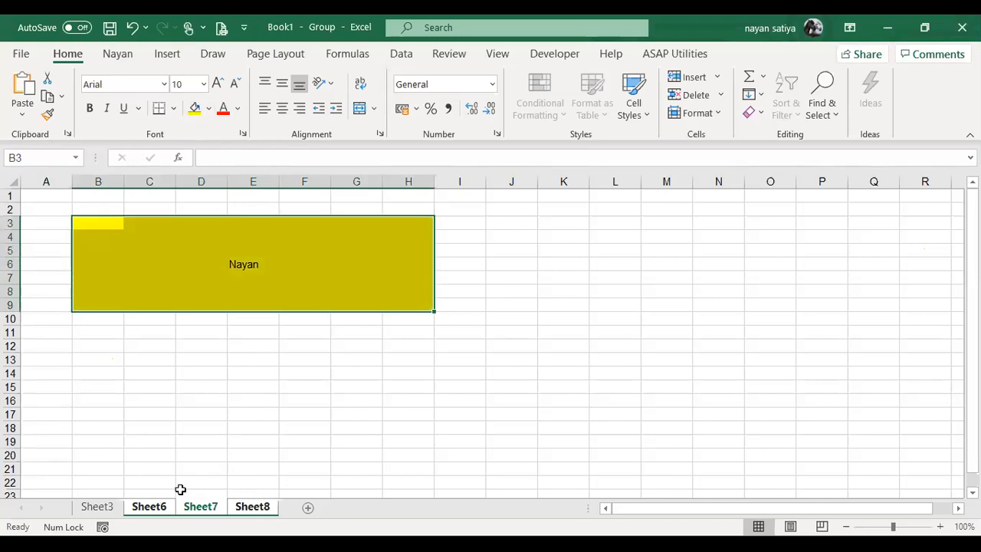
{"action": "left_click", "coordinate": [160, 507]}
{"action": "left_click", "coordinate": [246, 508]}
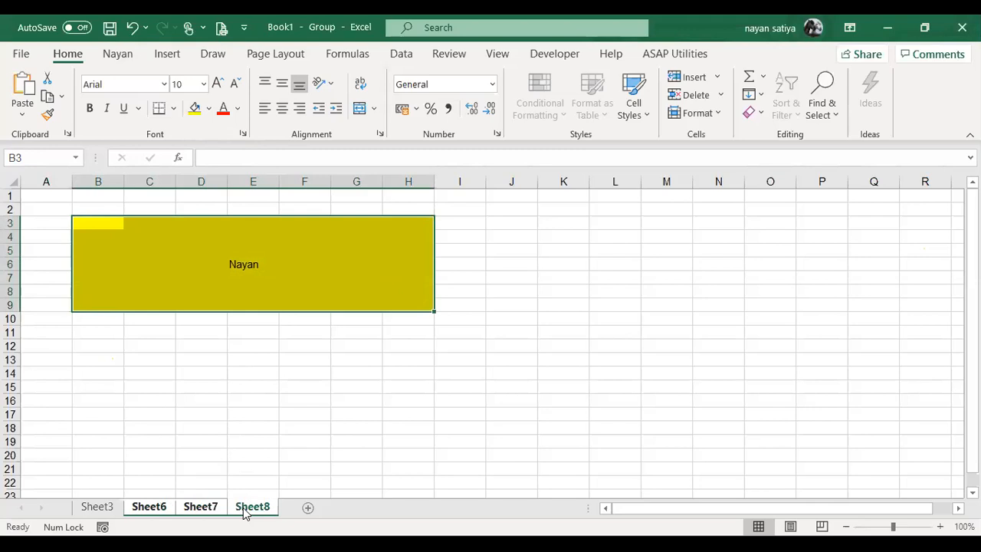
Delete the grouped worksheets Sheet6, Sheet7 and Sheet8 permanently.
{"action": "right_click", "coordinate": [244, 511]}
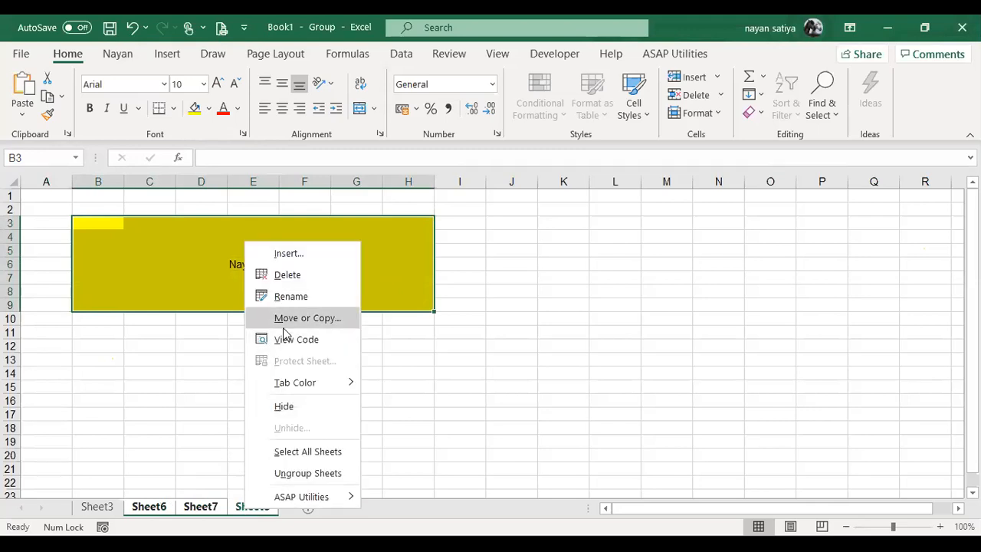
{"action": "left_click", "coordinate": [288, 275]}
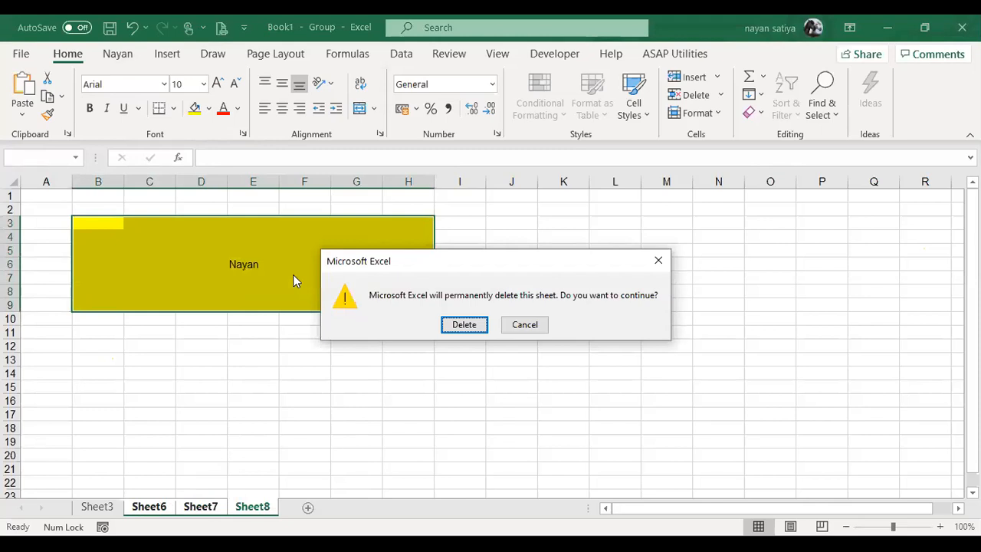
{"action": "key", "text": "Return"}
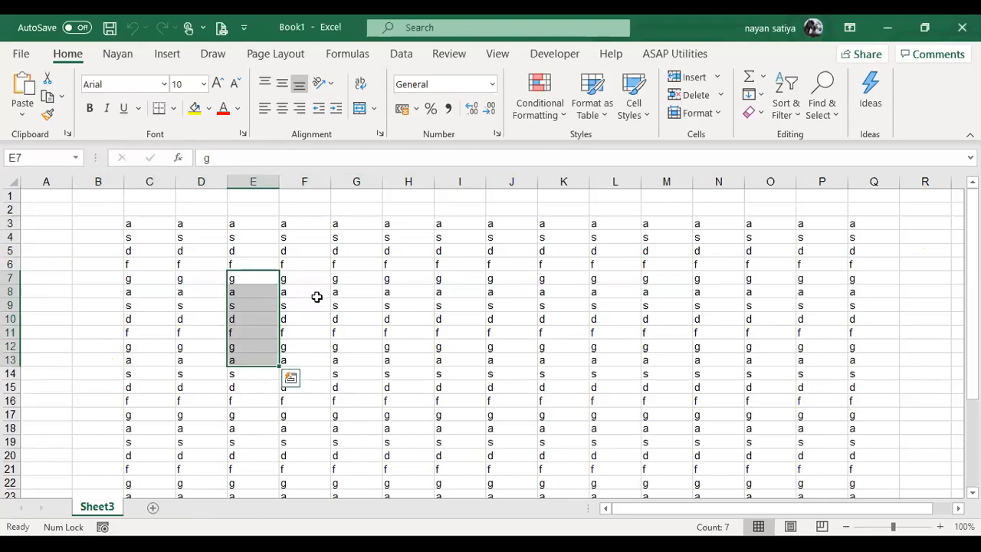
{"action": "left_click", "coordinate": [401, 350]}
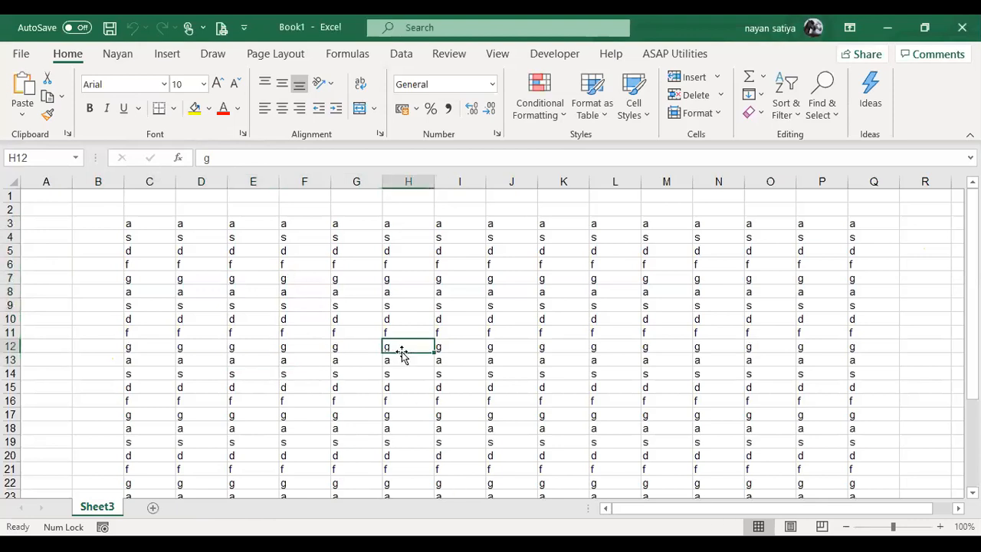
{"action": "key", "text": "Up"}
{"action": "key", "text": "ctrl+Up"}
{"action": "key", "text": "Down"}
{"action": "key", "text": "Down"}
{"action": "key", "text": "Down"}
{"action": "key", "text": "Down"}
{"action": "key", "text": "Down"}
{"action": "key", "text": "Down"}
{"action": "key", "text": "Down"}
{"action": "key", "text": "Down"}
{"action": "key", "text": "Down"}
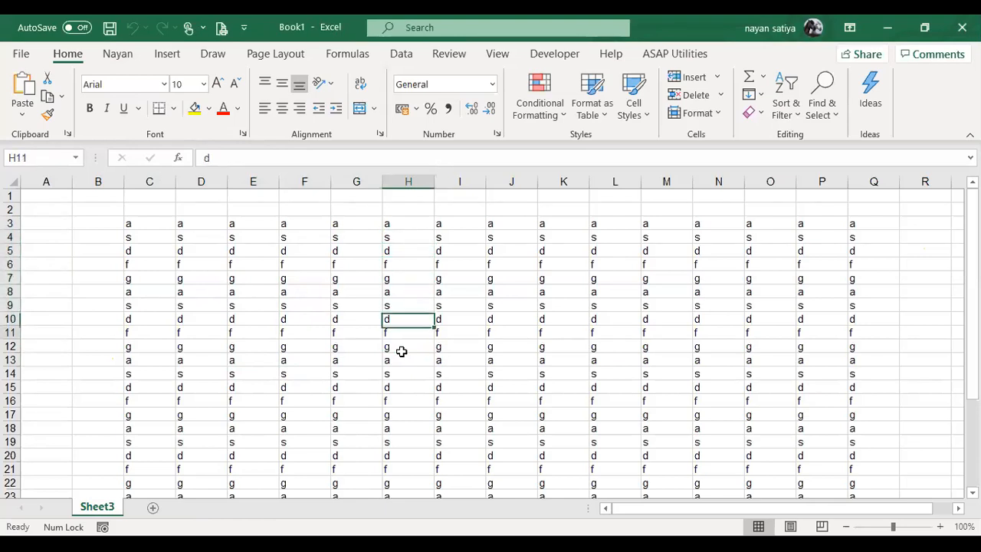
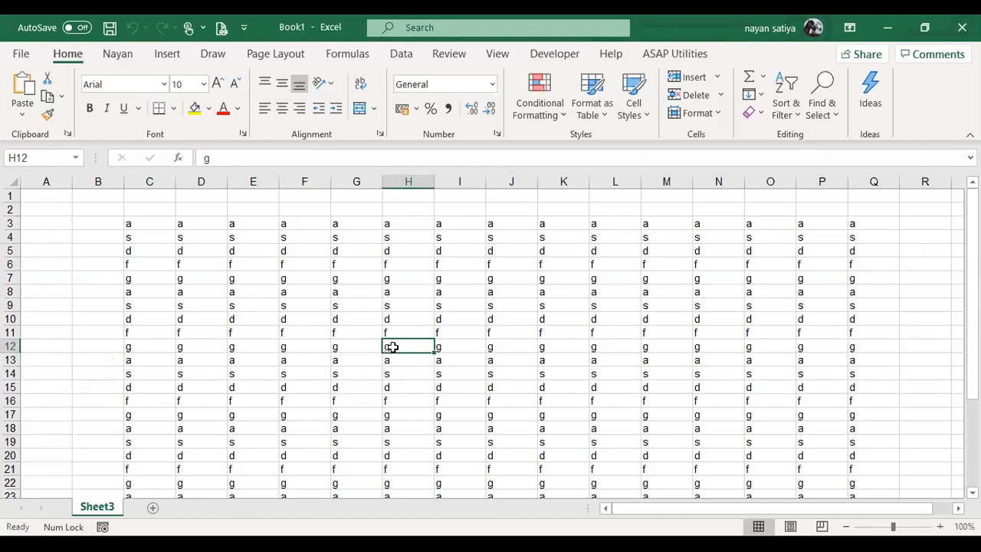
Resize columns C through Q together, narrowing them to a width of 1.38 and widening them again.
{"action": "left_click", "coordinate": [146, 181]}
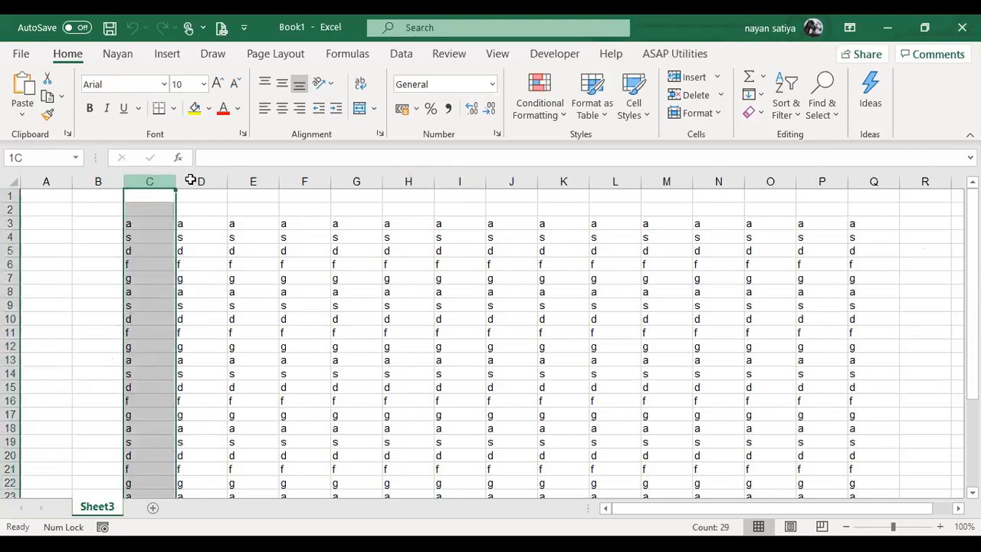
{"action": "left_click_drag", "start_coordinate": [191, 180], "coordinate": [861, 225]}
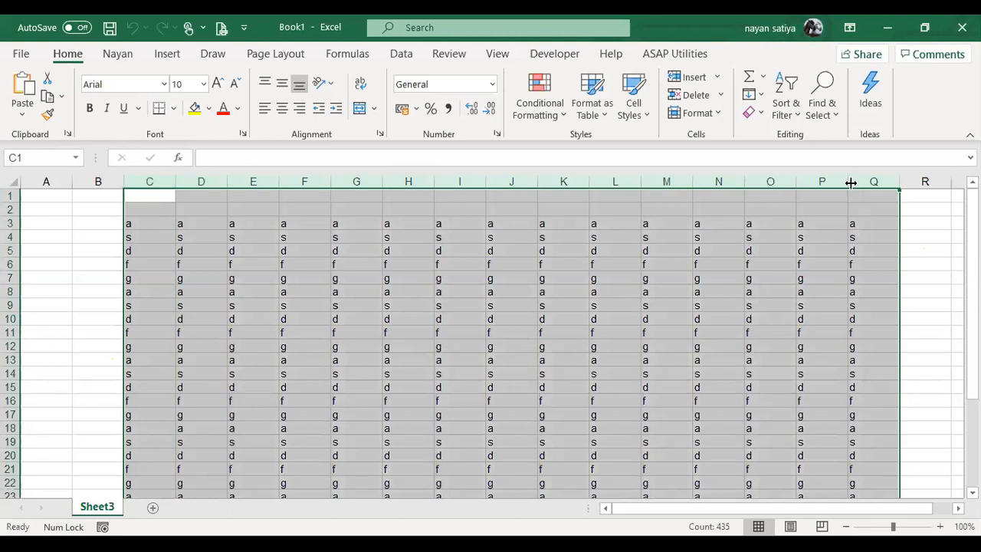
{"action": "left_click_drag", "start_coordinate": [851, 182], "coordinate": [810, 185]}
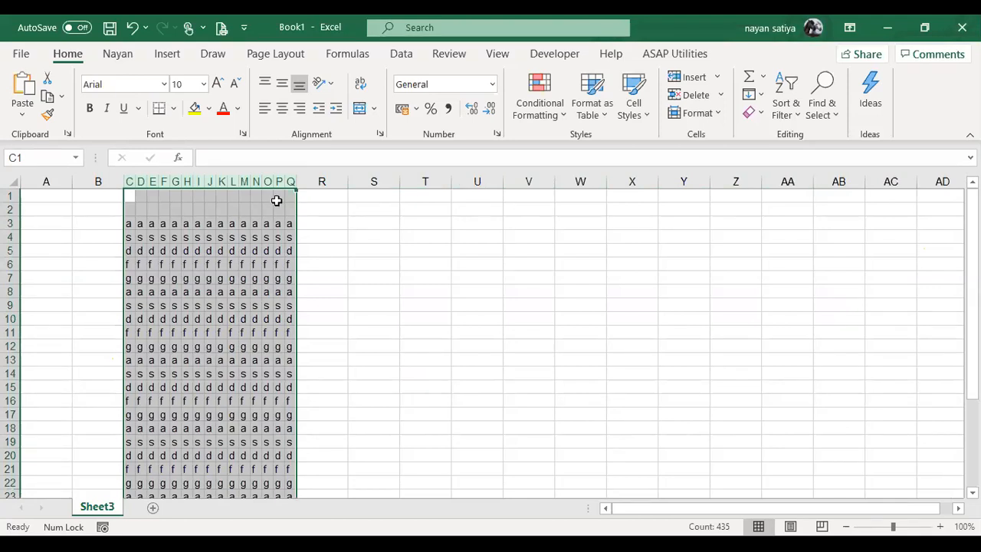
{"action": "left_click_drag", "start_coordinate": [261, 184], "coordinate": [261, 184]}
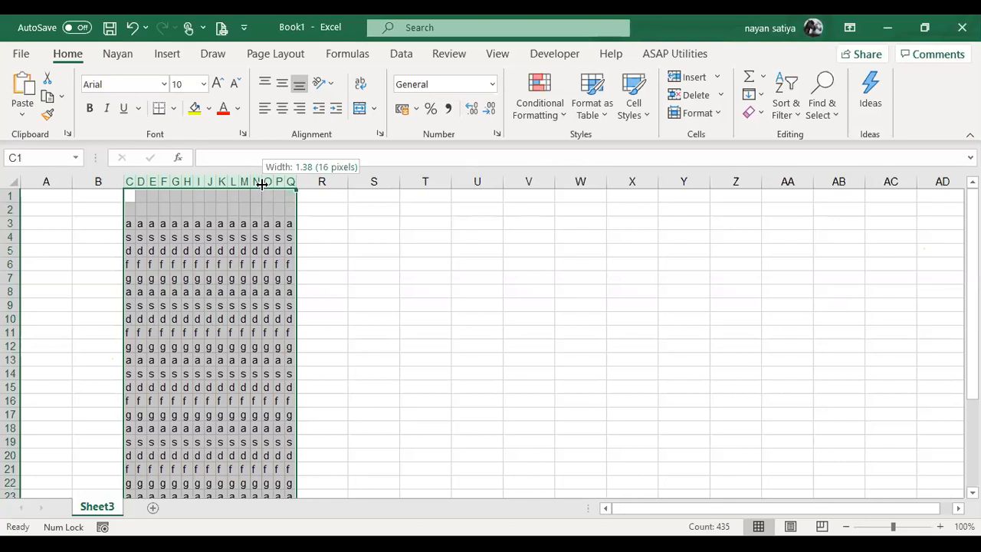
{"action": "left_click_drag", "start_coordinate": [261, 184], "coordinate": [373, 180]}
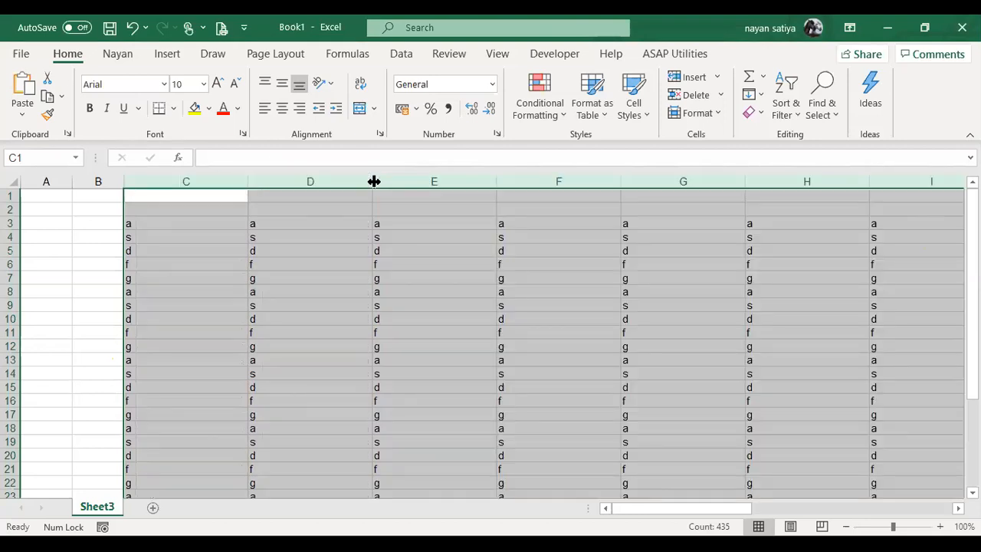
Increase the height of rows 3 through 22 together and reset it with AutoFit Row Height.
{"action": "left_click", "coordinate": [11, 222]}
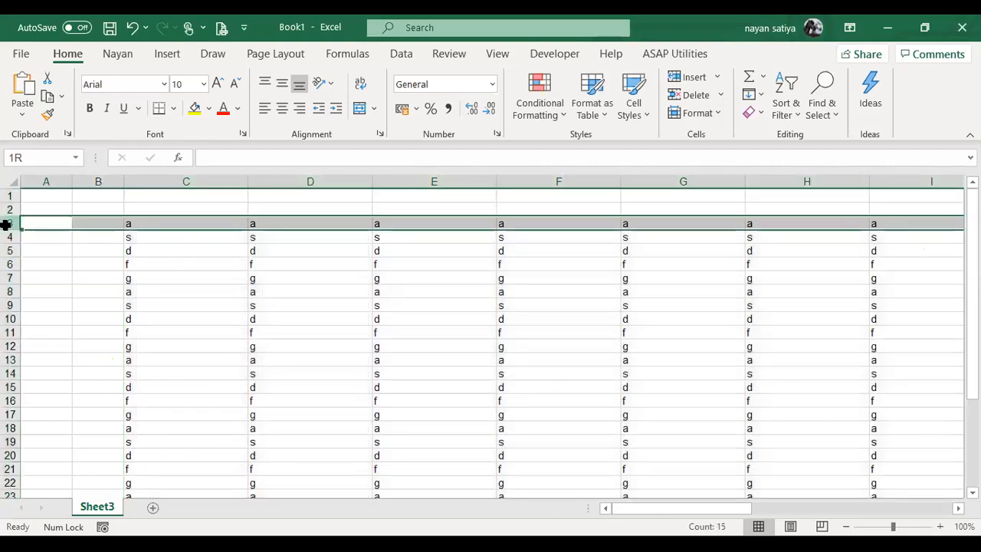
{"action": "left_click_drag", "start_coordinate": [6, 224], "coordinate": [6, 485]}
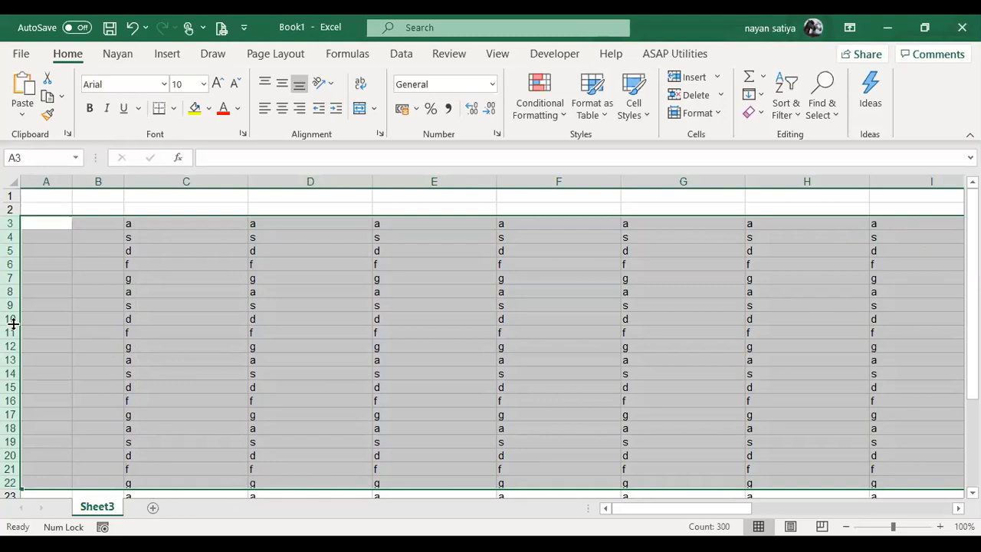
{"action": "left_click_drag", "start_coordinate": [13, 325], "coordinate": [11, 366]}
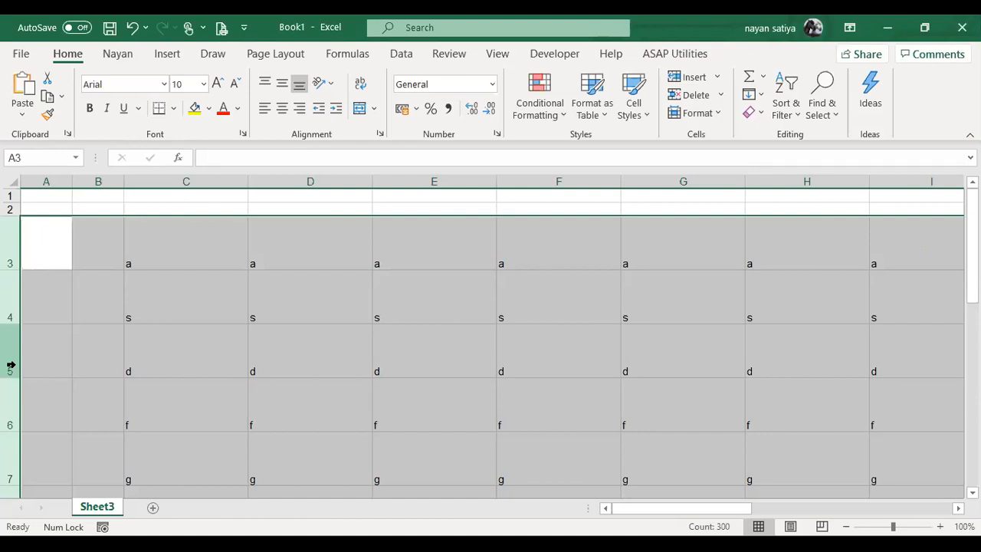
{"action": "left_click", "coordinate": [709, 117]}
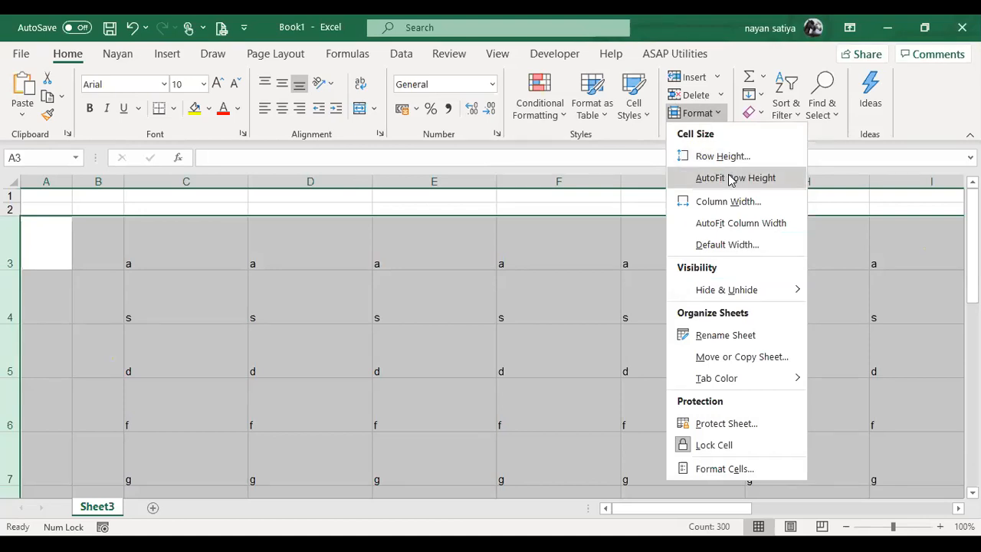
{"action": "left_click", "coordinate": [730, 179]}
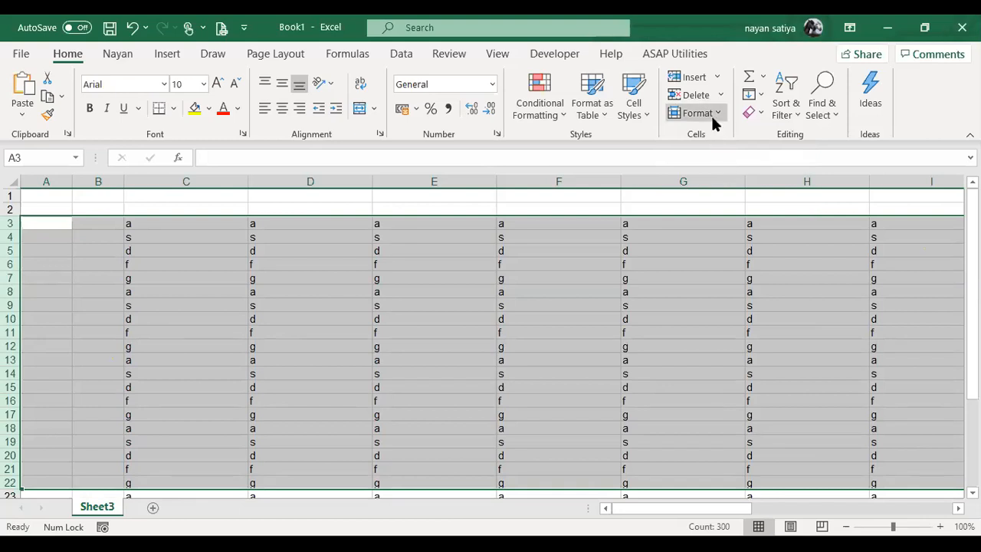
Fit the widths of columns C through Q to their contents with AutoFit Column Width.
{"action": "left_click", "coordinate": [202, 181]}
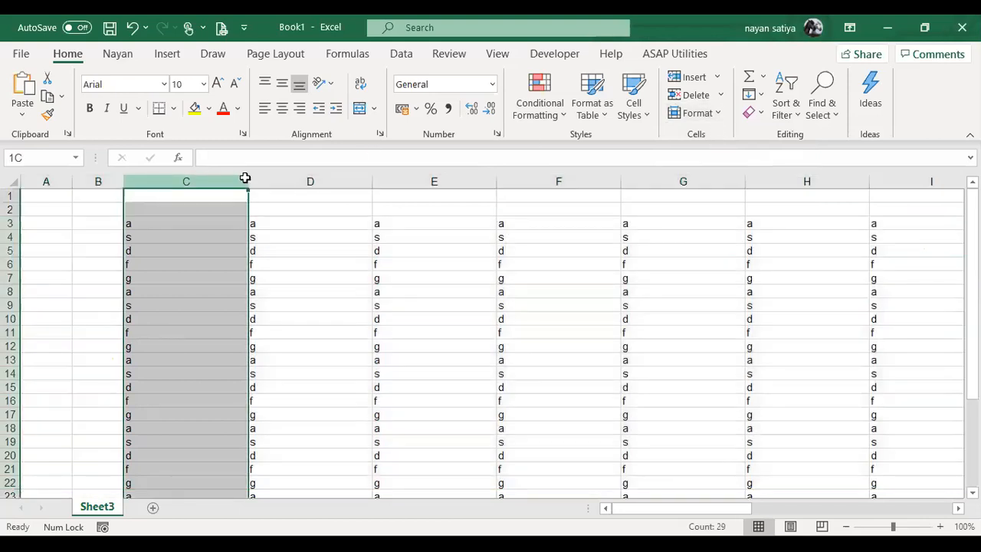
{"action": "left_click_drag", "start_coordinate": [244, 178], "coordinate": [772, 200]}
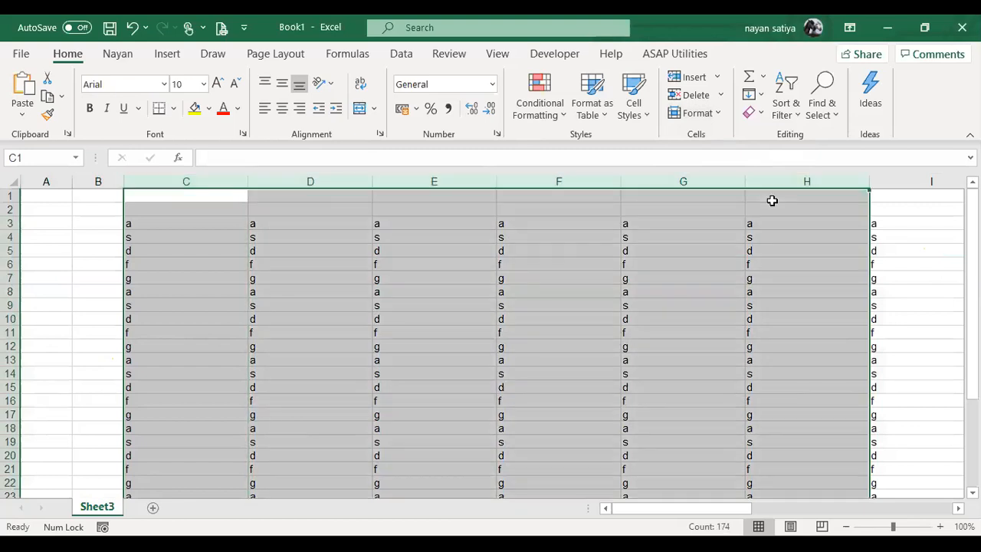
{"action": "key", "text": "shift+Right"}
{"action": "key", "text": "shift+Right"}
{"action": "key", "text": "shift+Right"}
{"action": "key", "text": "shift+Right"}
{"action": "key", "text": "shift+Right"}
{"action": "key", "text": "shift+Right"}
{"action": "key", "text": "shift+Right"}
{"action": "key", "text": "shift+Right"}
{"action": "key", "text": "shift+Right"}
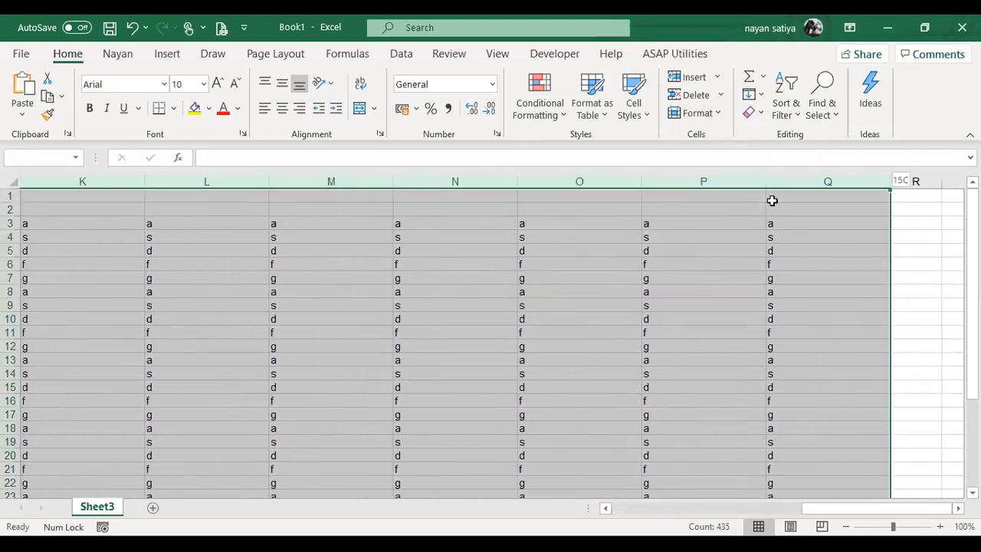
{"action": "left_click", "coordinate": [709, 113]}
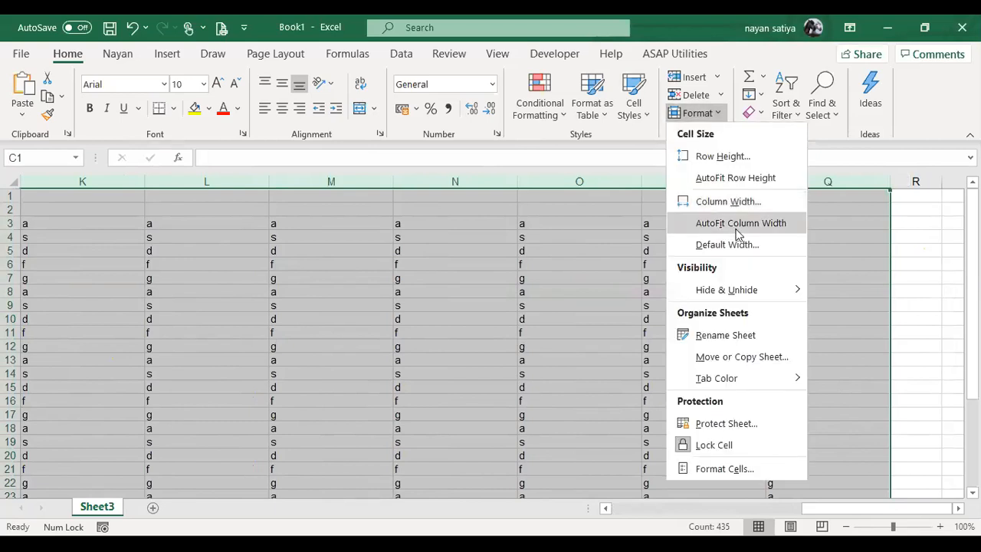
{"action": "left_click", "coordinate": [737, 224]}
Move down through the selected columns and return to C3 to examine the fitted column widths.
{"action": "key", "text": "Return"}
{"action": "key", "text": "Return"}
{"action": "key", "text": "Return"}
{"action": "key", "text": "Return"}
{"action": "key", "text": "Return"}
{"action": "key", "text": "Return"}
{"action": "key", "text": "Return"}
{"action": "key", "text": "Return"}
{"action": "key", "text": "Return"}
{"action": "key", "text": "Return"}
{"action": "key", "text": "Return"}
{"action": "key", "text": "Return"}
{"action": "key", "text": "Return"}
{"action": "key", "text": "Return"}
{"action": "key", "text": "Return"}
{"action": "key", "text": "Return"}
{"action": "key", "text": "Return"}
{"action": "key", "text": "Return"}
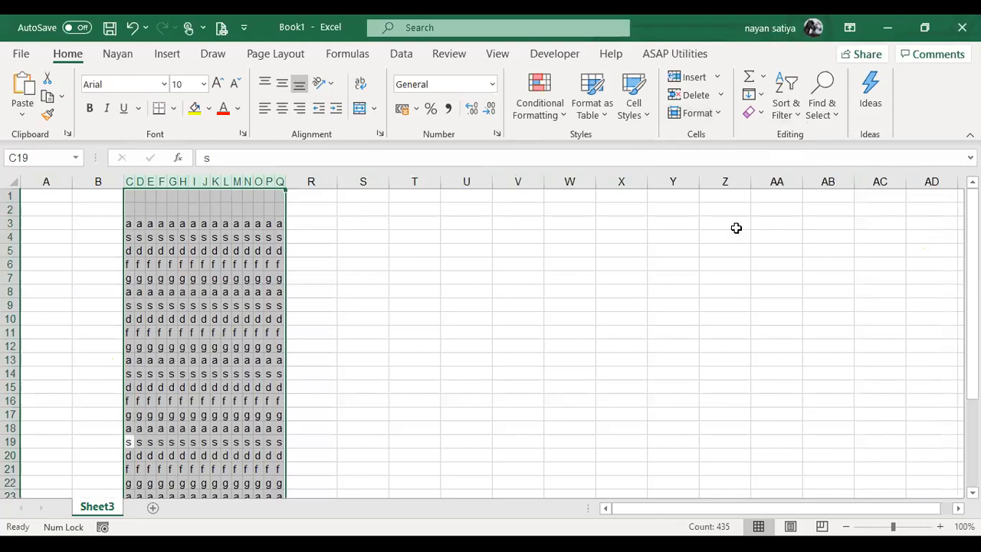
{"action": "key", "text": "Return"}
{"action": "key", "text": "Return"}
{"action": "key", "text": "Return"}
{"action": "key", "text": "Return"}
{"action": "key", "text": "Return"}
{"action": "key", "text": "Return"}
{"action": "key", "text": "Return"}
{"action": "key", "text": "Return"}
{"action": "key", "text": "Return"}
{"action": "key", "text": "Return"}
{"action": "key", "text": "Return"}
{"action": "key", "text": "Return"}
{"action": "key", "text": "Return"}
{"action": "key", "text": "Return"}
{"action": "key", "text": "ctrl+Up"}
{"action": "key", "text": "ctrl+Up"}
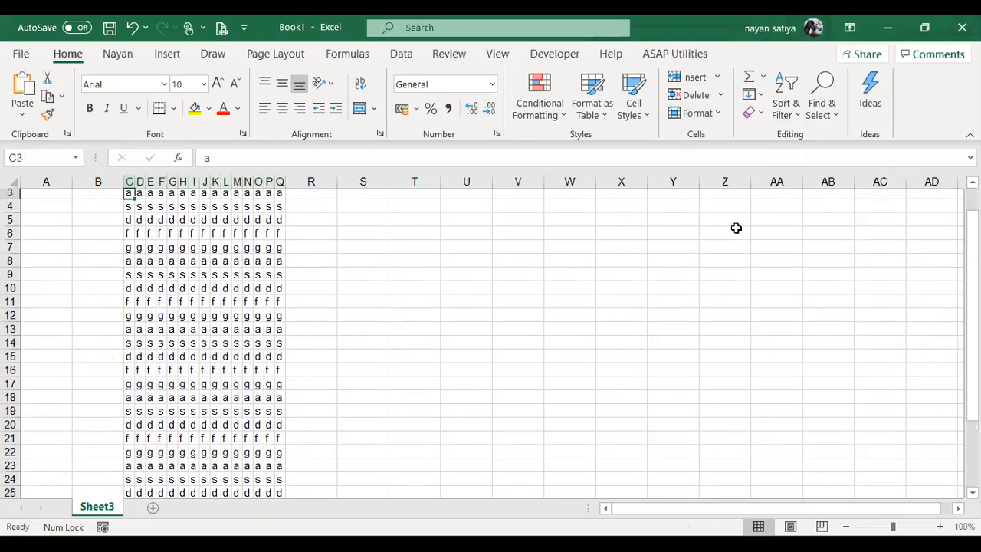
{"action": "key", "text": "Right"}
{"action": "key", "text": "Up"}
{"action": "key", "text": "Up"}
{"action": "key", "text": "Down"}
{"action": "key", "text": "Down"}
{"action": "key", "text": "Left"}
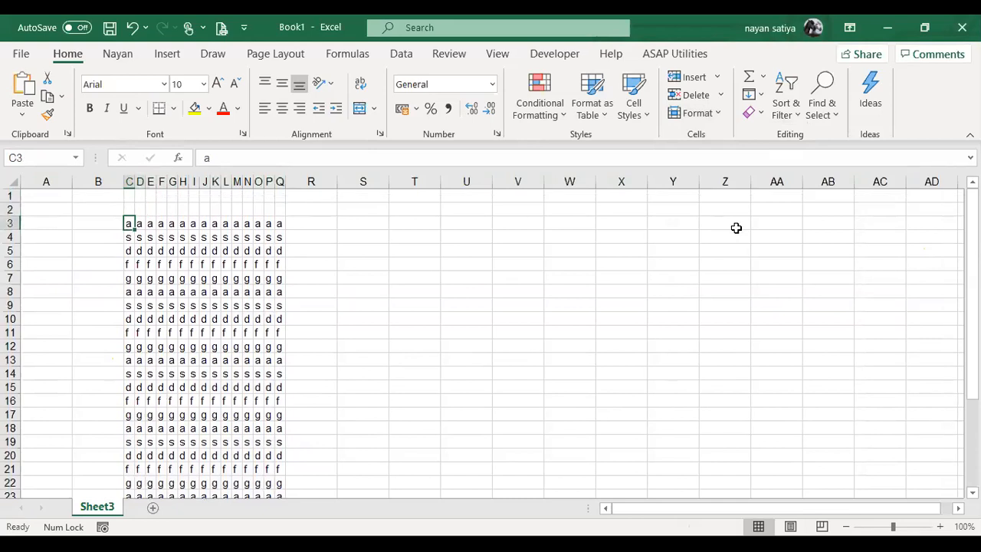
Enter a person's first name in cell F3 and check how the entry fits the column.
{"action": "key", "text": "Right"}
{"action": "key", "text": "Right"}
{"action": "key", "text": "Right"}
{"action": "type", "text": "Nayan"}
{"action": "key", "text": "Return"}
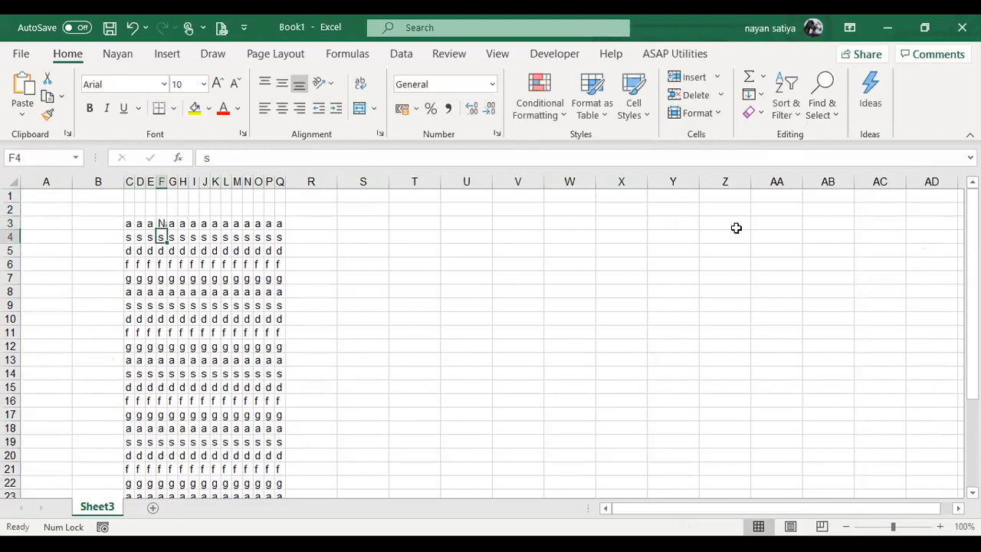
{"action": "key", "text": "Up"}
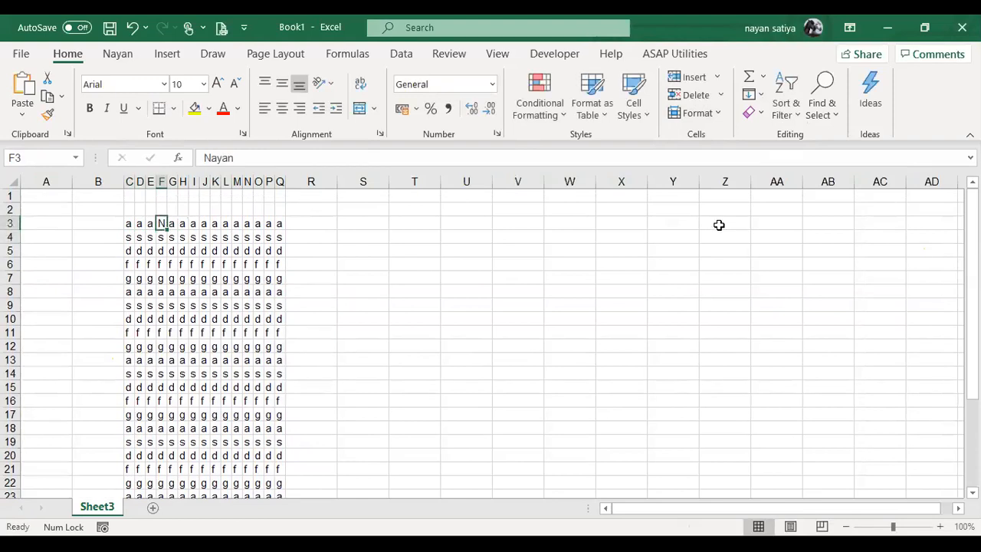
Reapply AutoFit Column Width to columns C through Q and check the name in F3.
{"action": "left_click", "coordinate": [130, 181]}
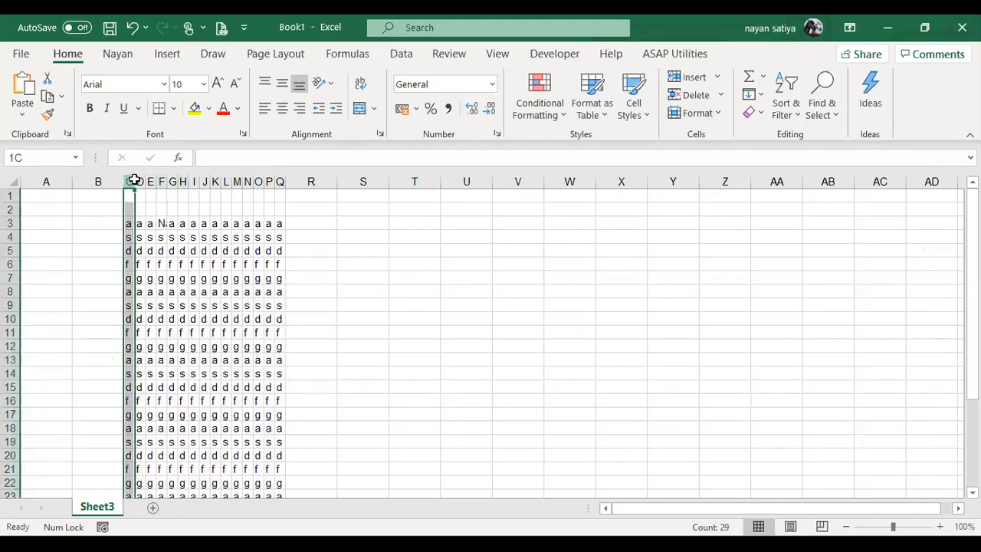
{"action": "left_click_drag", "start_coordinate": [134, 180], "coordinate": [279, 181]}
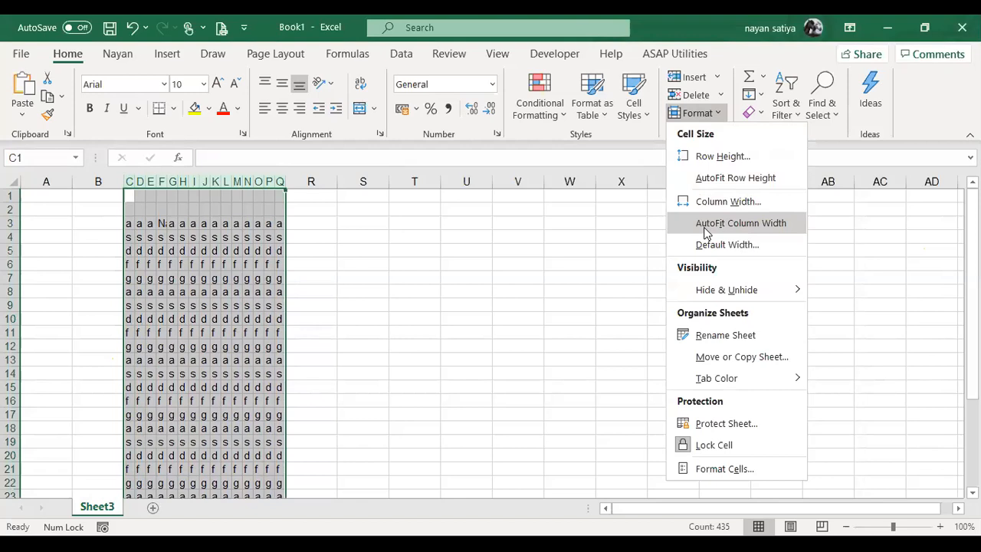
{"action": "left_click", "coordinate": [706, 224]}
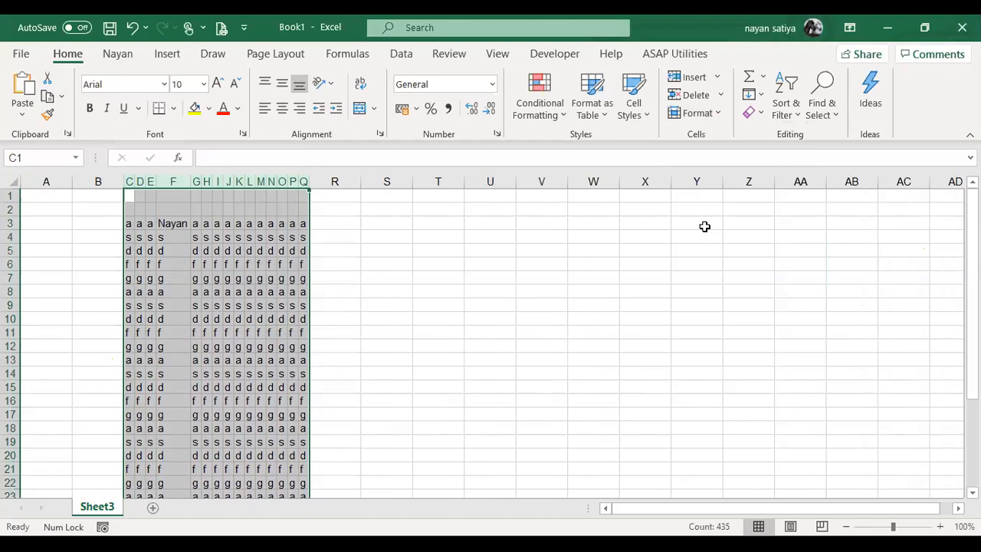
{"action": "key", "text": "Down"}
{"action": "key", "text": "Down"}
{"action": "key", "text": "Right"}
{"action": "key", "text": "Right"}
{"action": "key", "text": "Right"}
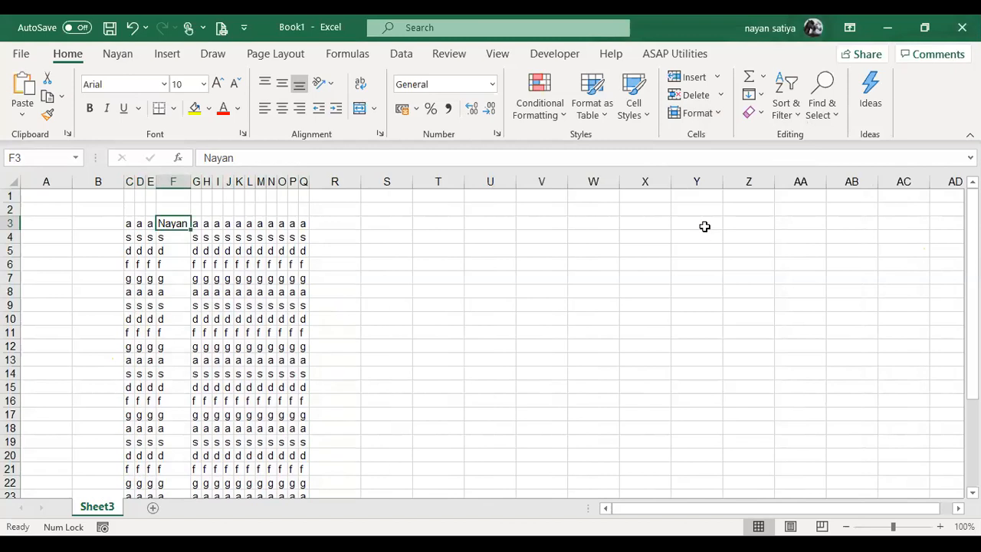
Examine the fitted columns by moving through the data down to K31 and back up to K1.
{"action": "key", "text": "Left"}
{"action": "key", "text": "Left"}
{"action": "key", "text": "Left"}
{"action": "key", "text": "Right"}
{"action": "key", "text": "Right"}
{"action": "key", "text": "Right"}
{"action": "key", "text": "Right"}
{"action": "key", "text": "Right"}
{"action": "key", "text": "Right"}
{"action": "key", "text": "Right"}
{"action": "key", "text": "Right"}
{"action": "key", "text": "Down"}
{"action": "key", "text": "Down"}
{"action": "key", "text": "Down"}
{"action": "key", "text": "Down"}
{"action": "key", "text": "Down"}
{"action": "key", "text": "Down"}
{"action": "key", "text": "Down"}
{"action": "key", "text": "Down"}
{"action": "key", "text": "Down"}
{"action": "key", "text": "Down"}
{"action": "key", "text": "Down"}
{"action": "key", "text": "Down"}
{"action": "key", "text": "Down"}
{"action": "key", "text": "Down"}
{"action": "key", "text": "Down"}
{"action": "key", "text": "Down"}
{"action": "key", "text": "Down"}
{"action": "key", "text": "Down"}
{"action": "key", "text": "Down"}
{"action": "key", "text": "Down"}
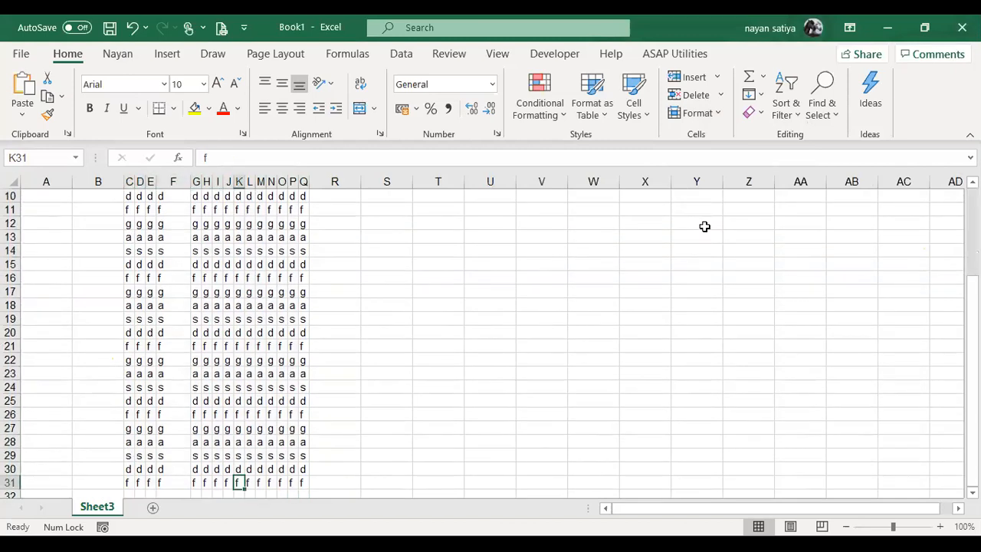
{"action": "key", "text": "Up"}
{"action": "key", "text": "Up"}
{"action": "key", "text": "Up"}
{"action": "key", "text": "Up"}
{"action": "key", "text": "Up"}
{"action": "key", "text": "Up"}
{"action": "key", "text": "Up"}
{"action": "key", "text": "Up"}
{"action": "key", "text": "Up"}
{"action": "key", "text": "Up"}
{"action": "key", "text": "Up"}
{"action": "key", "text": "Up"}
{"action": "key", "text": "Up"}
{"action": "key", "text": "Up"}
{"action": "key", "text": "Up"}
{"action": "key", "text": "Up"}
{"action": "key", "text": "Up"}
{"action": "key", "text": "Up"}
{"action": "key", "text": "Up"}
{"action": "key", "text": "Up"}
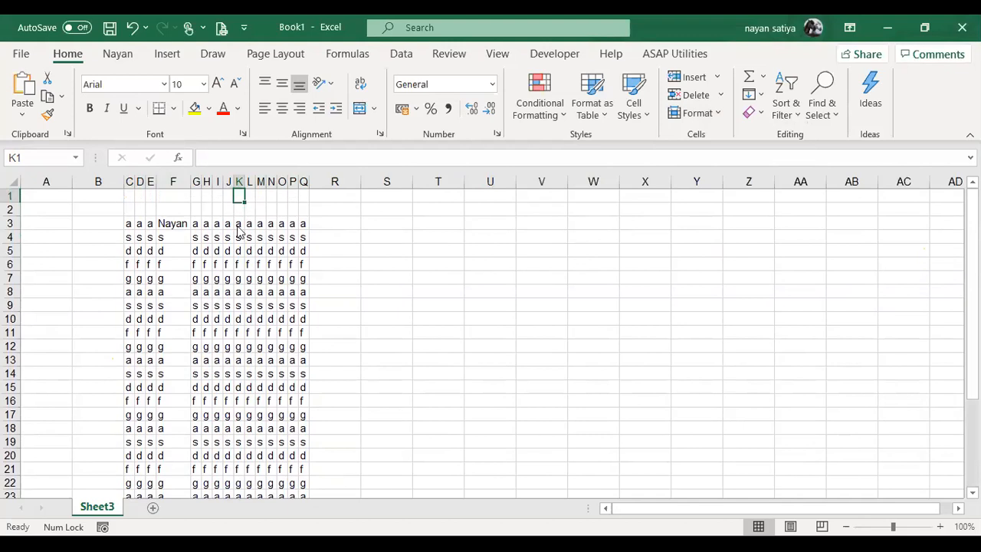
{"action": "key", "text": "alt+F11"}
{"action": "left_click", "coordinate": [184, 231]}
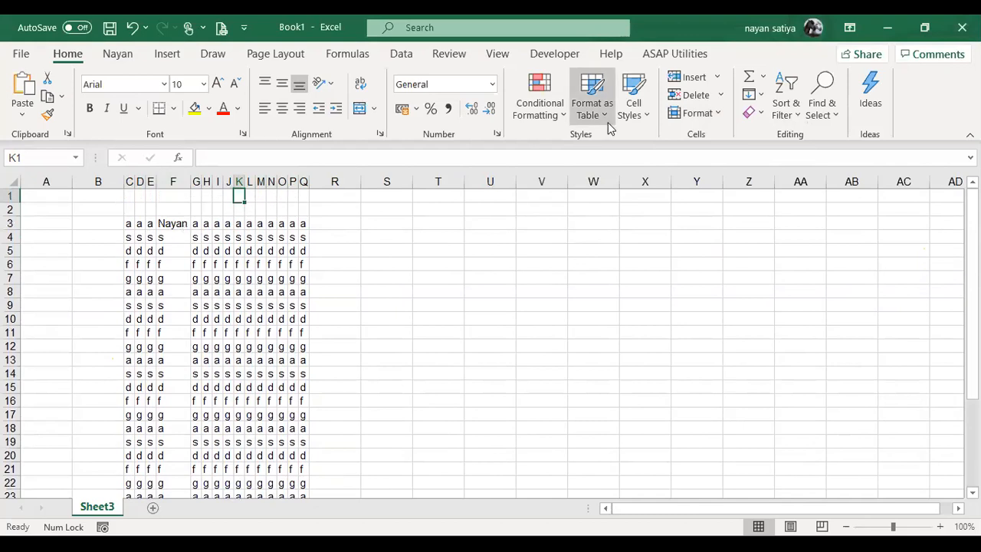
{"action": "key", "text": "alt+F11"}
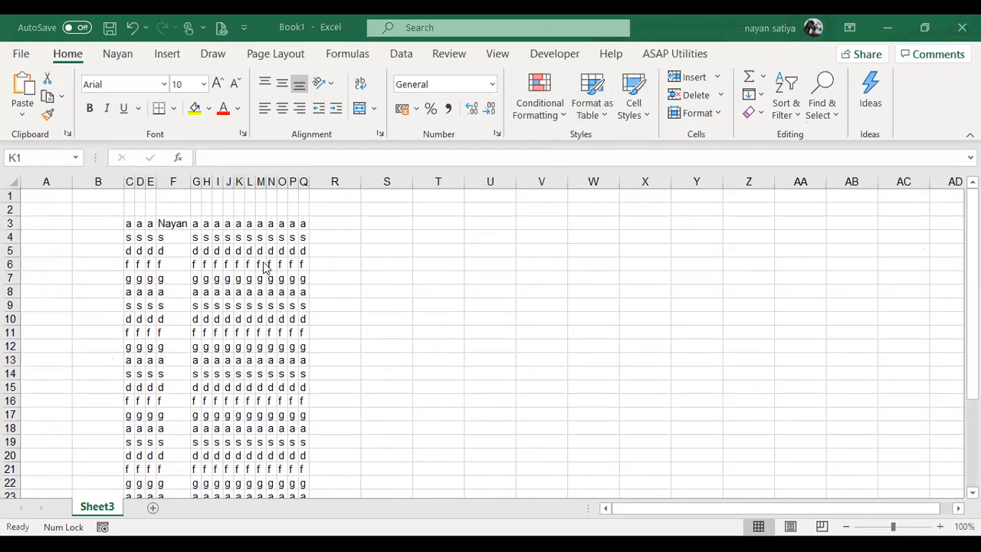
{"action": "left_click", "coordinate": [263, 263]}
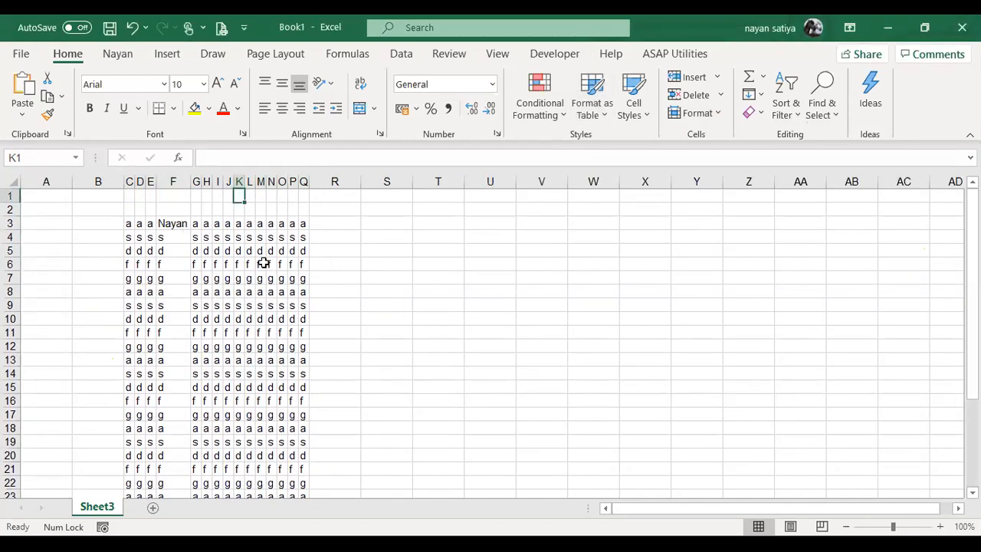
Select the whole data block from C3 to Q31.
{"action": "key", "text": "Down"}
{"action": "key", "text": "Down"}
{"action": "key", "text": "Left"}
{"action": "key", "text": "Left"}
{"action": "key", "text": "Left"}
{"action": "key", "text": "Left"}
{"action": "key", "text": "Left"}
{"action": "key", "text": "Left"}
{"action": "key", "text": "Left"}
{"action": "key", "text": "Left"}
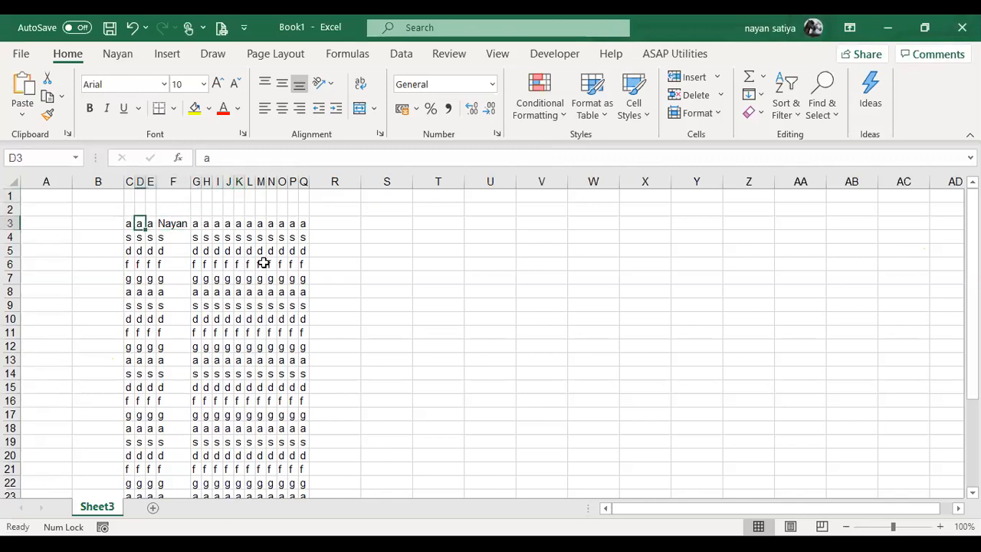
{"action": "key", "text": "ctrl+shift+Right"}
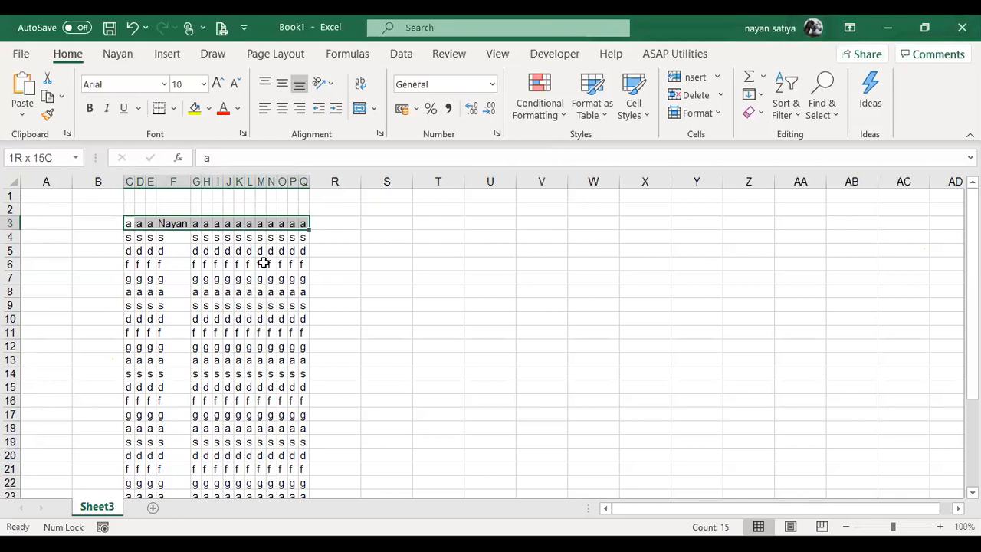
{"action": "key", "text": "ctrl+shift+Down"}
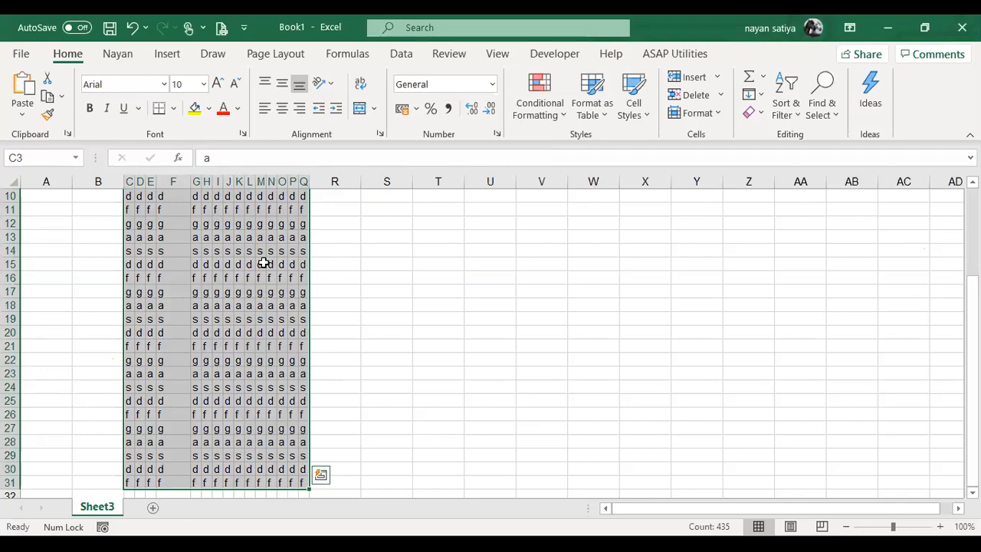
Clear the data block selection and select the empty cells A3:B3 beside the data.
{"action": "key", "text": "Up"}
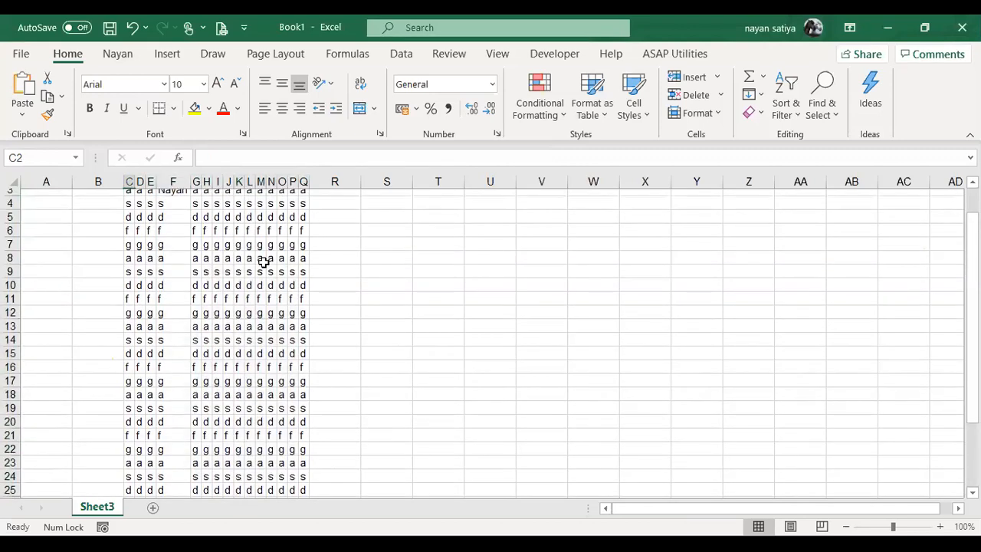
{"action": "key", "text": "Home"}
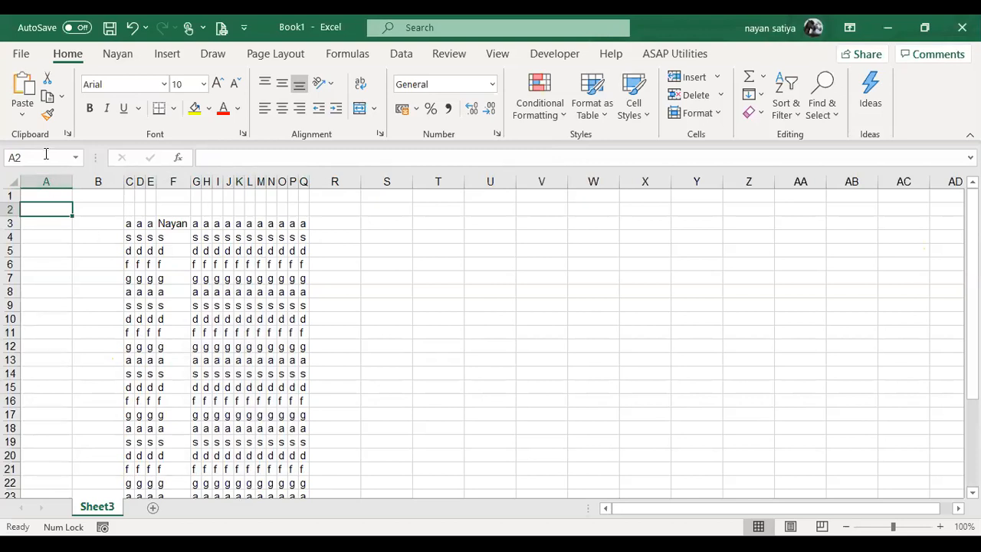
{"action": "left_click", "coordinate": [141, 223]}
{"action": "left_click_drag", "start_coordinate": [37, 223], "coordinate": [105, 229]}
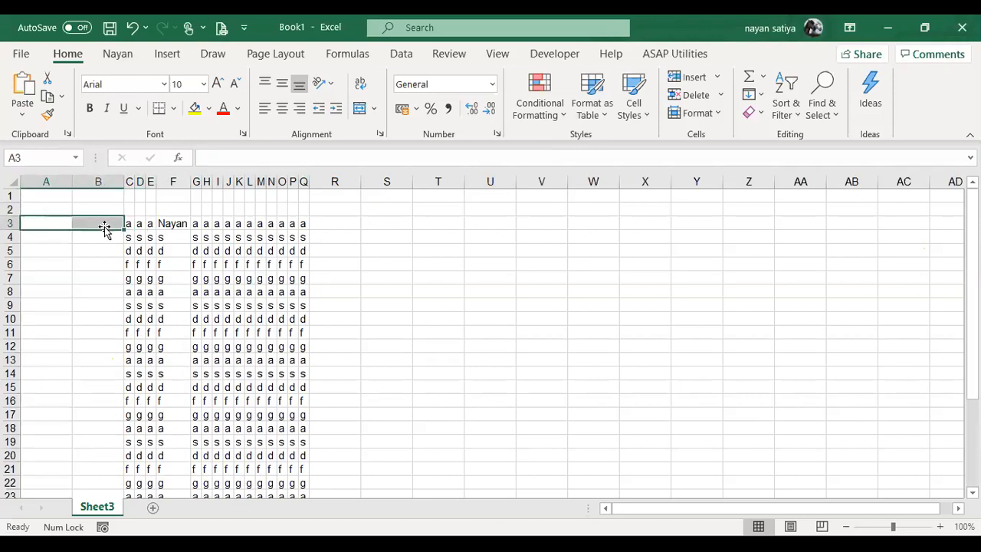
Move along row 5 from column F through the data and out to the empty cell AF5.
{"action": "left_click", "coordinate": [164, 255]}
{"action": "key", "text": "Right"}
{"action": "key", "text": "Right"}
{"action": "key", "text": "Right"}
{"action": "key", "text": "Right"}
{"action": "key", "text": "Right"}
{"action": "key", "text": "Right"}
{"action": "key", "text": "Right"}
{"action": "key", "text": "Right"}
{"action": "key", "text": "Right"}
{"action": "key", "text": "Right"}
{"action": "key", "text": "Right"}
{"action": "key", "text": "Right"}
{"action": "key", "text": "Right"}
{"action": "key", "text": "Right"}
{"action": "key", "text": "Right"}
{"action": "key", "text": "Right"}
{"action": "key", "text": "Right"}
{"action": "key", "text": "Right"}
{"action": "key", "text": "Right"}
{"action": "key", "text": "Right"}
{"action": "key", "text": "Right"}
{"action": "key", "text": "Right"}
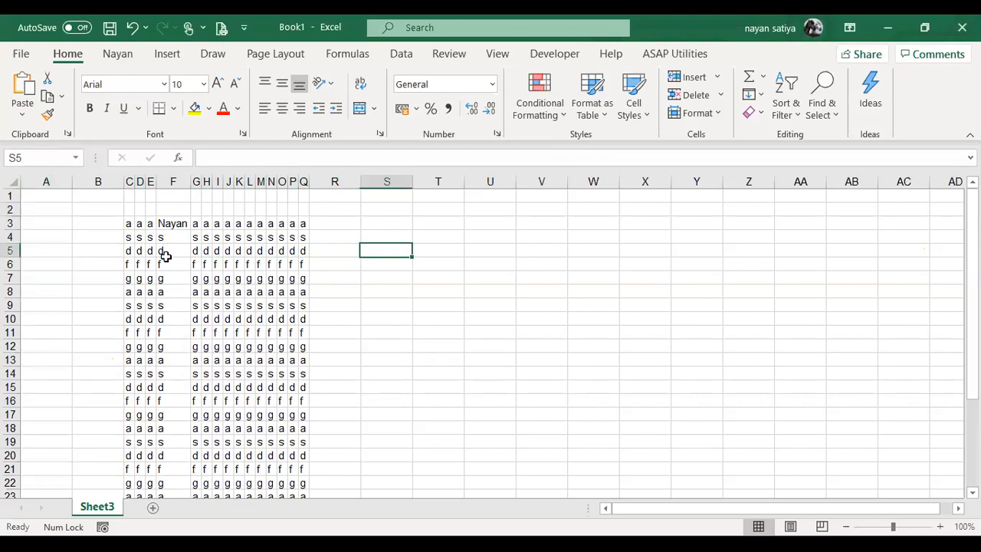
{"action": "key", "text": "Right"}
{"action": "key", "text": "Right"}
{"action": "key", "text": "Right"}
{"action": "key", "text": "Right"}
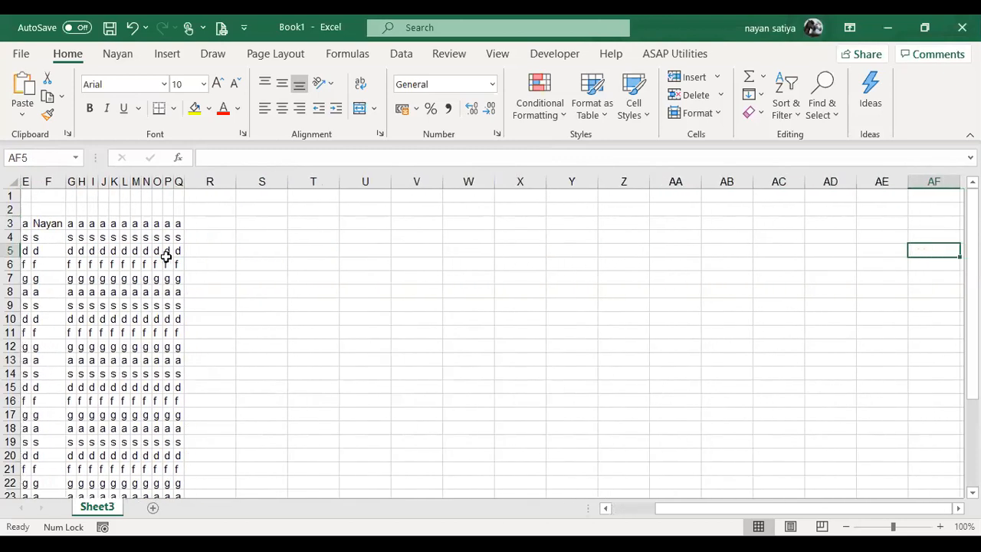
Return to the first data cell C3 and select the entire rows 3 to 31.
{"action": "key", "text": "Left"}
{"action": "key", "text": "ctrl+Left"}
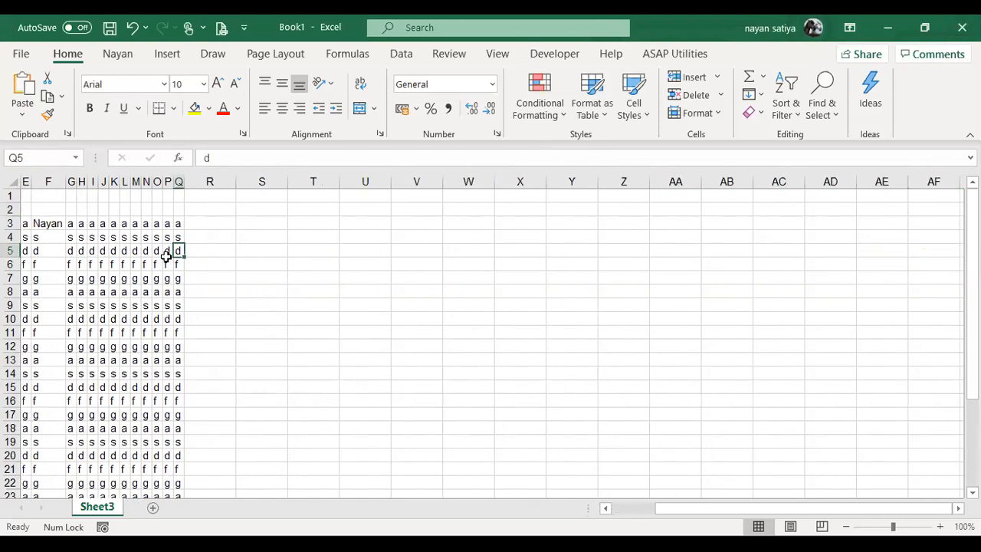
{"action": "key", "text": "ctrl+Left"}
{"action": "key", "text": "ctrl+Left"}
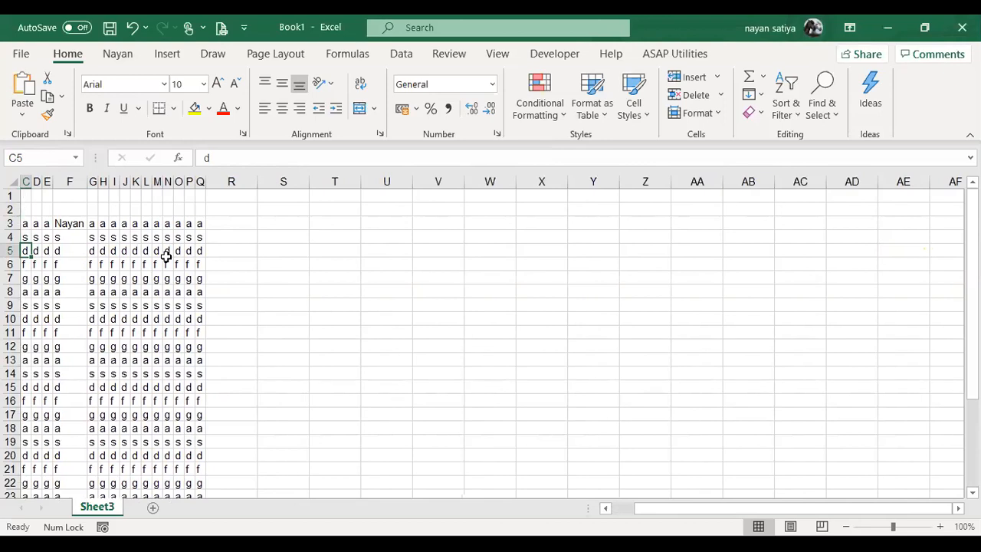
{"action": "key", "text": "ctrl+Up"}
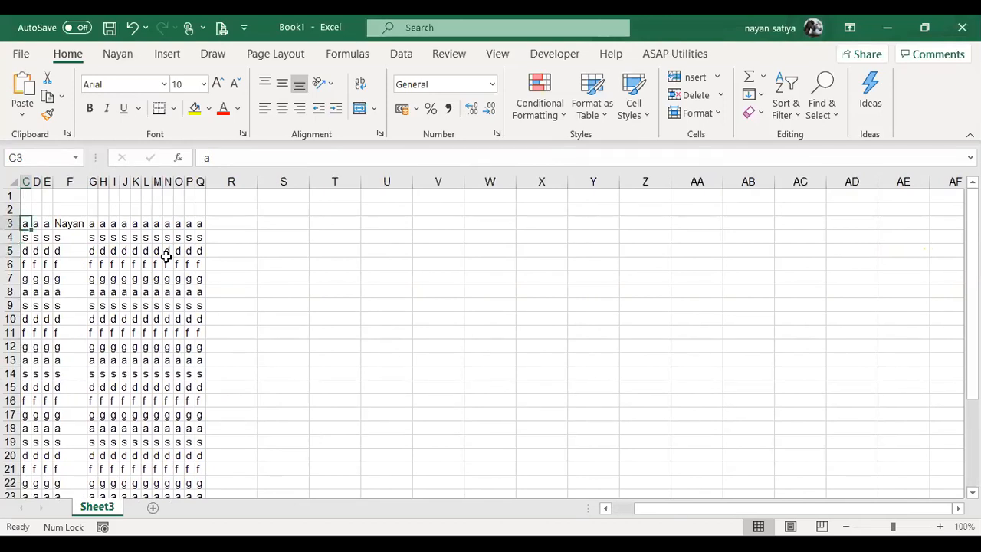
{"action": "key", "text": "shift+space"}
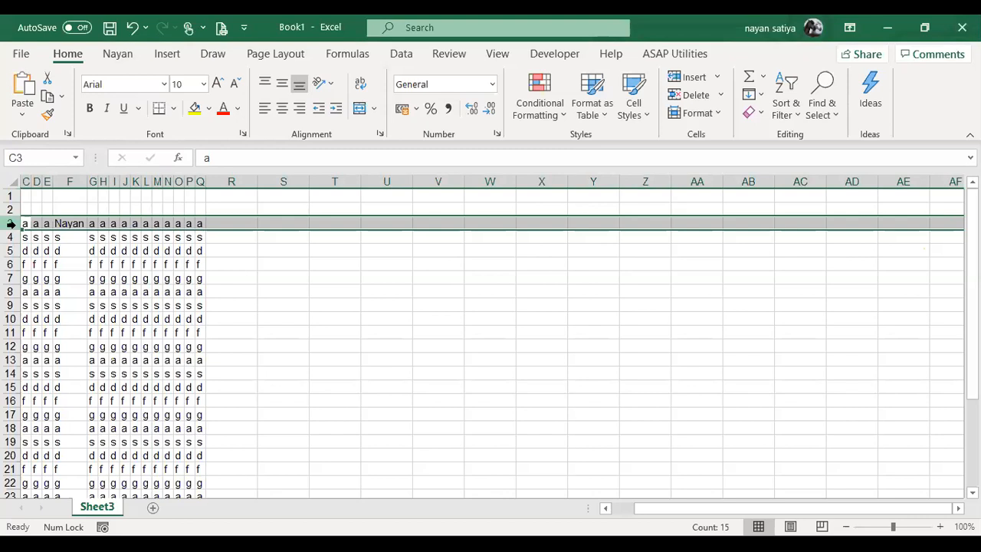
{"action": "key", "text": "ctrl+shift+Down"}
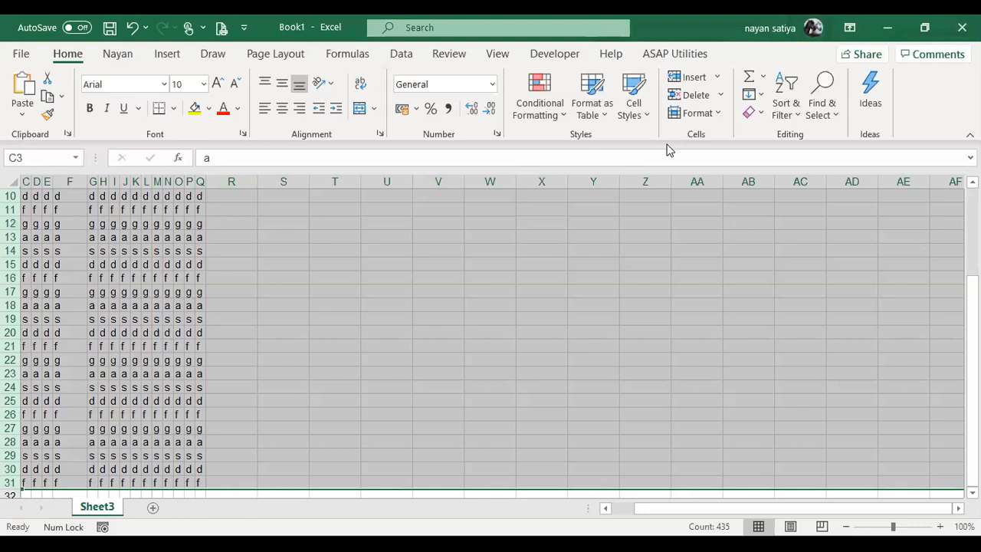
Set the row height of rows 3 to 31 to 20 and check them down to the last data row.
{"action": "left_click", "coordinate": [711, 115]}
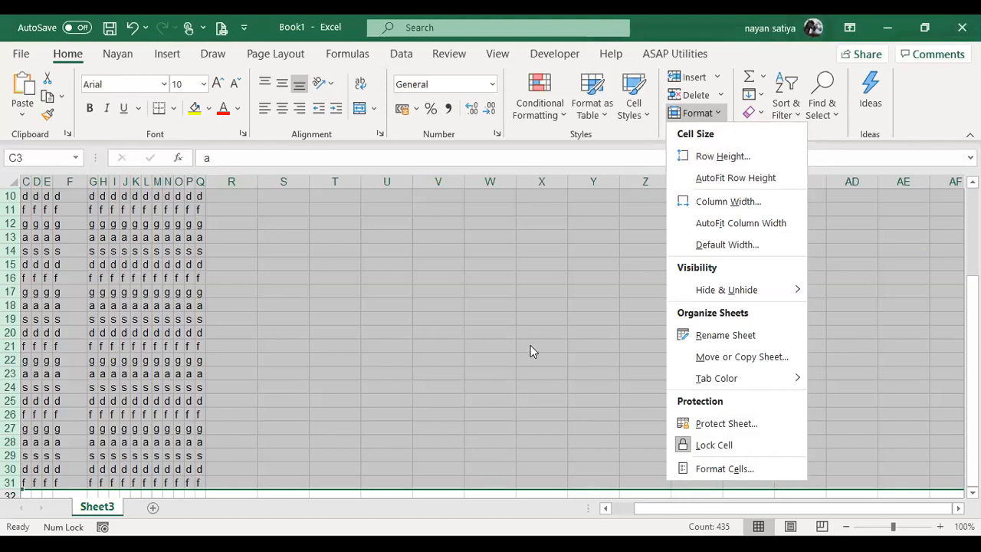
{"action": "left_click", "coordinate": [432, 502]}
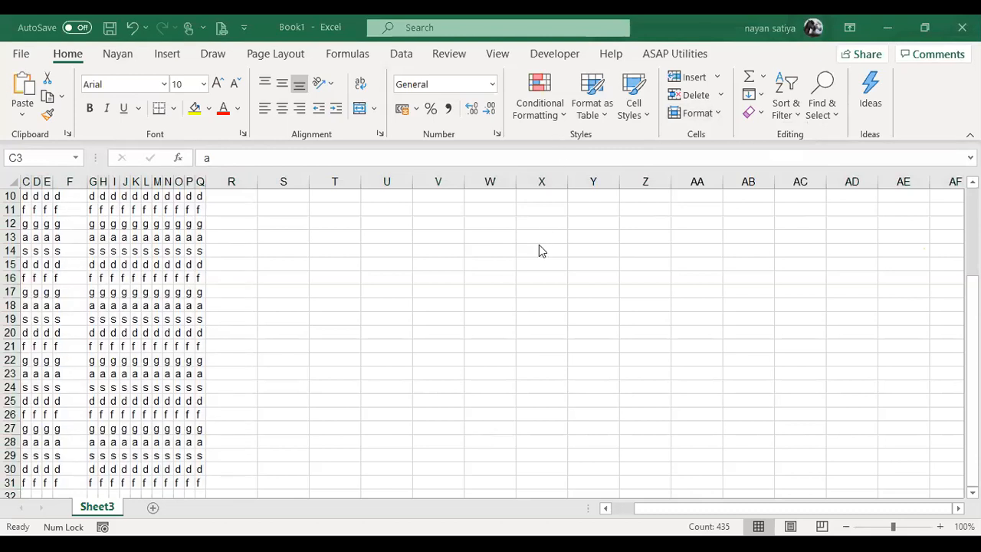
{"action": "left_click", "coordinate": [701, 115]}
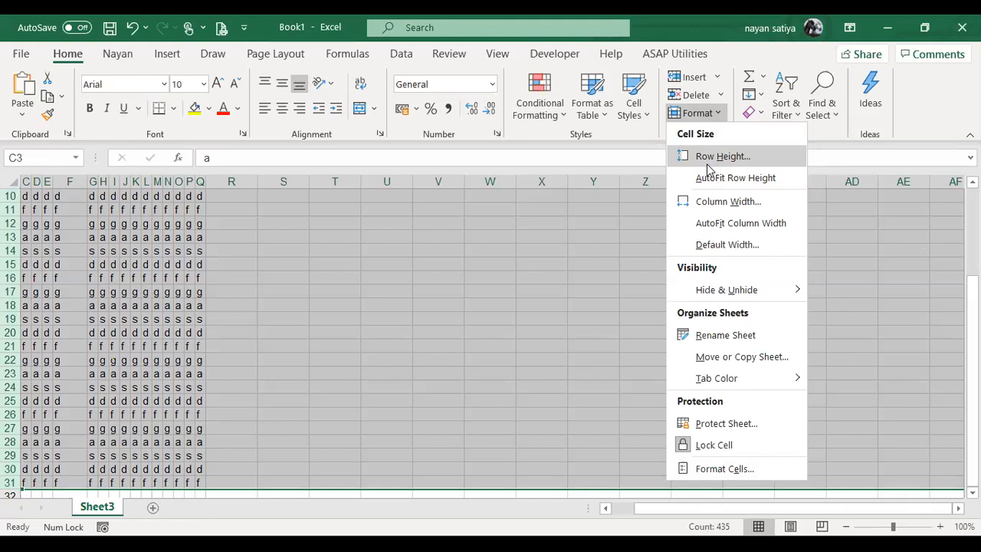
{"action": "left_click", "coordinate": [707, 161]}
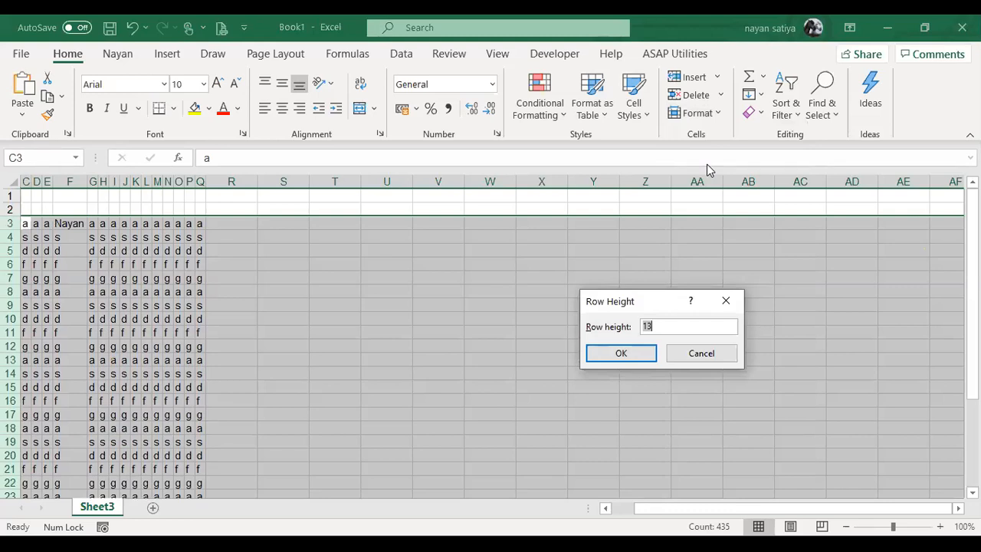
{"action": "type", "text": "20"}
{"action": "key", "text": "Return"}
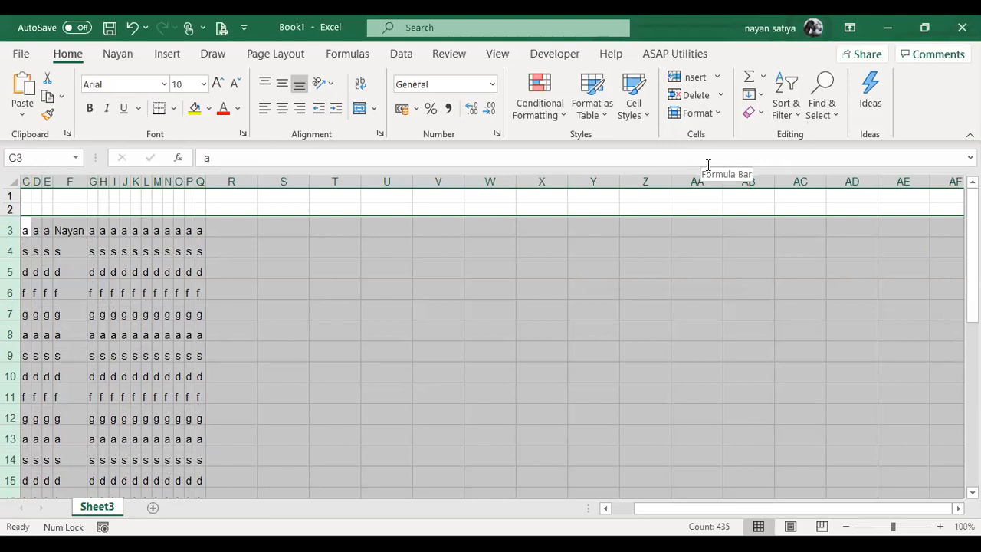
{"action": "scroll", "coordinate": [568, 245], "scroll_direction": "down", "scroll_amount": 10}
{"action": "scroll", "coordinate": [568, 245], "scroll_direction": "up", "scroll_amount": 4}
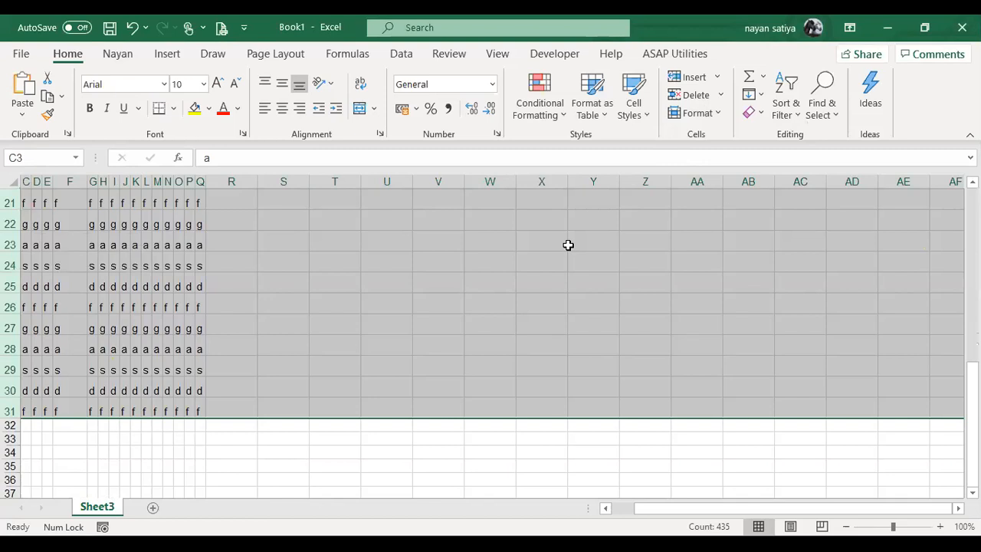
{"action": "scroll", "coordinate": [568, 245], "scroll_direction": "up", "scroll_amount": 7}
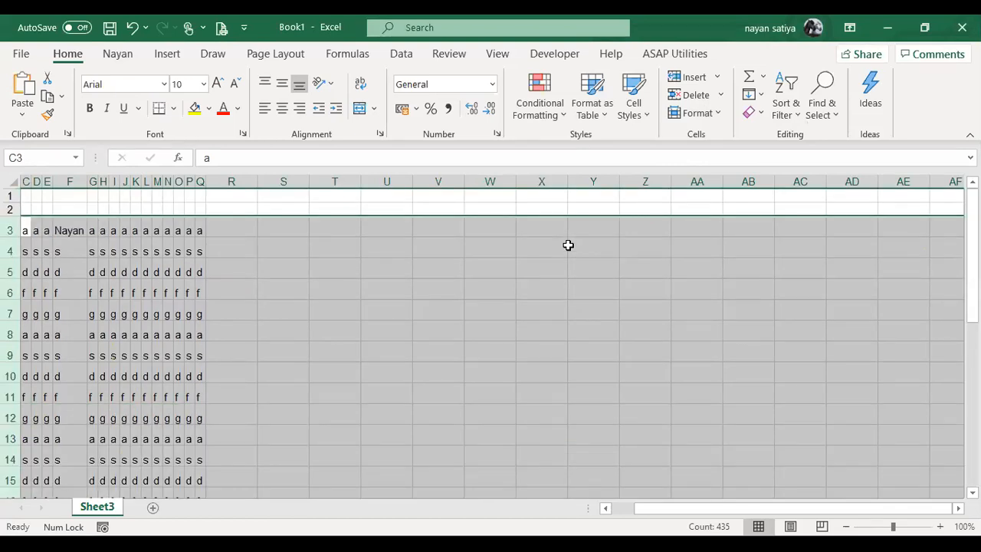
Clear the row selection, move along row 3 to Q3 and select the row's data back to C3.
{"action": "key", "text": "Up"}
{"action": "key", "text": "Down"}
{"action": "key", "text": "Right"}
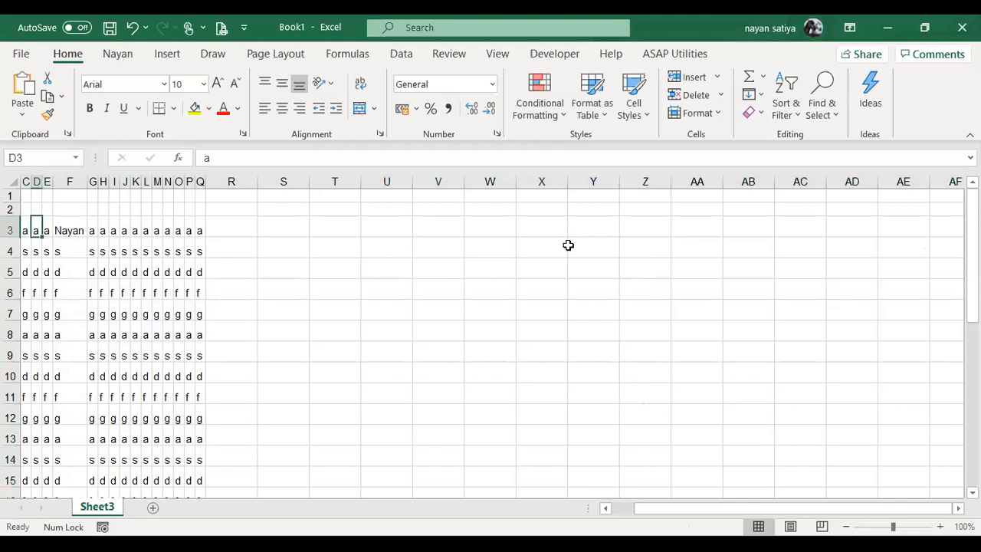
{"action": "key", "text": "Right"}
{"action": "key", "text": "Right"}
{"action": "key", "text": "Right"}
{"action": "key", "text": "Right"}
{"action": "key", "text": "Right"}
{"action": "key", "text": "Right"}
{"action": "key", "text": "Right"}
{"action": "key", "text": "Right"}
{"action": "key", "text": "Right"}
{"action": "key", "text": "Right"}
{"action": "key", "text": "Right"}
{"action": "key", "text": "Right"}
{"action": "key", "text": "Right"}
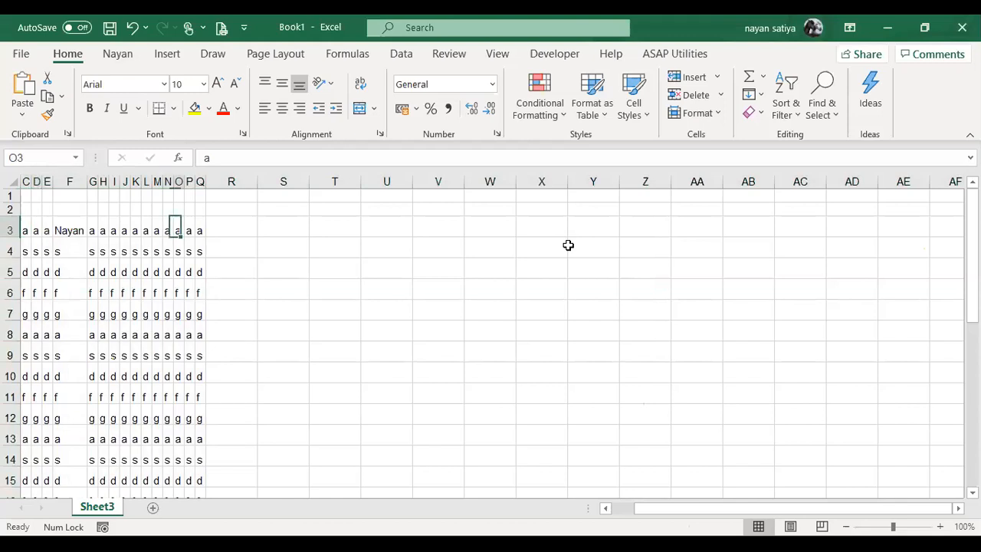
{"action": "key", "text": "shift+Left"}
{"action": "key", "text": "shift+Left"}
{"action": "key", "text": "shift+Left"}
{"action": "key", "text": "shift+Left"}
{"action": "key", "text": "shift+Left"}
{"action": "key", "text": "shift+Left"}
{"action": "key", "text": "shift+Left"}
{"action": "key", "text": "shift+Left"}
{"action": "key", "text": "shift+Left"}
{"action": "key", "text": "shift+Left"}
{"action": "key", "text": "shift+Left"}
{"action": "key", "text": "shift+Left"}
{"action": "key", "text": "shift+Left"}
{"action": "key", "text": "shift+Left"}
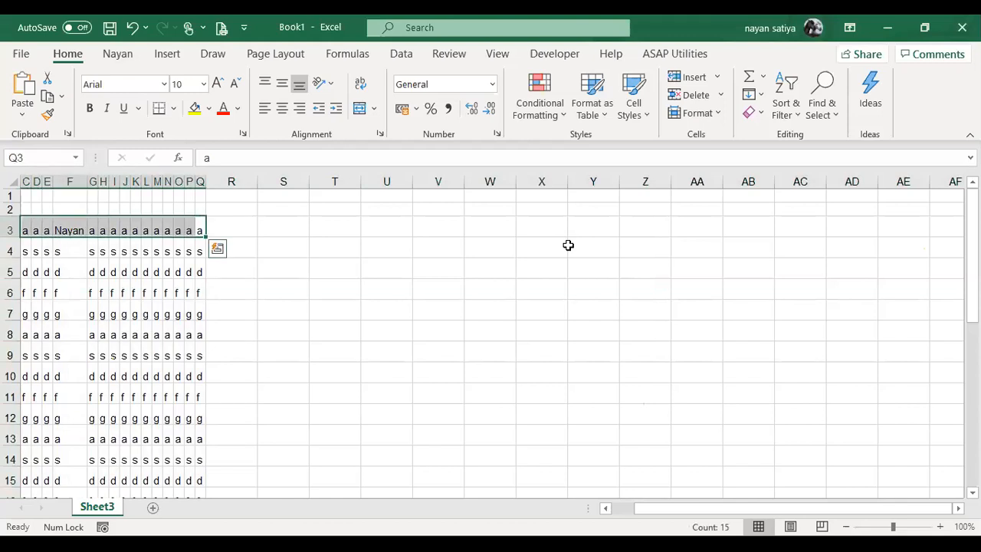
Select the whole data block from C3 to Q31, starting at C3.
{"action": "key", "text": "ctrl+Left"}
{"action": "key", "text": "shift+Right"}
{"action": "key", "text": "shift+Left"}
{"action": "key", "text": "ctrl+shift+Right"}
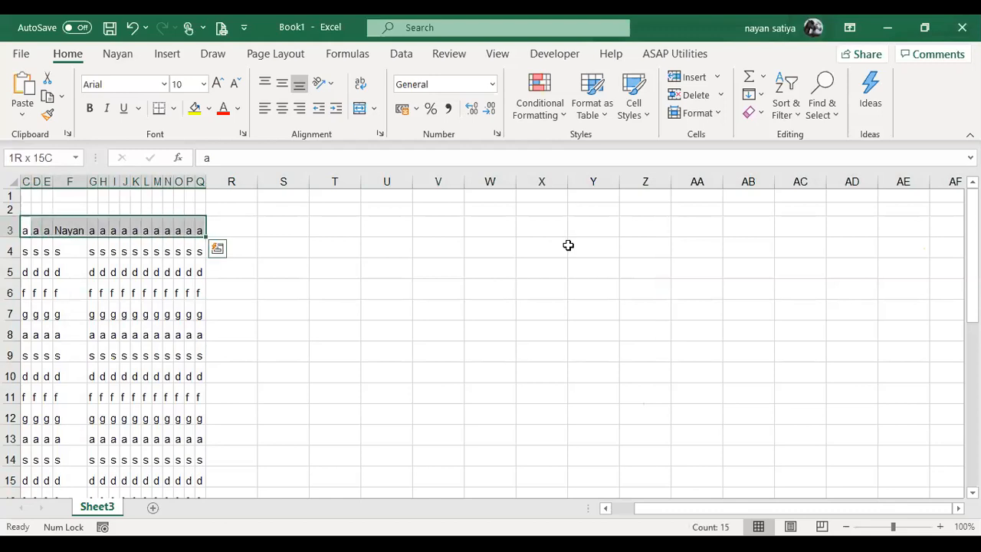
{"action": "key", "text": "ctrl+shift+Down"}
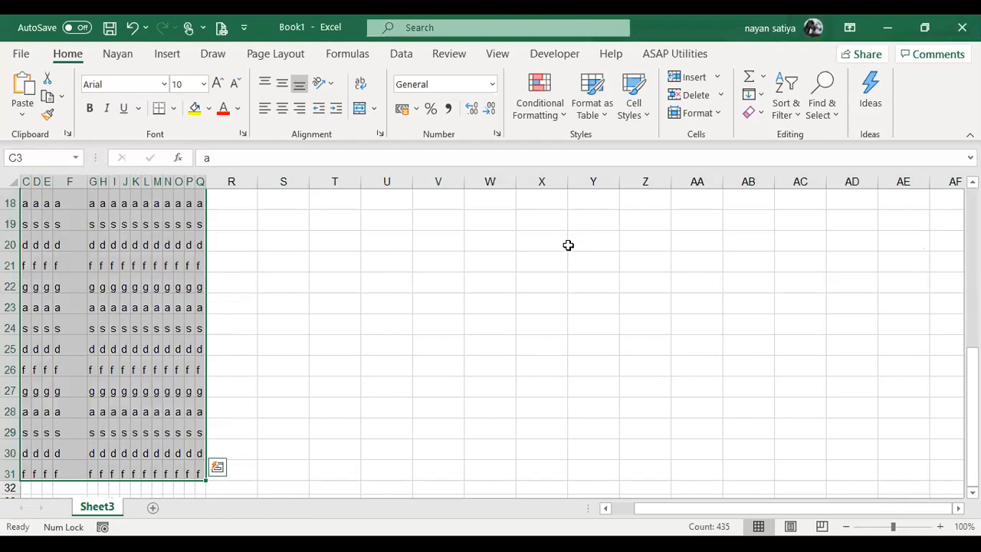
Set the column width of columns C through Q to 15.
{"action": "left_click", "coordinate": [719, 114]}
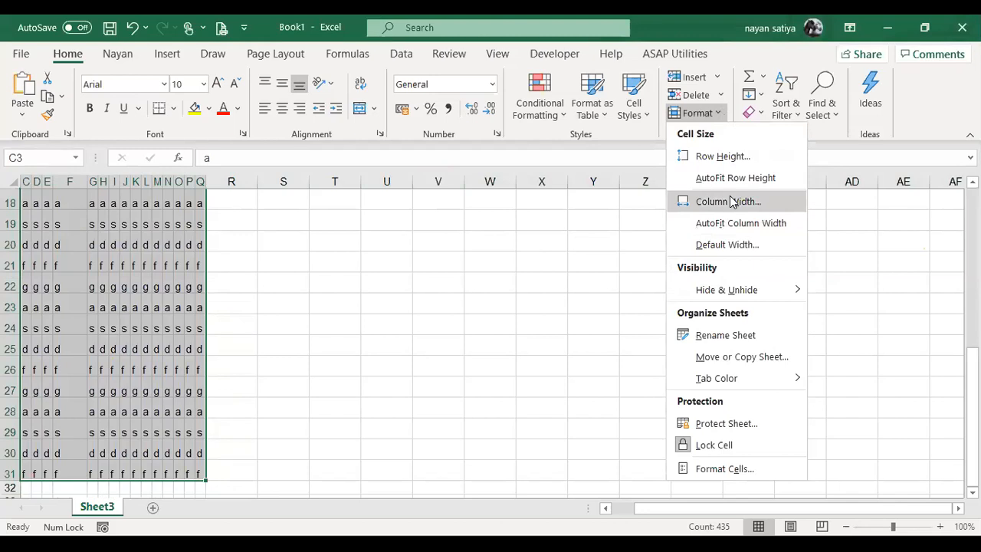
{"action": "left_click", "coordinate": [728, 201]}
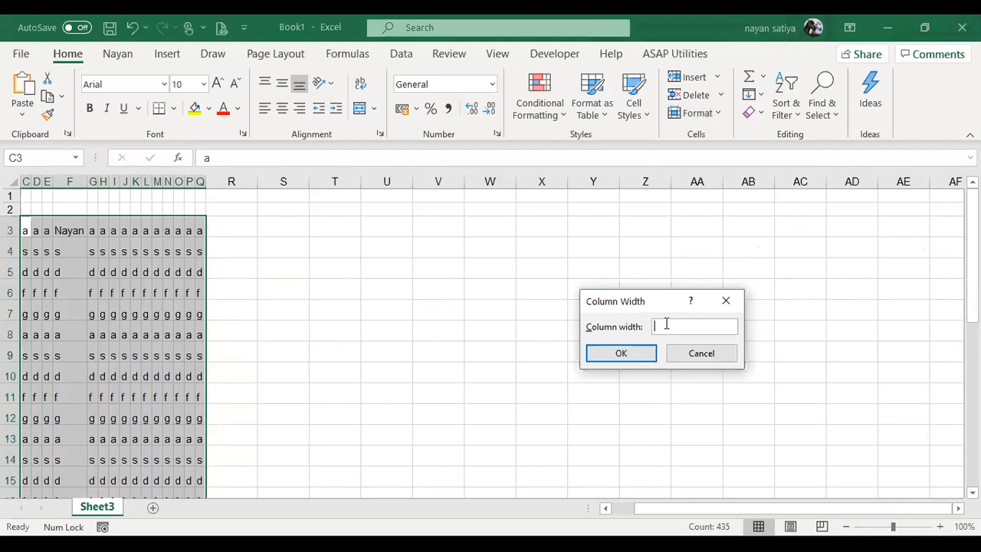
{"action": "type", "text": "15"}
{"action": "key", "text": "Return"}
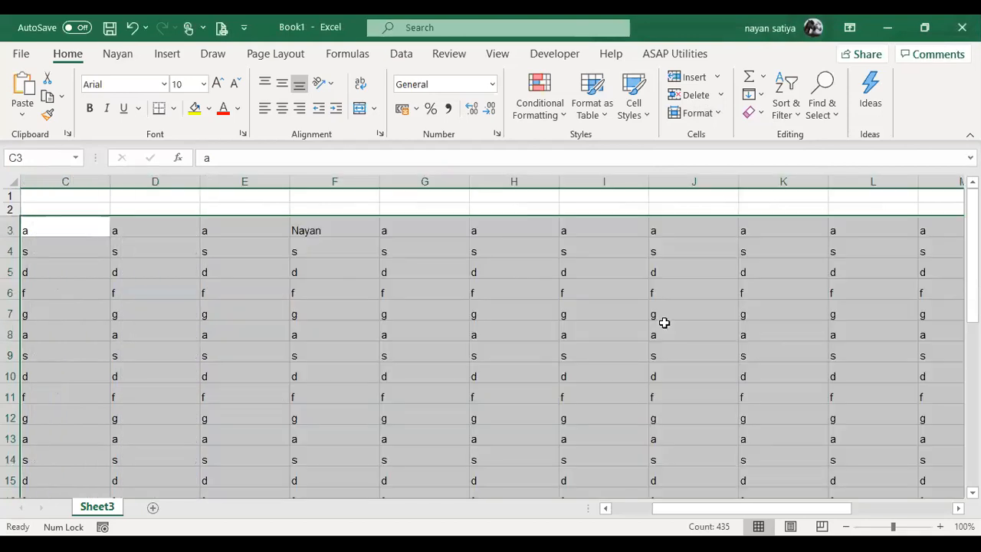
Accept 8.38 as the sheet's standard column width and clear the block selection by selecting G7.
{"action": "left_click", "coordinate": [702, 117]}
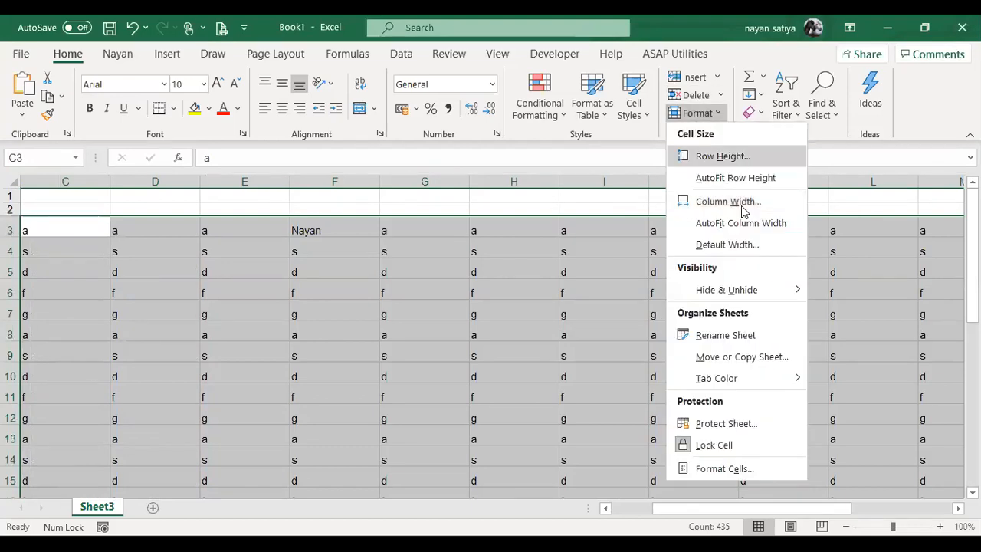
{"action": "left_click", "coordinate": [746, 244]}
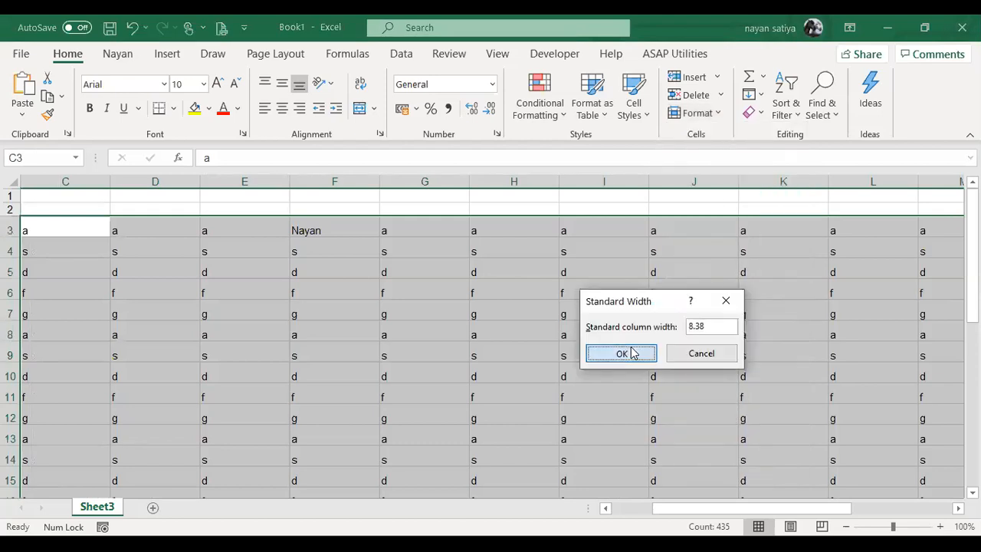
{"action": "left_click", "coordinate": [631, 351]}
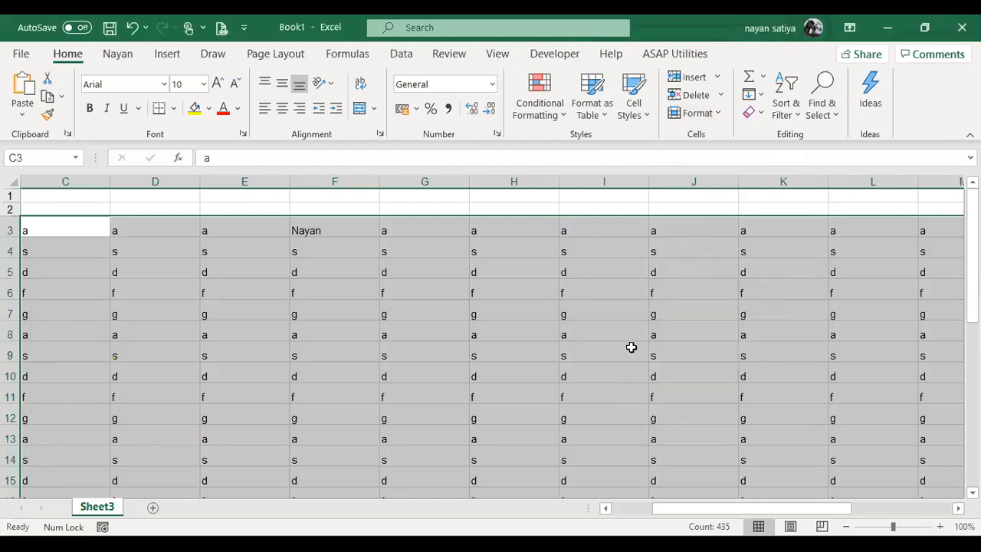
{"action": "left_click", "coordinate": [436, 313]}
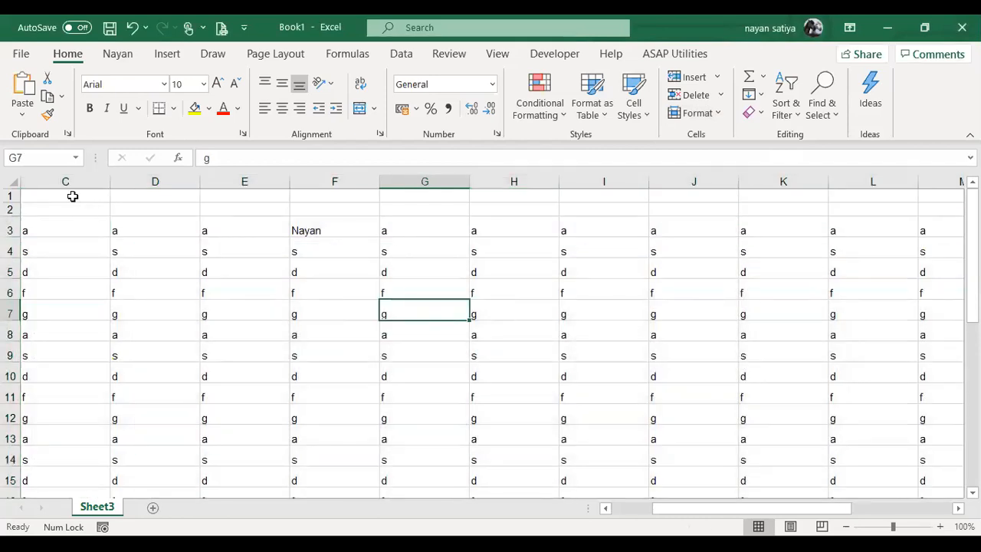
Go back to the beginning of the sheet and move along row 1 to C1.
{"action": "left_click", "coordinate": [61, 176]}
{"action": "key", "text": "ctrl+Home"}
{"action": "key", "text": "Right"}
{"action": "key", "text": "Right"}
{"action": "key", "text": "Left"}
{"action": "key", "text": "Right"}
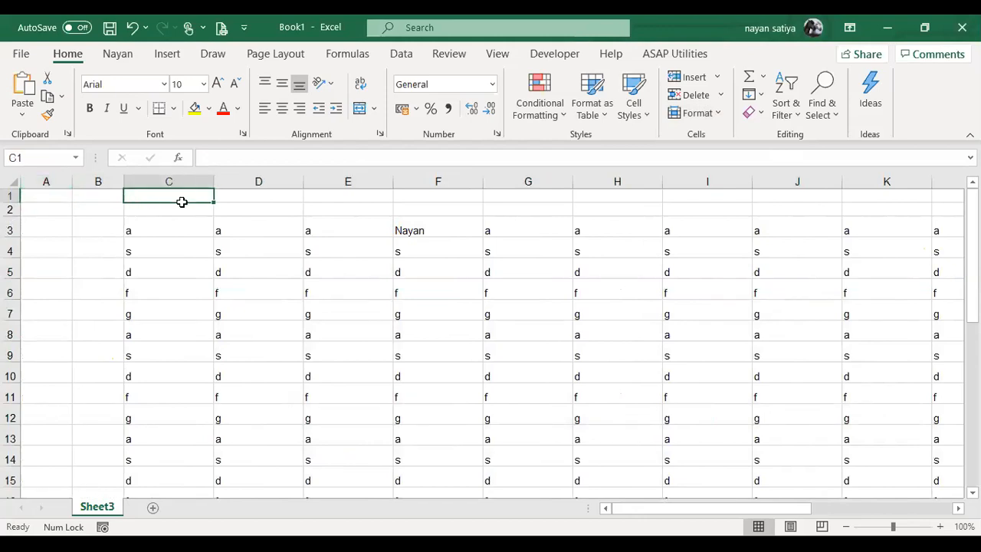
Hide column G.
{"action": "left_click", "coordinate": [716, 115]}
{"action": "left_click", "coordinate": [304, 356]}
{"action": "left_click", "coordinate": [505, 177]}
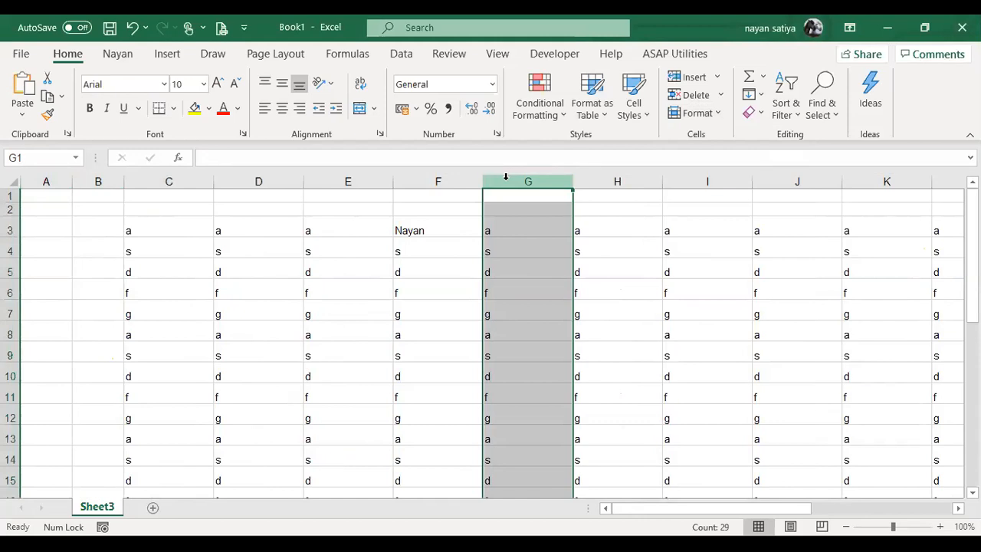
{"action": "right_click", "coordinate": [506, 177]}
{"action": "left_click", "coordinate": [573, 423]}
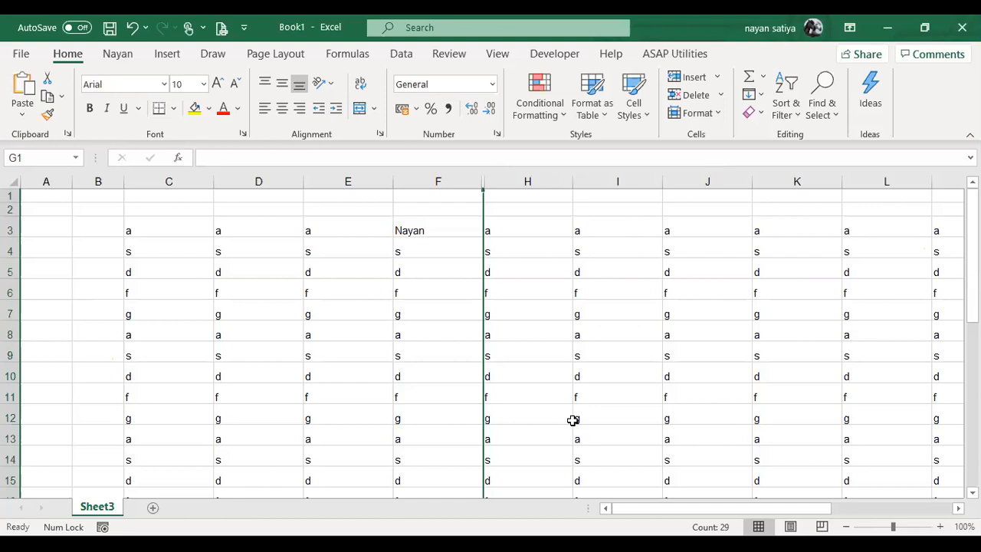
Hide row 7 and clear the row selection by selecting E16.
{"action": "left_click", "coordinate": [11, 312]}
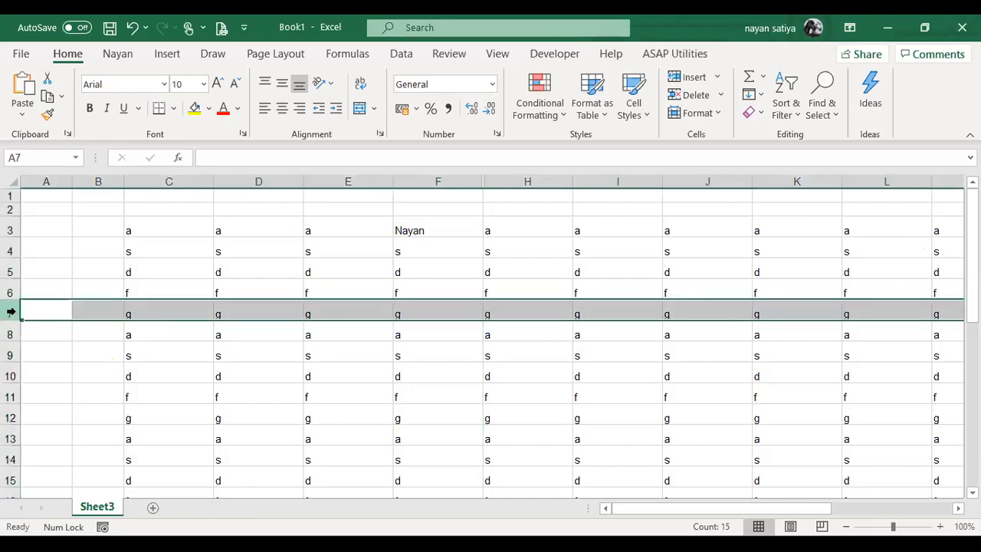
{"action": "right_click", "coordinate": [11, 312]}
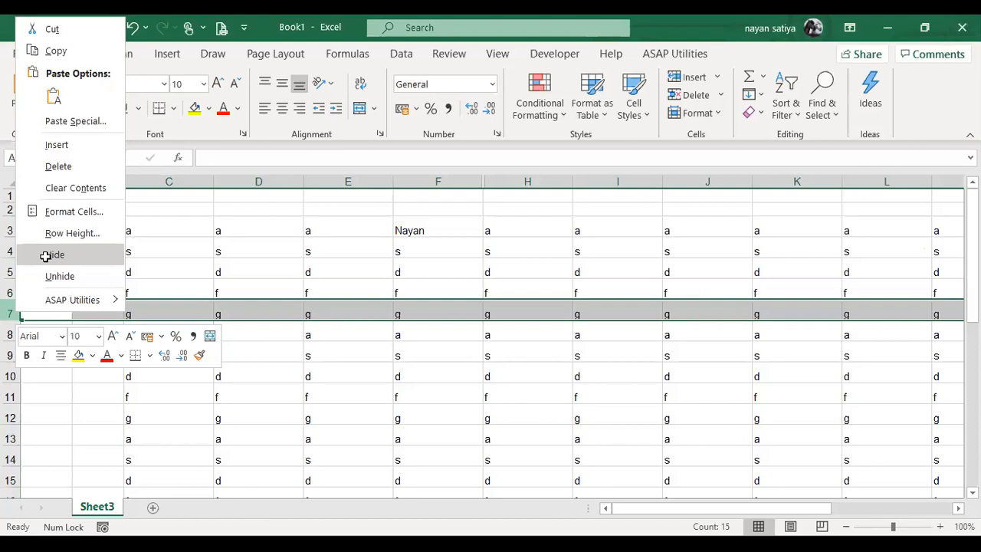
{"action": "left_click", "coordinate": [52, 255]}
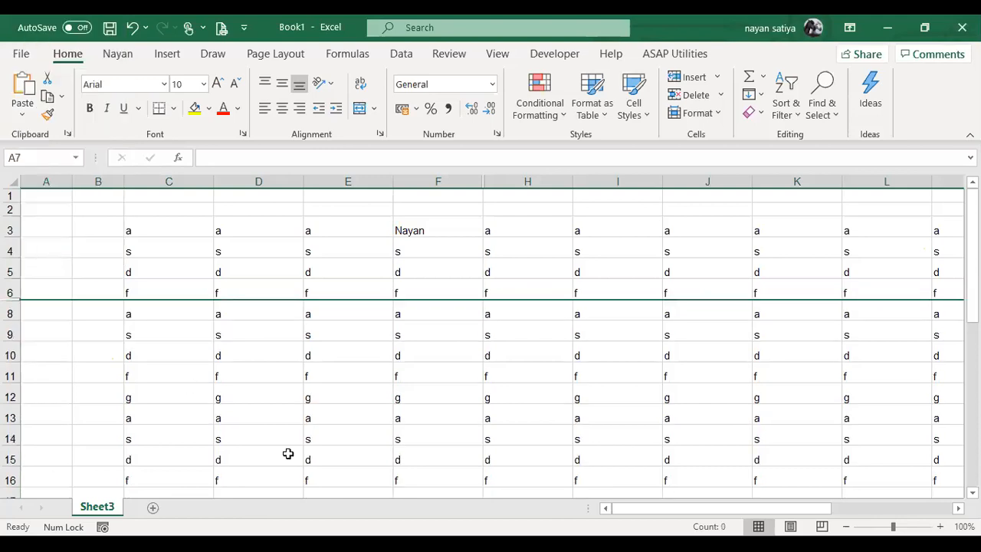
{"action": "left_click", "coordinate": [364, 476]}
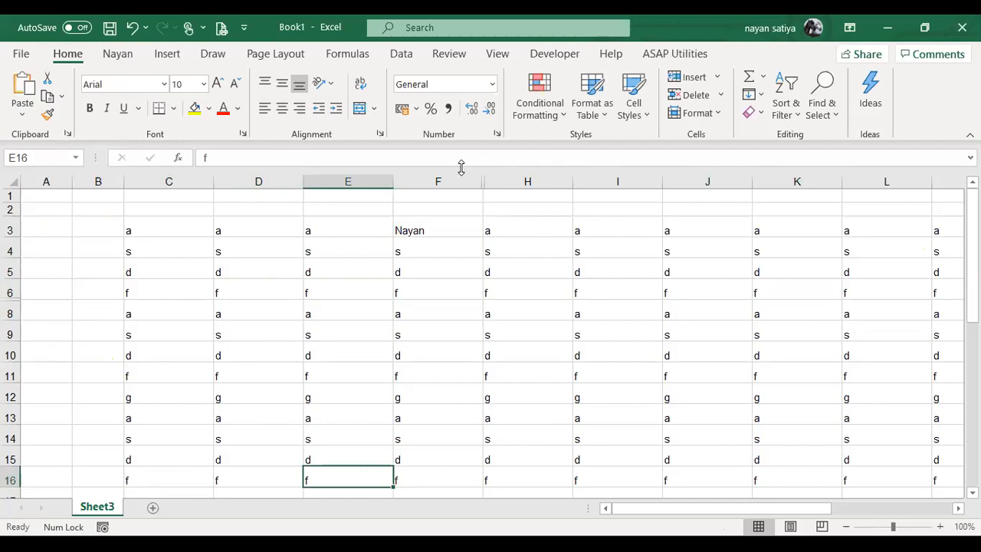
Select columns F through H around the hidden column G, and clear that selection by selecting H5.
{"action": "left_click_drag", "start_coordinate": [457, 175], "coordinate": [489, 178]}
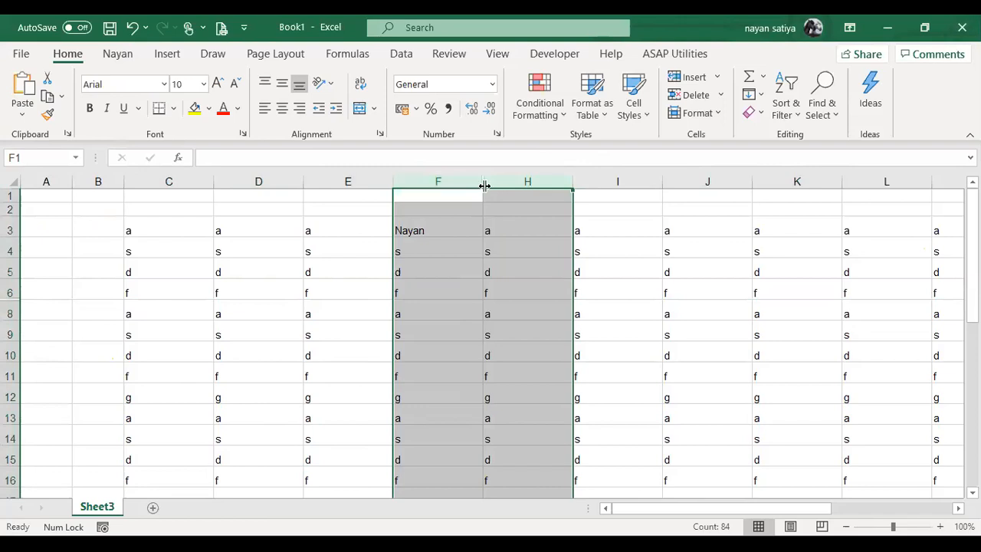
{"action": "left_click", "coordinate": [518, 266]}
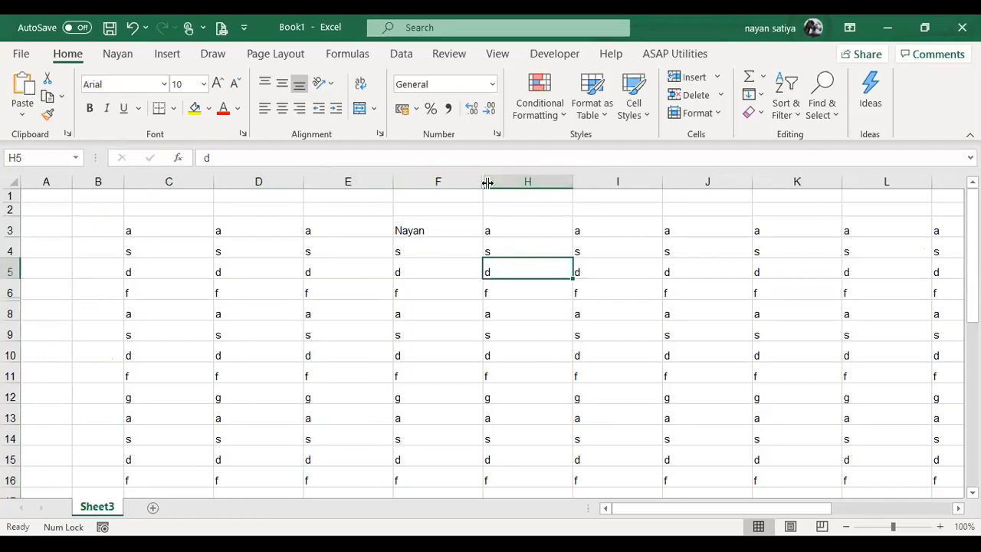
Reveal hidden column G by widening it from the boundary between columns F and H, and undo that change.
{"action": "left_click_drag", "start_coordinate": [485, 182], "coordinate": [488, 182]}
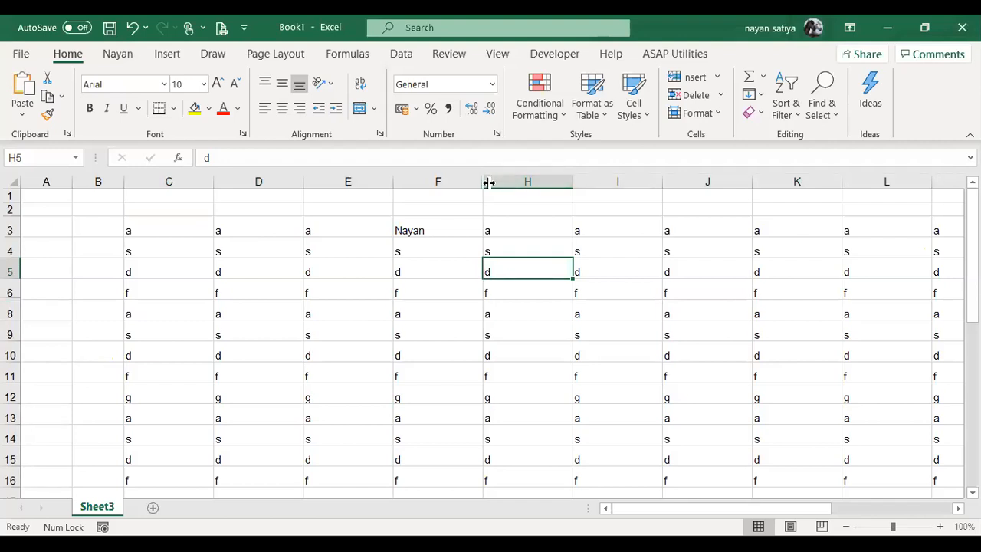
{"action": "left_click_drag", "start_coordinate": [488, 183], "coordinate": [606, 187]}
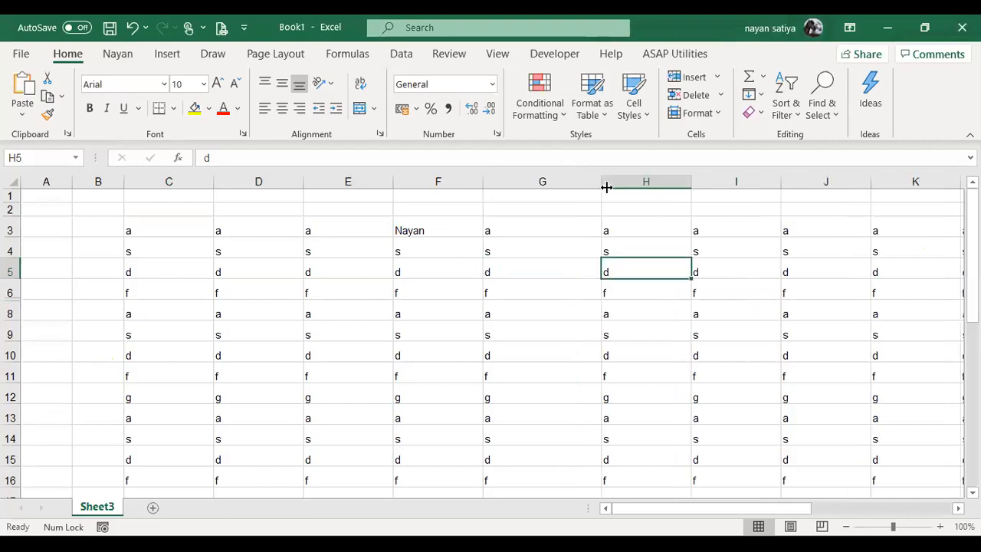
{"action": "key", "text": "ctrl+z"}
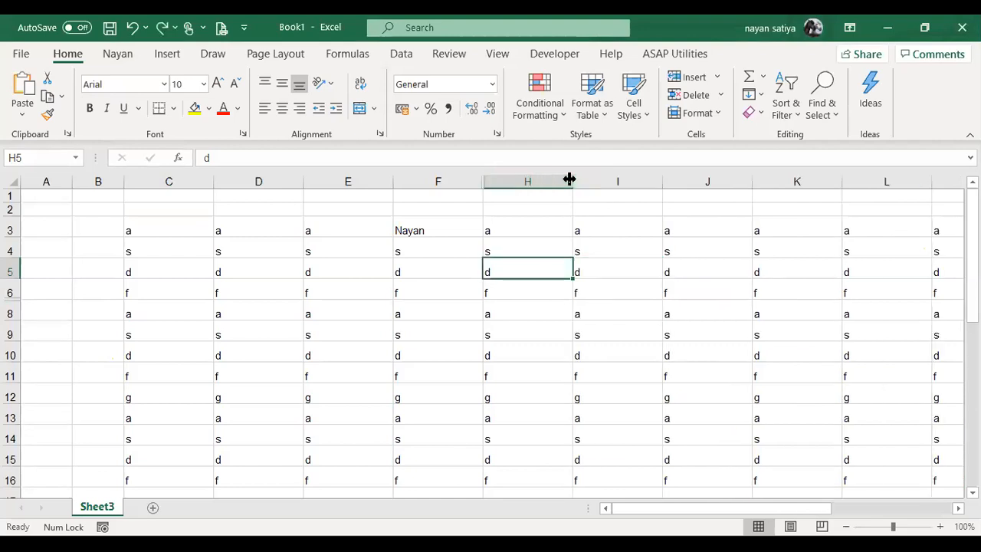
Select columns F through H and unhide column G between them.
{"action": "left_click", "coordinate": [444, 181]}
{"action": "left_click_drag", "start_coordinate": [503, 176], "coordinate": [531, 176]}
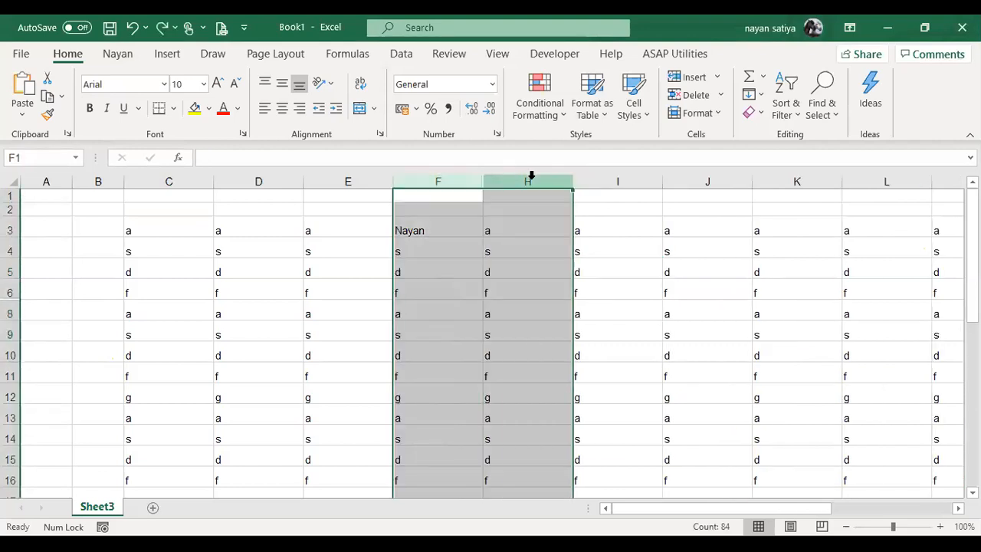
{"action": "right_click", "coordinate": [531, 176]}
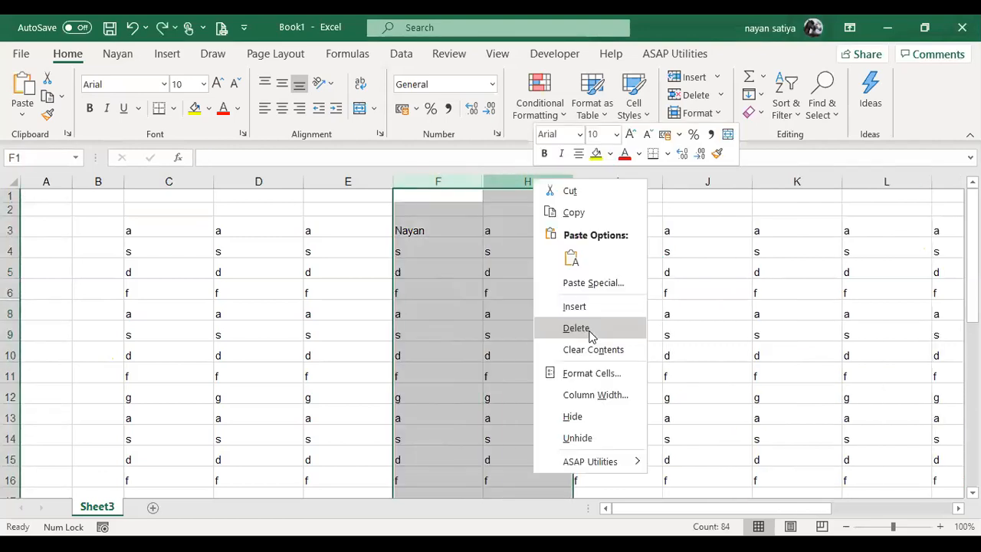
{"action": "left_click", "coordinate": [612, 439]}
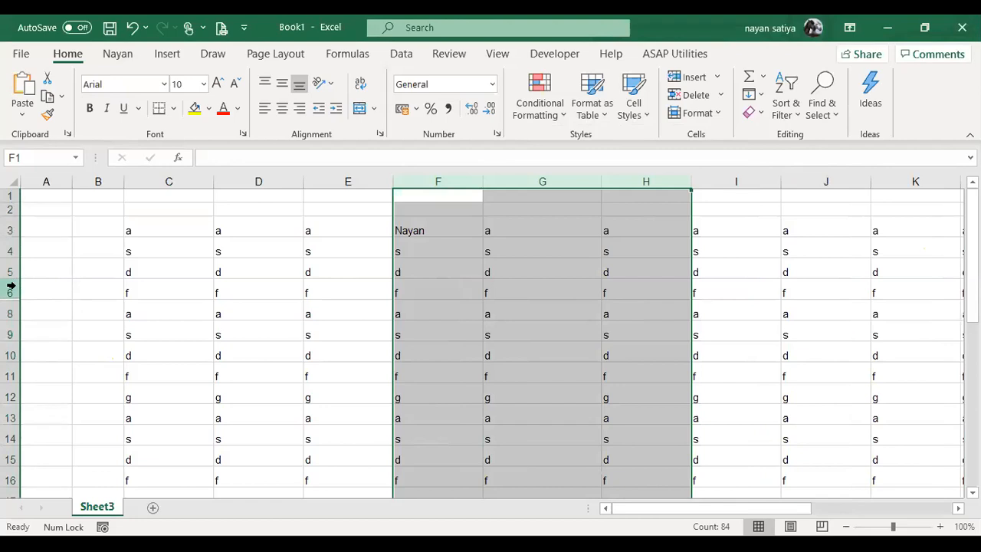
Select rows 6 through 8 and unhide row 7 between them.
{"action": "left_click_drag", "start_coordinate": [11, 293], "coordinate": [11, 314]}
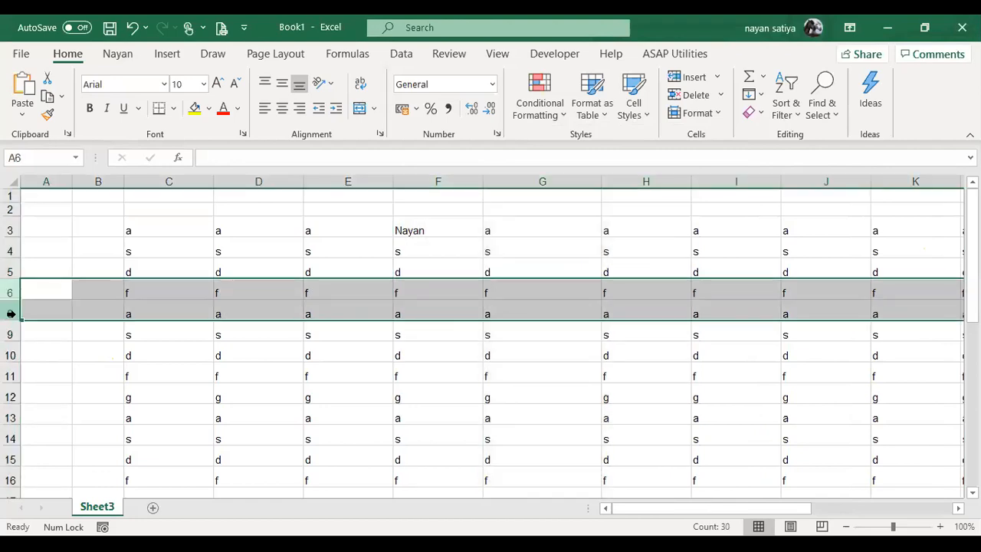
{"action": "right_click", "coordinate": [11, 315]}
{"action": "left_click", "coordinate": [38, 280]}
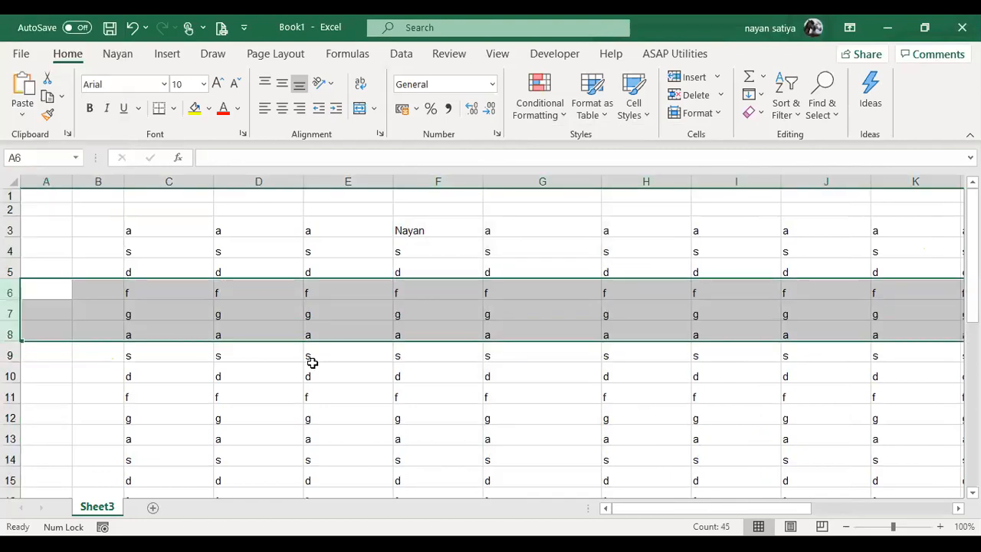
{"action": "left_click", "coordinate": [376, 380]}
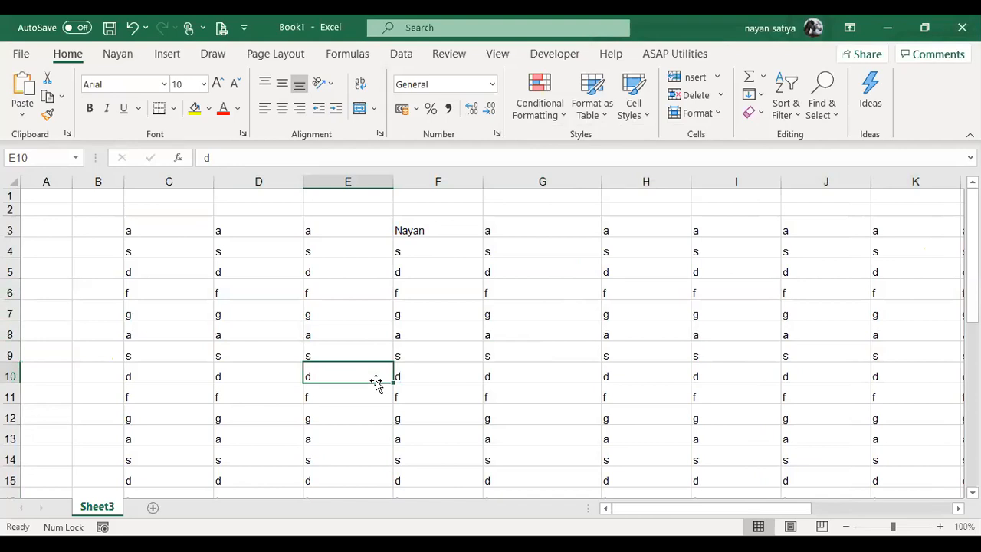
{"action": "left_click", "coordinate": [709, 114]}
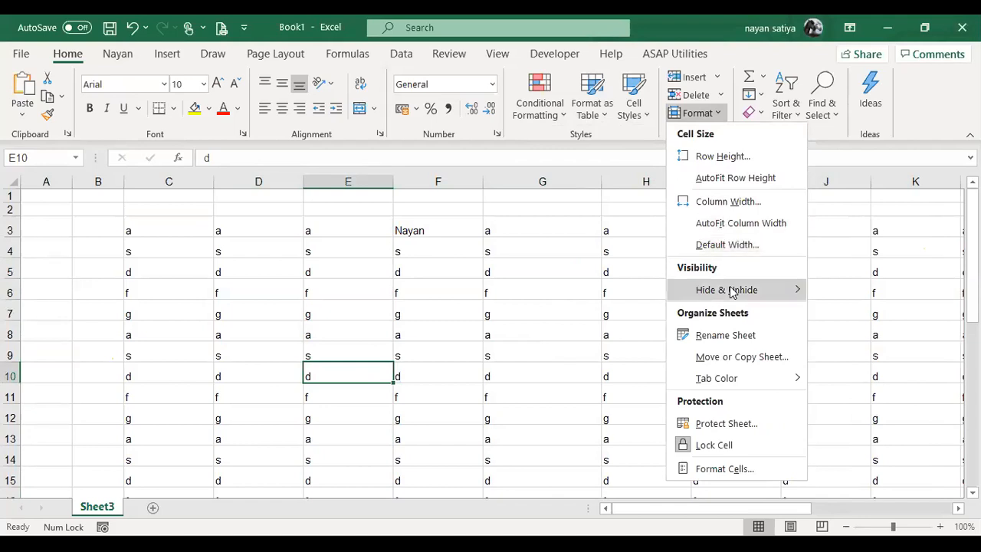
{"action": "mouse_move", "coordinate": [730, 292]}
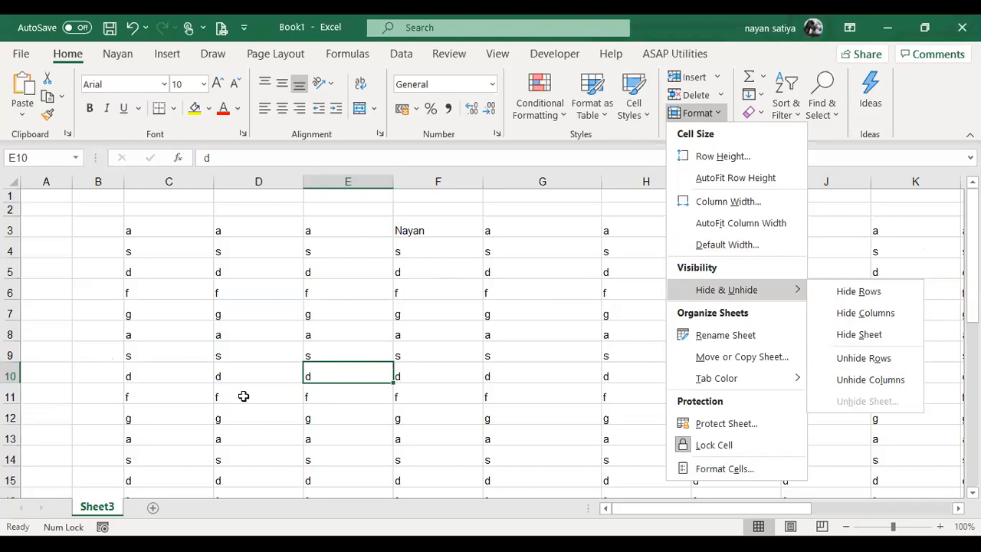
Add two blank worksheets after Sheet3.
{"action": "left_click", "coordinate": [152, 507]}
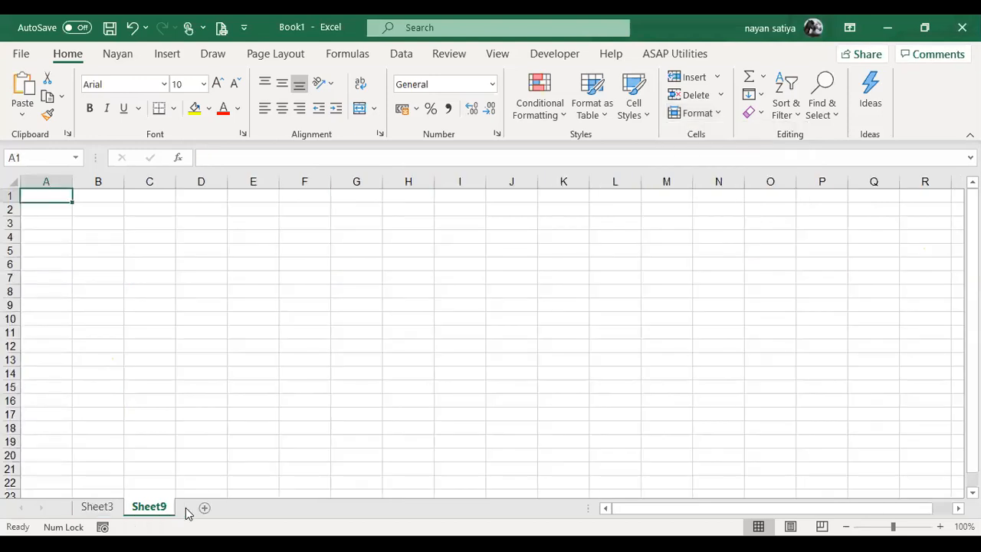
{"action": "left_click", "coordinate": [205, 507]}
Hide the Sheet9 worksheet.
{"action": "left_click", "coordinate": [150, 507]}
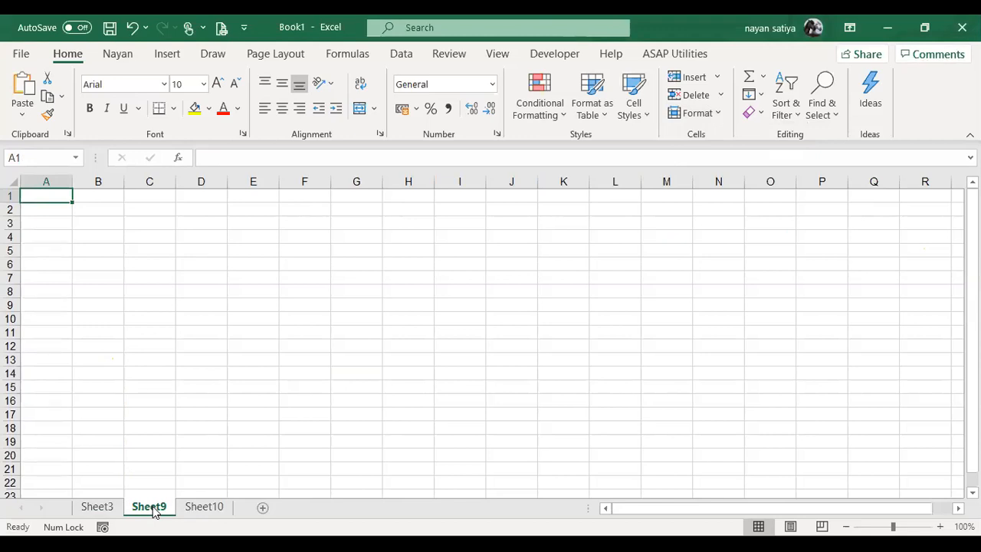
{"action": "left_click", "coordinate": [718, 114]}
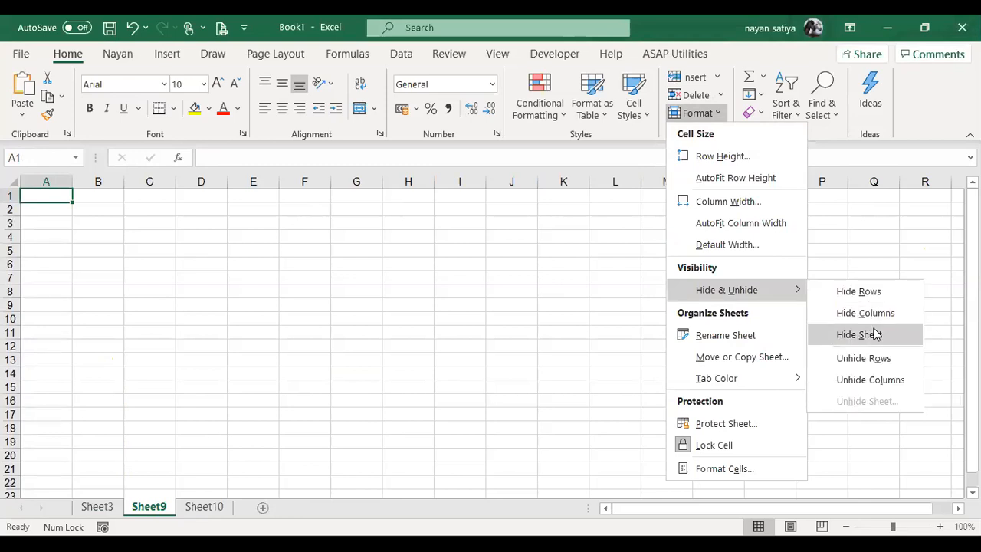
{"action": "left_click", "coordinate": [875, 334]}
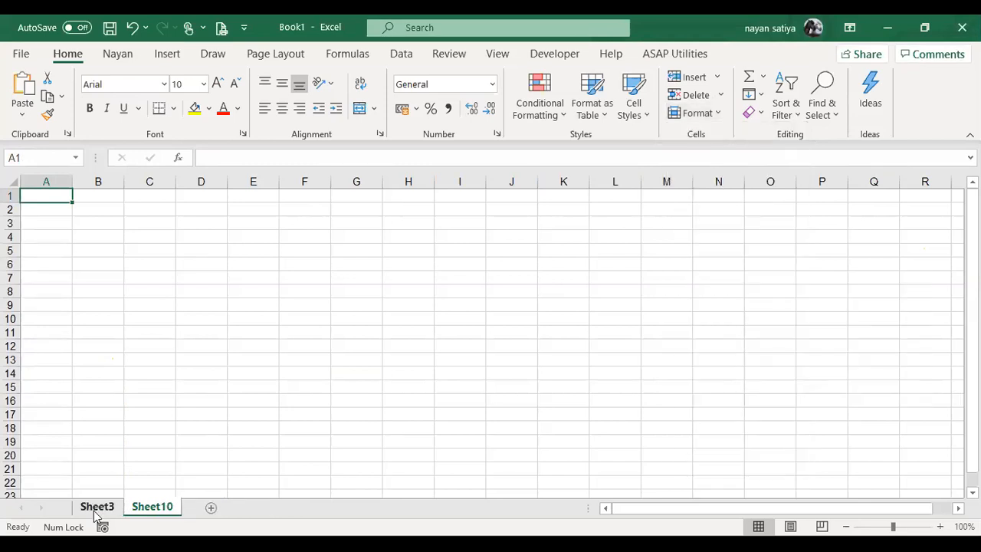
Unhide the Sheet9 worksheet.
{"action": "right_click", "coordinate": [149, 507]}
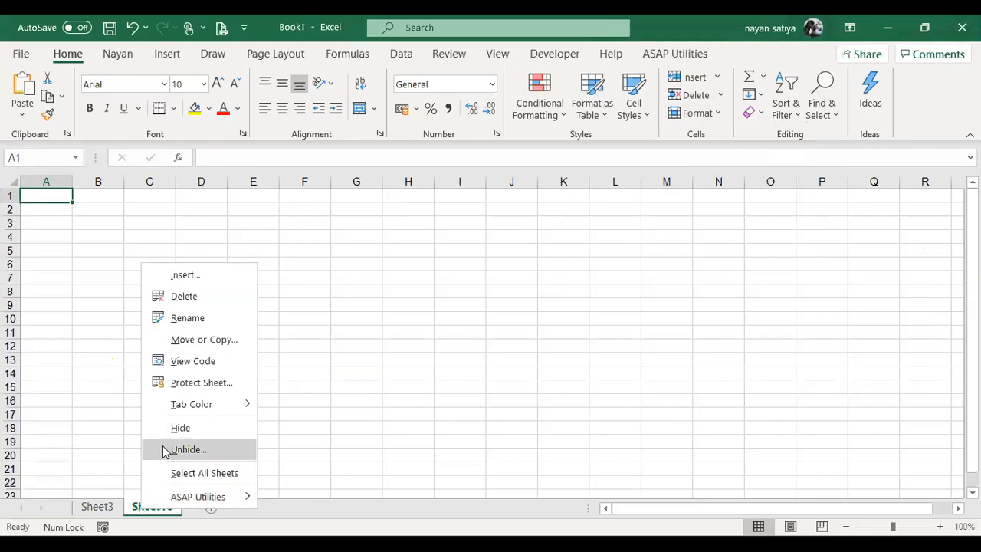
{"action": "left_click", "coordinate": [164, 452]}
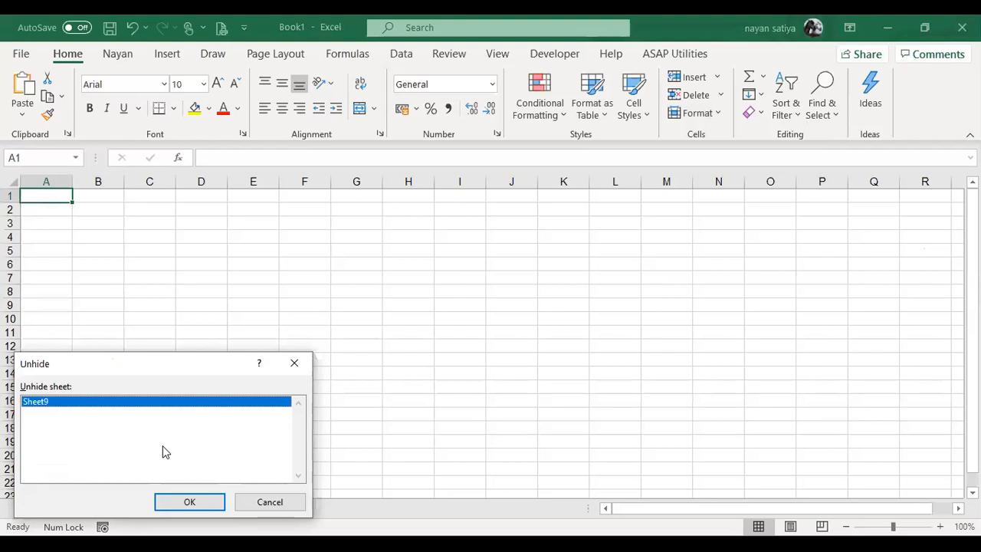
{"action": "key", "text": "Return"}
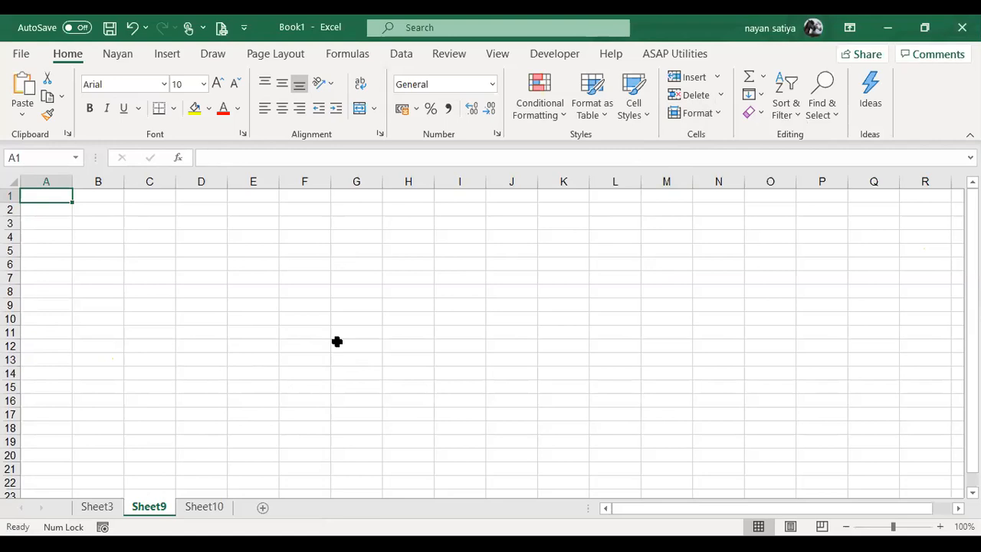
Switch to Sheet3 and look over the Format options for hiding, unhiding, moving and copying sheets.
{"action": "left_click", "coordinate": [111, 509]}
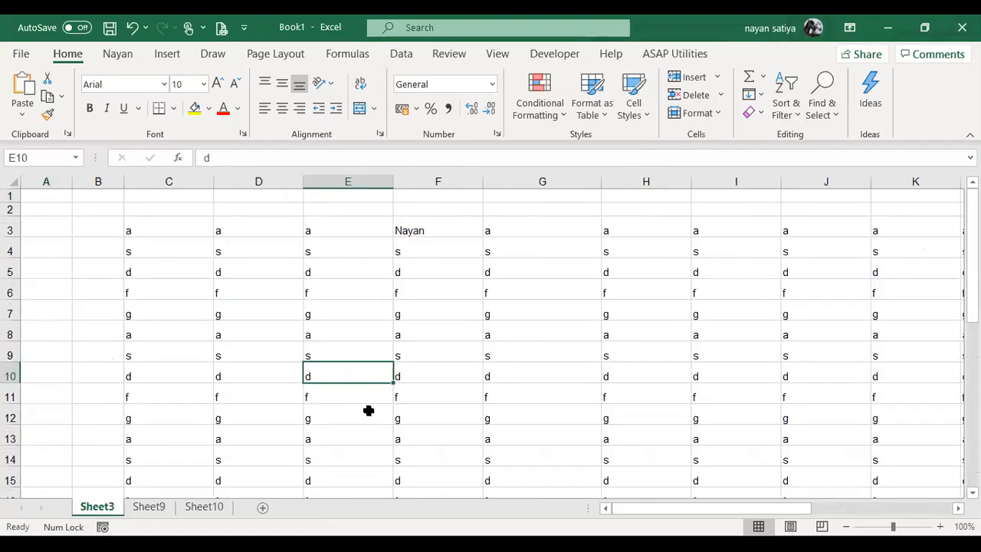
{"action": "left_click", "coordinate": [699, 115]}
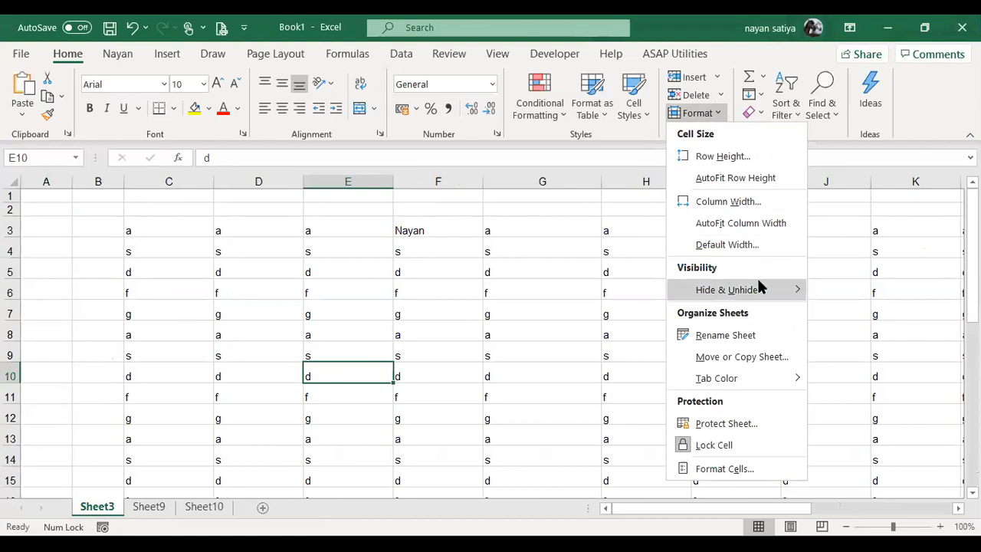
{"action": "mouse_move", "coordinate": [753, 297]}
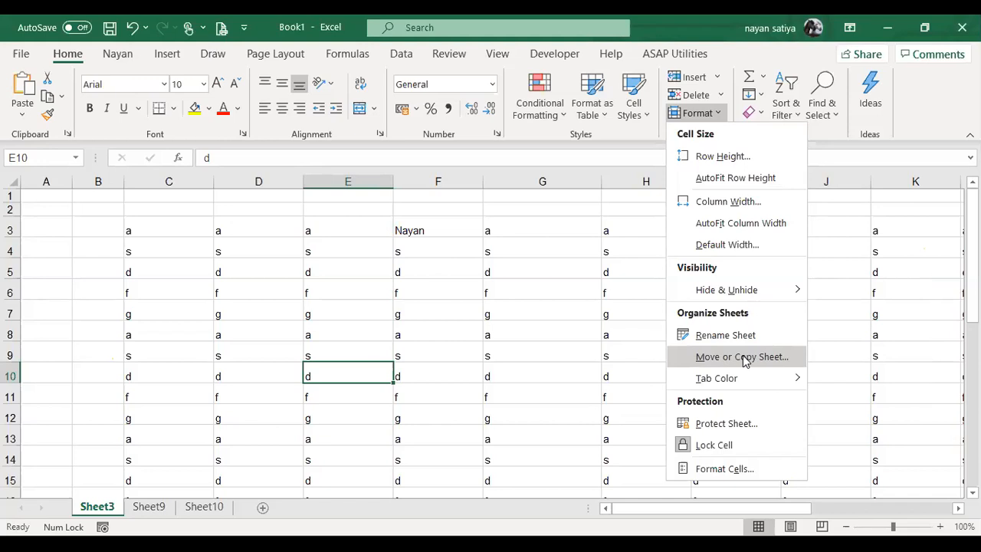
{"action": "left_click", "coordinate": [94, 513]}
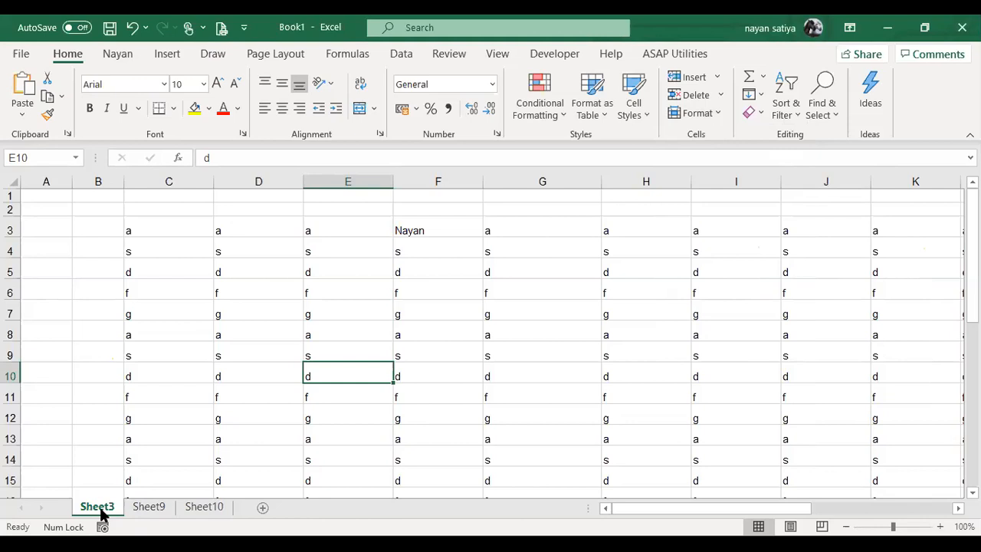
Make a copy of Sheet3 and place it between Sheet9 and Sheet10.
{"action": "left_click_drag", "start_coordinate": [101, 514], "coordinate": [109, 512]}
{"action": "left_click_drag", "start_coordinate": [110, 512], "coordinate": [110, 513]}
{"action": "left_click", "coordinate": [108, 479]}
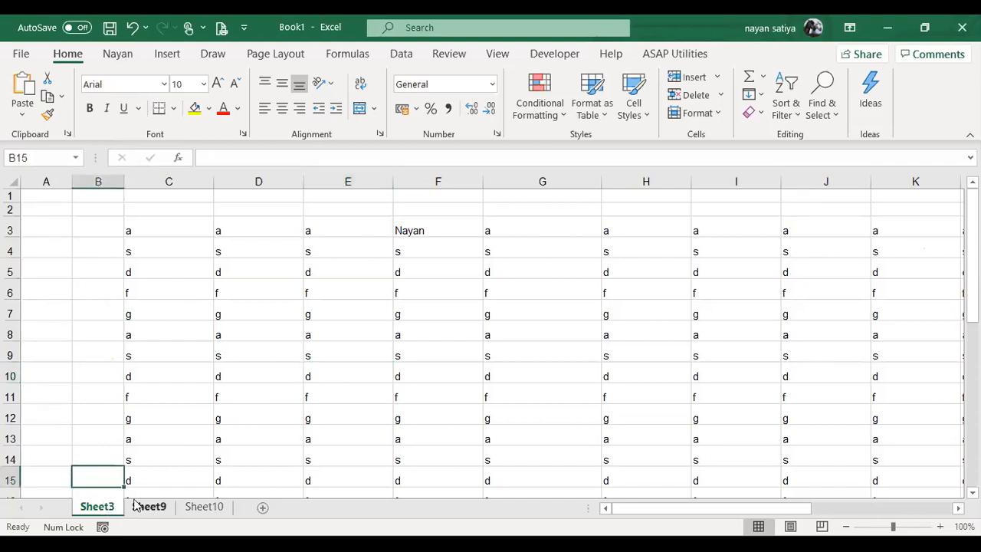
{"action": "left_click", "coordinate": [222, 353]}
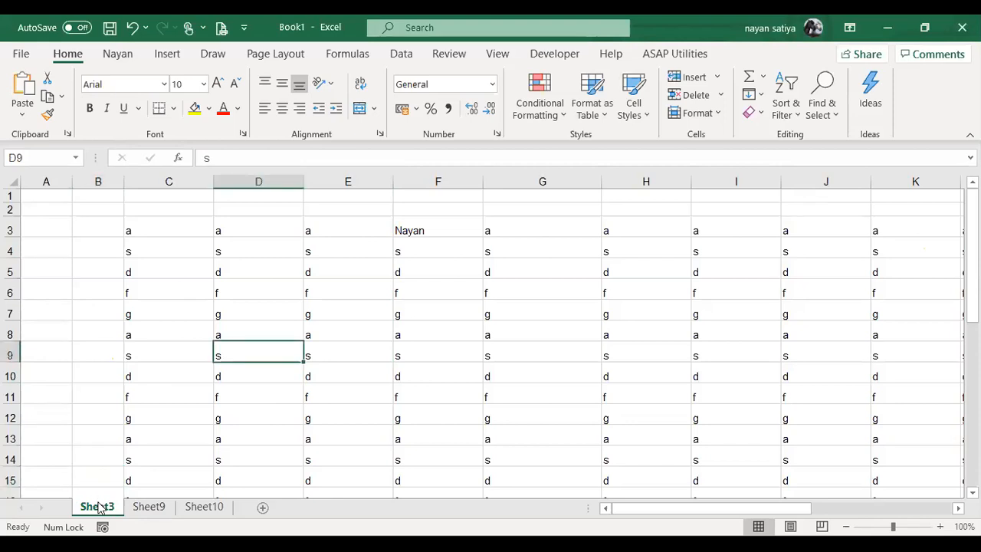
{"action": "left_click_drag", "start_coordinate": [99, 507], "coordinate": [189, 486]}
{"action": "left_click_drag", "start_coordinate": [189, 486], "coordinate": [189, 484]}
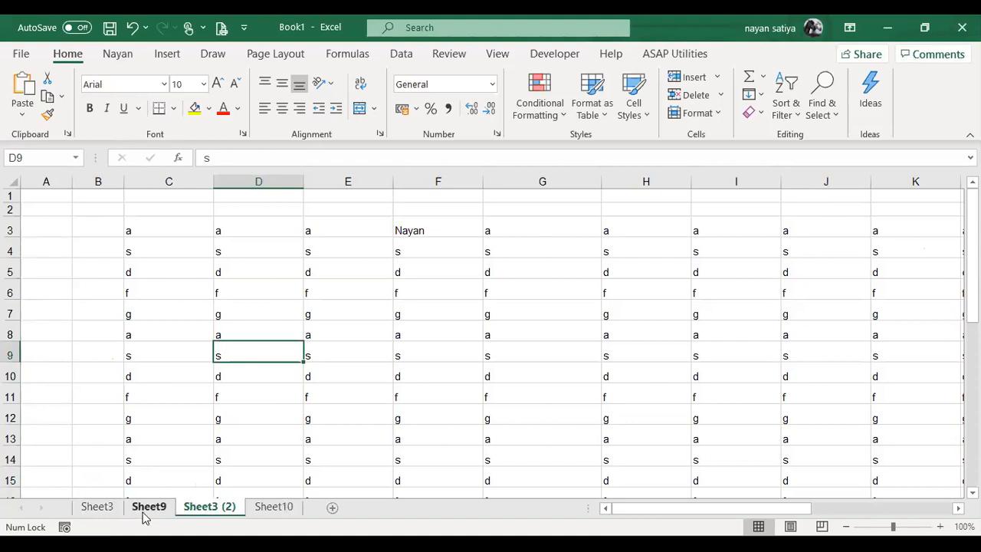
{"action": "right_click", "coordinate": [198, 509]}
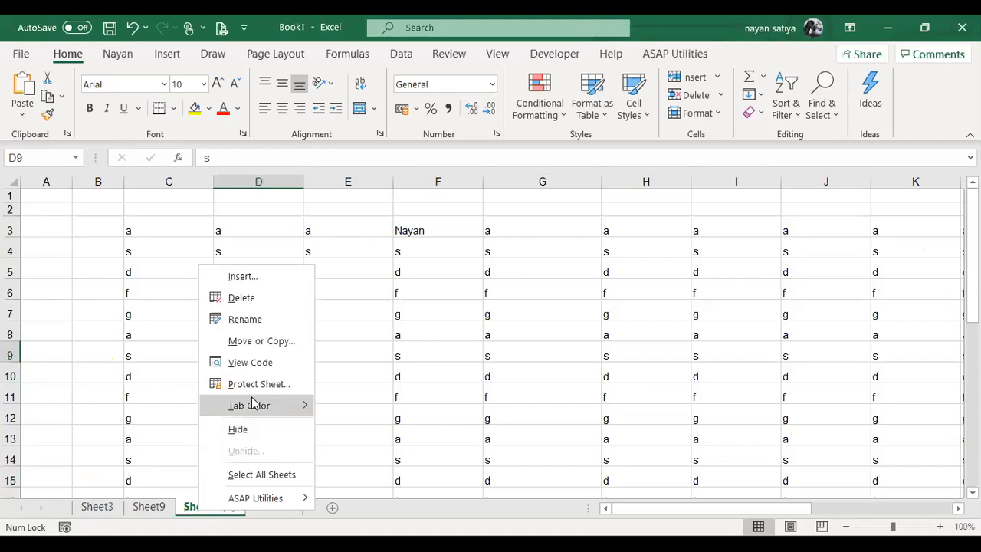
{"action": "key", "text": "Escape"}
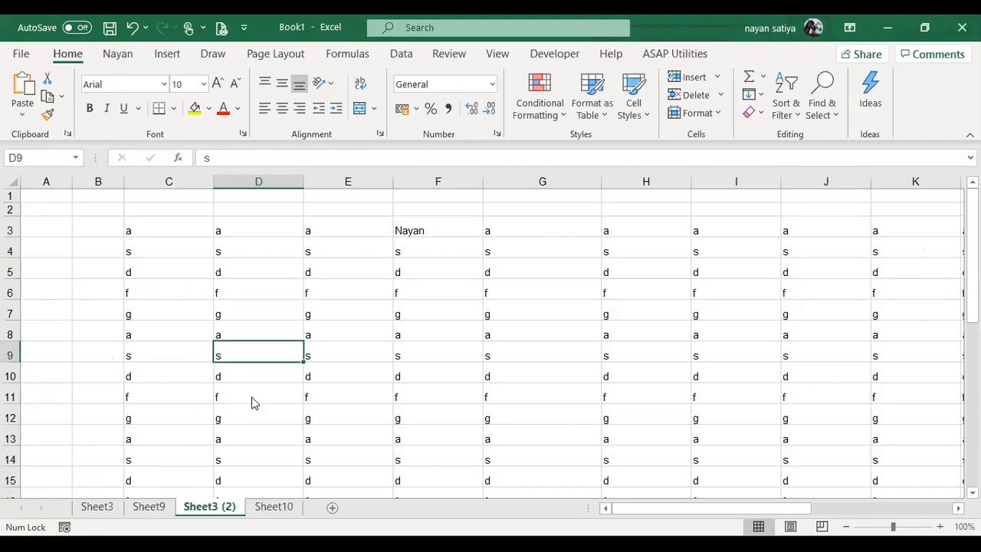
{"action": "double_click", "coordinate": [208, 506]}
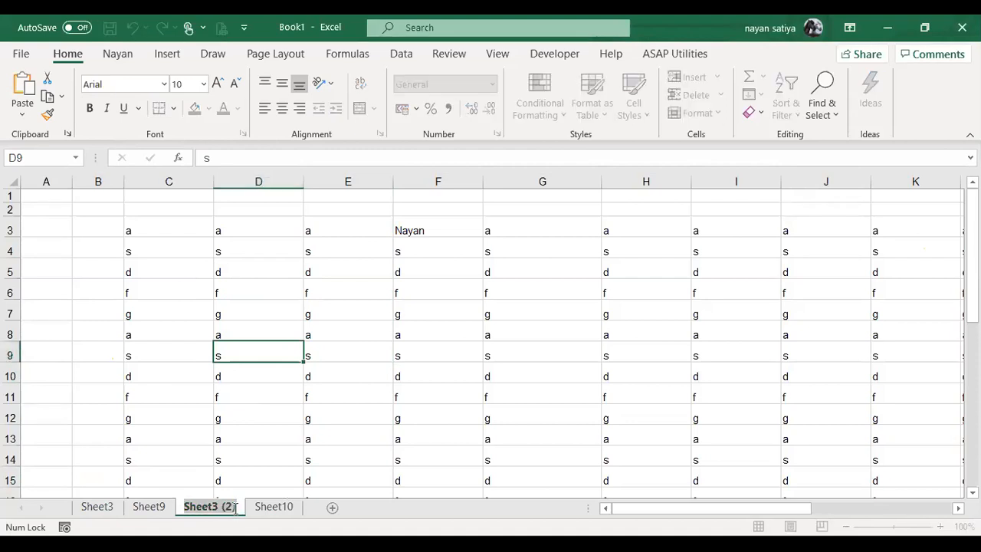
{"action": "left_click", "coordinate": [97, 506]}
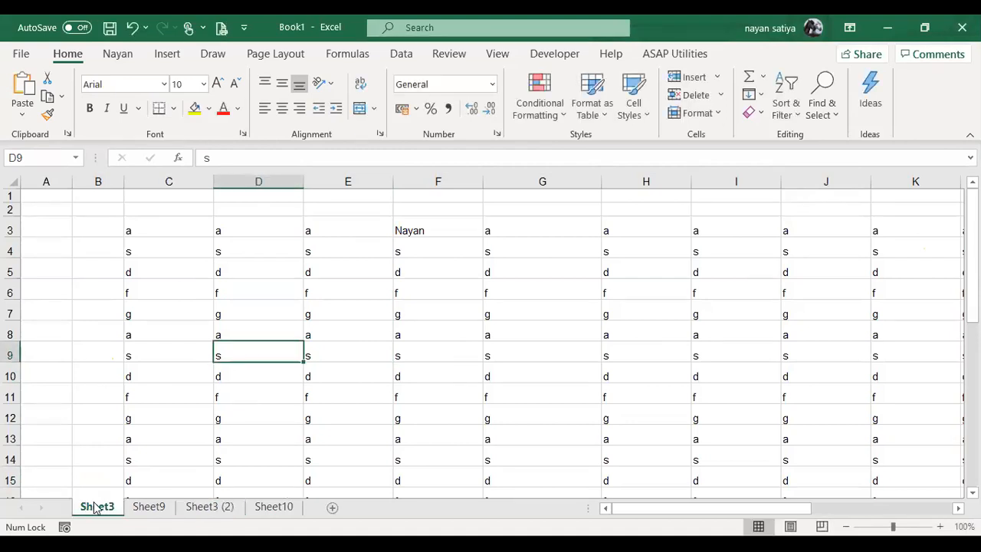
Permanently delete the copied worksheet Sheet3 (2).
{"action": "left_click", "coordinate": [208, 507]}
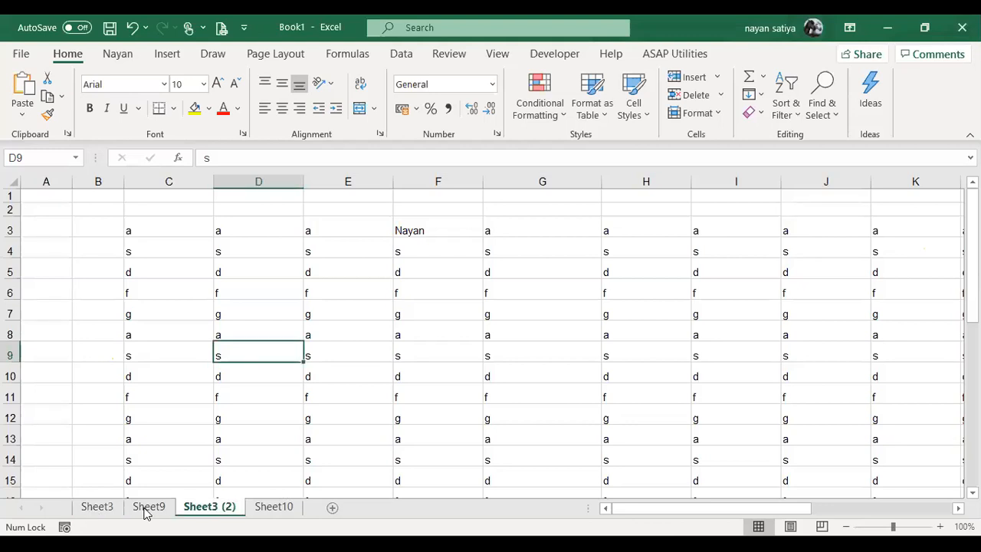
{"action": "right_click", "coordinate": [221, 507]}
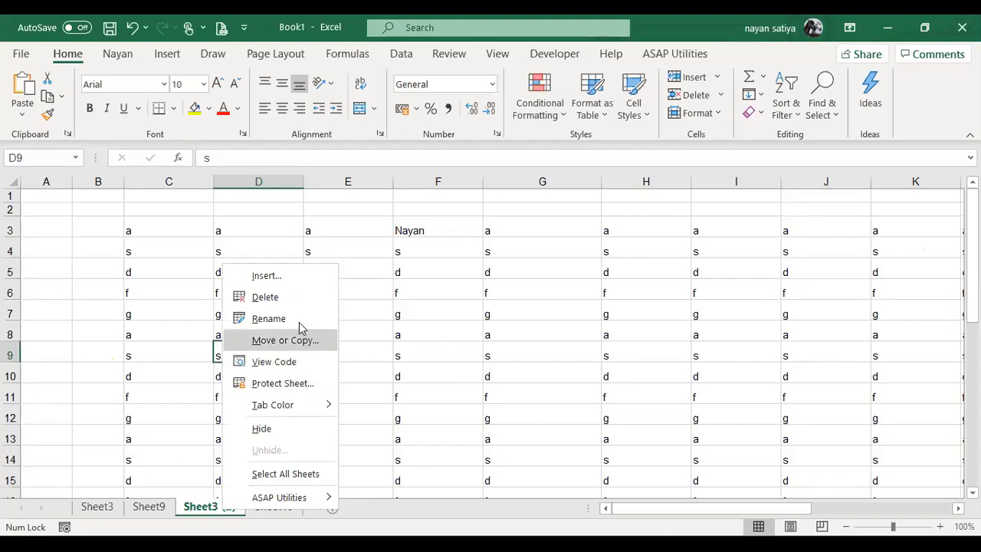
{"action": "left_click", "coordinate": [299, 297]}
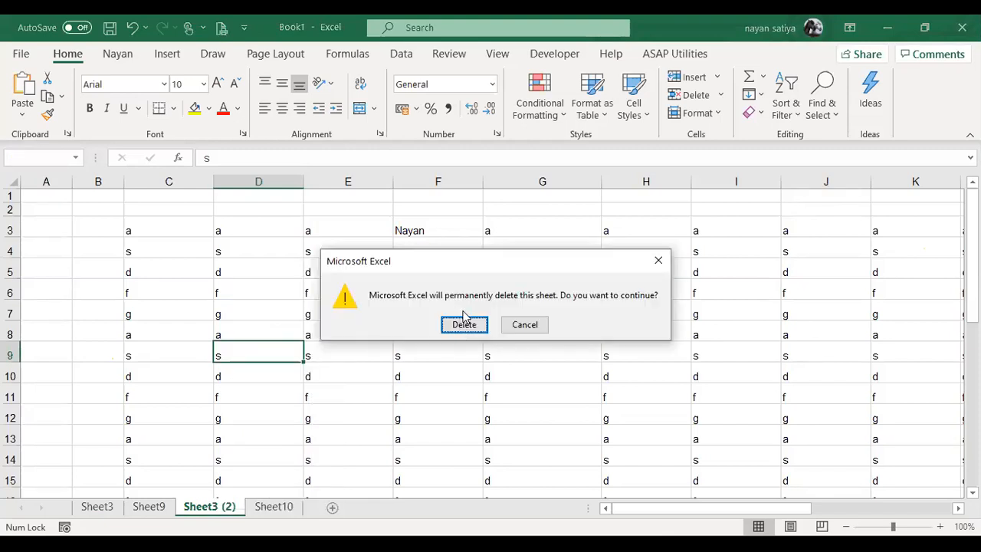
{"action": "left_click", "coordinate": [465, 324]}
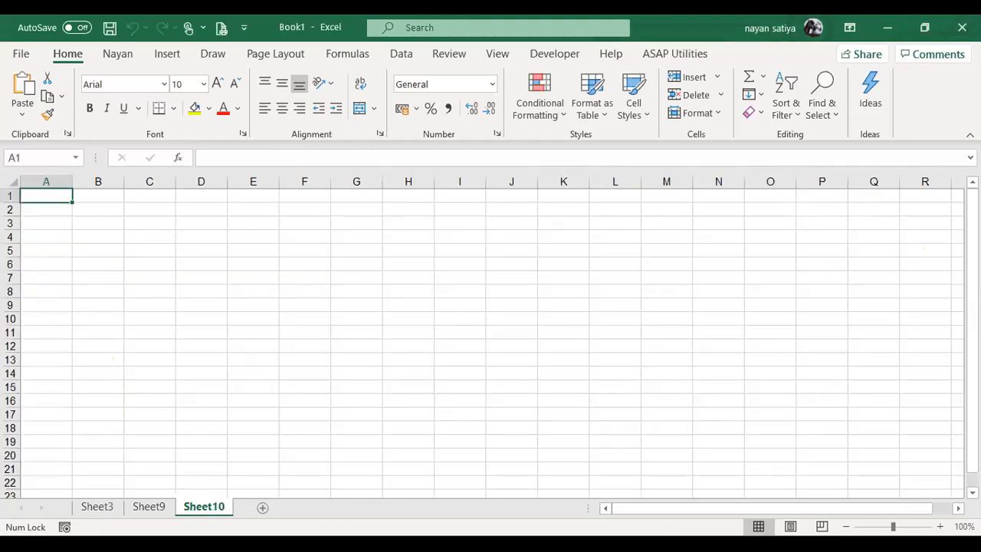
Move Sheet3 to sit between Sheet9 and Sheet10 in the sheet order.
{"action": "left_click", "coordinate": [96, 506]}
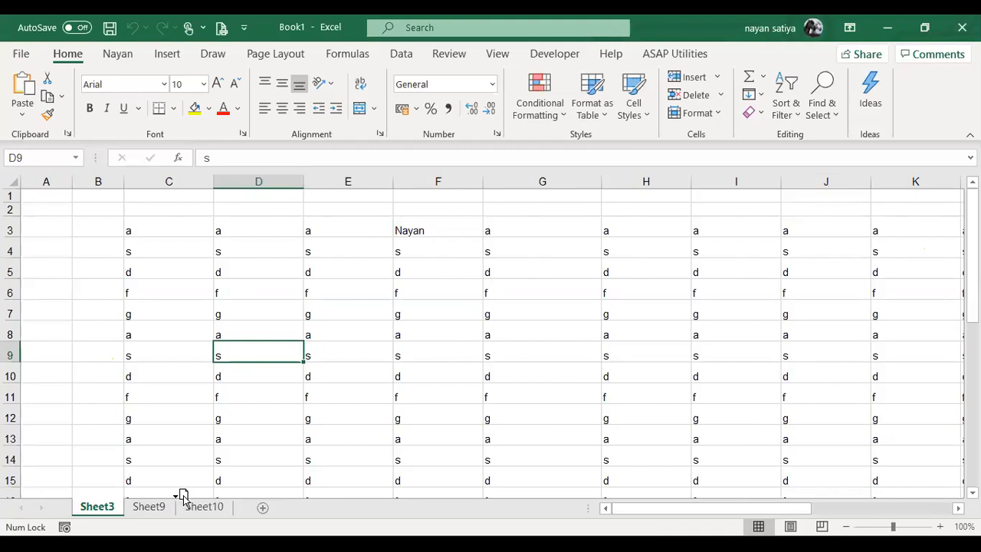
{"action": "mouse_move", "coordinate": [191, 497]}
{"action": "left_mouse_down"}
{"action": "mouse_move", "coordinate": [110, 510]}
{"action": "mouse_move", "coordinate": [181, 507]}
{"action": "left_mouse_up"}
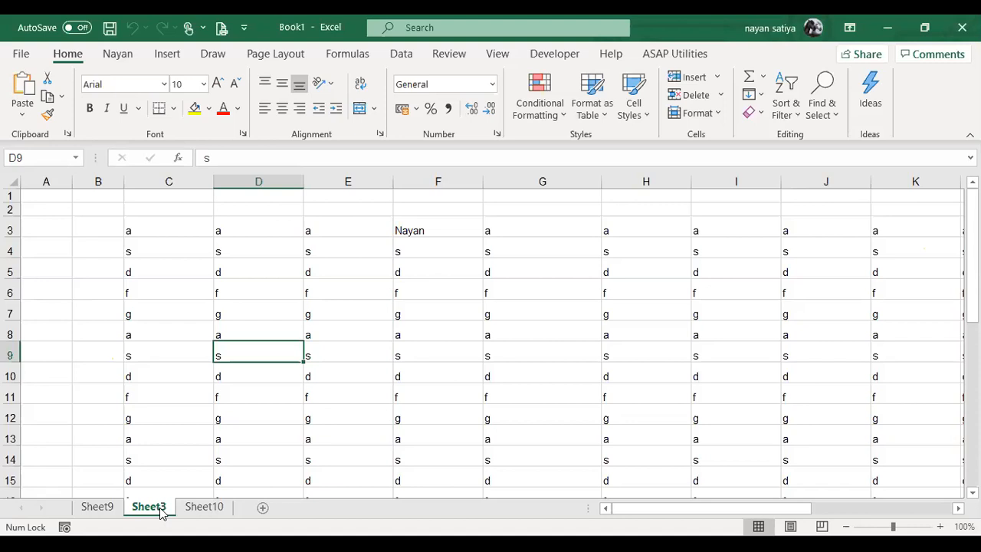
{"action": "left_click", "coordinate": [95, 508]}
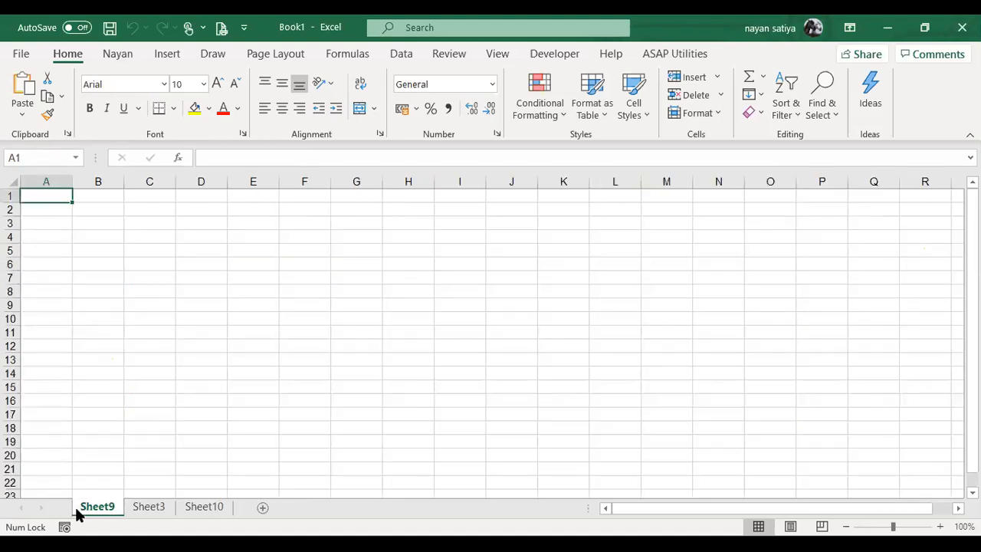
{"action": "left_click", "coordinate": [167, 509]}
Add a blank worksheet after Sheet10 and move it between Sheet3 and Sheet10.
{"action": "left_click", "coordinate": [193, 509]}
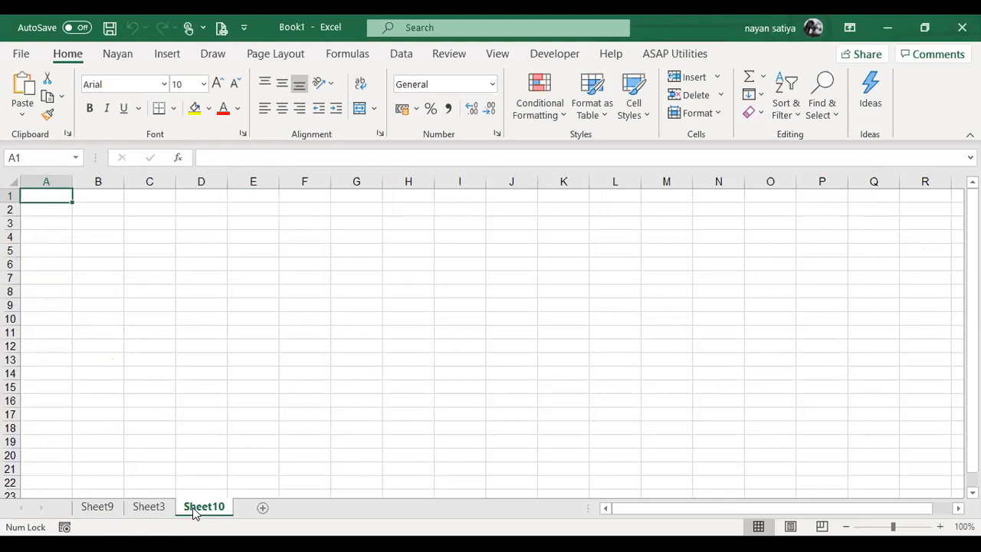
{"action": "left_click", "coordinate": [253, 508]}
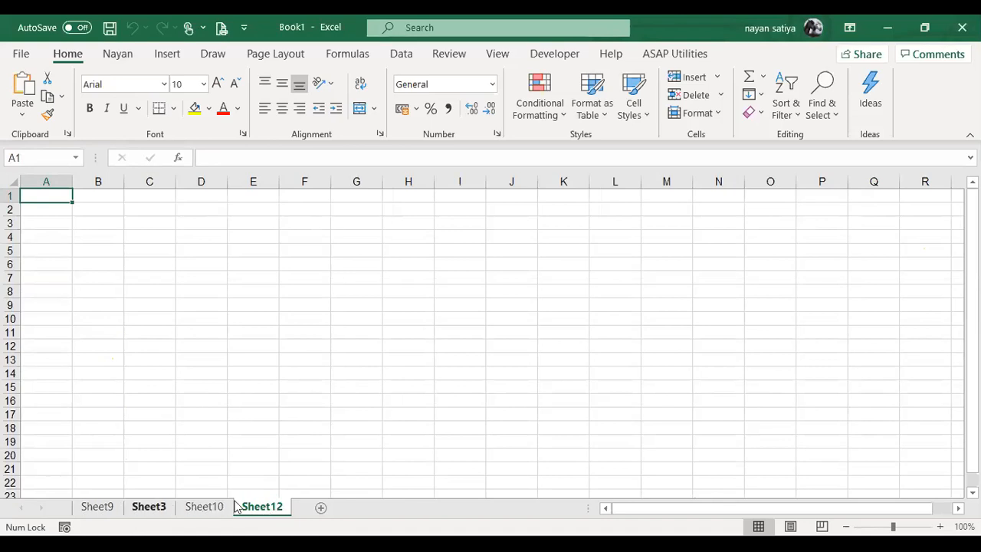
{"action": "left_click_drag", "start_coordinate": [280, 504], "coordinate": [188, 486]}
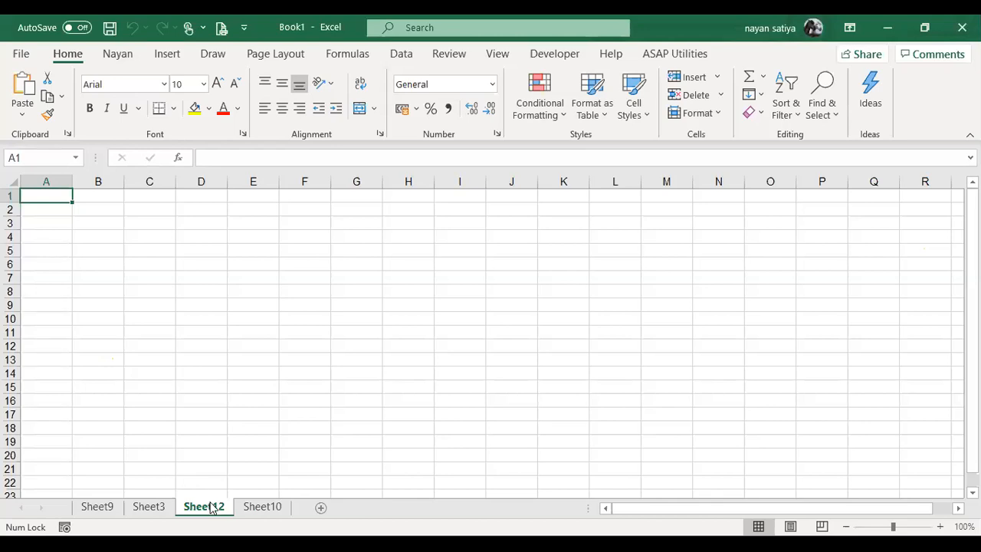
Move Sheet12 to the front of Book1, before Sheet9, without creating a copy.
{"action": "right_click", "coordinate": [212, 508]}
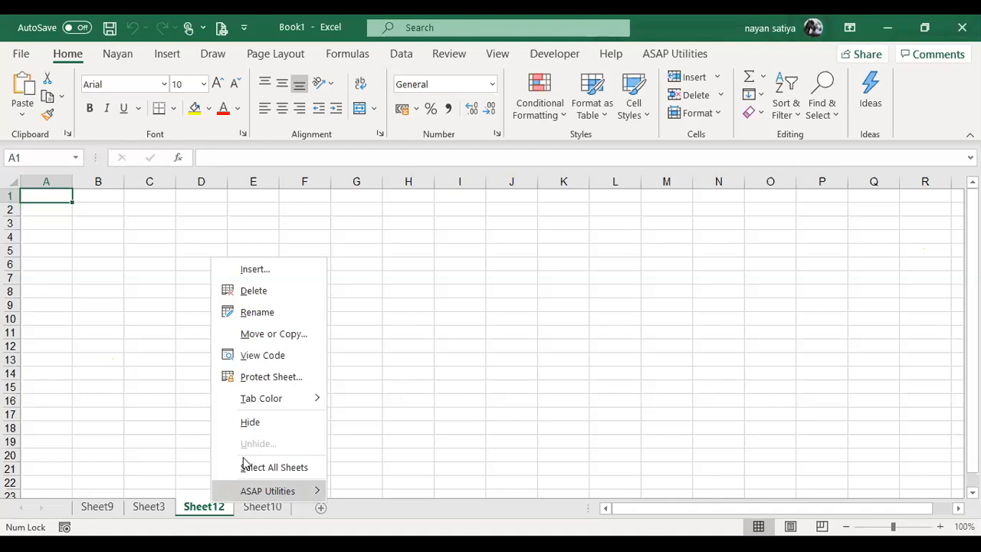
{"action": "left_click", "coordinate": [273, 337]}
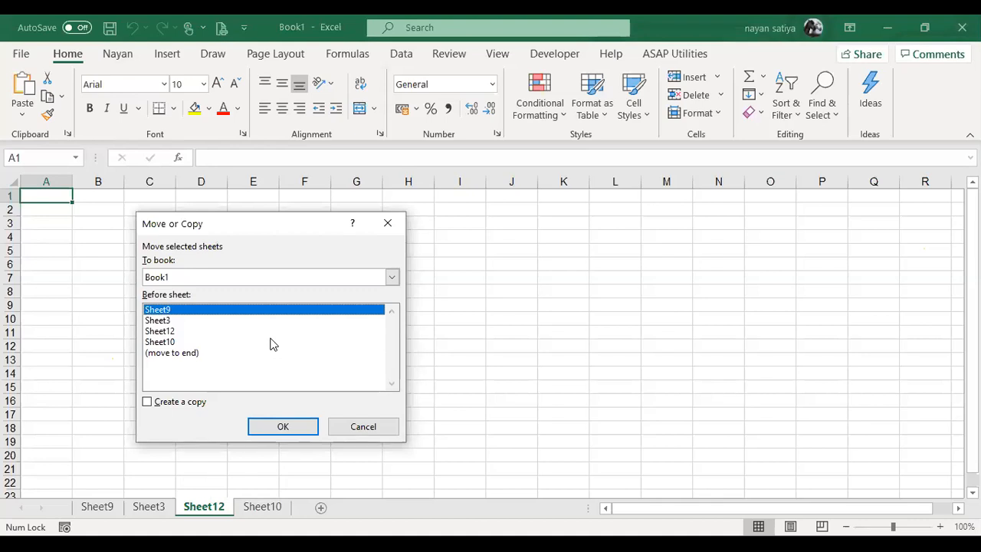
{"action": "left_click", "coordinate": [266, 274]}
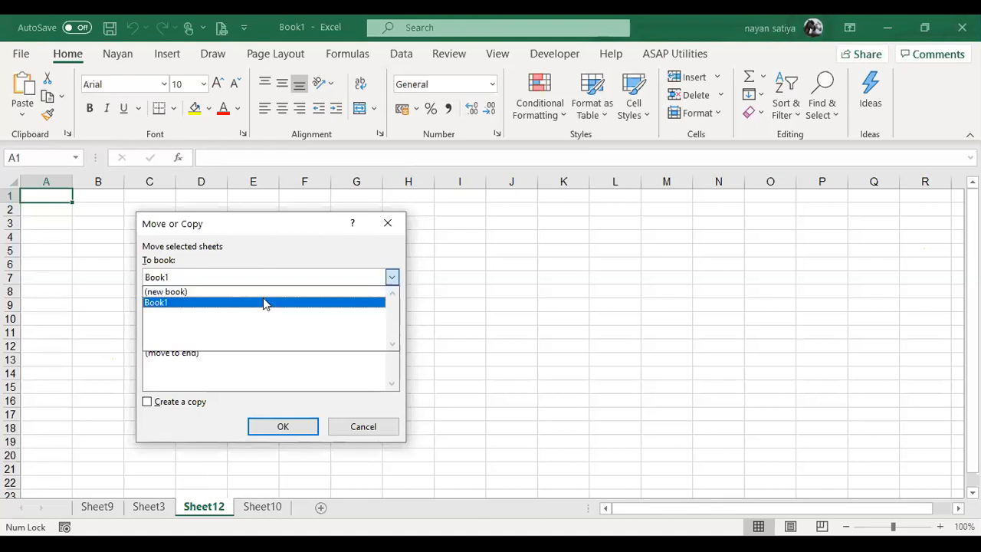
{"action": "left_click", "coordinate": [263, 303]}
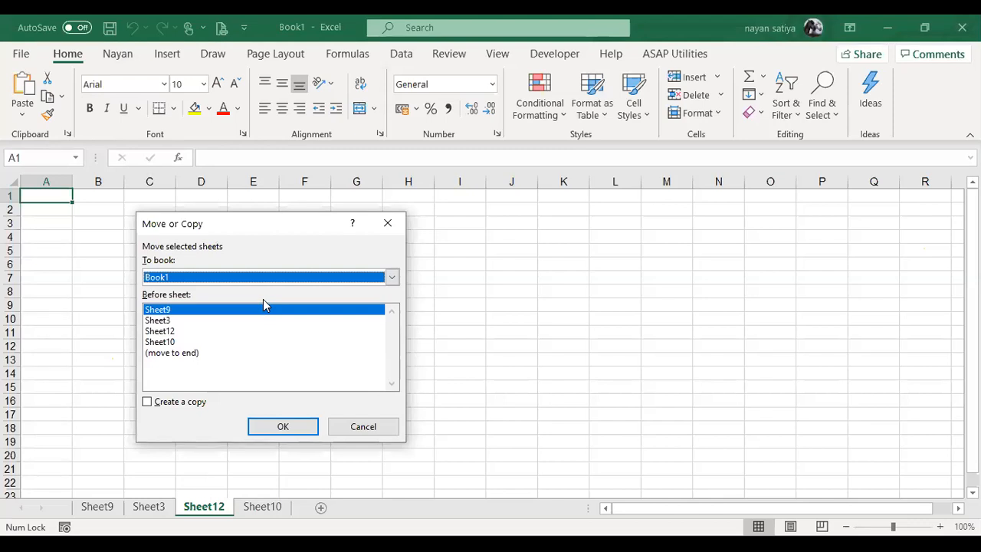
{"action": "left_click", "coordinate": [256, 342]}
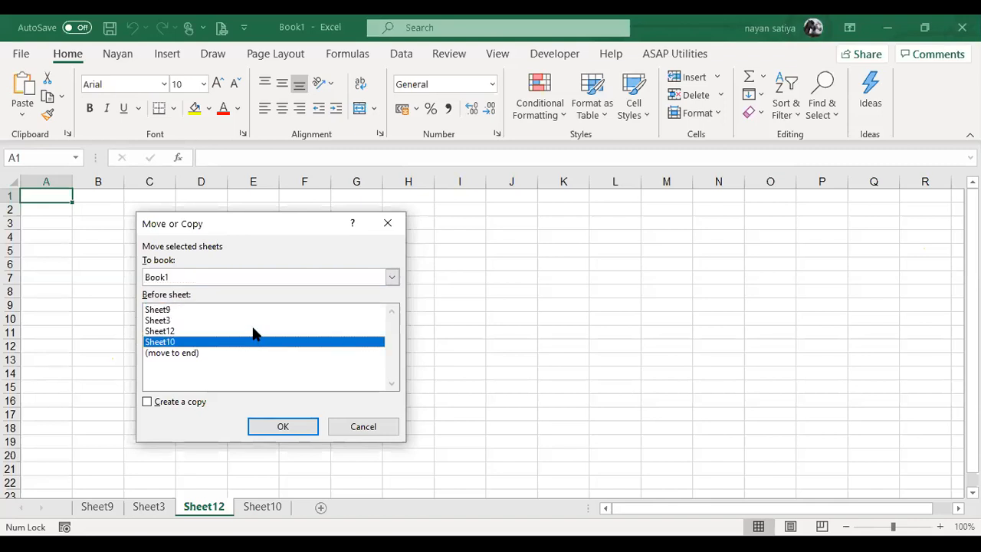
{"action": "left_click", "coordinate": [254, 322]}
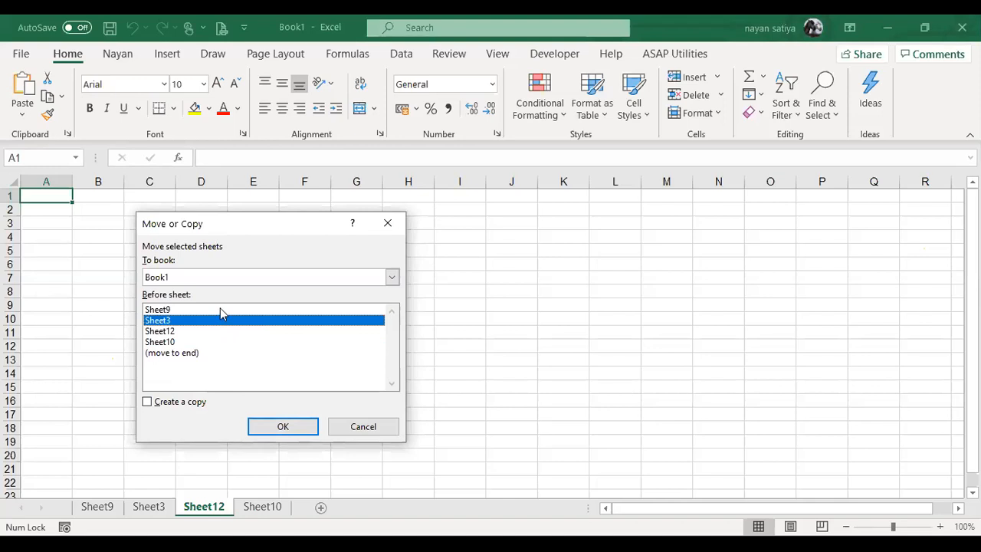
{"action": "left_click", "coordinate": [277, 427]}
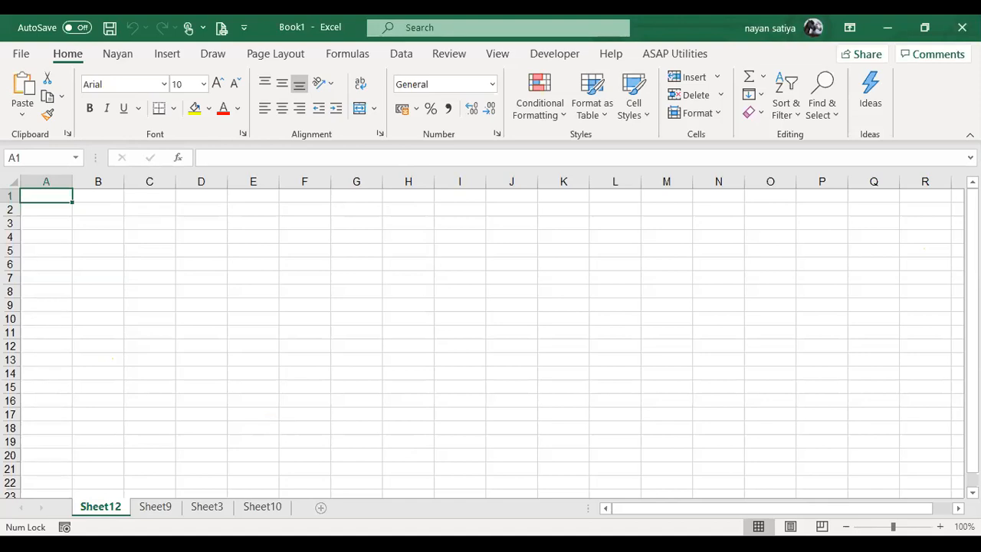
Add a long run of blank worksheets to the workbook, most of them after Sheet10.
{"action": "left_click", "coordinate": [341, 504]}
{"action": "left_click", "coordinate": [341, 503]}
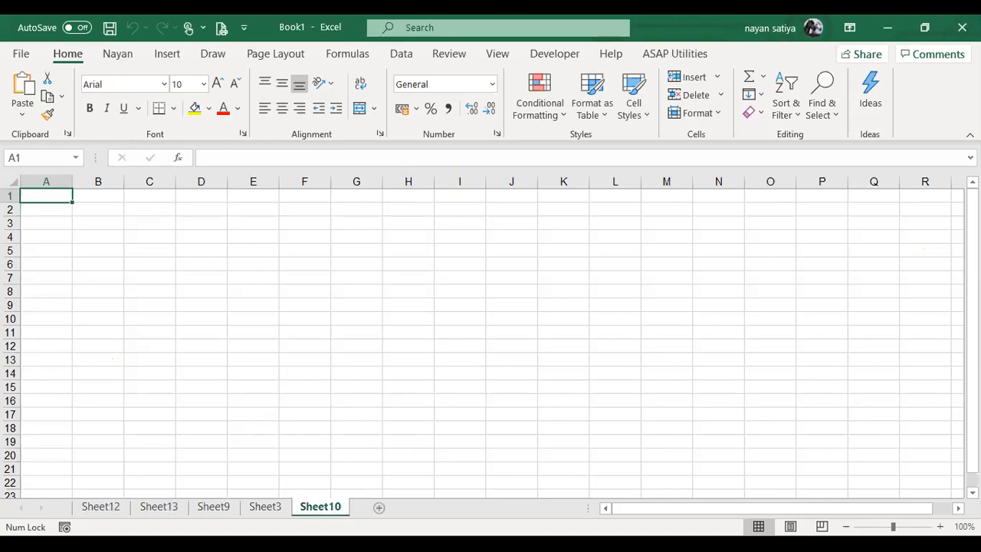
{"action": "left_click", "coordinate": [379, 508]}
{"action": "left_click", "coordinate": [437, 510]}
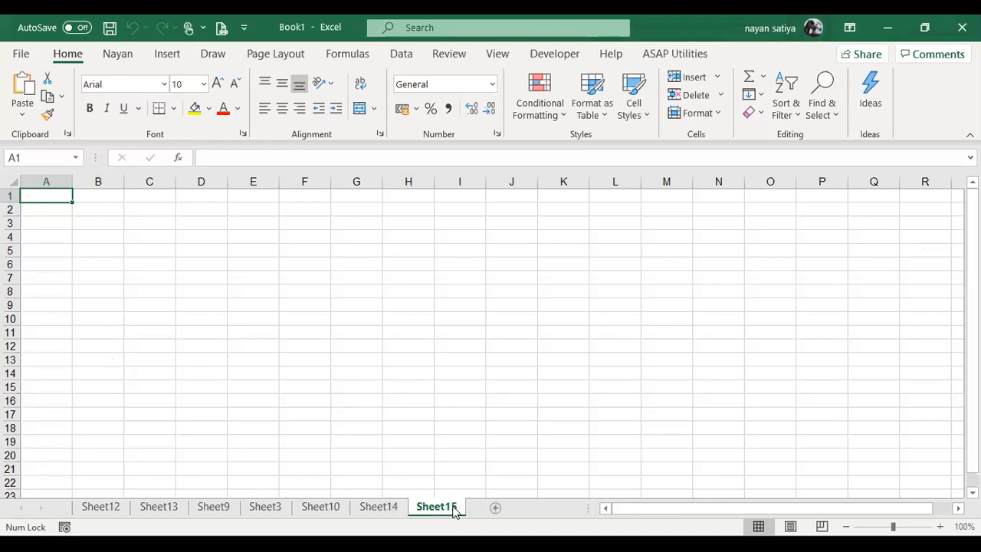
{"action": "left_click", "coordinate": [496, 509]}
{"action": "left_click", "coordinate": [556, 508]}
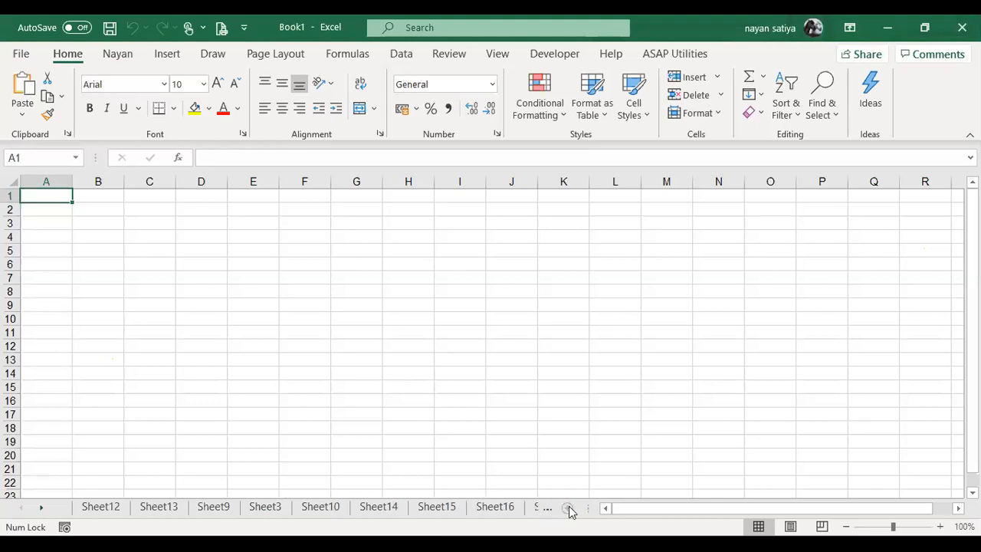
{"action": "left_click", "coordinate": [567, 507]}
Return to Sheet10 and browse the list of all worksheets, closing it without switching sheets.
{"action": "left_click", "coordinate": [322, 506]}
{"action": "right_click", "coordinate": [40, 513]}
{"action": "left_click_drag", "start_coordinate": [263, 356], "coordinate": [263, 318]}
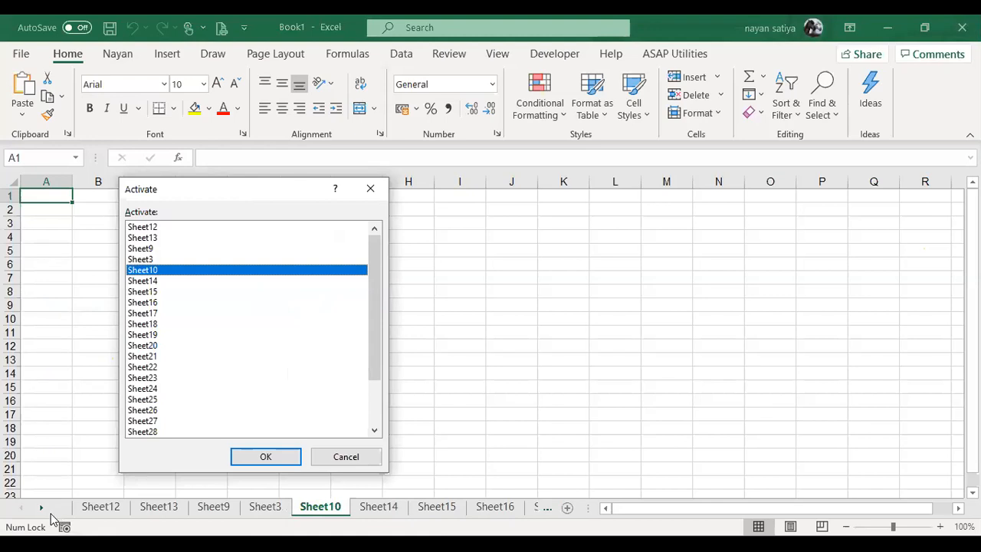
{"action": "scroll", "coordinate": [228, 337], "scroll_direction": "down", "scroll_amount": 3}
{"action": "scroll", "coordinate": [228, 337], "scroll_direction": "up", "scroll_amount": 3}
{"action": "left_click", "coordinate": [228, 335]}
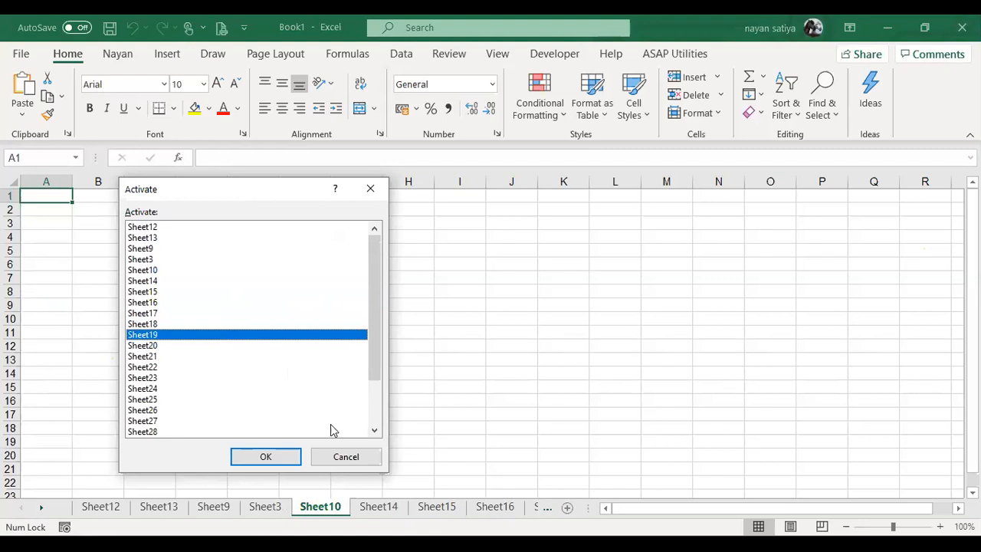
{"action": "left_click", "coordinate": [340, 456]}
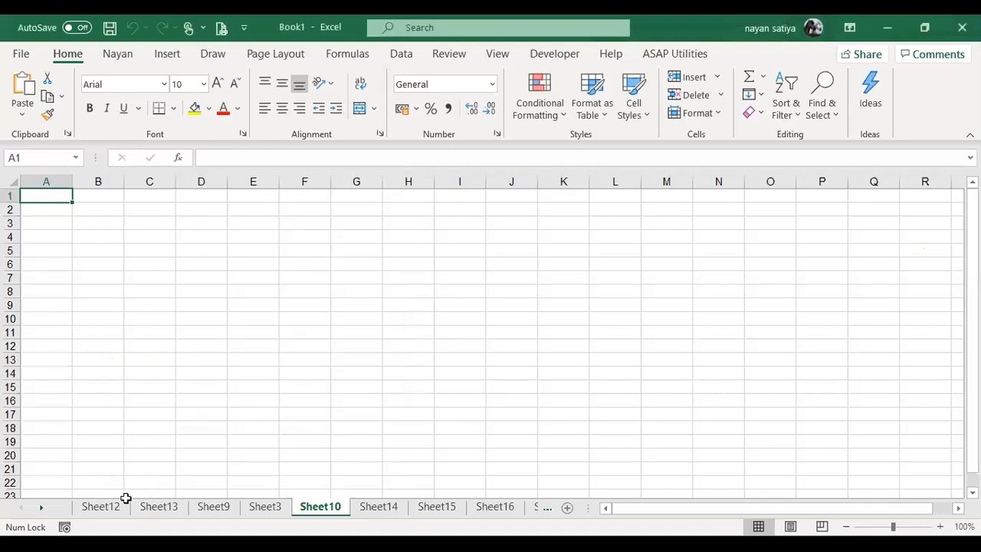
View Sheet12 and Sheet13 one after the other, and select cell E20 on Sheet13.
{"action": "left_click", "coordinate": [98, 512]}
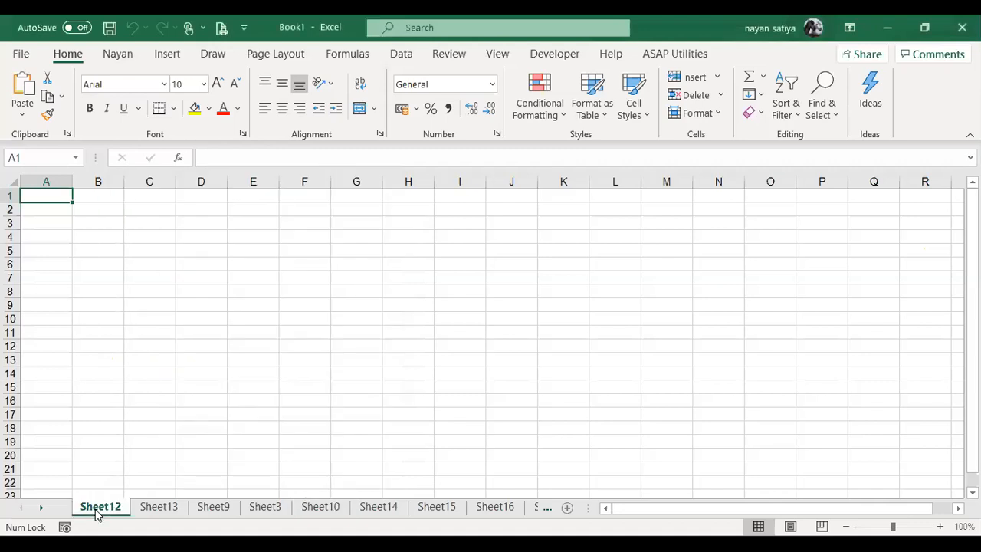
{"action": "left_click", "coordinate": [145, 511]}
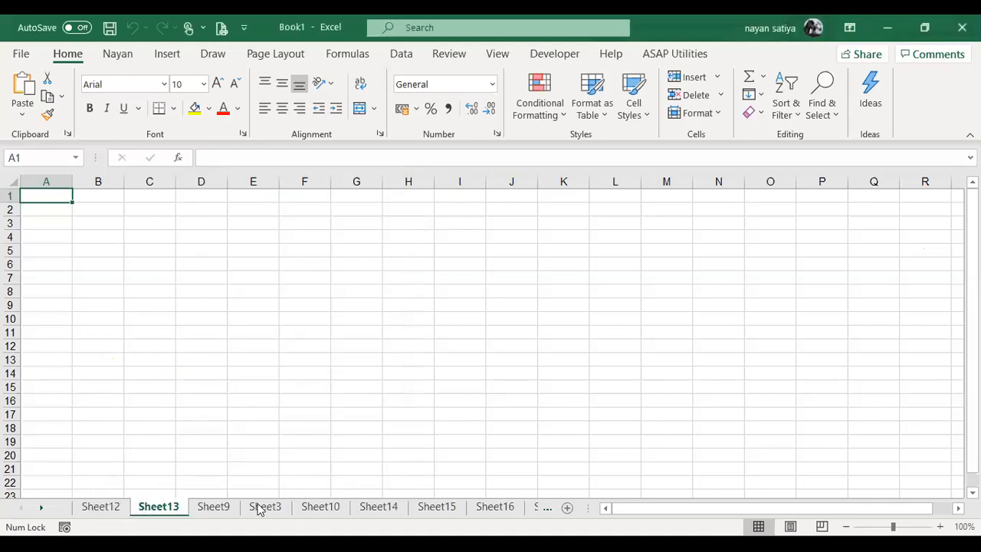
{"action": "left_click", "coordinate": [256, 455]}
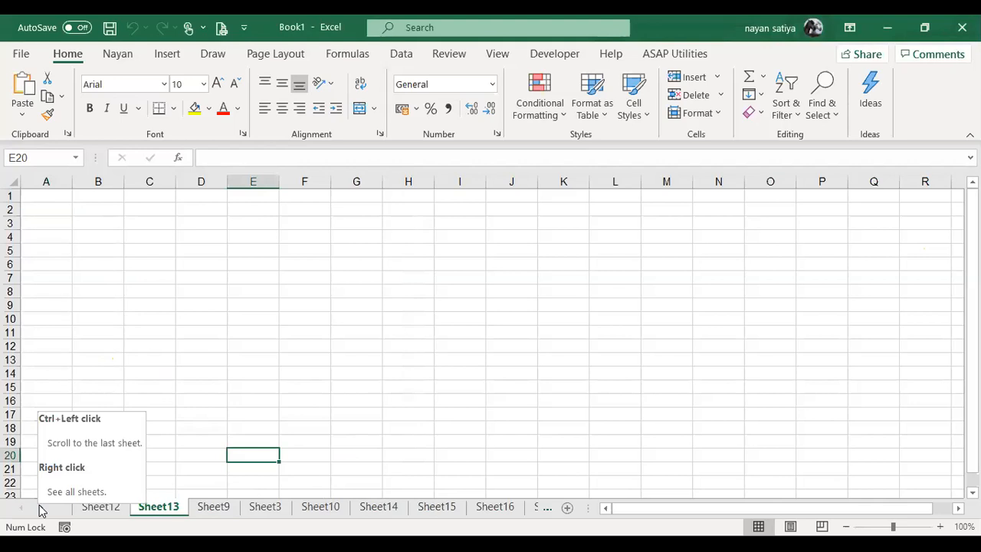
Jump directly to Sheet20 from the list of all worksheets.
{"action": "right_click", "coordinate": [42, 511]}
{"action": "left_click", "coordinate": [110, 363]}
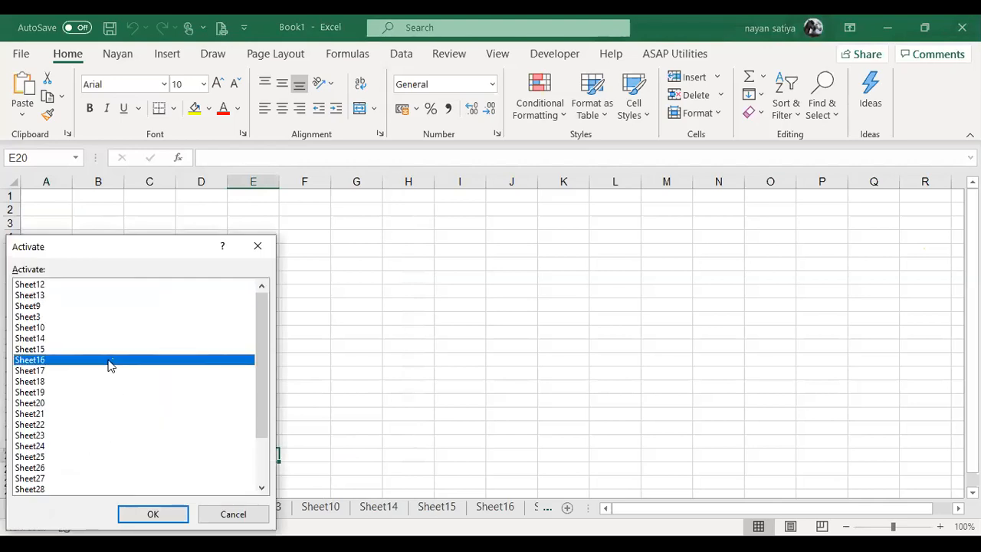
{"action": "left_click", "coordinate": [111, 402]}
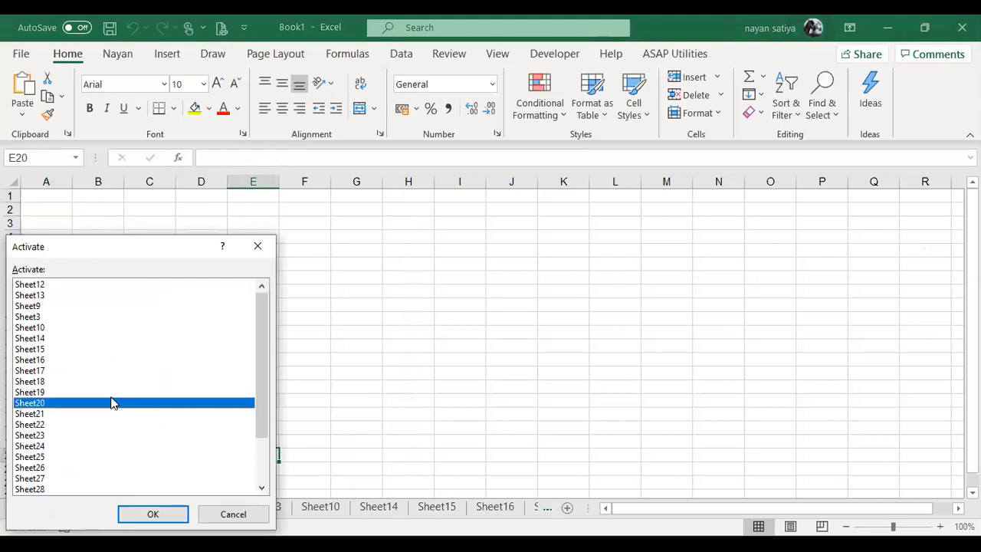
{"action": "double_click", "coordinate": [111, 402]}
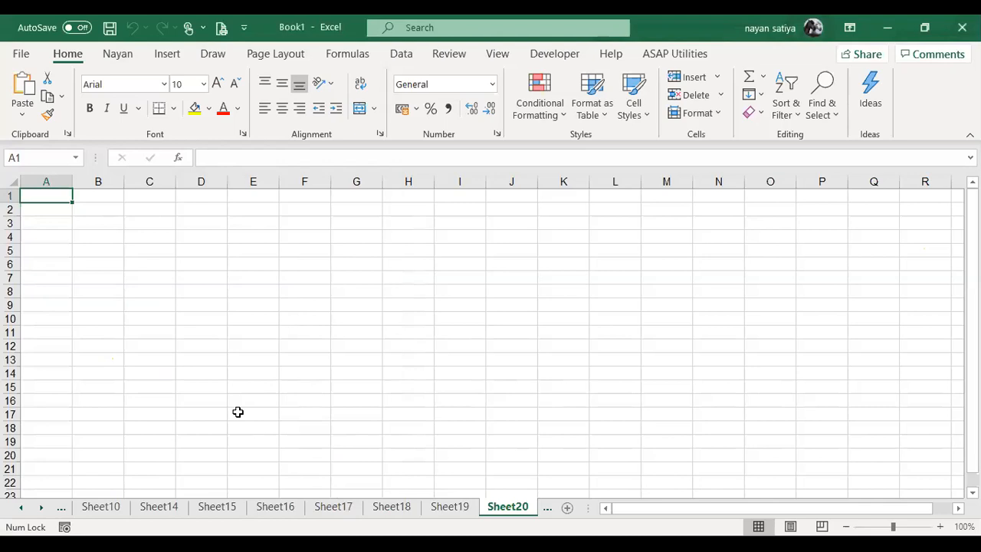
{"action": "right_click", "coordinate": [41, 511]}
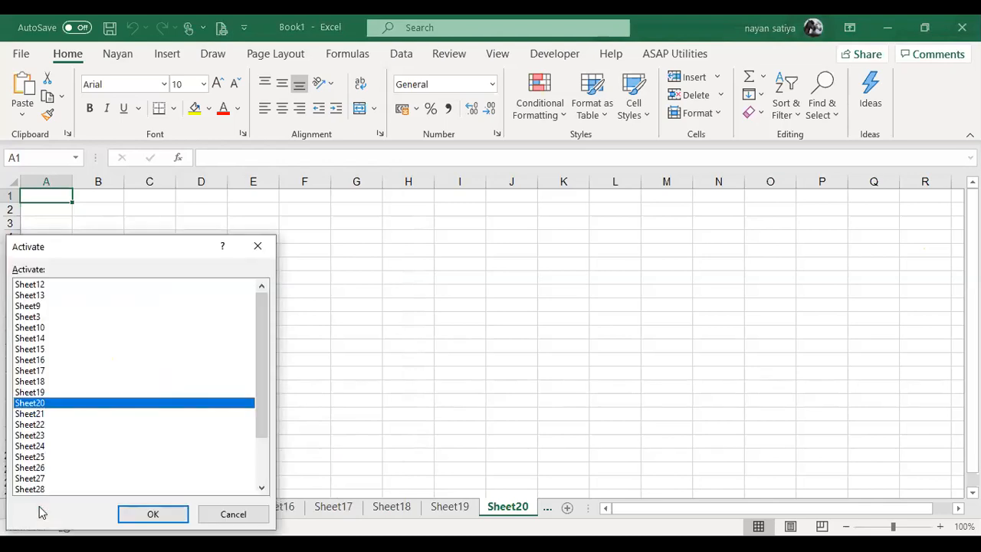
{"action": "left_click", "coordinate": [233, 515]}
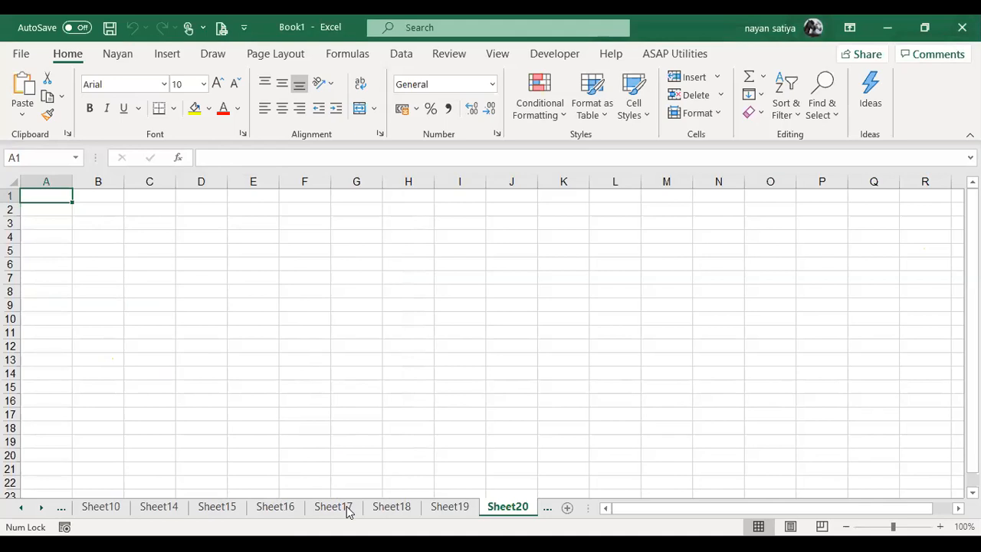
Move Sheet20 to the front of the workbook, before Sheet12.
{"action": "right_click", "coordinate": [518, 508]}
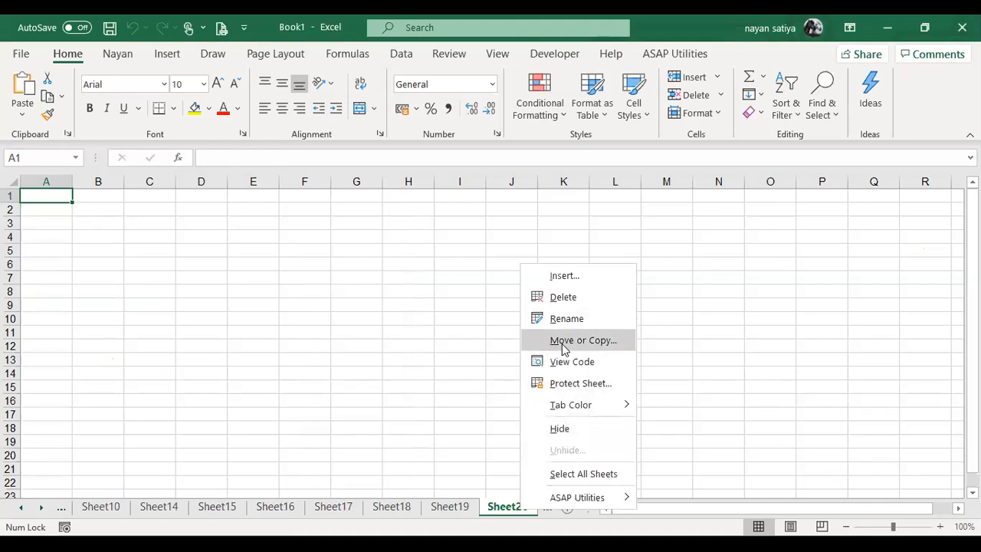
{"action": "left_click", "coordinate": [564, 347]}
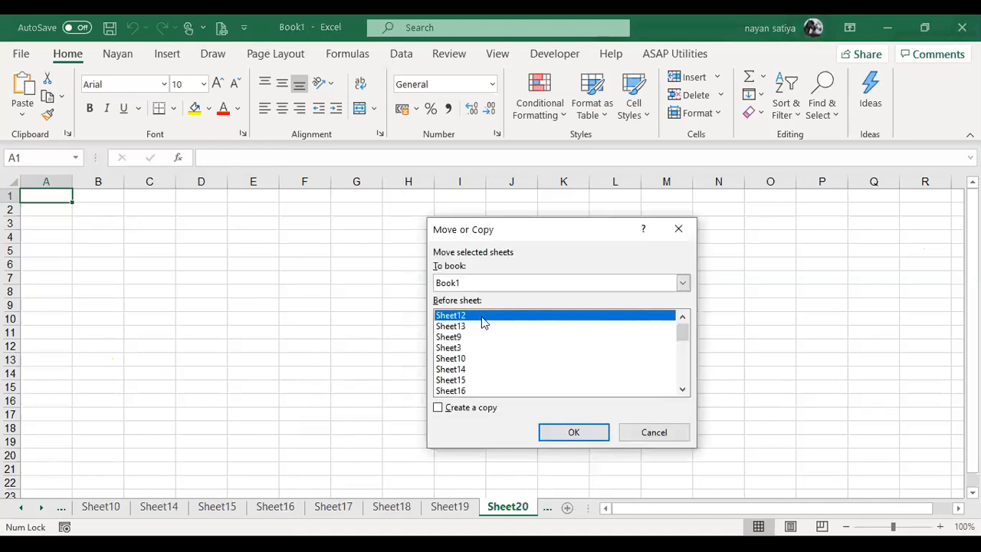
{"action": "left_click", "coordinate": [552, 433]}
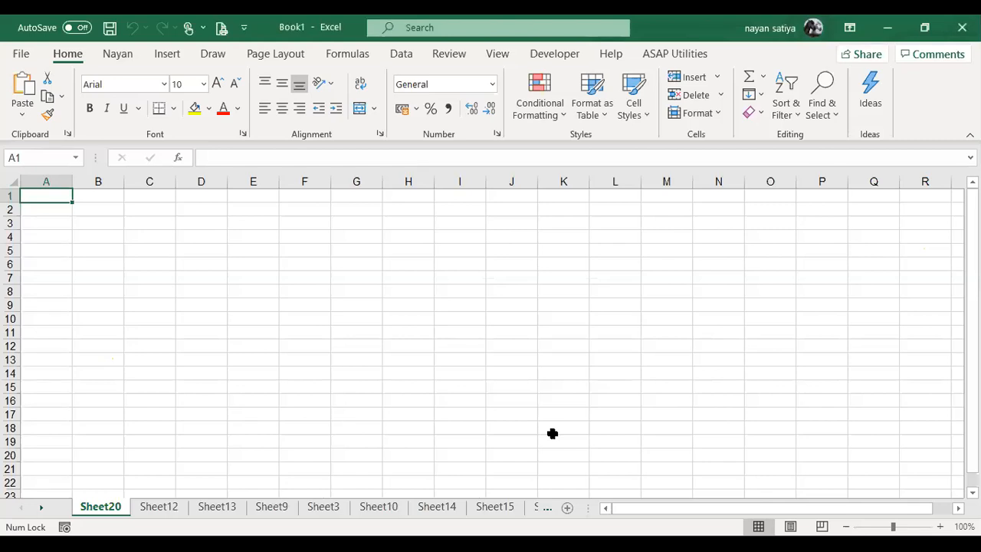
Find Sheet19 among the later worksheets and open it.
{"action": "left_click", "coordinate": [38, 509]}
{"action": "left_click", "coordinate": [37, 507]}
{"action": "left_click", "coordinate": [37, 507]}
{"action": "left_click", "coordinate": [37, 507]}
{"action": "left_click", "coordinate": [37, 508]}
{"action": "left_click", "coordinate": [36, 507]}
{"action": "left_click", "coordinate": [37, 507]}
{"action": "left_click", "coordinate": [36, 507]}
{"action": "left_click", "coordinate": [37, 507]}
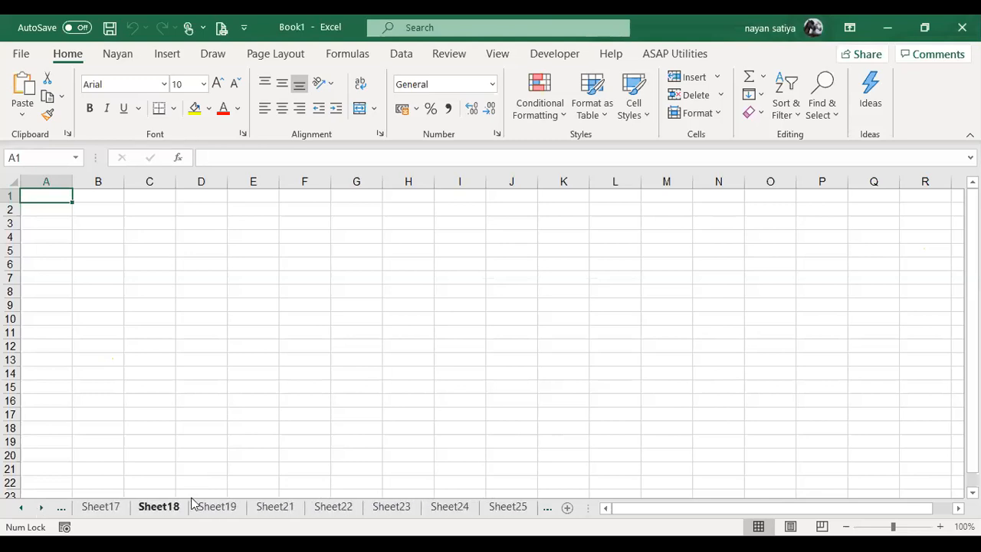
{"action": "left_click", "coordinate": [205, 507]}
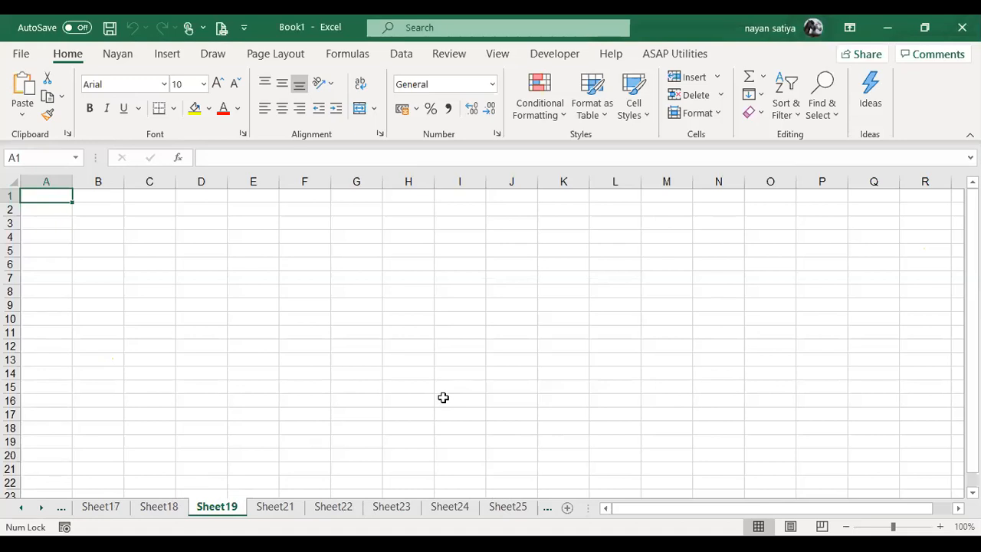
{"action": "left_click", "coordinate": [20, 508]}
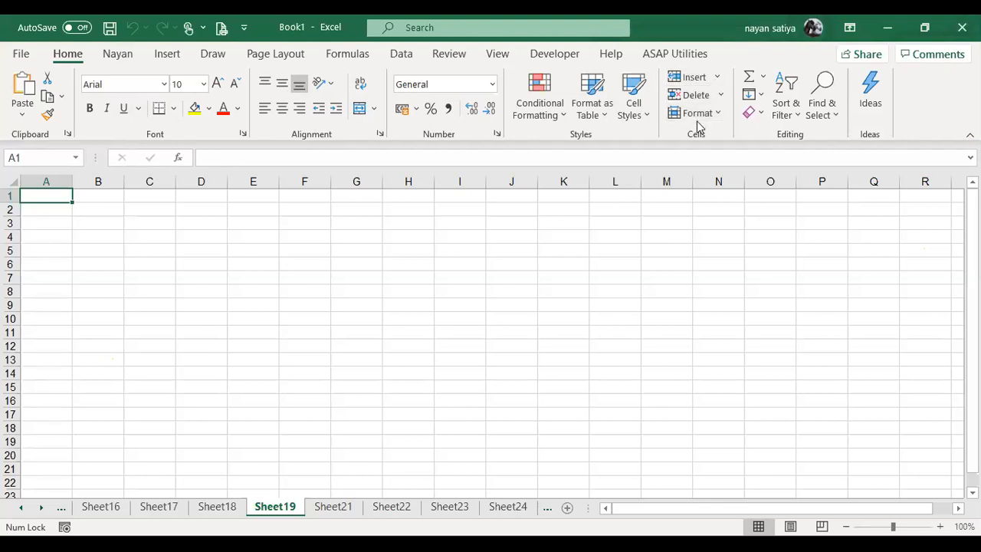
Review the available Sort & Filter and Find & Select options without applying any.
{"action": "left_click", "coordinate": [795, 121]}
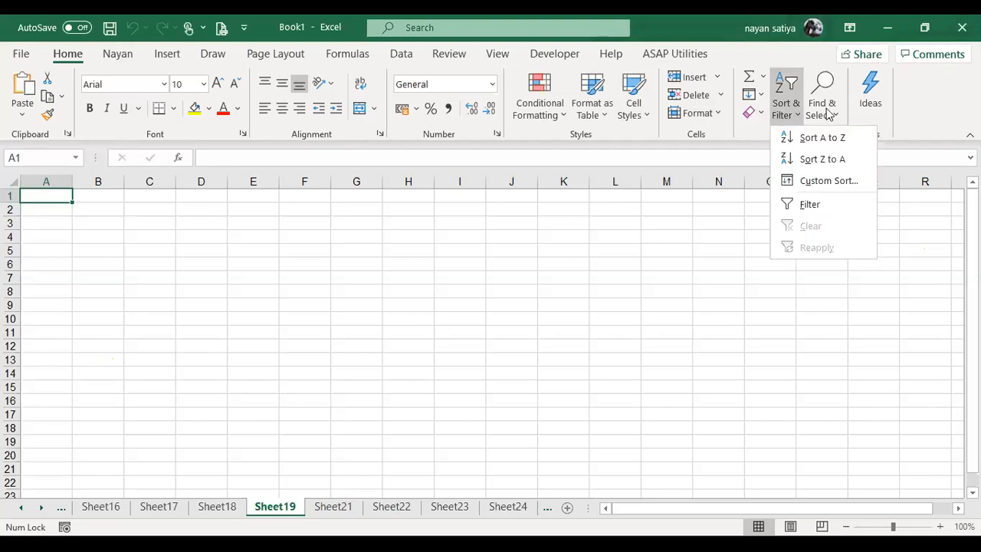
{"action": "left_click", "coordinate": [828, 113]}
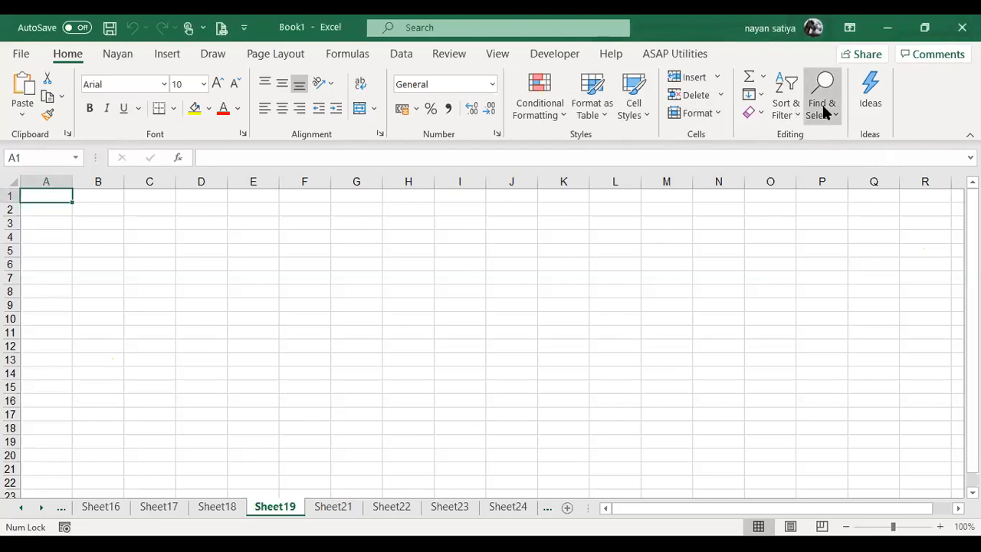
{"action": "left_click", "coordinate": [824, 112]}
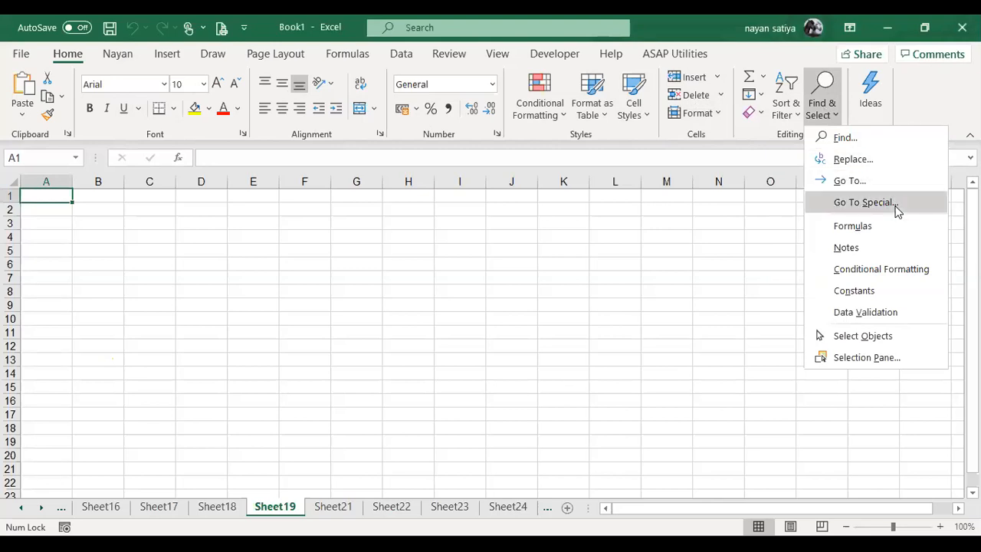
{"action": "left_click", "coordinate": [364, 354]}
Switch back to Sheet3 and select cell E8 in its data.
{"action": "left_click", "coordinate": [21, 507]}
{"action": "left_click", "coordinate": [20, 507]}
{"action": "left_click", "coordinate": [20, 507]}
{"action": "left_click", "coordinate": [21, 507]}
{"action": "left_click", "coordinate": [21, 507]}
{"action": "left_click", "coordinate": [21, 508]}
{"action": "left_click", "coordinate": [323, 506]}
{"action": "left_click", "coordinate": [370, 332]}
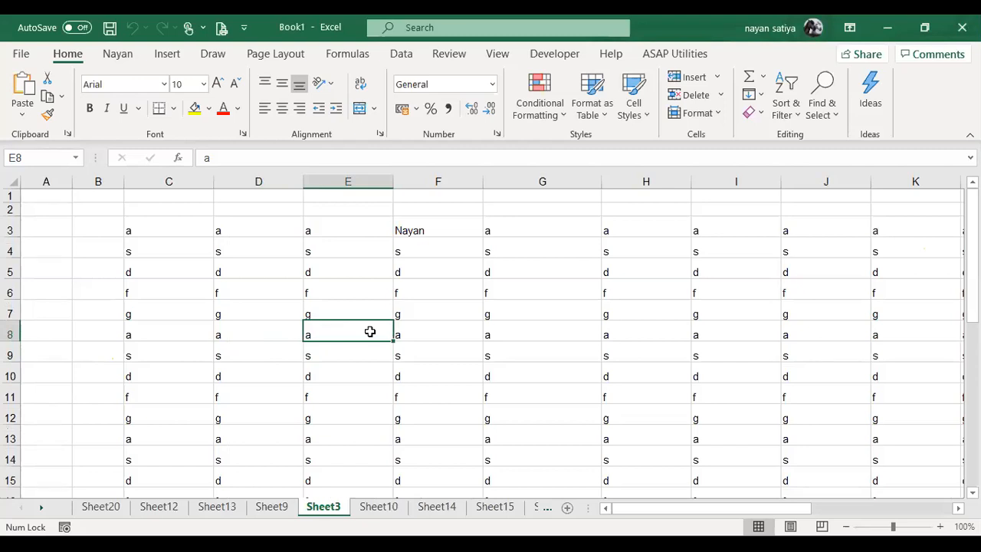
Enter the numbers 1, 2, 3 and 4 in cells D3 to D6 of Sheet3.
{"action": "key", "text": "ctrl+Up"}
{"action": "key", "text": "Left"}
{"action": "key", "text": "Left"}
{"action": "key", "text": "Left"}
{"action": "key", "text": "Right"}
{"action": "key", "text": "Down"}
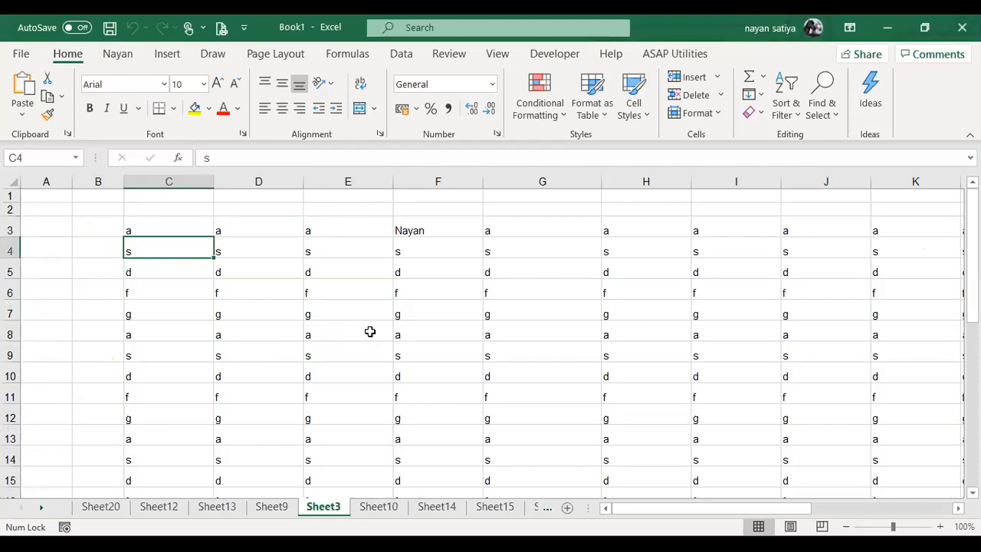
{"action": "key", "text": "Up"}
{"action": "key", "text": "Up"}
{"action": "key", "text": "Right"}
{"action": "key", "text": "Down"}
{"action": "type", "text": "1"}
{"action": "key", "text": "Return"}
{"action": "type", "text": "2"}
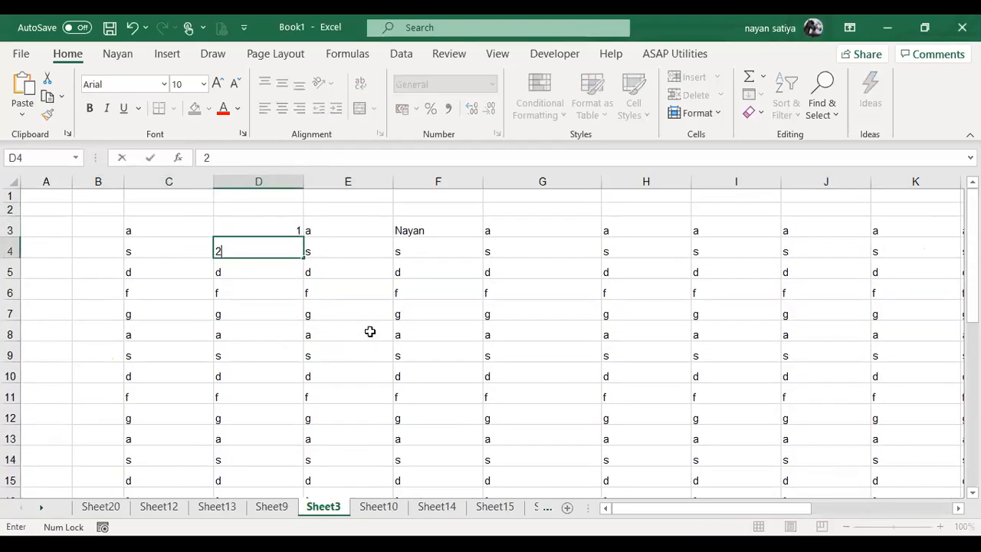
{"action": "key", "text": "Return"}
{"action": "type", "text": "3"}
{"action": "key", "text": "Return"}
{"action": "type", "text": "4"}
Select the range D3:D6 containing the four numbers.
{"action": "key", "text": "Up"}
{"action": "key", "text": "Up"}
{"action": "key", "text": "Up"}
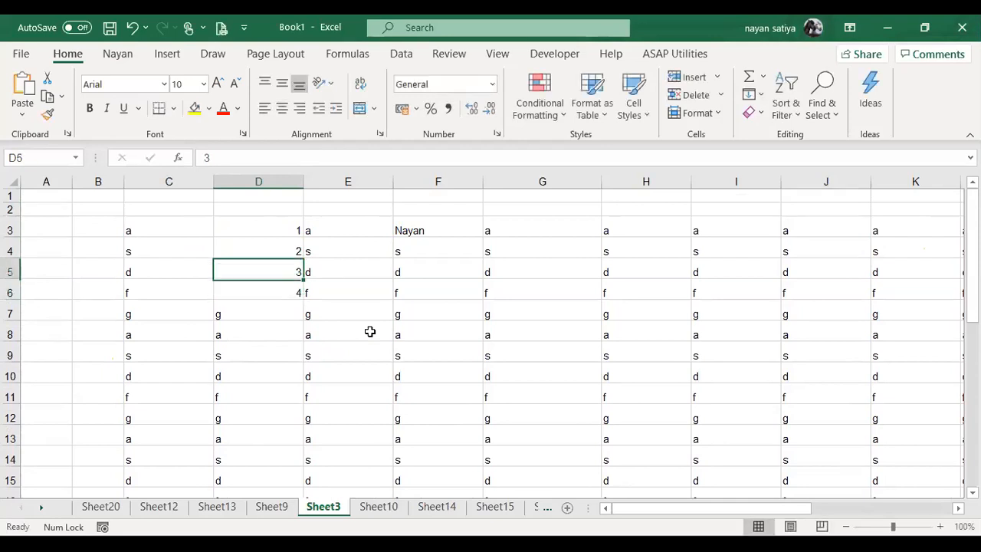
{"action": "scroll", "coordinate": [369, 331], "scroll_direction": "down", "scroll_amount": 1}
{"action": "key", "text": "Down"}
{"action": "key", "text": "Up"}
{"action": "key", "text": "shift+Down"}
{"action": "key", "text": "shift+Down"}
{"action": "key", "text": "shift+Down"}
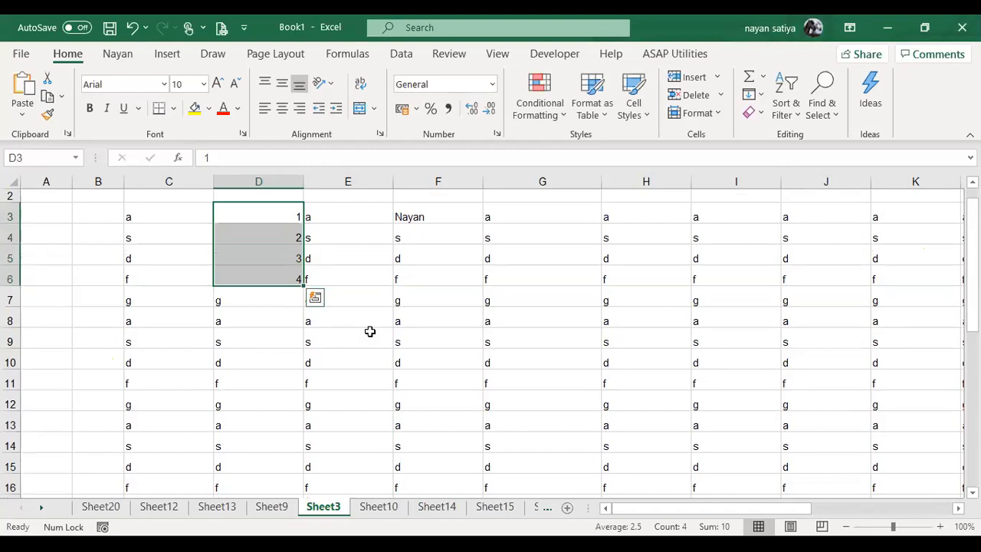
Fill the number series down column D to row 31 and enter 100, 101 and 102 in cells E3 to E5.
{"action": "double_click", "coordinate": [303, 286]}
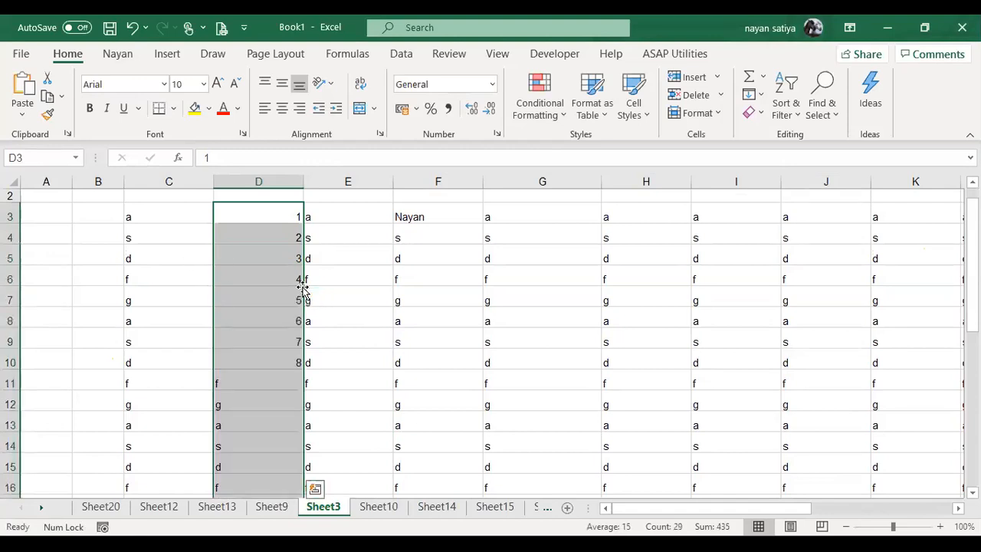
{"action": "left_click", "coordinate": [352, 215]}
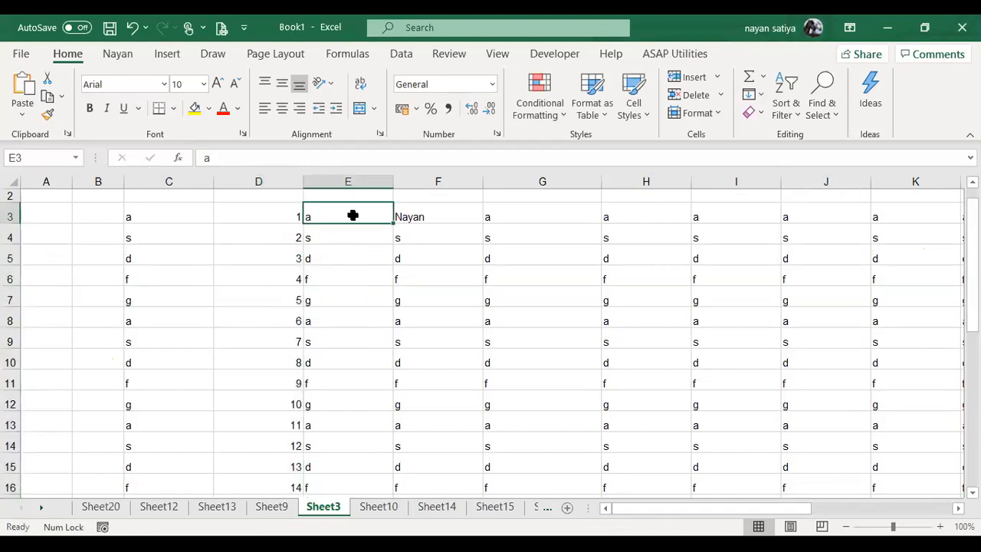
{"action": "type", "text": "100"}
{"action": "key", "text": "Return"}
{"action": "type", "text": "1"}
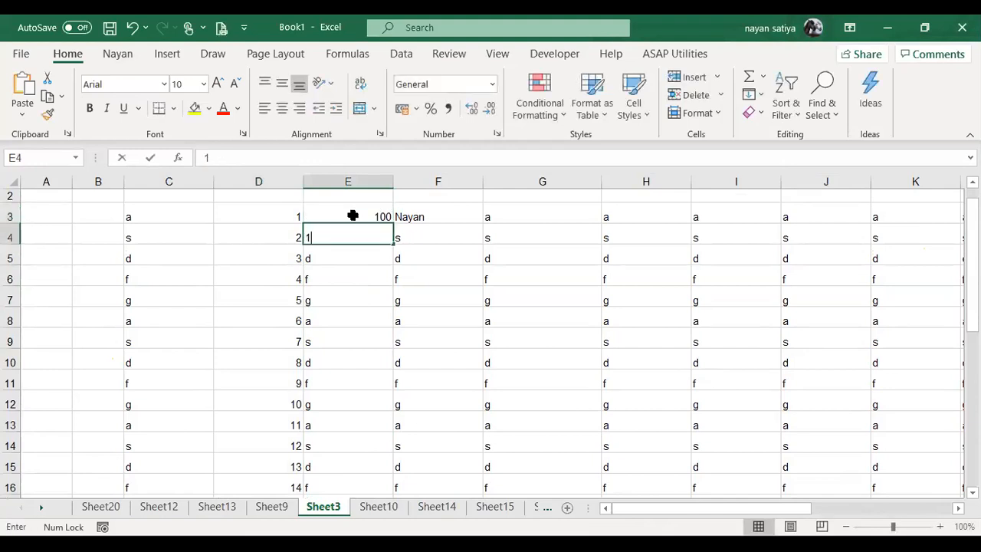
{"action": "type", "text": "01"}
{"action": "key", "text": "Return"}
{"action": "type", "text": "102"}
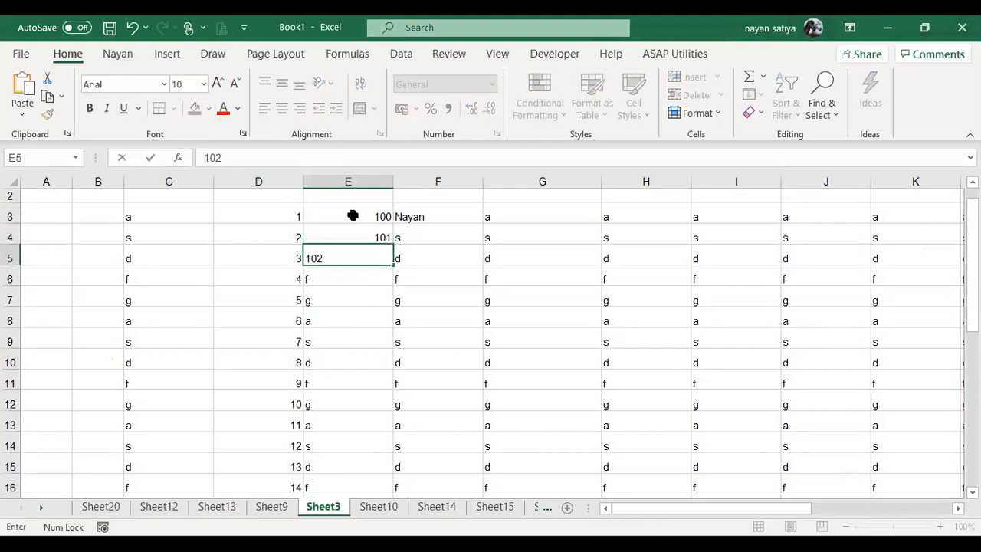
Extend the series in E3:E5 down column E to the end of the data.
{"action": "key", "text": "Up"}
{"action": "key", "text": "Up"}
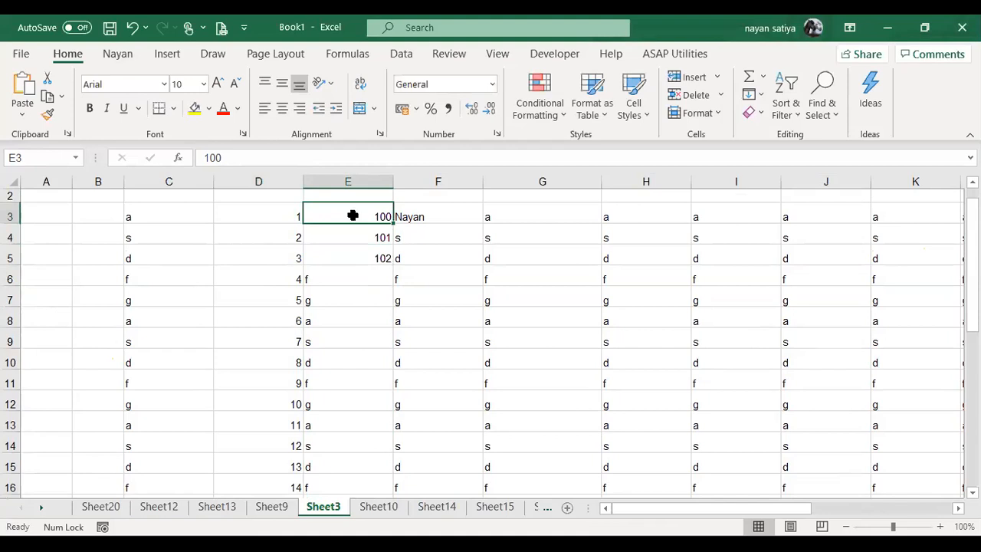
{"action": "key", "text": "shift+Down"}
{"action": "key", "text": "shift+Down"}
{"action": "double_click", "coordinate": [394, 264]}
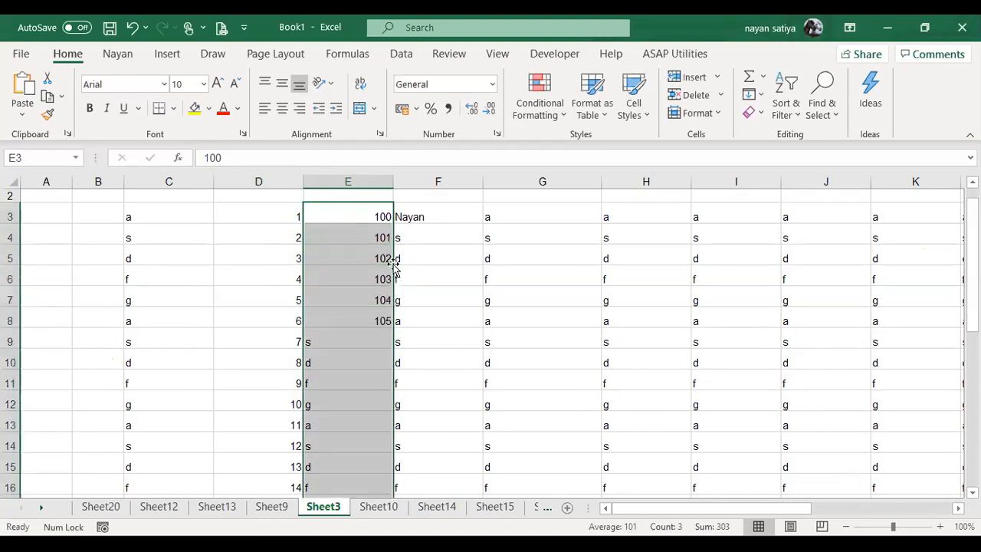
Enter a formula in F3 that adds E3 and D3.
{"action": "left_click", "coordinate": [444, 214]}
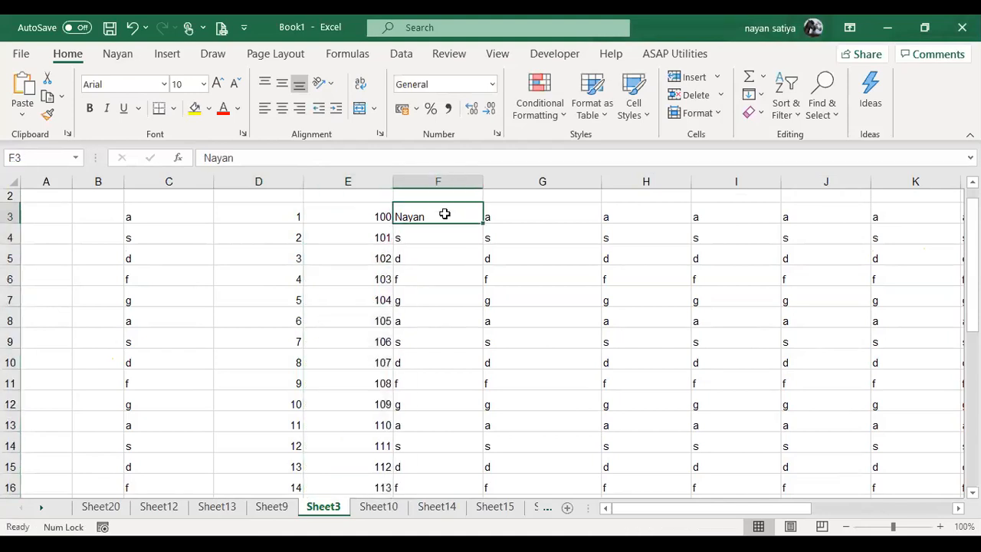
{"action": "type", "text": "="}
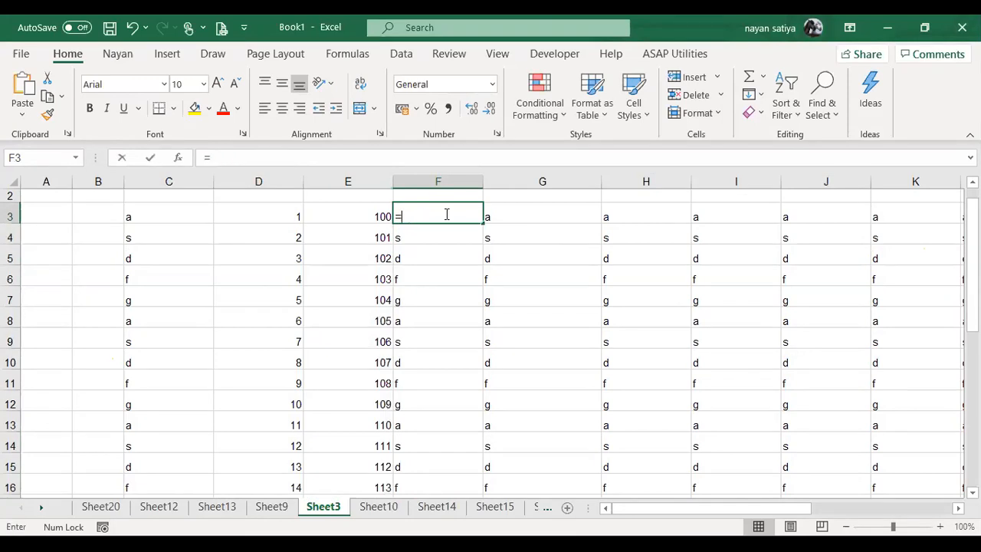
{"action": "key", "text": "Left"}
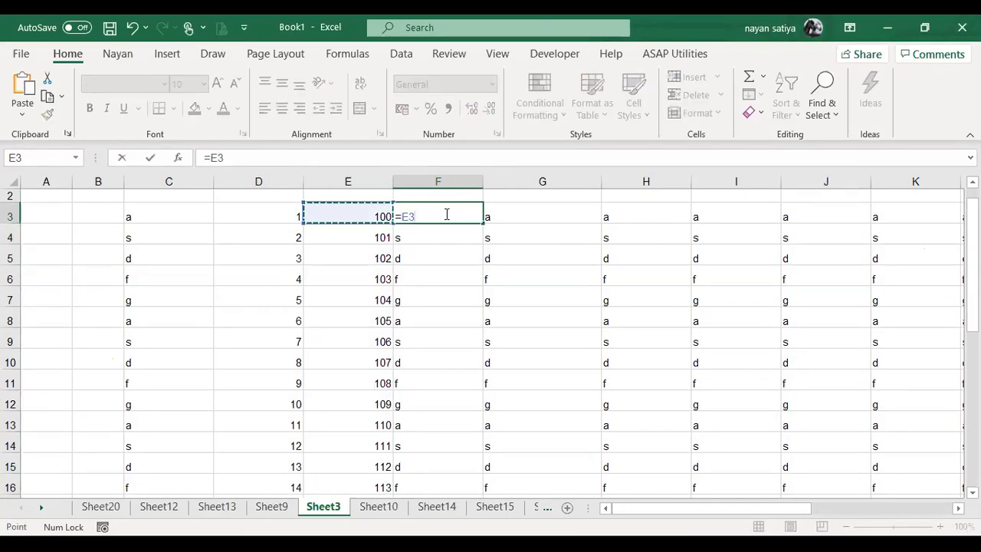
{"action": "type", "text": "+"}
{"action": "key", "text": "Left"}
{"action": "key", "text": "Left"}
{"action": "key", "text": "Return"}
Copy the sum formula from F3 down column F to the last data row, row 31.
{"action": "key", "text": "Left"}
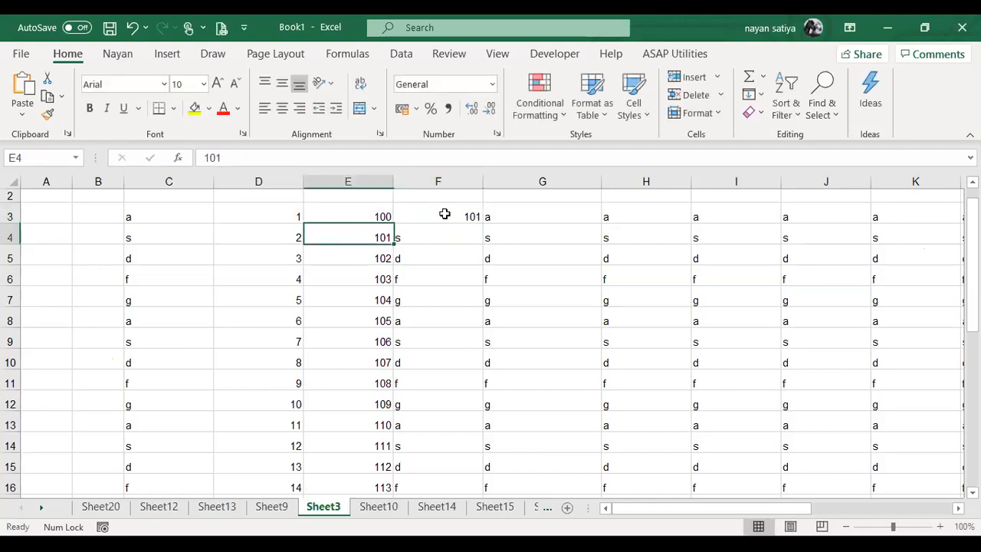
{"action": "key", "text": "ctrl+Down"}
{"action": "key", "text": "Right"}
{"action": "key", "text": "ctrl+shift+Up"}
{"action": "key", "text": "ctrl+d"}
Clear the remaining letter data from G3 across to the last column and down to the last row.
{"action": "key", "text": "Right"}
{"action": "key", "text": "Up"}
{"action": "key", "text": "ctrl+Up"}
{"action": "key", "text": "Down"}
{"action": "key", "text": "Up"}
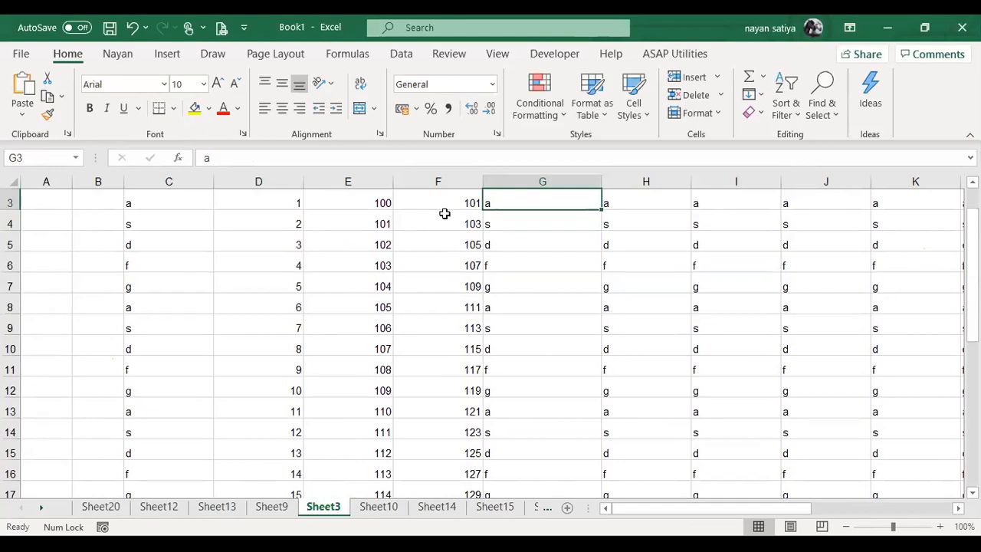
{"action": "key", "text": "ctrl+shift+Right"}
{"action": "key", "text": "ctrl+shift+Down"}
{"action": "key", "text": "Delete"}
Apply All Borders to the table range C3:F31.
{"action": "key", "text": "Left"}
{"action": "key", "text": "Left"}
{"action": "key", "text": "Left"}
{"action": "key", "text": "Left"}
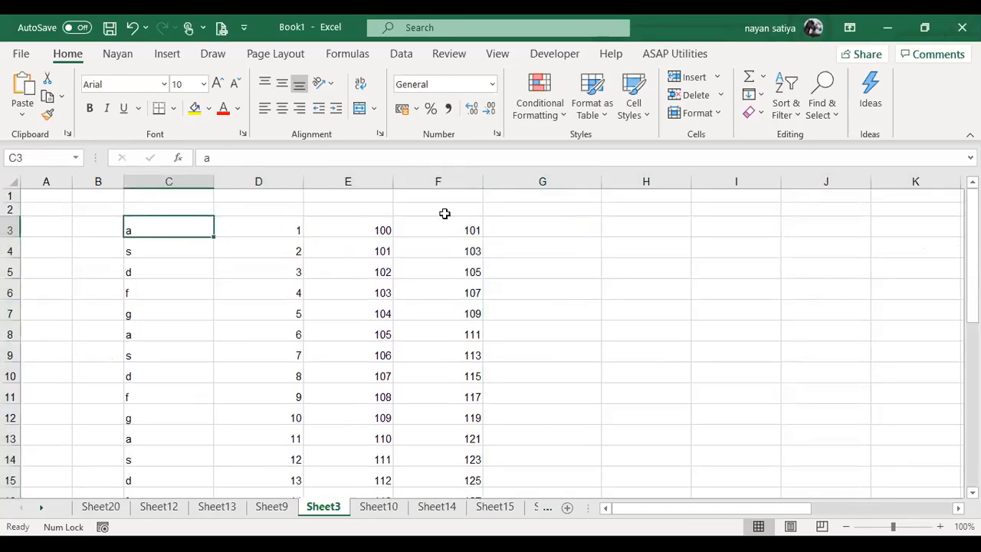
{"action": "key", "text": "ctrl+shift+Right"}
{"action": "key", "text": "ctrl+shift+Down"}
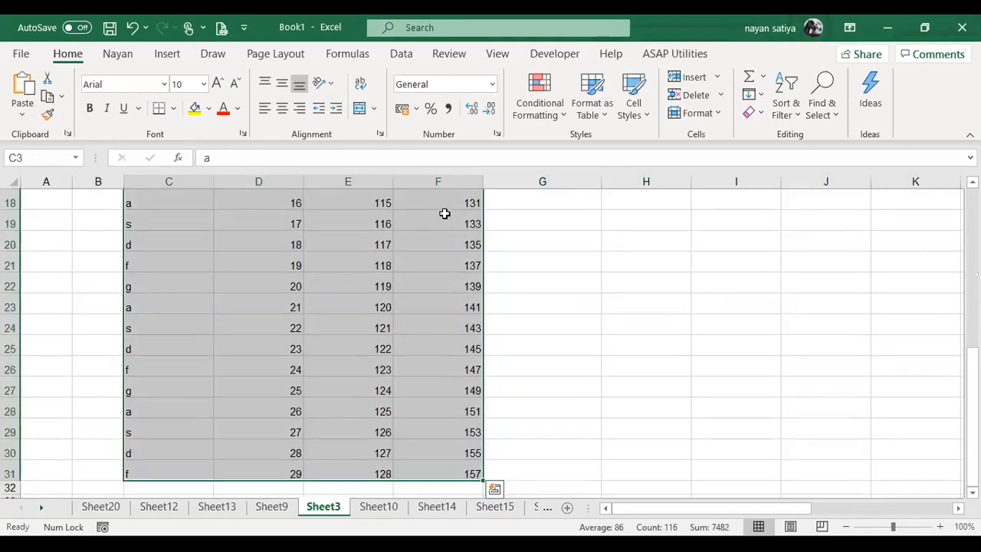
{"action": "left_click", "coordinate": [173, 110]}
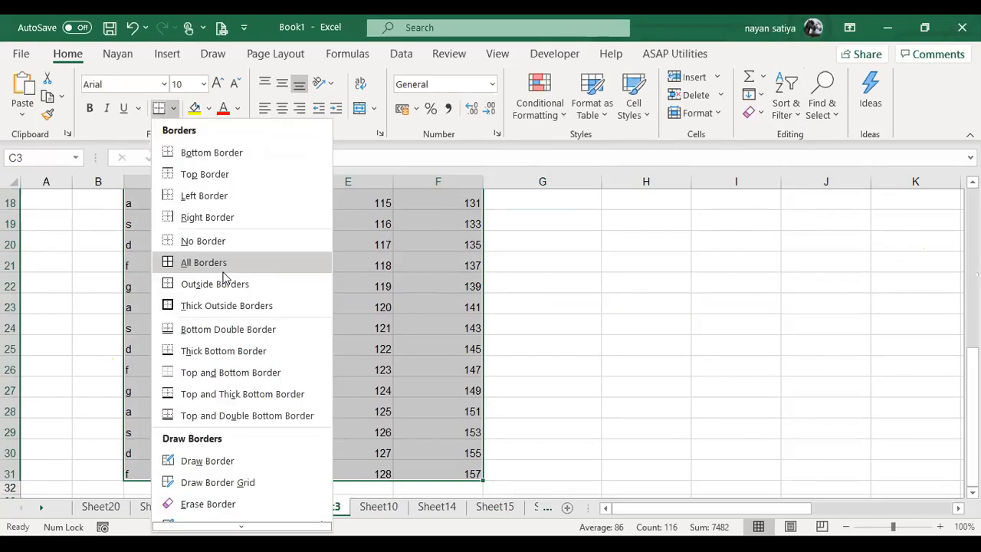
{"action": "left_click", "coordinate": [181, 259]}
AutoFit columns C to F and widen them to one equal width.
{"action": "left_click", "coordinate": [706, 115]}
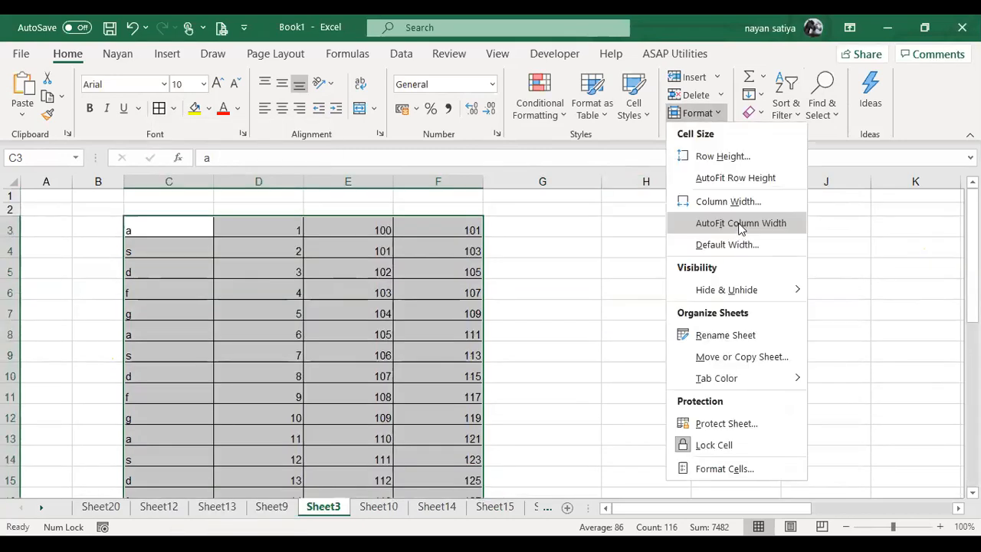
{"action": "left_click", "coordinate": [738, 225]}
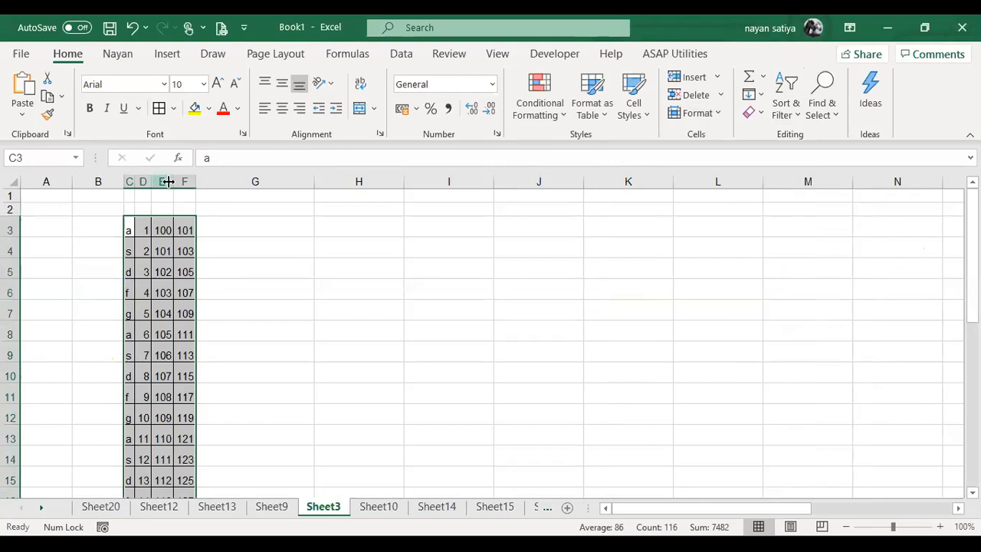
{"action": "left_click_drag", "start_coordinate": [170, 182], "coordinate": [206, 184]}
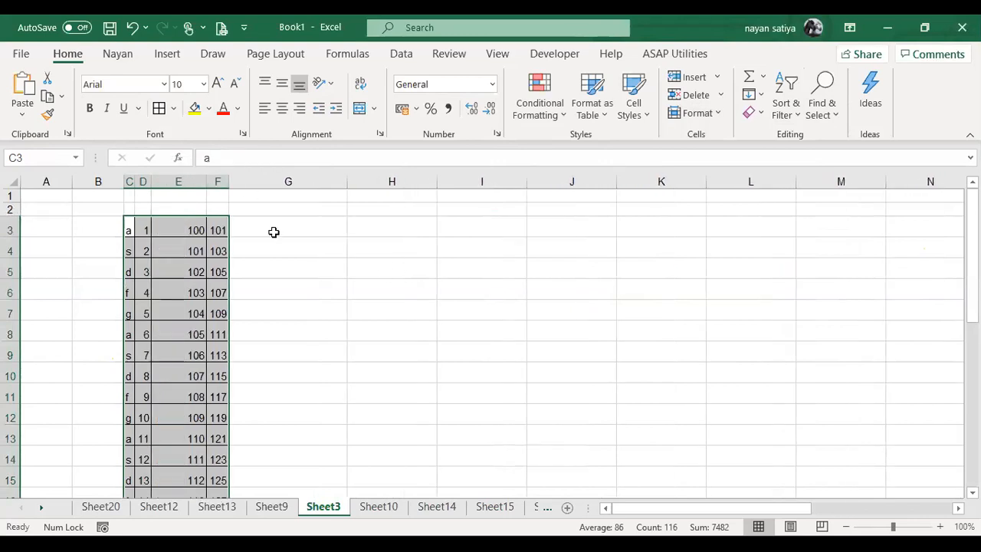
{"action": "left_click", "coordinate": [131, 182]}
{"action": "left_click_drag", "start_coordinate": [131, 181], "coordinate": [247, 185]}
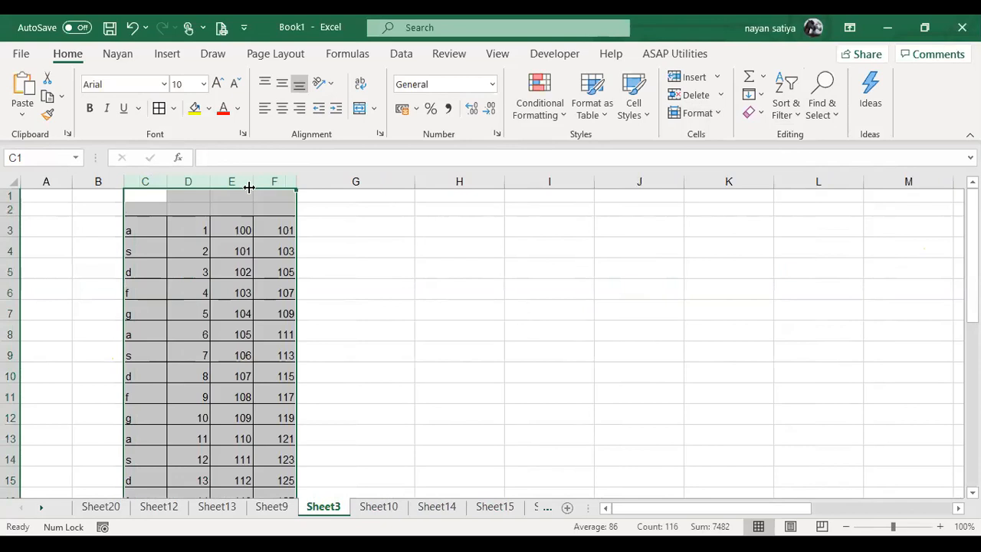
{"action": "left_click", "coordinate": [256, 309]}
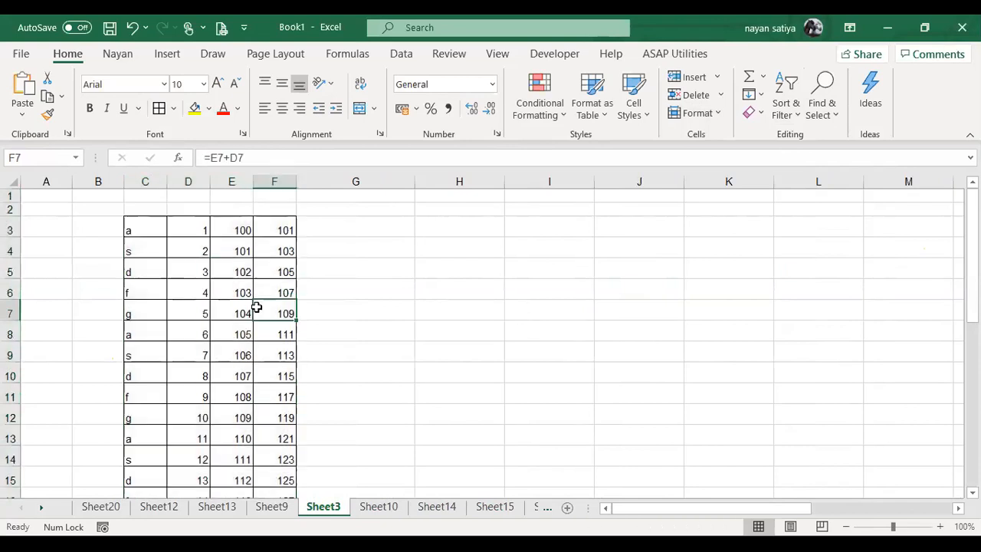
Look at Go To Special among the Find & Select options without choosing a command, and select cell F6.
{"action": "left_click", "coordinate": [217, 293]}
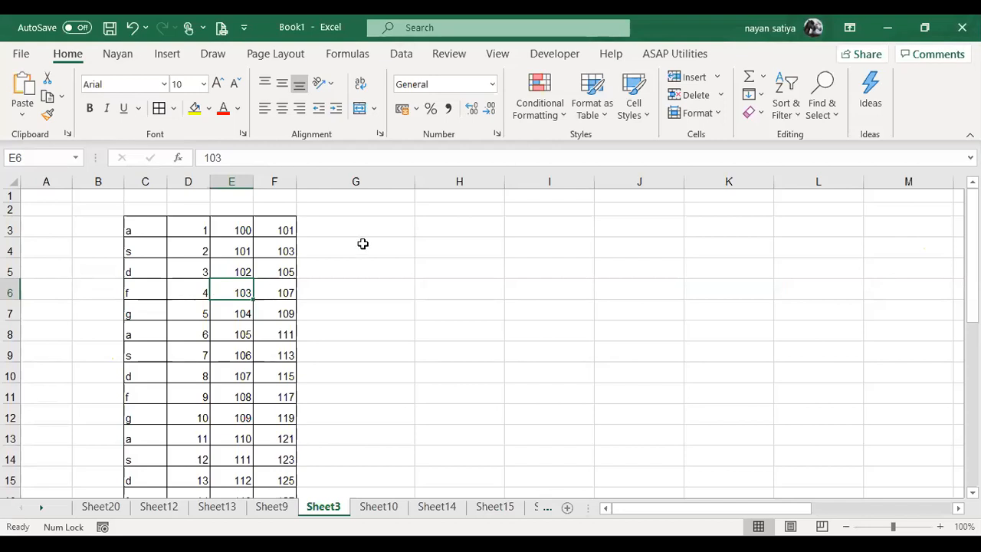
{"action": "left_click", "coordinate": [819, 93]}
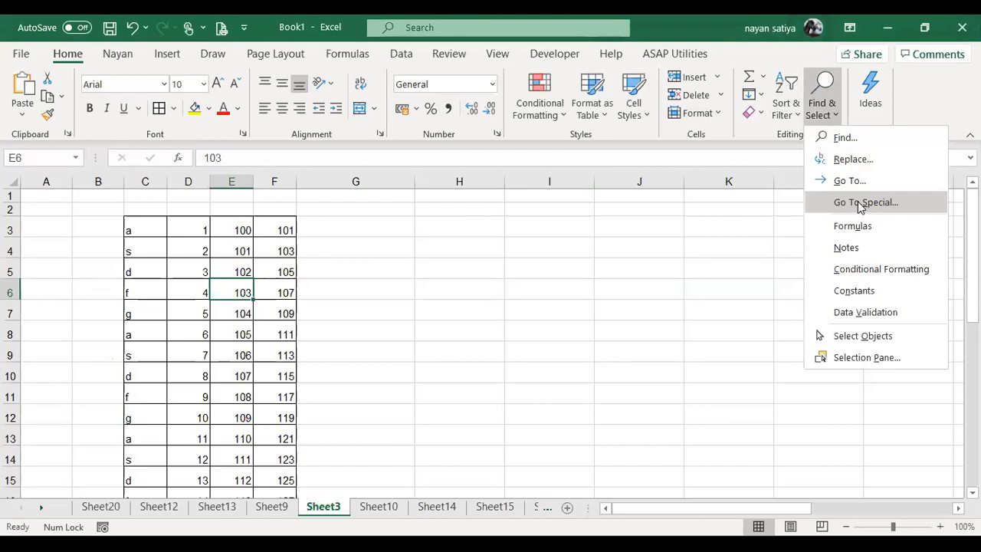
{"action": "left_click", "coordinate": [268, 295]}
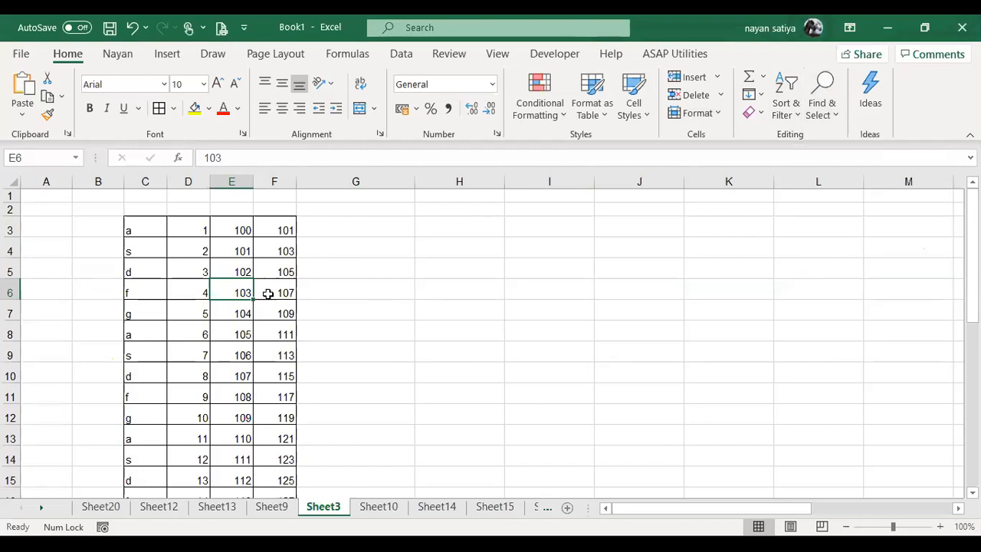
{"action": "left_click", "coordinate": [268, 294]}
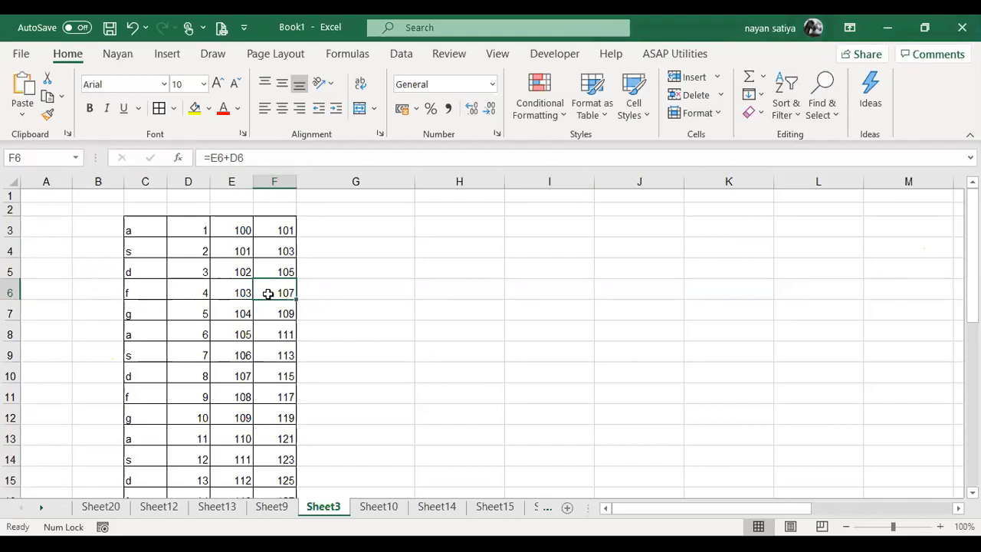
Review the Constants and Formulas choices in the Go To Special dialog and close it without applying any.
{"action": "key", "text": "F5"}
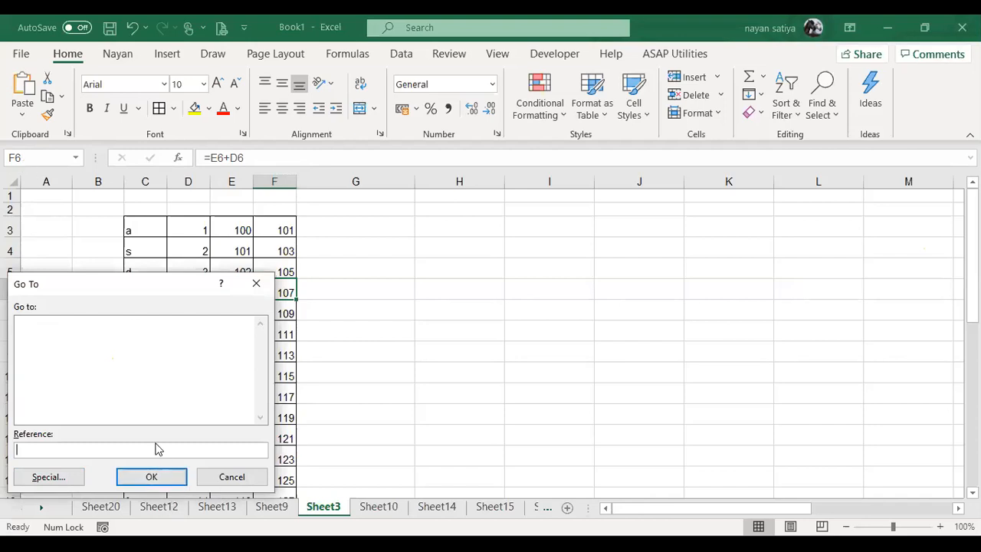
{"action": "left_click", "coordinate": [68, 476]}
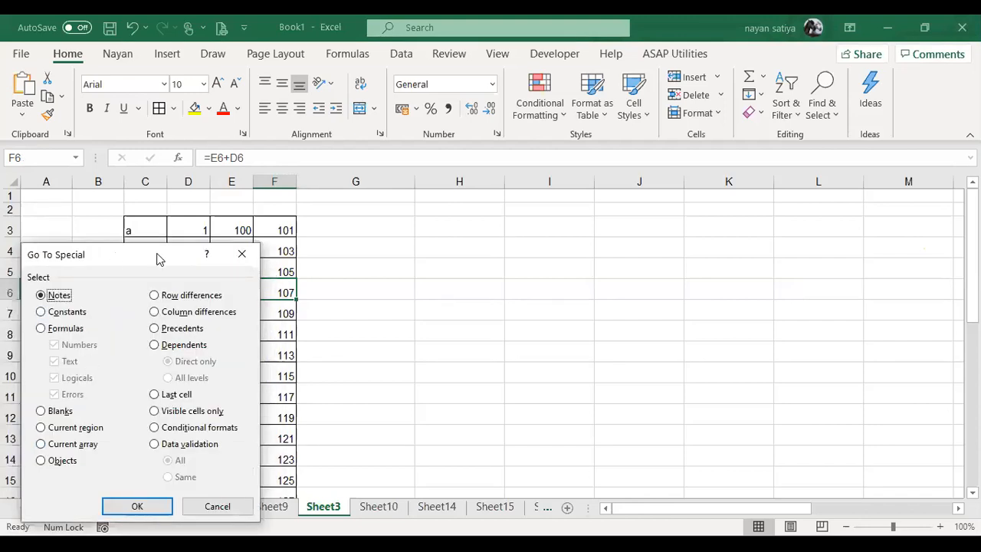
{"action": "left_click_drag", "start_coordinate": [113, 257], "coordinate": [500, 189]}
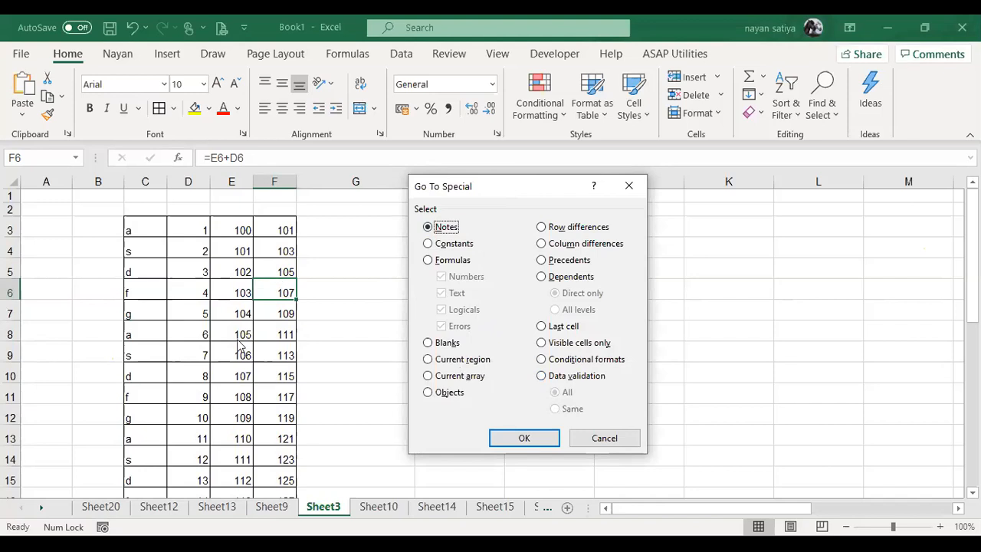
{"action": "left_click", "coordinate": [449, 247]}
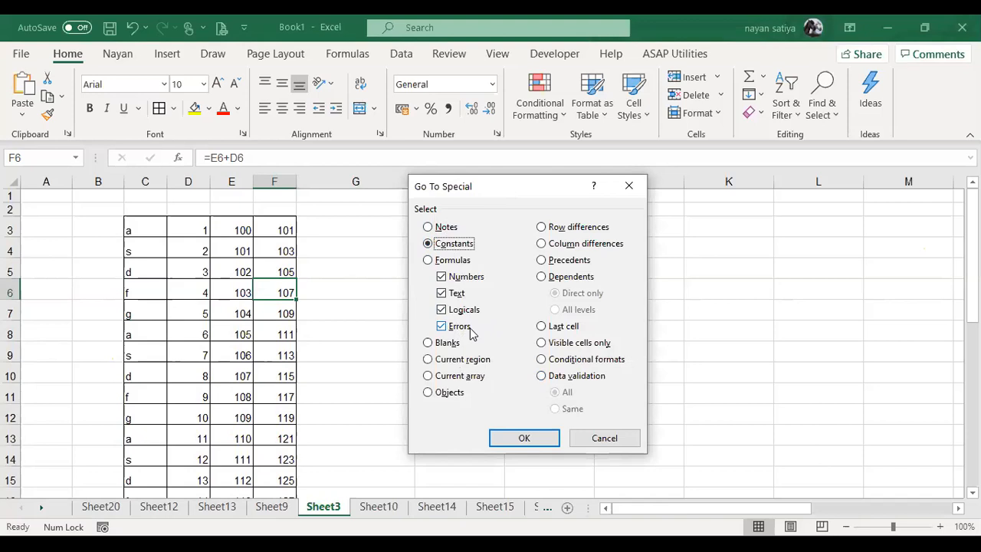
{"action": "left_click", "coordinate": [453, 260]}
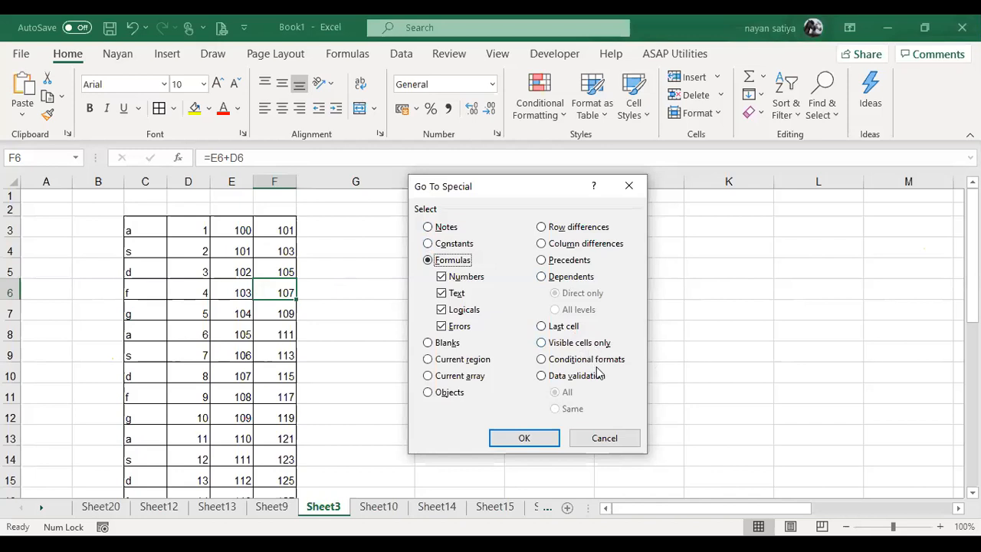
{"action": "left_click", "coordinate": [603, 446]}
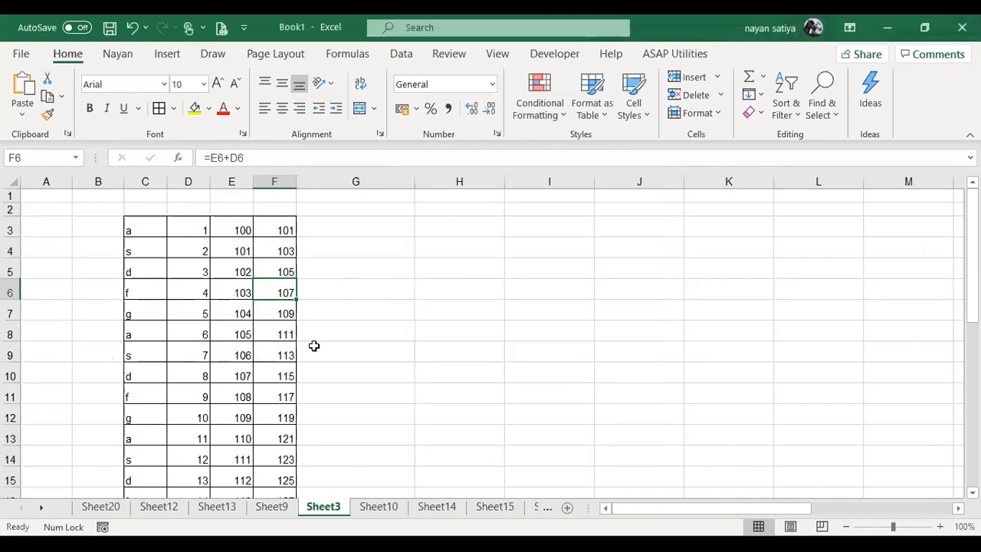
Change the formula in F8 to =E8+D8/0 to create a sample error value in the table.
{"action": "left_click", "coordinate": [142, 258]}
{"action": "key", "text": "ctrl+a"}
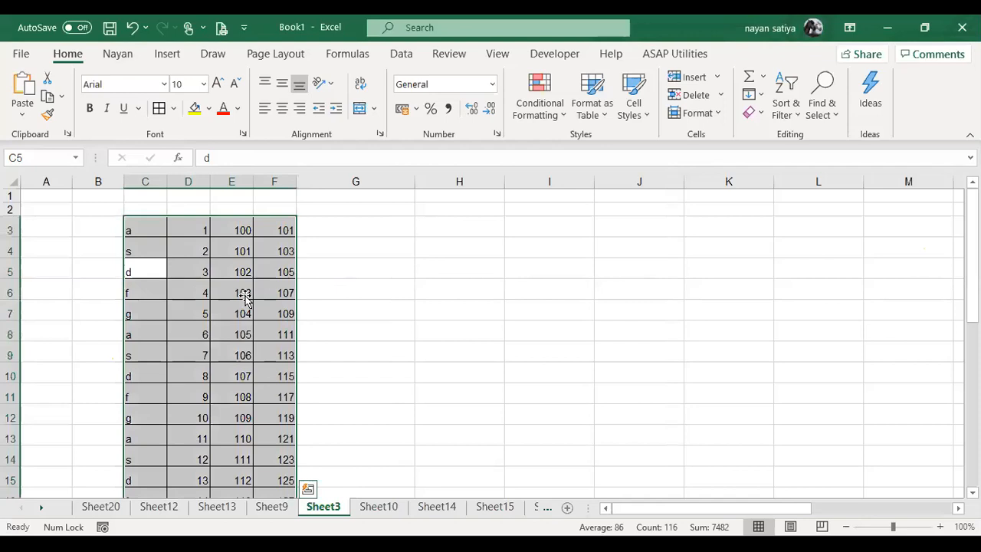
{"action": "left_click", "coordinate": [291, 325]}
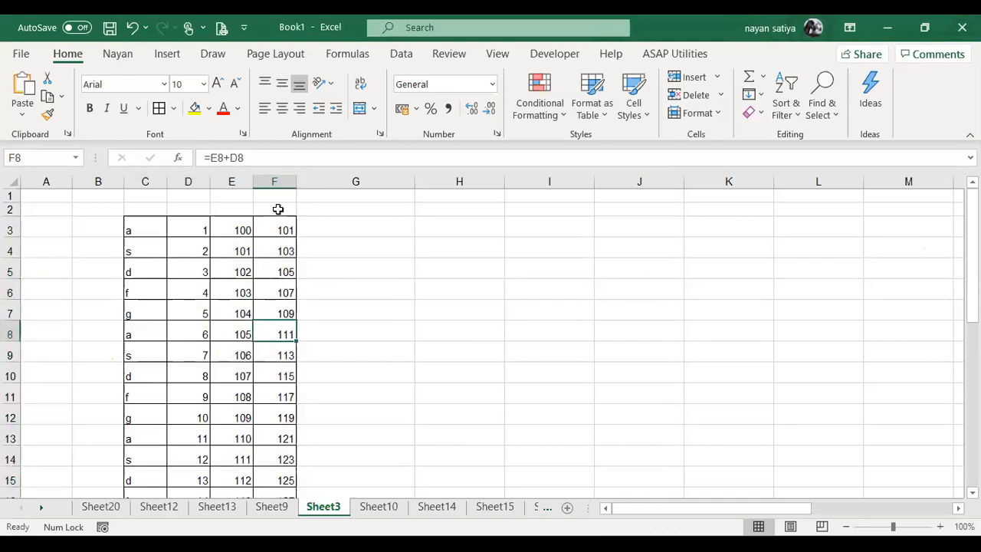
{"action": "left_click", "coordinate": [285, 157]}
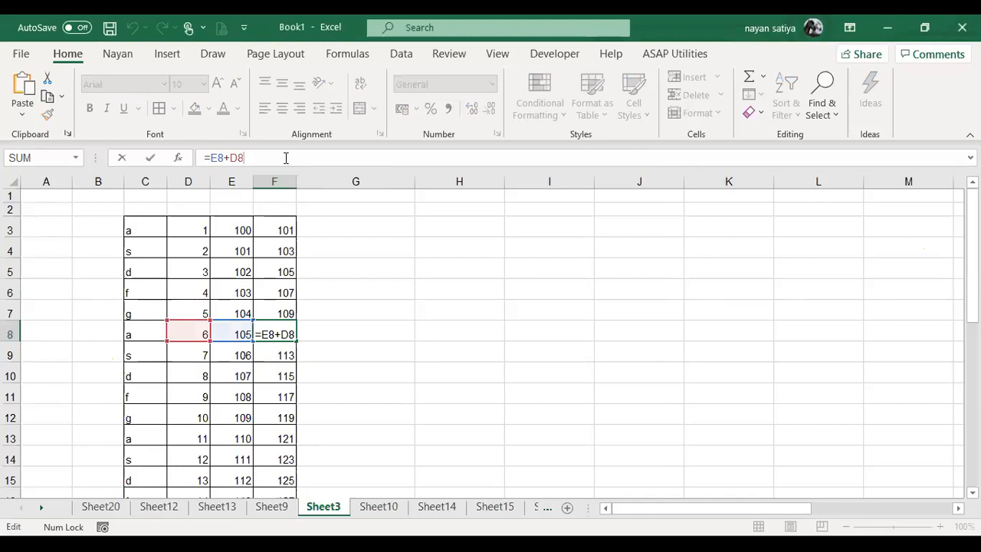
{"action": "type", "text": "/0"}
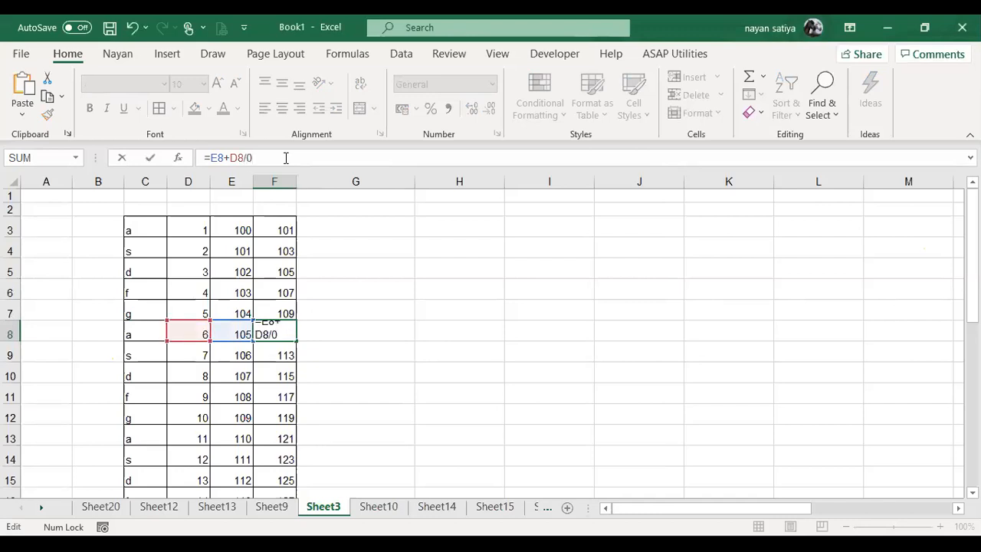
{"action": "key", "text": "Return"}
{"action": "key", "text": "Down"}
{"action": "key", "text": "Down"}
{"action": "key", "text": "Down"}
{"action": "key", "text": "Down"}
{"action": "key", "text": "Down"}
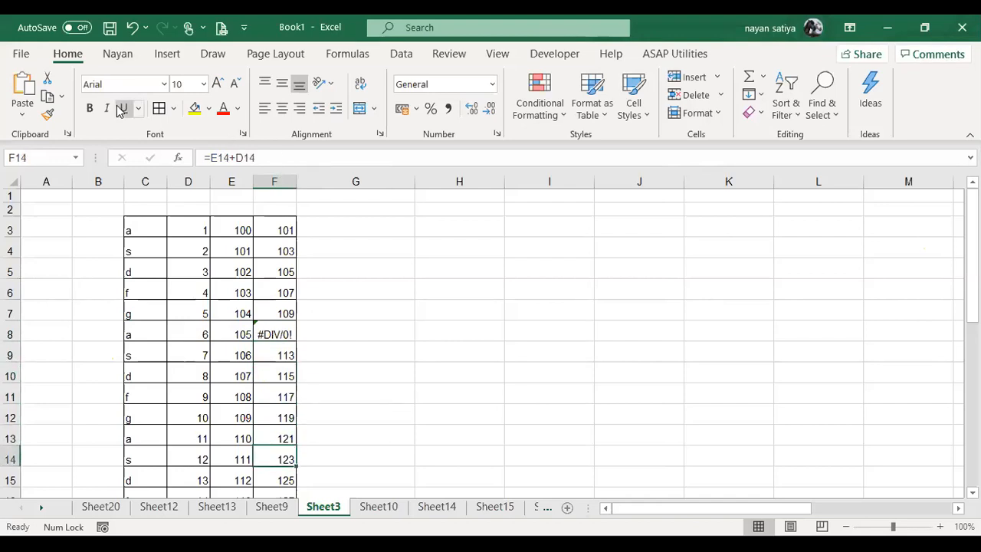
Select the table C3:F31 and use Go To Special to select only its text constants.
{"action": "left_click", "coordinate": [142, 228]}
{"action": "key", "text": "ctrl+shift+Right"}
{"action": "key", "text": "ctrl+shift+Down"}
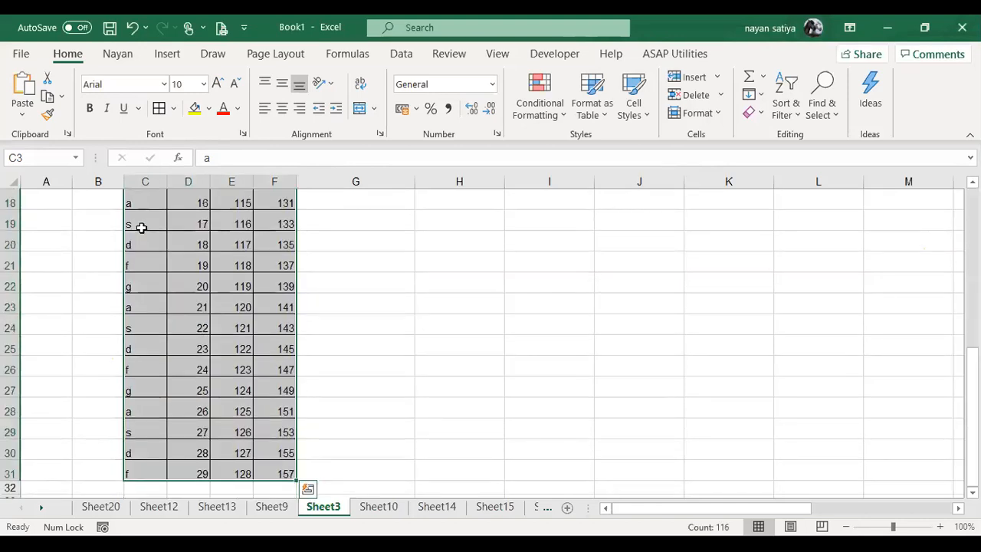
{"action": "key", "text": "ctrl+g"}
{"action": "left_click", "coordinate": [436, 410]}
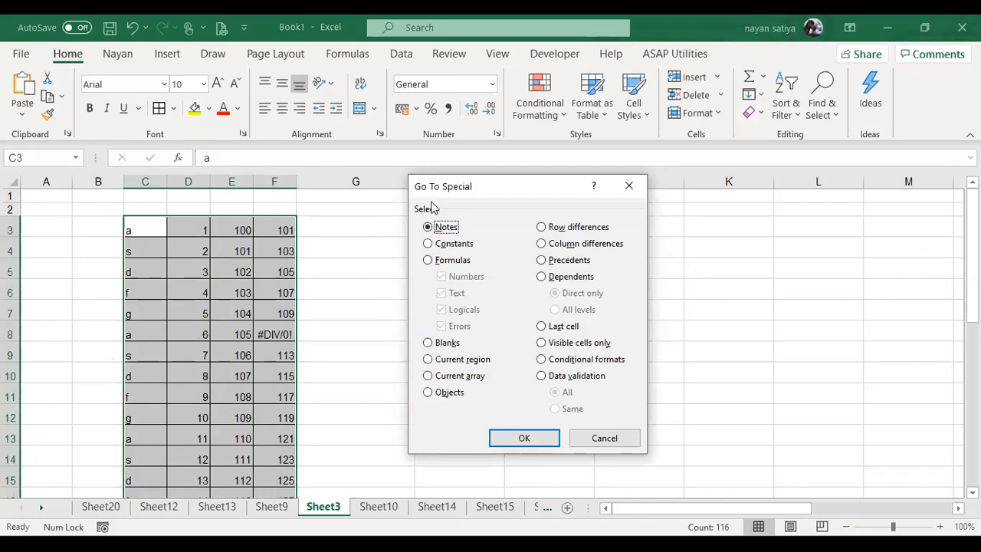
{"action": "left_click", "coordinate": [447, 244]}
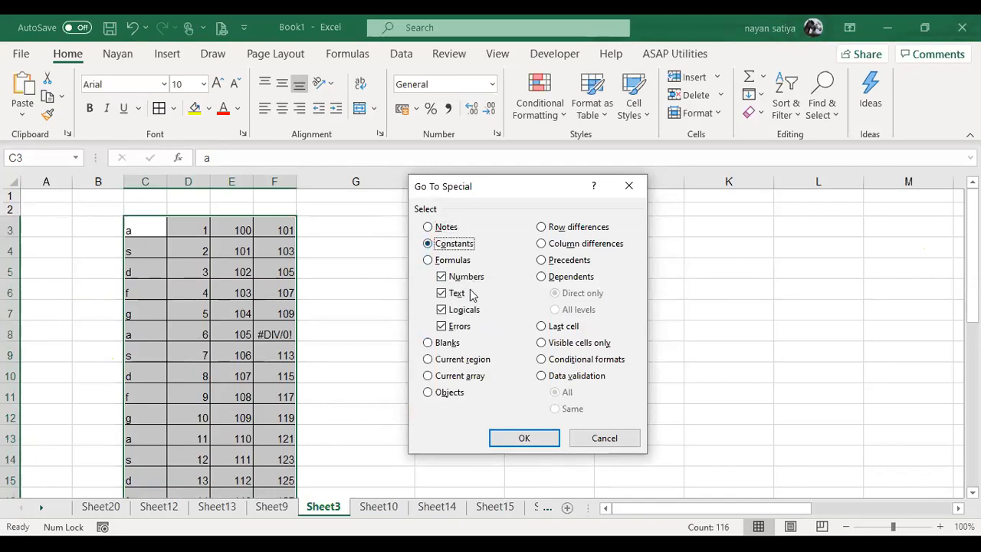
{"action": "left_click", "coordinate": [469, 282]}
{"action": "left_click", "coordinate": [461, 310]}
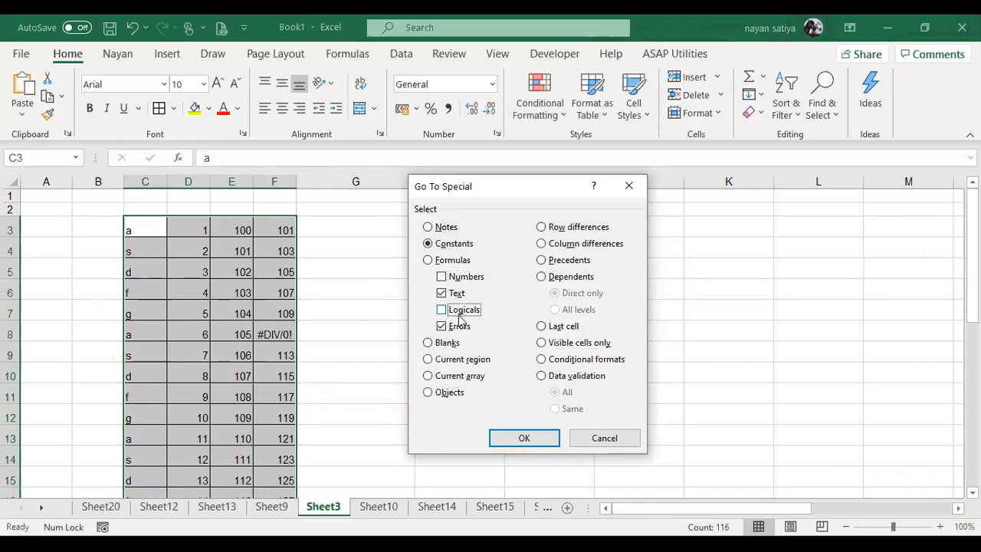
{"action": "left_click", "coordinate": [460, 328]}
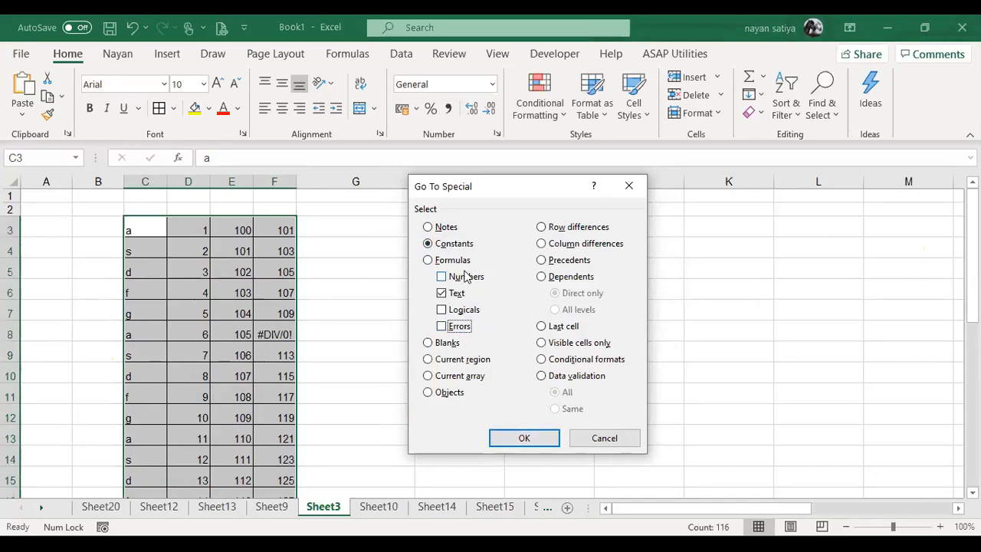
{"action": "left_click", "coordinate": [522, 435]}
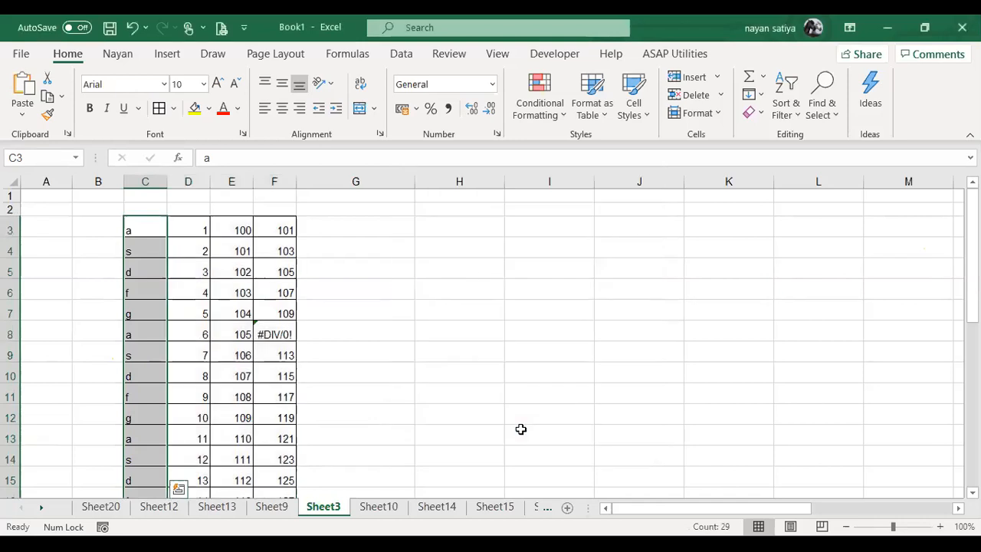
Fill the selected text cells in column C with light blue and look over the table.
{"action": "left_click", "coordinate": [209, 110]}
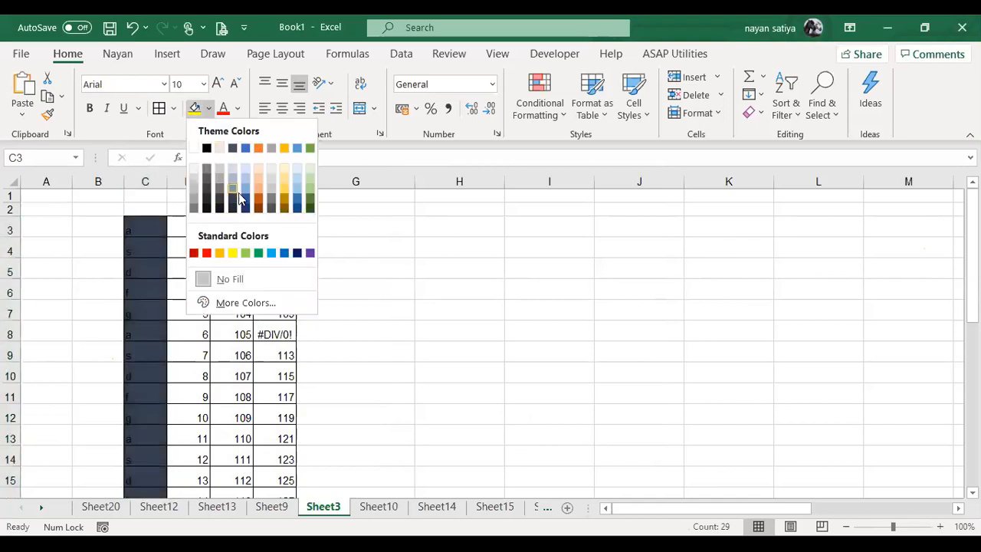
{"action": "left_click", "coordinate": [244, 177]}
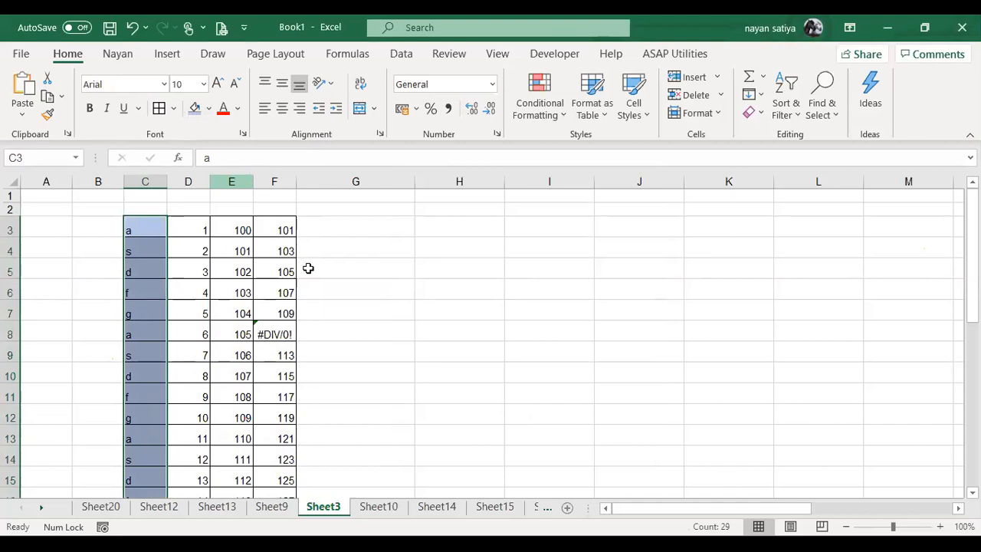
{"action": "scroll", "coordinate": [321, 316], "scroll_direction": "down", "scroll_amount": 3}
{"action": "scroll", "coordinate": [321, 316], "scroll_direction": "up", "scroll_amount": 3}
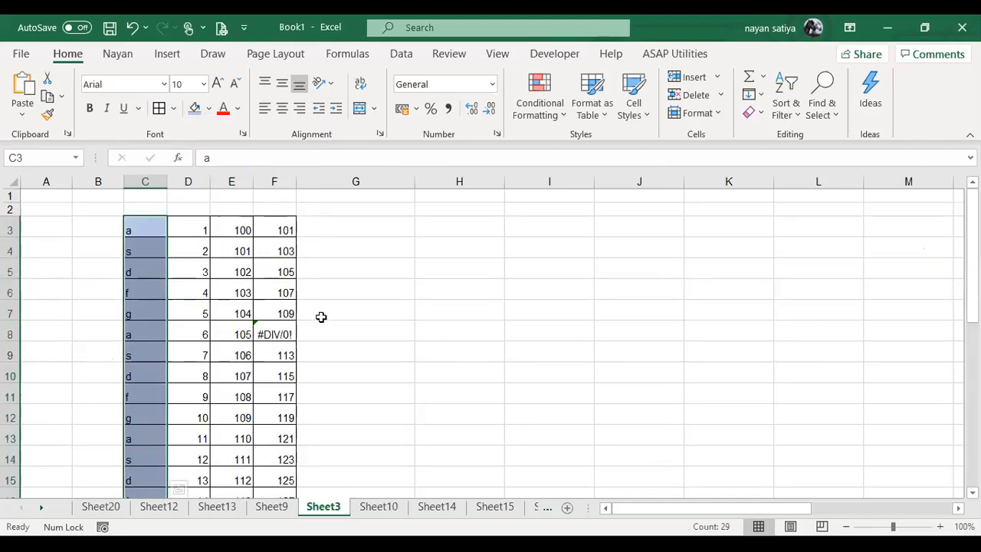
Extend the selection to the whole table and use Go To Special to select only its number constants.
{"action": "scroll", "coordinate": [321, 317], "scroll_direction": "down", "scroll_amount": 4}
{"action": "key", "text": "ctrl+shift+Right"}
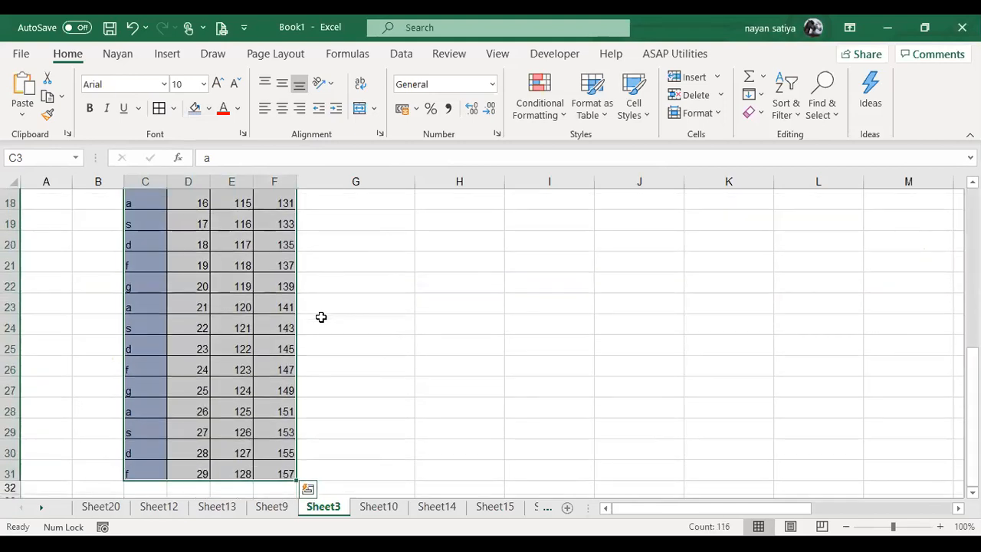
{"action": "key", "text": "ctrl+g"}
{"action": "type", "text": "s"}
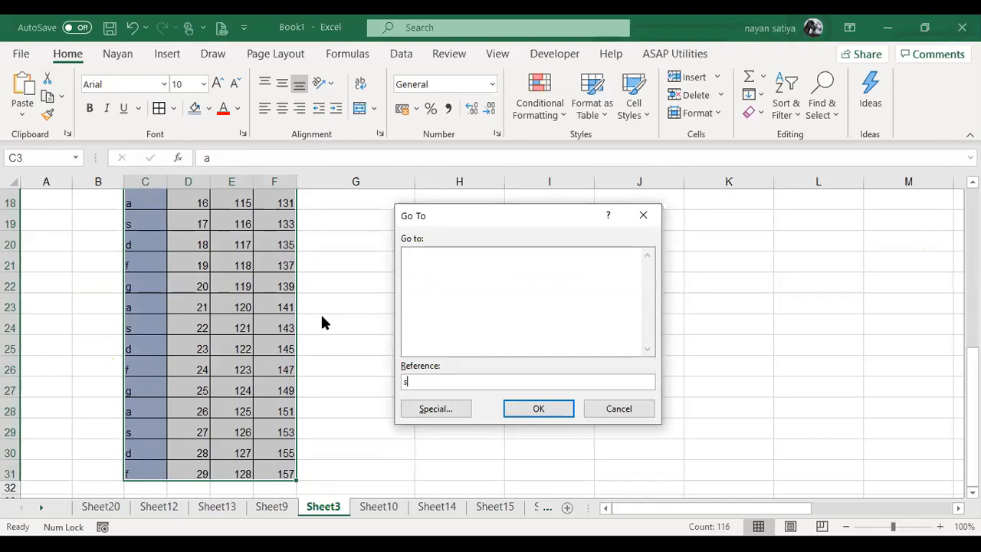
{"action": "key", "text": "BackSpace"}
{"action": "key", "text": "shift+Tab"}
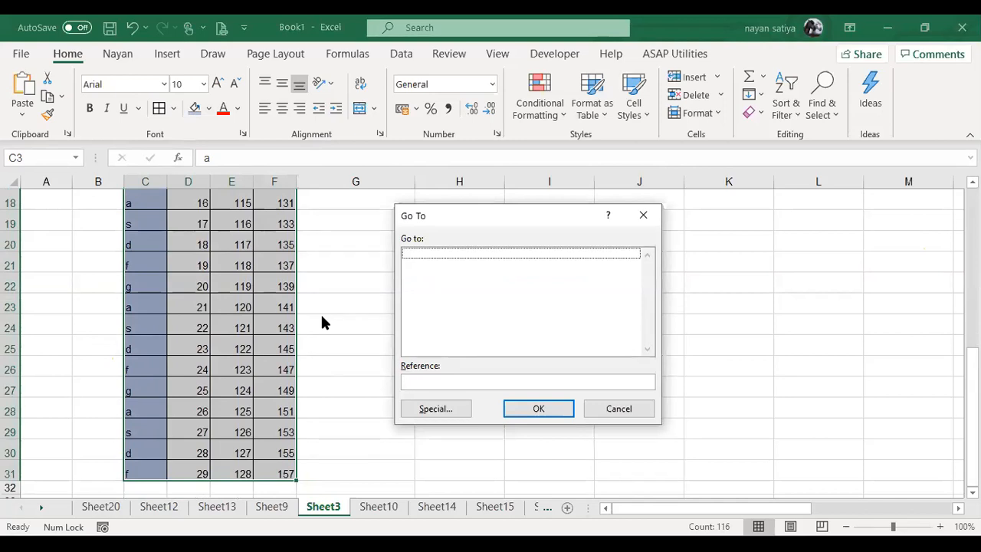
{"action": "left_click", "coordinate": [449, 410]}
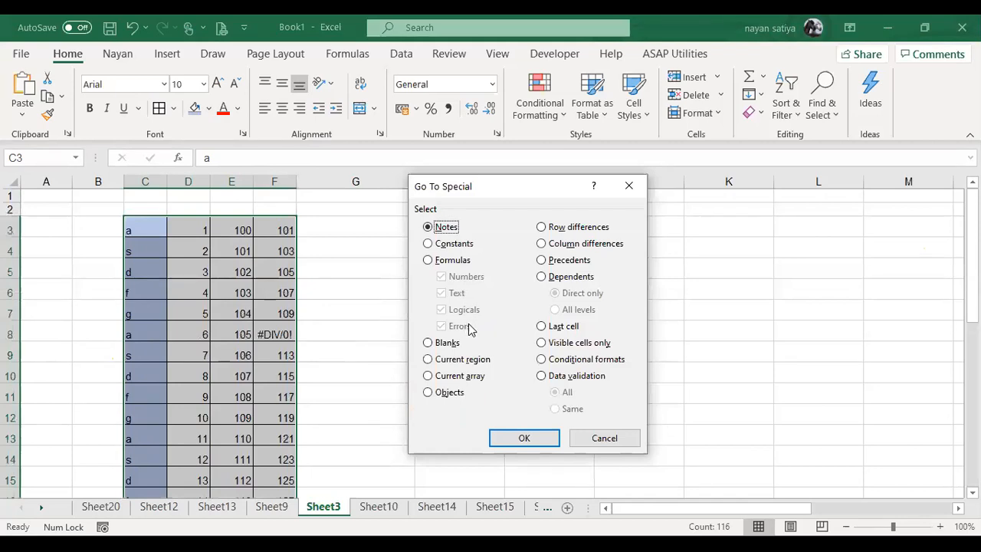
{"action": "left_click", "coordinate": [521, 437]}
Review the Constants setting limited to Numbers in Go To Special without applying it, and color the selected numbers in columns D and E red.
{"action": "key", "text": "F5"}
{"action": "left_click", "coordinate": [435, 409]}
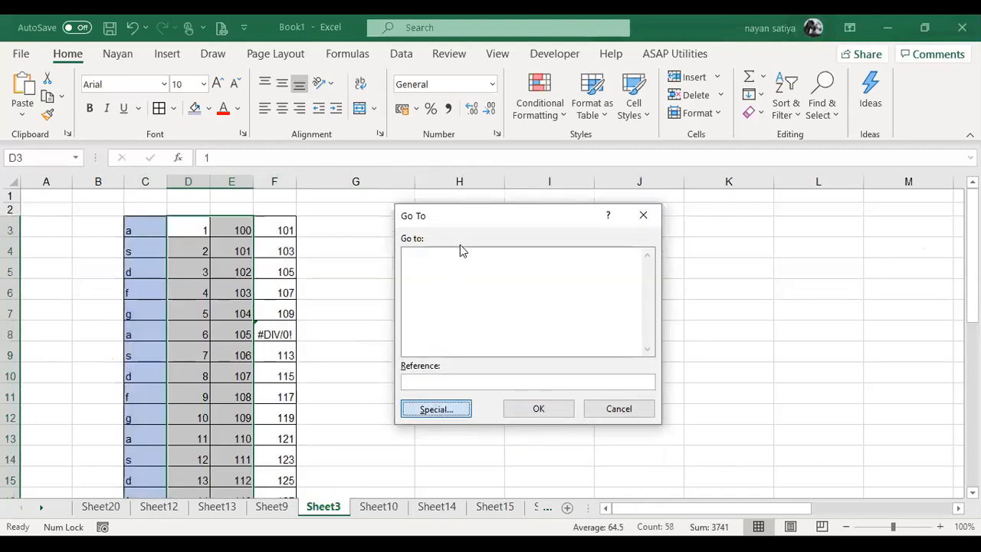
{"action": "left_click", "coordinate": [463, 292]}
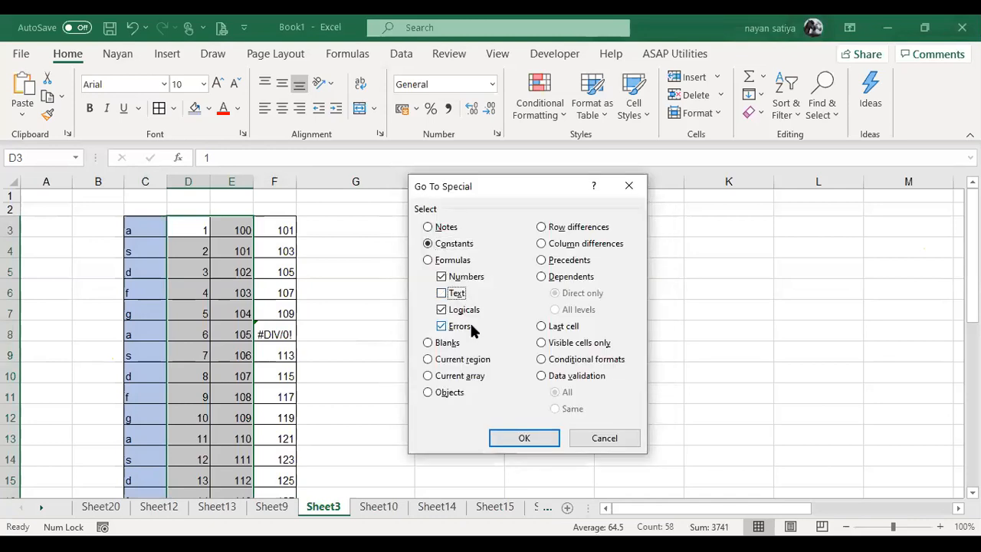
{"action": "left_click", "coordinate": [469, 310]}
{"action": "left_click", "coordinate": [442, 326]}
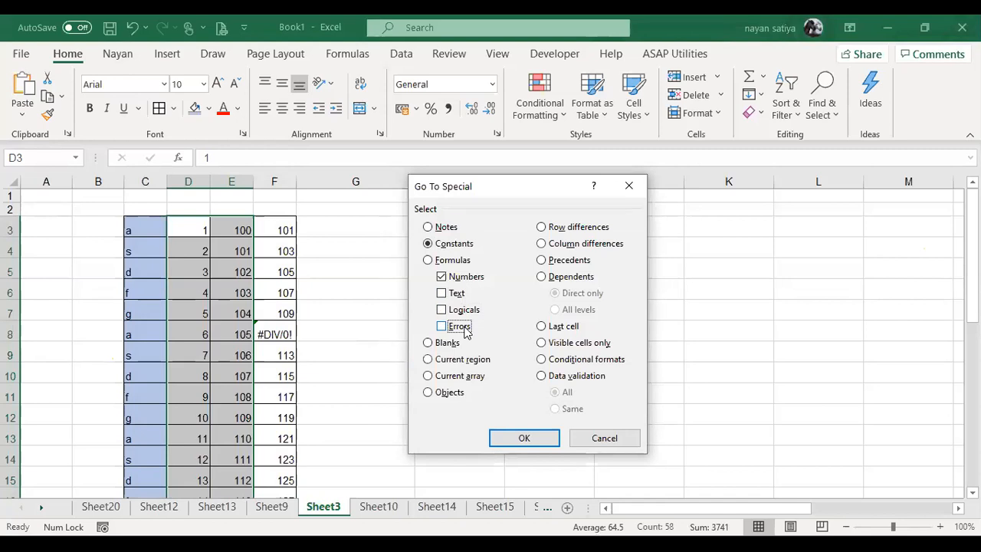
{"action": "key", "text": "Escape"}
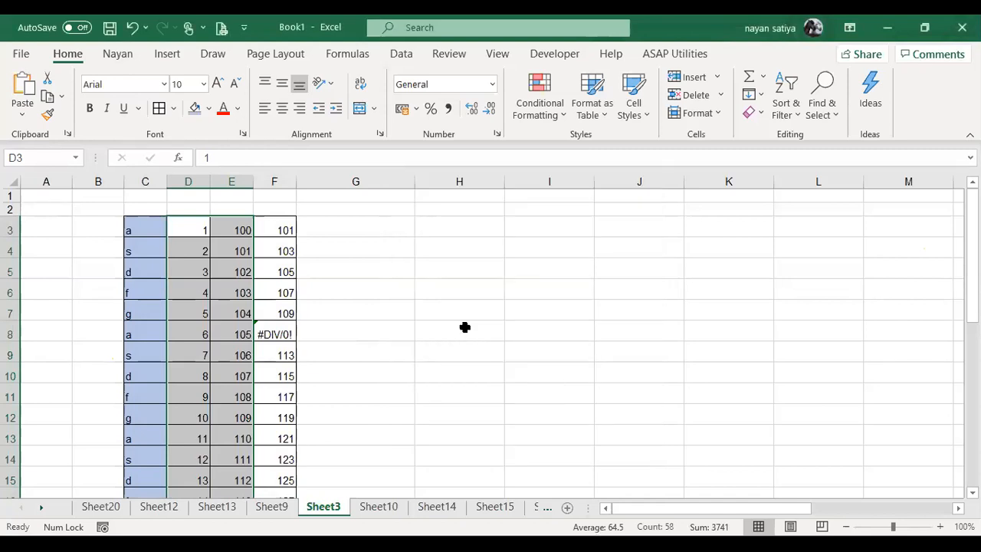
{"action": "left_click", "coordinate": [222, 113]}
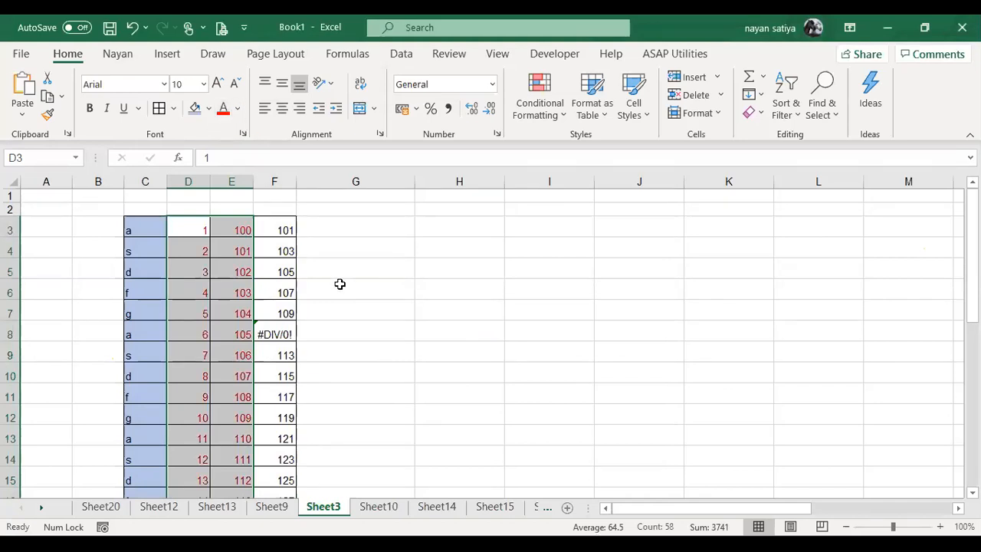
Select the whole table and use Go To Special to select its formula cells with Errors excluded.
{"action": "key", "text": "ctrl+a"}
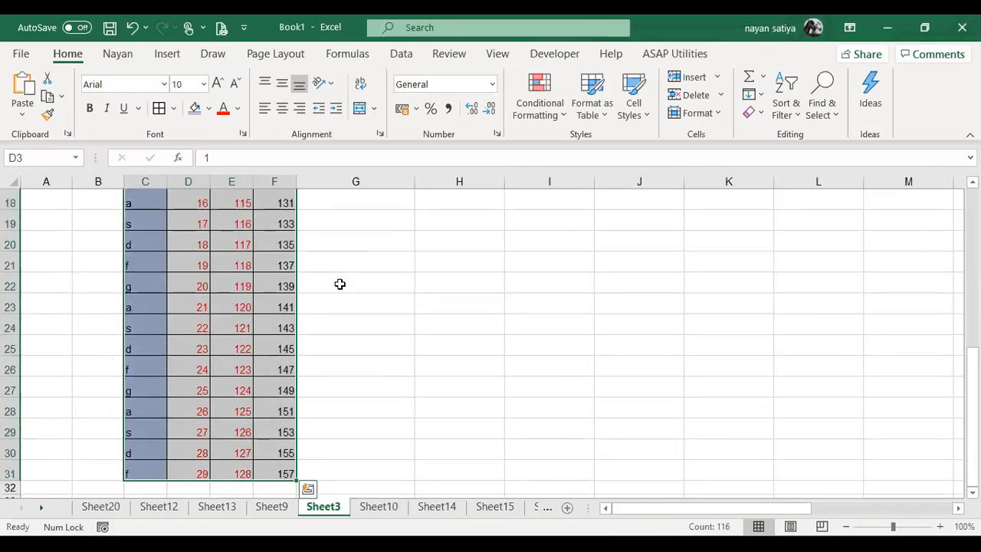
{"action": "key", "text": "ctrl+g"}
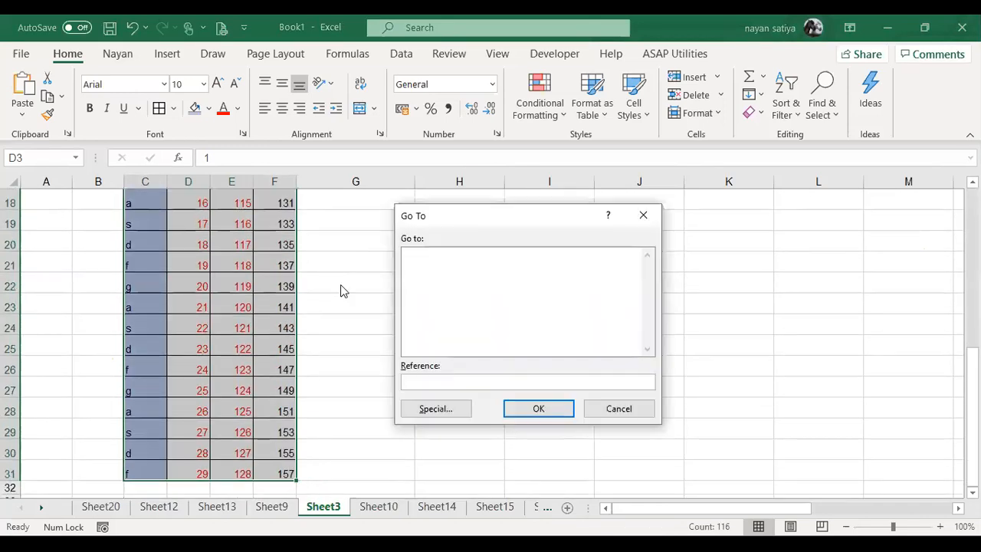
{"action": "key", "text": "alt+s"}
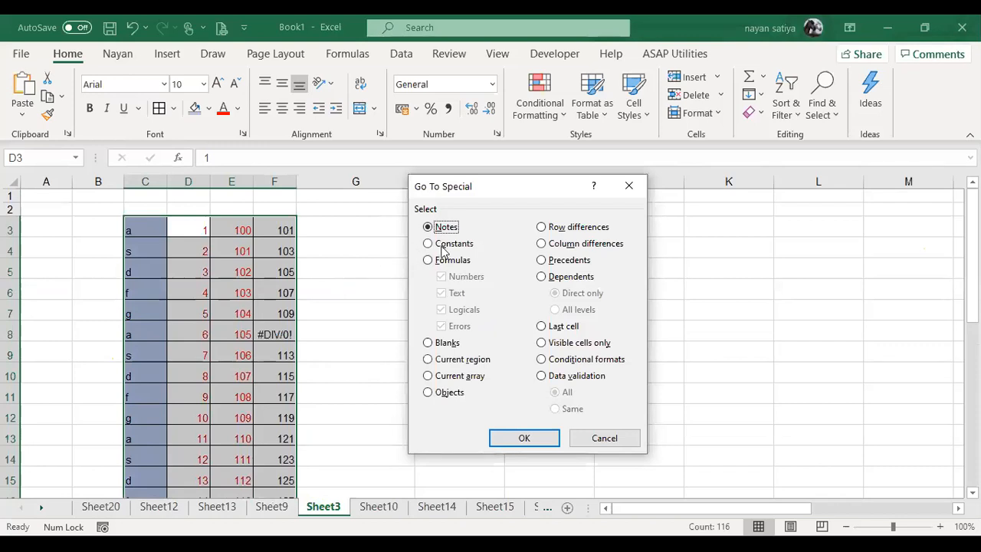
{"action": "left_click", "coordinate": [444, 261]}
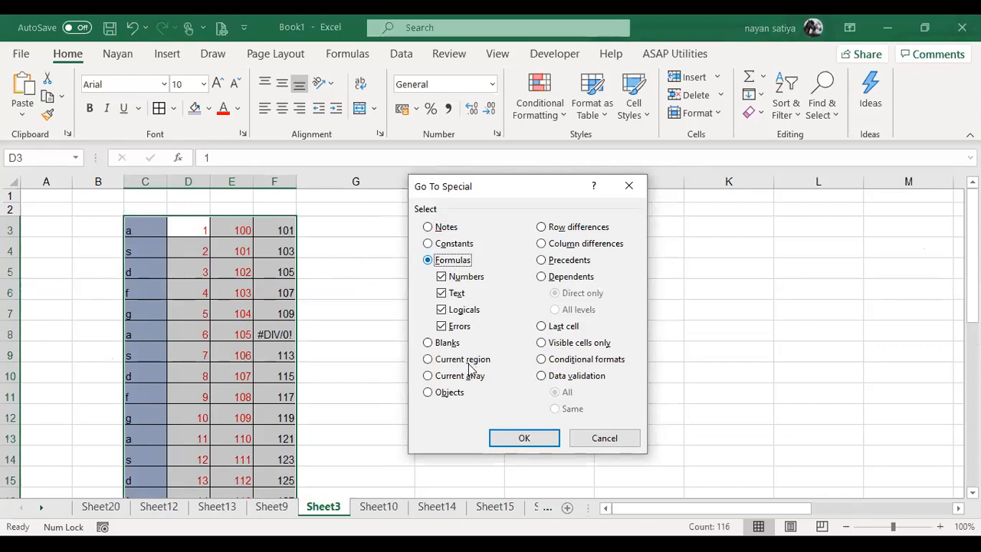
{"action": "left_click", "coordinate": [465, 327]}
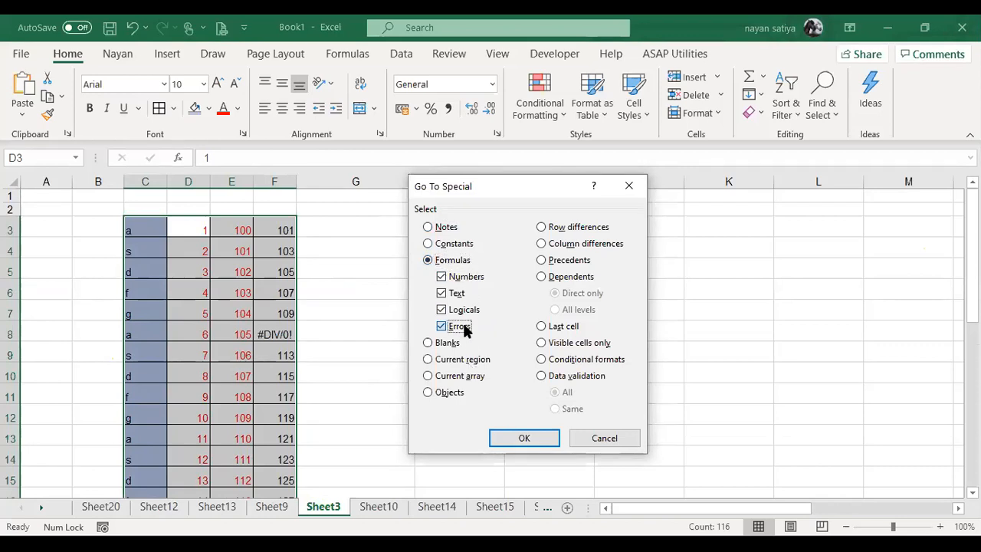
{"action": "left_click", "coordinate": [518, 437]}
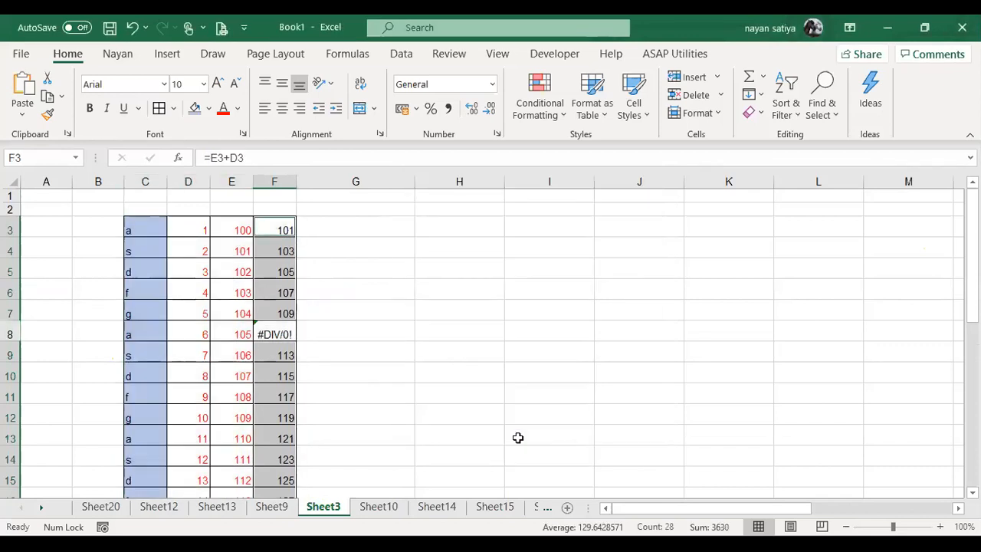
Fill the selected formula cells in column F with light orange and deselect them.
{"action": "left_click", "coordinate": [206, 112]}
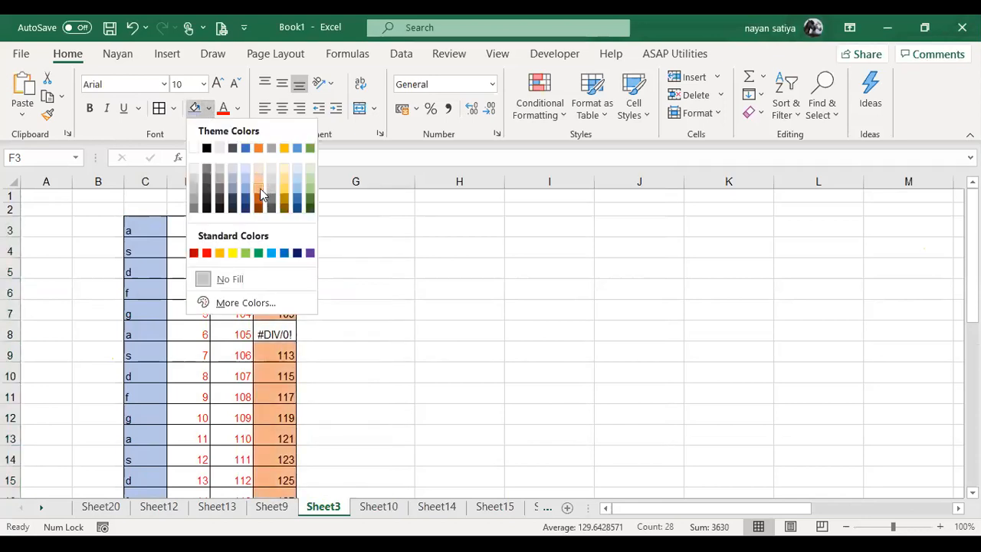
{"action": "left_click", "coordinate": [490, 314]}
{"action": "left_click", "coordinate": [490, 314]}
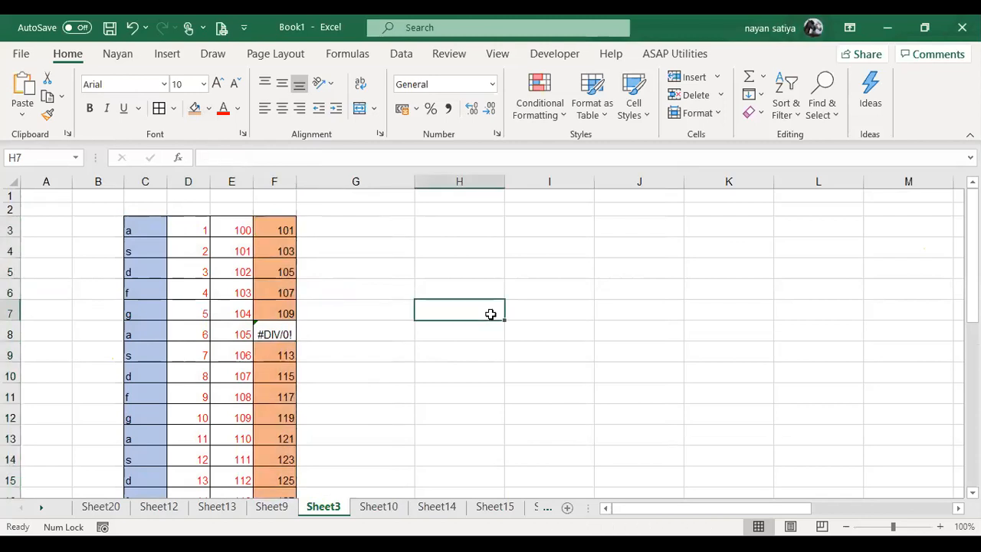
Select the whole table again and use Go To Special to select only the formula cells that contain errors.
{"action": "key", "text": "Left"}
{"action": "key", "text": "Left"}
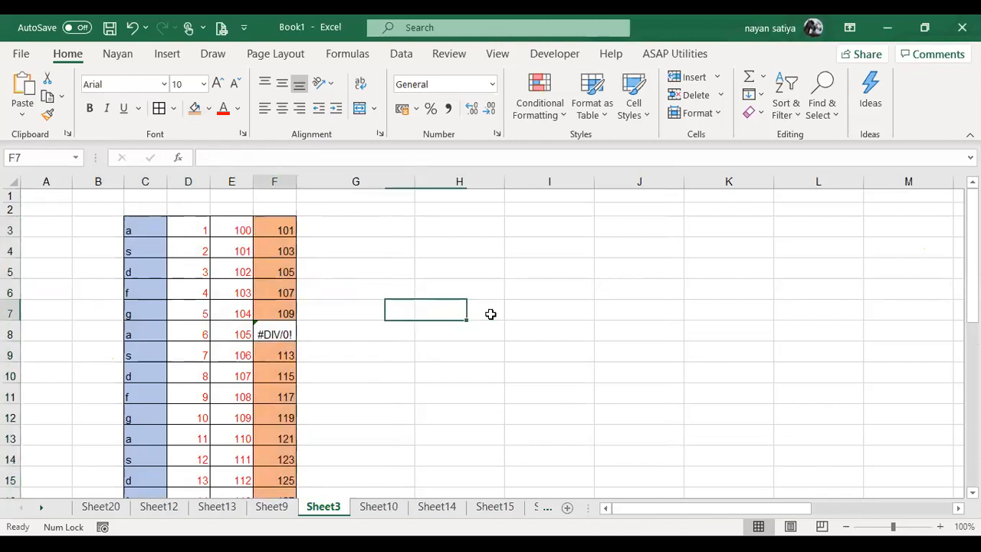
{"action": "key", "text": "ctrl+a"}
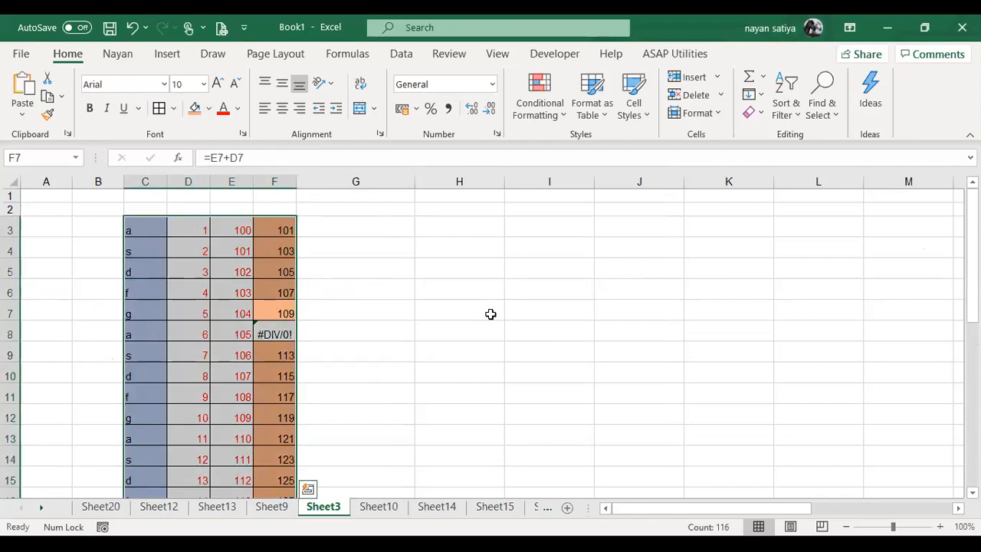
{"action": "key", "text": "ctrl+g"}
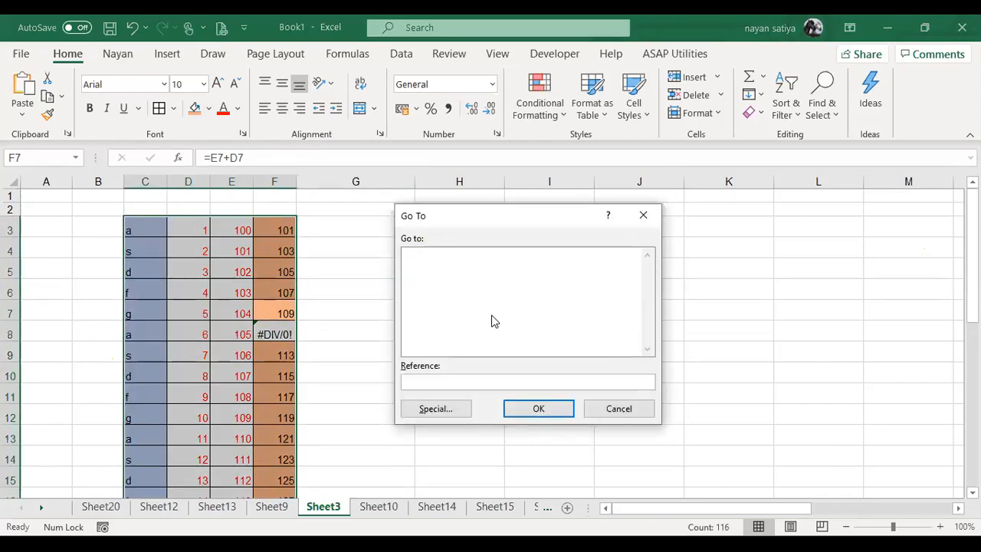
{"action": "key", "text": "alt+s"}
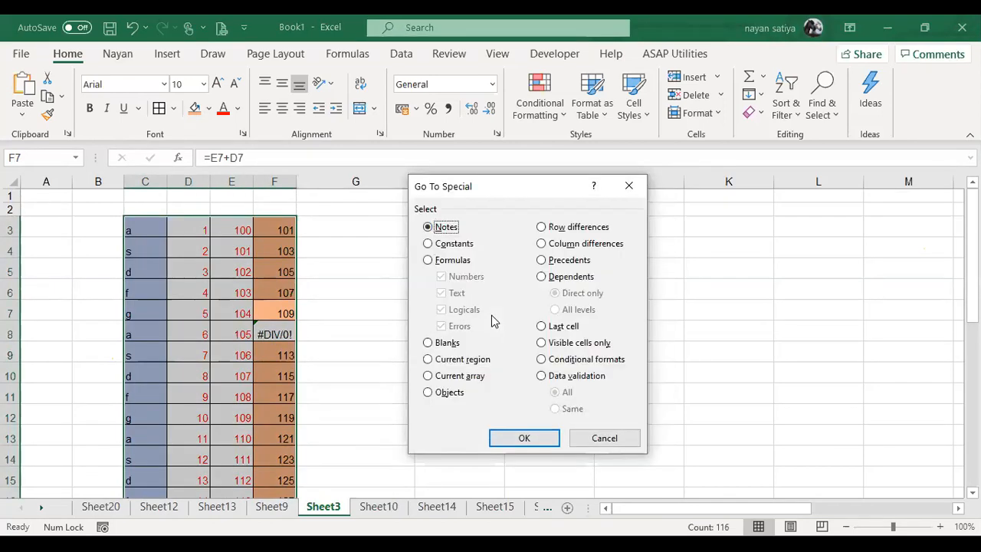
{"action": "left_click", "coordinate": [454, 261]}
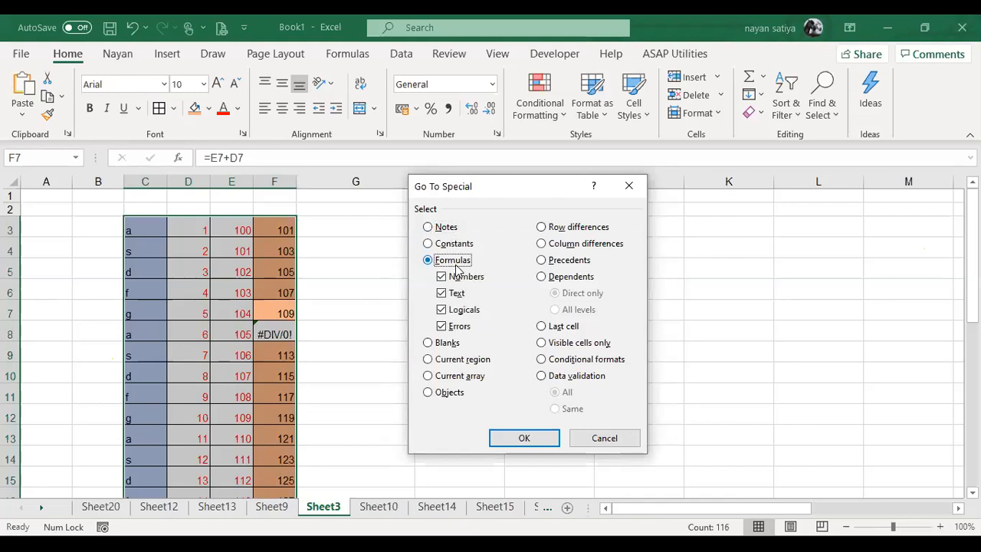
{"action": "left_click", "coordinate": [463, 277]}
{"action": "left_click", "coordinate": [462, 311]}
{"action": "left_click", "coordinate": [454, 294]}
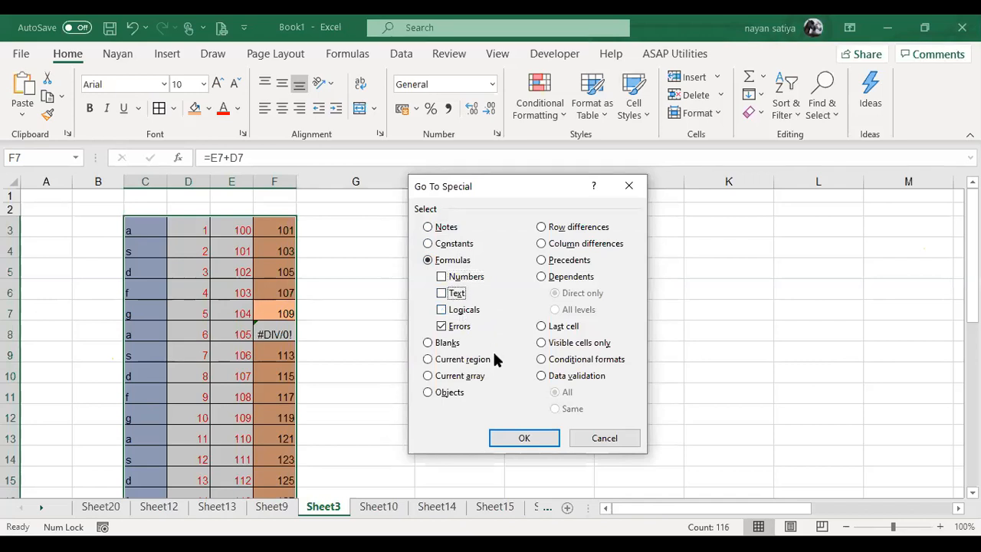
{"action": "left_click", "coordinate": [521, 435]}
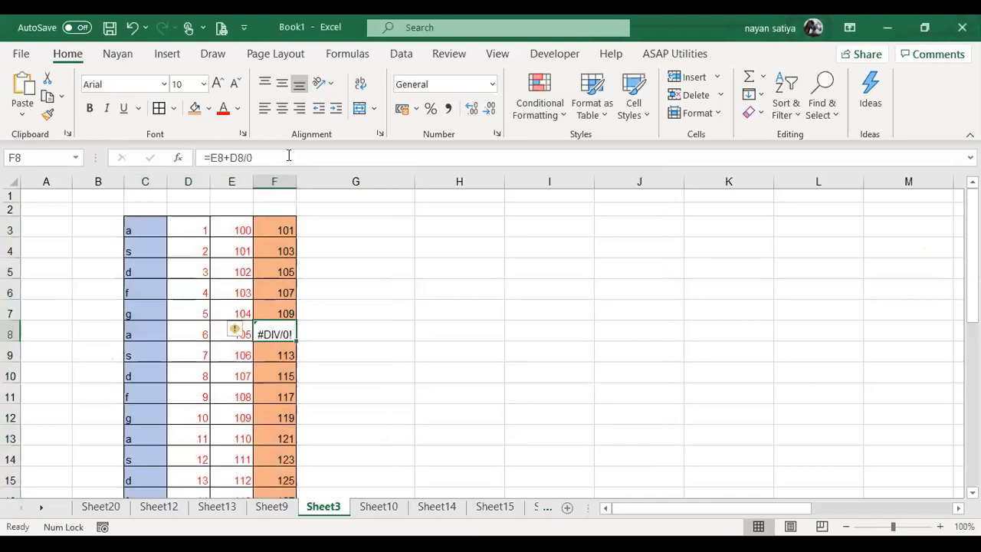
Format the selected error cell F8 with a red font and a blue fill.
{"action": "left_click", "coordinate": [221, 113]}
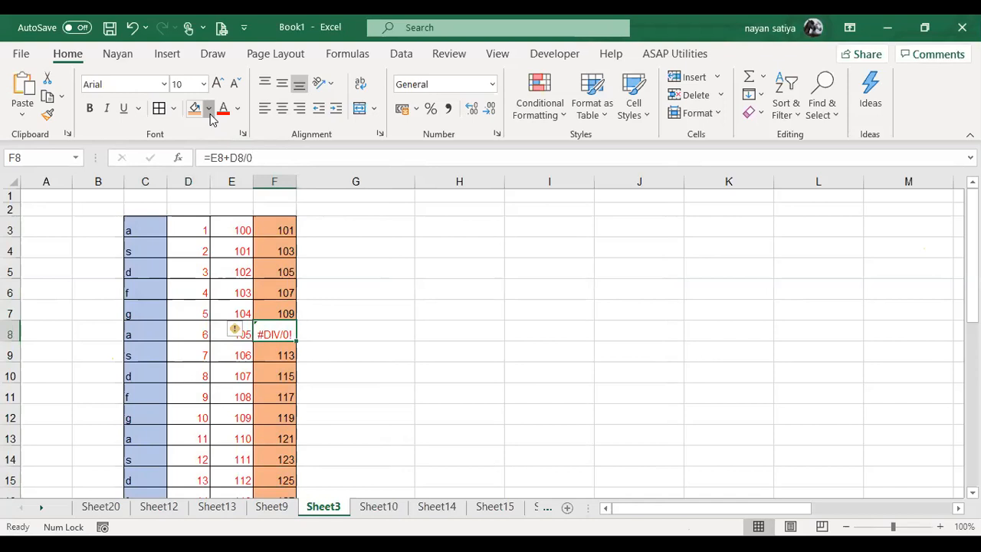
{"action": "left_click", "coordinate": [210, 114]}
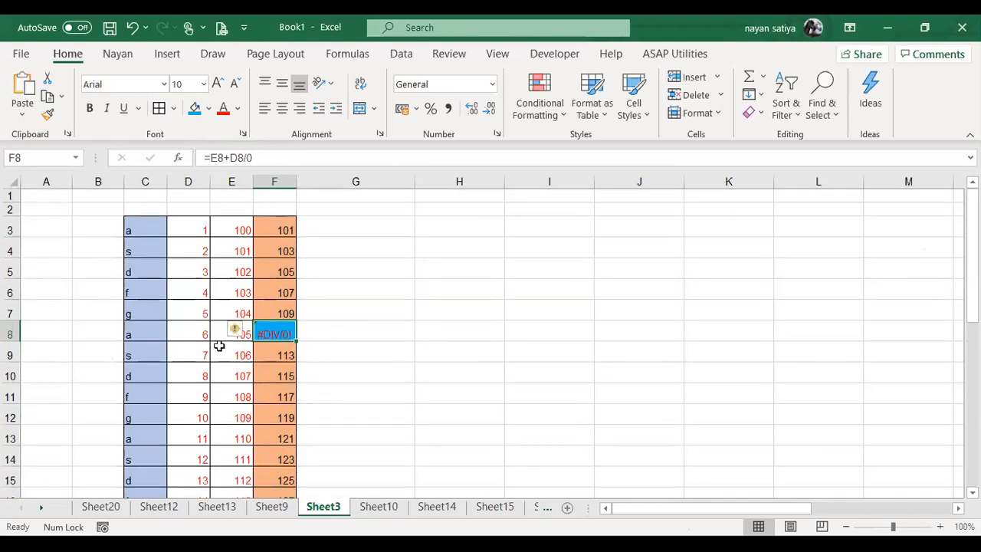
Clear the contents of cells E10 and D15 in the table.
{"action": "left_click", "coordinate": [229, 377]}
{"action": "key", "text": "Delete"}
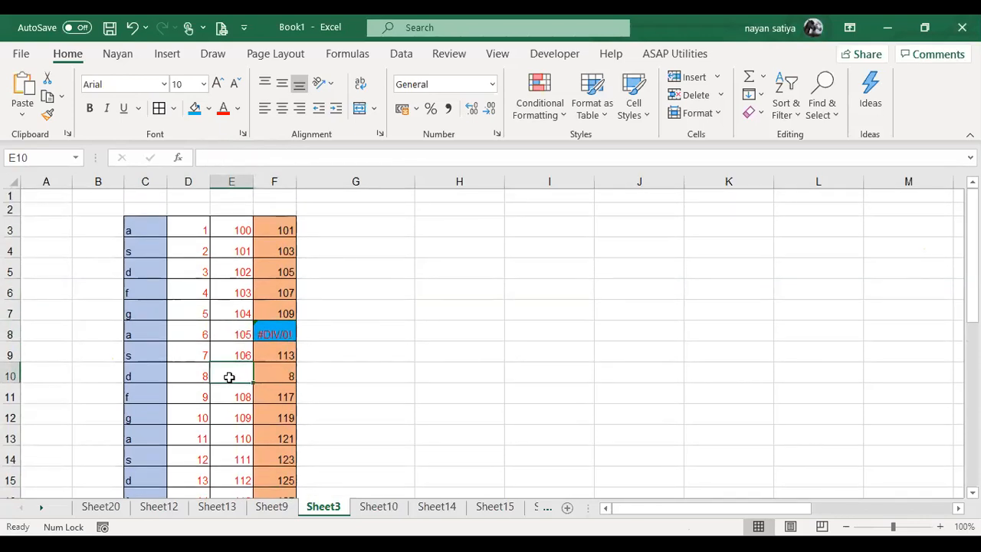
{"action": "key", "text": "Left"}
{"action": "key", "text": "Down"}
{"action": "key", "text": "Down"}
{"action": "key", "text": "Down"}
{"action": "key", "text": "Down"}
{"action": "key", "text": "Down"}
{"action": "key", "text": "Delete"}
Clear the contents of cells F18 and C24 in the table.
{"action": "key", "text": "Down"}
{"action": "key", "text": "Down"}
{"action": "key", "text": "Right"}
{"action": "key", "text": "Right"}
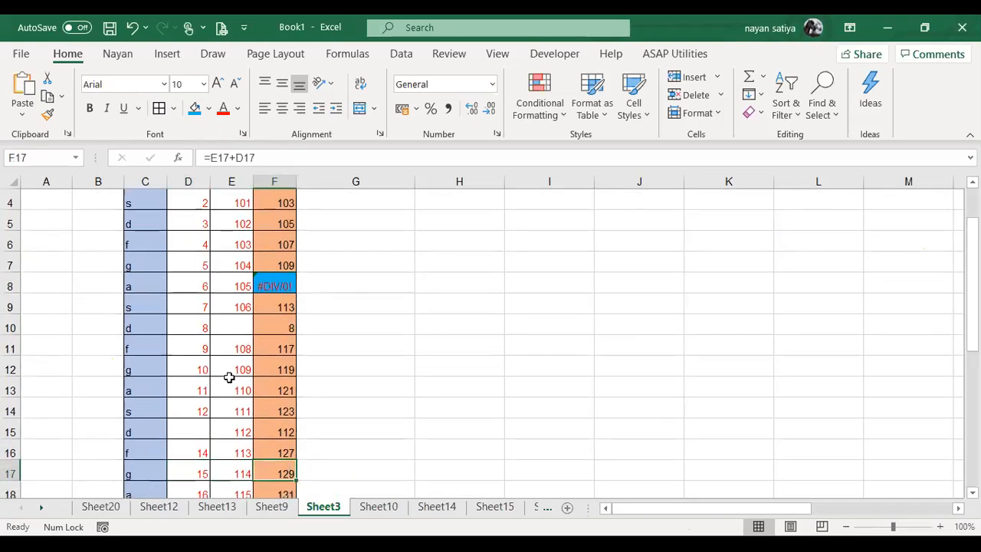
{"action": "key", "text": "Down"}
{"action": "key", "text": "Delete"}
{"action": "key", "text": "Down"}
{"action": "key", "text": "Down"}
{"action": "key", "text": "Down"}
{"action": "key", "text": "Down"}
{"action": "key", "text": "Down"}
{"action": "key", "text": "Down"}
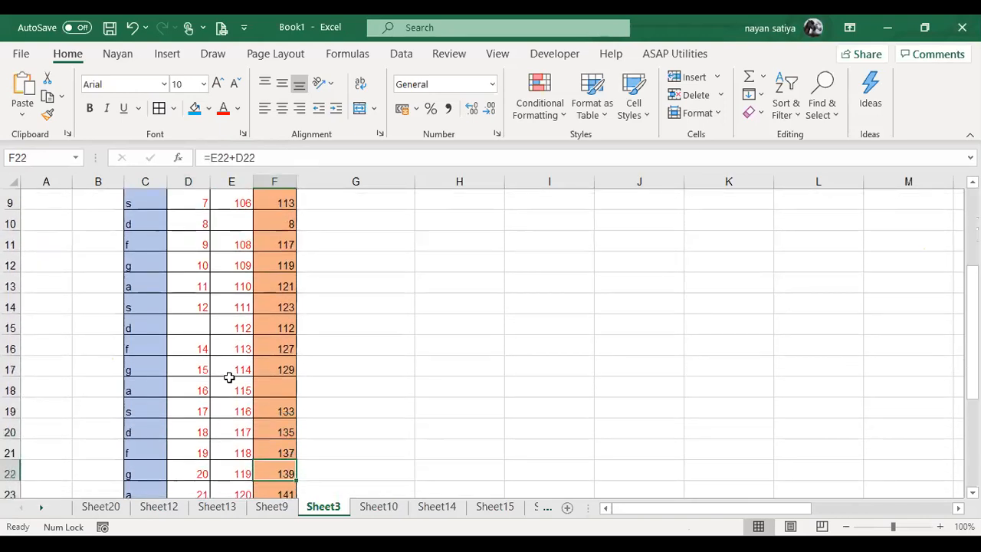
{"action": "key", "text": "Left"}
{"action": "key", "text": "Left"}
{"action": "key", "text": "Left"}
{"action": "key", "text": "Delete"}
{"action": "key", "text": "Up"}
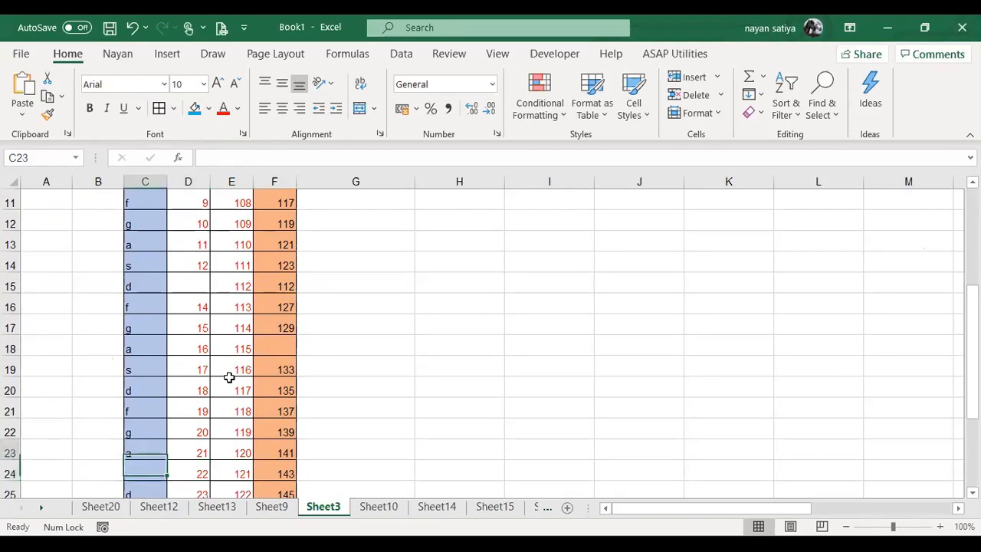
Select the whole table and use Go To Special to select only its blank cells.
{"action": "key", "text": "ctrl+a"}
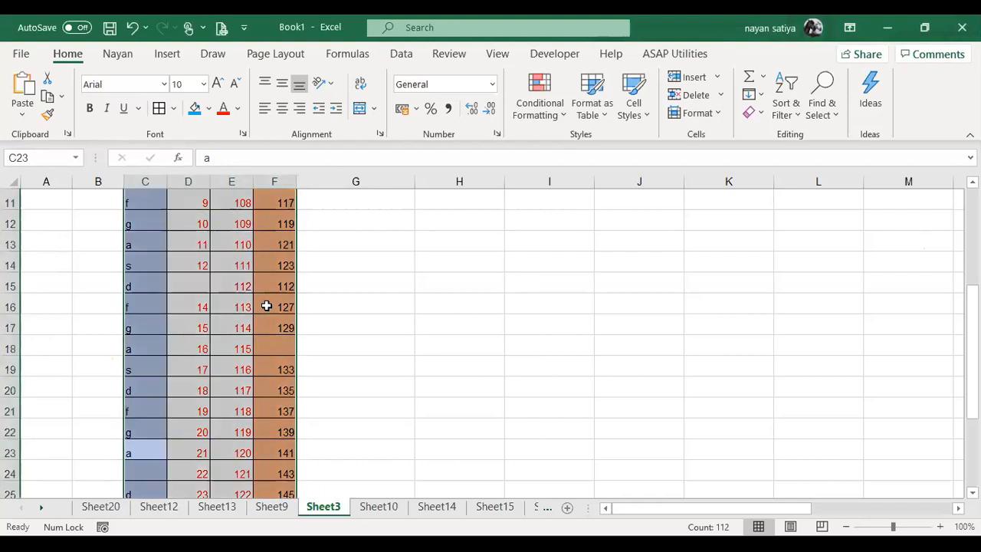
{"action": "key", "text": "F5"}
{"action": "key", "text": "alt+s"}
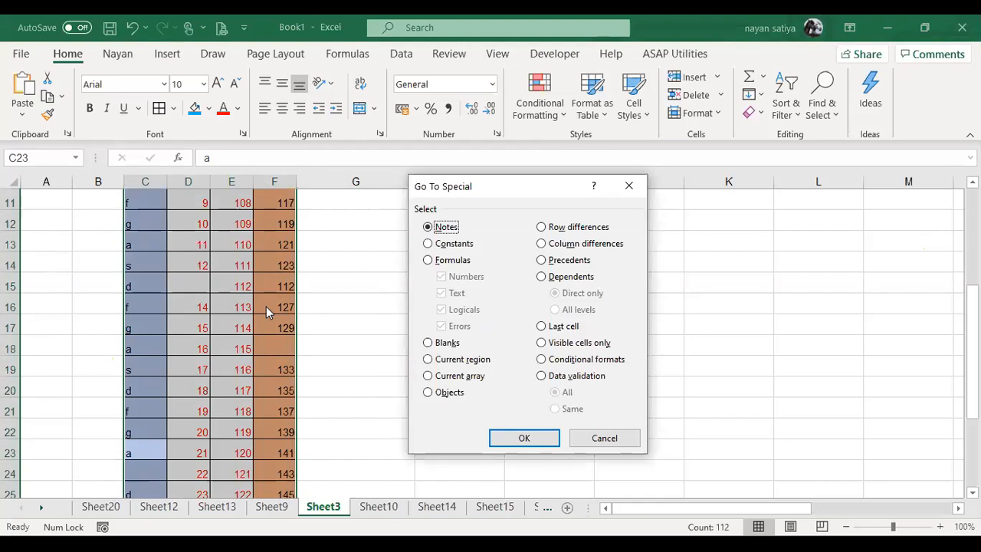
{"action": "left_click", "coordinate": [439, 345]}
{"action": "key", "text": "Return"}
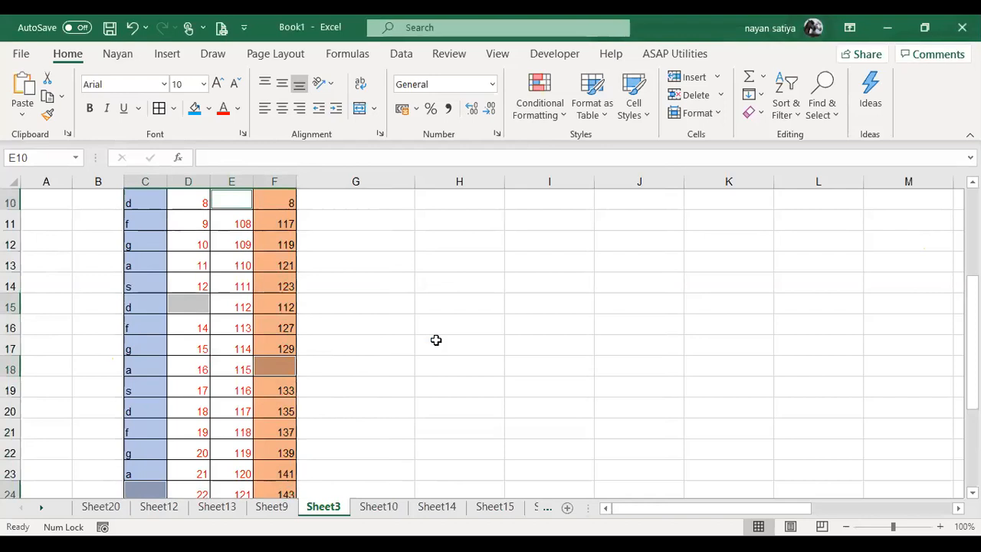
Try to fill the selected blank cells by entering NA in E10, and undo the entry.
{"action": "type", "text": "N"}
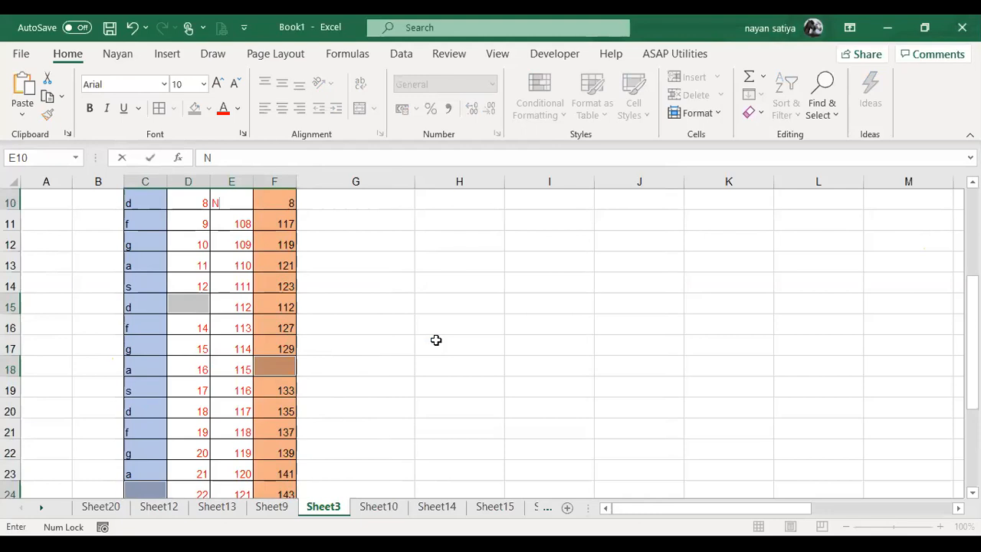
{"action": "type", "text": "A"}
{"action": "key", "text": "Return"}
{"action": "key", "text": "ctrl+z"}
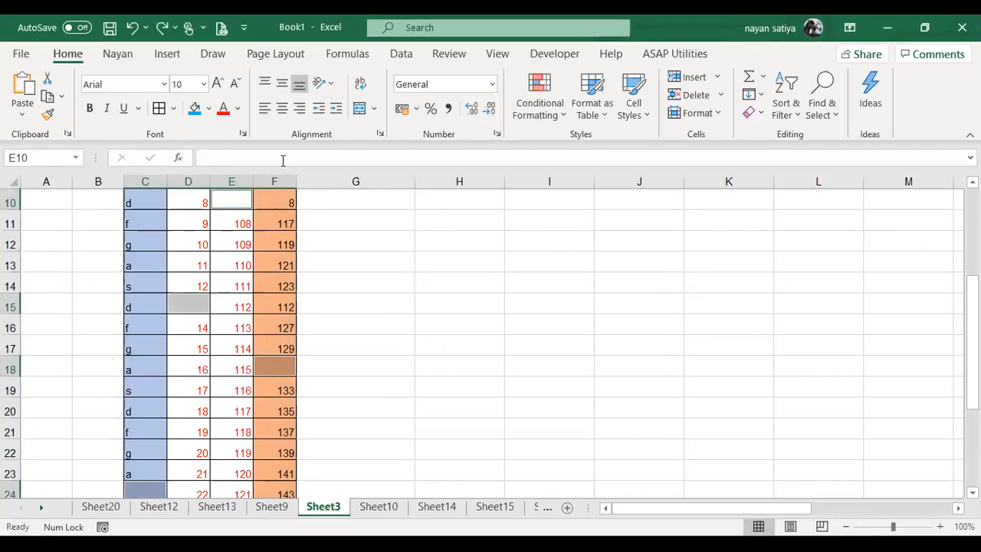
Reselect the whole table from cell E18 and select its blank cells again with Go To Special.
{"action": "left_click", "coordinate": [429, 278]}
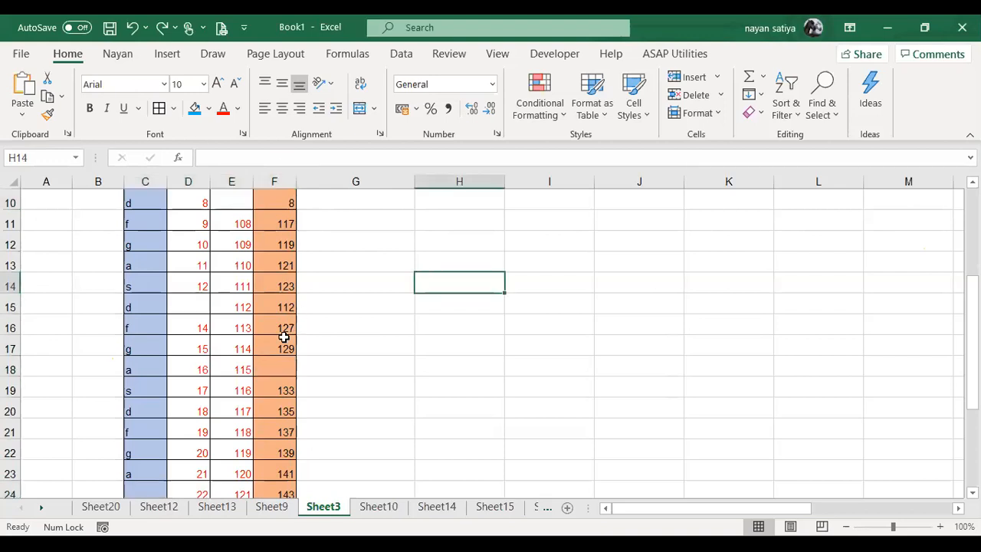
{"action": "left_click", "coordinate": [277, 370]}
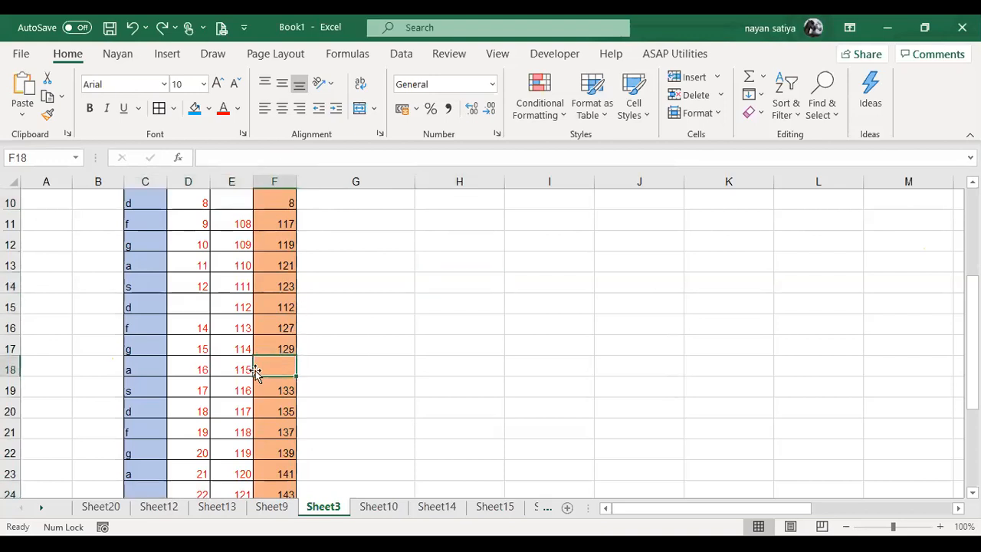
{"action": "left_click", "coordinate": [230, 368]}
{"action": "key", "text": "ctrl+a"}
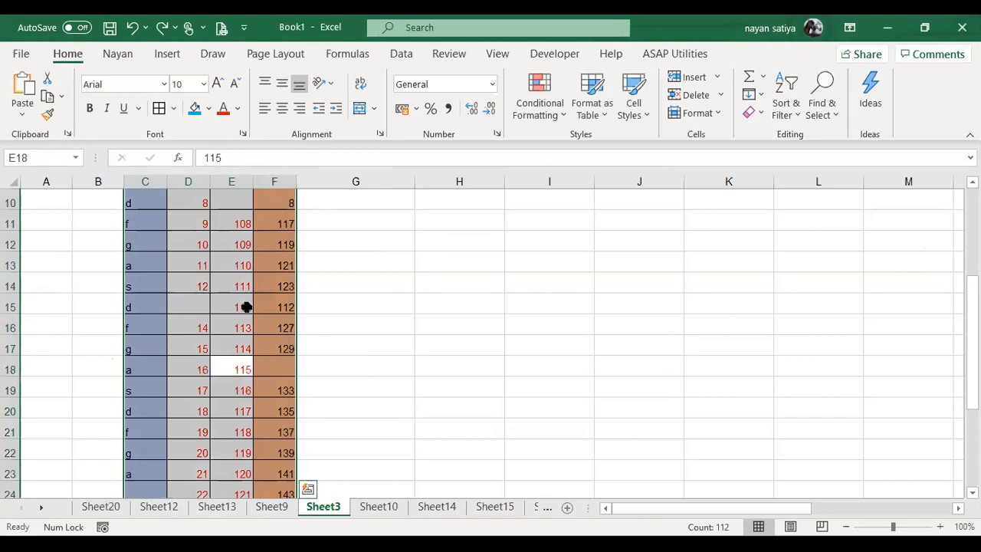
{"action": "left_click", "coordinate": [924, 28]}
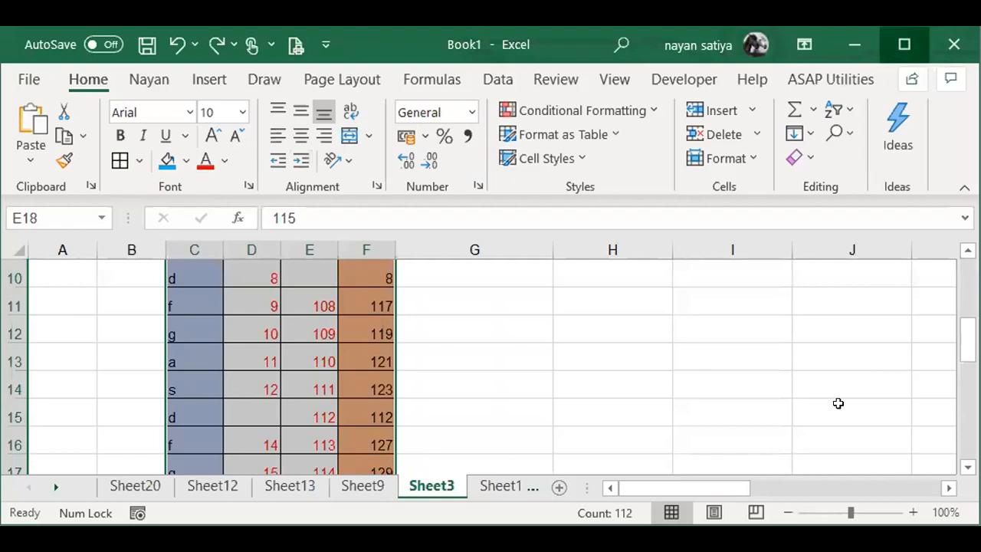
{"action": "key", "text": "ctrl+g"}
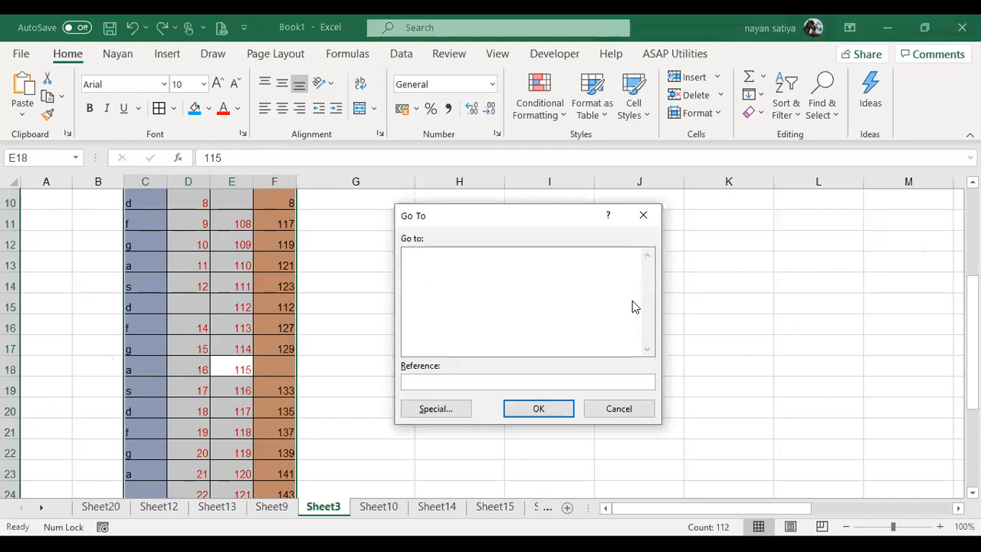
{"action": "key", "text": "alt+s"}
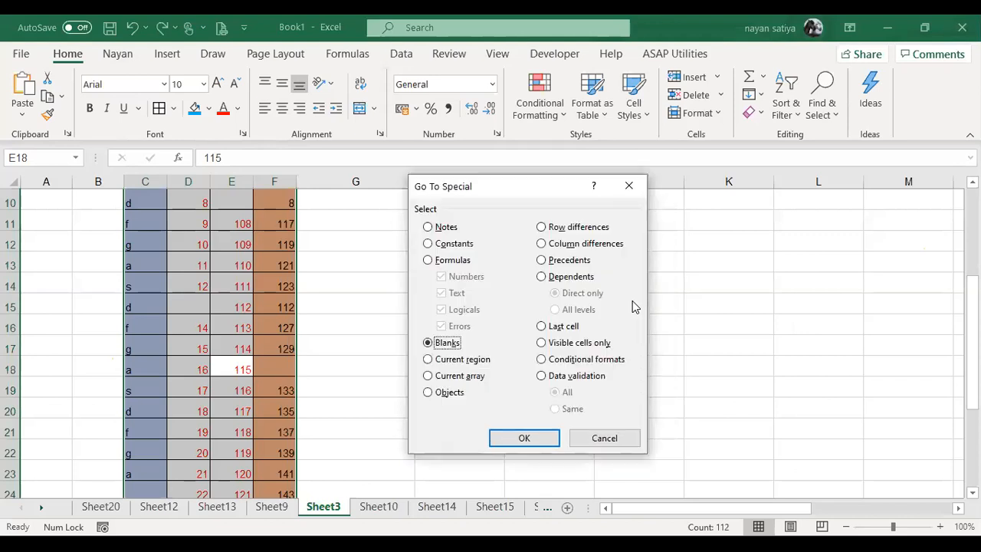
{"action": "key", "text": "Return"}
Try to fill the selected blanks with the formula ="NA" starting in E10, and undo it.
{"action": "type", "text": "="}
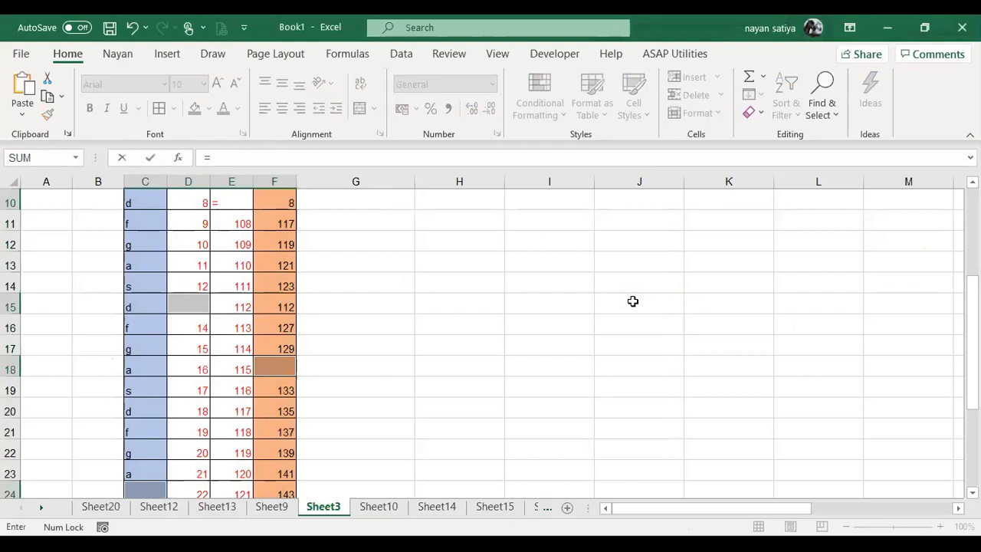
{"action": "type", "text": "\"NA\""}
{"action": "key", "text": "Return"}
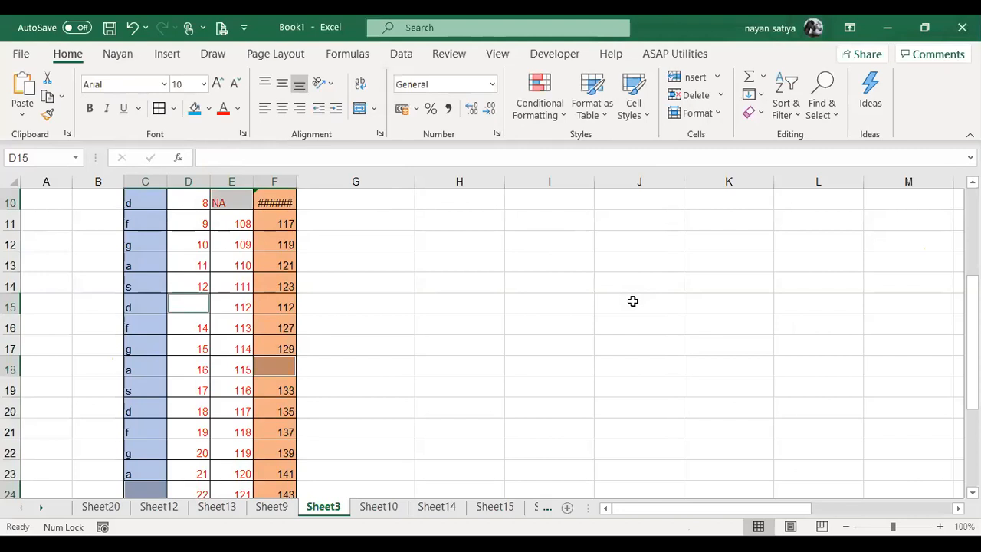
{"action": "key", "text": "Down"}
{"action": "key", "text": "ctrl+z"}
{"action": "key", "text": "ctrl+z"}
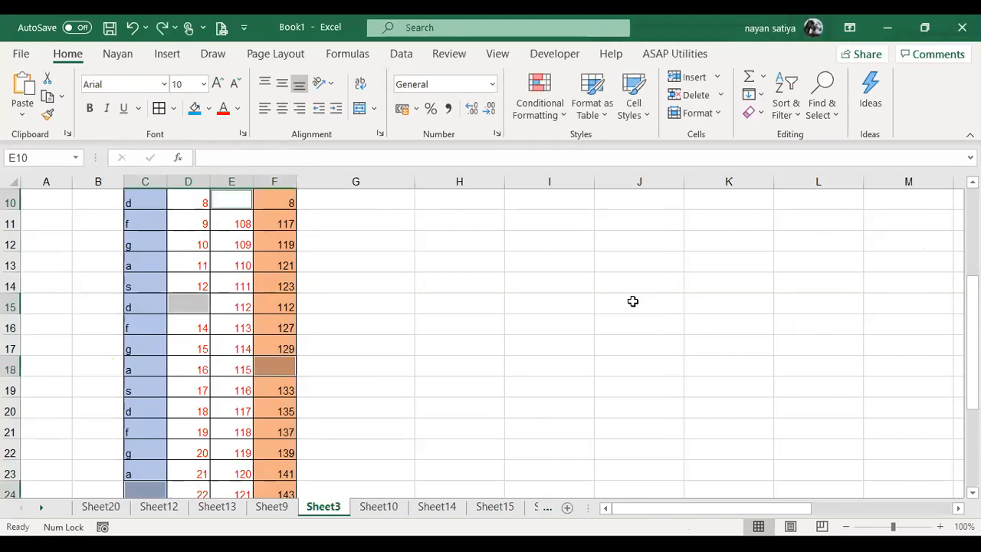
Enter ="NA" in E10 once more, try copying with the blanks still selected, and undo the entry.
{"action": "type", "text": "="}
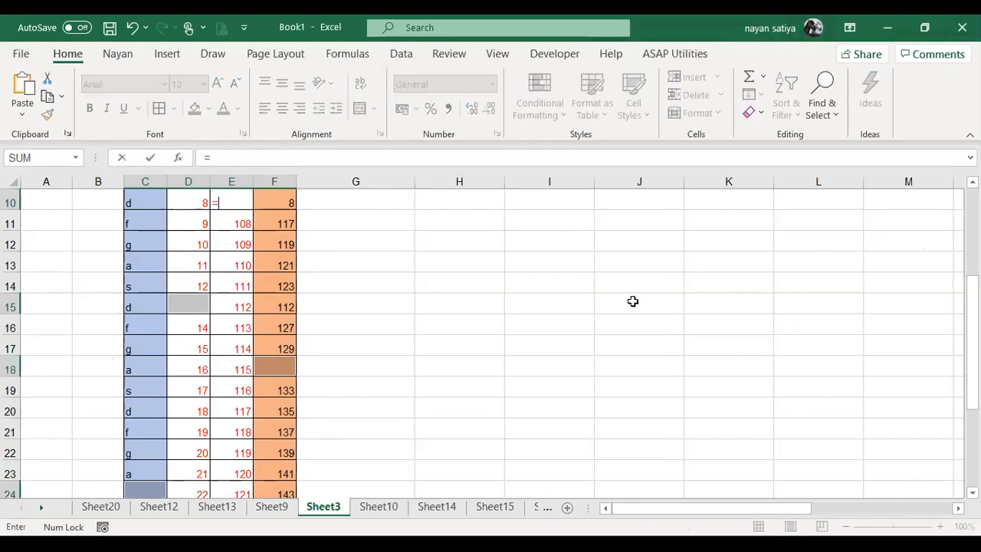
{"action": "type", "text": "\"NA:"}
{"action": "key", "text": "BackSpace"}
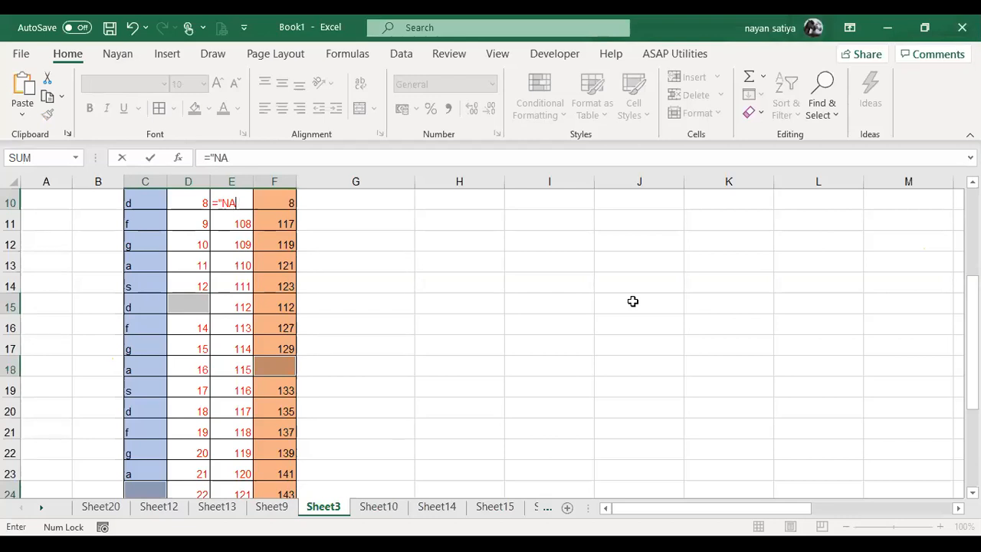
{"action": "type", "text": "\""}
{"action": "key", "text": "Return"}
{"action": "key", "text": "ctrl+c"}
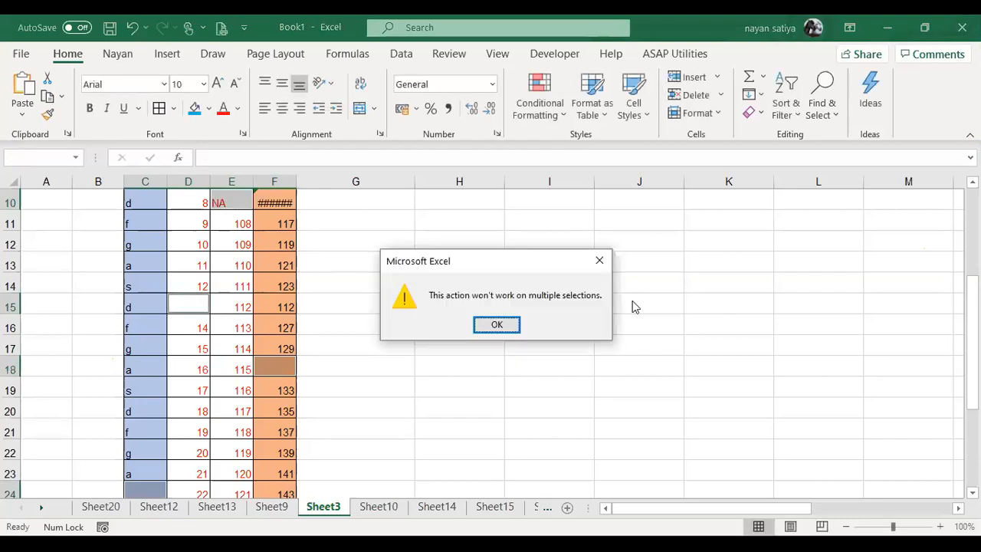
{"action": "key", "text": "Return"}
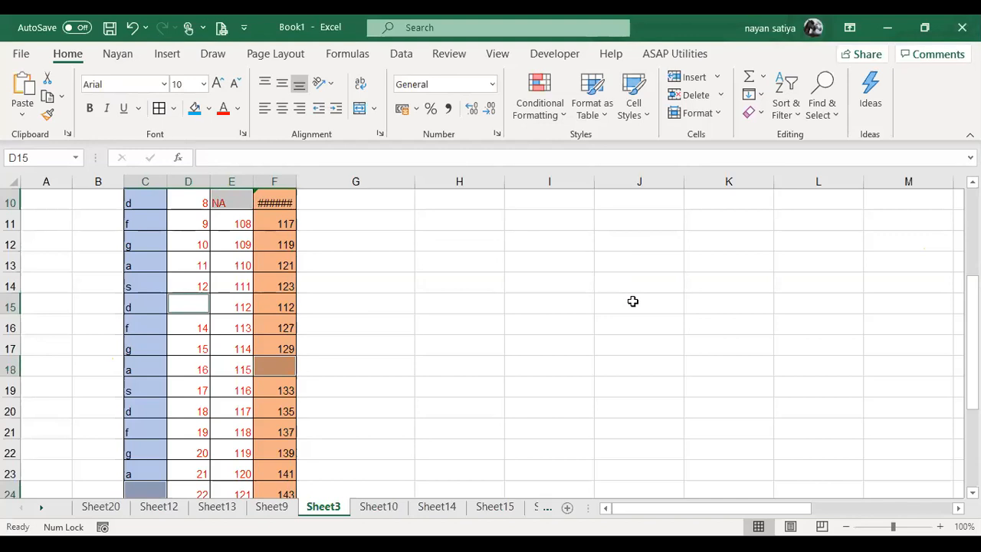
{"action": "key", "text": "Up"}
{"action": "key", "text": "ctrl+z"}
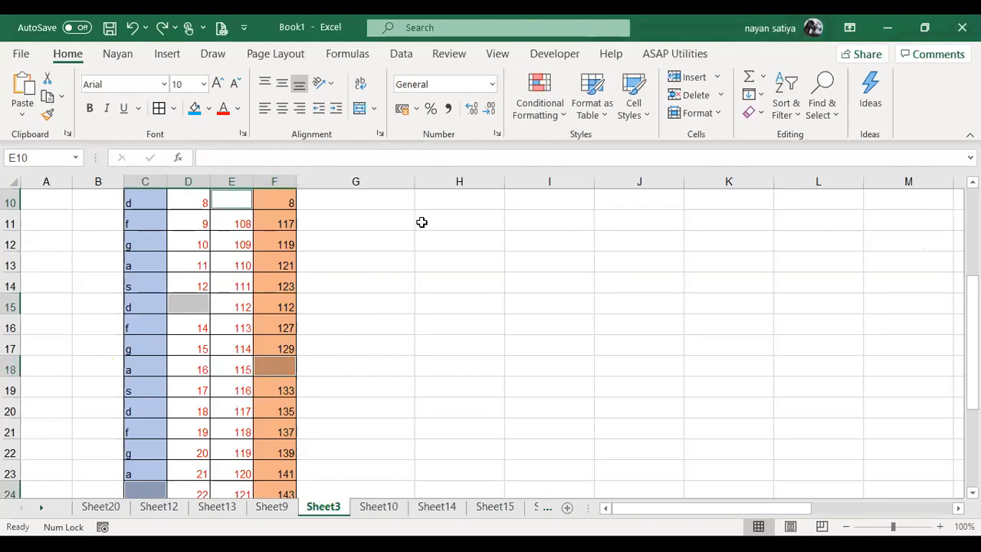
Enter NA in the empty cell H10 outside the table and copy that cell.
{"action": "left_click", "coordinate": [476, 204]}
{"action": "type", "text": "NA"}
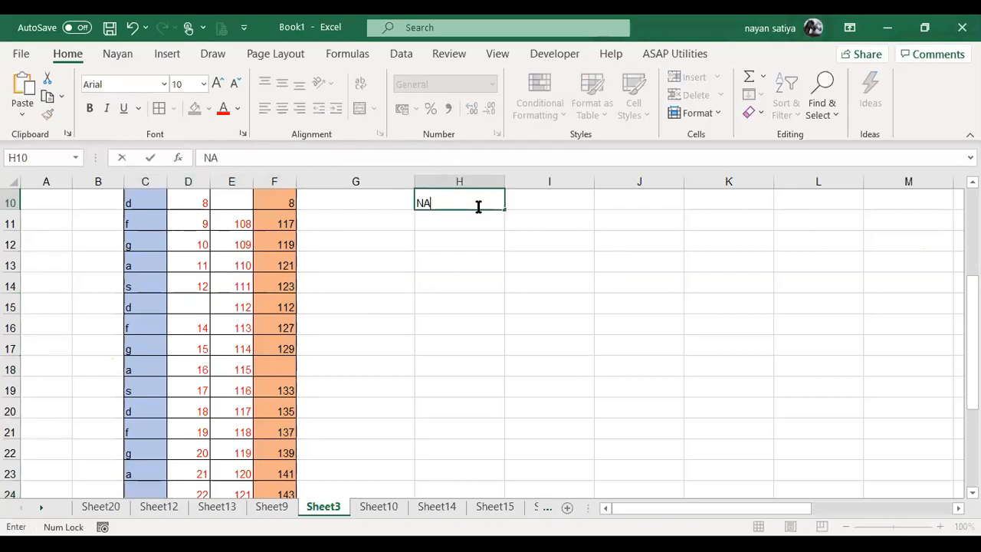
{"action": "key", "text": "Return"}
{"action": "left_click", "coordinate": [475, 205]}
{"action": "key", "text": "ctrl+c"}
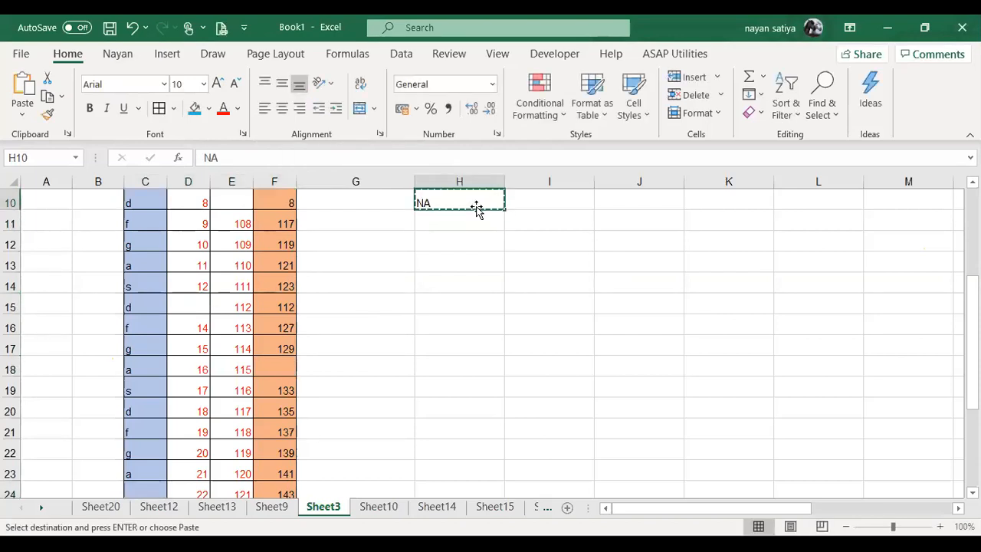
Select all blank cells of the table with Go To Special and paste the copied NA into them.
{"action": "left_click", "coordinate": [151, 265]}
{"action": "key", "text": "ctrl+a"}
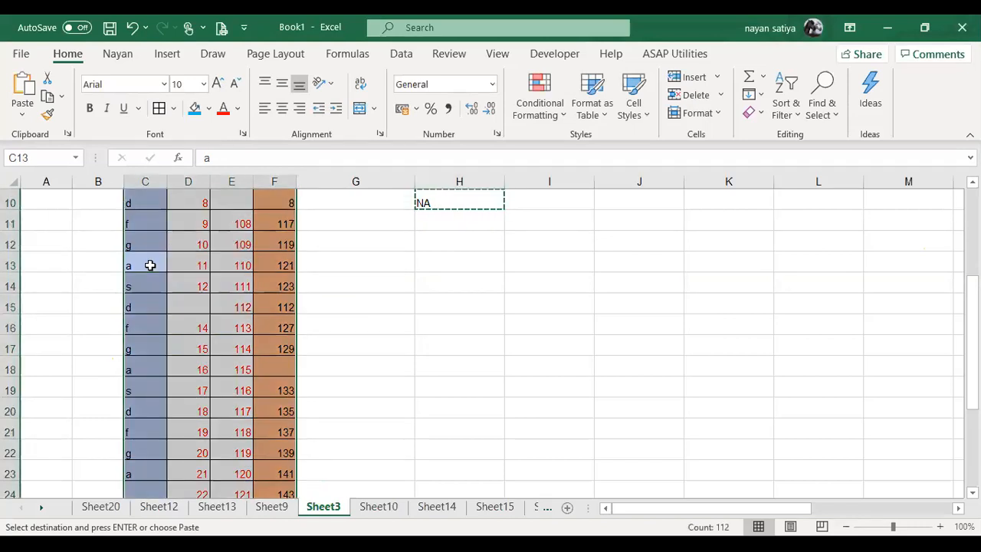
{"action": "key", "text": "ctrl+g"}
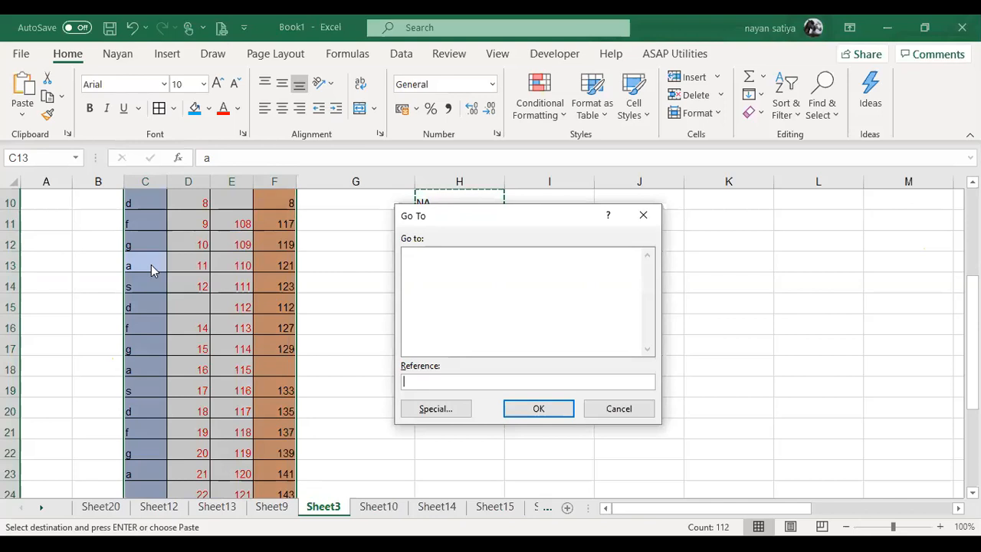
{"action": "key", "text": "alt+s"}
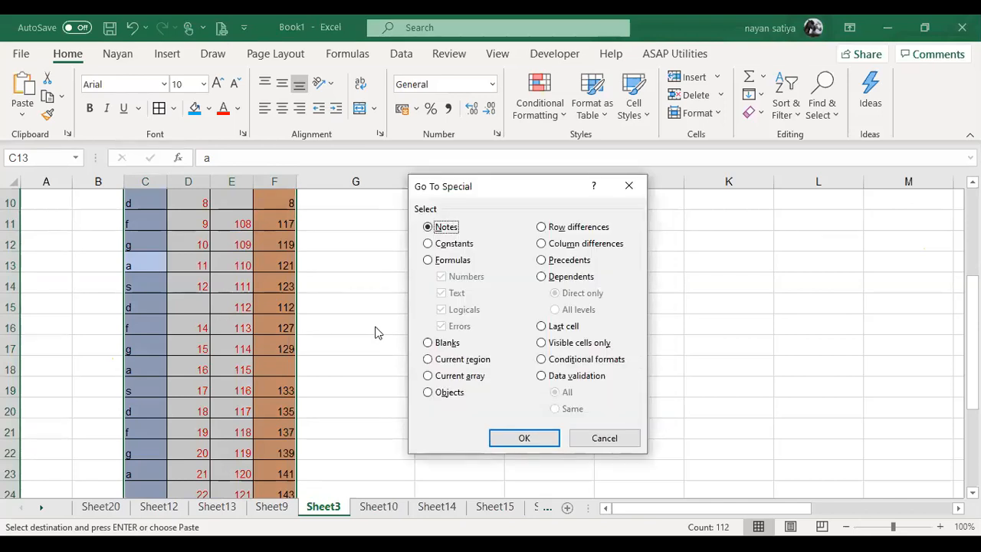
{"action": "left_click", "coordinate": [436, 343]}
{"action": "left_click", "coordinate": [525, 439]}
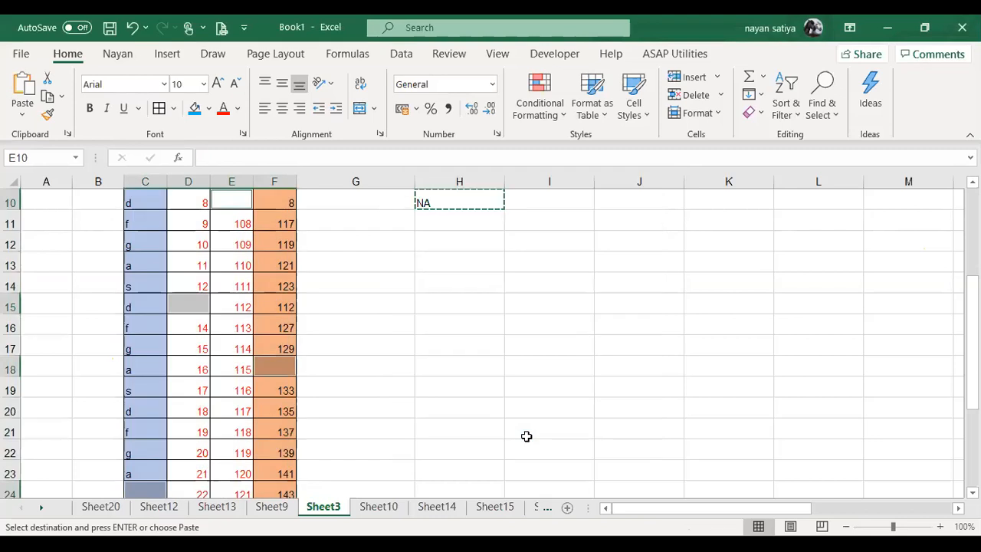
{"action": "key", "text": "ctrl+v"}
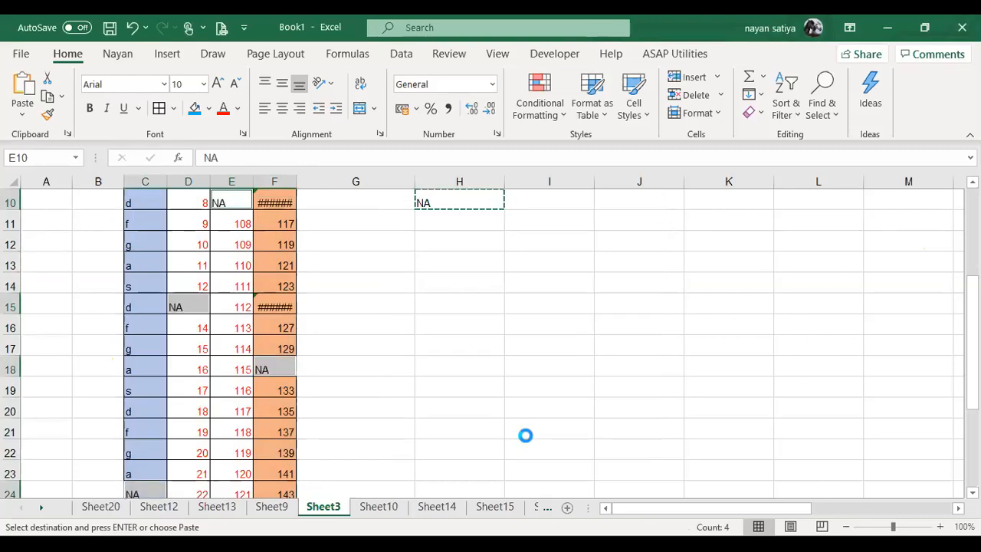
Leave copy mode and examine the pasted cells down the table to its last row.
{"action": "key", "text": "Escape"}
{"action": "key", "text": "Down"}
{"action": "key", "text": "Down"}
{"action": "key", "text": "Down"}
{"action": "key", "text": "Down"}
{"action": "key", "text": "Down"}
{"action": "key", "text": "Down"}
{"action": "key", "text": "Down"}
{"action": "key", "text": "Down"}
{"action": "key", "text": "Down"}
{"action": "key", "text": "Down"}
{"action": "key", "text": "Down"}
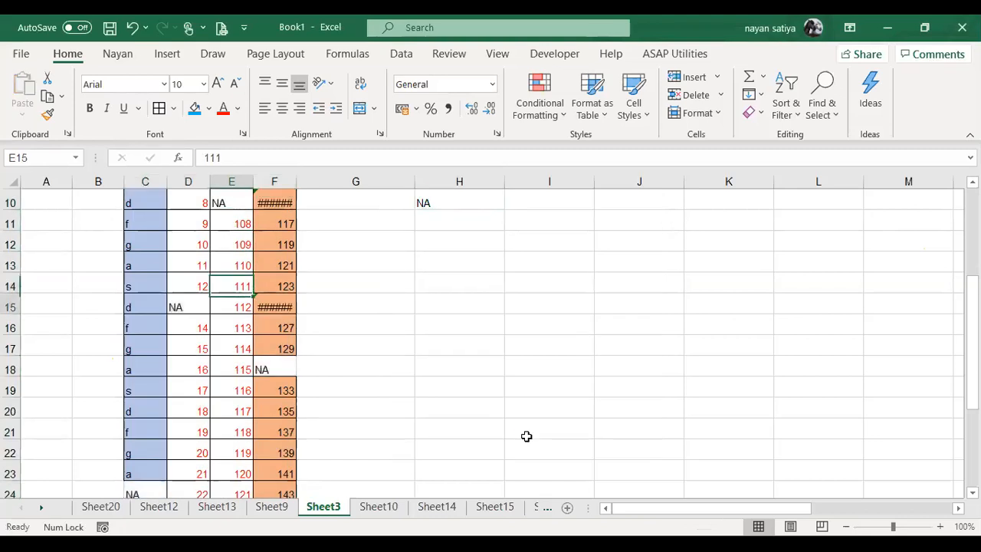
{"action": "key", "text": "Down"}
{"action": "key", "text": "Down"}
{"action": "key", "text": "Down"}
{"action": "key", "text": "Down"}
{"action": "key", "text": "Down"}
{"action": "key", "text": "Down"}
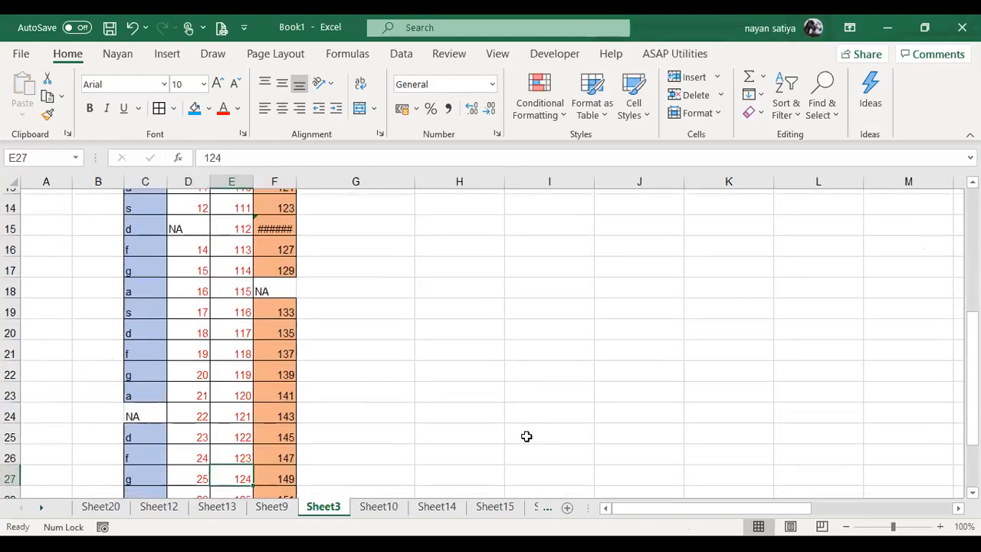
{"action": "key", "text": "Down"}
{"action": "key", "text": "Down"}
{"action": "key", "text": "Down"}
{"action": "key", "text": "Down"}
{"action": "key", "text": "Down"}
{"action": "key", "text": "Down"}
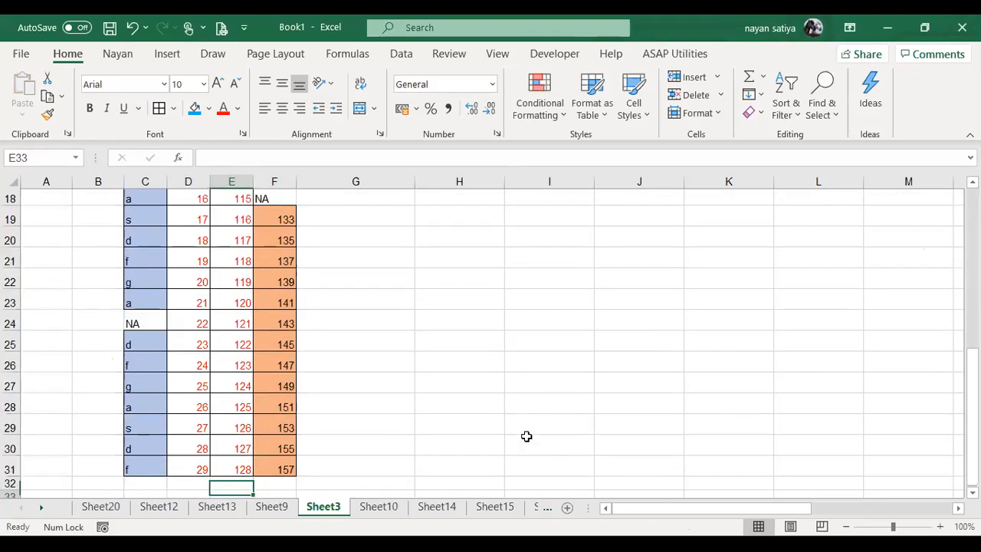
Return to the upper rows of column E and undo the last paste of NA.
{"action": "key", "text": "ctrl+Up"}
{"action": "key", "text": "ctrl+Up"}
{"action": "key", "text": "Down"}
{"action": "key", "text": "Down"}
{"action": "key", "text": "Down"}
{"action": "key", "text": "Down"}
{"action": "key", "text": "Down"}
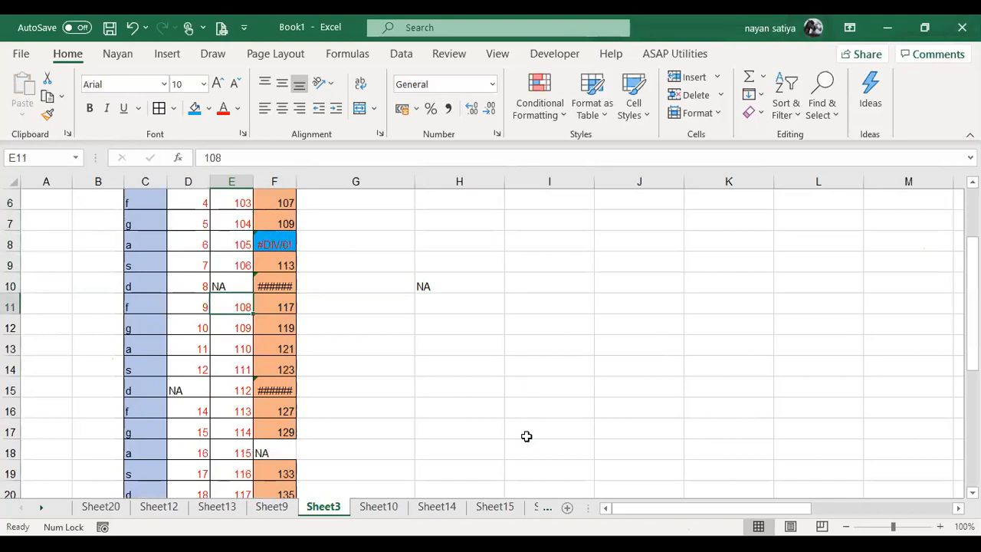
{"action": "key", "text": "ctrl+z"}
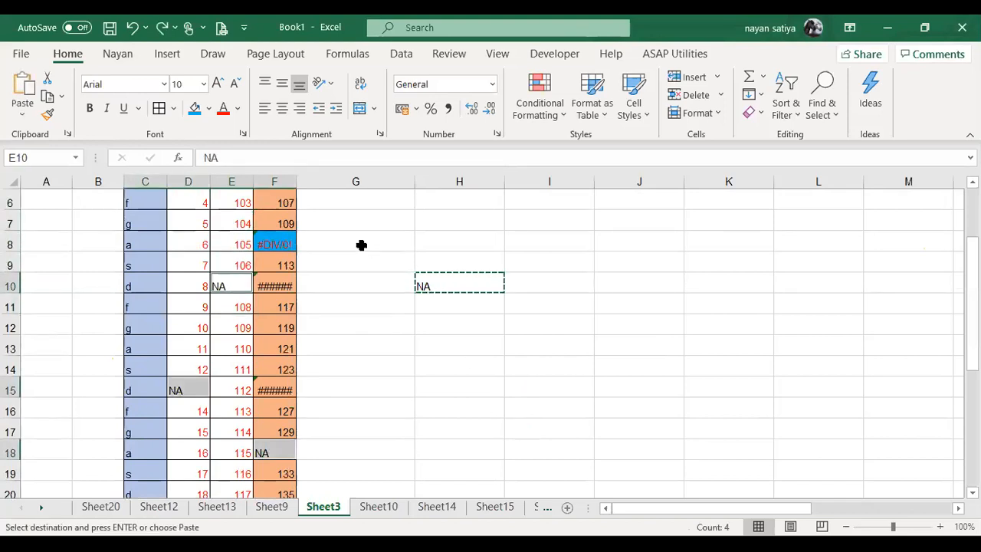
Fill the selected NA cells with light green and review the coloured cells down the table.
{"action": "left_click", "coordinate": [210, 109]}
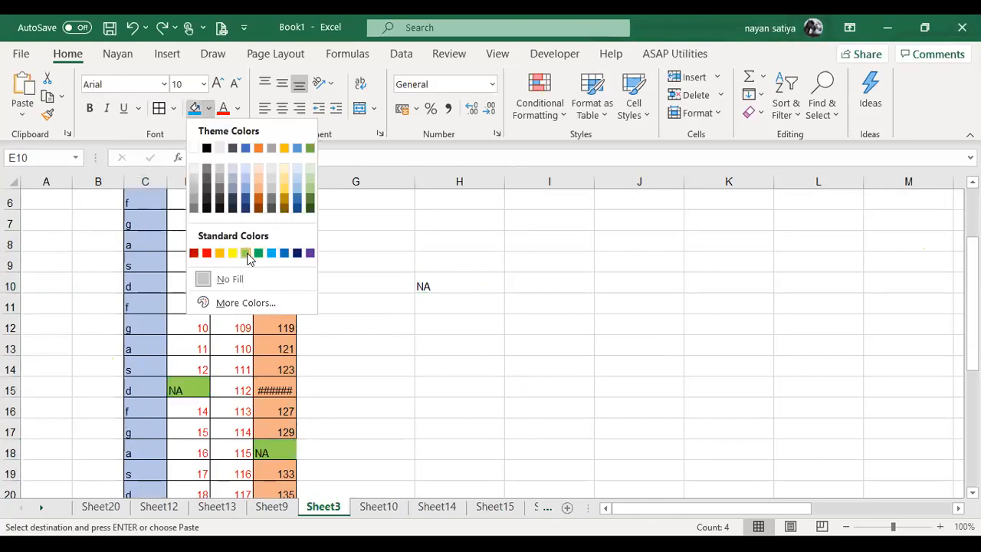
{"action": "left_click", "coordinate": [246, 253]}
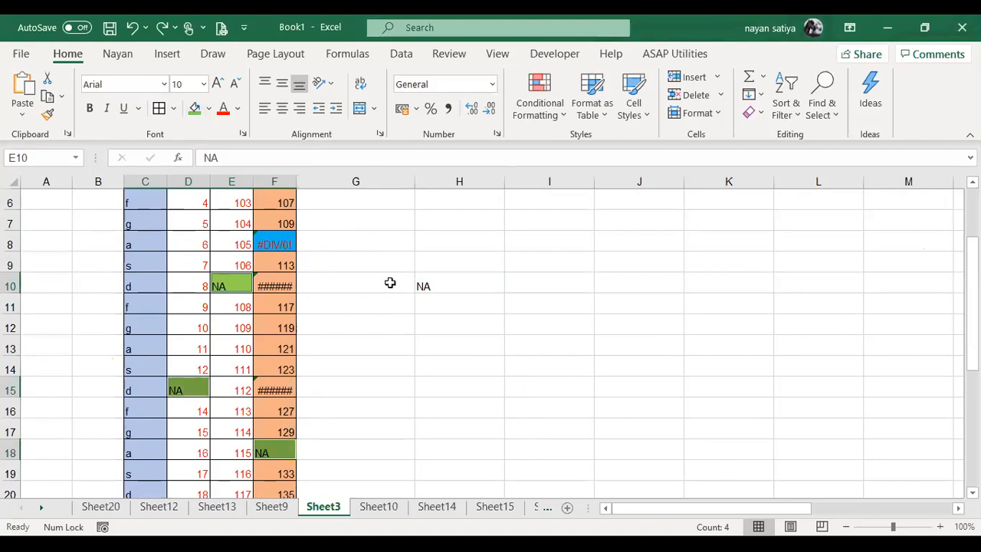
{"action": "left_click", "coordinate": [260, 333]}
{"action": "scroll", "coordinate": [261, 332], "scroll_direction": "down", "scroll_amount": 5}
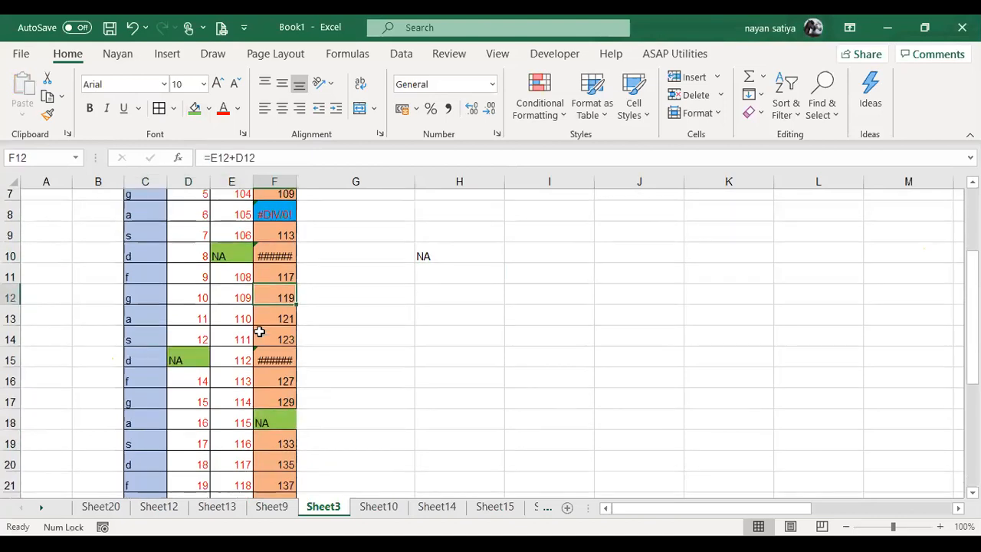
{"action": "scroll", "coordinate": [260, 332], "scroll_direction": "up", "scroll_amount": 7}
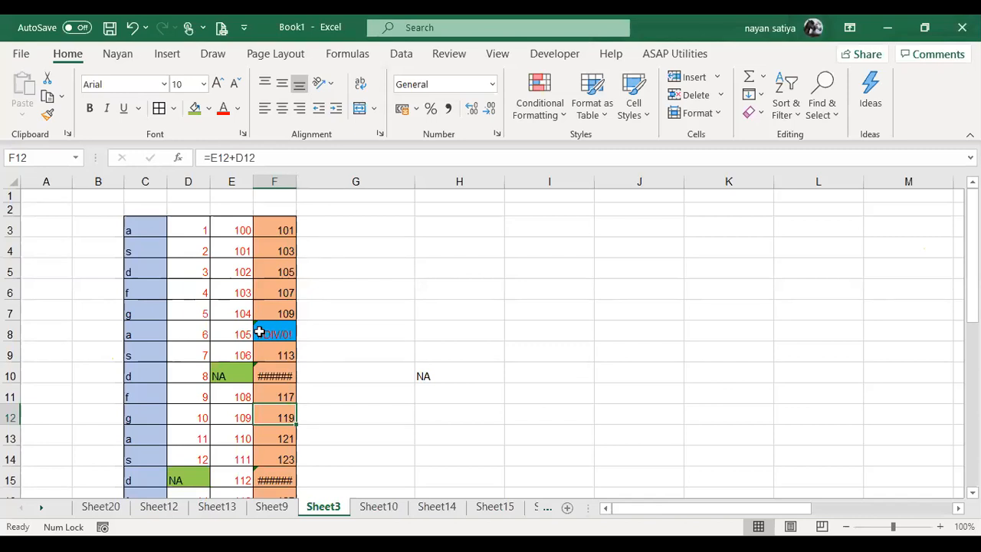
Find all cells containing g on the sheet, and move and enlarge the search dialog to see the whole results list.
{"action": "left_click", "coordinate": [231, 288]}
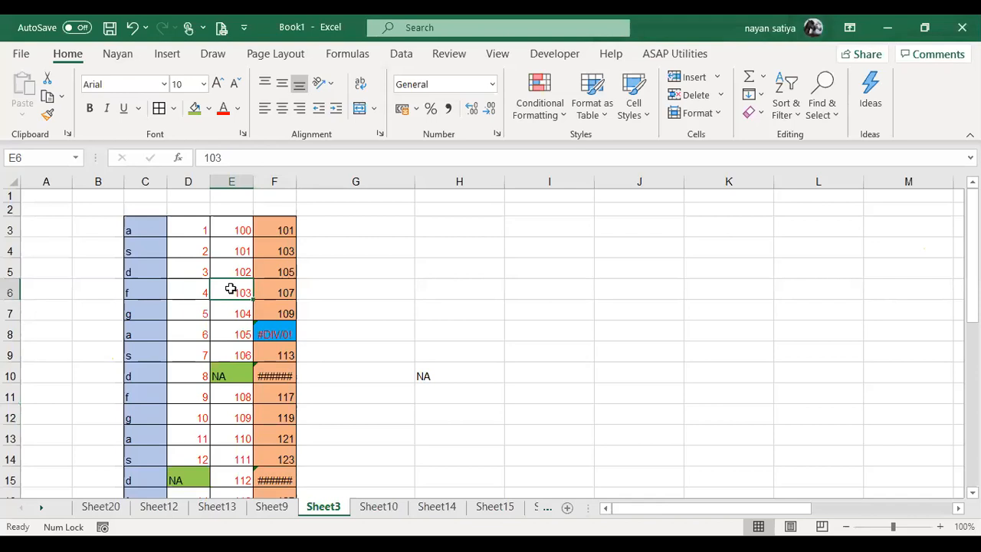
{"action": "key", "text": "ctrl+f"}
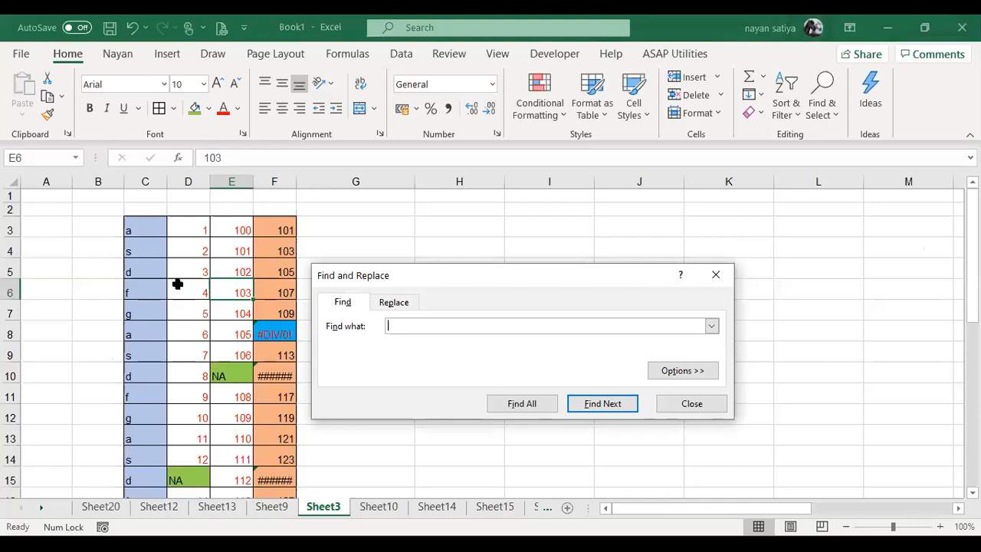
{"action": "left_click", "coordinate": [177, 283]}
{"action": "key", "text": "ctrl+f"}
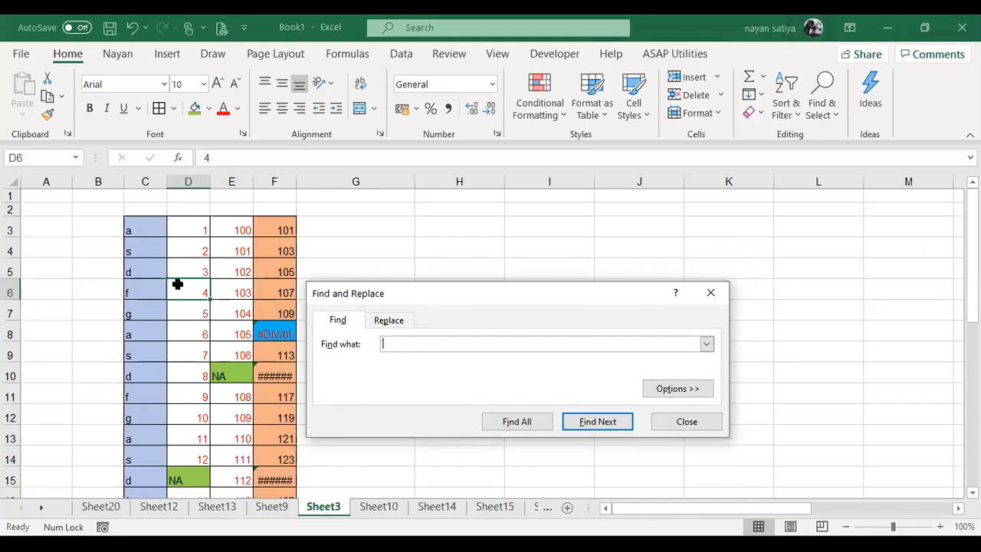
{"action": "type", "text": "g"}
{"action": "left_click", "coordinate": [537, 421]}
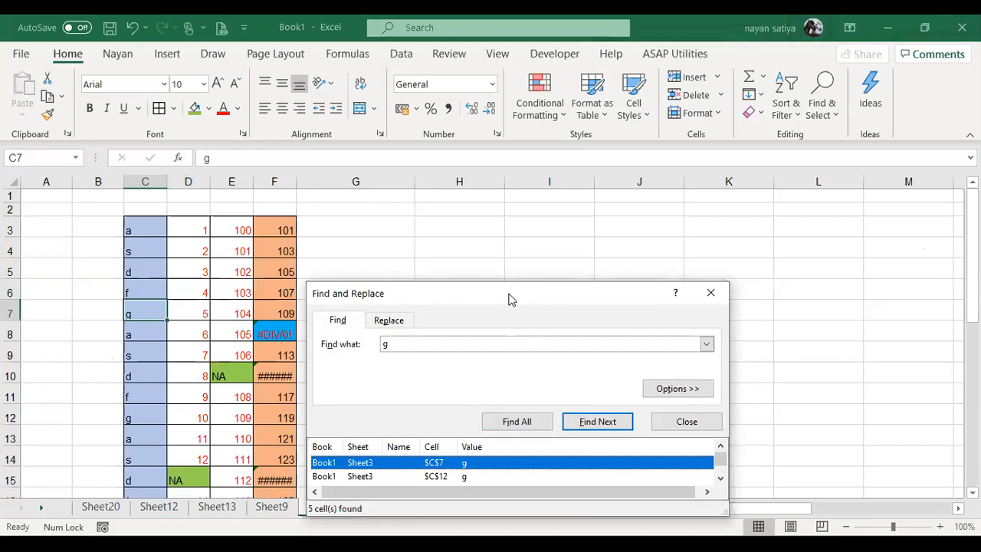
{"action": "left_click_drag", "start_coordinate": [512, 298], "coordinate": [492, 149]}
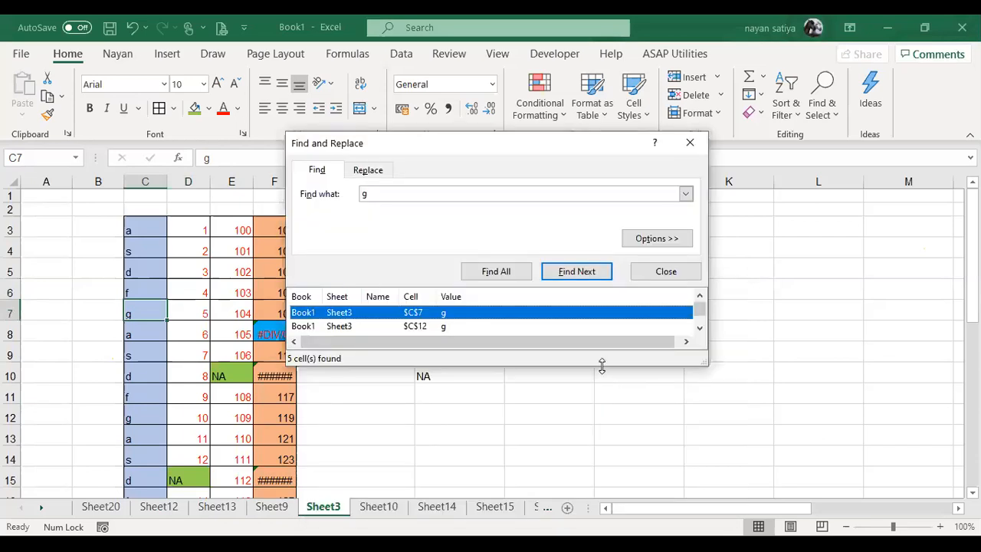
{"action": "left_click_drag", "start_coordinate": [601, 366], "coordinate": [601, 447]}
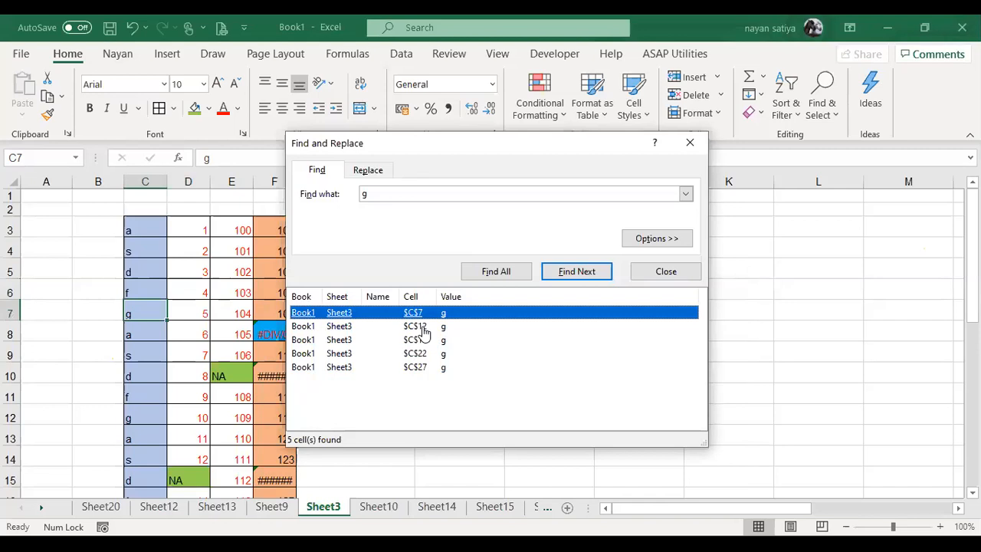
Jump to the listed matches in C12, C17, C22 and C27 one after another.
{"action": "left_click", "coordinate": [426, 326]}
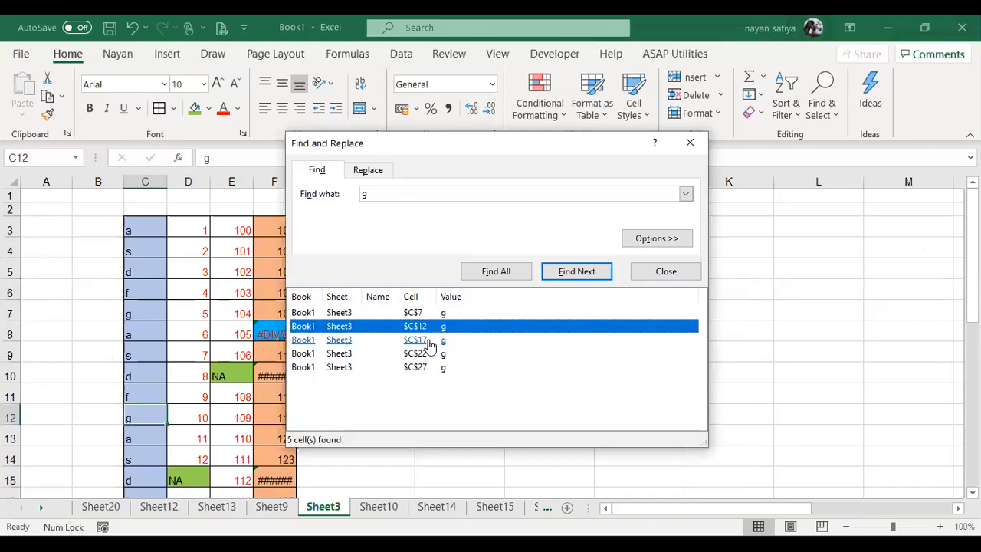
{"action": "left_click", "coordinate": [429, 340]}
{"action": "left_click", "coordinate": [435, 353]}
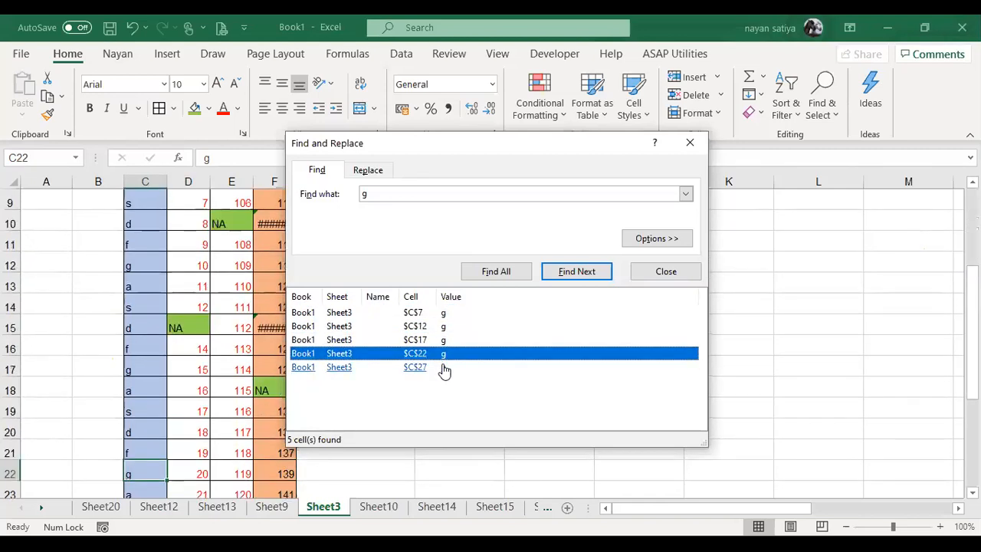
{"action": "left_click", "coordinate": [438, 367]}
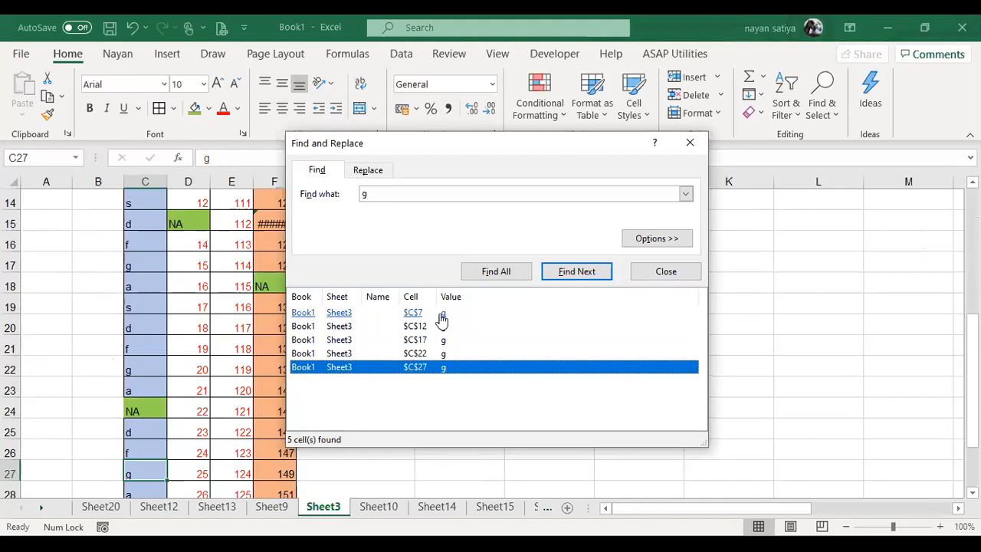
Show the additional search options and set the search scope to Workbook.
{"action": "left_click", "coordinate": [660, 243]}
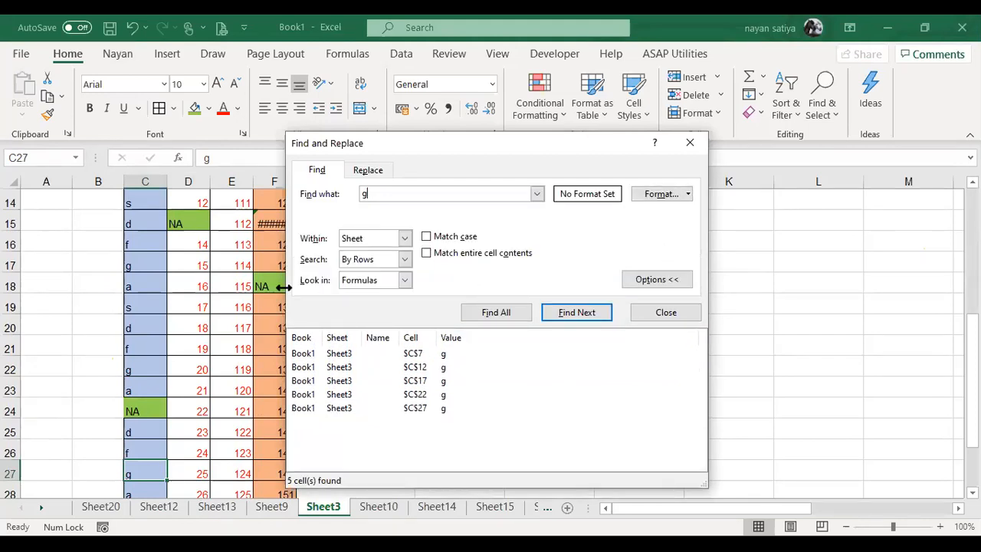
{"action": "left_click", "coordinate": [373, 243]}
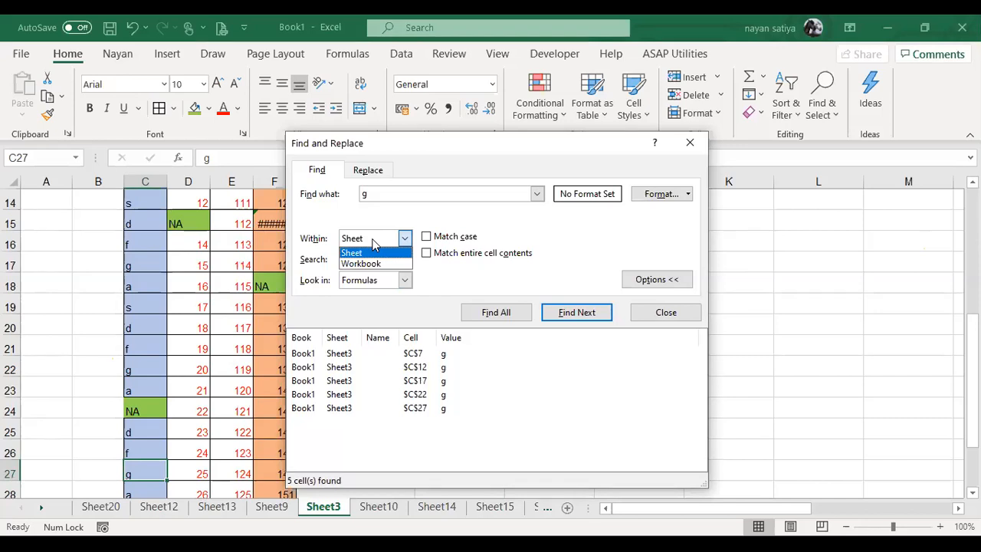
{"action": "left_click", "coordinate": [376, 242]}
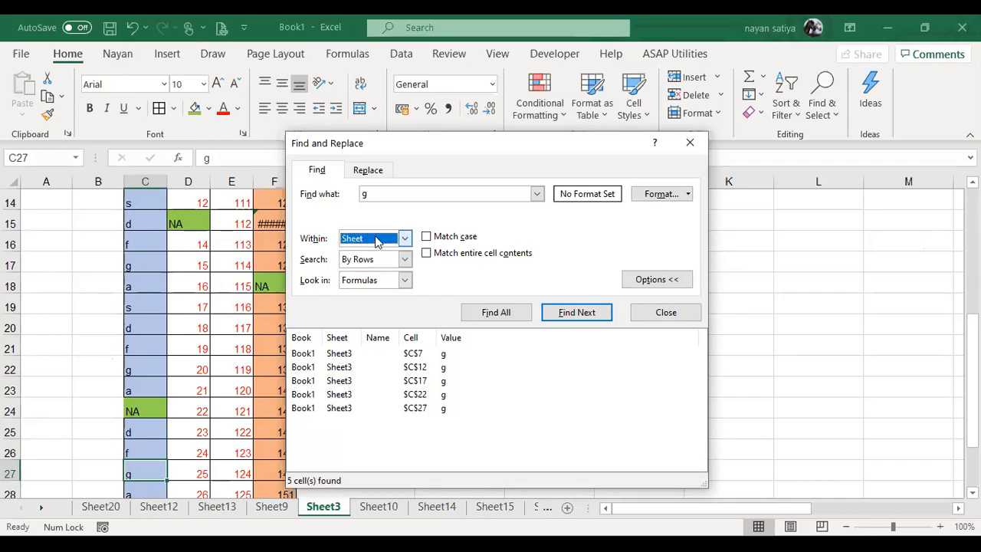
{"action": "left_click", "coordinate": [375, 242]}
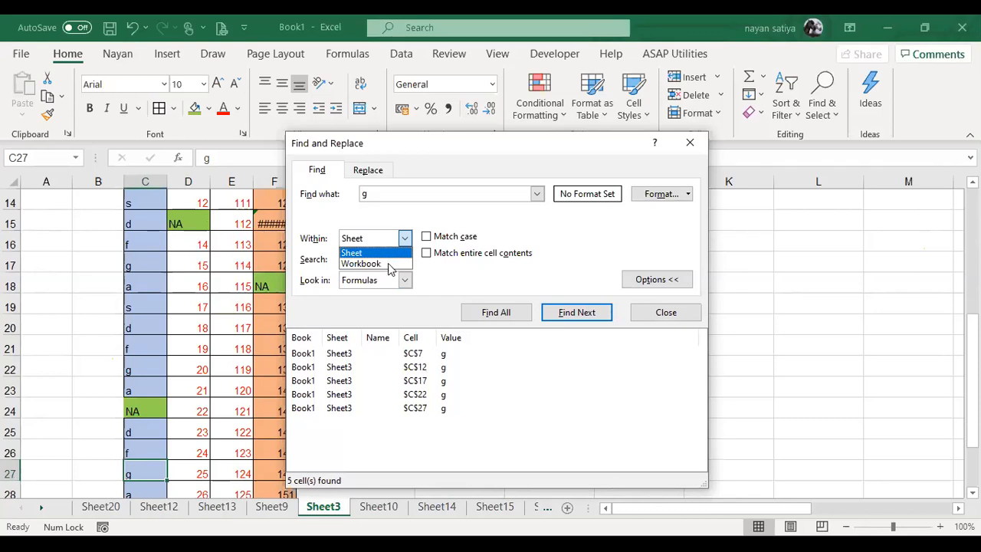
{"action": "left_click", "coordinate": [389, 264]}
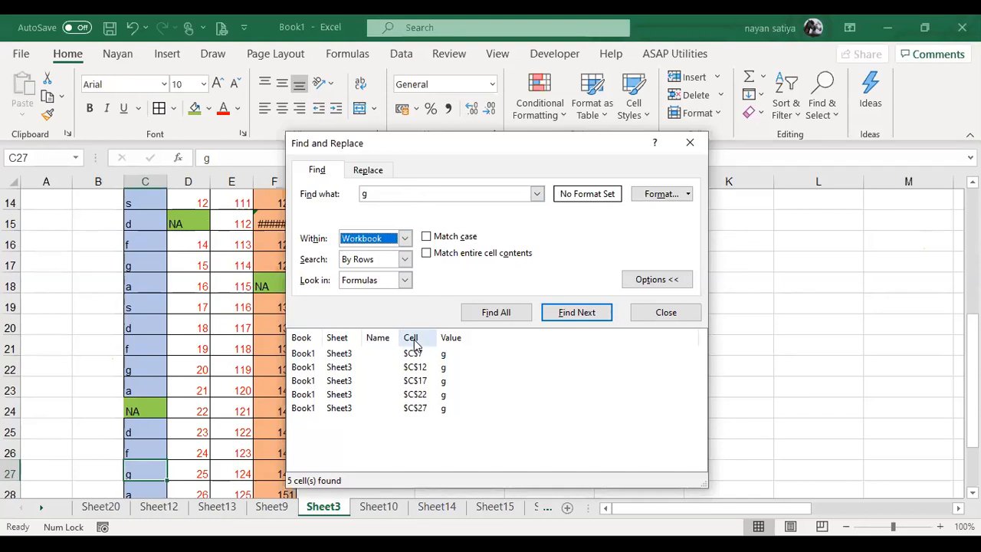
Switch to Sheet20 and enter g in cell D15.
{"action": "left_click", "coordinate": [125, 489]}
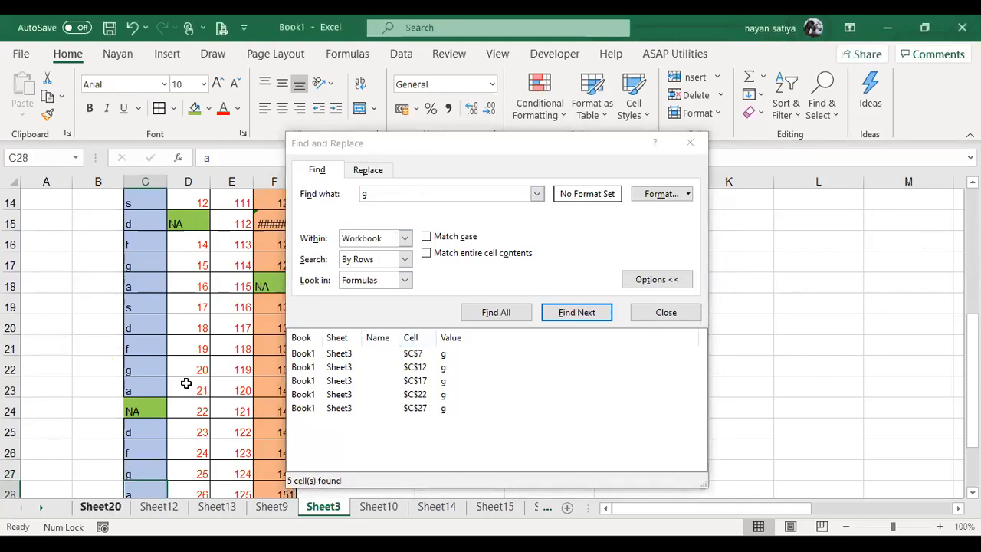
{"action": "key", "text": "ctrl+Page_Up"}
{"action": "key", "text": "ctrl+Page_Up"}
{"action": "key", "text": "ctrl+Page_Up"}
{"action": "key", "text": "ctrl+Page_Up"}
{"action": "type", "text": "g"}
{"action": "key", "text": "Return"}
Switch to Sheet15 and enter g in cell P8.
{"action": "left_click", "coordinate": [217, 506], "text": "ctrl"}
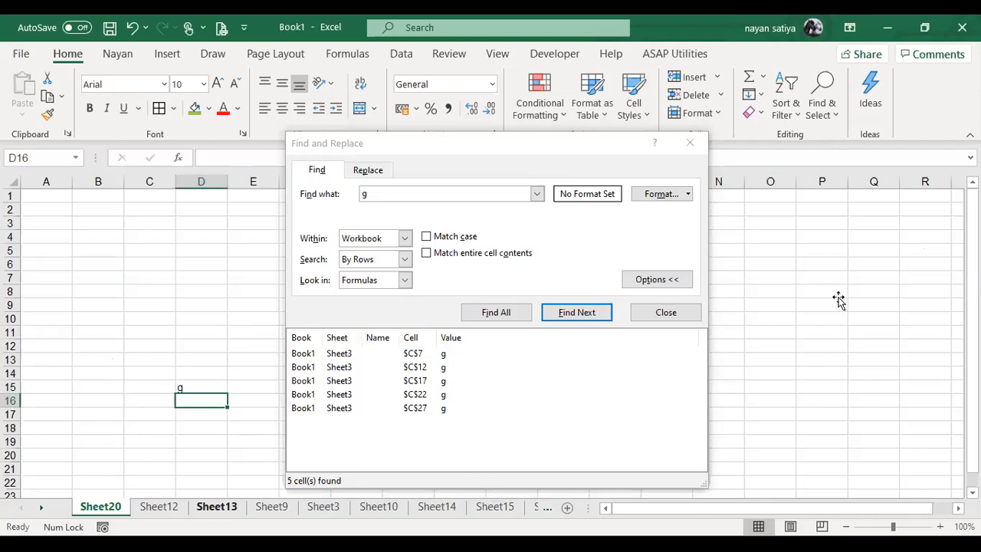
{"action": "left_click", "coordinate": [495, 506]}
{"action": "left_click", "coordinate": [839, 295]}
{"action": "type", "text": "g"}
{"action": "key", "text": "Return"}
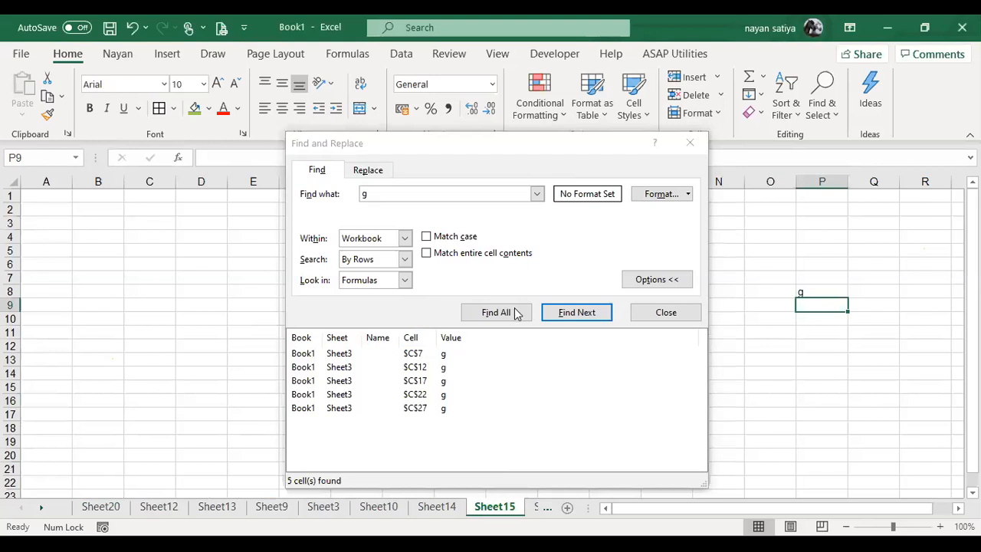
Find all cells containing g within the whole workbook and review the results list to its end.
{"action": "left_click", "coordinate": [367, 242]}
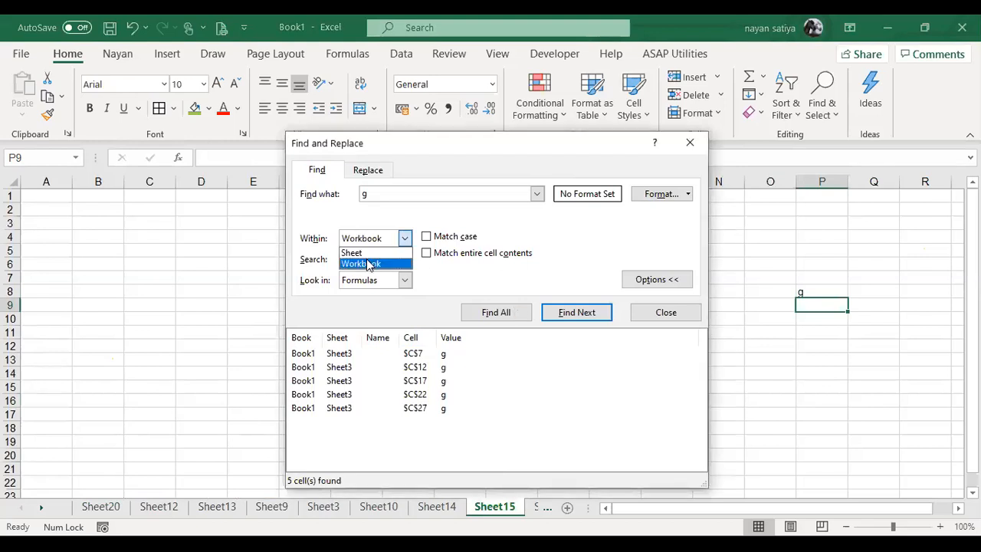
{"action": "left_click", "coordinate": [508, 314]}
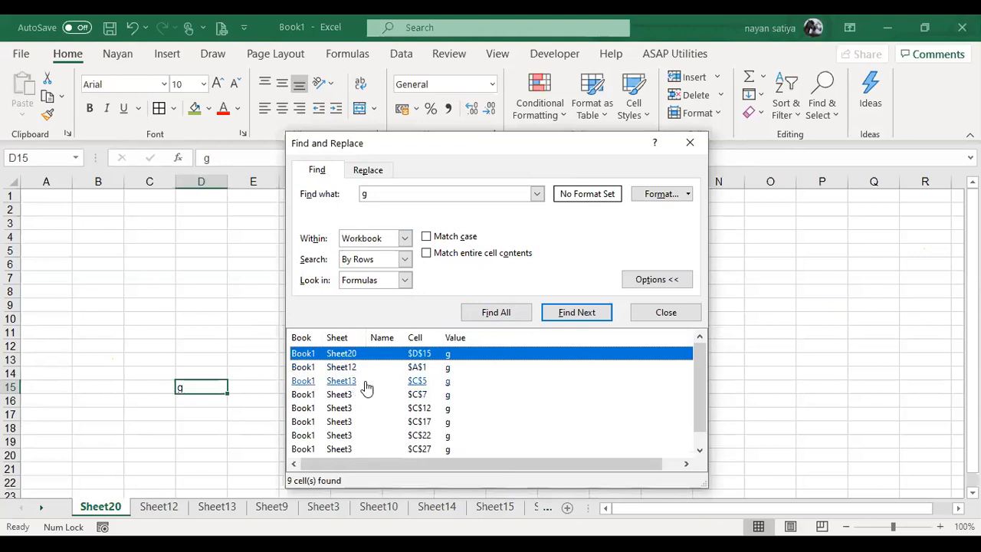
{"action": "scroll", "coordinate": [367, 418], "scroll_direction": "down", "scroll_amount": 1}
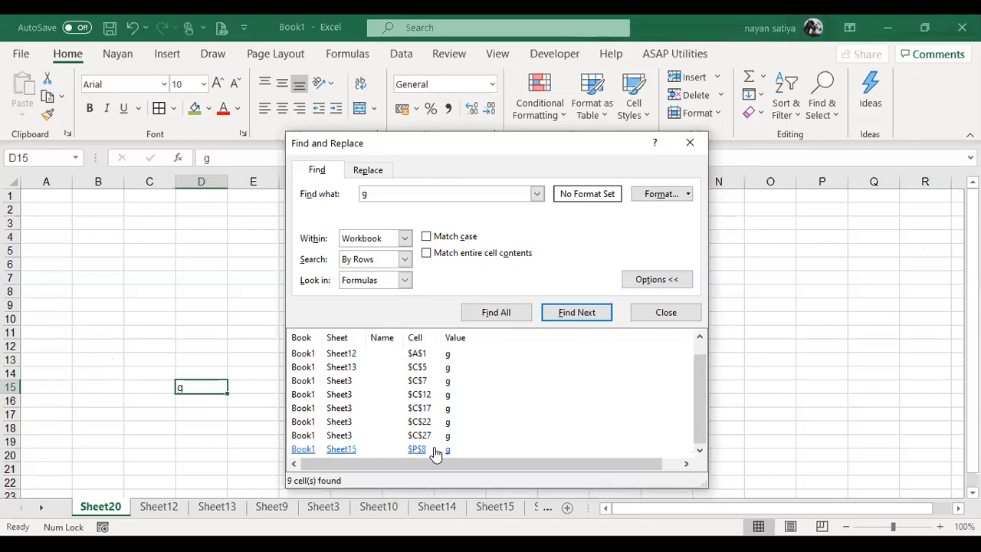
Return to Sheet3, move the search dialog clear of the table and compare the contents of cells E26 and F14.
{"action": "left_click", "coordinate": [387, 279]}
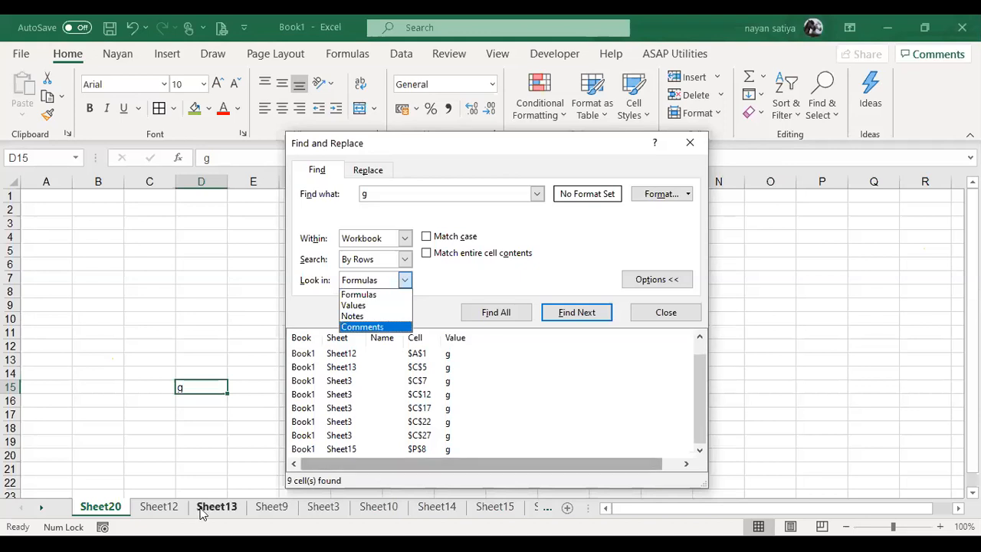
{"action": "left_click", "coordinate": [326, 508]}
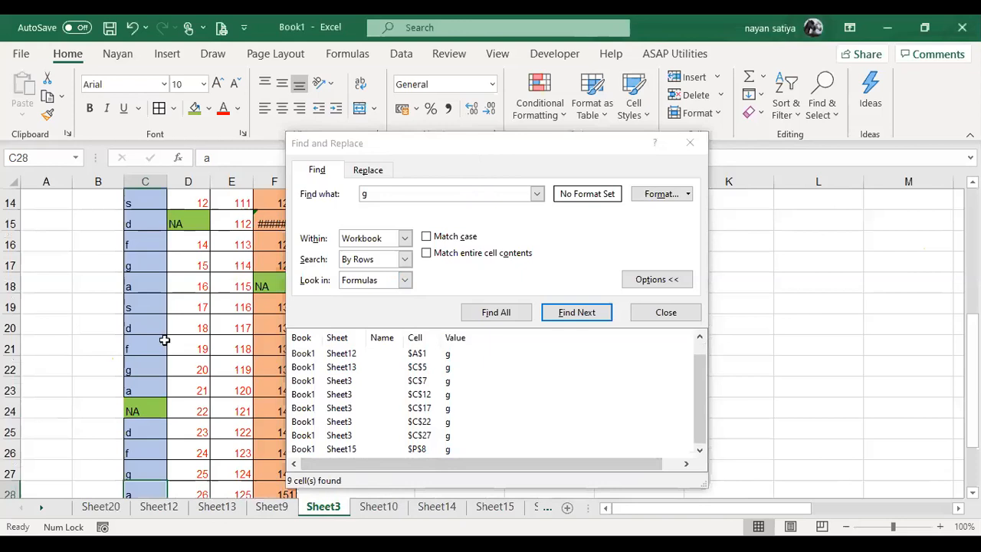
{"action": "left_click", "coordinate": [277, 197]}
{"action": "left_click", "coordinate": [239, 454]}
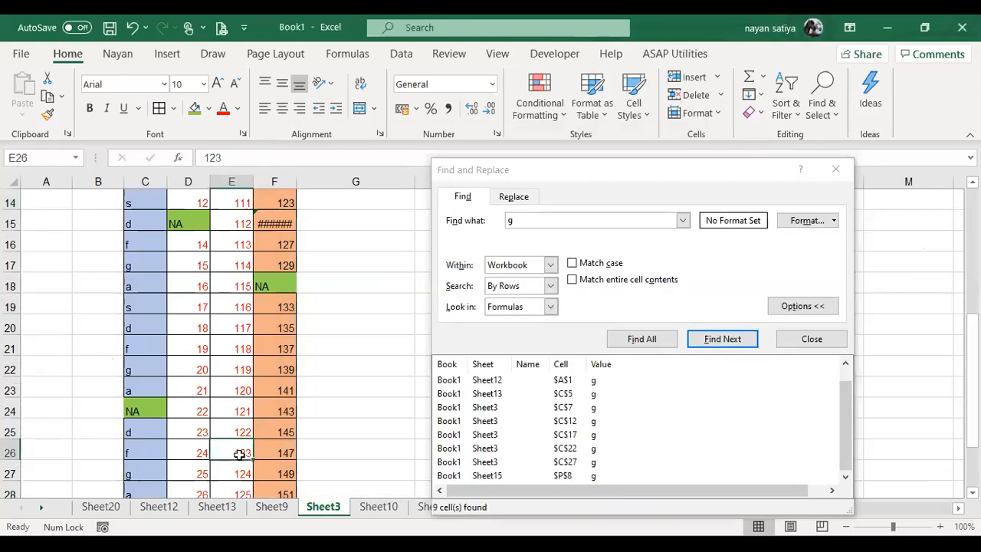
{"action": "left_click", "coordinate": [289, 200]}
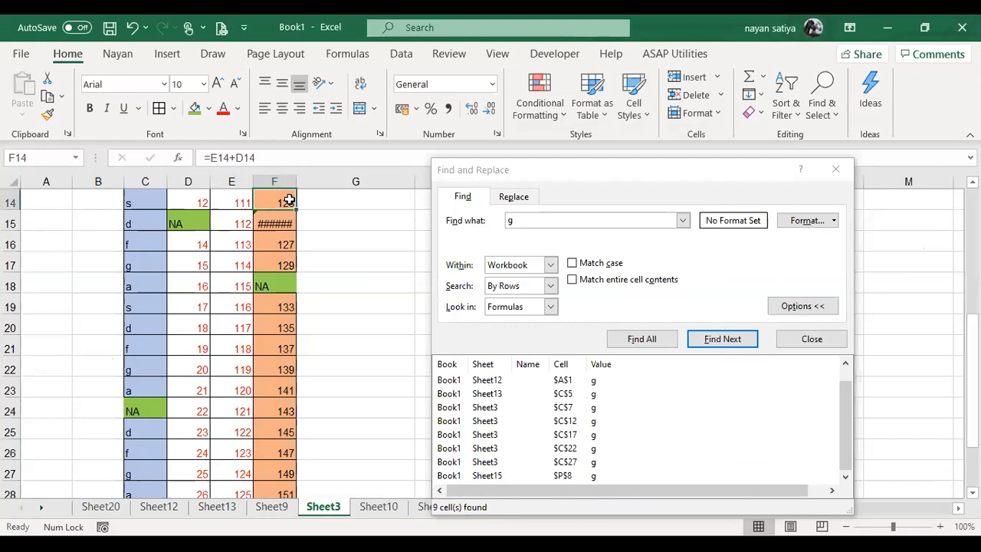
Find all occurrences of 123 in the workbook while looking in formulas.
{"action": "left_click", "coordinate": [590, 219]}
{"action": "key", "text": "BackSpace"}
{"action": "type", "text": "123"}
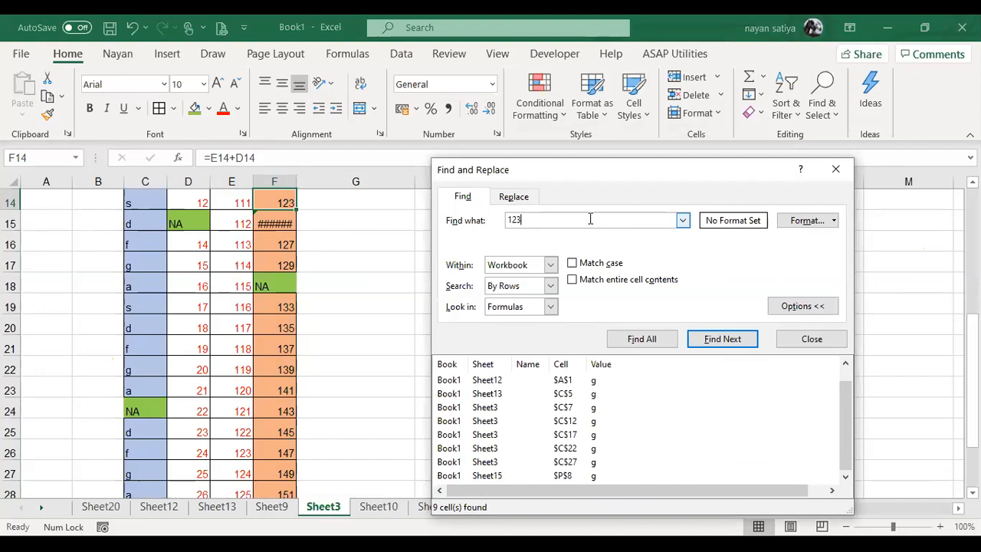
{"action": "left_click", "coordinate": [649, 338]}
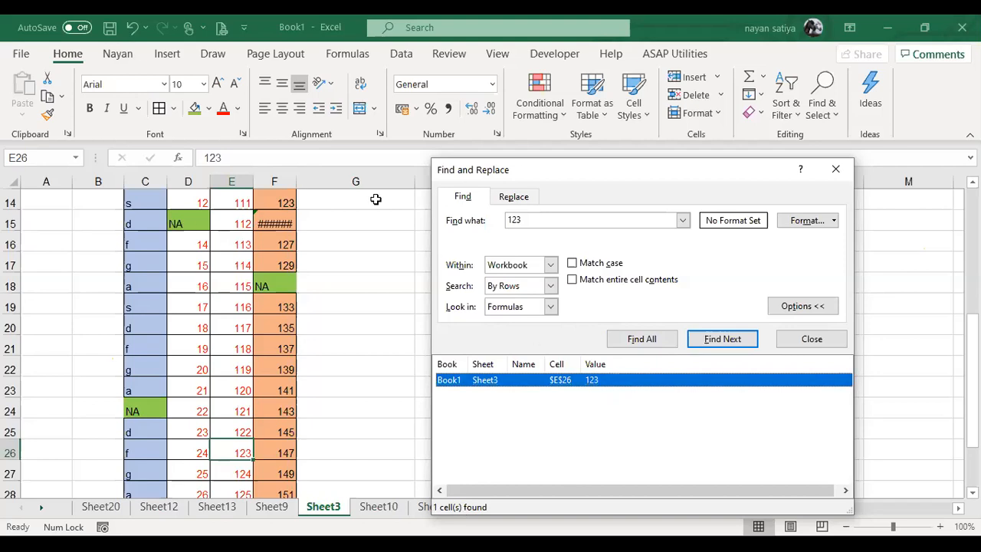
Check the formula in F14, set the search to look in Values and find all occurrences of 123 again.
{"action": "left_click", "coordinate": [285, 200]}
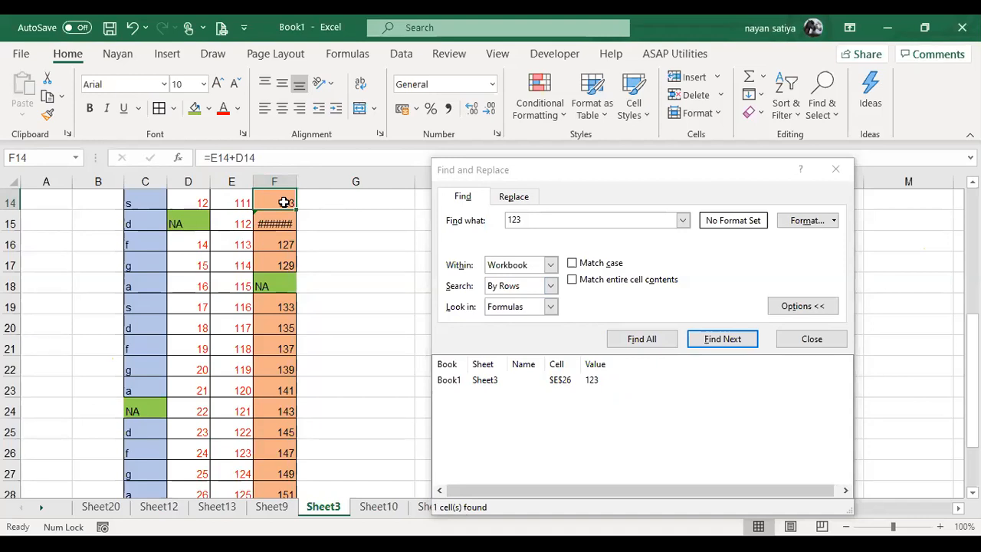
{"action": "left_click", "coordinate": [549, 307]}
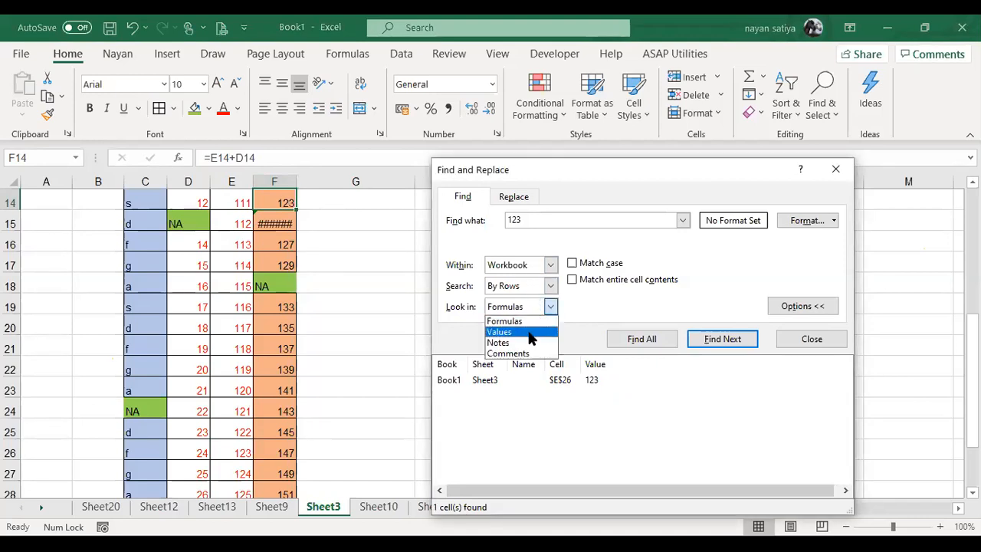
{"action": "left_click", "coordinate": [528, 332]}
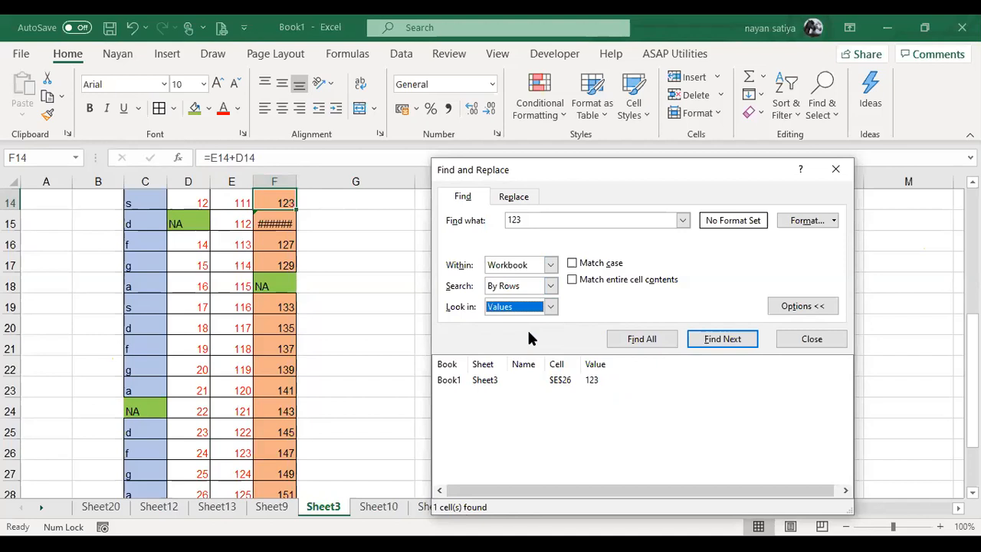
{"action": "left_click", "coordinate": [629, 343]}
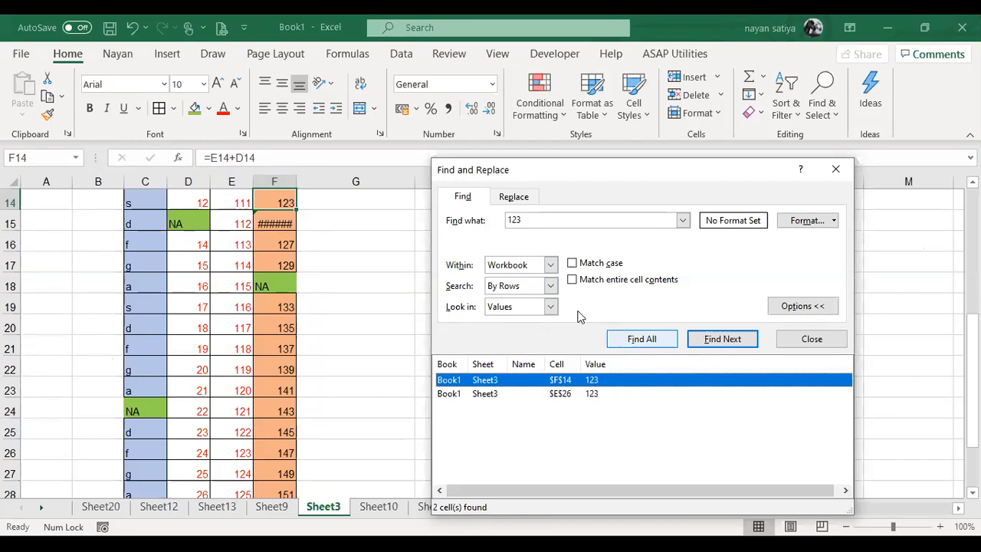
{"action": "left_click", "coordinate": [518, 306]}
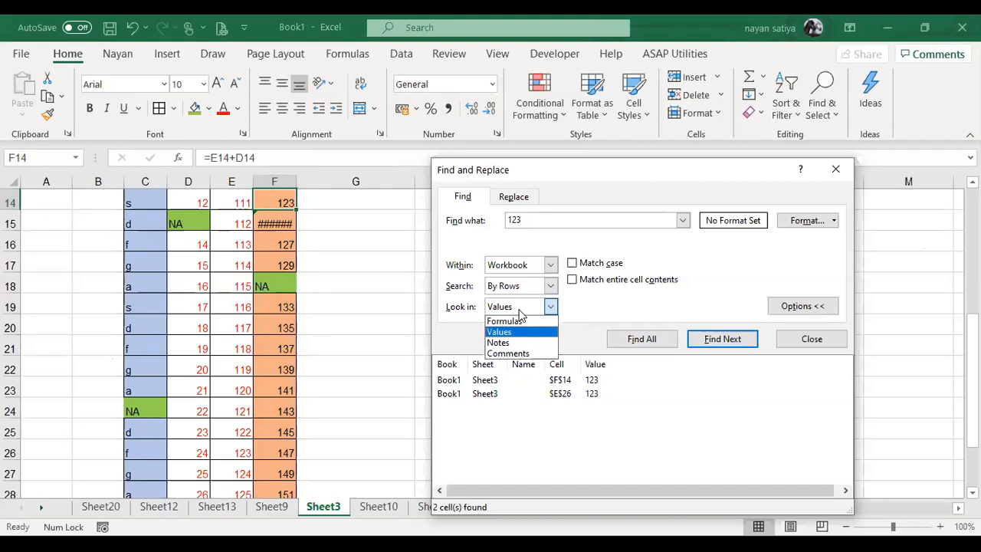
{"action": "left_click", "coordinate": [707, 252]}
{"action": "left_click", "coordinate": [800, 228]}
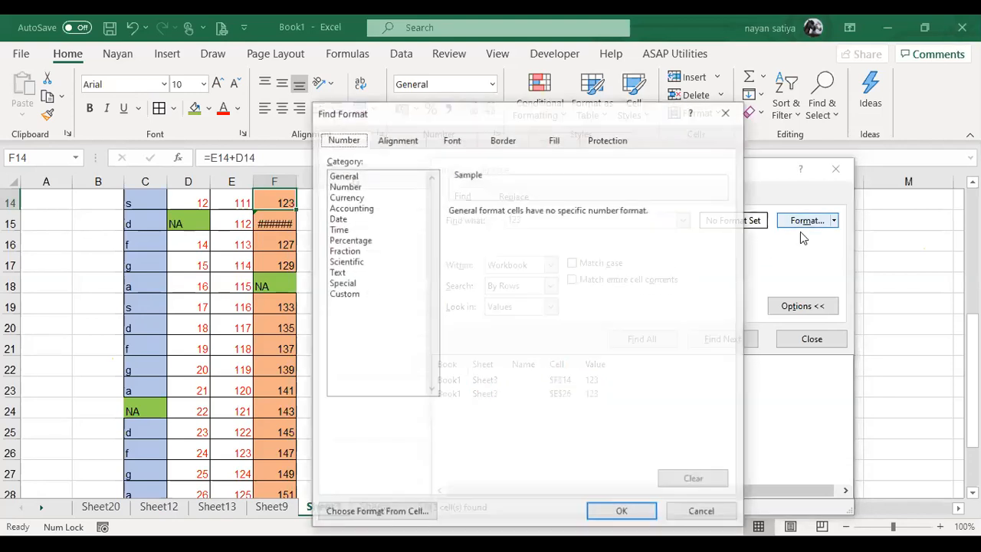
{"action": "left_click", "coordinate": [725, 112]}
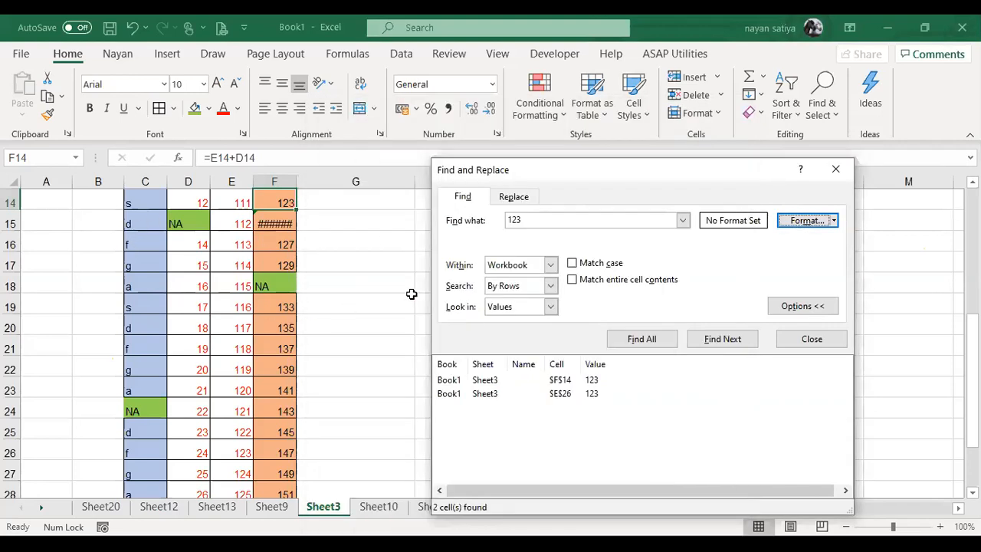
Set the search format to a light green fill and find all occurrences of 123 with that format in the workbook.
{"action": "left_click", "coordinate": [806, 221]}
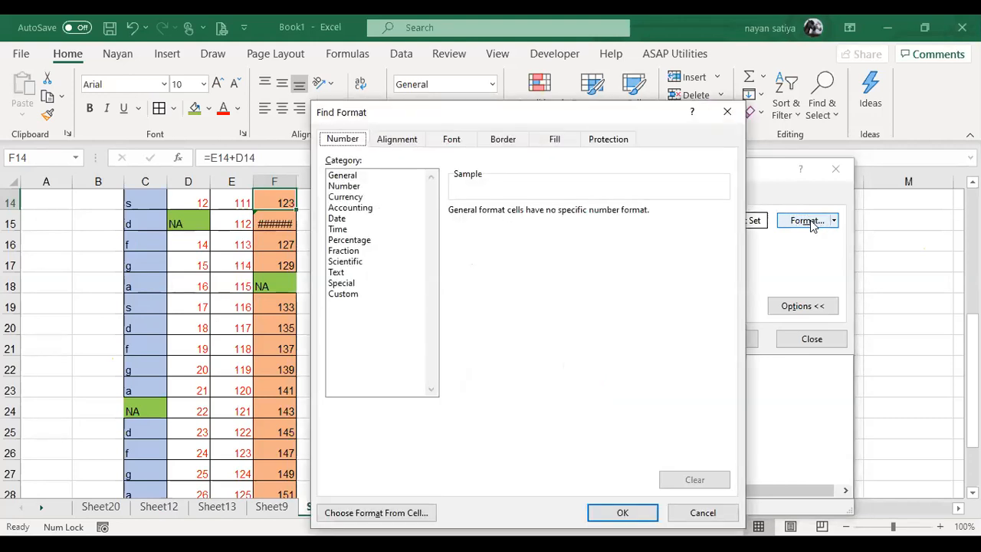
{"action": "left_click", "coordinate": [555, 140]}
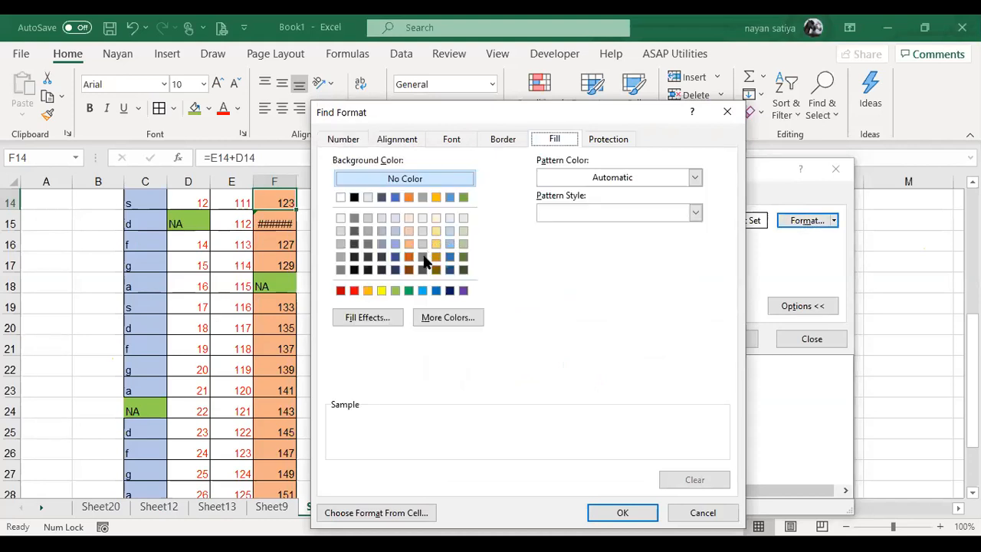
{"action": "left_click", "coordinate": [395, 290]}
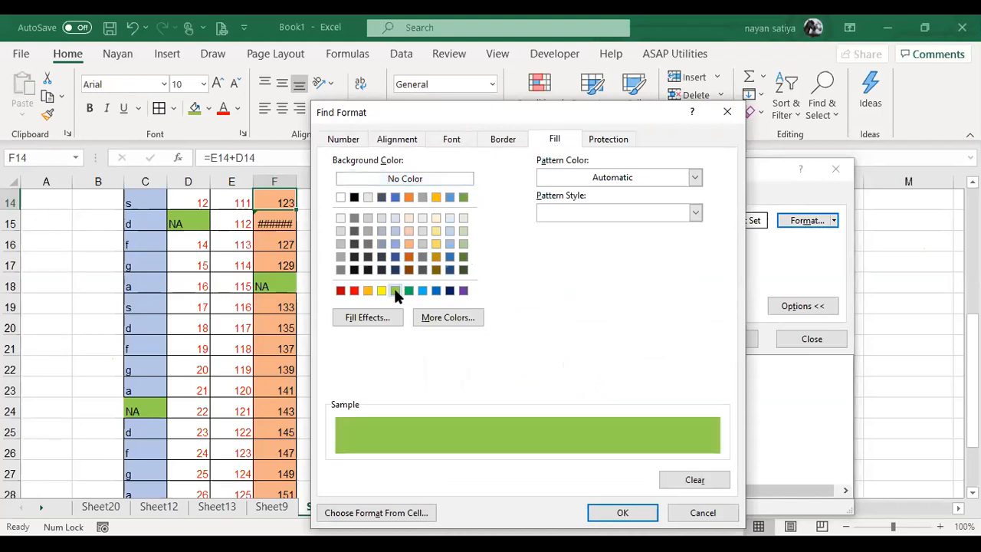
{"action": "left_click", "coordinate": [623, 512]}
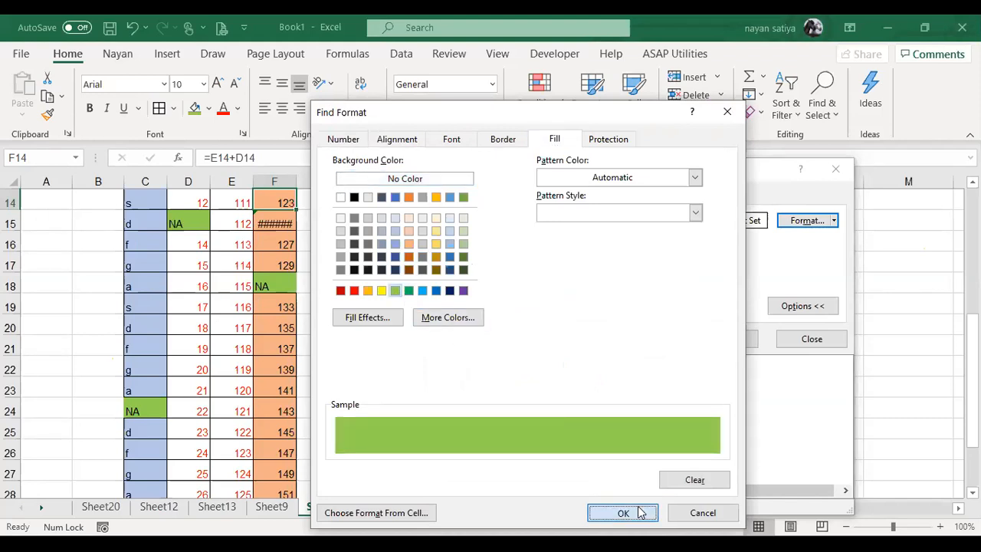
{"action": "left_click", "coordinate": [642, 339]}
{"action": "left_click", "coordinate": [644, 341]}
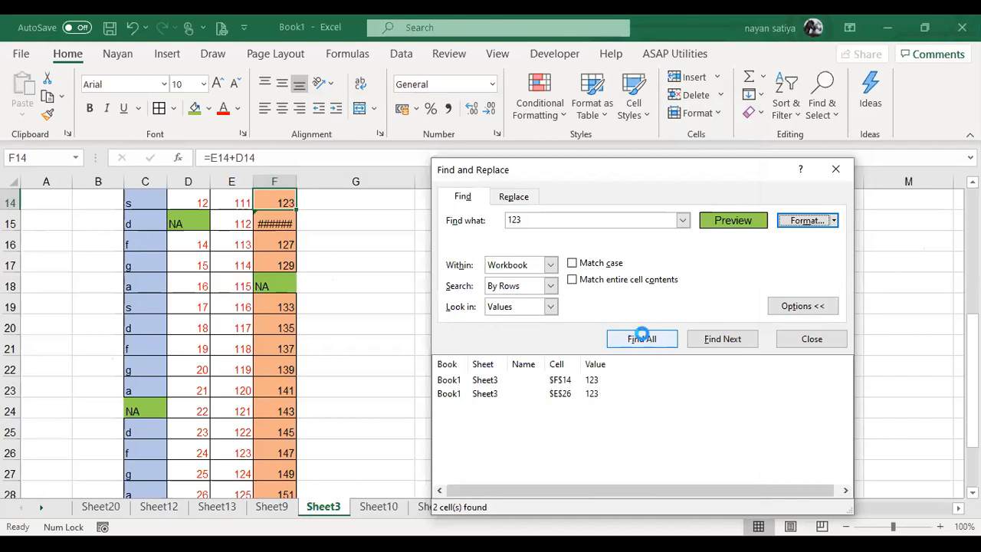
{"action": "left_click", "coordinate": [510, 329]}
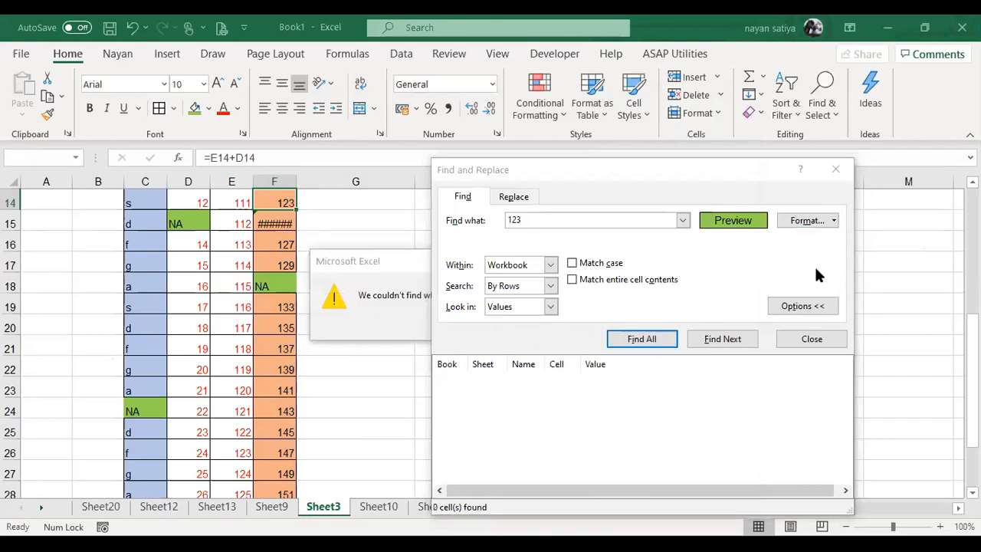
Check the chosen search fill and replace the search format with the one picked from cell D15.
{"action": "left_click", "coordinate": [807, 226]}
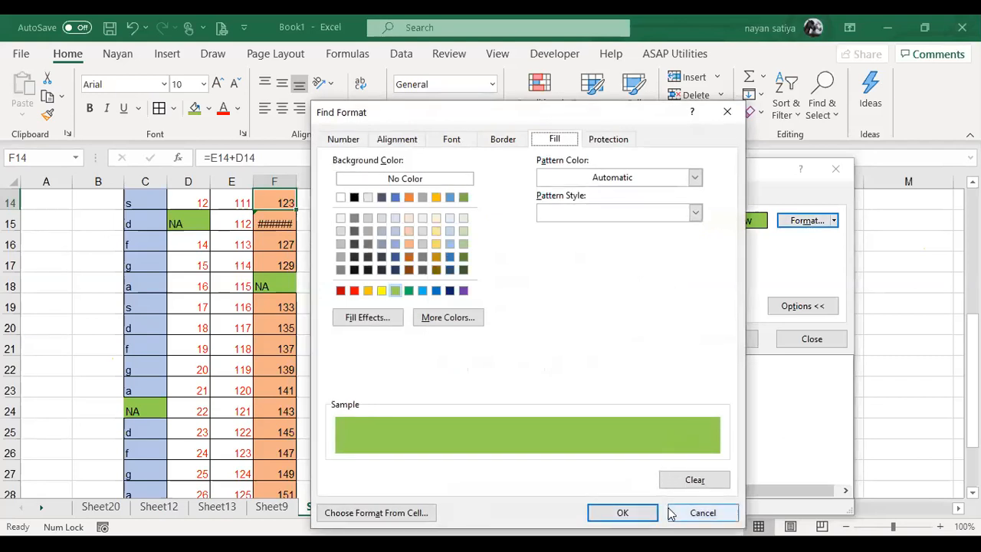
{"action": "left_click", "coordinate": [704, 514]}
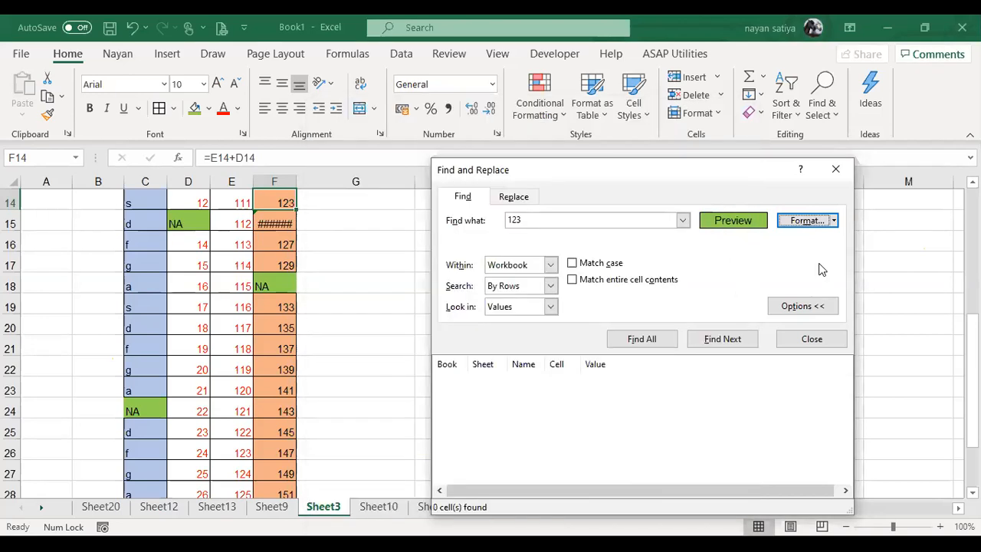
{"action": "left_click", "coordinate": [835, 222]}
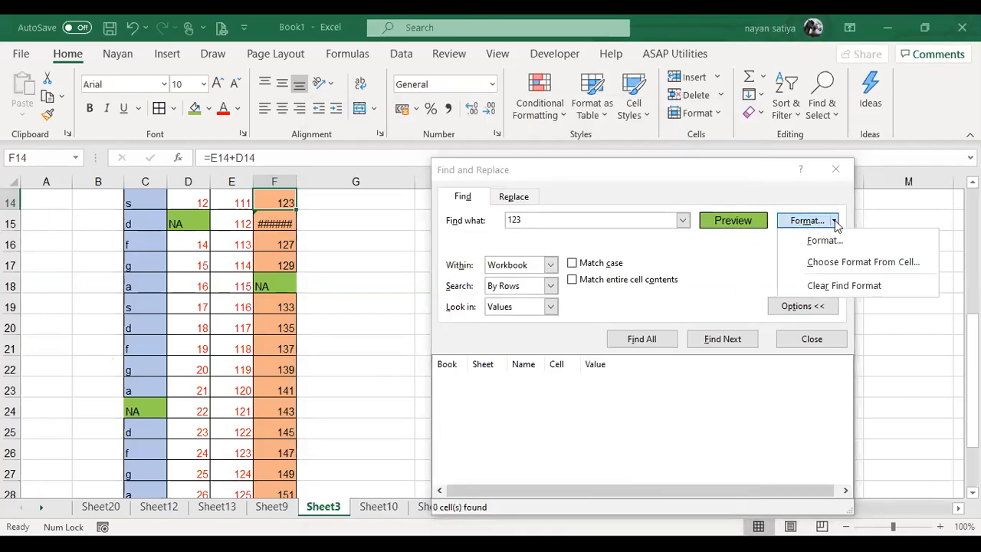
{"action": "left_click", "coordinate": [843, 262]}
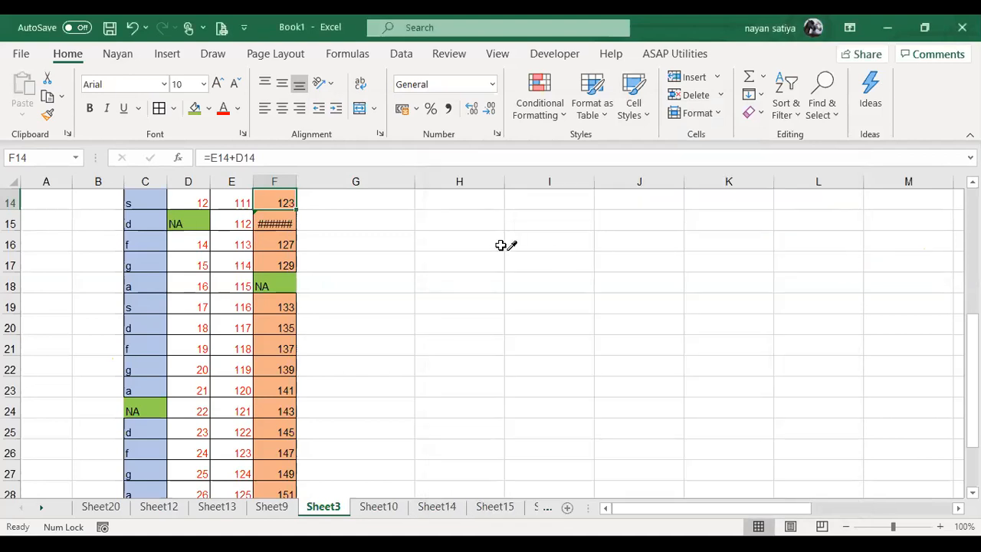
{"action": "left_click", "coordinate": [195, 223]}
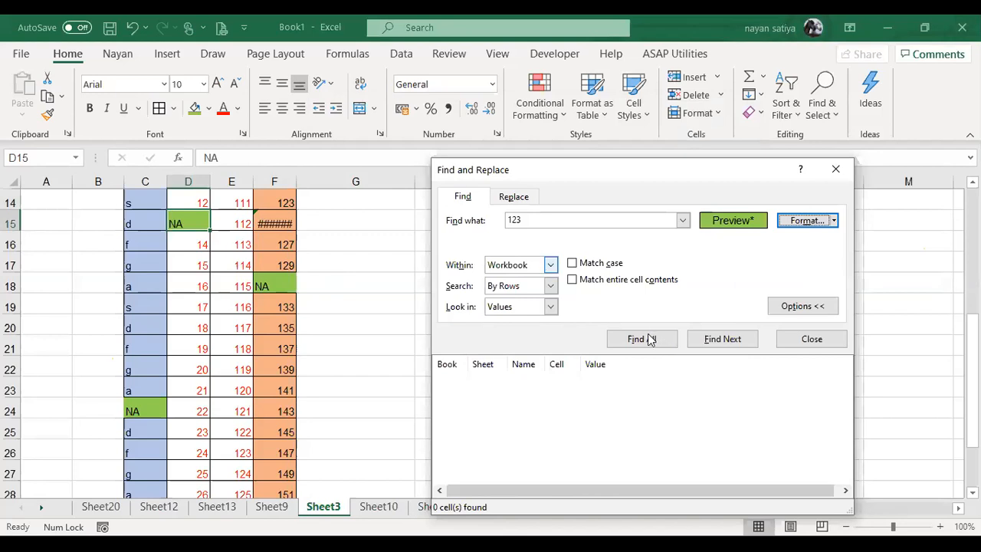
Clear the search text and find all cells in the workbook that match only the D15 format, closing the search dialog.
{"action": "left_click", "coordinate": [611, 221]}
{"action": "key", "text": "BackSpace"}
{"action": "key", "text": "BackSpace"}
{"action": "key", "text": "BackSpace"}
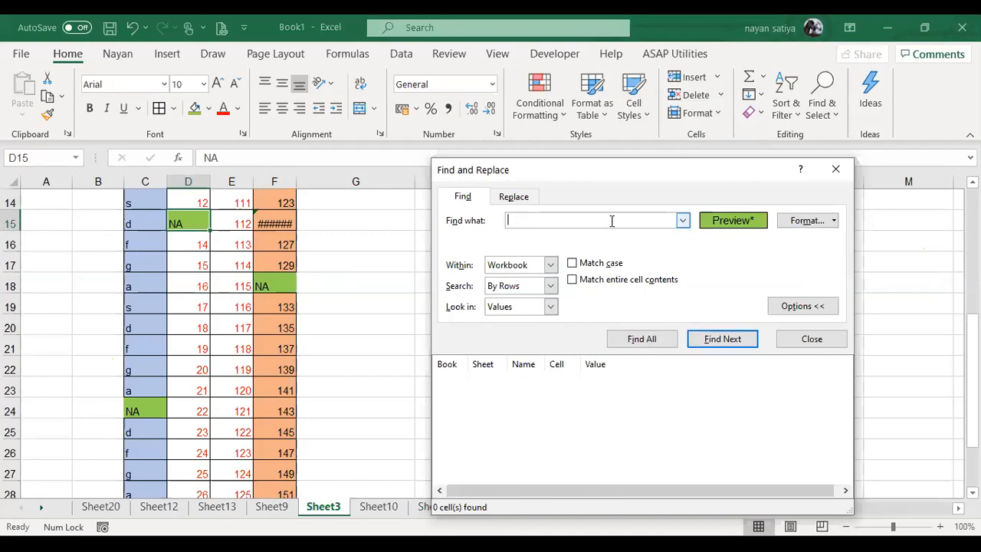
{"action": "left_click", "coordinate": [640, 342]}
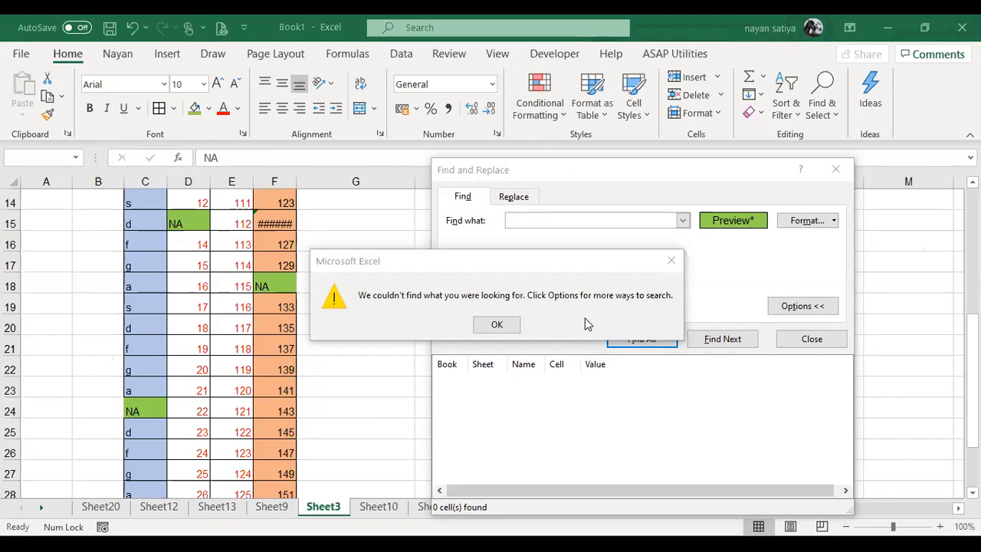
{"action": "left_click", "coordinate": [497, 324]}
{"action": "key", "text": "Escape"}
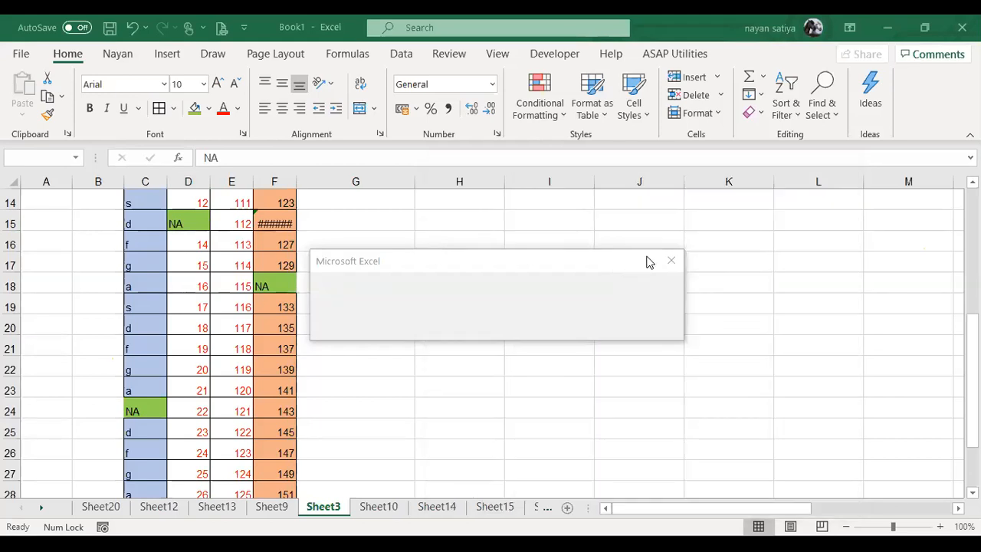
Reopen Find, set it to look in Formulas and find all cells with the chosen format in the workbook.
{"action": "key", "text": "ctrl+f"}
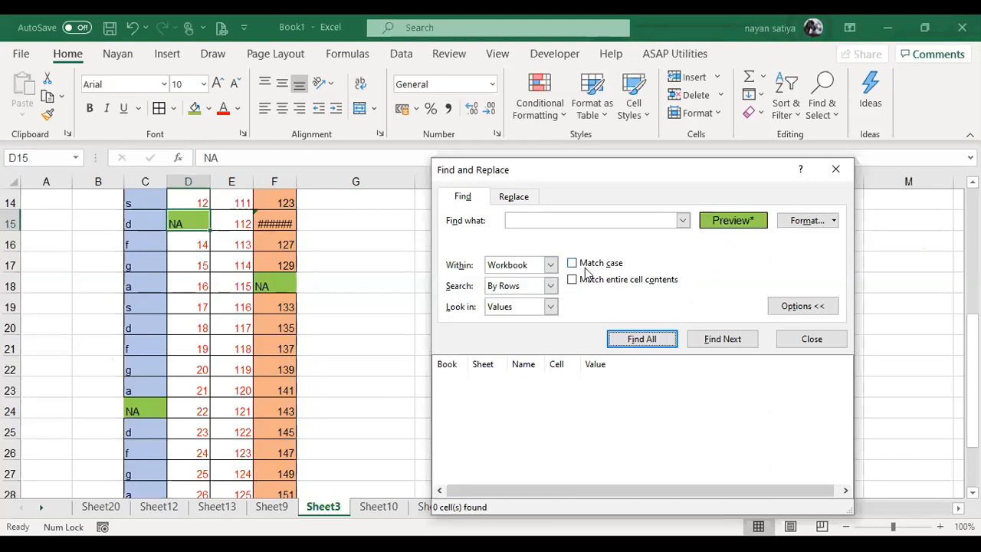
{"action": "left_click", "coordinate": [550, 306]}
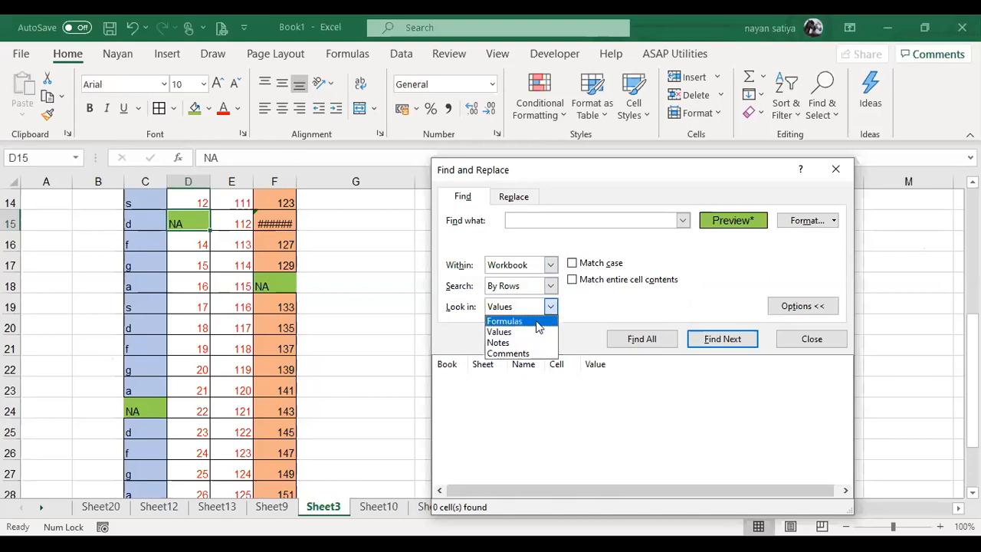
{"action": "left_click", "coordinate": [538, 322]}
{"action": "left_click", "coordinate": [642, 339]}
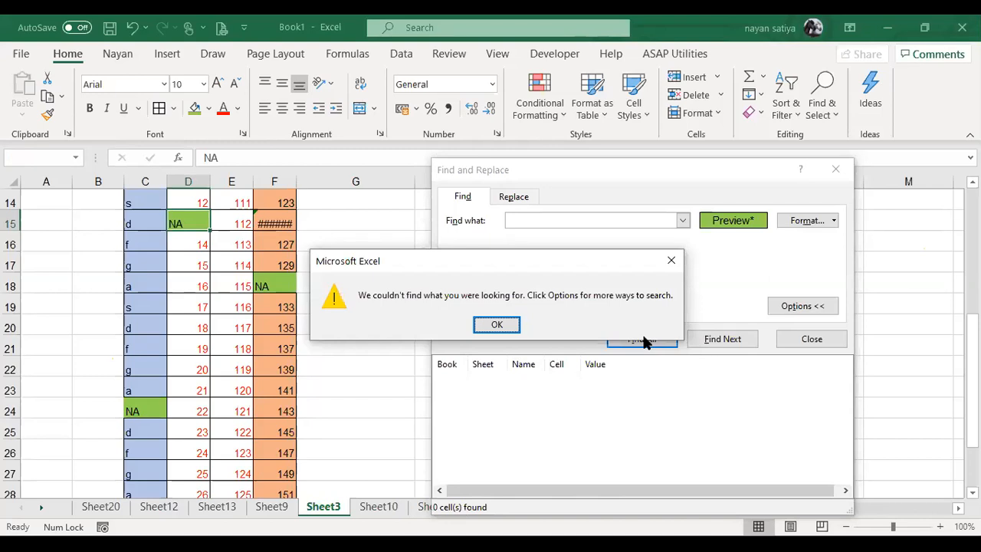
{"action": "key", "text": "Return"}
Limit the search to the current sheet, find all cells with the chosen format and close the search dialog.
{"action": "left_click", "coordinate": [521, 265]}
{"action": "left_click", "coordinate": [521, 278]}
{"action": "left_click", "coordinate": [646, 345]}
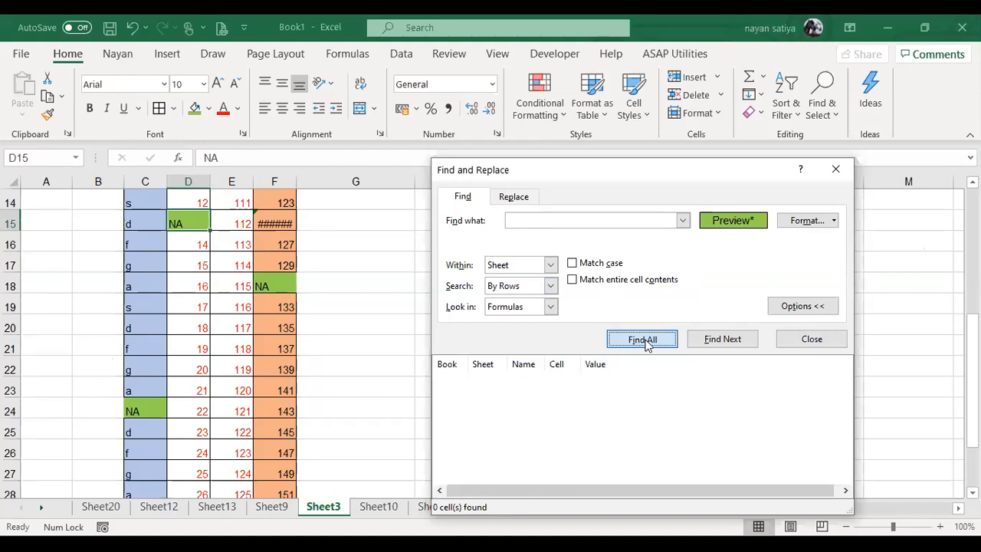
{"action": "left_click", "coordinate": [497, 325]}
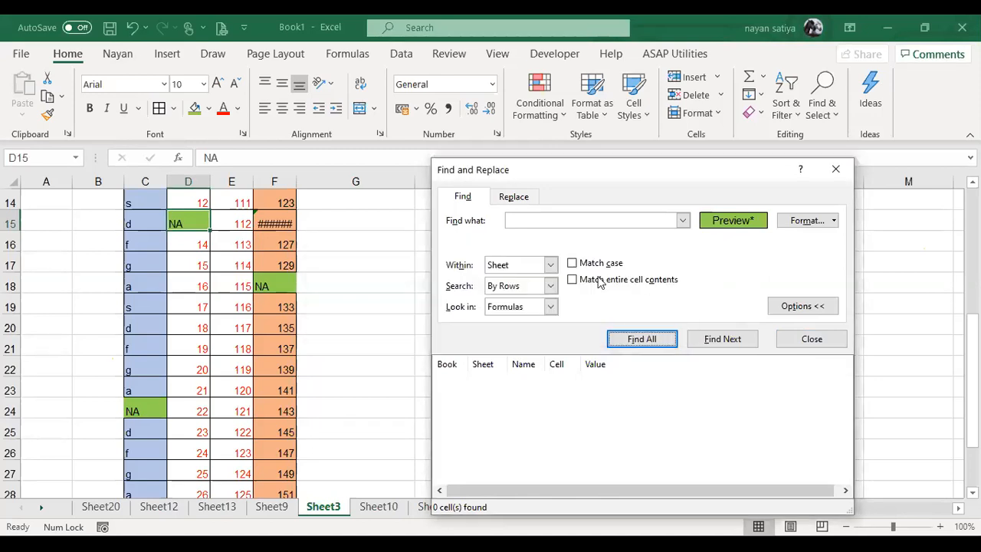
{"action": "left_click", "coordinate": [789, 337]}
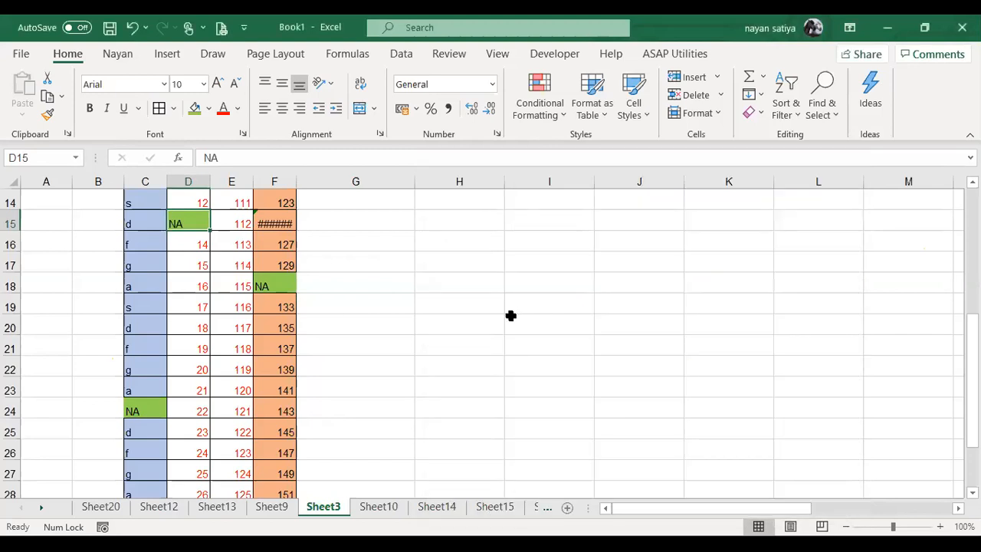
Select cell H19, reopen Find and check the fill set in the search format without changing it.
{"action": "left_click", "coordinate": [428, 310]}
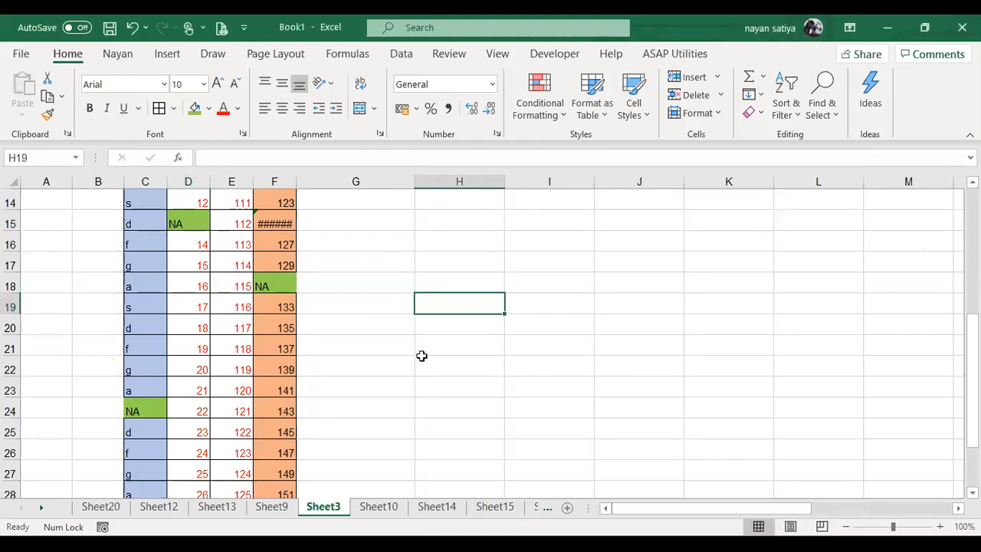
{"action": "key", "text": "ctrl+f"}
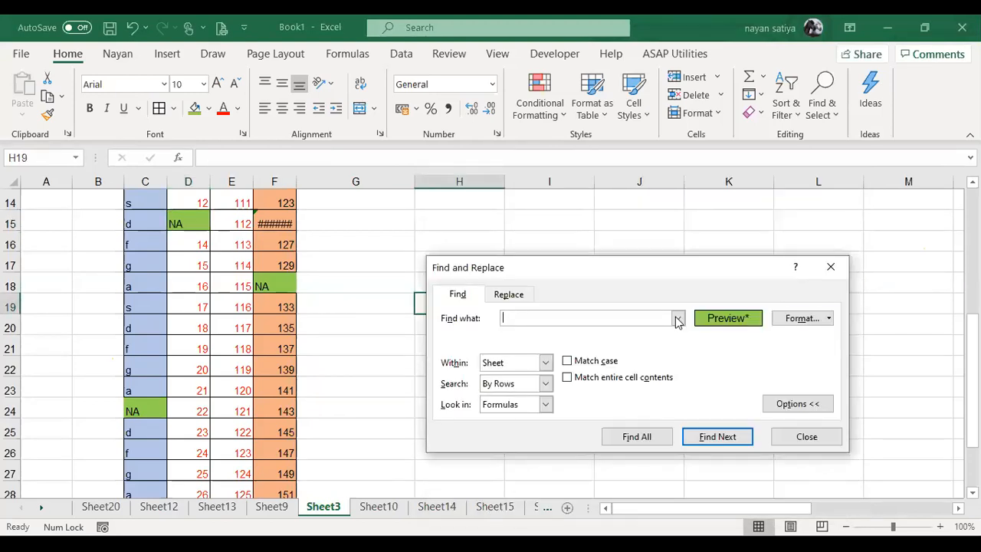
{"action": "left_click", "coordinate": [790, 319]}
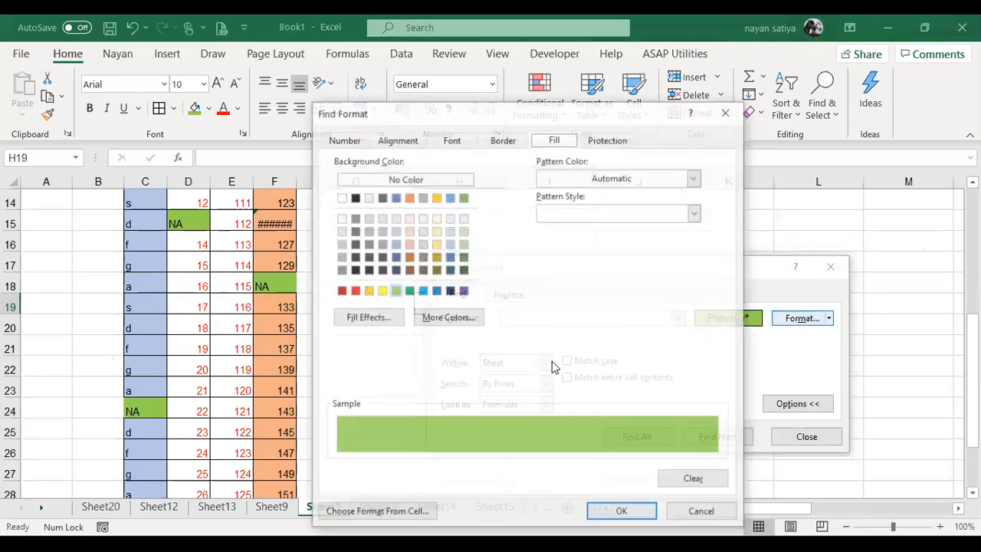
{"action": "left_click", "coordinate": [701, 511]}
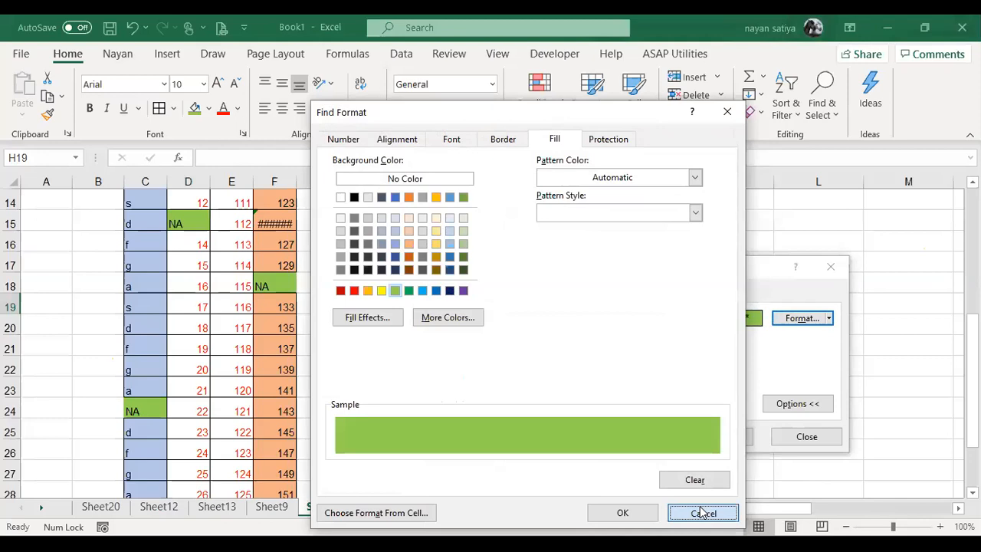
{"action": "left_click", "coordinate": [701, 511]}
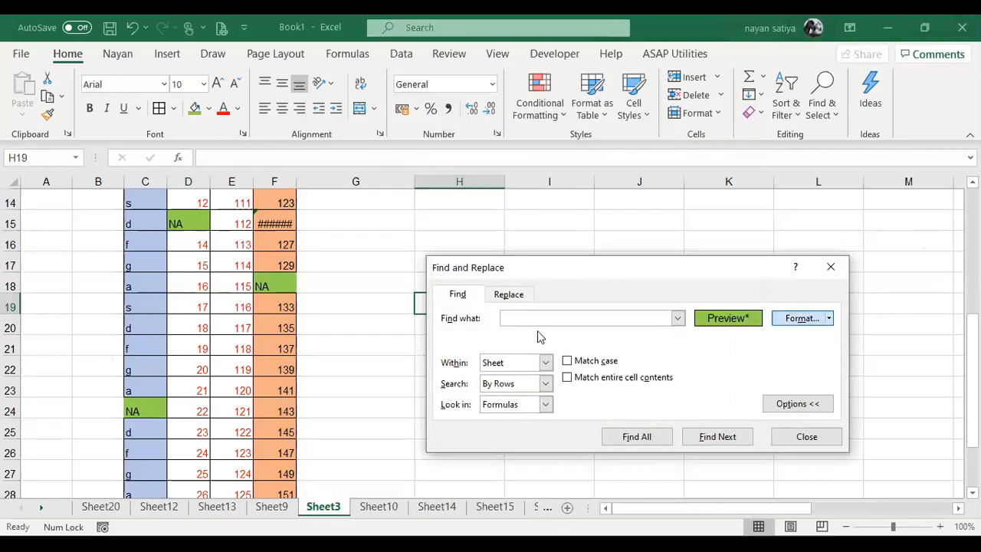
Confirm the green fill in the search format again and find all matching cells in the sheet.
{"action": "left_click", "coordinate": [828, 318]}
{"action": "left_click", "coordinate": [806, 335]}
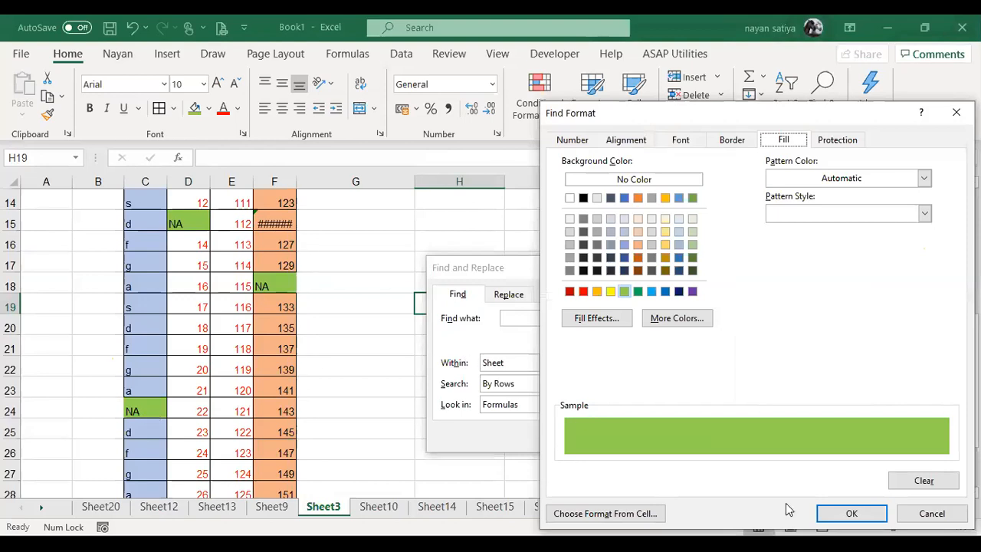
{"action": "left_click", "coordinate": [851, 514]}
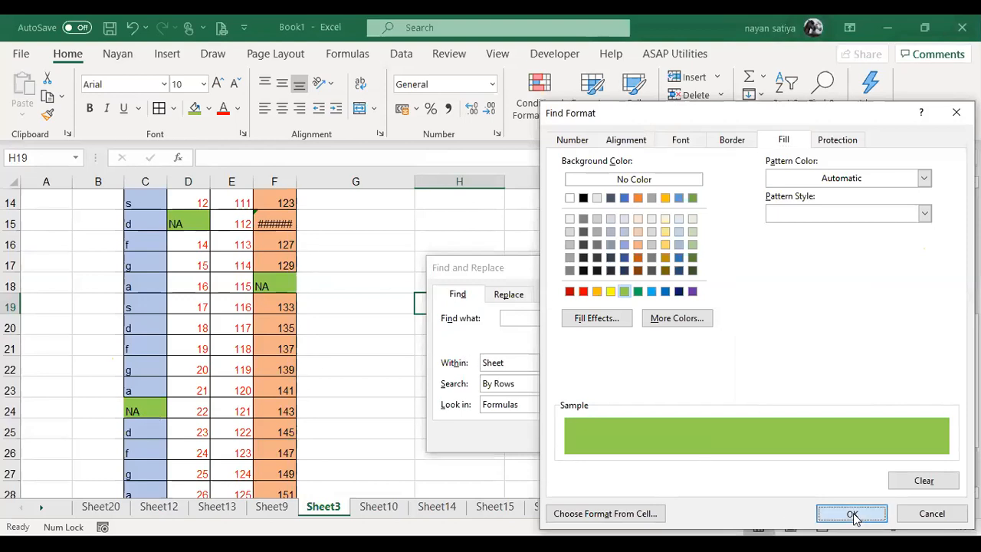
{"action": "left_click", "coordinate": [634, 436]}
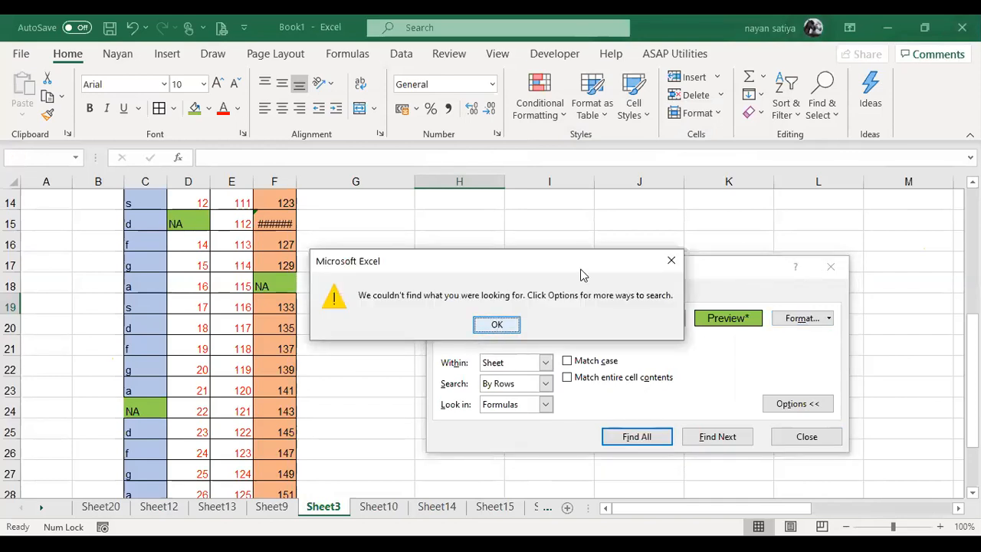
{"action": "key", "text": "Return"}
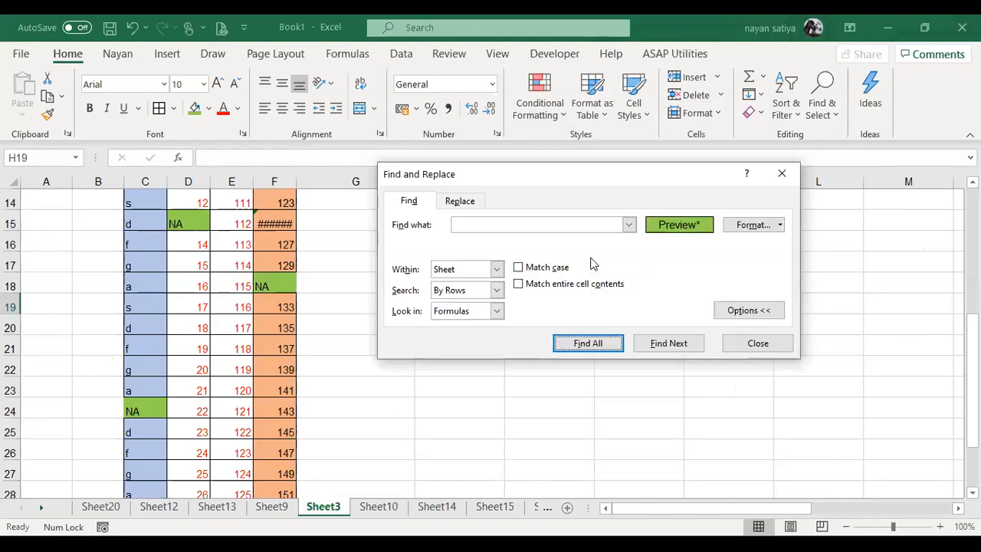
Check the Within, Search and Look in settings and collapse the extra search options.
{"action": "left_click", "coordinate": [496, 269]}
{"action": "left_click", "coordinate": [497, 269]}
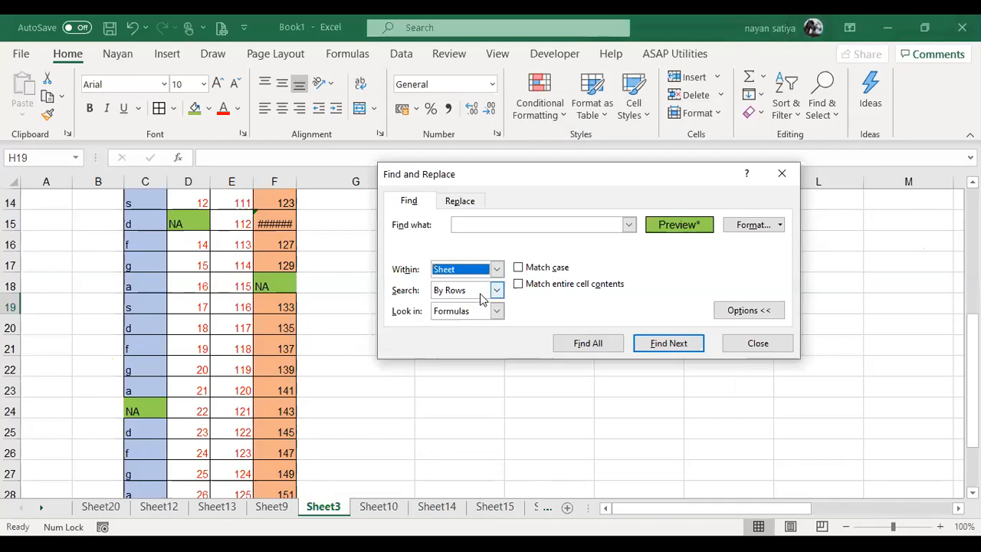
{"action": "left_click", "coordinate": [480, 291]}
{"action": "left_click", "coordinate": [475, 302]}
{"action": "left_click", "coordinate": [473, 313]}
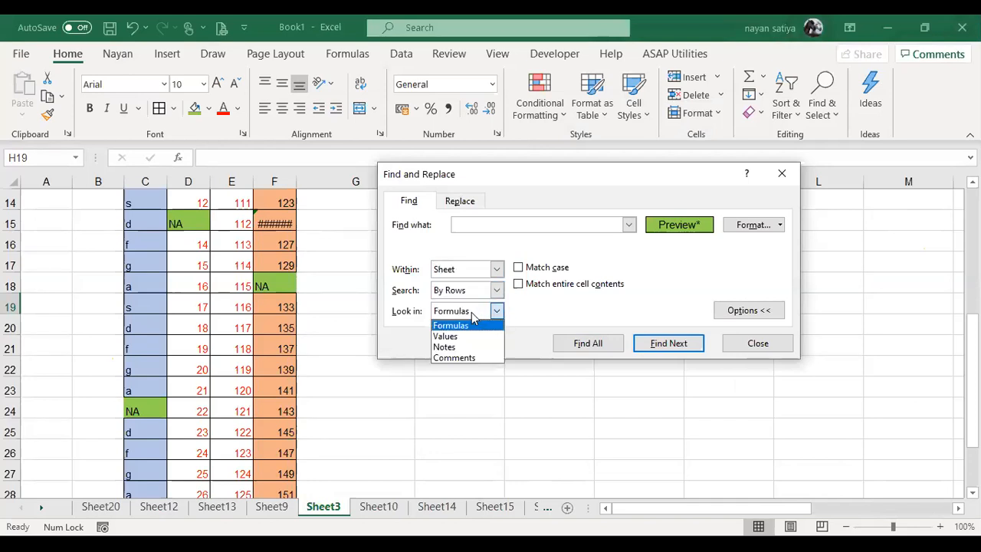
{"action": "left_click", "coordinate": [472, 313]}
{"action": "left_click", "coordinate": [735, 312]}
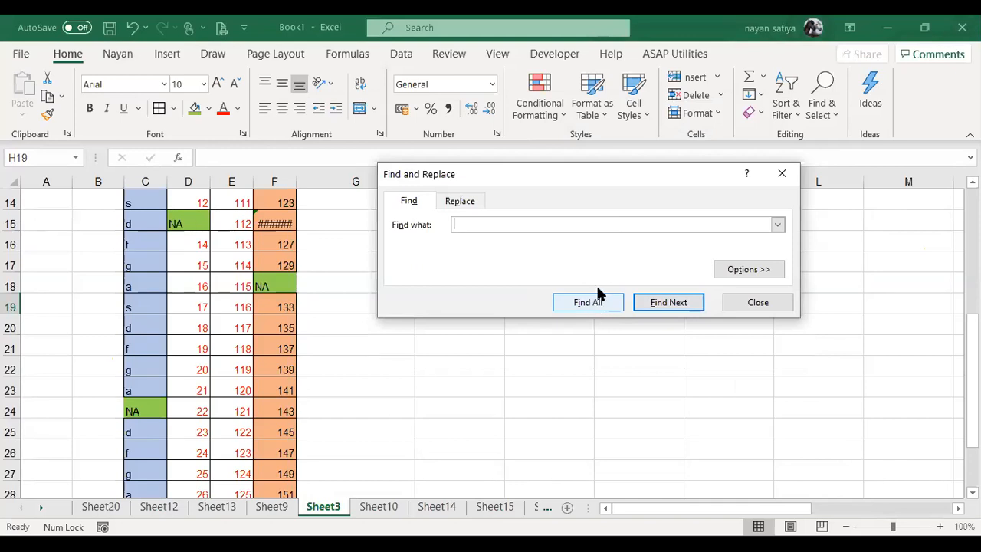
Search Sheet3 for all green-filled cells containing NA, looking in formulas.
{"action": "left_click", "coordinate": [495, 325]}
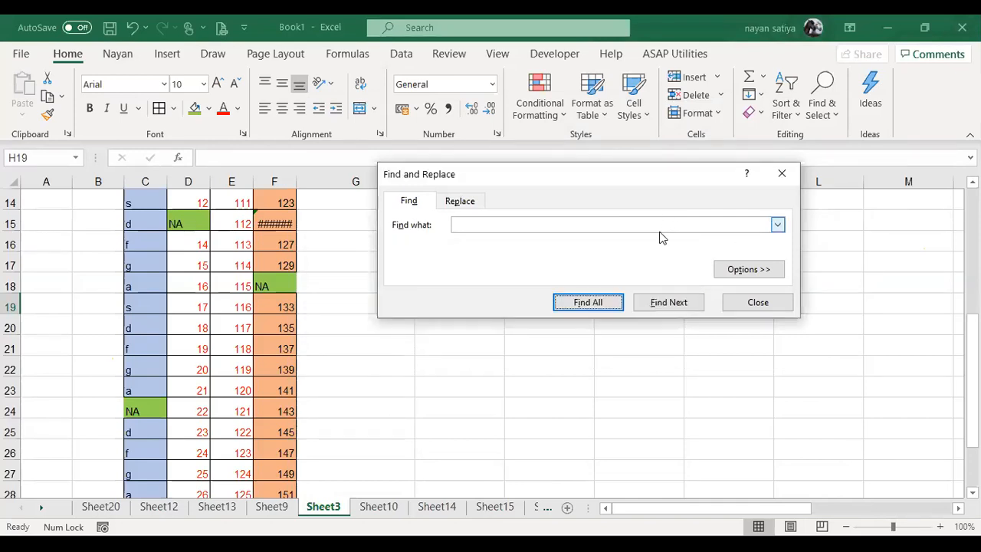
{"action": "type", "text": "NA"}
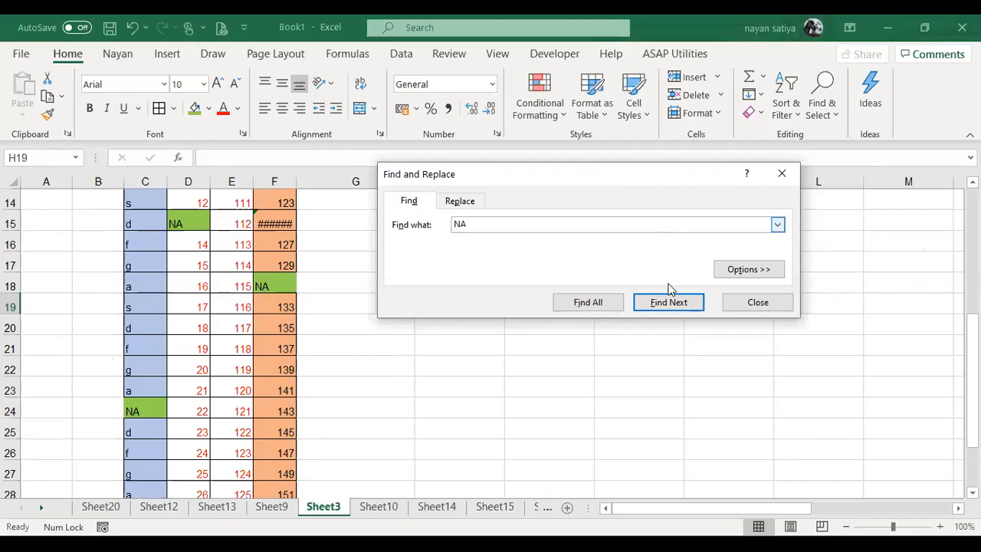
{"action": "left_click", "coordinate": [749, 268]}
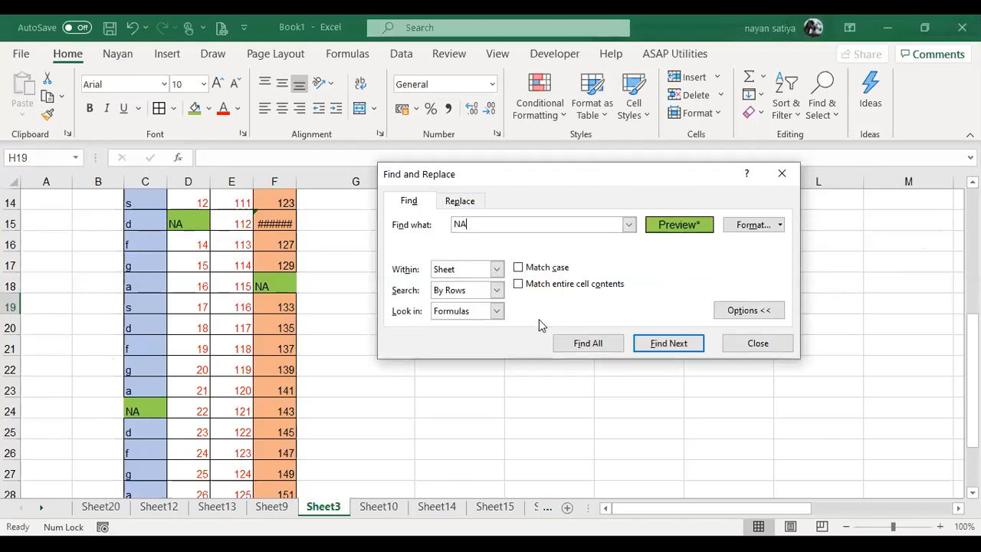
{"action": "left_click", "coordinate": [588, 346]}
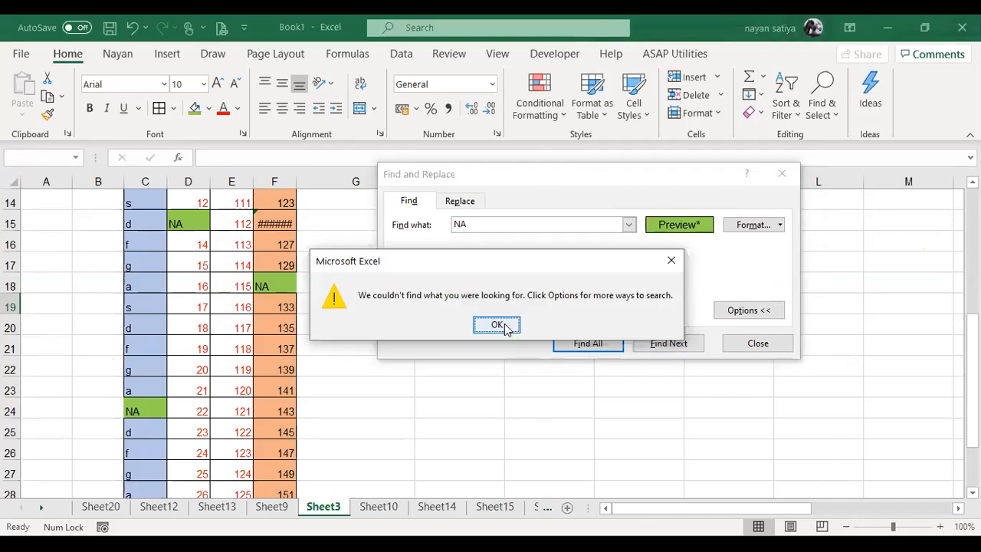
{"action": "left_click", "coordinate": [497, 325]}
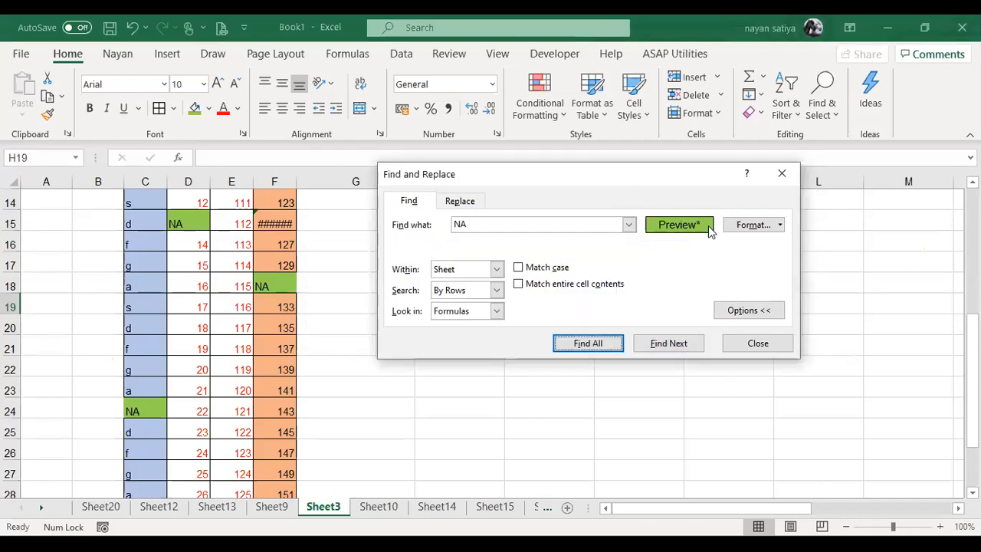
Repeat the search for green-filled NA cells looking in Values and close the search dialog.
{"action": "left_click", "coordinate": [464, 311]}
{"action": "left_click", "coordinate": [455, 335]}
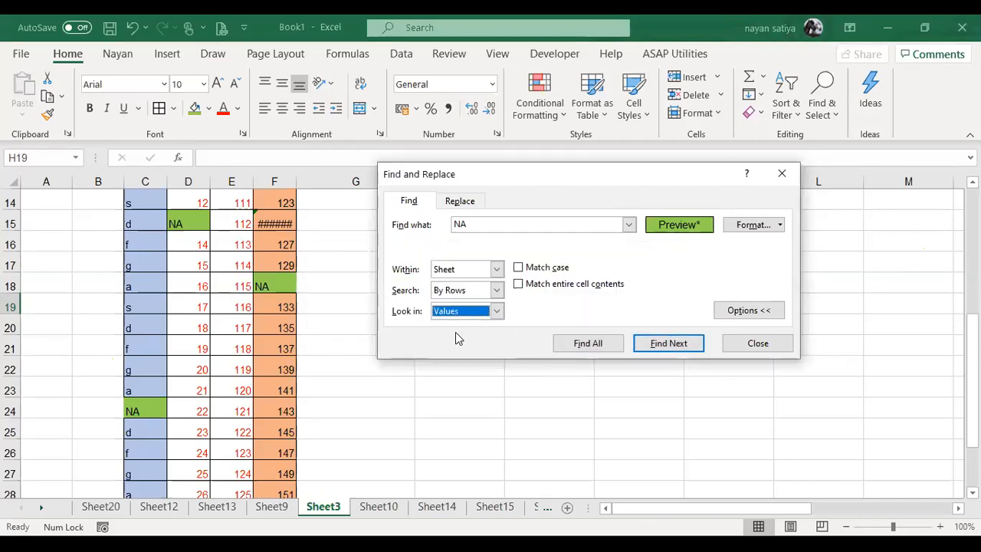
{"action": "left_click", "coordinate": [610, 350]}
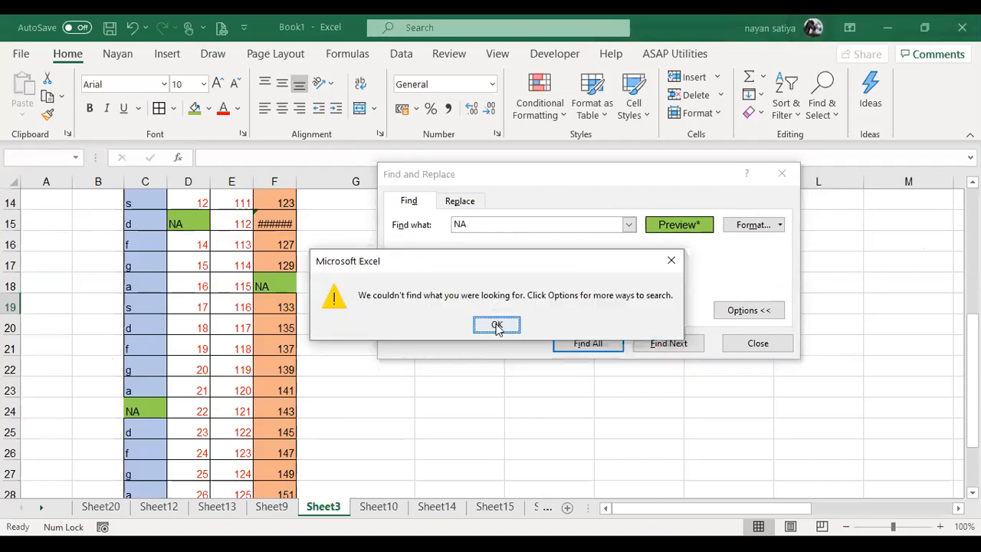
{"action": "left_click", "coordinate": [498, 326]}
{"action": "left_click", "coordinate": [781, 346]}
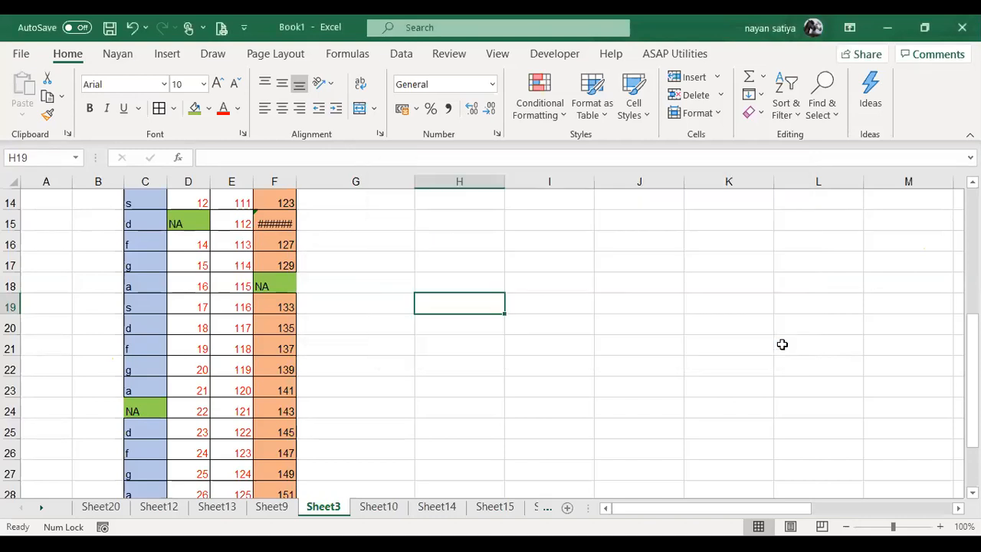
{"action": "left_click", "coordinate": [597, 343]}
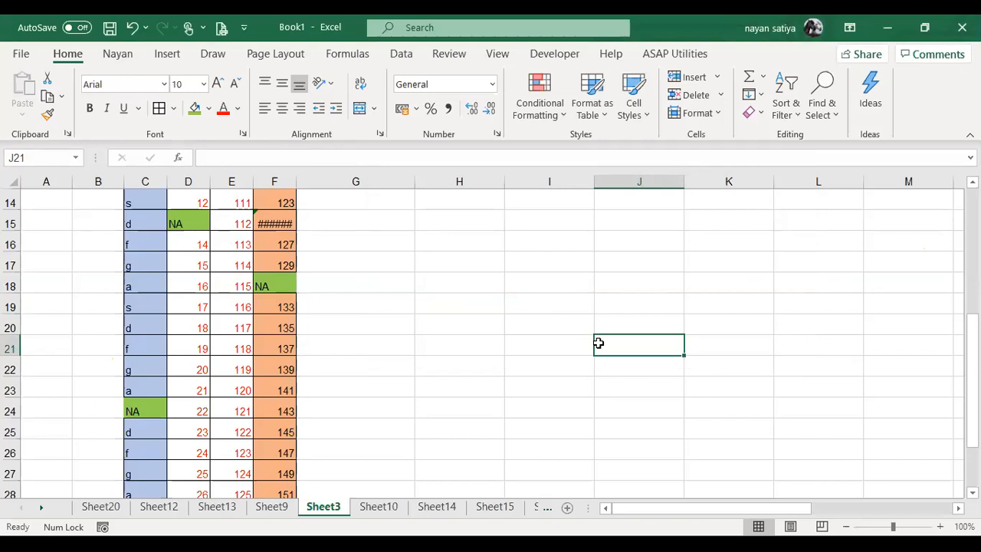
{"action": "left_click", "coordinate": [215, 366]}
{"action": "scroll", "coordinate": [215, 365], "scroll_direction": "up", "scroll_amount": 5}
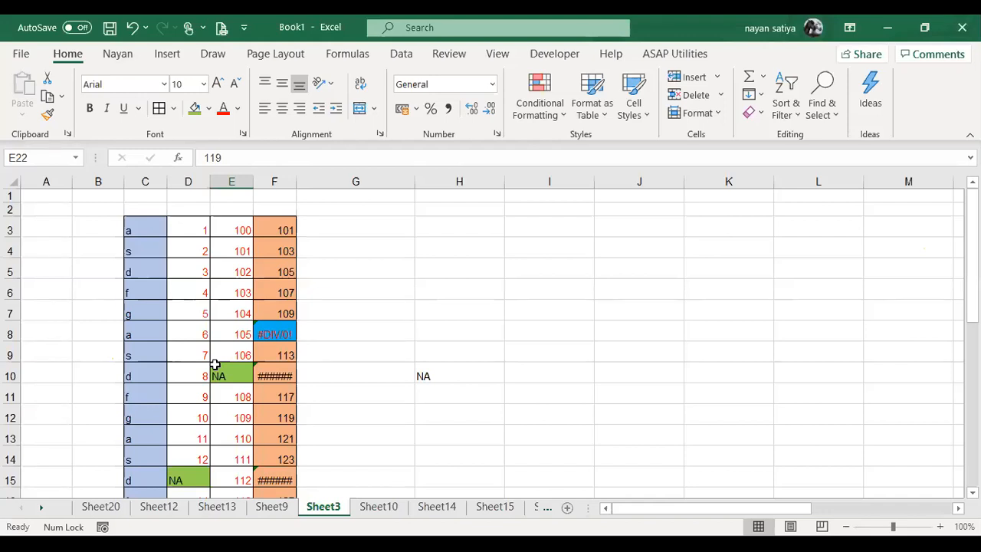
{"action": "key", "text": "Up"}
{"action": "key", "text": "Up"}
{"action": "key", "text": "Up"}
{"action": "key", "text": "Up"}
{"action": "key", "text": "Up"}
{"action": "key", "text": "Up"}
{"action": "key", "text": "Up"}
{"action": "key", "text": "Up"}
{"action": "key", "text": "Up"}
{"action": "key", "text": "Up"}
{"action": "key", "text": "Up"}
{"action": "key", "text": "Up"}
{"action": "key", "text": "Up"}
{"action": "key", "text": "Up"}
{"action": "key", "text": "Up"}
{"action": "key", "text": "Up"}
{"action": "key", "text": "Up"}
{"action": "key", "text": "Up"}
{"action": "key", "text": "Up"}
{"action": "key", "text": "Up"}
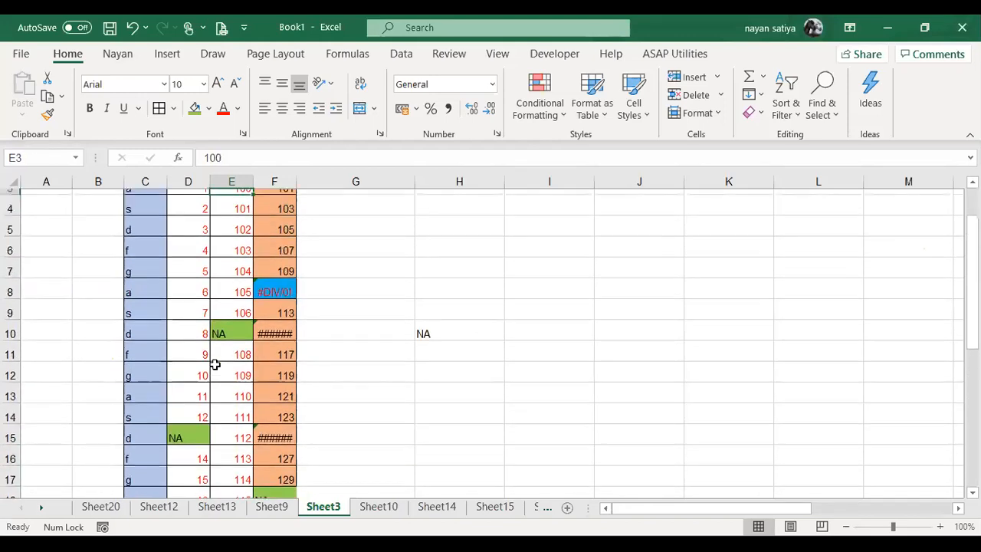
{"action": "key", "text": "Left"}
{"action": "key", "text": "Left"}
{"action": "key", "text": "Down"}
{"action": "key", "text": "Down"}
{"action": "key", "text": "Down"}
{"action": "key", "text": "Down"}
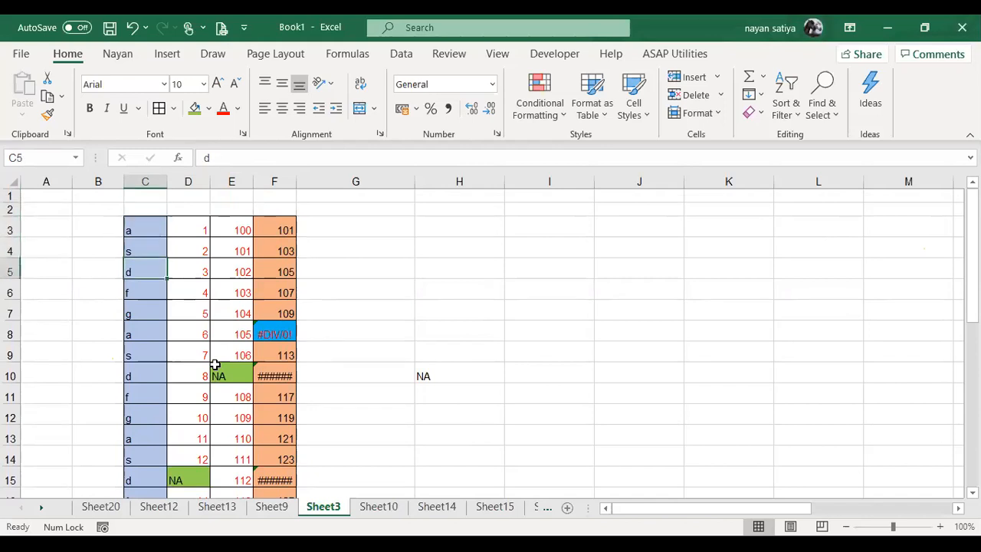
Add a new comment reading "No Data Available" to cell E10 and post it.
{"action": "key", "text": "Right"}
{"action": "key", "text": "Right"}
{"action": "key", "text": "Down"}
{"action": "key", "text": "Down"}
{"action": "key", "text": "Down"}
{"action": "key", "text": "Down"}
{"action": "key", "text": "Down"}
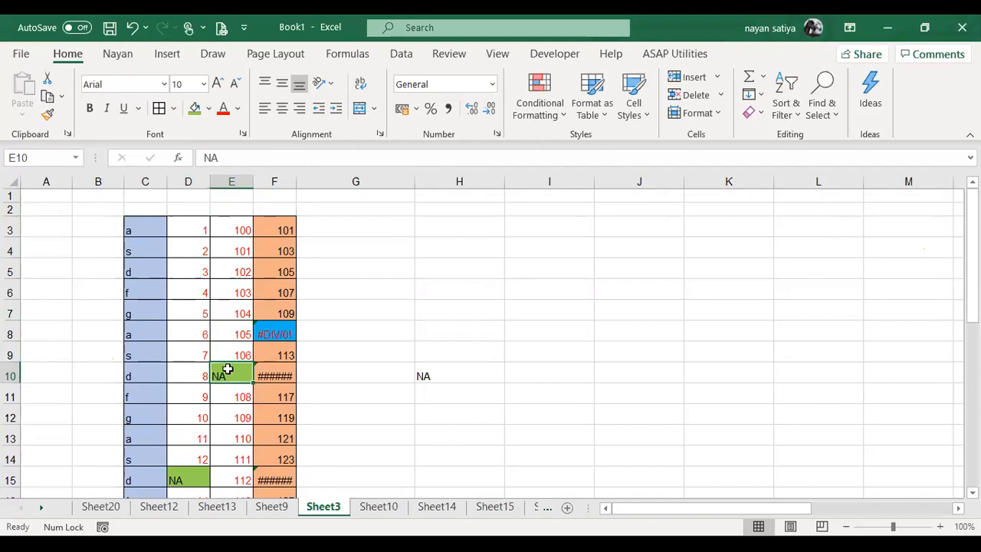
{"action": "right_click", "coordinate": [227, 370]}
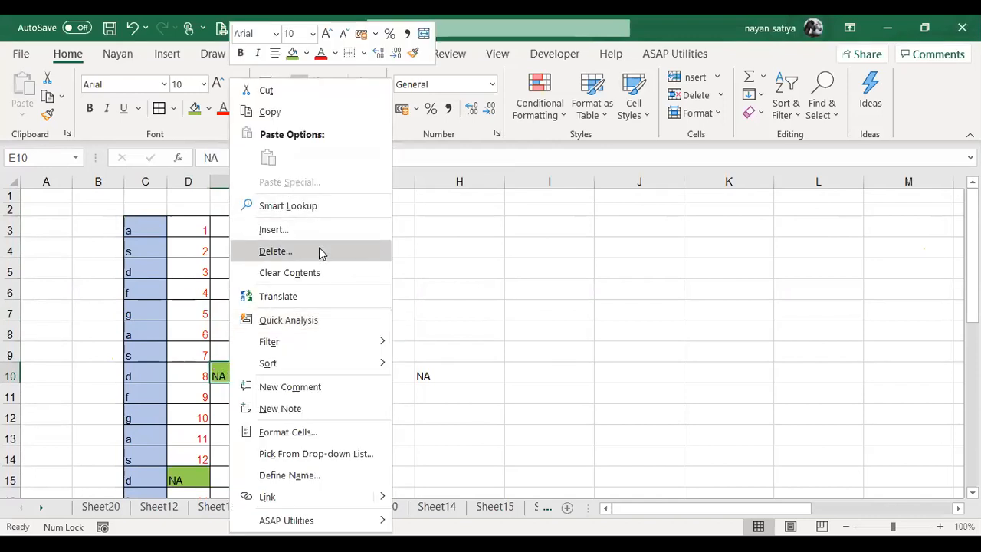
{"action": "left_click", "coordinate": [331, 389]}
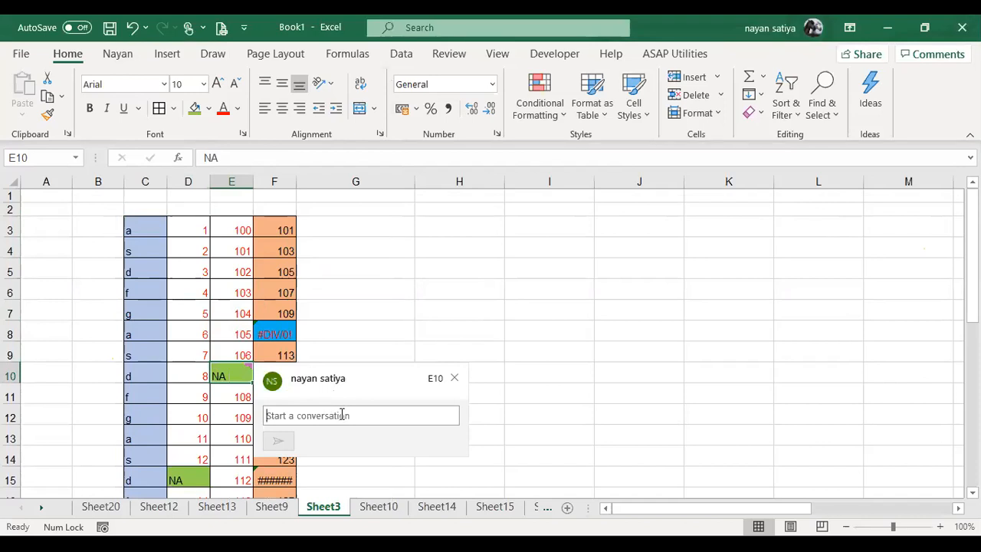
{"action": "type", "text": "N"}
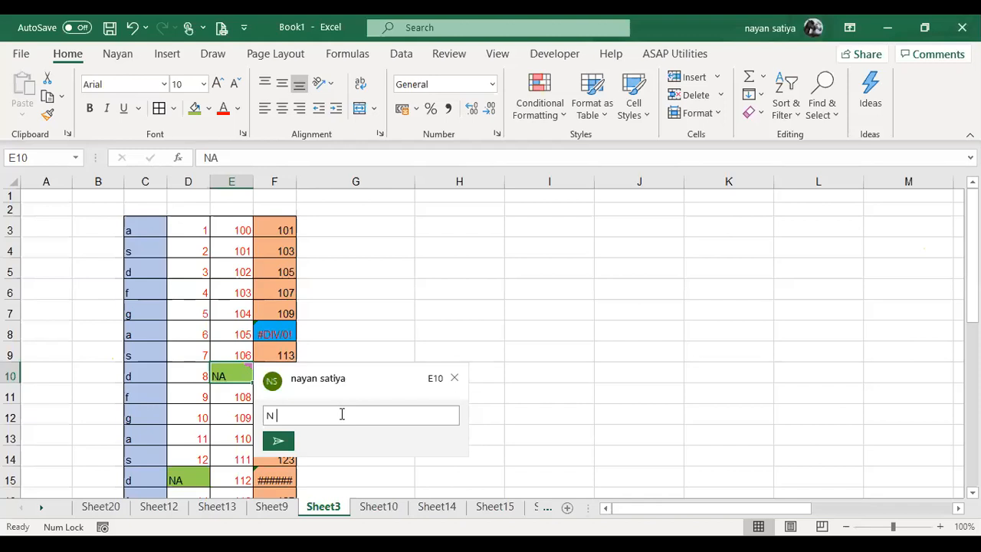
{"action": "type", "text": "o Data Available"}
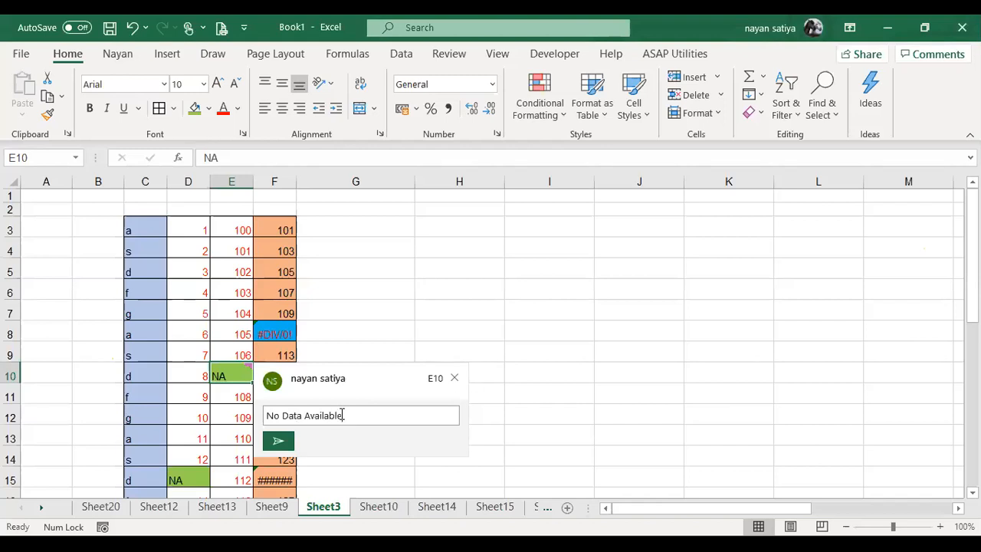
{"action": "key", "text": "Return"}
{"action": "key", "text": "BackSpace"}
{"action": "left_click", "coordinate": [279, 442]}
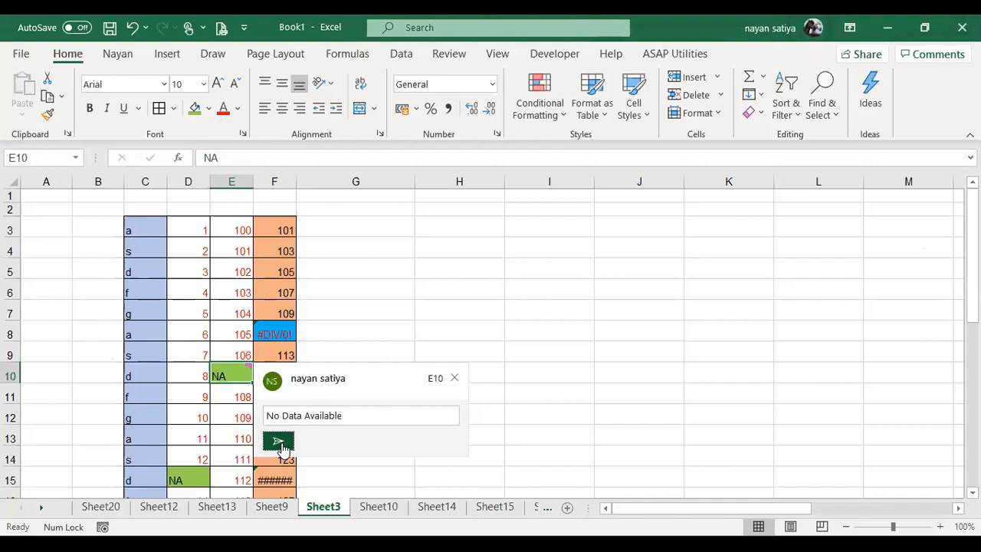
{"action": "left_click", "coordinate": [280, 444]}
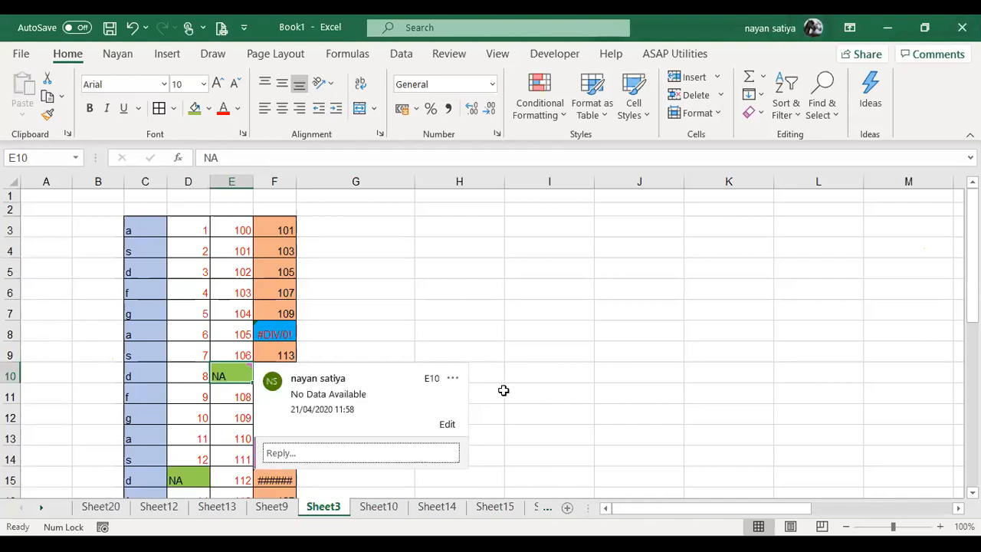
{"action": "left_click", "coordinate": [503, 391]}
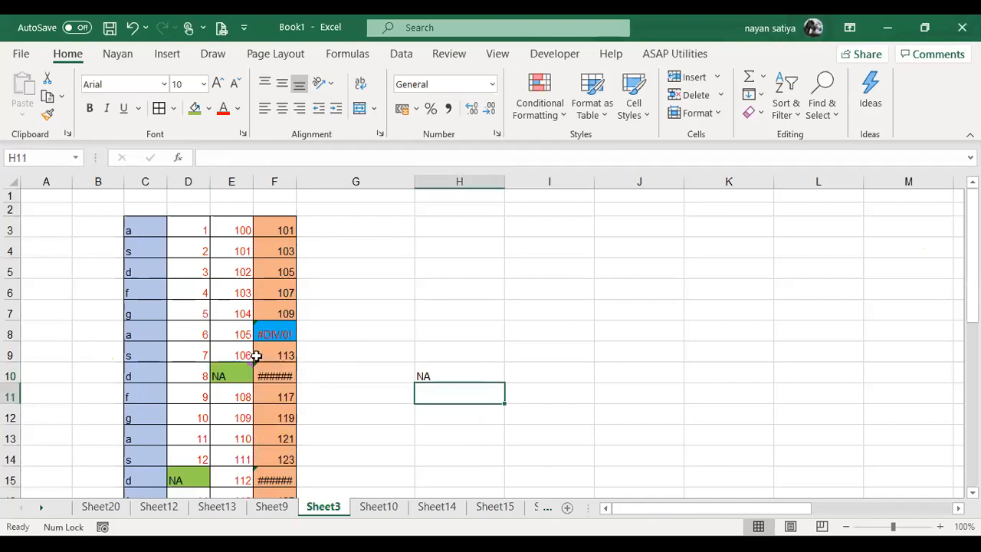
Reselect cell E10 and widen column E slightly.
{"action": "left_click", "coordinate": [314, 331]}
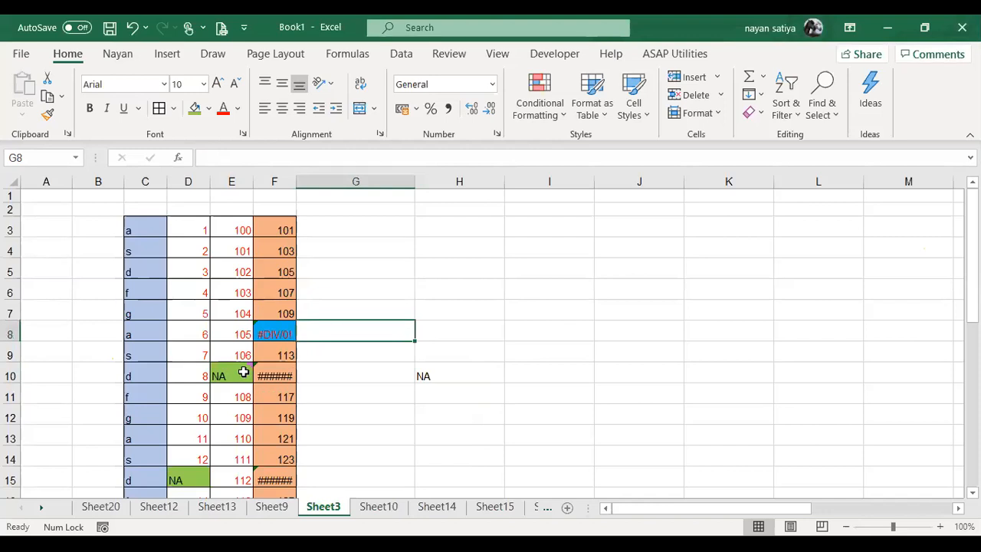
{"action": "left_click", "coordinate": [242, 371]}
{"action": "mouse_move", "coordinate": [242, 371]}
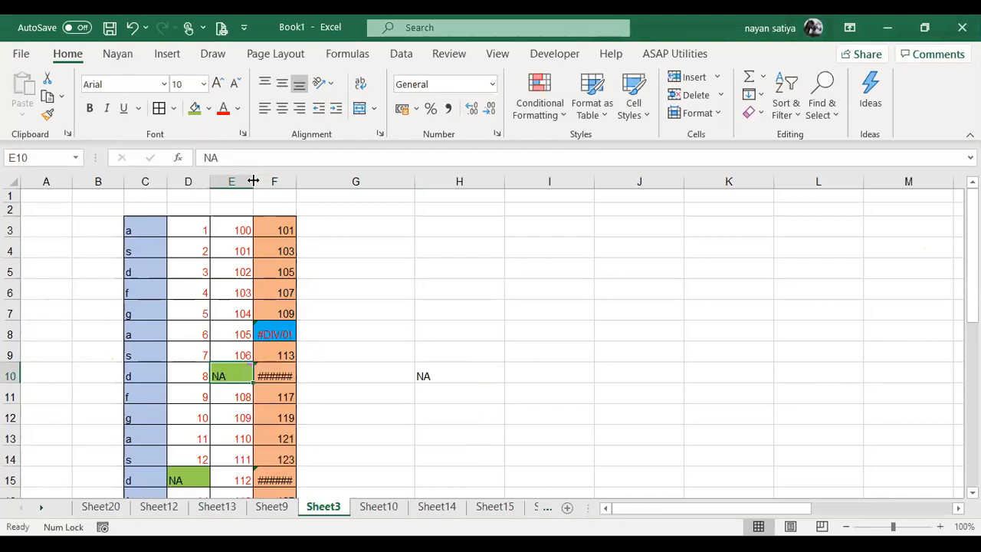
{"action": "mouse_move", "coordinate": [253, 181]}
{"action": "left_mouse_down"}
{"action": "mouse_move", "coordinate": [357, 181]}
{"action": "mouse_move", "coordinate": [263, 173]}
{"action": "mouse_move", "coordinate": [268, 181]}
{"action": "left_mouse_up"}
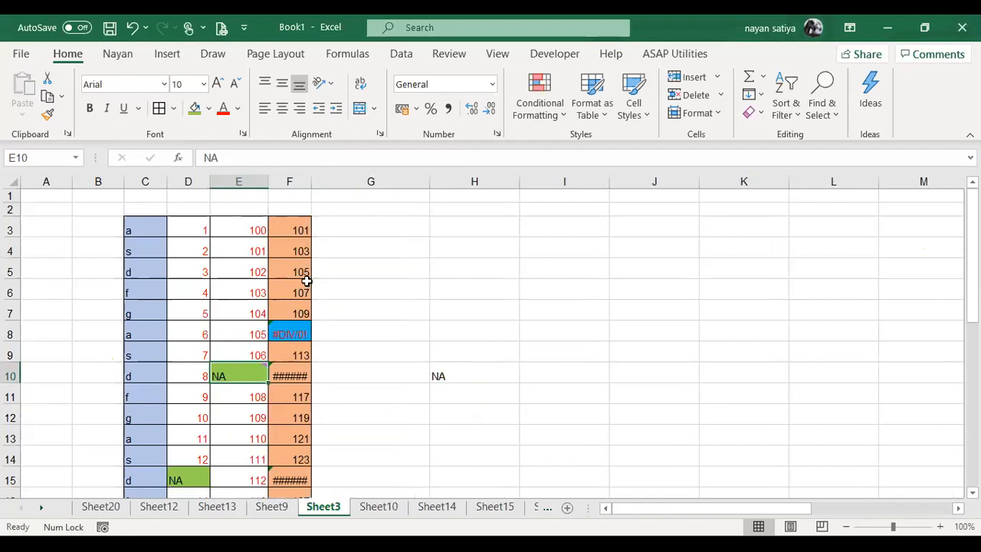
Clear the contents of cell F10 and remove the fill colour from cell E10.
{"action": "left_click", "coordinate": [286, 375]}
{"action": "key", "text": "Delete"}
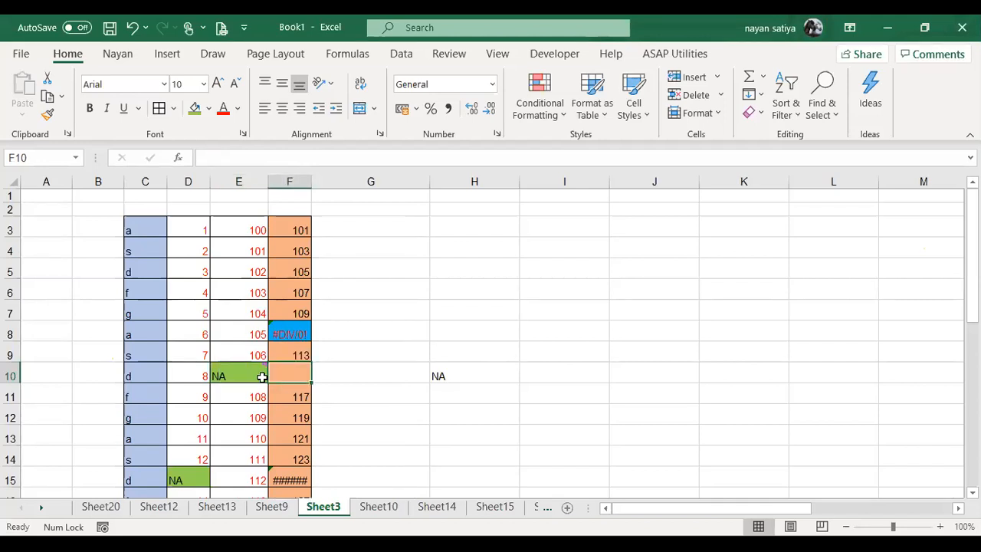
{"action": "key", "text": "Left"}
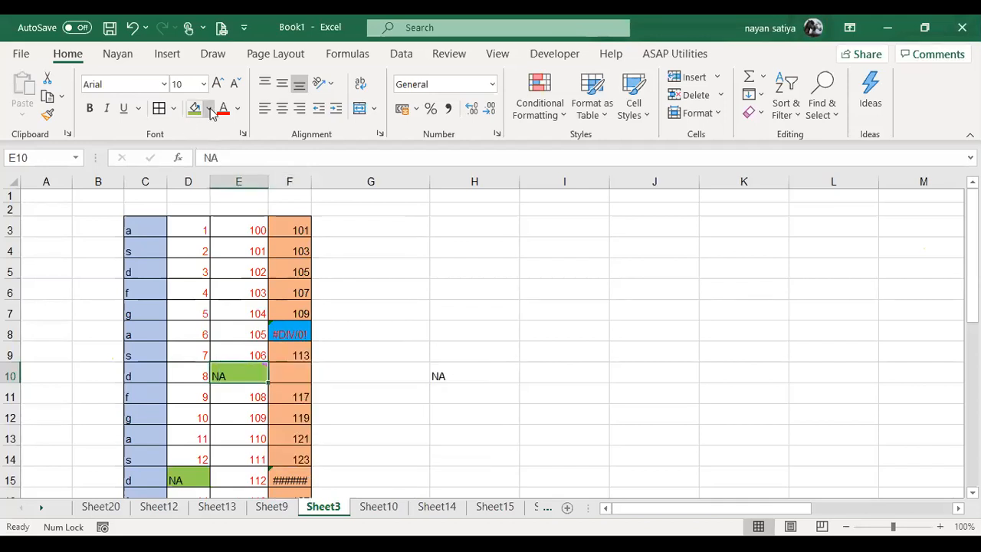
{"action": "left_click", "coordinate": [209, 110]}
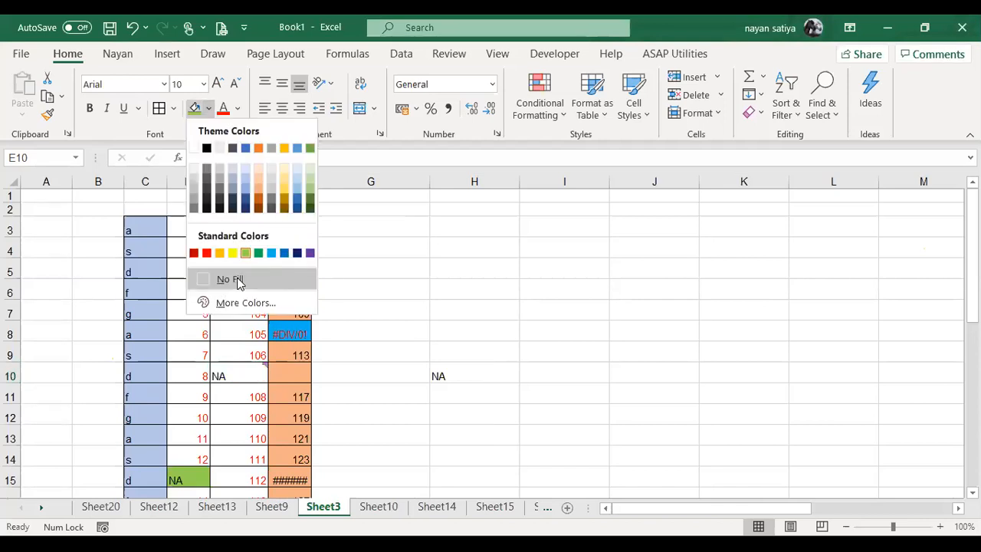
{"action": "left_click", "coordinate": [230, 282]}
{"action": "left_click", "coordinate": [373, 403]}
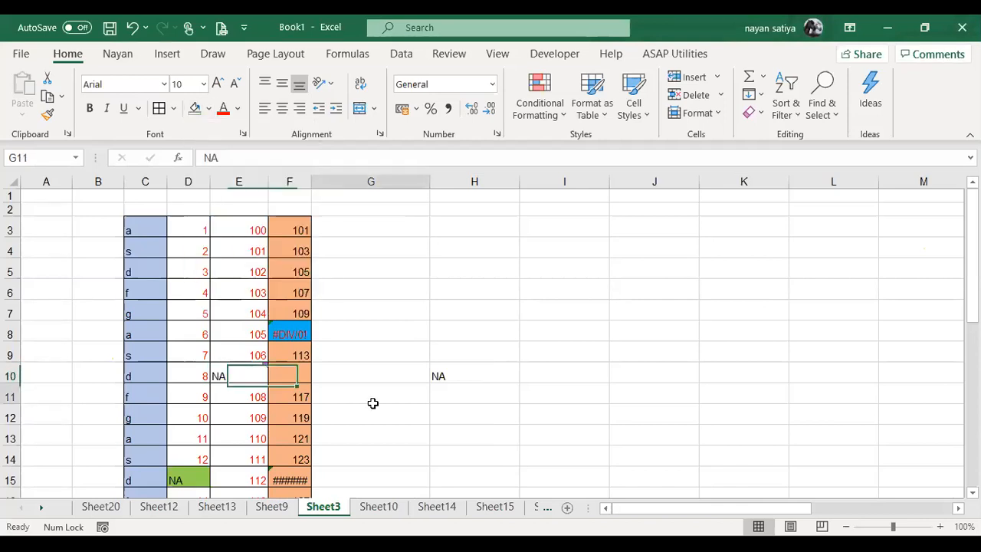
{"action": "left_click", "coordinate": [237, 368]}
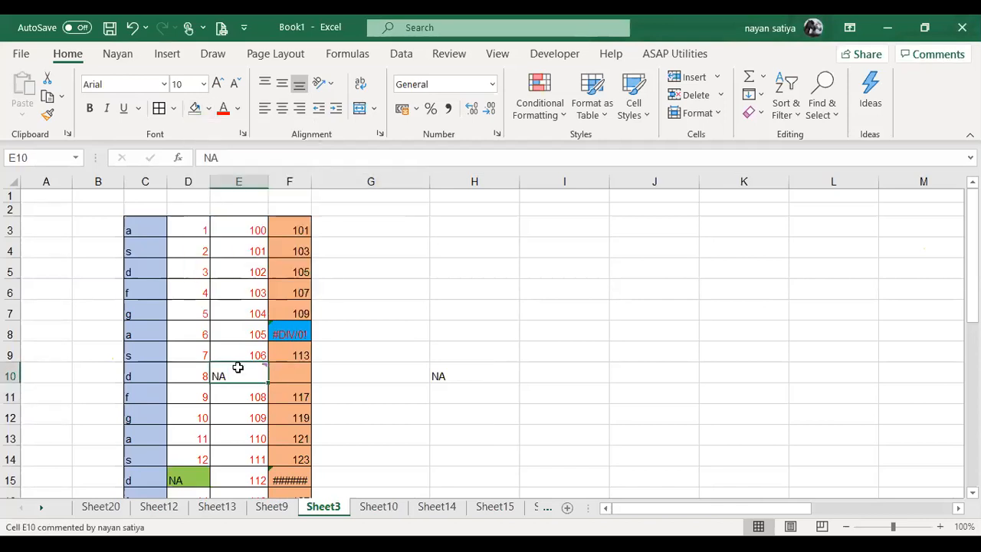
{"action": "left_click", "coordinate": [540, 466]}
{"action": "key", "text": "Left"}
{"action": "key", "text": "Left"}
{"action": "key", "text": "Left"}
{"action": "key", "text": "Left"}
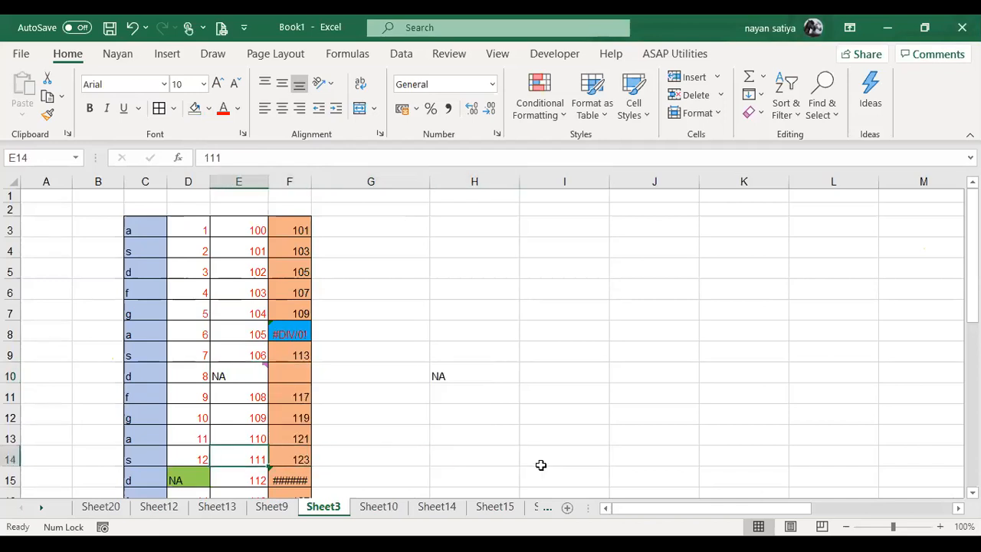
{"action": "key", "text": "Up"}
{"action": "key", "text": "Up"}
{"action": "key", "text": "Up"}
{"action": "key", "text": "Up"}
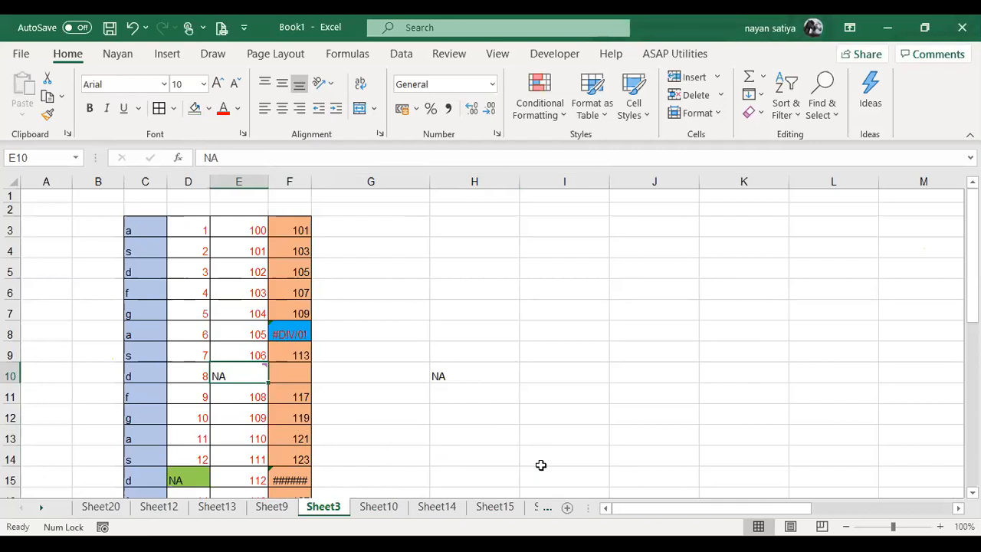
Display the comment on cell E10 and check its thread and edit options without changing it.
{"action": "mouse_move", "coordinate": [235, 376]}
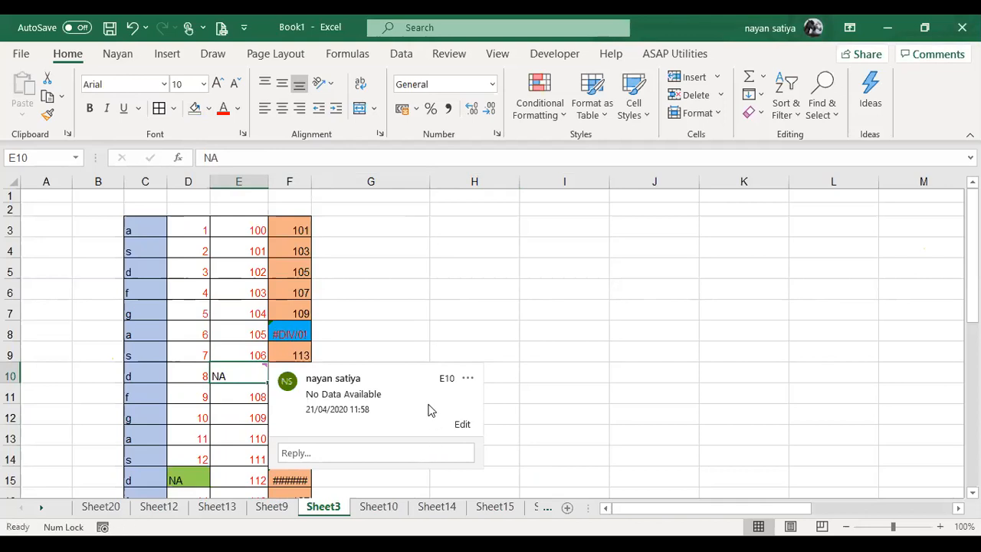
{"action": "left_click", "coordinate": [469, 378]}
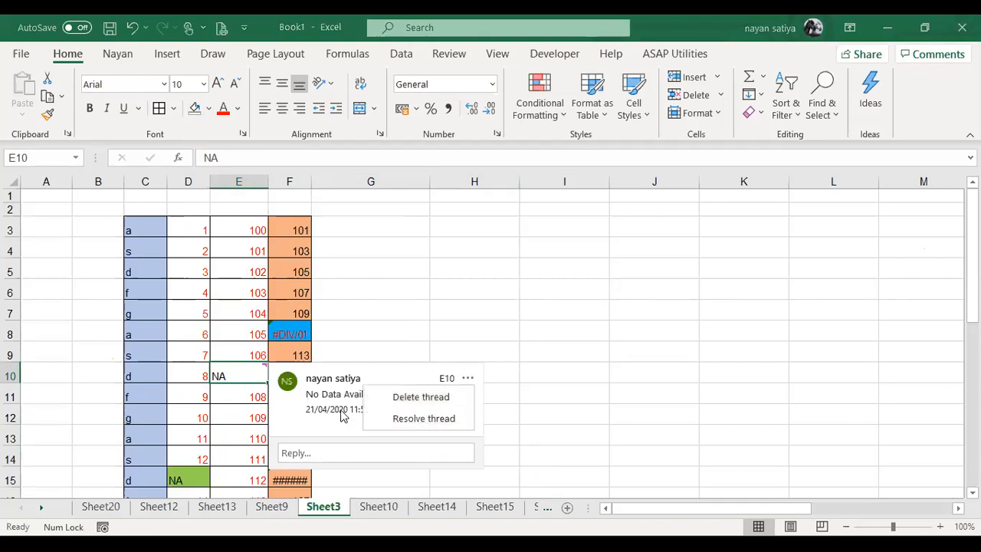
{"action": "left_click", "coordinate": [281, 377]}
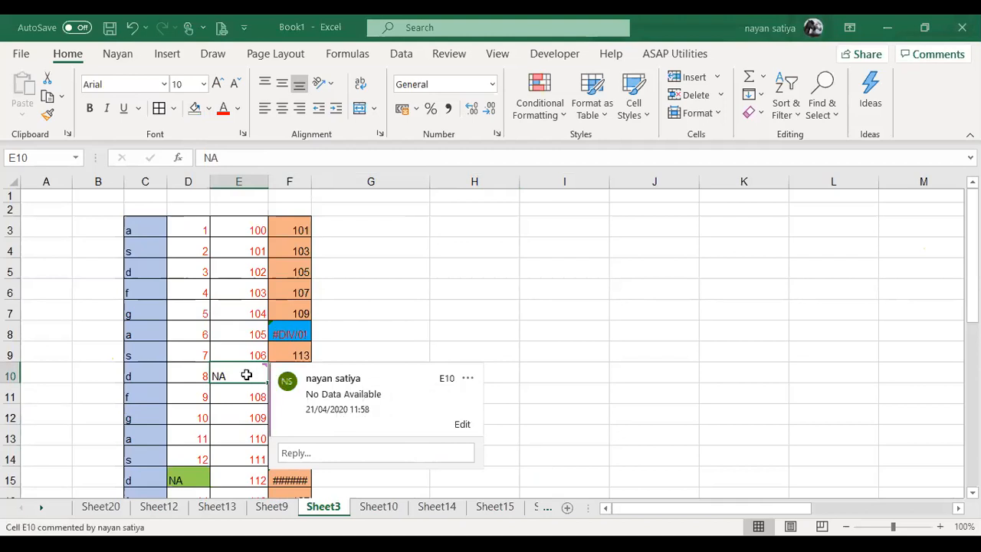
{"action": "left_click", "coordinate": [463, 426]}
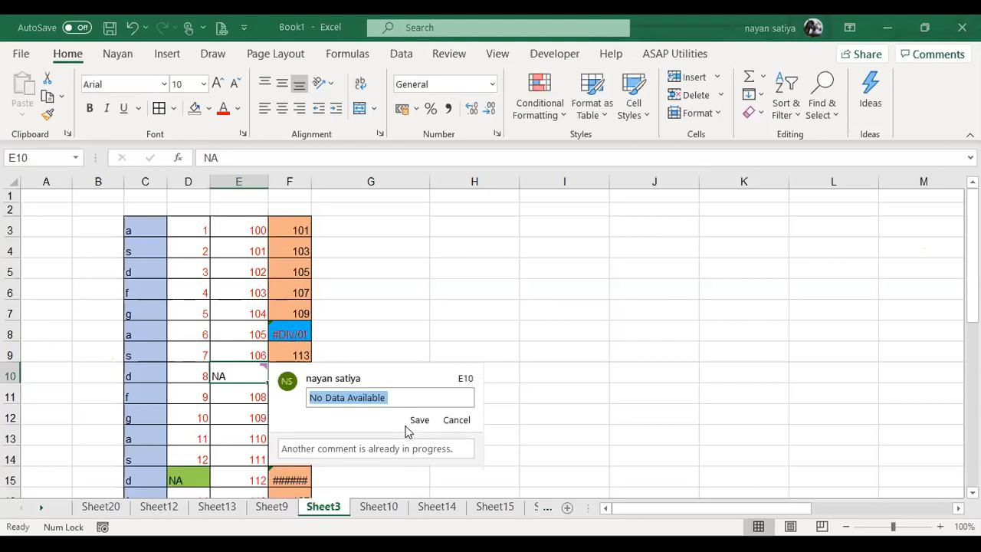
{"action": "left_click", "coordinate": [457, 421]}
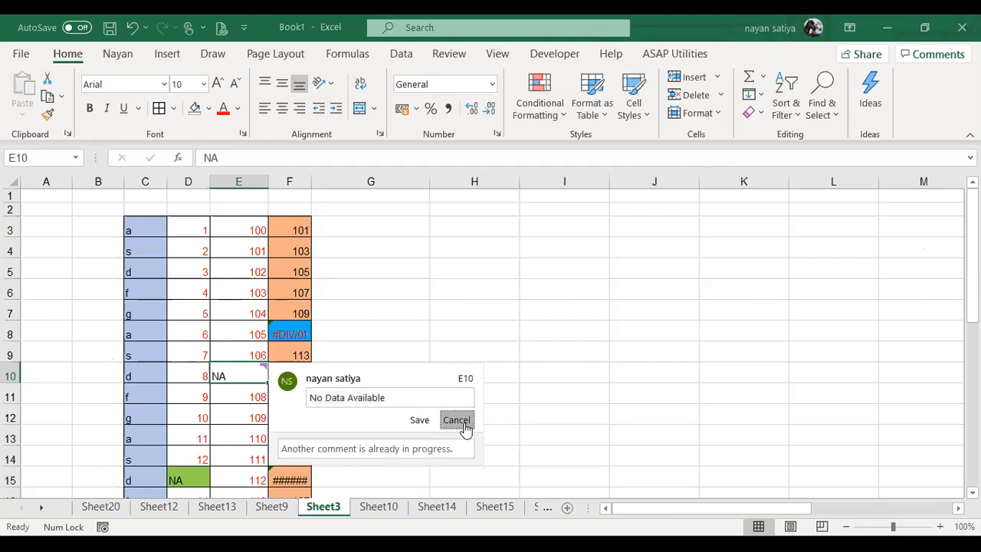
{"action": "left_click", "coordinate": [190, 431]}
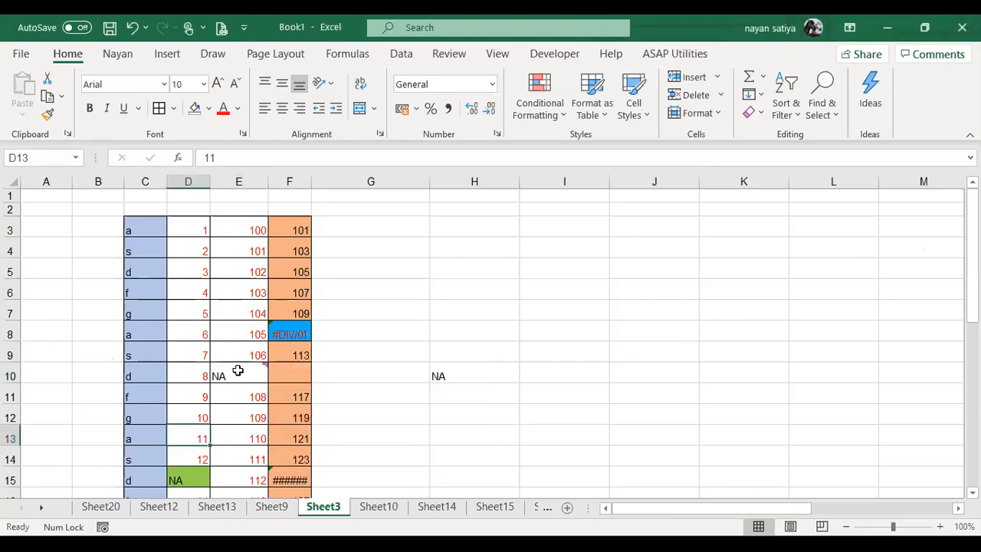
{"action": "right_click", "coordinate": [237, 370]}
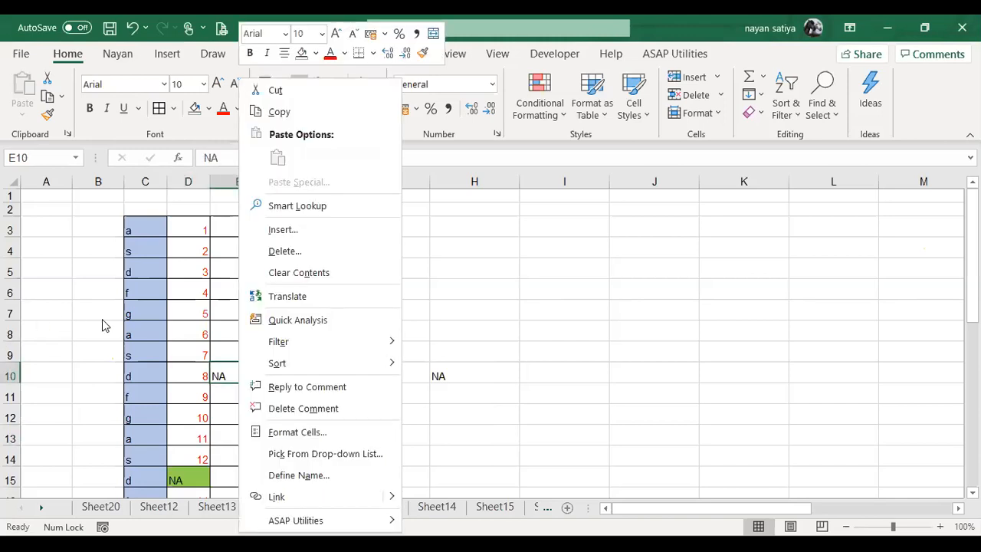
{"action": "left_click", "coordinate": [102, 325]}
{"action": "left_click", "coordinate": [133, 321]}
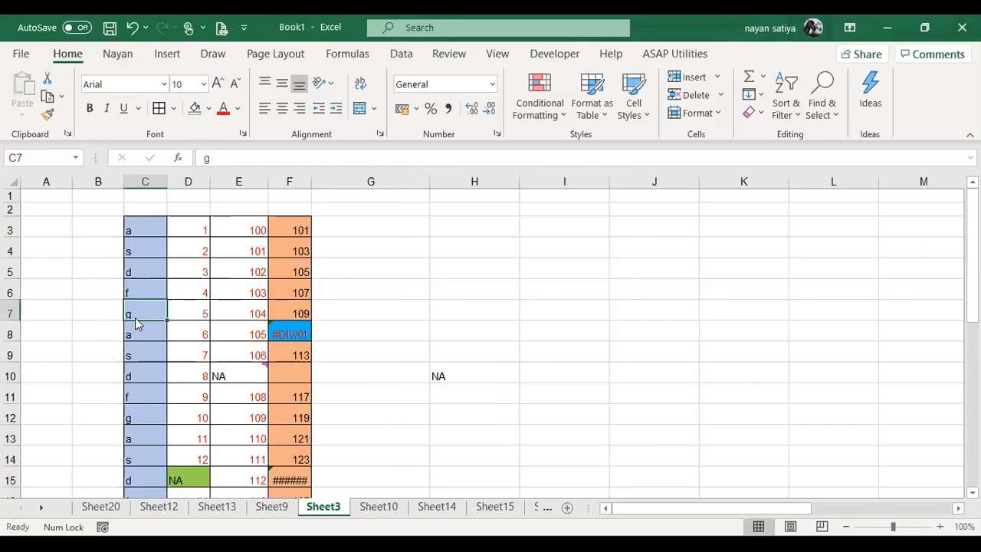
Open Go To Special and review its selection options, including Notes, without applying any.
{"action": "key", "text": "ctrl+g"}
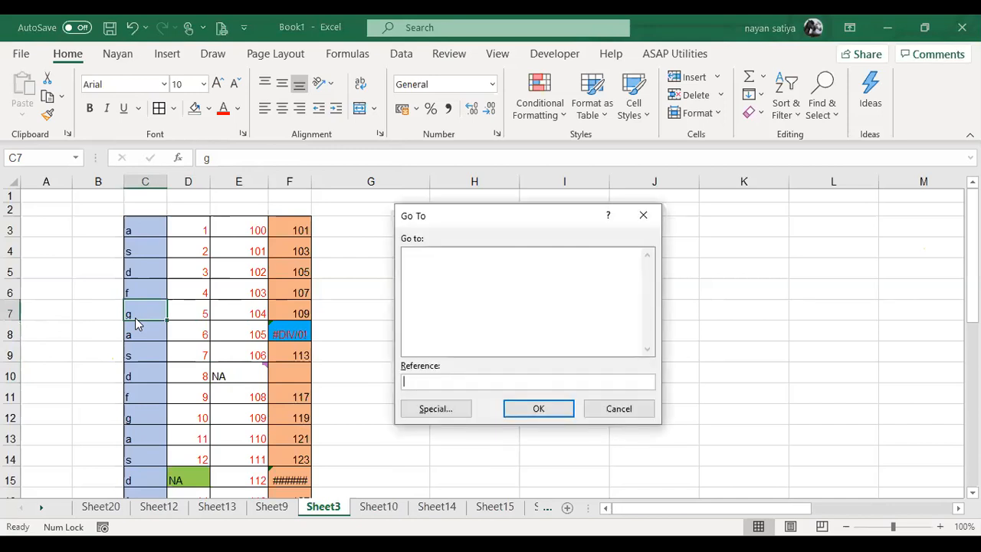
{"action": "key", "text": "alt+s"}
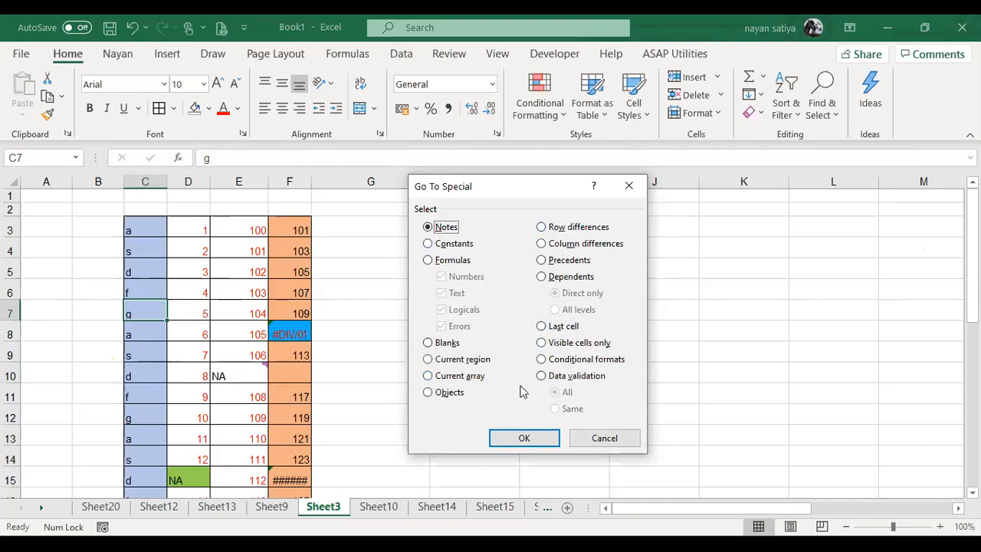
{"action": "left_click", "coordinate": [622, 443]}
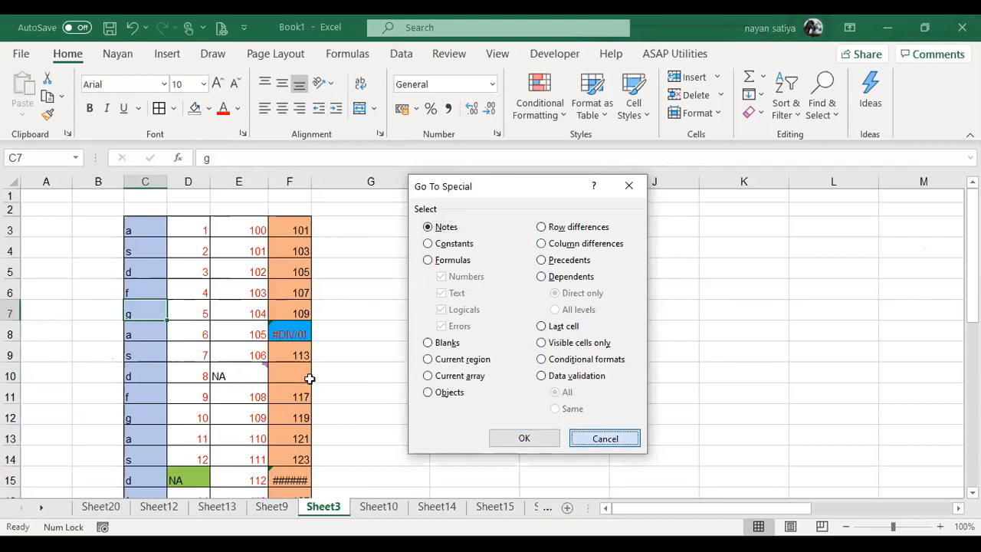
Delete the comment from cell E10 and insert a note there, trimming its heading to just the author's name.
{"action": "right_click", "coordinate": [246, 371]}
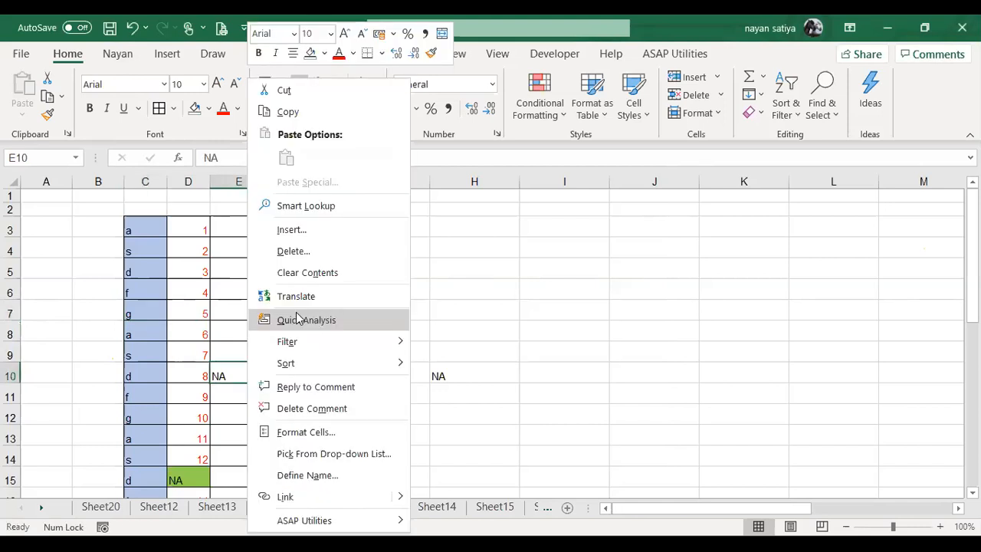
{"action": "left_click", "coordinate": [334, 409]}
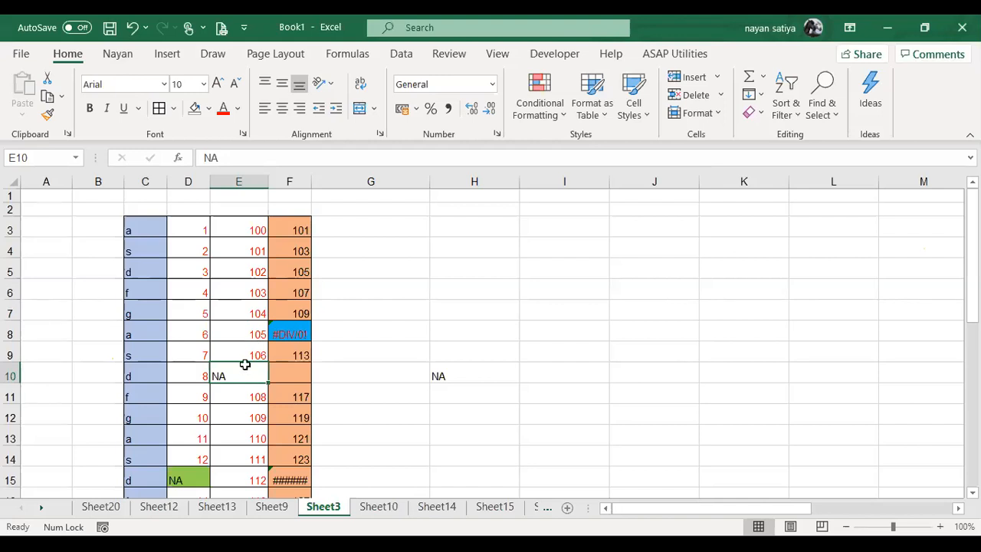
{"action": "key", "text": "shift+F10"}
{"action": "left_click", "coordinate": [284, 406]}
{"action": "type", "text": "Nayan"}
{"action": "key", "text": "BackSpace"}
{"action": "key", "text": "BackSpace"}
{"action": "key", "text": "BackSpace"}
{"action": "key", "text": "BackSpace"}
{"action": "key", "text": "BackSpace"}
{"action": "key", "text": "BackSpace"}
{"action": "key", "text": "BackSpace"}
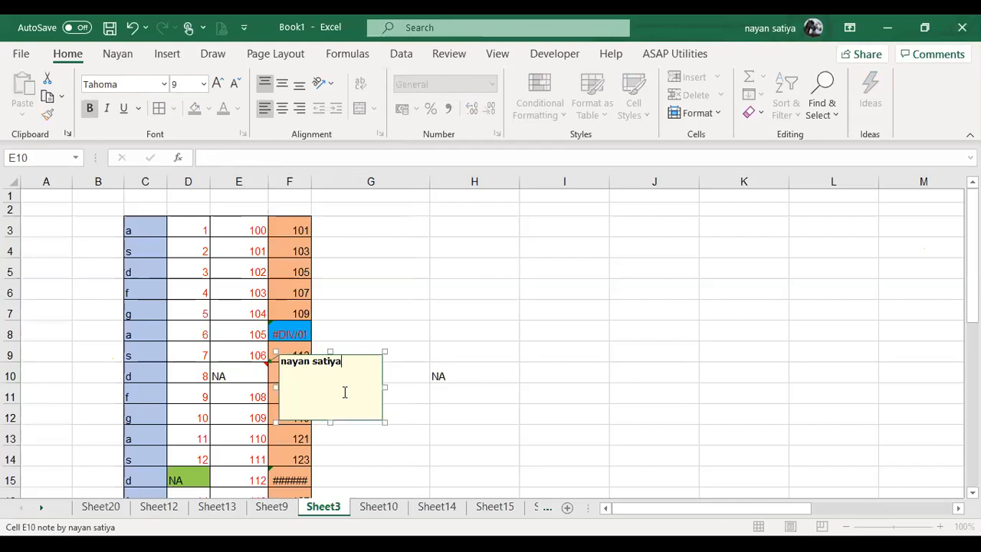
Enter "Data Not Available" on a new line beneath the heading in E10's note and finish editing it.
{"action": "key", "text": "Return"}
{"action": "type", "text": "Data Not Available"}
{"action": "key", "text": "Return"}
{"action": "left_click", "coordinate": [528, 427]}
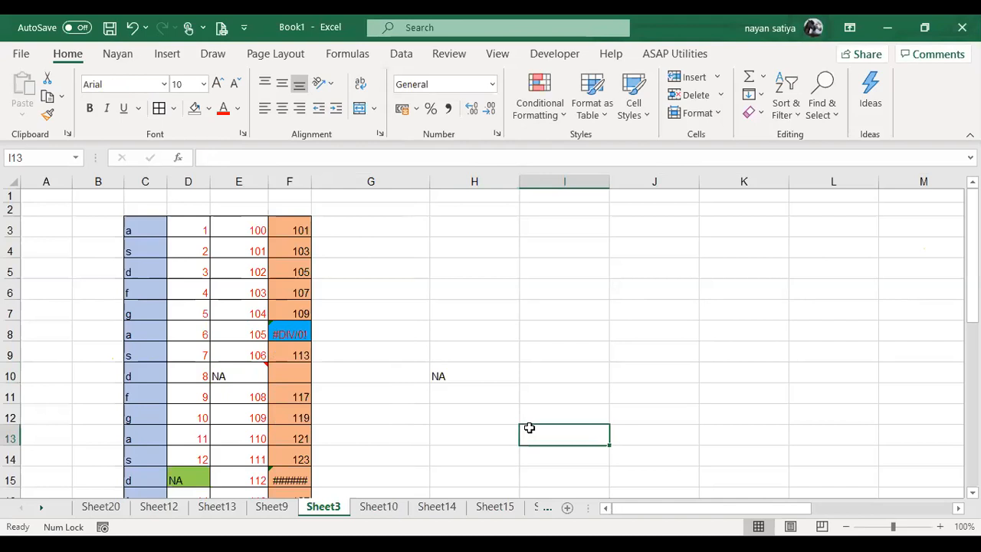
Display the note attached to cell E10.
{"action": "left_click", "coordinate": [231, 375]}
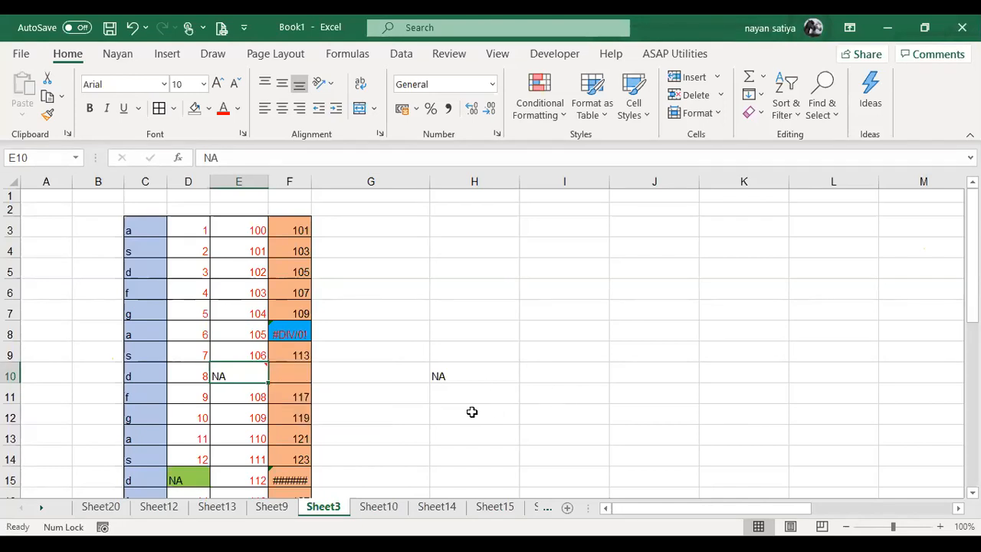
{"action": "mouse_move", "coordinate": [244, 376]}
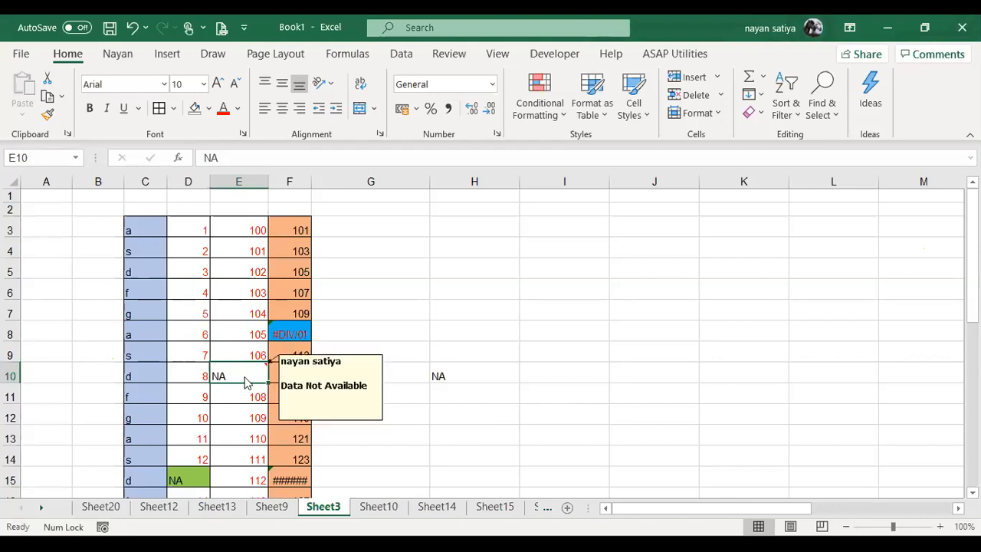
{"action": "key", "text": "ctrl+g"}
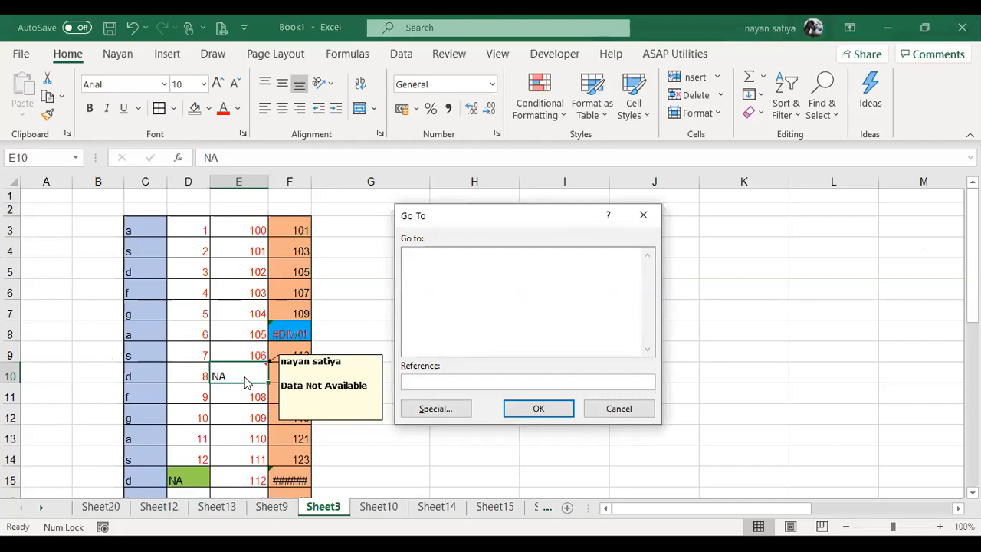
{"action": "key", "text": "Escape"}
Select the cells containing notes within the data table C3:F31 using Go To Special.
{"action": "double_click", "coordinate": [152, 269]}
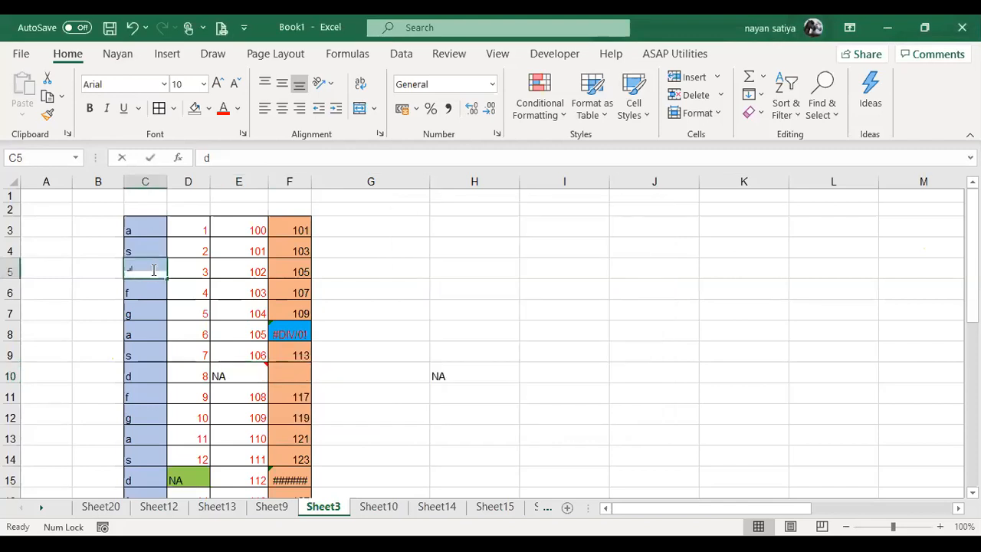
{"action": "key", "text": "Escape"}
{"action": "key", "text": "ctrl+a"}
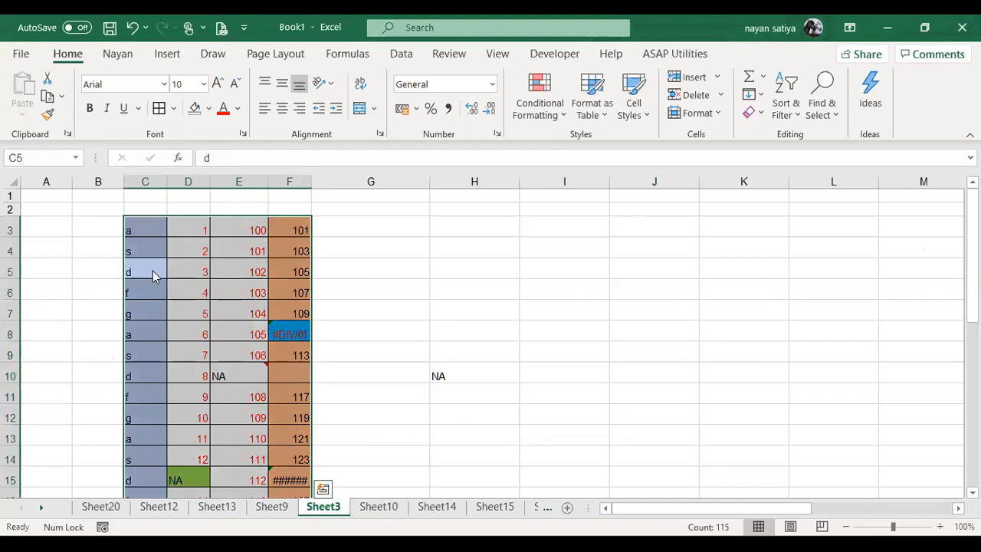
{"action": "key", "text": "ctrl+g"}
{"action": "key", "text": "alt+s"}
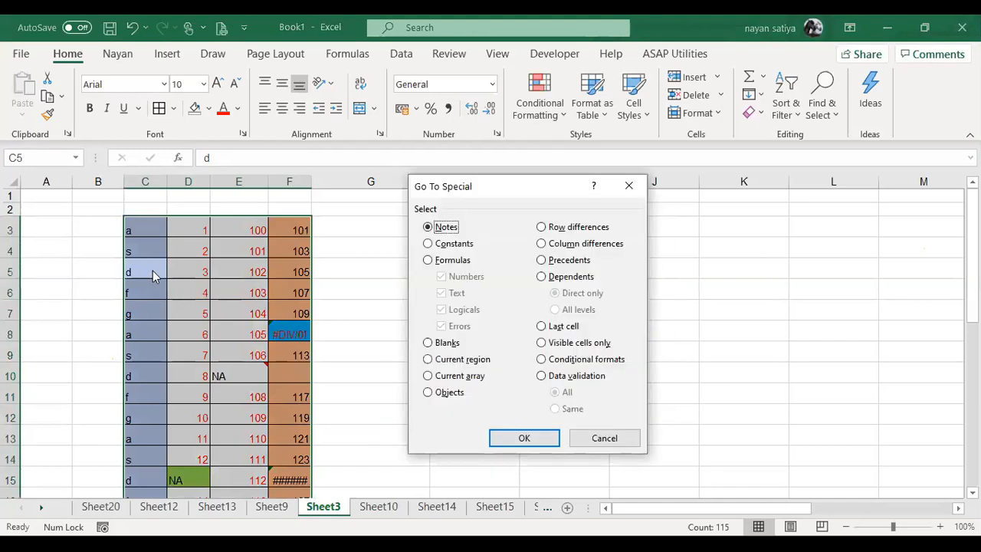
{"action": "key", "text": "Return"}
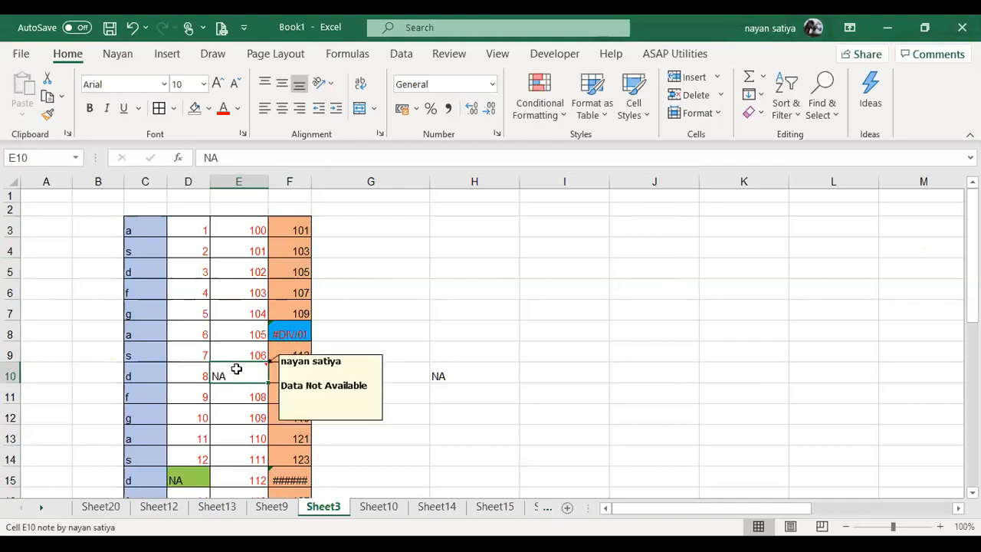
Keep the note on cell E10 permanently shown on the sheet.
{"action": "right_click", "coordinate": [236, 367]}
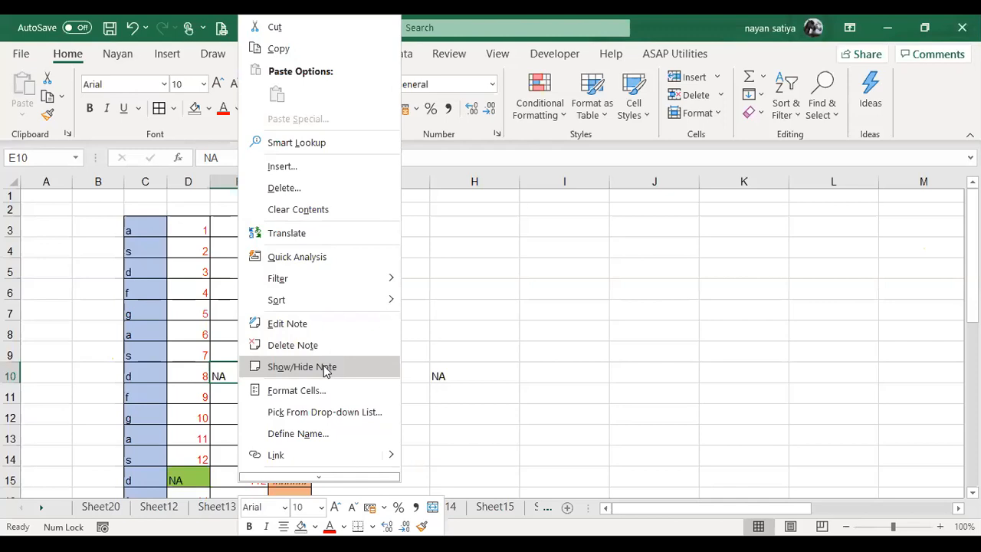
{"action": "left_click", "coordinate": [325, 367]}
{"action": "left_click", "coordinate": [541, 420]}
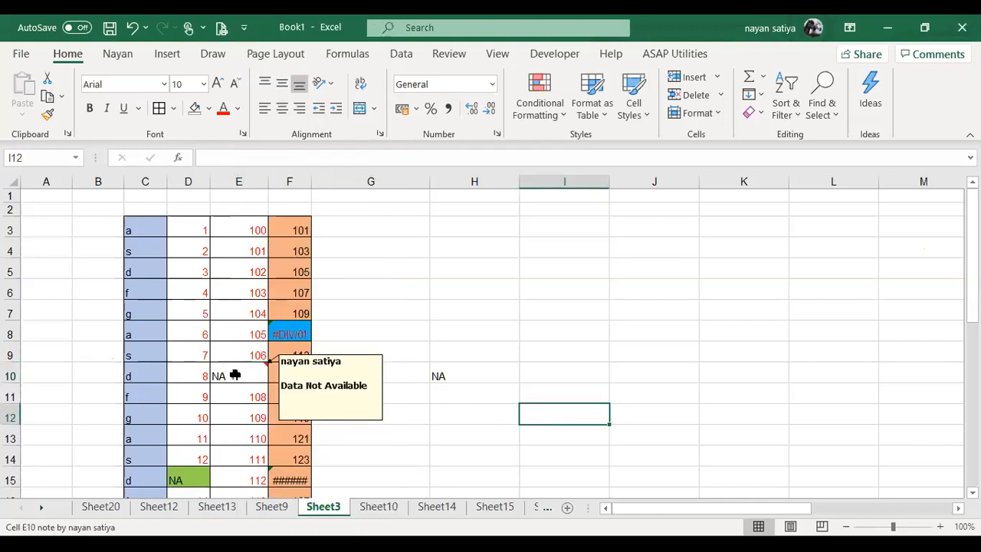
{"action": "left_click", "coordinate": [545, 320]}
{"action": "left_click", "coordinate": [837, 326]}
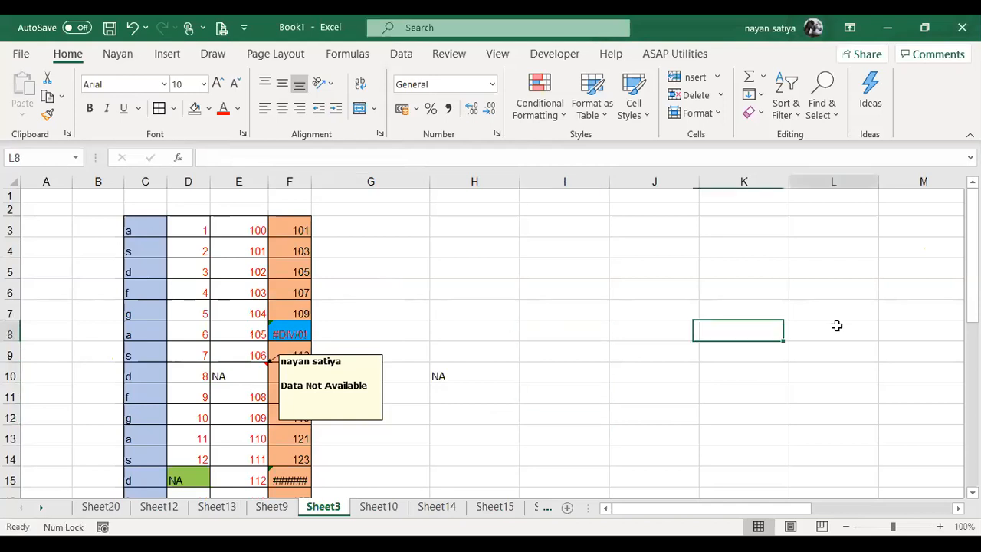
Hide the permanently shown note on cell E10 again.
{"action": "left_click", "coordinate": [239, 375]}
{"action": "right_click", "coordinate": [239, 375]}
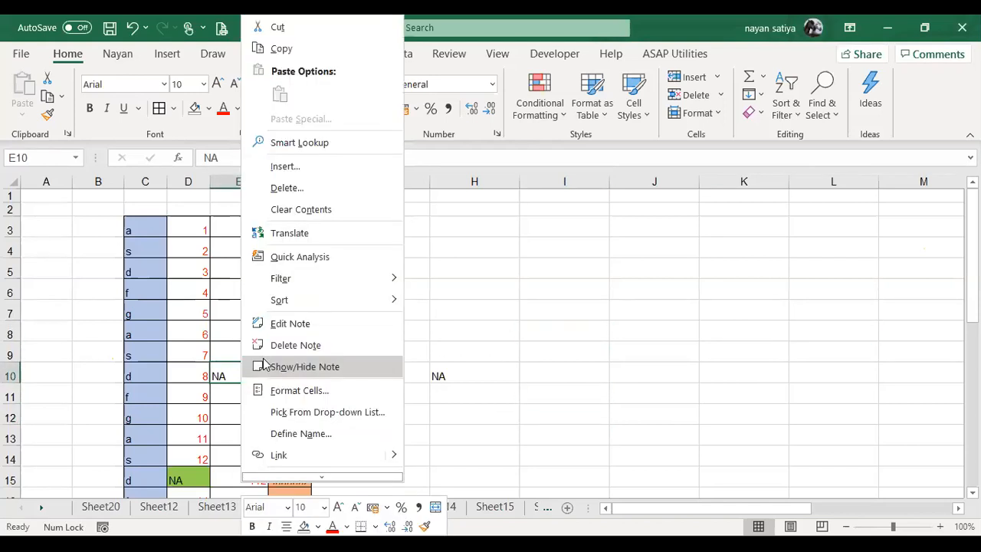
{"action": "left_click", "coordinate": [548, 392]}
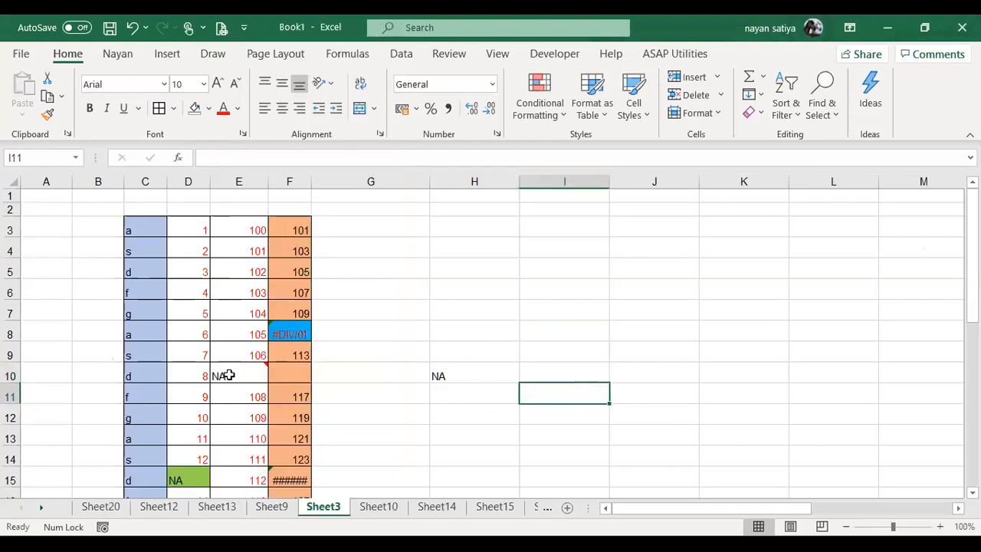
{"action": "mouse_move", "coordinate": [229, 375]}
{"action": "left_click", "coordinate": [190, 413]}
{"action": "key", "text": "Up"}
{"action": "key", "text": "Up"}
{"action": "key", "text": "Up"}
{"action": "key", "text": "Up"}
{"action": "key", "text": "Up"}
{"action": "key", "text": "Up"}
{"action": "key", "text": "Up"}
{"action": "key", "text": "Up"}
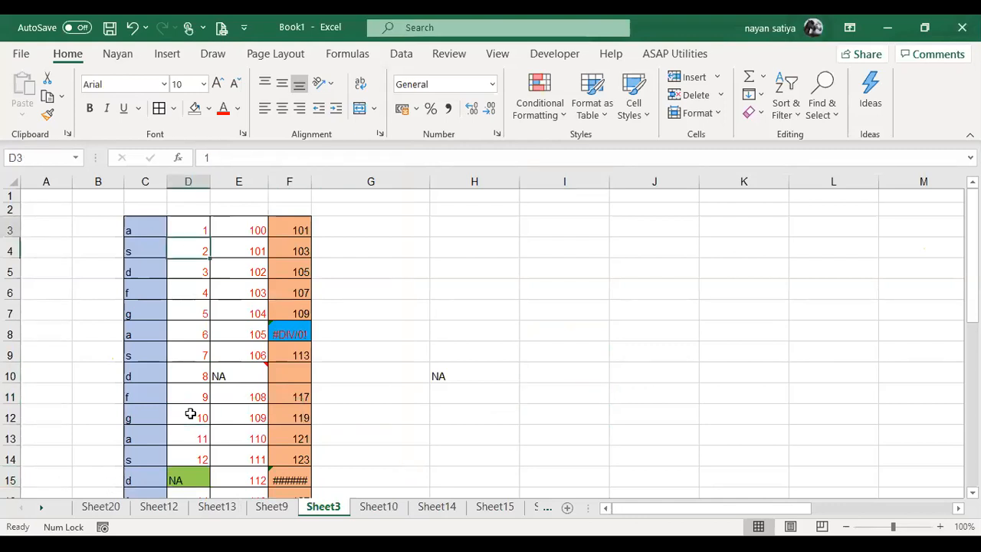
{"action": "key", "text": "ctrl+Down"}
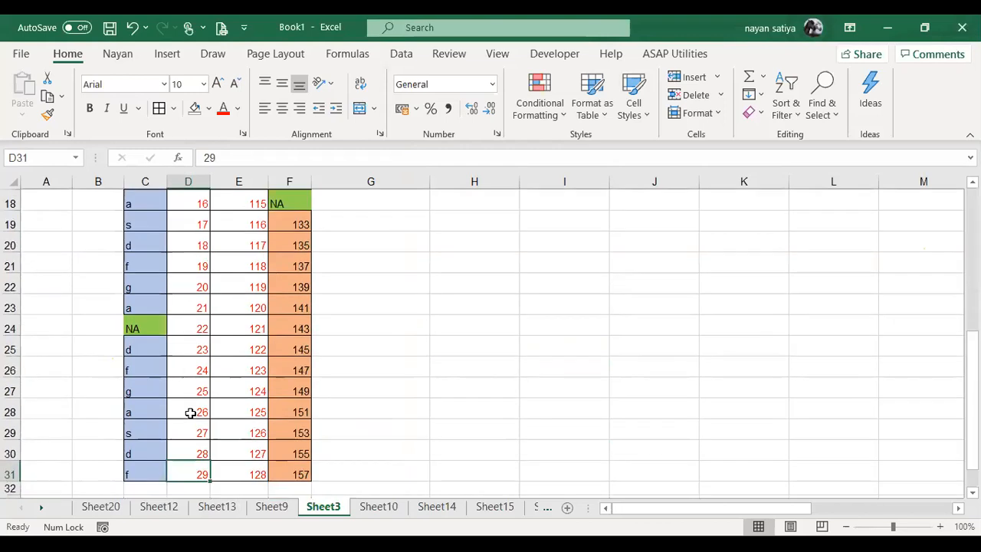
Select the entire data table C3:F31 and apply Data Bars formatting to it through Quick Analysis.
{"action": "key", "text": "ctrl+a"}
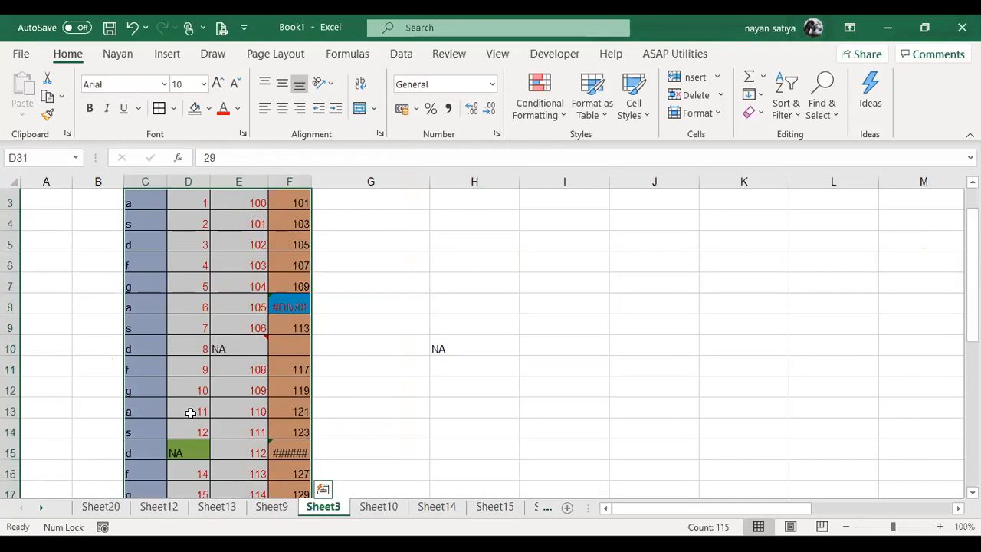
{"action": "scroll", "coordinate": [248, 437], "scroll_direction": "down", "scroll_amount": 20}
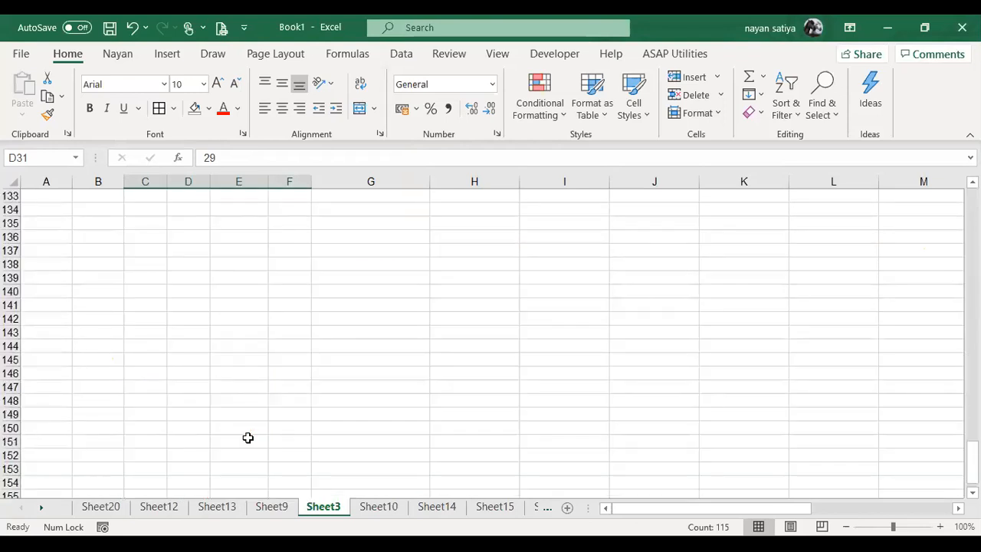
{"action": "scroll", "coordinate": [248, 438], "scroll_direction": "up", "scroll_amount": 20}
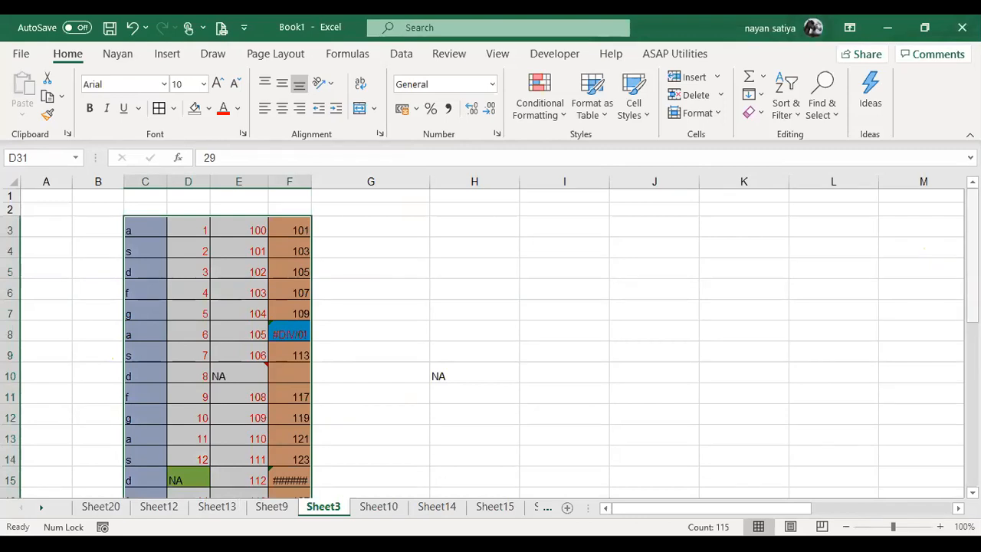
{"action": "left_click_drag", "start_coordinate": [972, 249], "coordinate": [971, 402]}
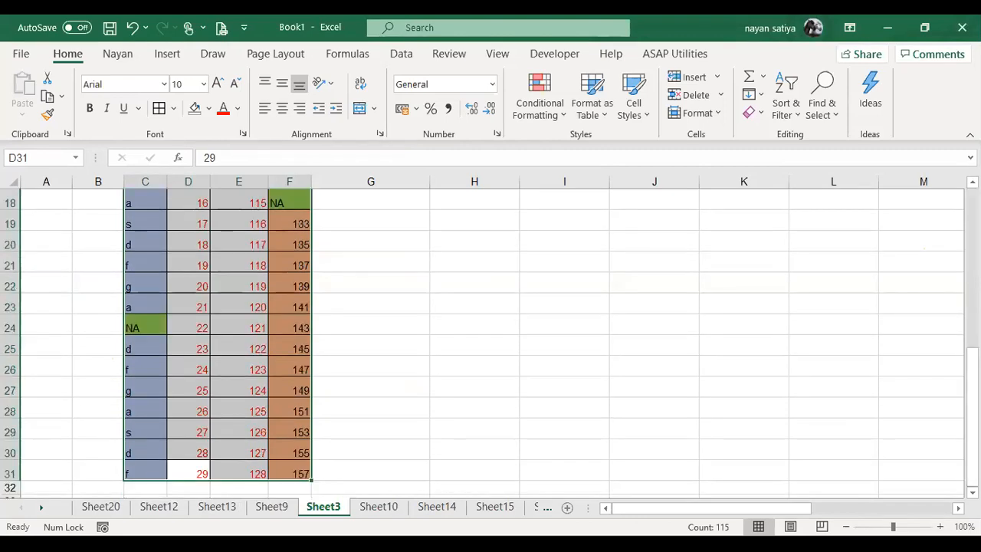
{"action": "scroll", "coordinate": [444, 397], "scroll_direction": "down", "scroll_amount": 1}
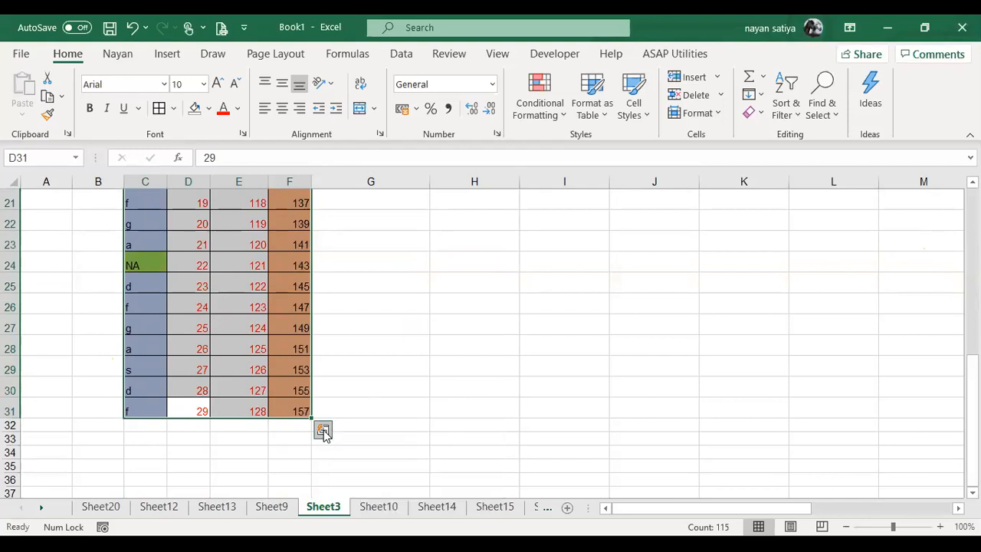
{"action": "left_click", "coordinate": [323, 430]}
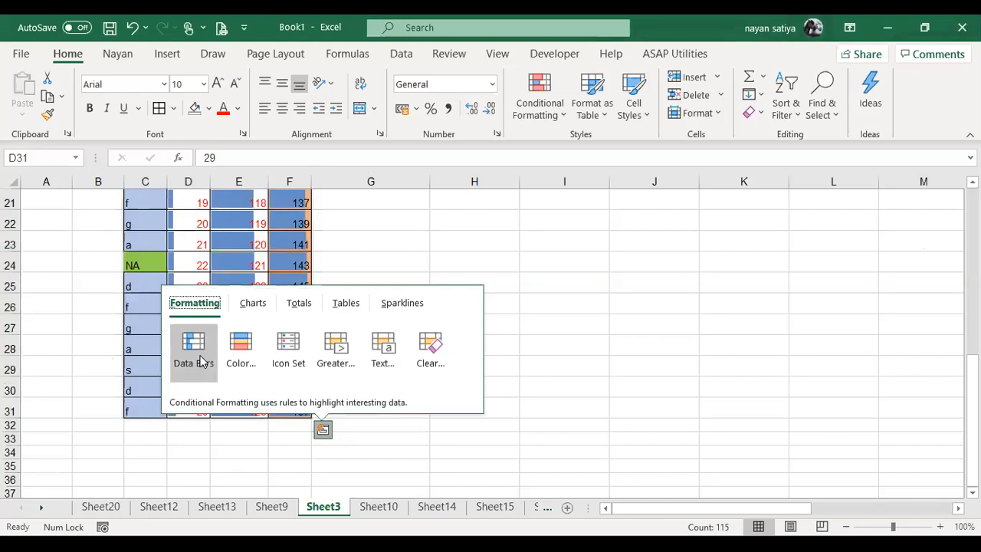
{"action": "scroll", "coordinate": [200, 357], "scroll_direction": "up", "scroll_amount": 8, "text": "ctrl"}
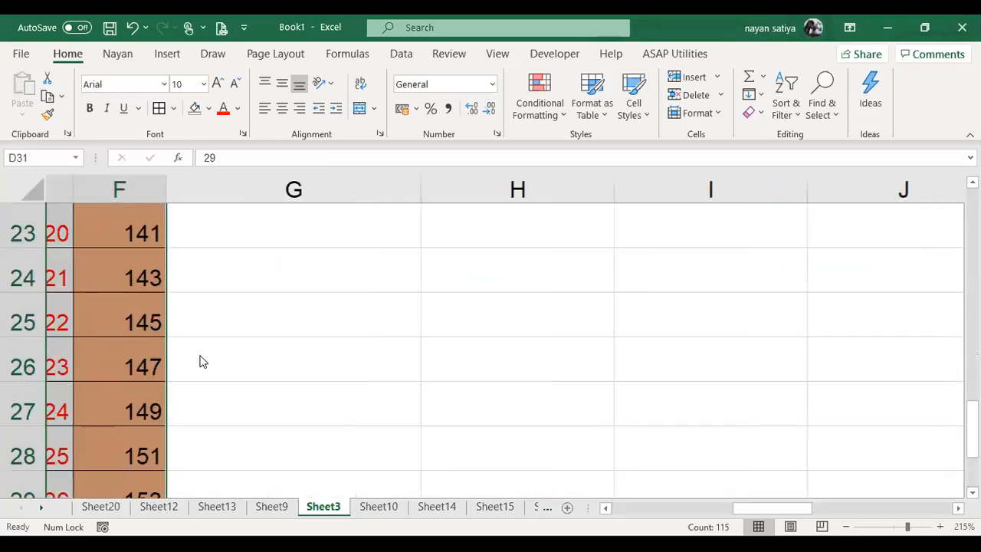
{"action": "scroll", "coordinate": [200, 357], "scroll_direction": "left", "scroll_amount": 1}
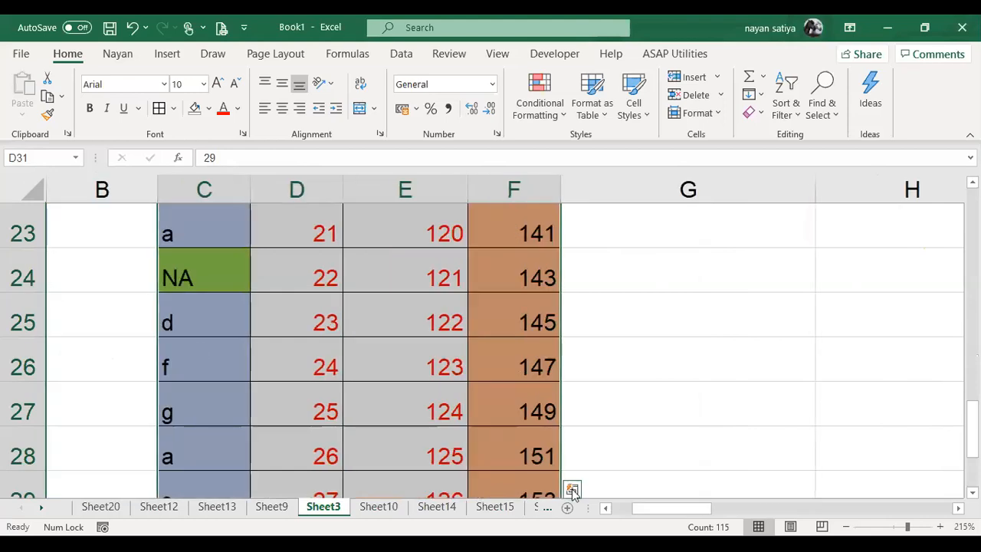
{"action": "left_click", "coordinate": [573, 491]}
{"action": "left_click", "coordinate": [443, 406]}
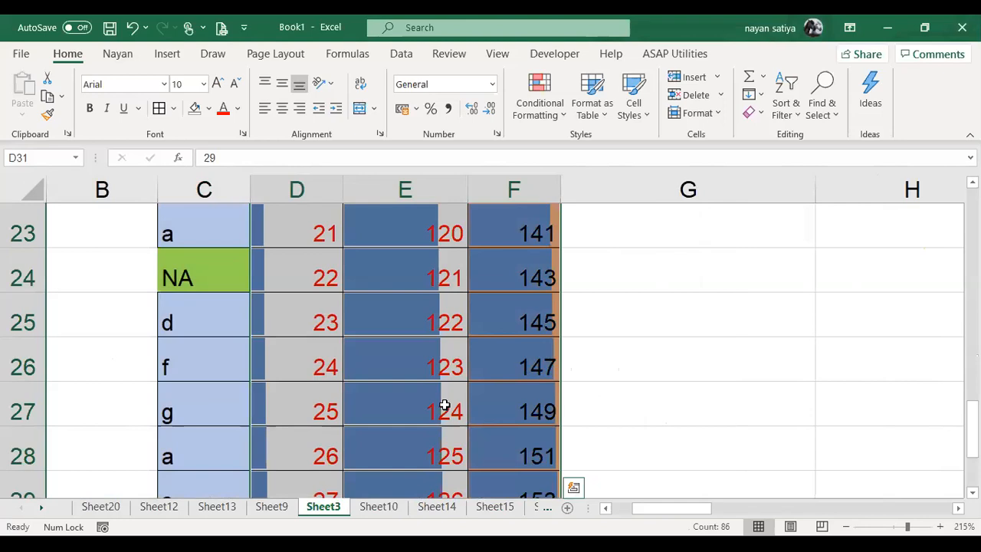
{"action": "left_click", "coordinate": [688, 448]}
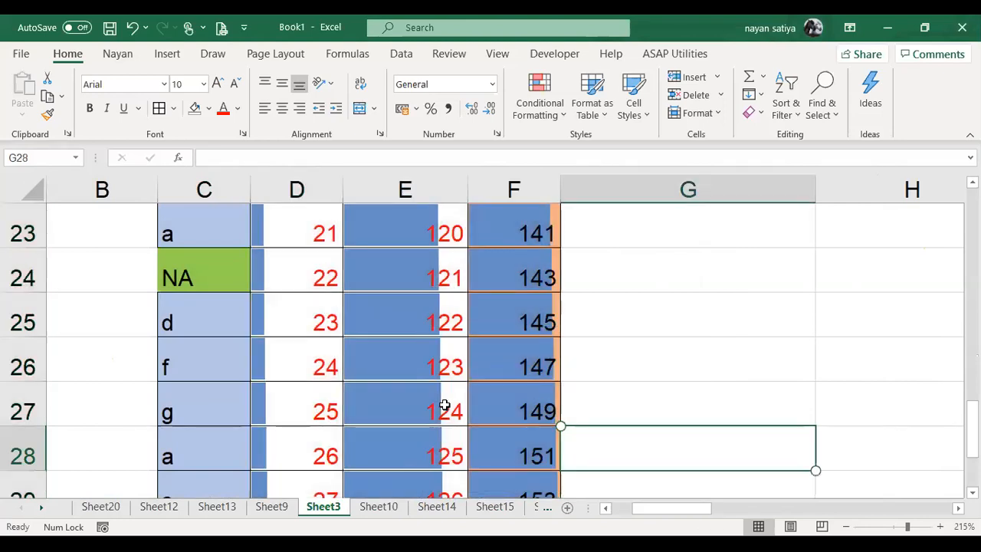
Examine the data bars in column F down to the table's last row.
{"action": "key", "text": "Left"}
{"action": "scroll", "coordinate": [545, 409], "scroll_direction": "down", "scroll_amount": 2}
{"action": "scroll", "coordinate": [546, 414], "scroll_direction": "up", "scroll_amount": 2}
{"action": "left_click", "coordinate": [545, 414]}
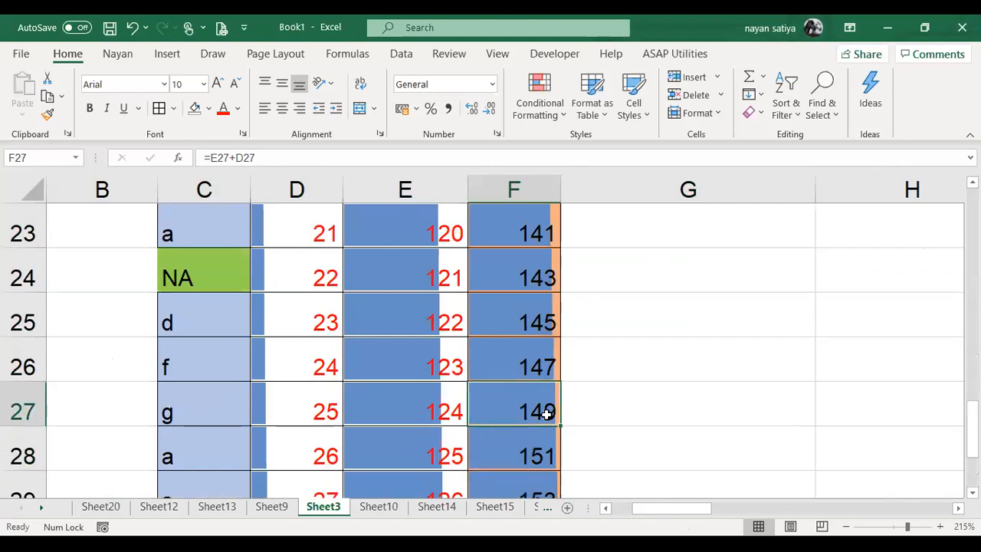
{"action": "key", "text": "Down"}
{"action": "key", "text": "Down"}
{"action": "key", "text": "Down"}
{"action": "key", "text": "Down"}
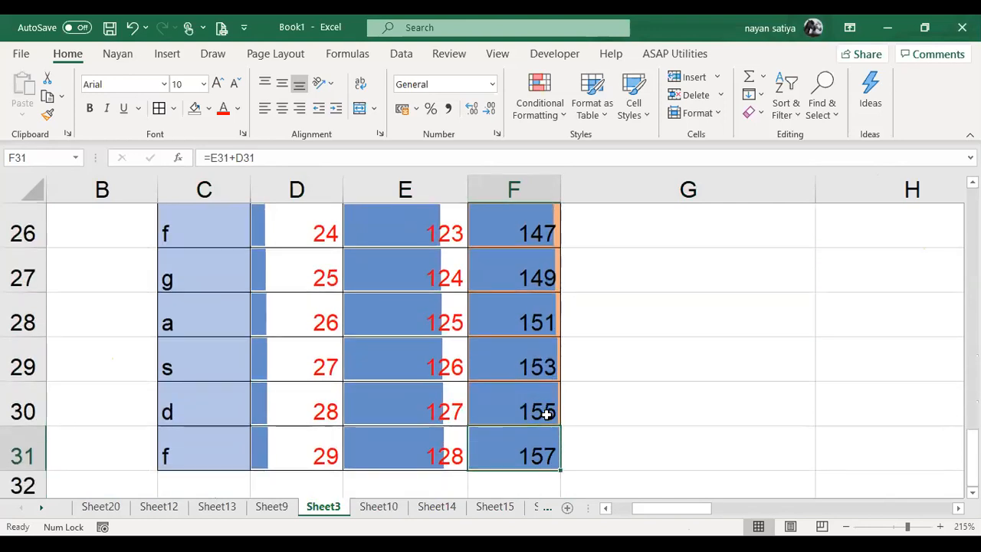
Compare the data bar lengths of columns D and E in the upper rows of the table.
{"action": "key", "text": "ctrl+Up"}
{"action": "key", "text": "Left"}
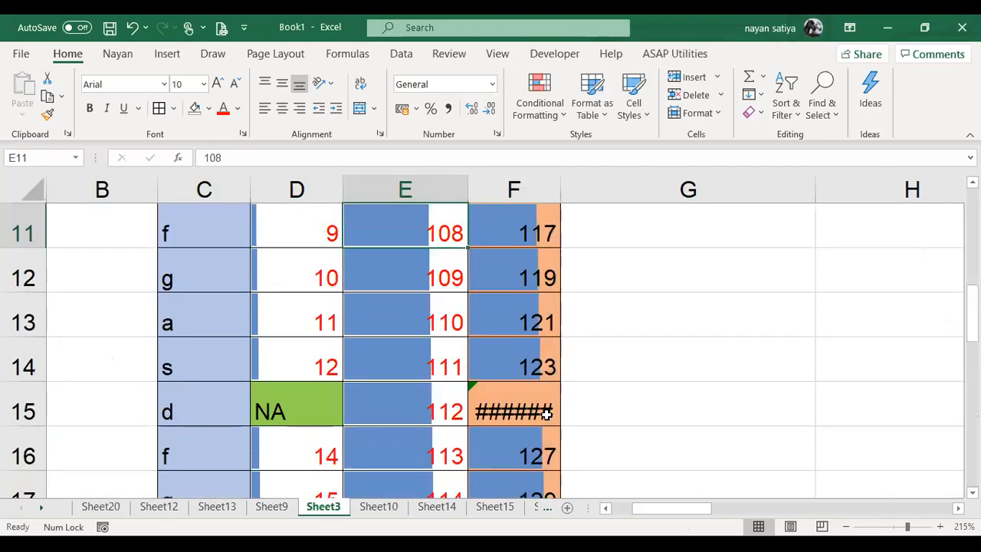
{"action": "key", "text": "Left"}
{"action": "key", "text": "Up"}
{"action": "key", "text": "Up"}
{"action": "key", "text": "ctrl+Up"}
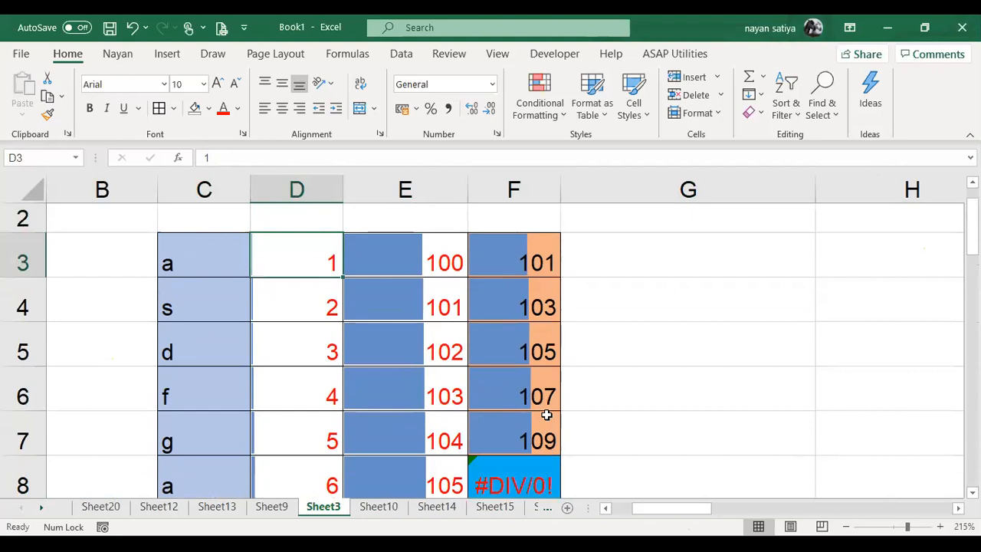
{"action": "key", "text": "Down"}
{"action": "key", "text": "Down"}
{"action": "key", "text": "Down"}
{"action": "key", "text": "Down"}
{"action": "key", "text": "Up"}
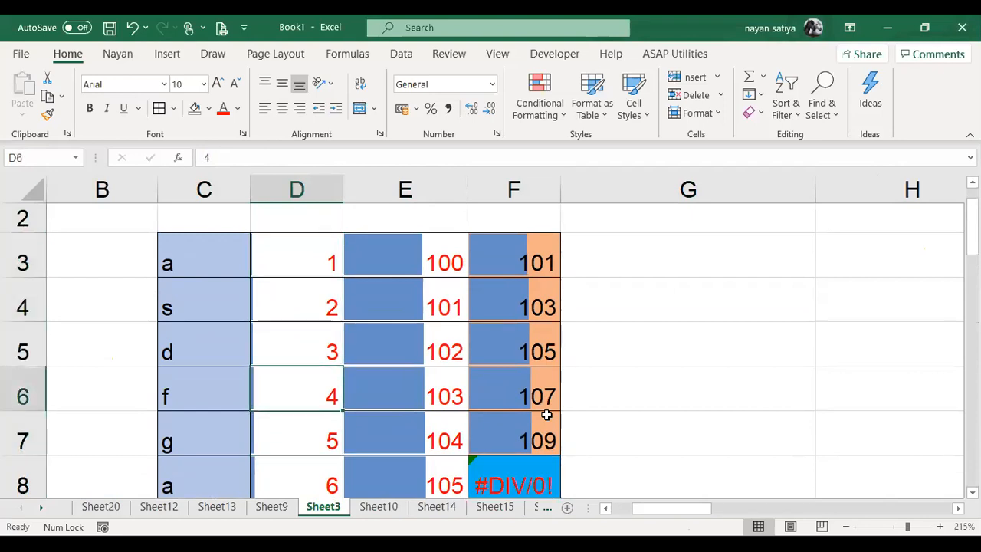
{"action": "key", "text": "Right"}
{"action": "key", "text": "Left"}
{"action": "key", "text": "Right"}
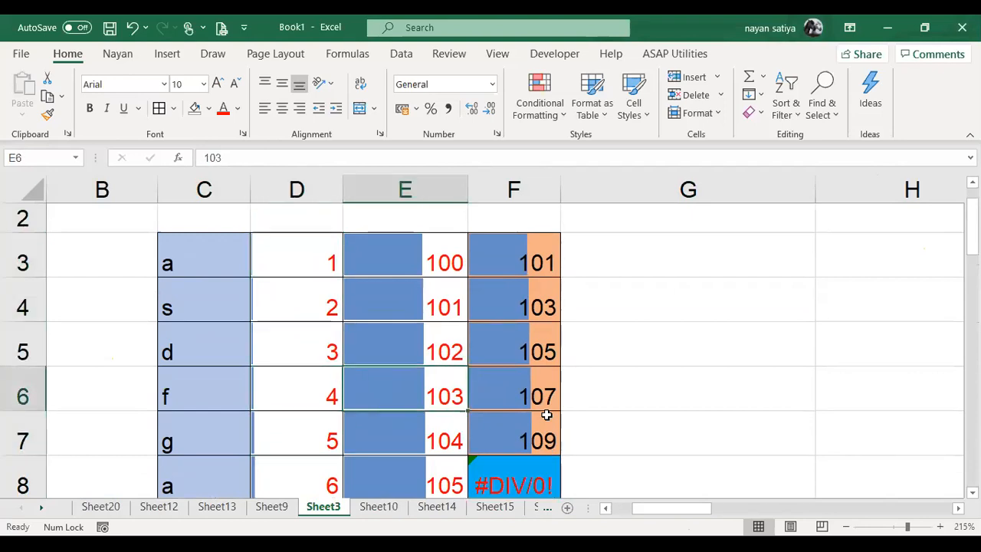
Examine how the data bars in columns E and D change down the middle and lower rows of the table.
{"action": "key", "text": "Down"}
{"action": "key", "text": "Down"}
{"action": "key", "text": "Down"}
{"action": "key", "text": "Down"}
{"action": "key", "text": "Down"}
{"action": "key", "text": "Down"}
{"action": "key", "text": "Down"}
{"action": "key", "text": "Down"}
{"action": "key", "text": "Down"}
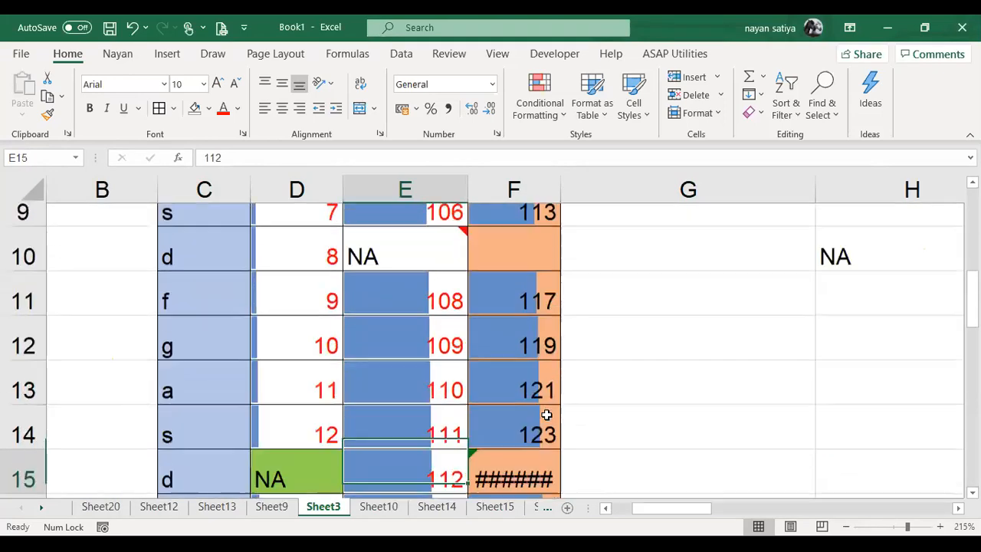
{"action": "key", "text": "Left"}
{"action": "key", "text": "Up"}
{"action": "key", "text": "Down"}
{"action": "key", "text": "Down"}
{"action": "key", "text": "Down"}
{"action": "key", "text": "Down"}
{"action": "key", "text": "Down"}
{"action": "key", "text": "Down"}
{"action": "key", "text": "Down"}
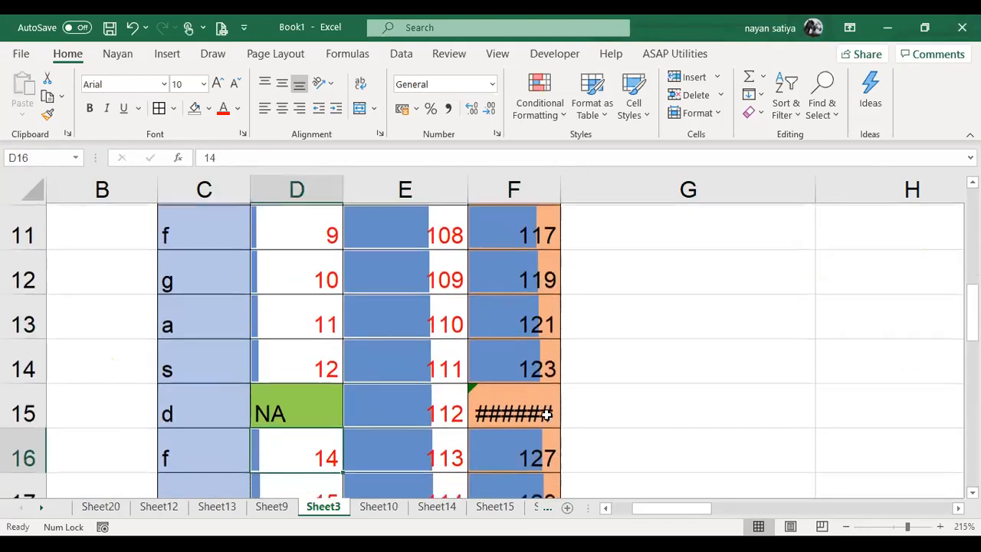
{"action": "key", "text": "Down"}
{"action": "key", "text": "Down"}
{"action": "key", "text": "Down"}
{"action": "key", "text": "Down"}
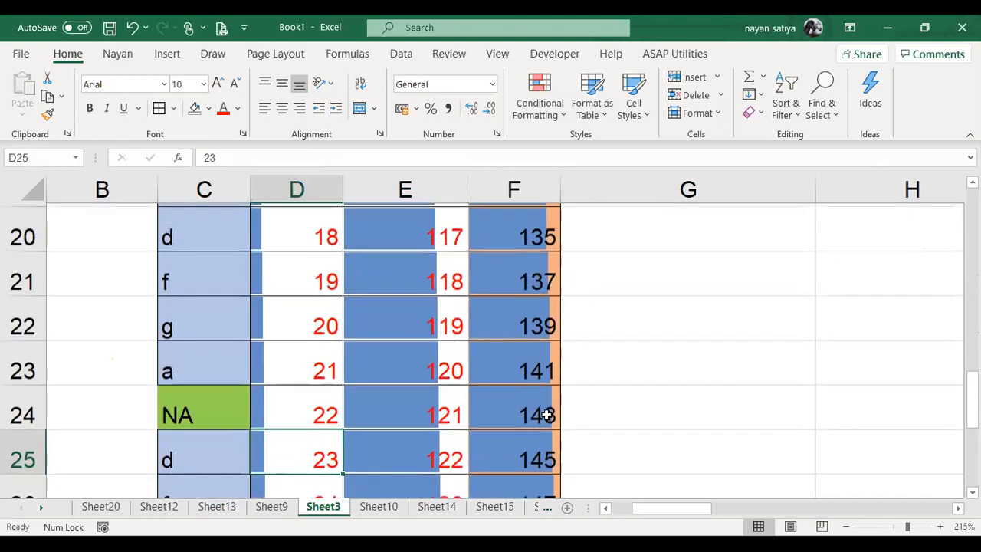
Select the whole data table C3:F31 and apply Data Bars to it again through Quick Analysis.
{"action": "key", "text": "ctrl+Up"}
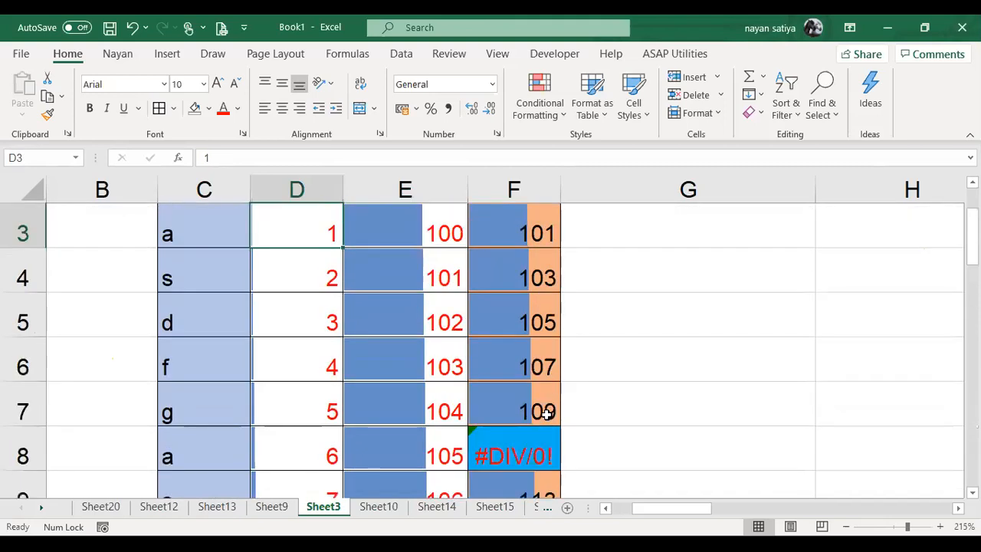
{"action": "key", "text": "ctrl+a"}
{"action": "key", "text": "ctrl+q"}
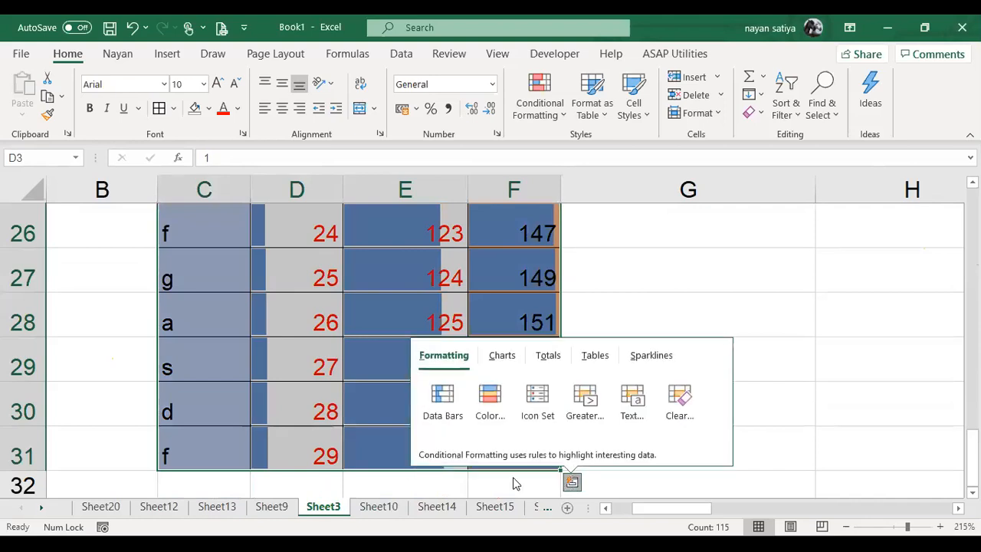
{"action": "left_click", "coordinate": [442, 398]}
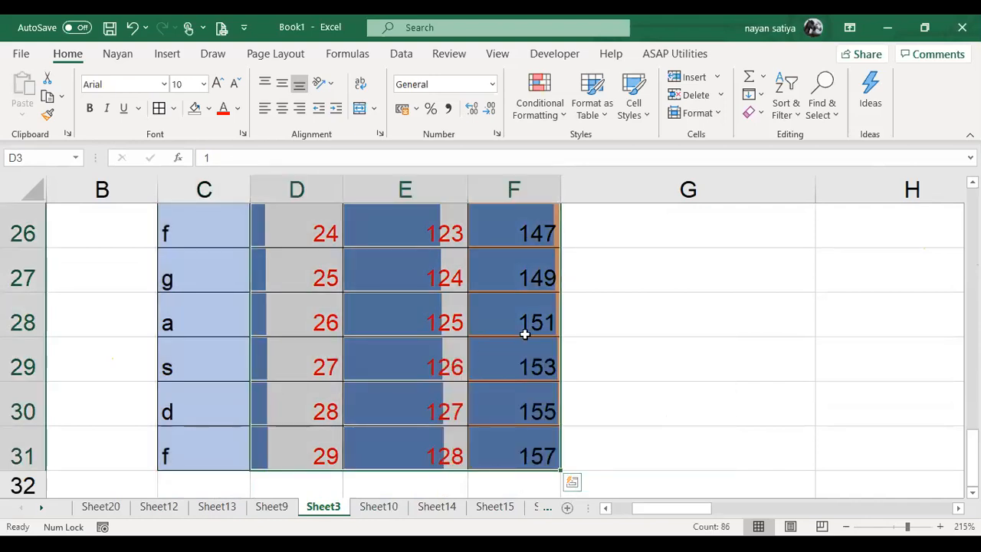
Clear all formats from the numeric cells D3:F31, leaving their contents in place.
{"action": "left_click", "coordinate": [722, 115]}
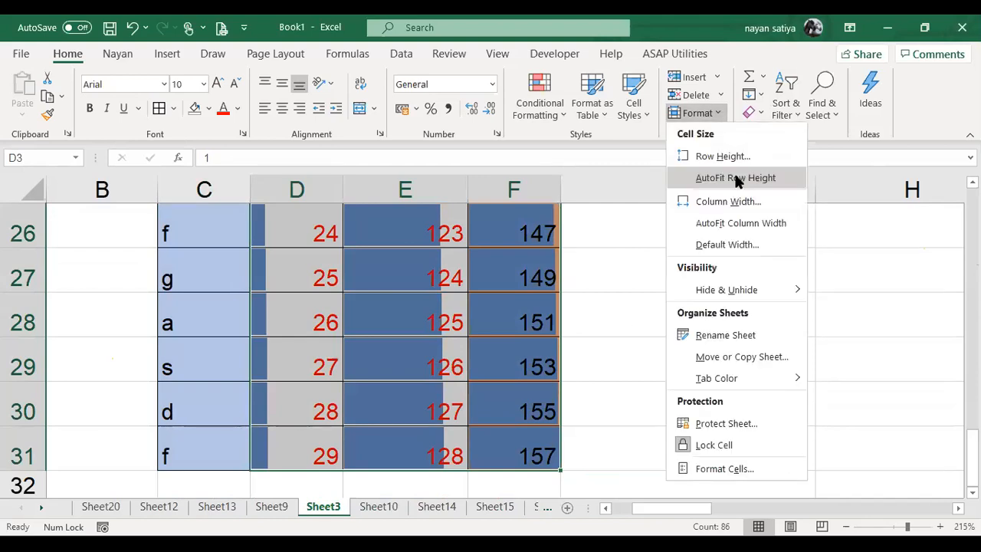
{"action": "left_click", "coordinate": [784, 115]}
{"action": "left_click", "coordinate": [759, 114]}
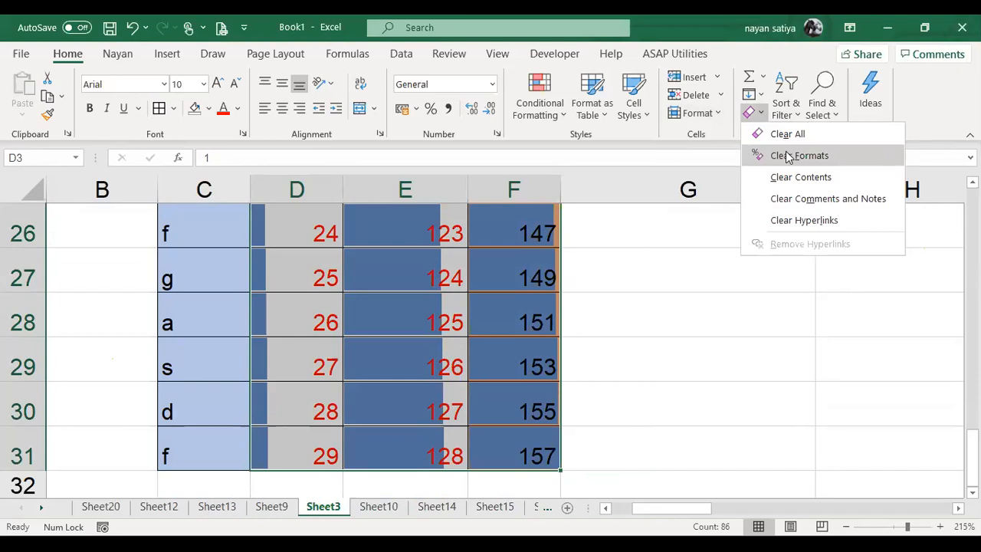
{"action": "left_click", "coordinate": [789, 157]}
Select the numeric range D3:F31 and open Quick Analysis for it.
{"action": "left_click", "coordinate": [443, 348]}
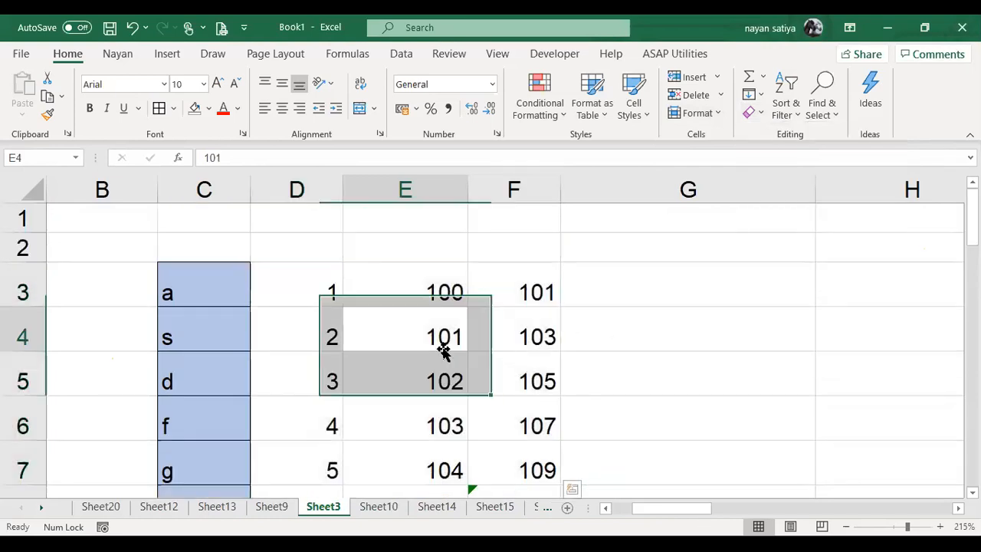
{"action": "key", "text": "Up"}
{"action": "key", "text": "Left"}
{"action": "key", "text": "shift+Right"}
{"action": "key", "text": "shift+Right"}
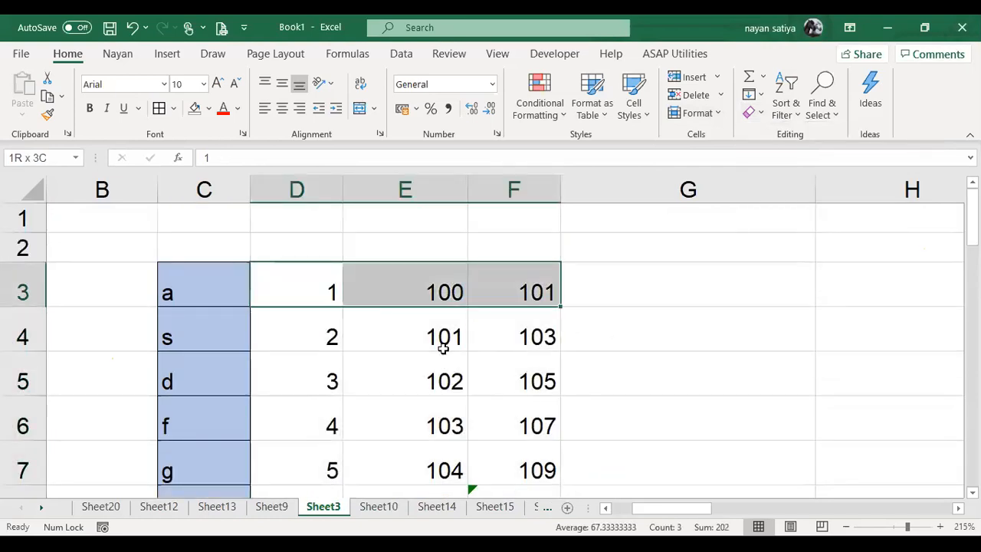
{"action": "key", "text": "ctrl+shift+Down"}
{"action": "left_click", "coordinate": [574, 459]}
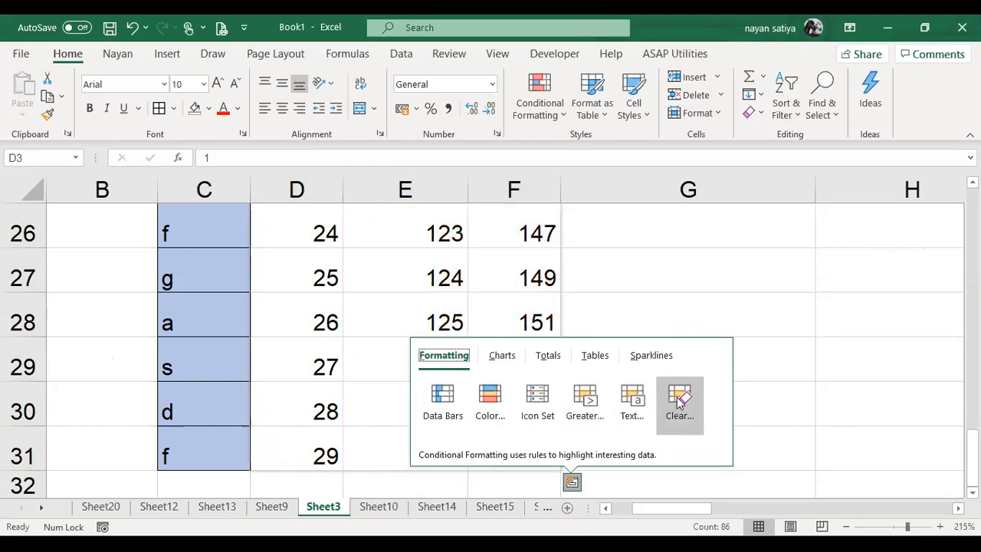
Preview the Scatter, Line, Clustered and Stacked chart suggestions in Quick Analysis for the range D3:F31.
{"action": "left_click", "coordinate": [502, 356]}
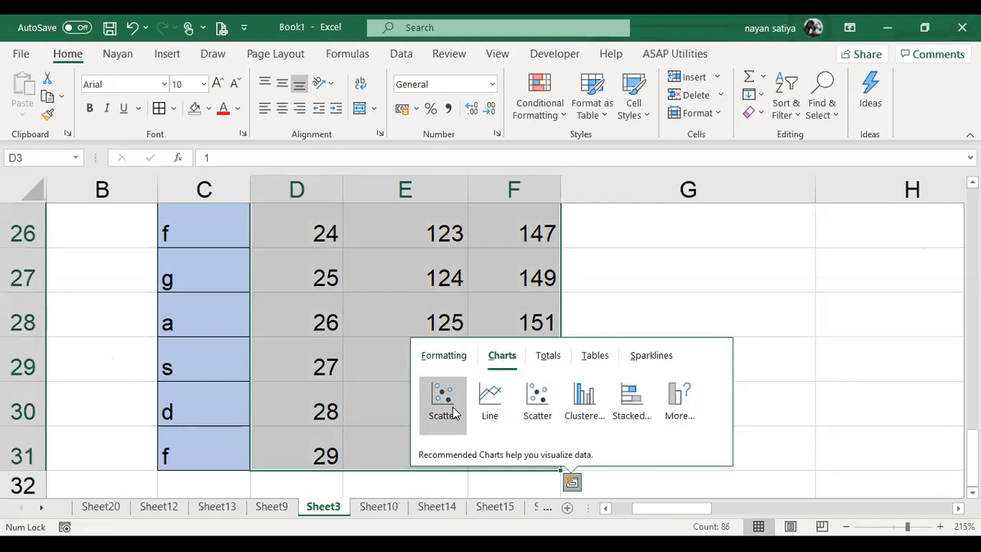
{"action": "mouse_move", "coordinate": [453, 413]}
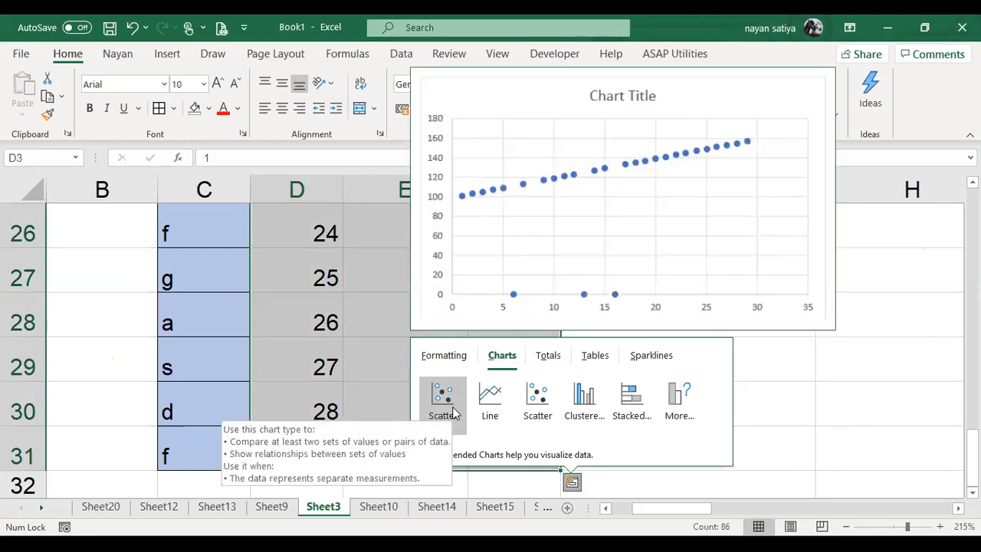
{"action": "mouse_move", "coordinate": [491, 413]}
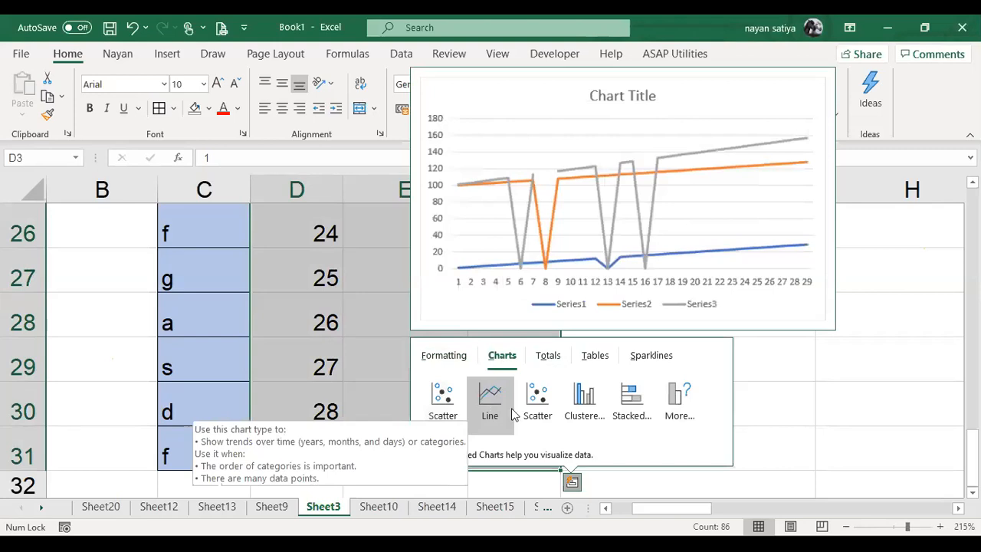
{"action": "mouse_move", "coordinate": [526, 414]}
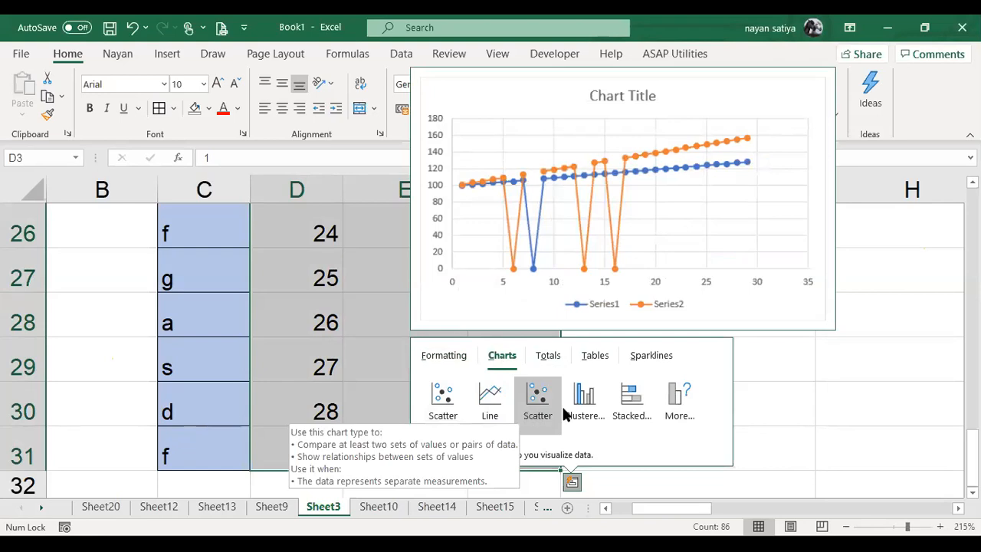
{"action": "mouse_move", "coordinate": [584, 411]}
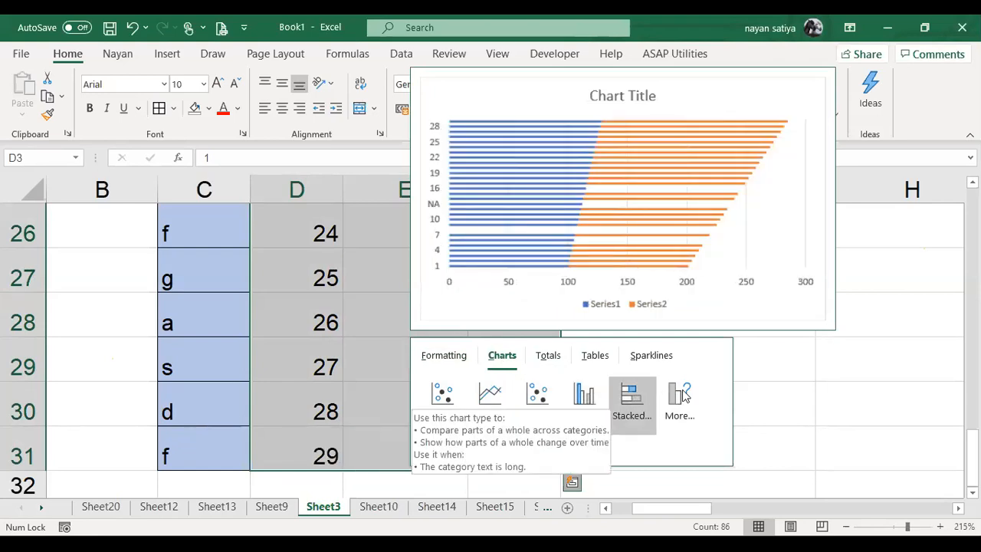
Preview the totals, tables and sparklines that Quick Analysis offers for the range D3:F31, and close it without applying any.
{"action": "left_click", "coordinate": [557, 362]}
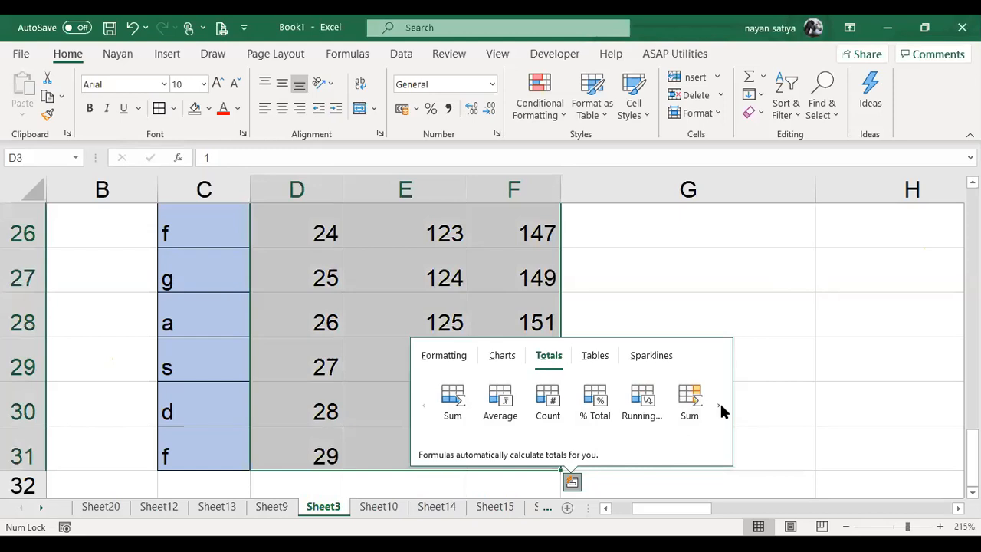
{"action": "left_click", "coordinate": [720, 405]}
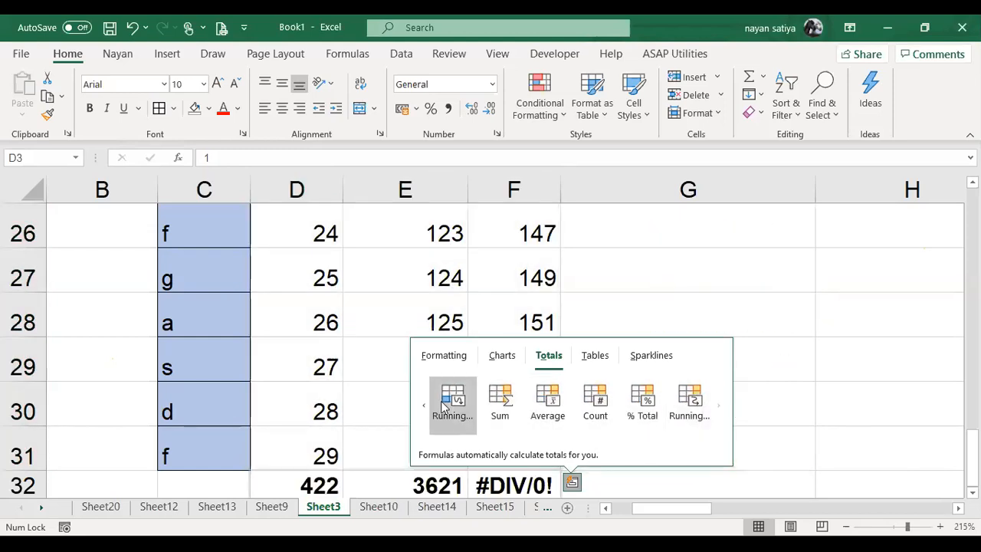
{"action": "left_click", "coordinate": [597, 360]}
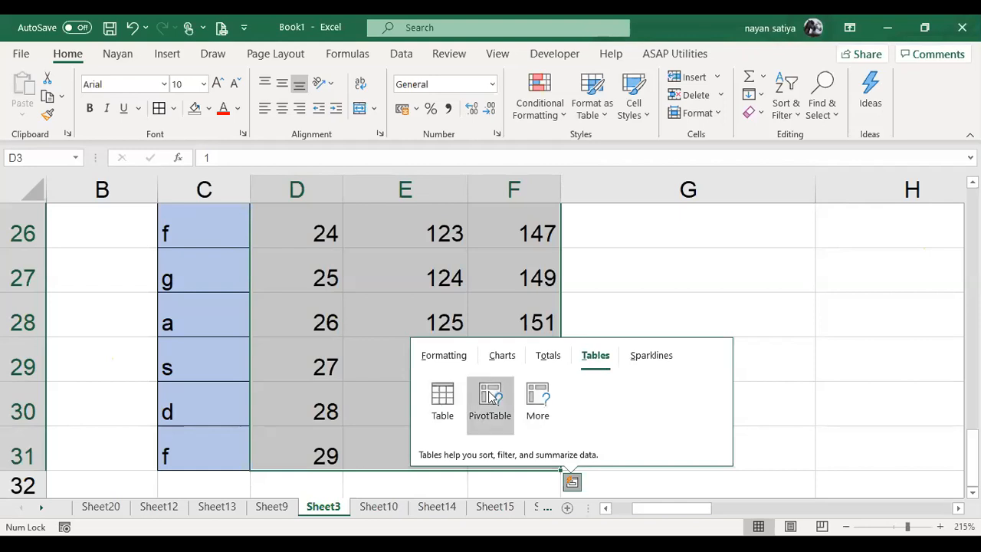
{"action": "mouse_move", "coordinate": [489, 395]}
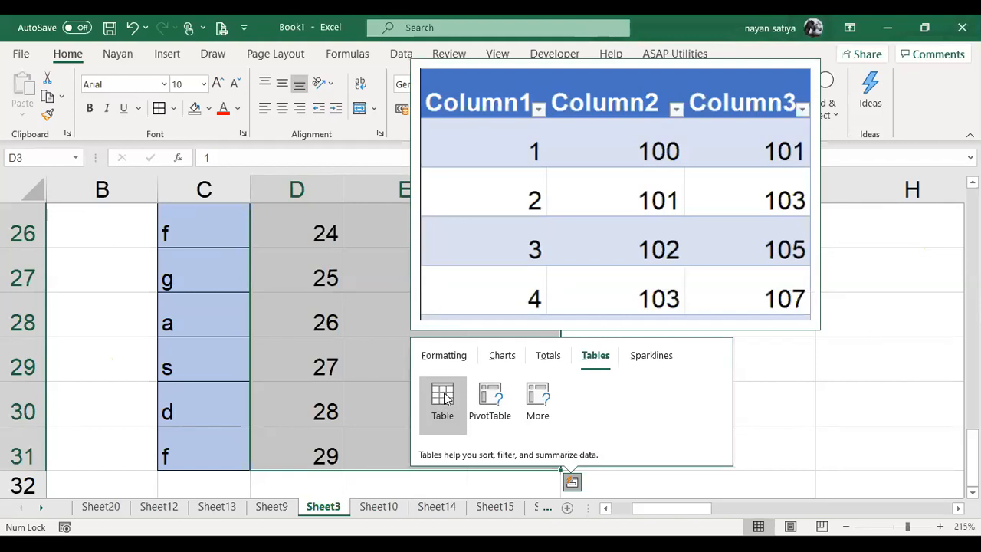
{"action": "left_click", "coordinate": [653, 355]}
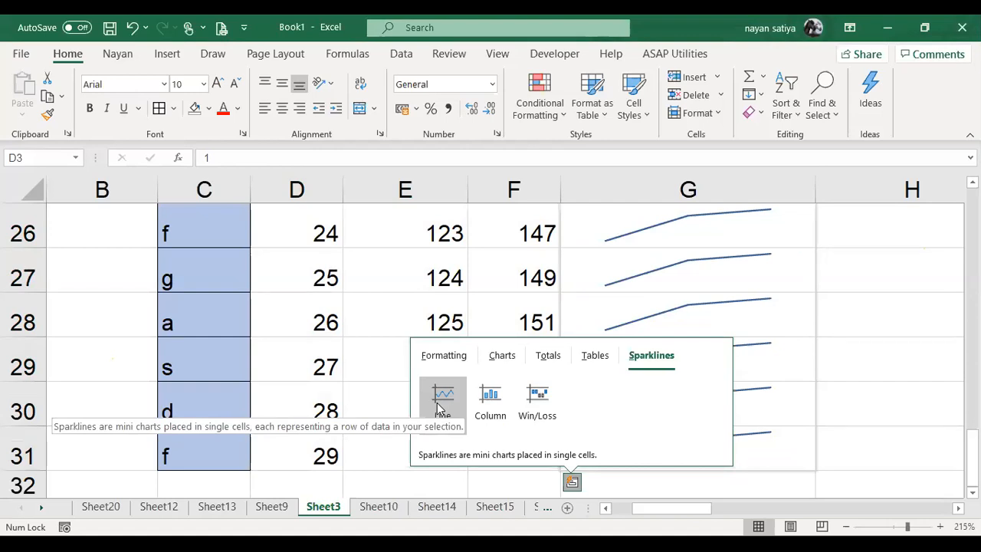
{"action": "left_click", "coordinate": [381, 339]}
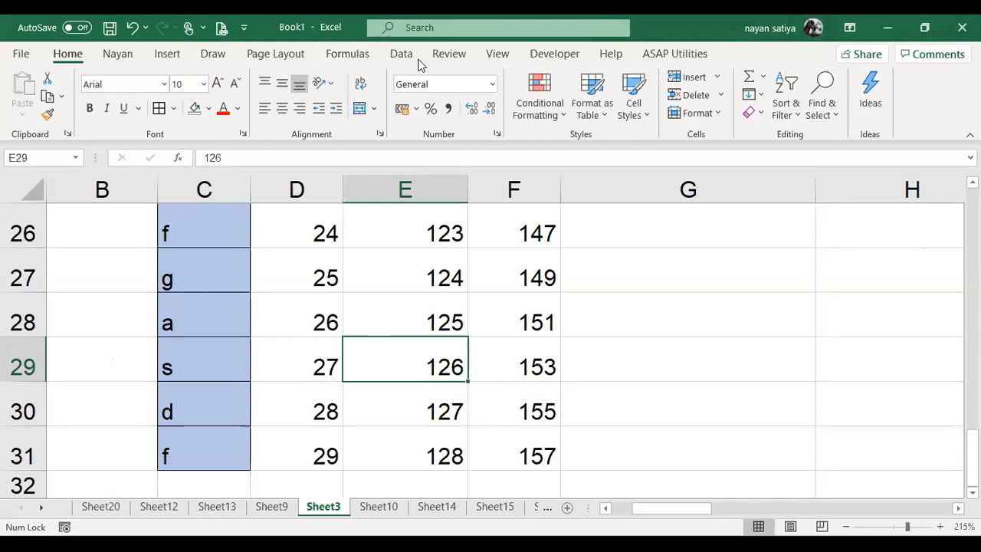
Delete the contents of the entire data table in columns C to F of Sheet3.
{"action": "left_click", "coordinate": [497, 61]}
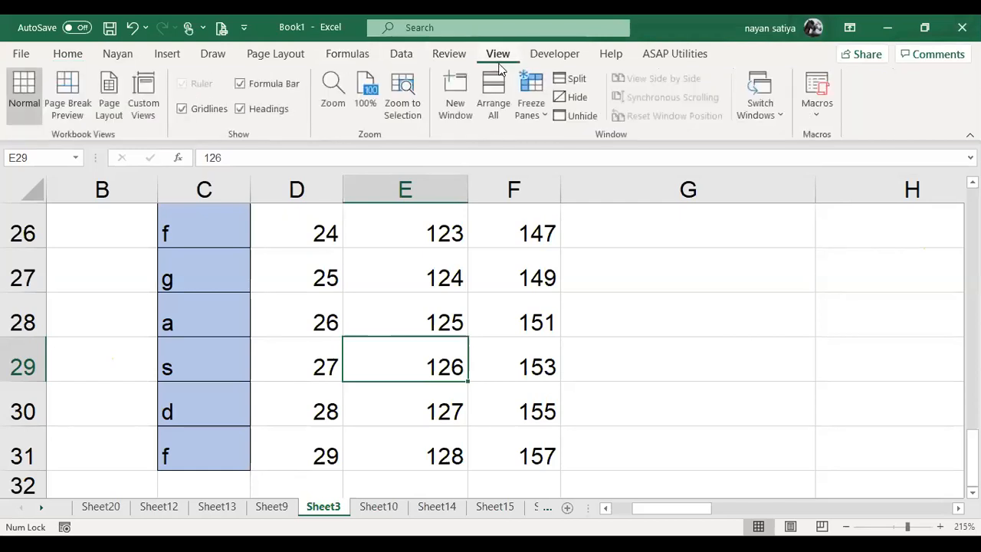
{"action": "scroll", "coordinate": [510, 314], "scroll_direction": "up", "scroll_amount": 8}
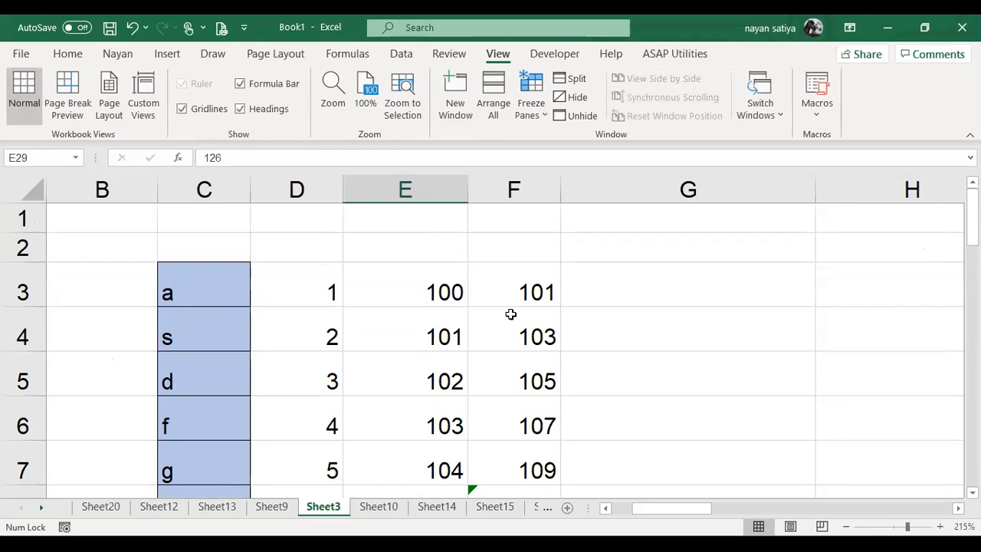
{"action": "key", "text": "Left"}
{"action": "key", "text": "Left"}
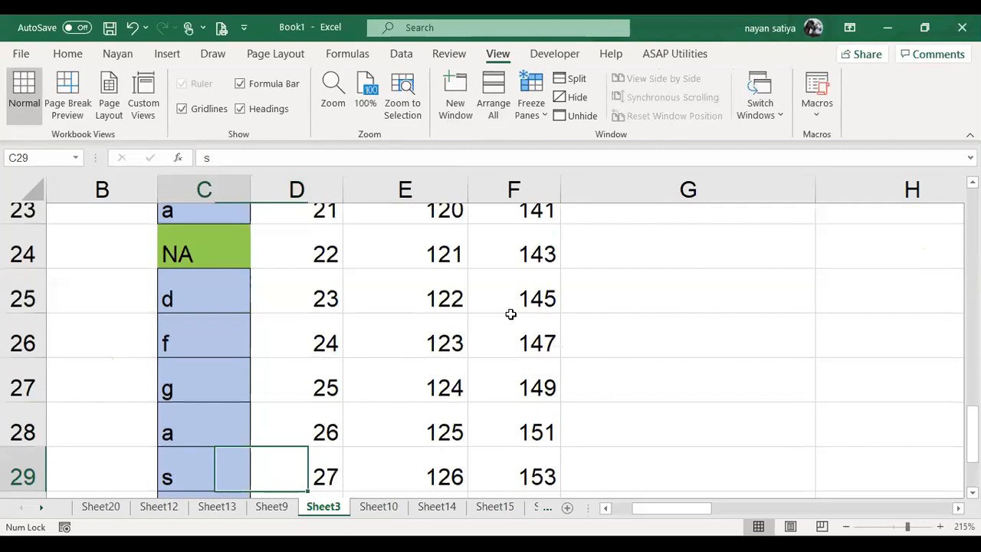
{"action": "key", "text": "ctrl+a"}
{"action": "key", "text": "Delete"}
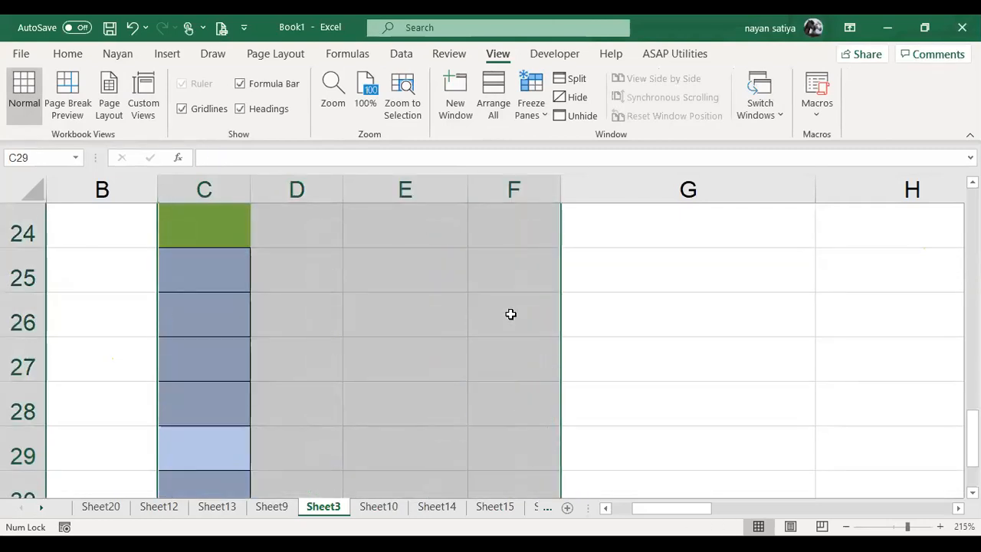
Delete the worksheet Sheet3 from the workbook.
{"action": "key", "text": "ctrl+a"}
{"action": "right_click", "coordinate": [335, 507]}
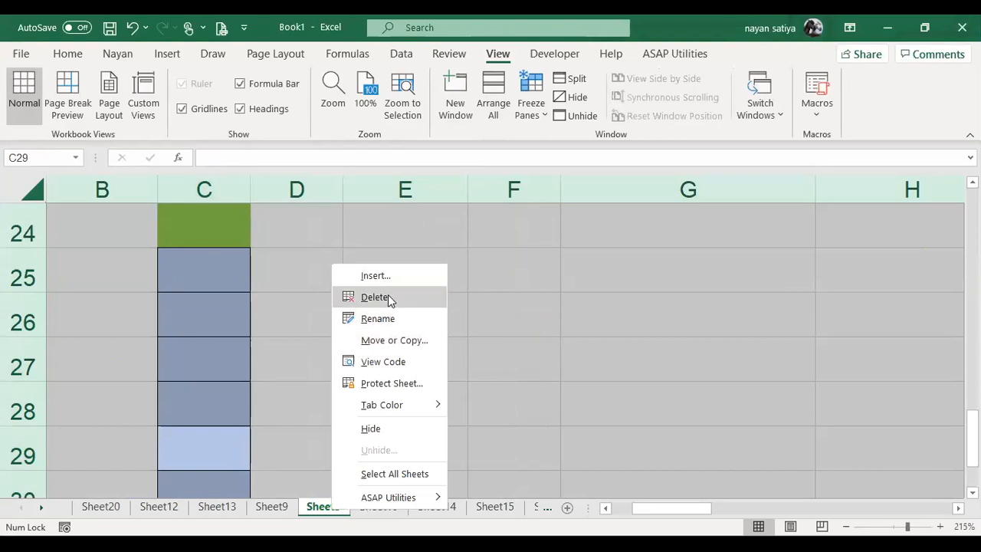
{"action": "left_click", "coordinate": [376, 297]}
{"action": "left_click", "coordinate": [468, 331]}
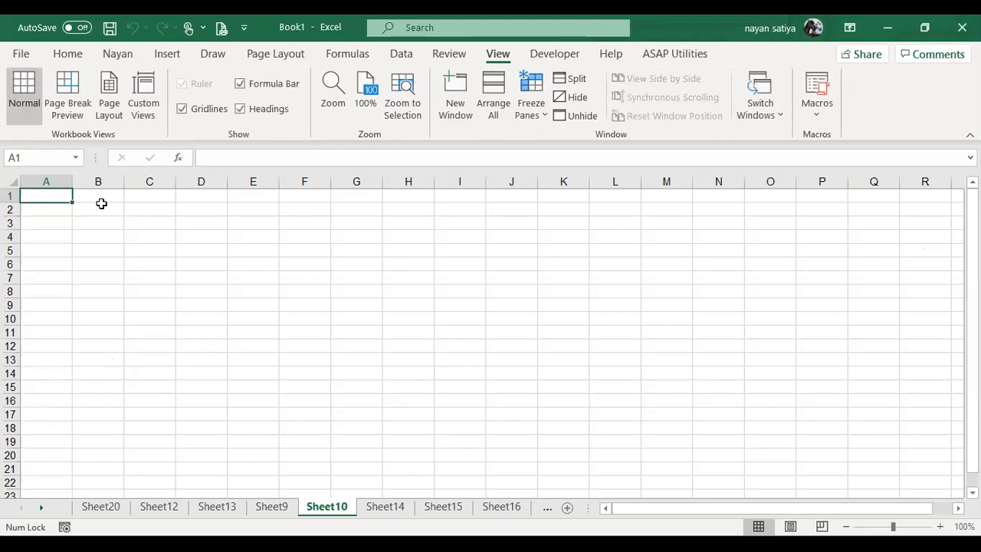
Enter Salesman1 in cell A1 of Sheet10 and move it down to A2.
{"action": "type", "text": "Salesman1"}
{"action": "key", "text": "Return"}
{"action": "key", "text": "Up"}
{"action": "key", "text": "ctrl+x"}
{"action": "key", "text": "Down"}
{"action": "key", "text": "Return"}
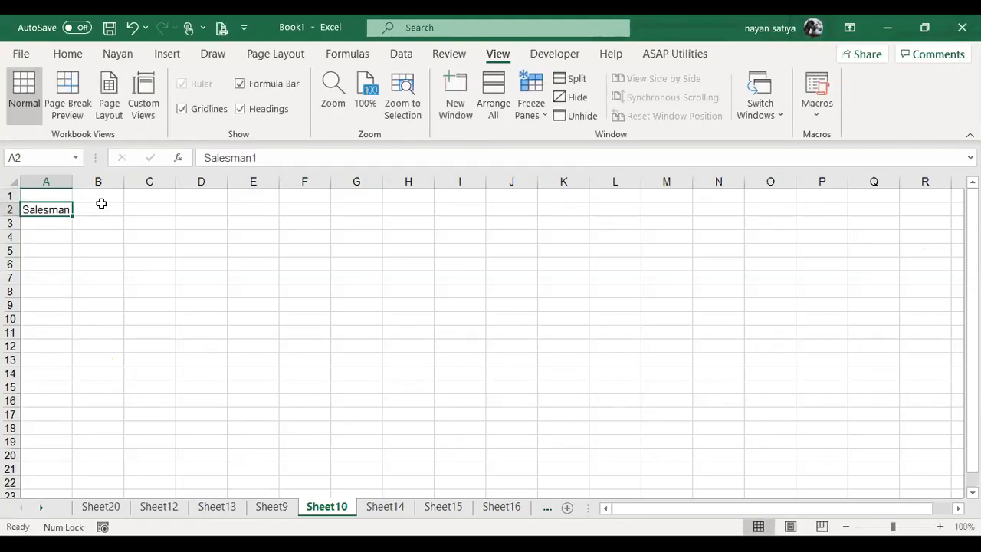
Enter Salesman2 in cell A3, below Salesman1.
{"action": "key", "text": "Down"}
{"action": "type", "text": "Salesman1"}
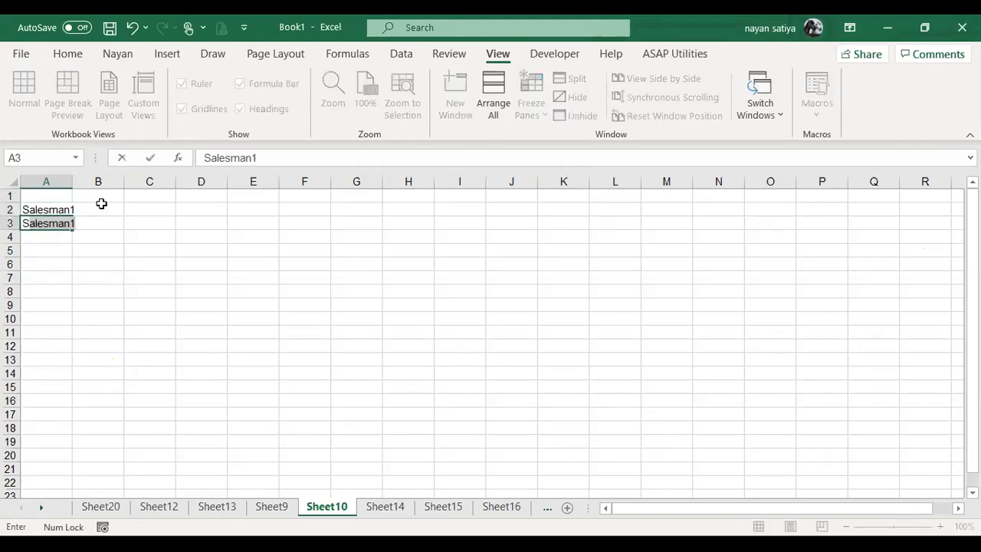
{"action": "key", "text": "Return"}
{"action": "key", "text": "Down"}
{"action": "key", "text": "Up"}
{"action": "key", "text": "Up"}
{"action": "key", "text": "F2"}
{"action": "key", "text": "BackSpace"}
{"action": "type", "text": "2"}
{"action": "key", "text": "Return"}
{"action": "key", "text": "Down"}
{"action": "key", "text": "Down"}
{"action": "key", "text": "Down"}
{"action": "key", "text": "Down"}
{"action": "key", "text": "Down"}
{"action": "key", "text": "Down"}
{"action": "key", "text": "Down"}
{"action": "key", "text": "Down"}
{"action": "key", "text": "Down"}
{"action": "key", "text": "Down"}
{"action": "key", "text": "Down"}
{"action": "key", "text": "Down"}
{"action": "key", "text": "Down"}
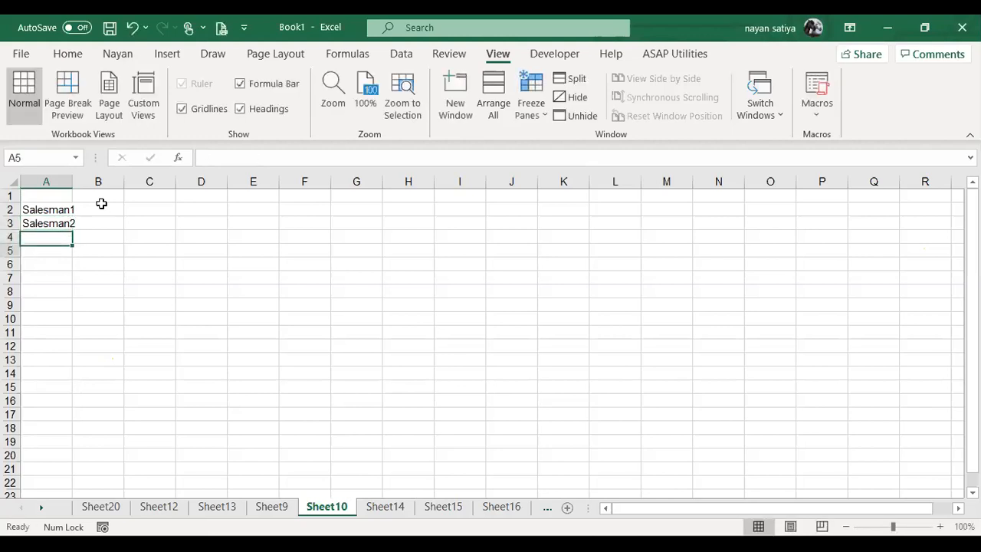
{"action": "key", "text": "Down"}
{"action": "key", "text": "Down"}
{"action": "key", "text": "Down"}
{"action": "key", "text": "Down"}
{"action": "key", "text": "Down"}
{"action": "key", "text": "Down"}
{"action": "key", "text": "Down"}
{"action": "key", "text": "Down"}
{"action": "key", "text": "Down"}
{"action": "key", "text": "Down"}
{"action": "key", "text": "Down"}
{"action": "key", "text": "Down"}
{"action": "key", "text": "Down"}
{"action": "key", "text": "Down"}
{"action": "key", "text": "Down"}
{"action": "key", "text": "Down"}
{"action": "key", "text": "Down"}
{"action": "key", "text": "Down"}
{"action": "key", "text": "Down"}
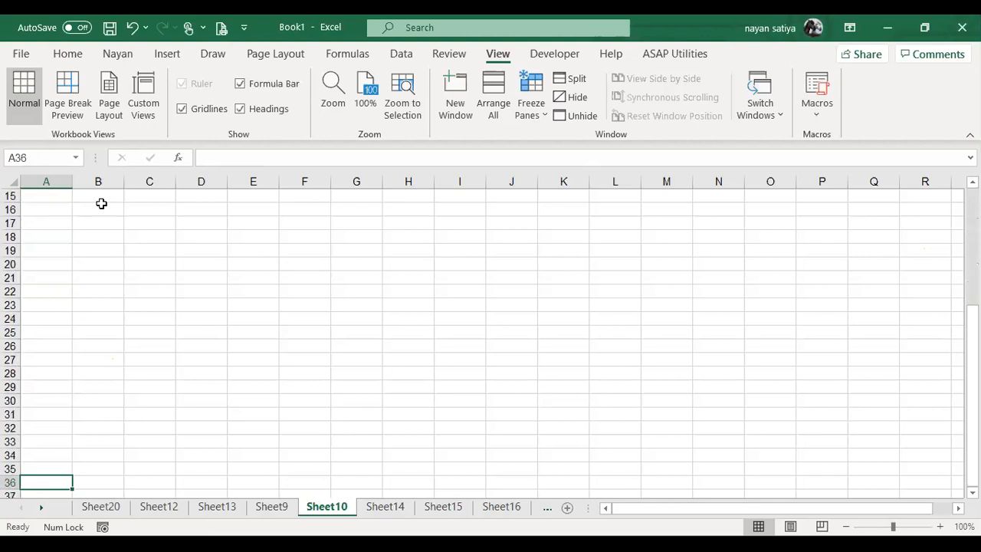
Fill the numbered Salesman series down column A from cells A2:A3, and return to cell A1.
{"action": "key", "text": "ctrl+Up"}
{"action": "key", "text": "Up"}
{"action": "key", "text": "shift+Down"}
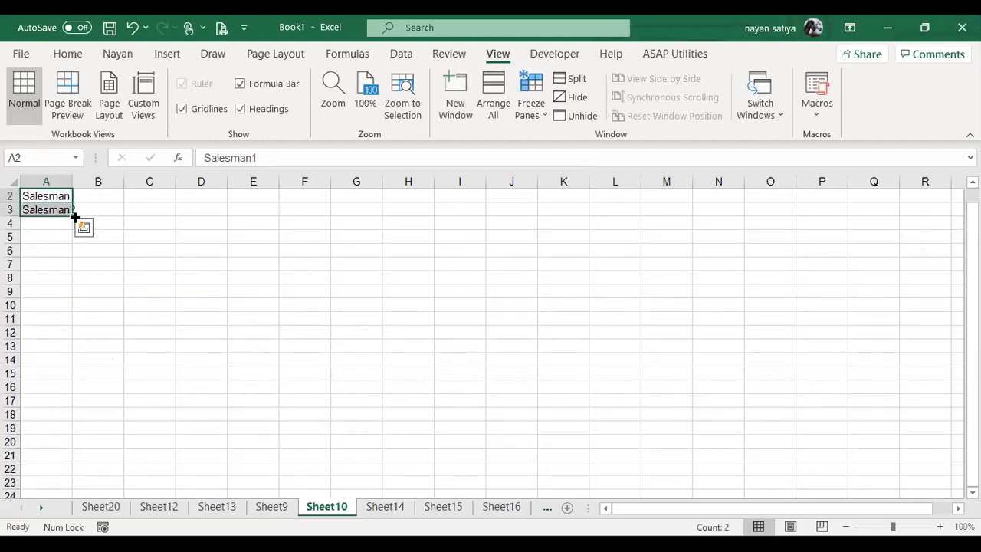
{"action": "left_click_drag", "start_coordinate": [73, 217], "coordinate": [87, 457]}
{"action": "key", "text": "ctrl+Home"}
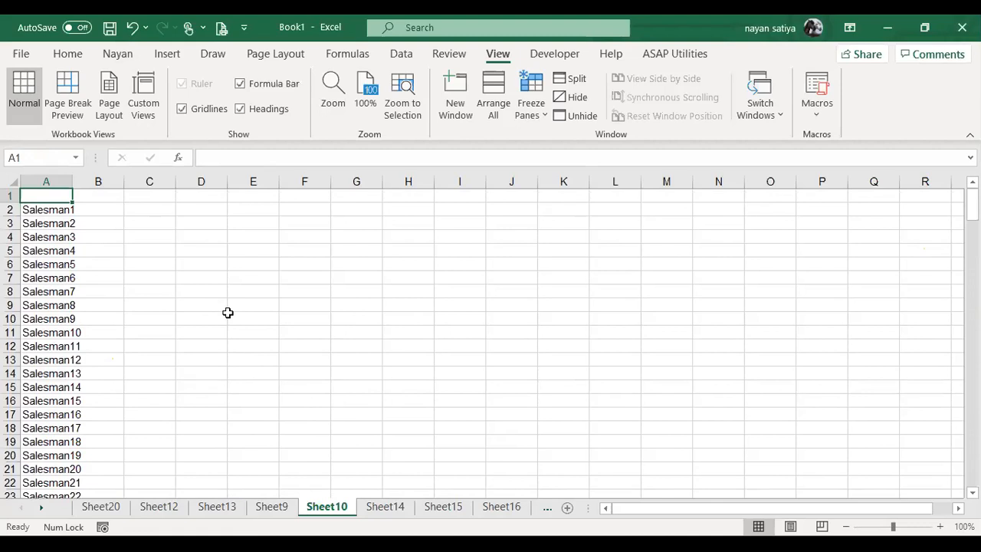
Enter the header Salesman in cell A1 and January 2019 in cell B1.
{"action": "type", "text": "Salesman"}
{"action": "key", "text": "Tab"}
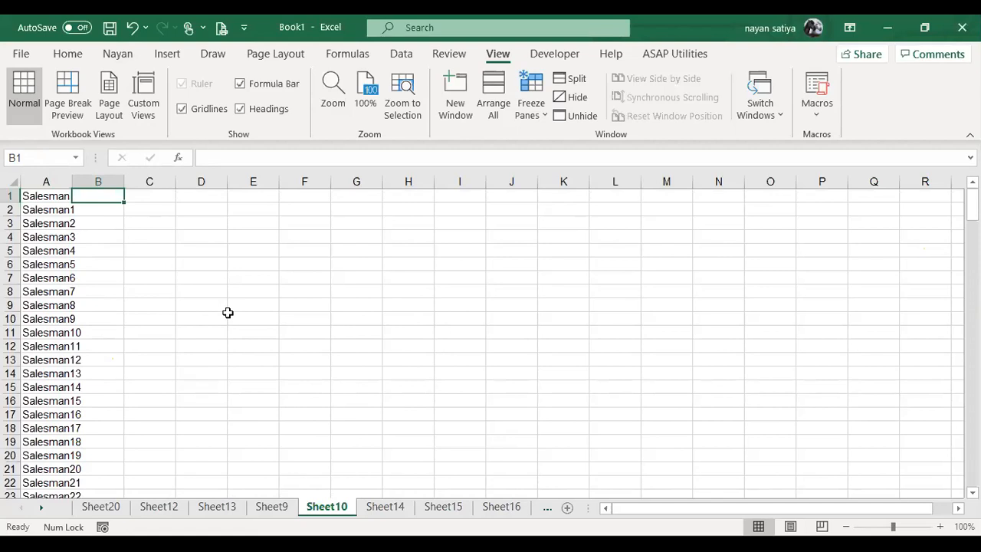
{"action": "type", "text": "Jan"}
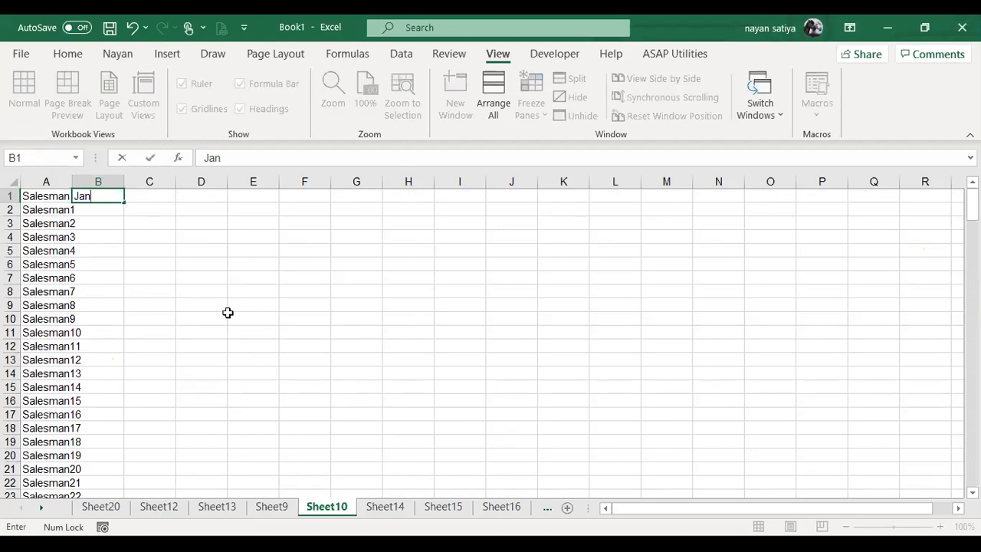
{"action": "type", "text": "uary 2"}
{"action": "type", "text": "01"}
{"action": "type", "text": "9"}
{"action": "key", "text": "Return"}
Confirm the January 2019 header in cell B1 and move to cell C1.
{"action": "key", "text": "Up"}
{"action": "key", "text": "Right"}
{"action": "key", "text": "Right"}
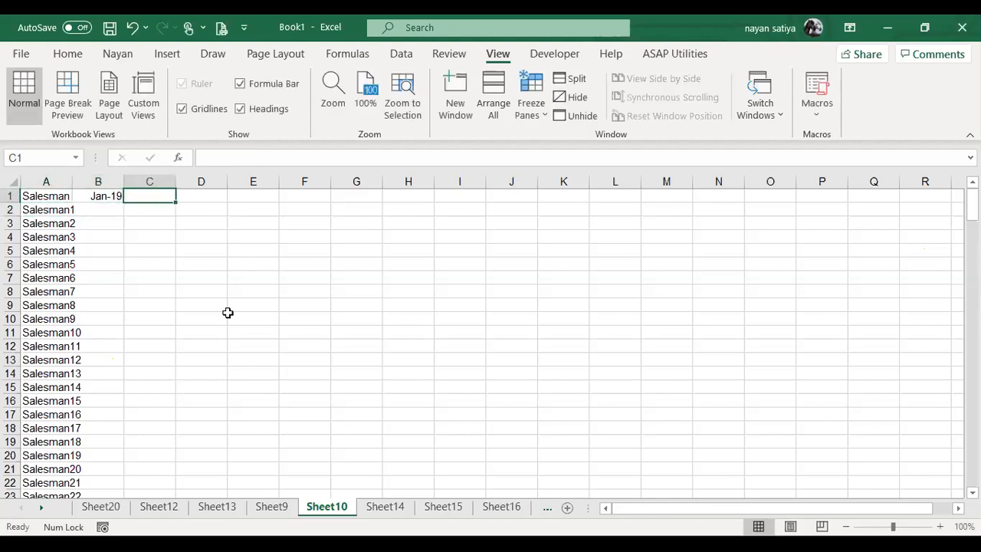
{"action": "type", "text": "Jan"}
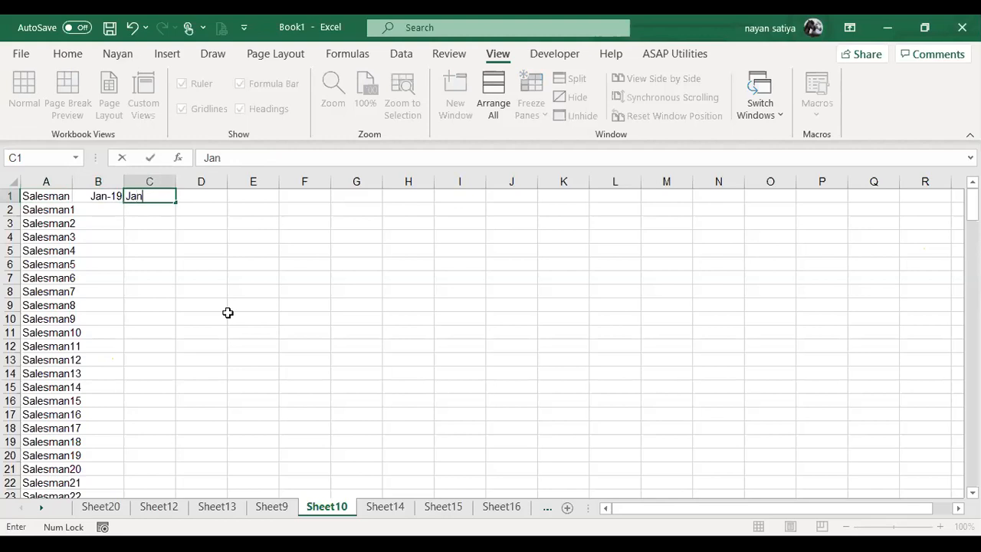
{"action": "type", "text": "uary 202"}
{"action": "key", "text": "BackSpace"}
{"action": "key", "text": "BackSpace"}
{"action": "key", "text": "BackSpace"}
{"action": "key", "text": "BackSpace"}
{"action": "key", "text": "BackSpace"}
{"action": "key", "text": "BackSpace"}
{"action": "key", "text": "BackSpace"}
{"action": "key", "text": "BackSpace"}
{"action": "key", "text": "BackSpace"}
{"action": "key", "text": "BackSpace"}
{"action": "key", "text": "BackSpace"}
Enter the header Febuary 2019 in cell C1, beside the January header.
{"action": "type", "text": "Febuary "}
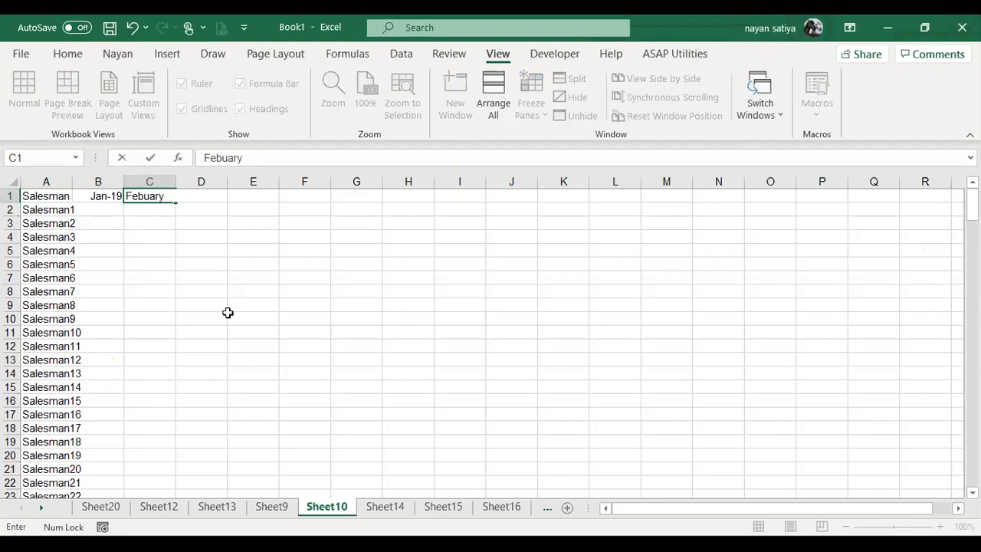
{"action": "type", "text": "2019"}
{"action": "key", "text": "Right"}
Correct the spelling of the header in cell C1 to February 2019.
{"action": "key", "text": "Left"}
{"action": "key", "text": "F2"}
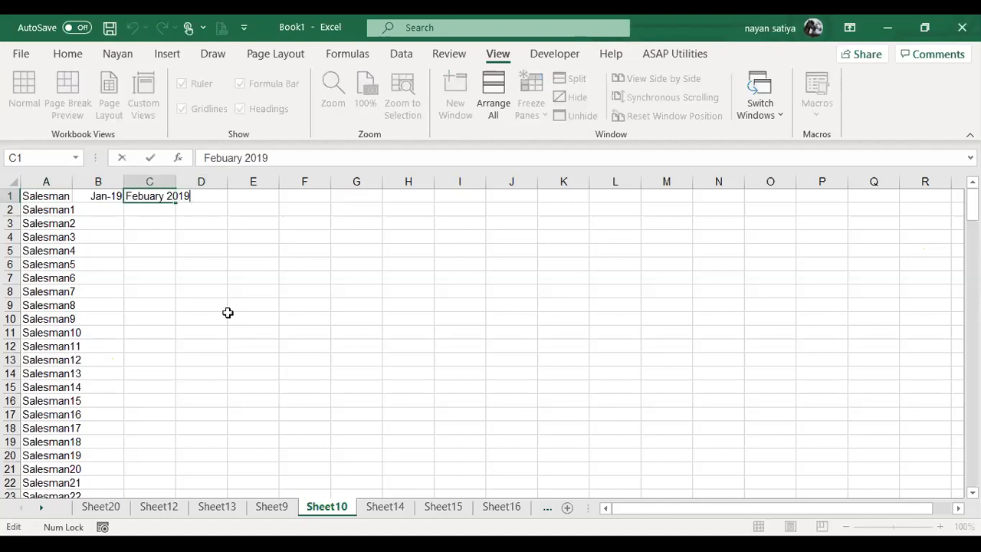
{"action": "left_click", "coordinate": [145, 198]}
{"action": "type", "text": "r"}
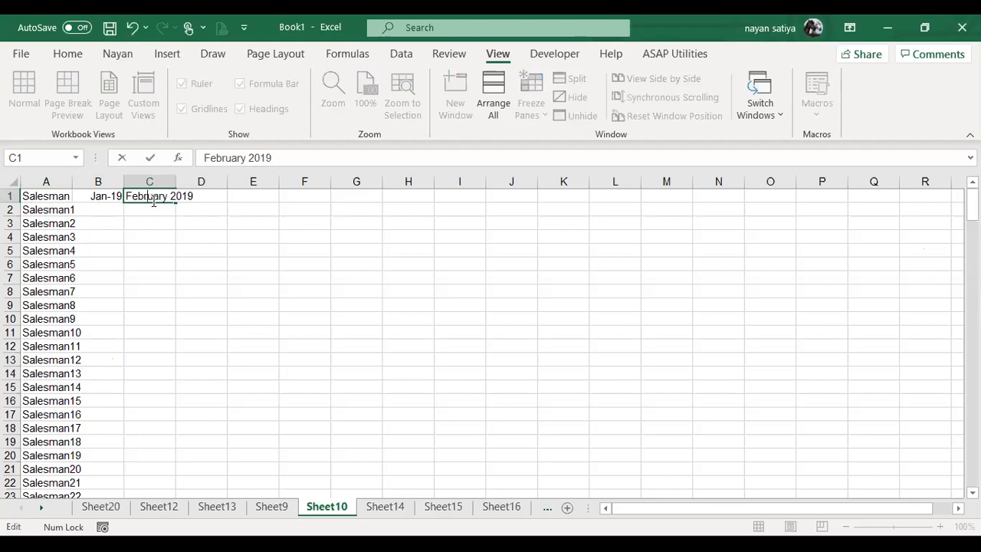
{"action": "key", "text": "Return"}
{"action": "key", "text": "Up"}
{"action": "key", "text": "Right"}
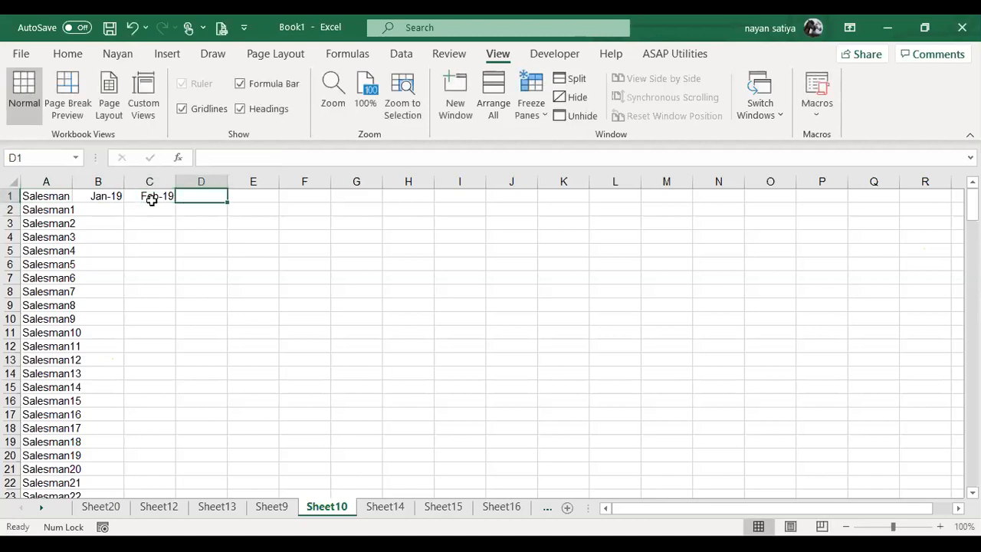
Fill the month series from B1:C1 across row 1 through Dec-20 in column Y, and return to cell A1.
{"action": "left_click", "coordinate": [151, 199]}
{"action": "left_click_drag", "start_coordinate": [98, 198], "coordinate": [801, 232]}
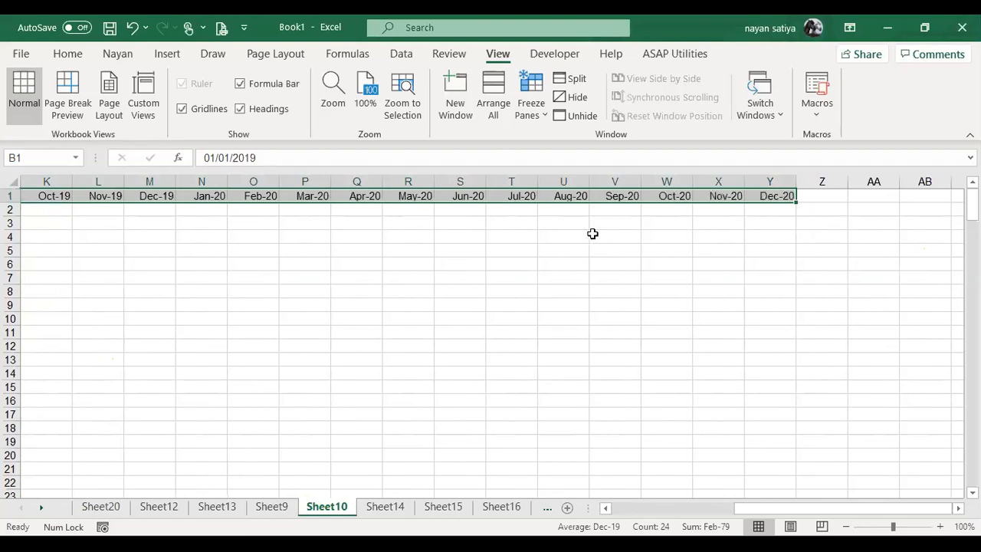
{"action": "left_click", "coordinate": [416, 194]}
{"action": "key", "text": "ctrl+Home"}
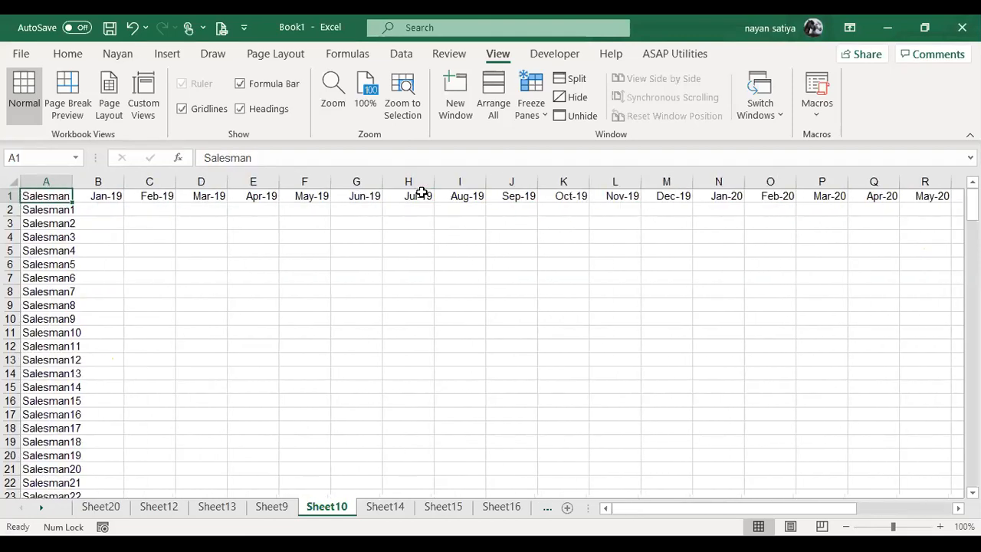
Enter =RANDBETWEEN(100,1000) in cell B2 for Salesman1's January figure and copy the cell.
{"action": "key", "text": "Right"}
{"action": "key", "text": "Left"}
{"action": "key", "text": "Down"}
{"action": "key", "text": "Right"}
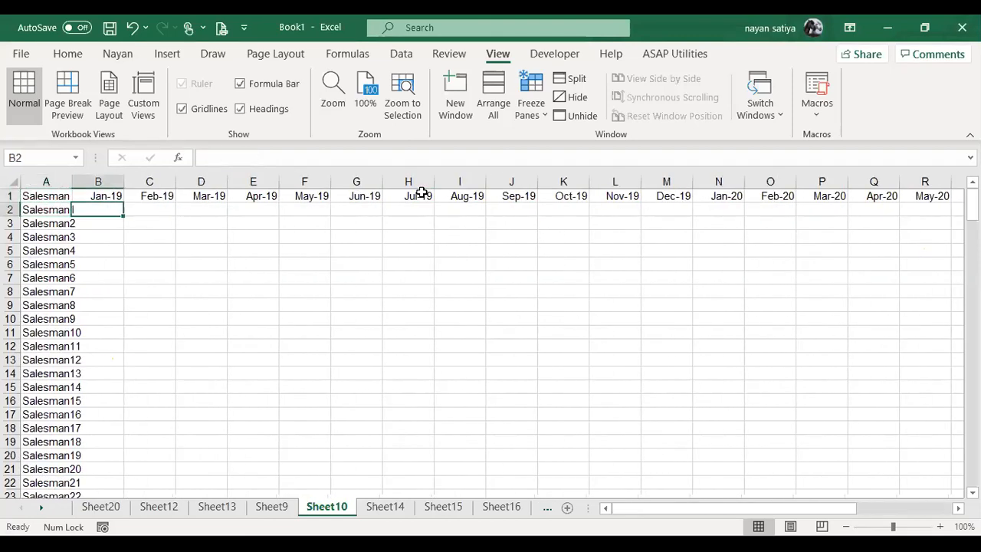
{"action": "key", "text": "Left"}
{"action": "key", "text": "Right"}
{"action": "type", "text": "="}
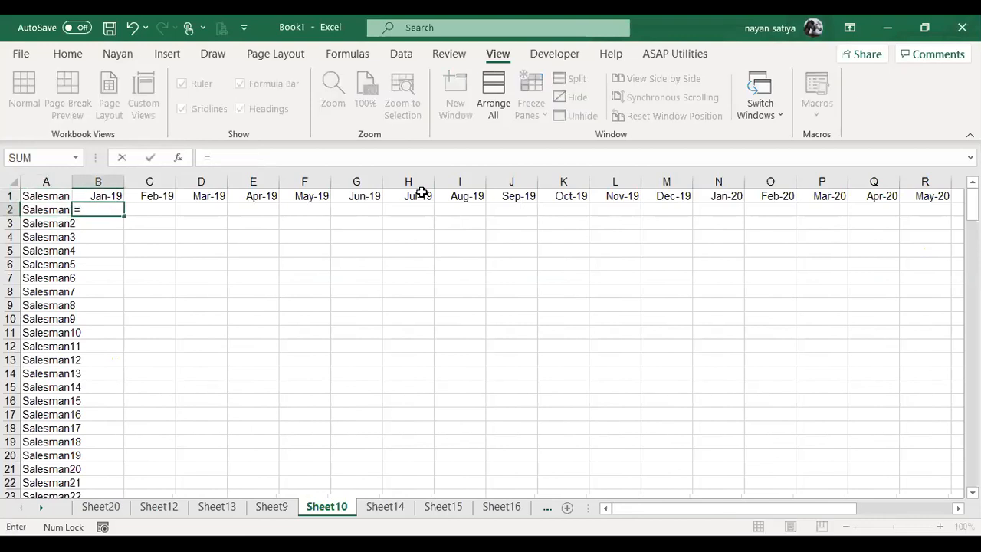
{"action": "type", "text": "ran"}
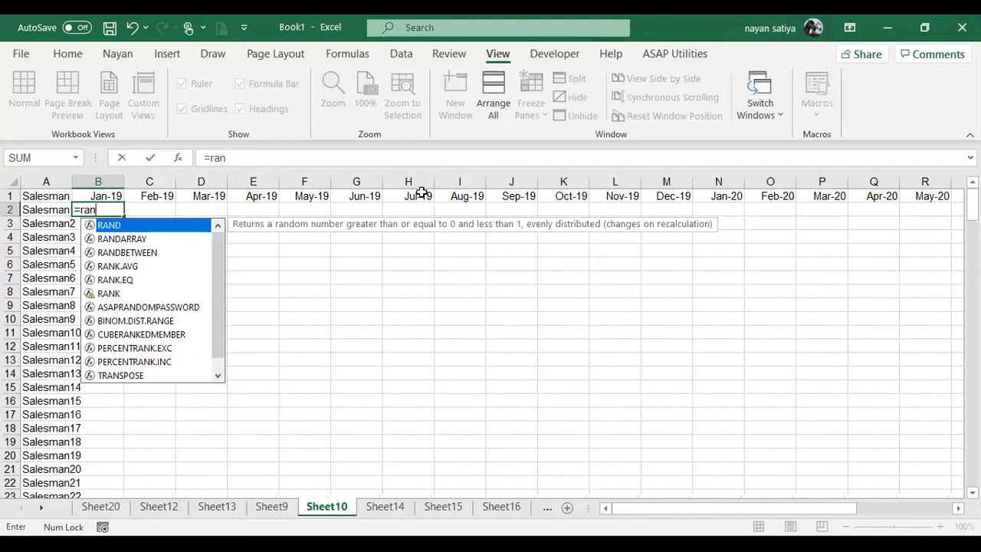
{"action": "key", "text": "Down"}
{"action": "key", "text": "Down"}
{"action": "key", "text": "Tab"}
{"action": "type", "text": "100"}
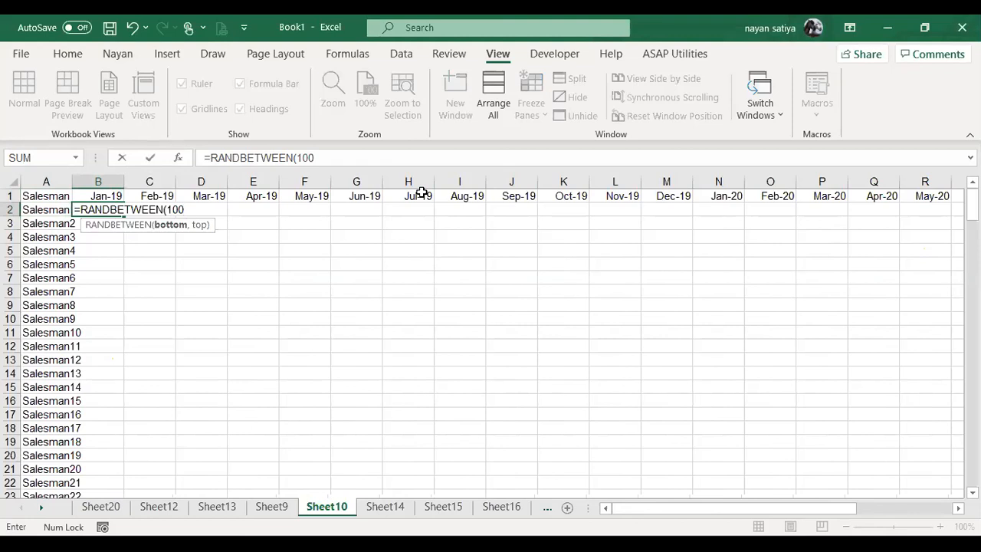
{"action": "type", "text": ",1000"}
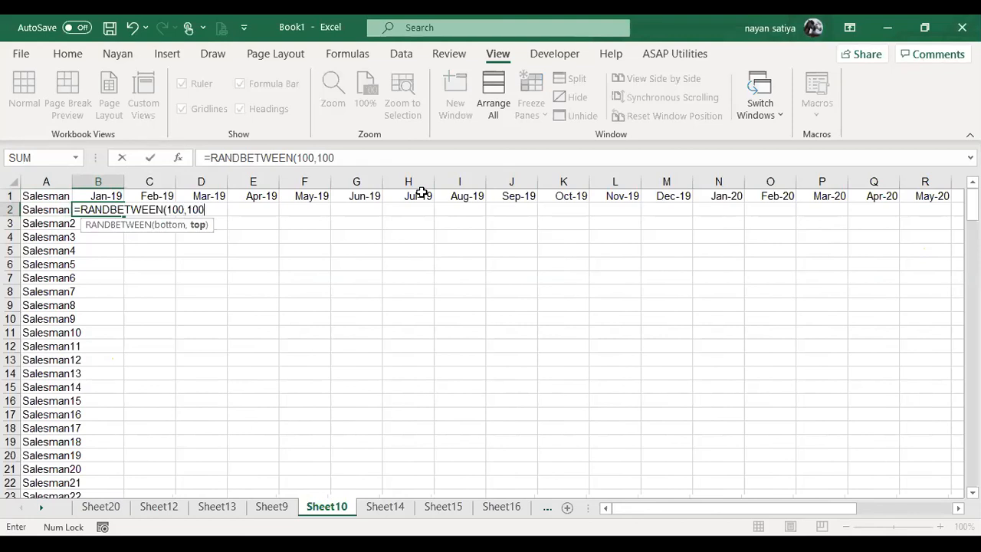
{"action": "key", "text": "Return"}
{"action": "key", "text": "Up"}
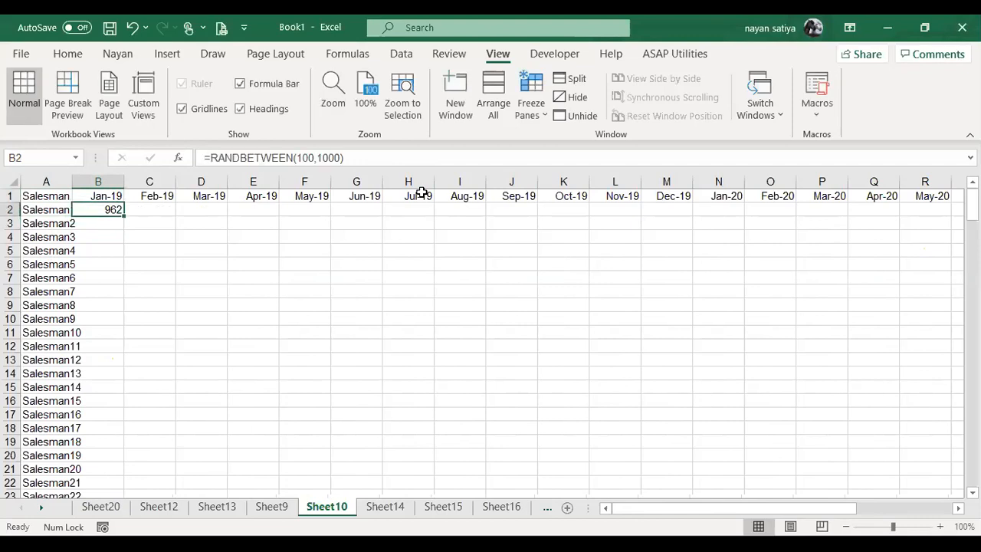
{"action": "key", "text": "ctrl+c"}
{"action": "key", "text": "Left"}
{"action": "key", "text": "ctrl+Down"}
{"action": "key", "text": "Right"}
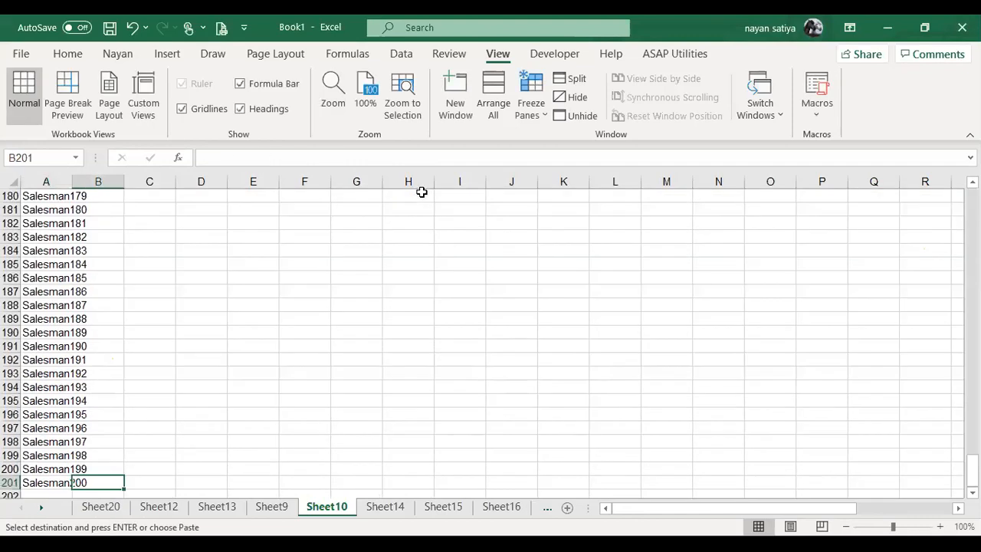
{"action": "key", "text": "ctrl+shift+Up"}
{"action": "key", "text": "ctrl+Up"}
{"action": "key", "text": "ctrl+Up"}
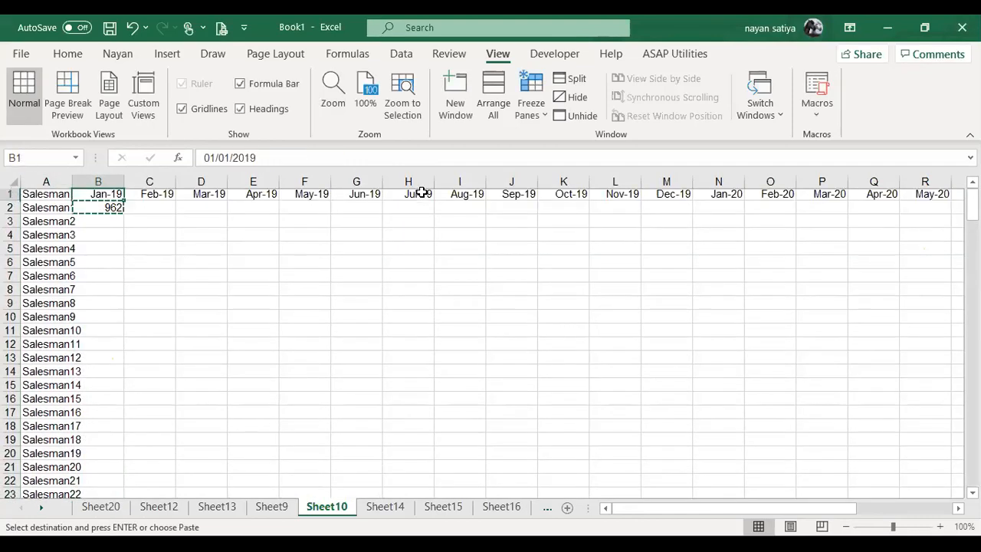
{"action": "key", "text": "Down"}
{"action": "key", "text": "ctrl+Home"}
{"action": "key", "text": "Down"}
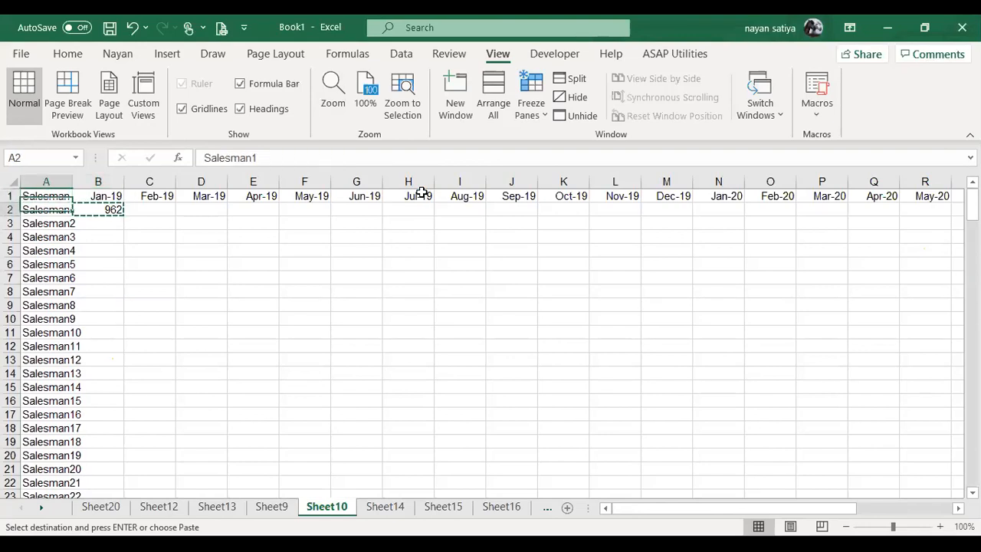
Paste the copied random-number formula into all salesman rows and month columns, from B2 to Y201.
{"action": "key", "text": "ctrl+Down"}
{"action": "key", "text": "Right"}
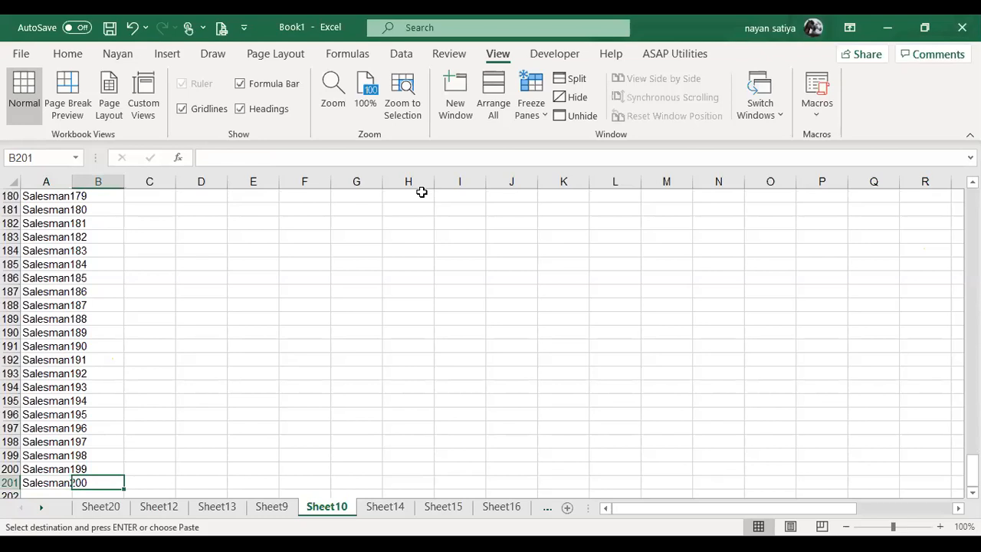
{"action": "key", "text": "ctrl+shift+Right"}
{"action": "key", "text": "ctrl+shift+Up"}
{"action": "key", "text": "ctrl+v"}
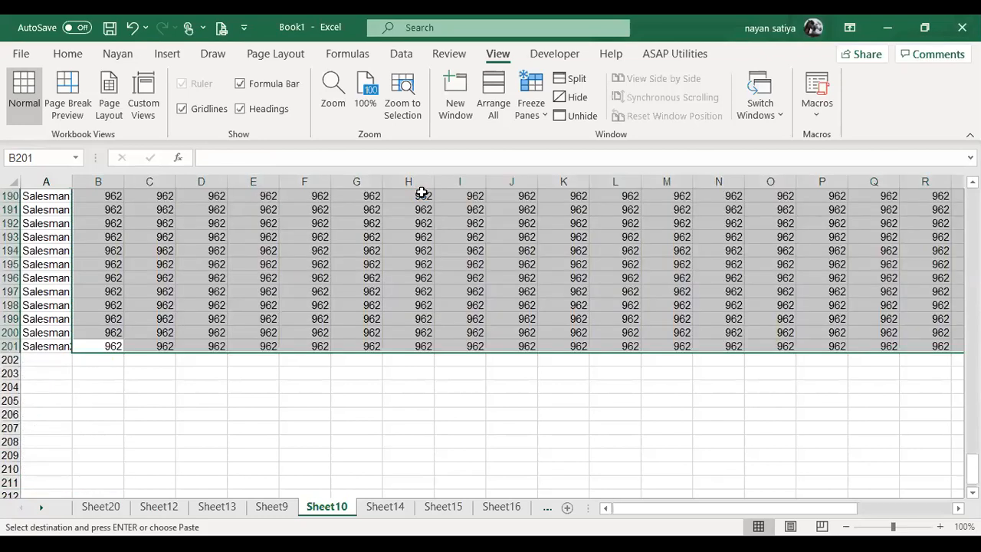
Replace the random-number formulas in B2:Y201 with their static values and return to the top of column B.
{"action": "key", "text": "ctrl+c"}
{"action": "key", "text": "alt+h"}
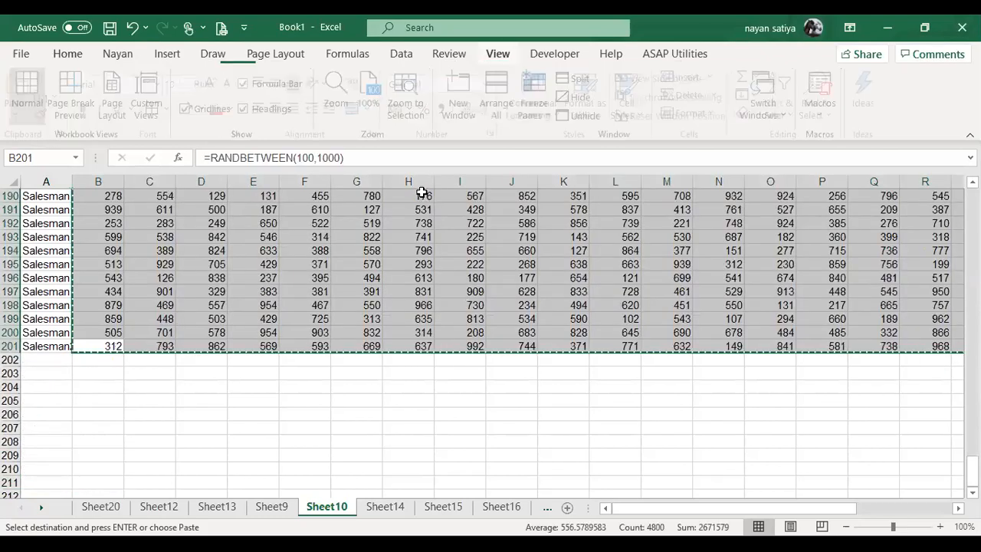
{"action": "key", "text": "Escape"}
{"action": "key", "text": "ctrl+Up"}
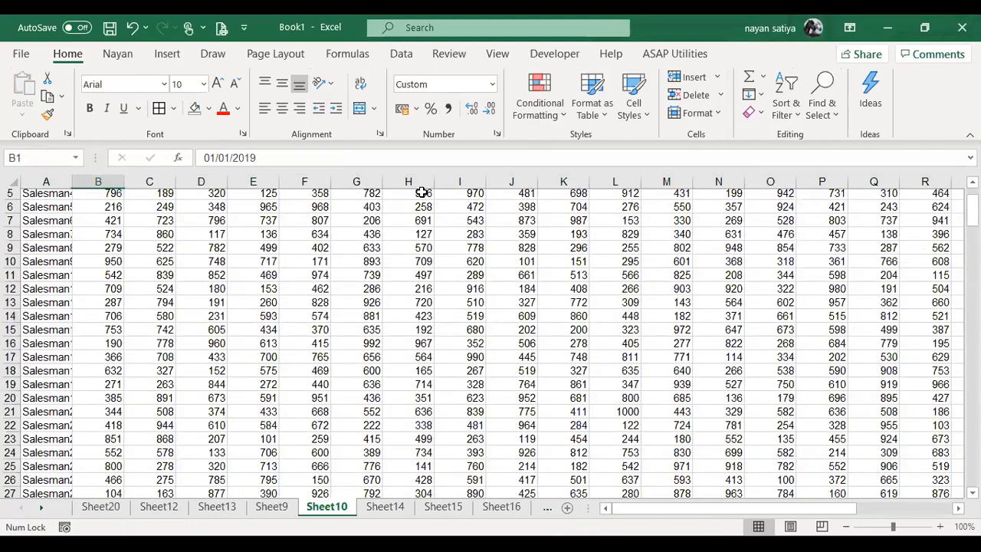
Auto-fit column A to the width of the salesman names and select cell A2.
{"action": "key", "text": "Down"}
{"action": "key", "text": "Right"}
{"action": "key", "text": "Right"}
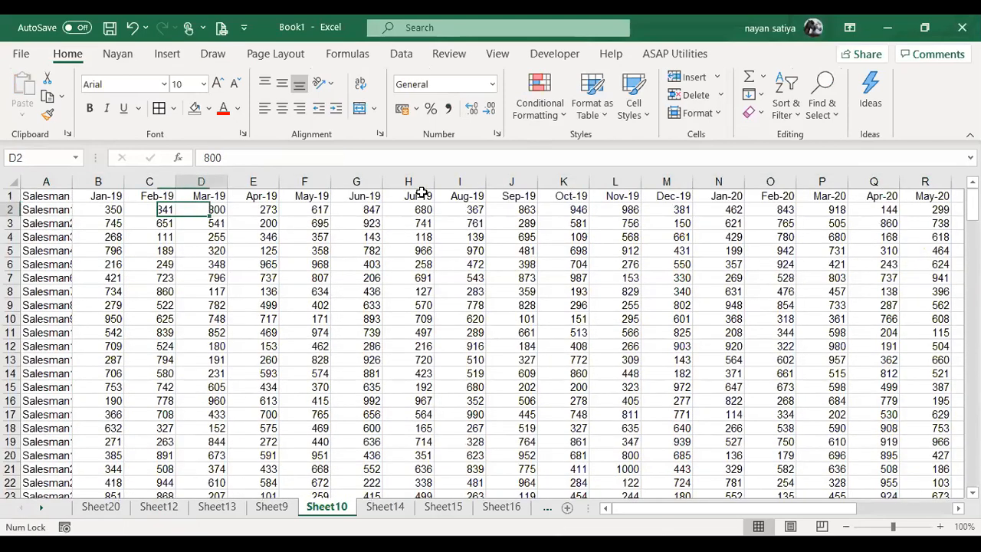
{"action": "key", "text": "Right"}
{"action": "key", "text": "Right"}
{"action": "key", "text": "Right"}
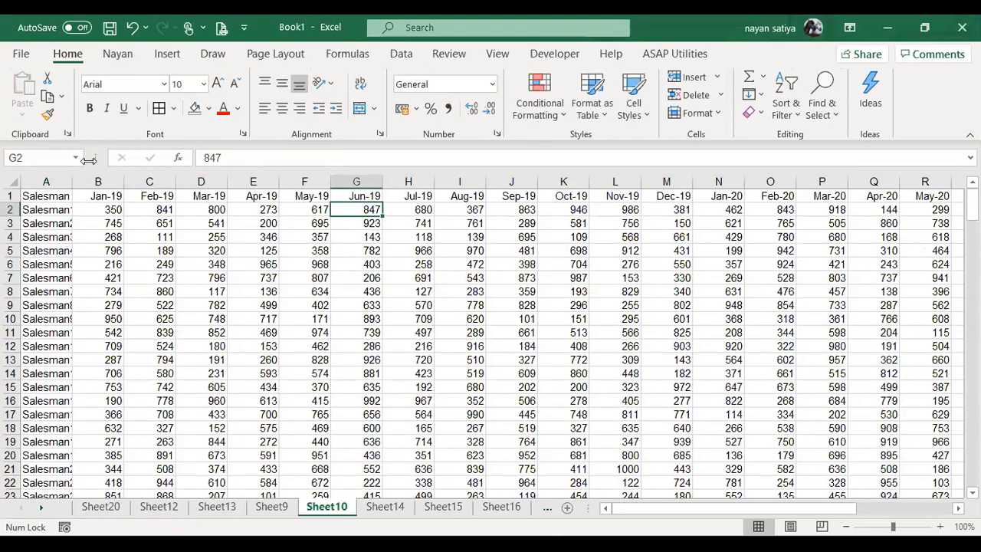
{"action": "double_click", "coordinate": [72, 179]}
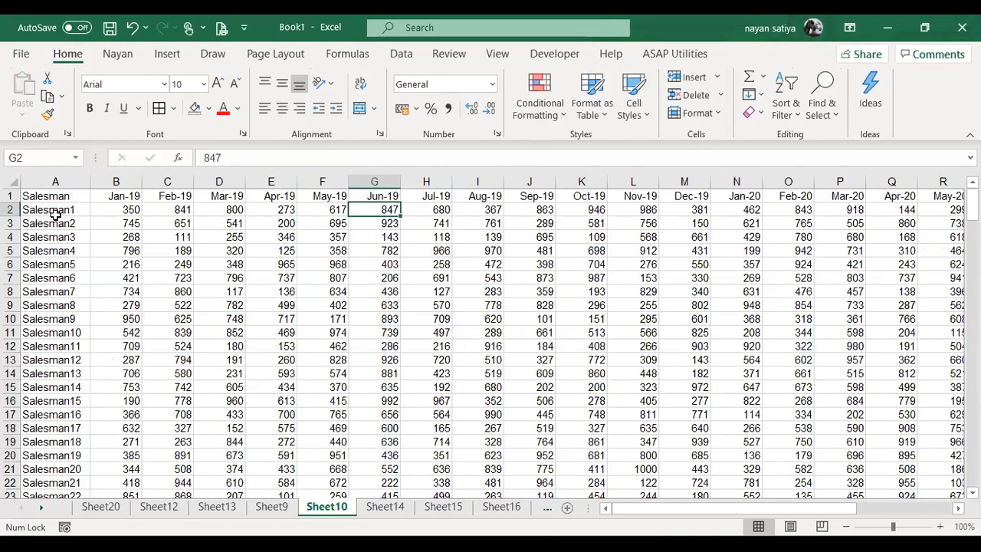
{"action": "left_click", "coordinate": [55, 211]}
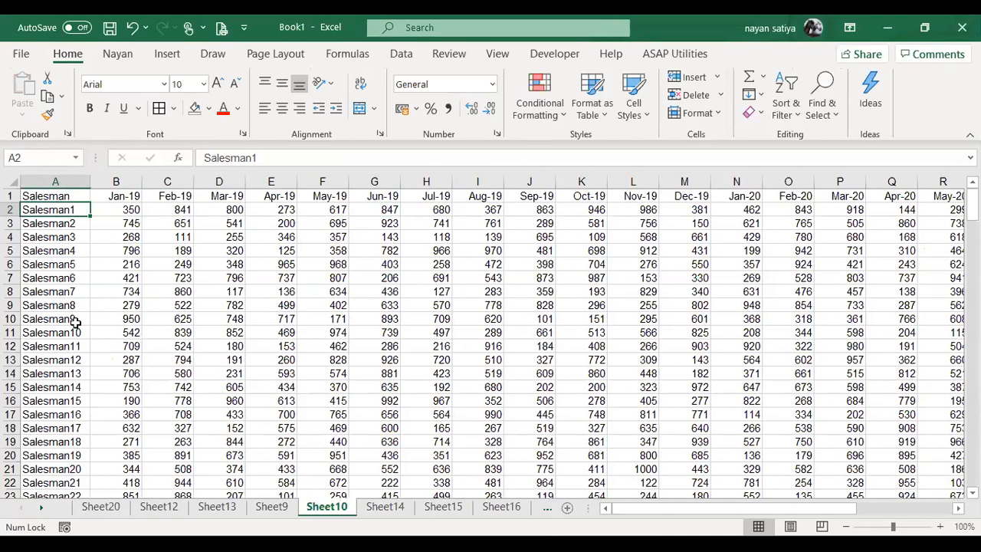
Look through the salesman rows and along the month headers in row 1, returning to the start of the row.
{"action": "scroll", "coordinate": [74, 322], "scroll_direction": "down", "scroll_amount": 20}
{"action": "scroll", "coordinate": [74, 322], "scroll_direction": "up", "scroll_amount": 18}
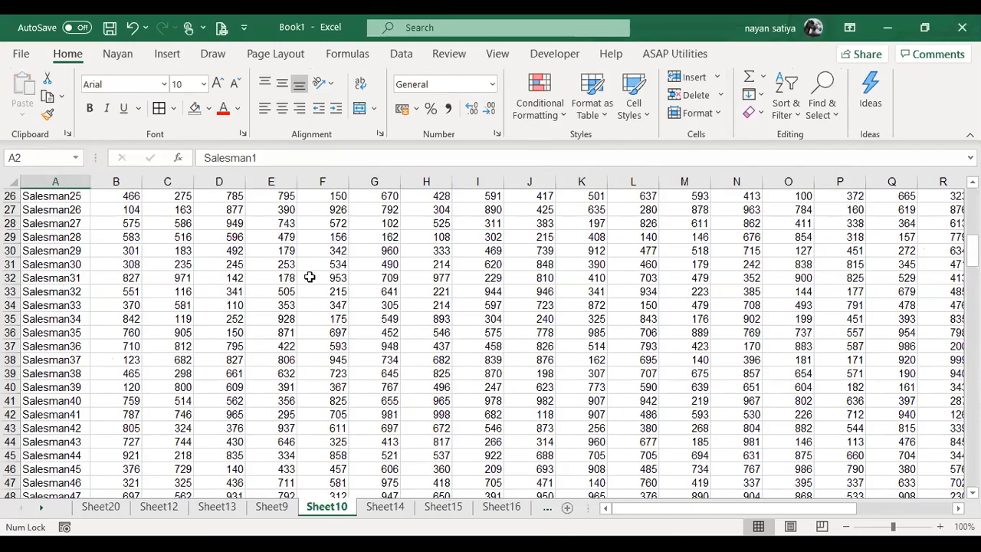
{"action": "scroll", "coordinate": [309, 278], "scroll_direction": "up", "scroll_amount": 8}
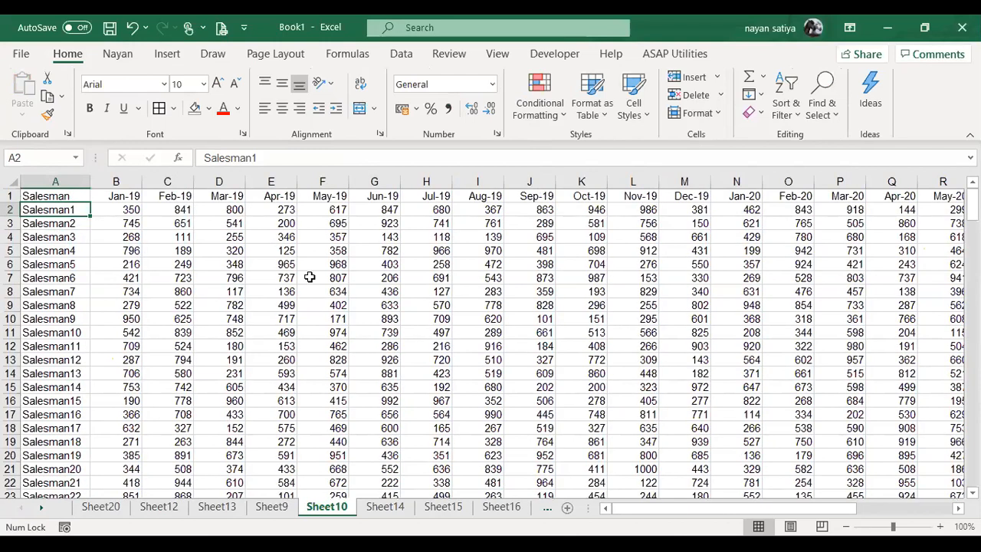
{"action": "key", "text": "Up"}
{"action": "key", "text": "Right"}
{"action": "key", "text": "Right"}
{"action": "key", "text": "Right"}
{"action": "key", "text": "Right"}
{"action": "key", "text": "Right"}
{"action": "key", "text": "Right"}
{"action": "key", "text": "Right"}
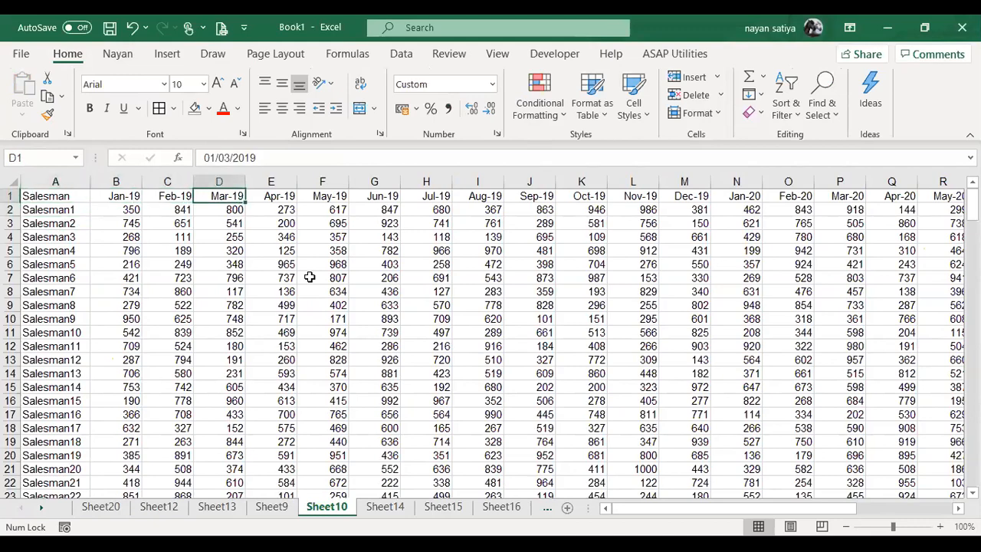
{"action": "key", "text": "Right"}
{"action": "key", "text": "Right"}
{"action": "key", "text": "Right"}
{"action": "key", "text": "Right"}
{"action": "key", "text": "Right"}
{"action": "key", "text": "Right"}
{"action": "key", "text": "Right"}
{"action": "key", "text": "Right"}
{"action": "key", "text": "Right"}
{"action": "key", "text": "Right"}
{"action": "key", "text": "Right"}
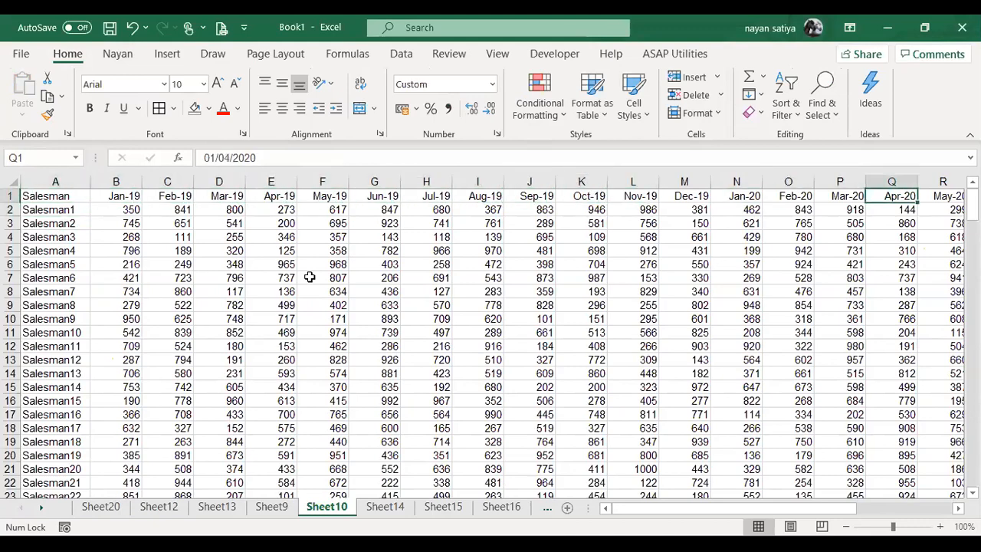
{"action": "key", "text": "Right"}
{"action": "key", "text": "Right"}
{"action": "key", "text": "Left"}
{"action": "key", "text": "Left"}
{"action": "key", "text": "Left"}
{"action": "key", "text": "Left"}
{"action": "key", "text": "Left"}
{"action": "key", "text": "Left"}
{"action": "key", "text": "Left"}
{"action": "key", "text": "Left"}
{"action": "key", "text": "Left"}
{"action": "key", "text": "Left"}
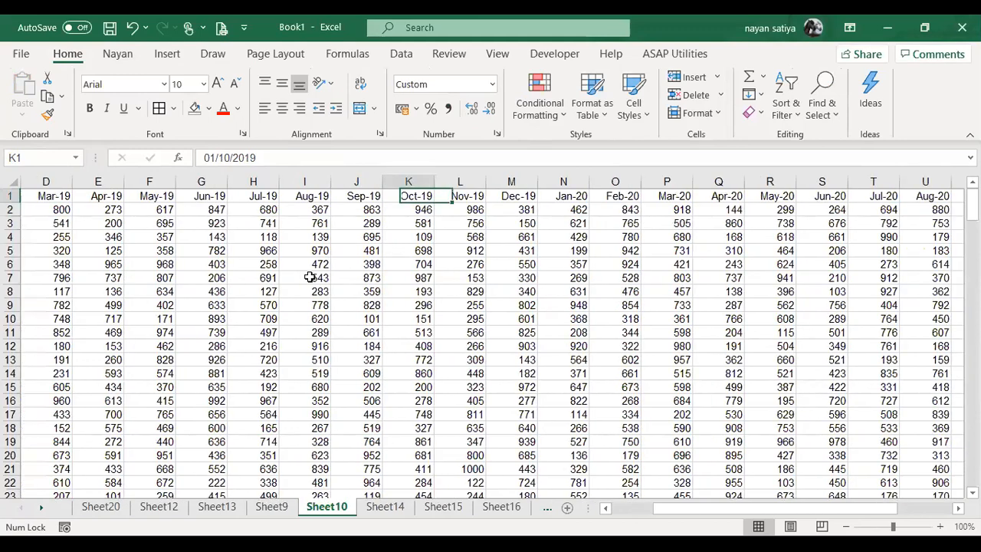
{"action": "key", "text": "Home"}
Examine Salesman1's monthly figures across row 2 and the Nov-20 column down to its end, and return to cell A1.
{"action": "key", "text": "Down"}
{"action": "key", "text": "Right"}
{"action": "key", "text": "Right"}
{"action": "key", "text": "Right"}
{"action": "key", "text": "Right"}
{"action": "key", "text": "Right"}
{"action": "key", "text": "Right"}
{"action": "key", "text": "Right"}
{"action": "key", "text": "Right"}
{"action": "key", "text": "Right"}
{"action": "key", "text": "Right"}
{"action": "key", "text": "Right"}
{"action": "key", "text": "Right"}
{"action": "key", "text": "Right"}
{"action": "key", "text": "Right"}
{"action": "key", "text": "Right"}
{"action": "key", "text": "Right"}
{"action": "key", "text": "Right"}
{"action": "key", "text": "Right"}
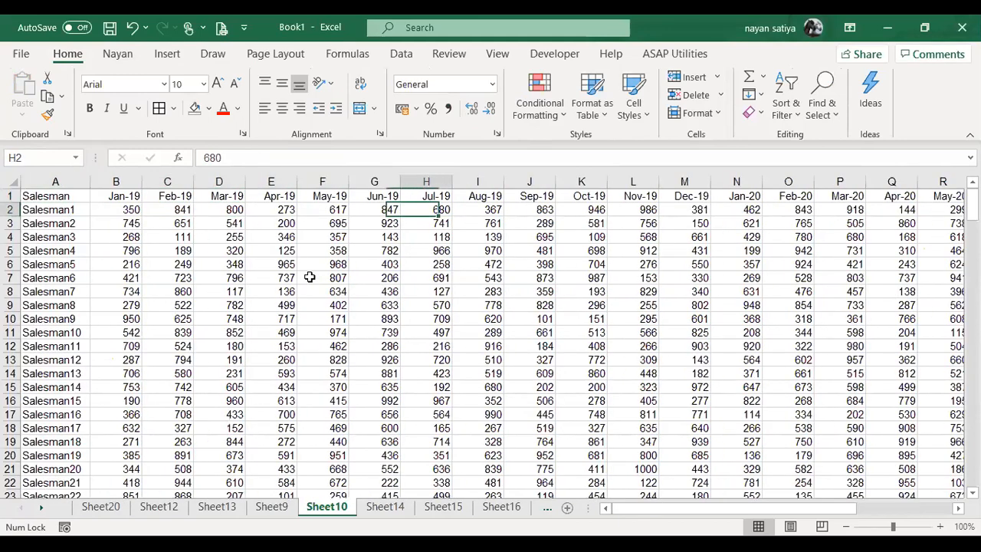
{"action": "key", "text": "Right"}
{"action": "key", "text": "Right"}
{"action": "key", "text": "Right"}
{"action": "key", "text": "Right"}
{"action": "key", "text": "Right"}
{"action": "key", "text": "Down"}
{"action": "key", "text": "Down"}
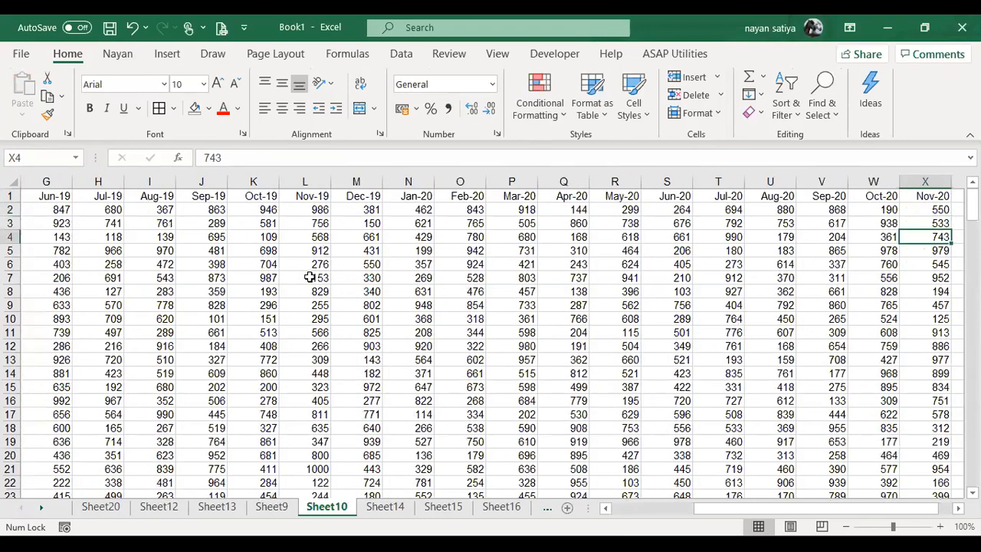
{"action": "key", "text": "ctrl+Down"}
{"action": "key", "text": "ctrl+Up"}
{"action": "key", "text": "Home"}
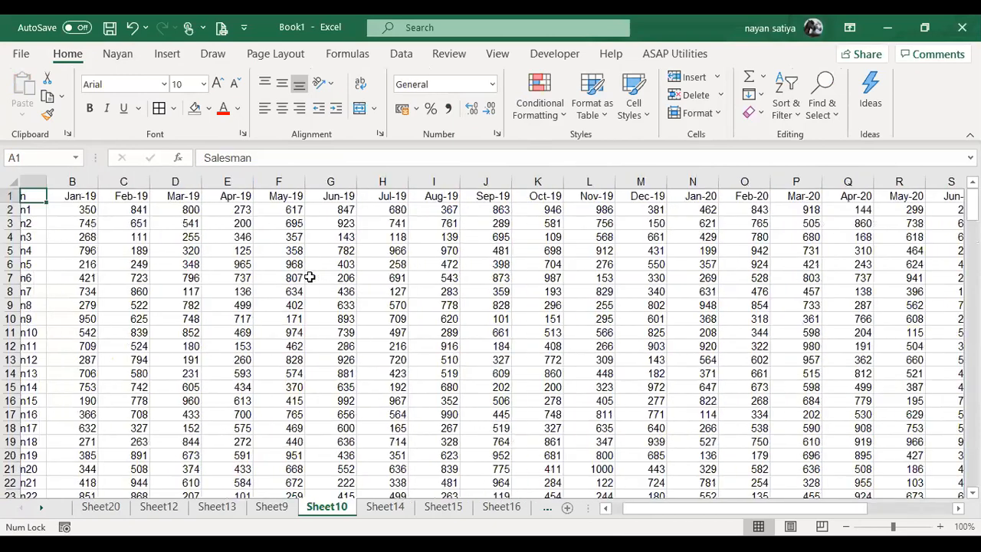
Select cell Z1, the first empty header cell after Dec-20.
{"action": "key", "text": "Right"}
{"action": "key", "text": "Right"}
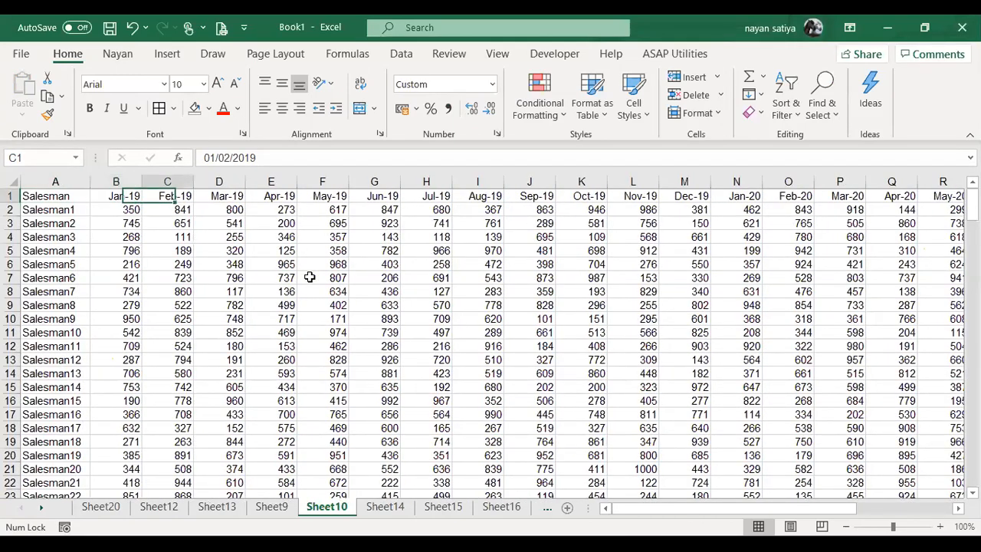
{"action": "key", "text": "ctrl+Right"}
{"action": "key", "text": "Right"}
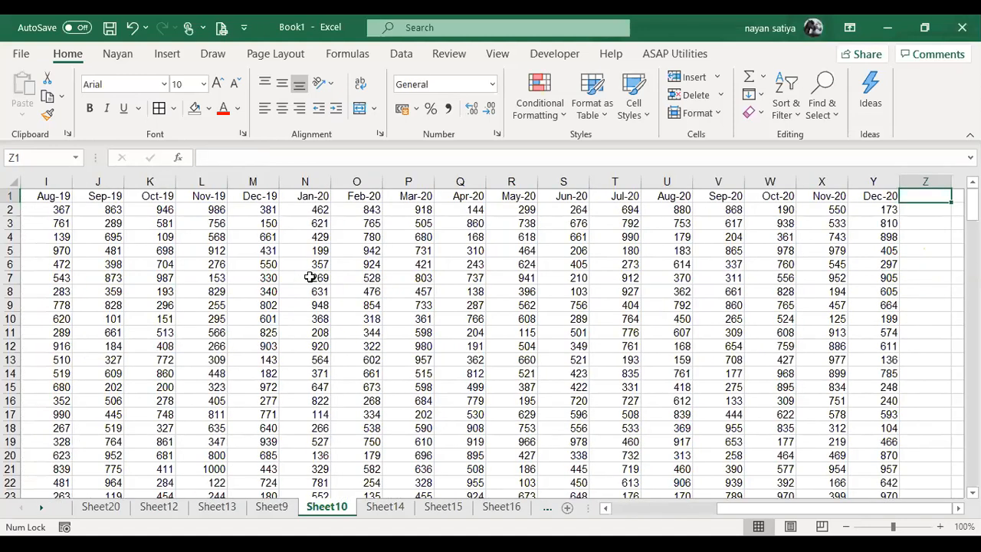
Check the end of the Dec-20 column, return to cell A1 and freeze the top row of month headers.
{"action": "key", "text": "Left"}
{"action": "key", "text": "ctrl+Down"}
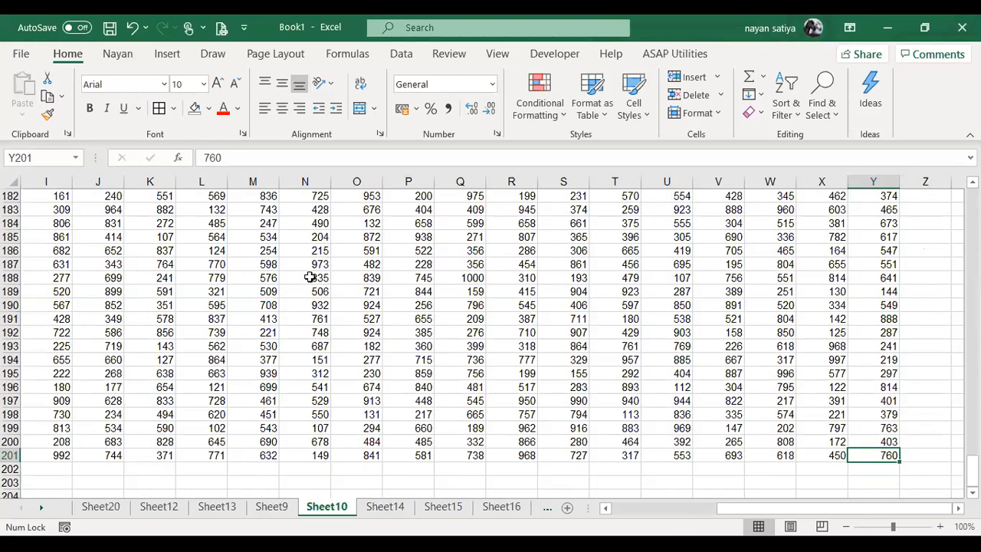
{"action": "key", "text": "ctrl+Home"}
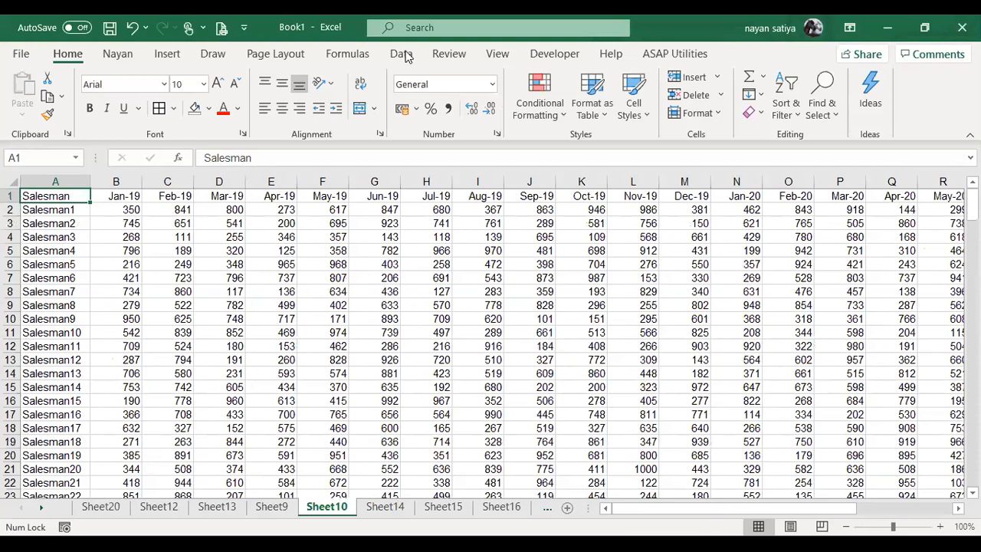
{"action": "left_click", "coordinate": [502, 56]}
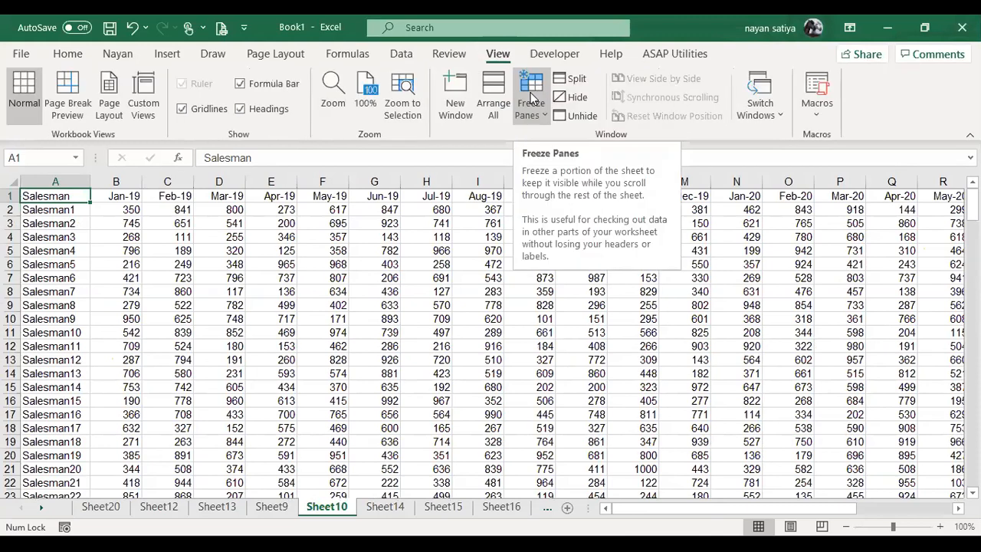
{"action": "left_click", "coordinate": [533, 98]}
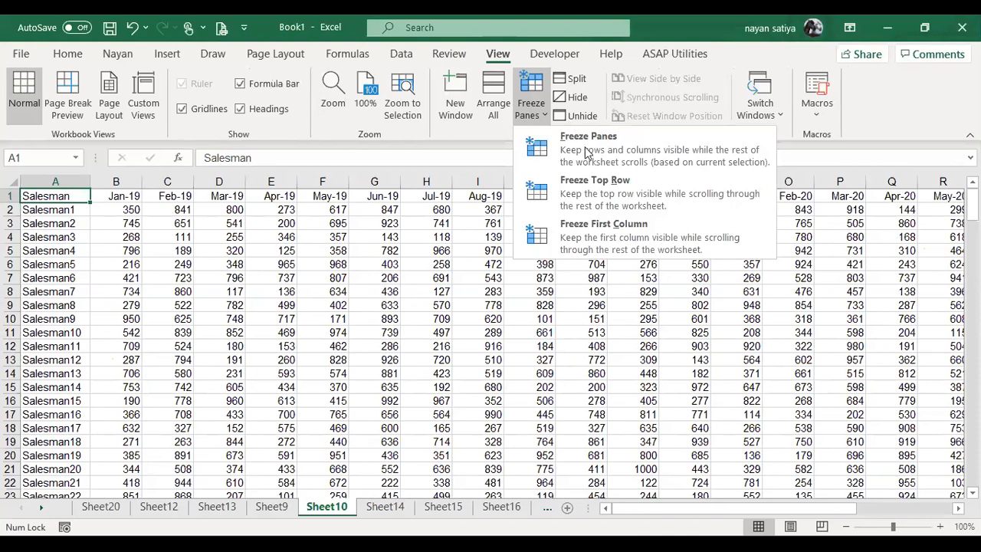
{"action": "left_click", "coordinate": [607, 197]}
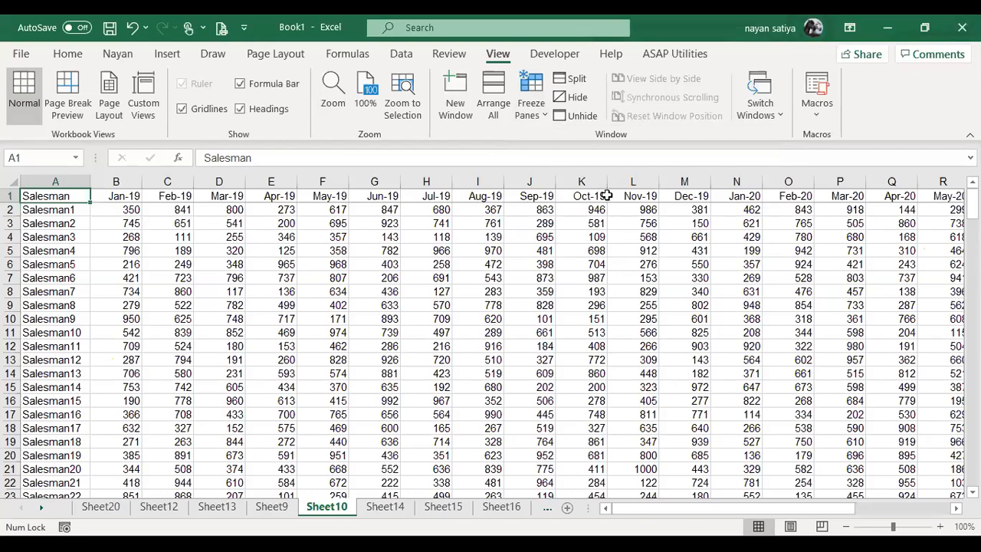
Examine the salesman rows down to Salesman200 with the header row frozen, and return to cell A1.
{"action": "key", "text": "Down"}
{"action": "key", "text": "Down"}
{"action": "key", "text": "Down"}
{"action": "key", "text": "Down"}
{"action": "key", "text": "Down"}
{"action": "key", "text": "Down"}
{"action": "key", "text": "Down"}
{"action": "key", "text": "Down"}
{"action": "key", "text": "Down"}
{"action": "key", "text": "Down"}
{"action": "key", "text": "Down"}
{"action": "key", "text": "Down"}
{"action": "key", "text": "Down"}
{"action": "key", "text": "Down"}
{"action": "key", "text": "Down"}
{"action": "key", "text": "Down"}
{"action": "key", "text": "Down"}
{"action": "key", "text": "Down"}
{"action": "key", "text": "Down"}
{"action": "key", "text": "Down"}
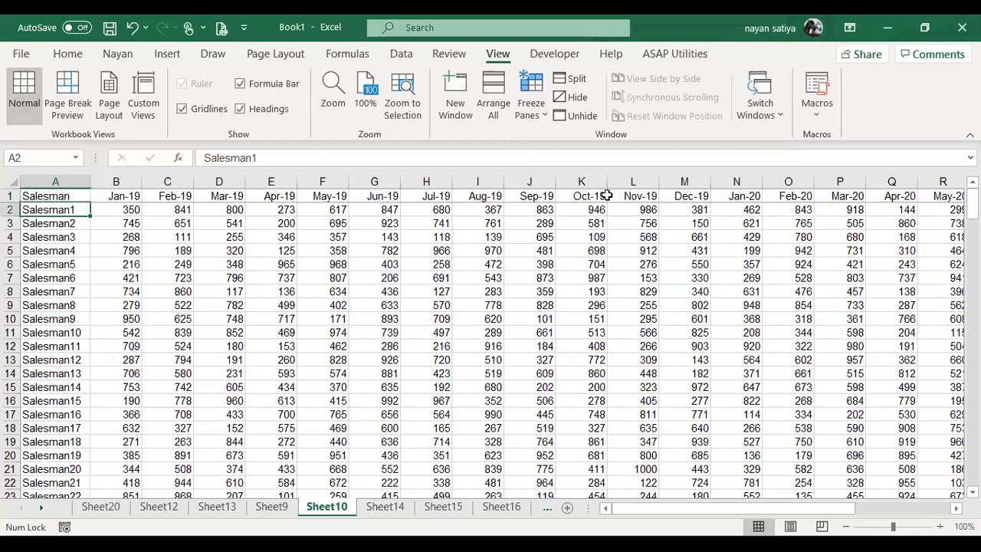
{"action": "key", "text": "Down"}
{"action": "key", "text": "Down"}
{"action": "key", "text": "Down"}
{"action": "key", "text": "Down"}
{"action": "key", "text": "Down"}
{"action": "key", "text": "Down"}
{"action": "key", "text": "Down"}
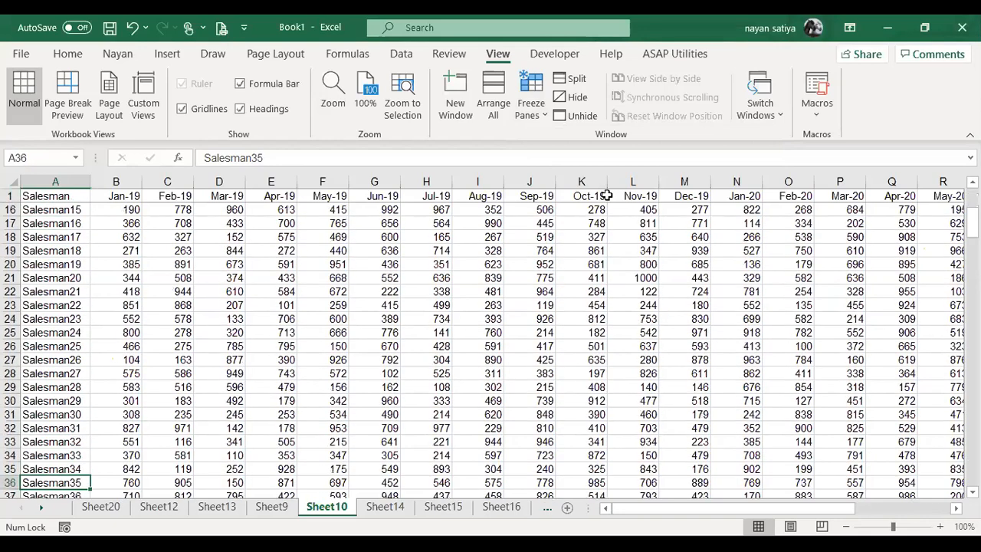
{"action": "key", "text": "Down"}
{"action": "key", "text": "Down"}
{"action": "key", "text": "Down"}
{"action": "key", "text": "Down"}
{"action": "key", "text": "Down"}
{"action": "key", "text": "Down"}
{"action": "key", "text": "Down"}
{"action": "key", "text": "Down"}
{"action": "key", "text": "Down"}
{"action": "key", "text": "Down"}
{"action": "key", "text": "Down"}
{"action": "key", "text": "Down"}
{"action": "key", "text": "Down"}
{"action": "key", "text": "Down"}
{"action": "key", "text": "Down"}
{"action": "key", "text": "Down"}
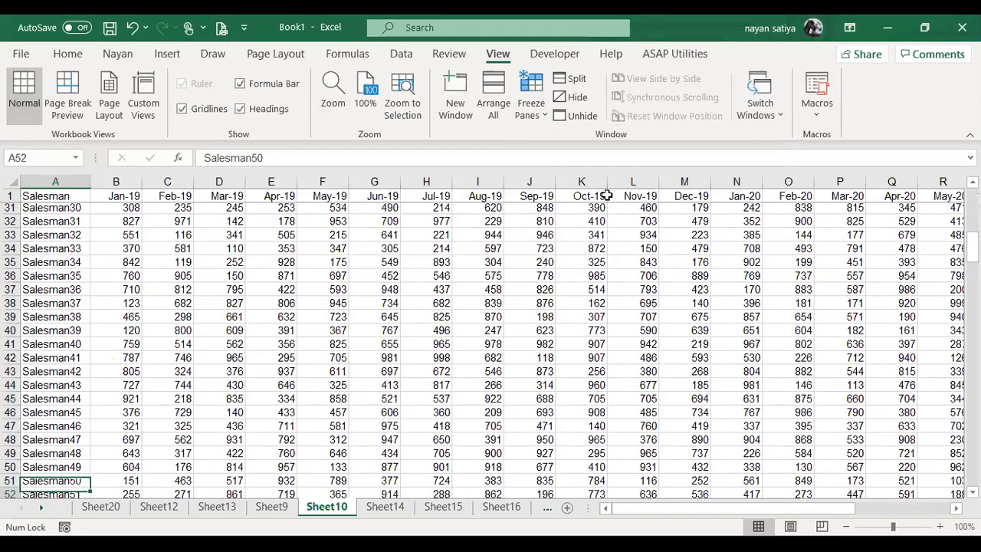
{"action": "key", "text": "Down"}
{"action": "key", "text": "Down"}
{"action": "key", "text": "Down"}
{"action": "key", "text": "Down"}
{"action": "key", "text": "Down"}
{"action": "key", "text": "Down"}
{"action": "key", "text": "Down"}
{"action": "key", "text": "Down"}
{"action": "key", "text": "Down"}
{"action": "key", "text": "Down"}
{"action": "key", "text": "Down"}
{"action": "key", "text": "Down"}
{"action": "key", "text": "Down"}
{"action": "key", "text": "Down"}
{"action": "key", "text": "Down"}
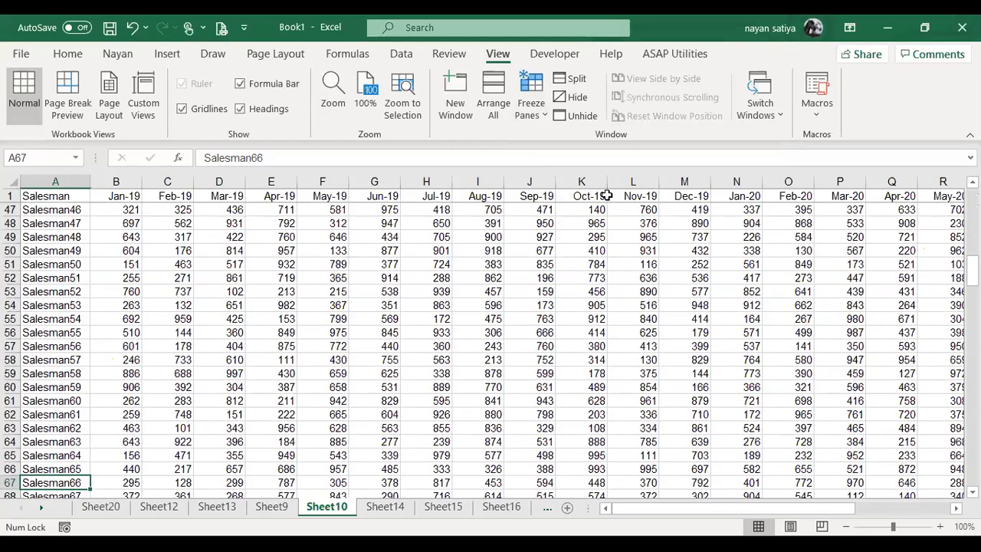
{"action": "key", "text": "ctrl+Home"}
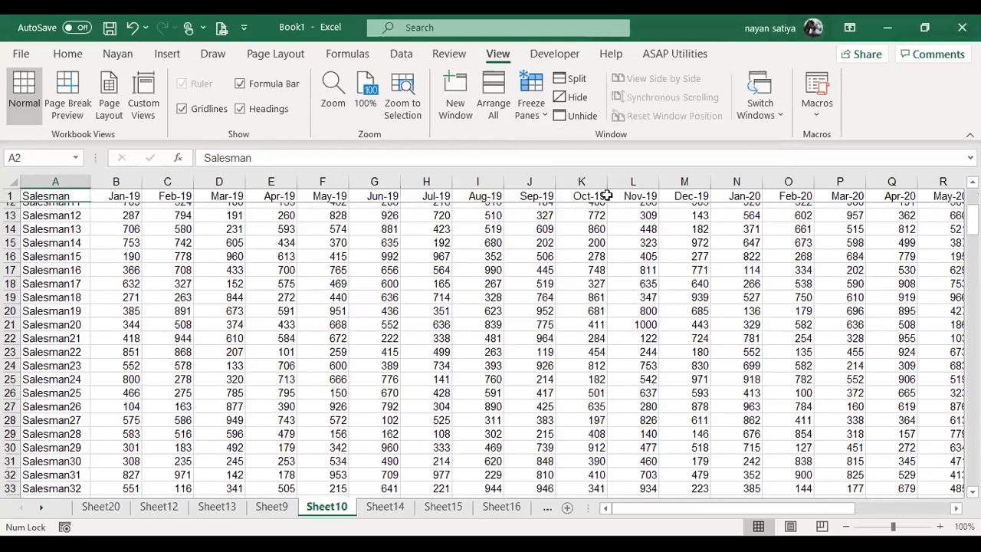
{"action": "key", "text": "ctrl+Down"}
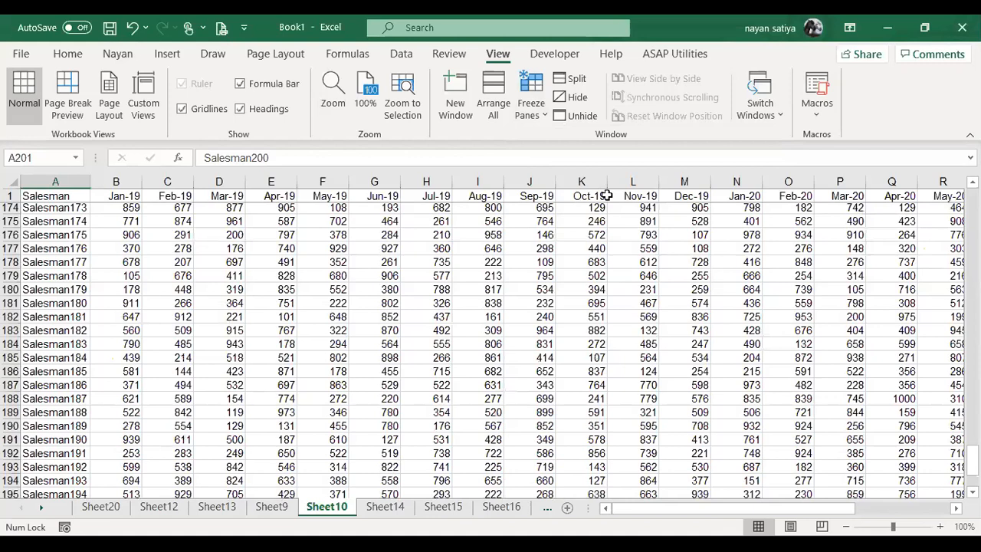
{"action": "key", "text": "Up"}
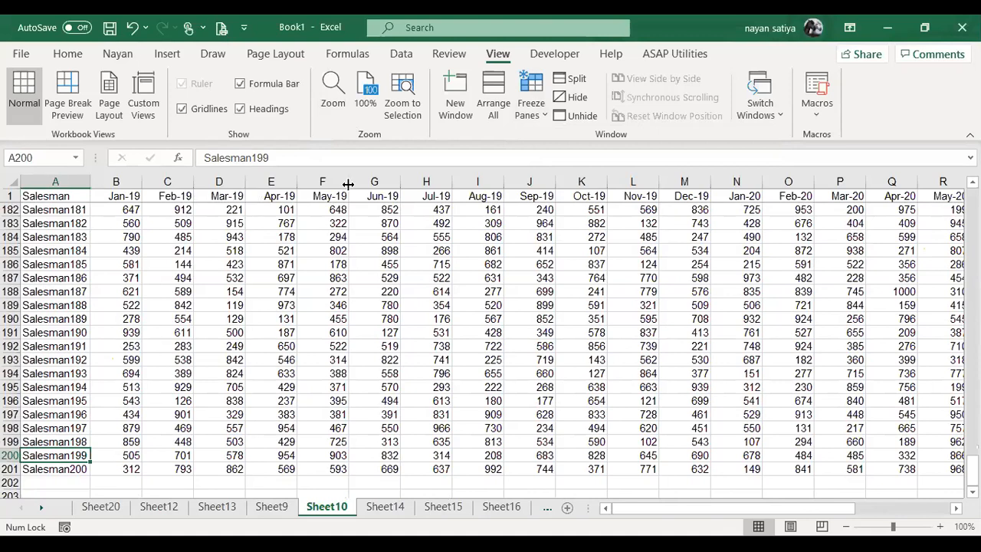
{"action": "key", "text": "ctrl+Up"}
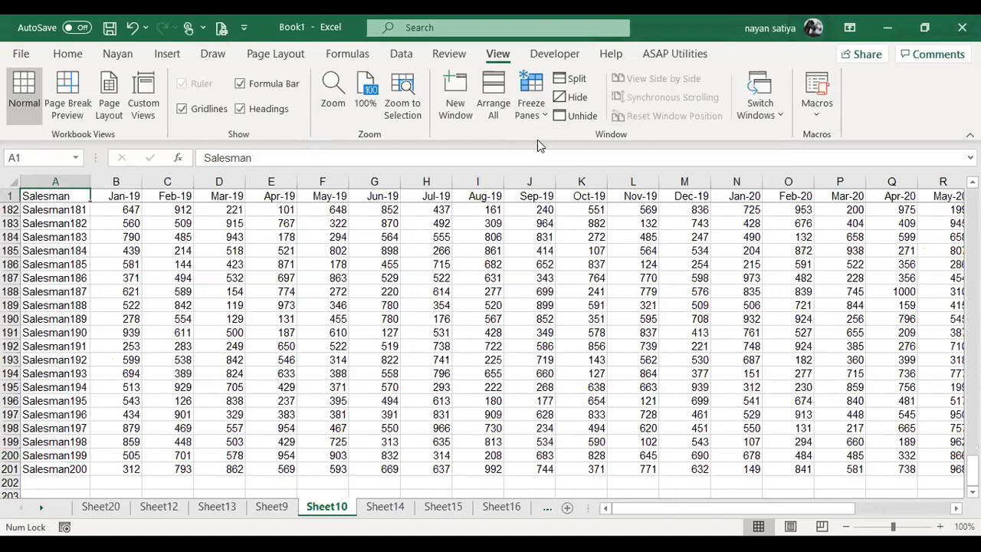
Select cell A2 and freeze the first column of salesman names instead of the top row.
{"action": "key", "text": "Down"}
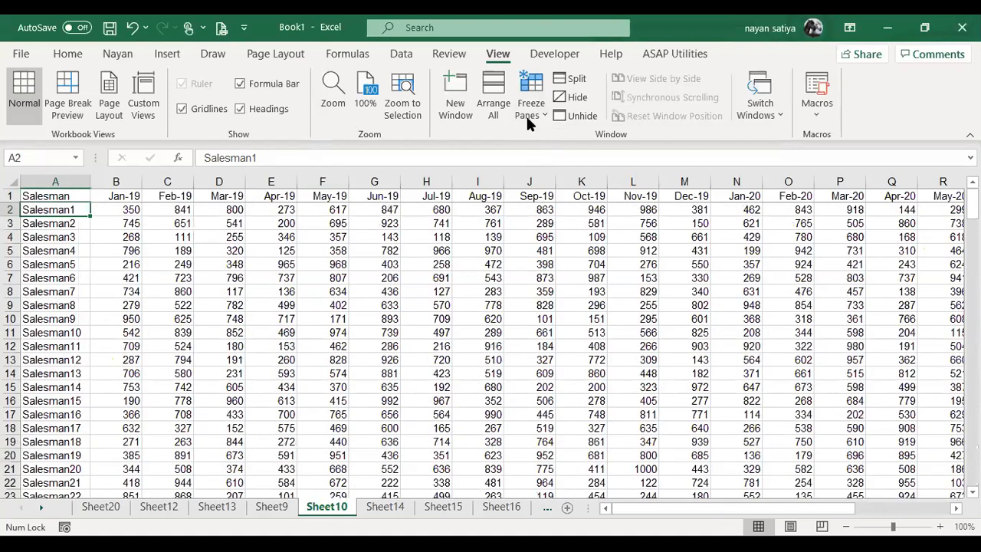
{"action": "left_click", "coordinate": [528, 123]}
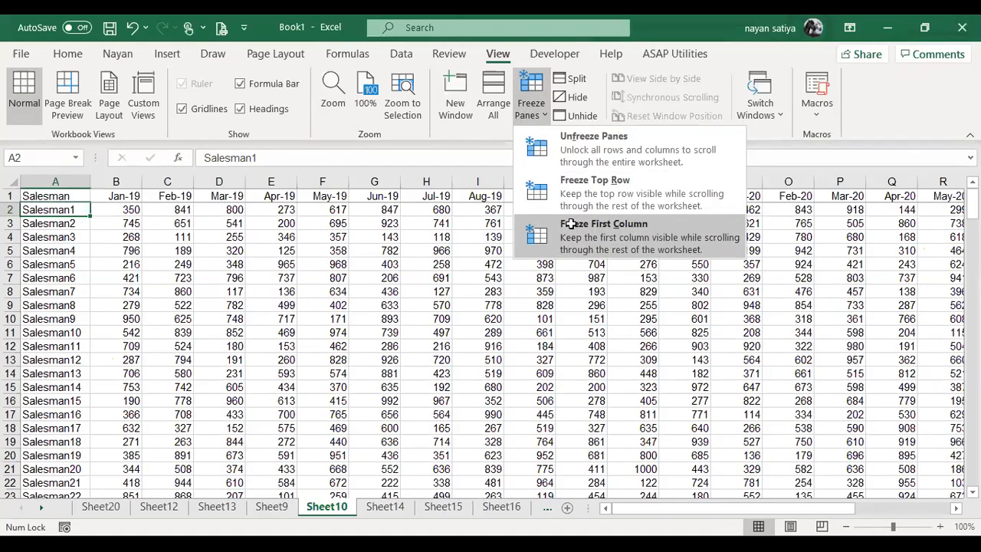
{"action": "left_click", "coordinate": [571, 223]}
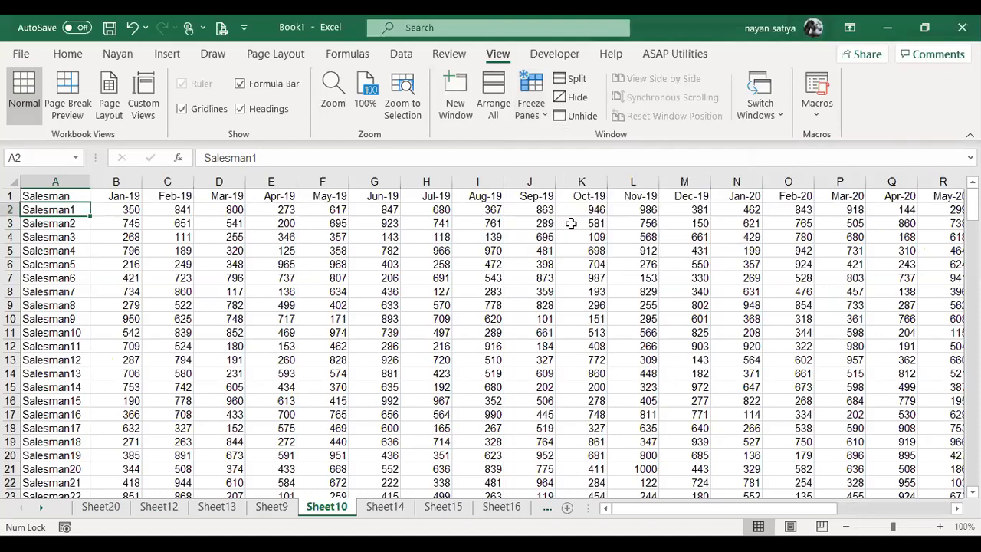
Look across the monthly columns to the end of the data with the salesman column frozen, and return to the start.
{"action": "key", "text": "Right"}
{"action": "key", "text": "Right"}
{"action": "key", "text": "Right"}
{"action": "key", "text": "Right"}
{"action": "key", "text": "Right"}
{"action": "key", "text": "Right"}
{"action": "key", "text": "Right"}
{"action": "key", "text": "Right"}
{"action": "key", "text": "Right"}
{"action": "key", "text": "Right"}
{"action": "key", "text": "Right"}
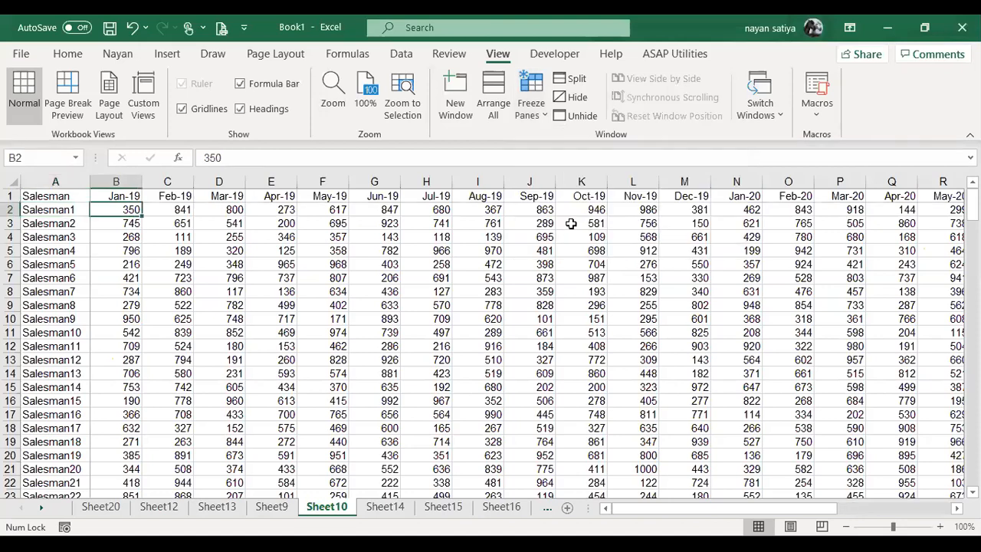
{"action": "key", "text": "Right"}
{"action": "key", "text": "Right"}
{"action": "key", "text": "Right"}
{"action": "key", "text": "Right"}
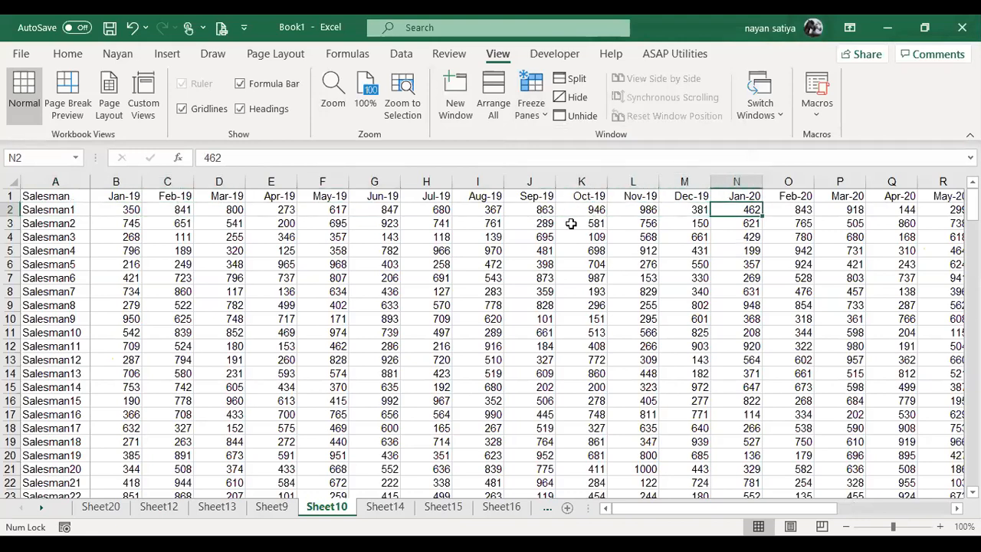
{"action": "key", "text": "Down"}
{"action": "key", "text": "Down"}
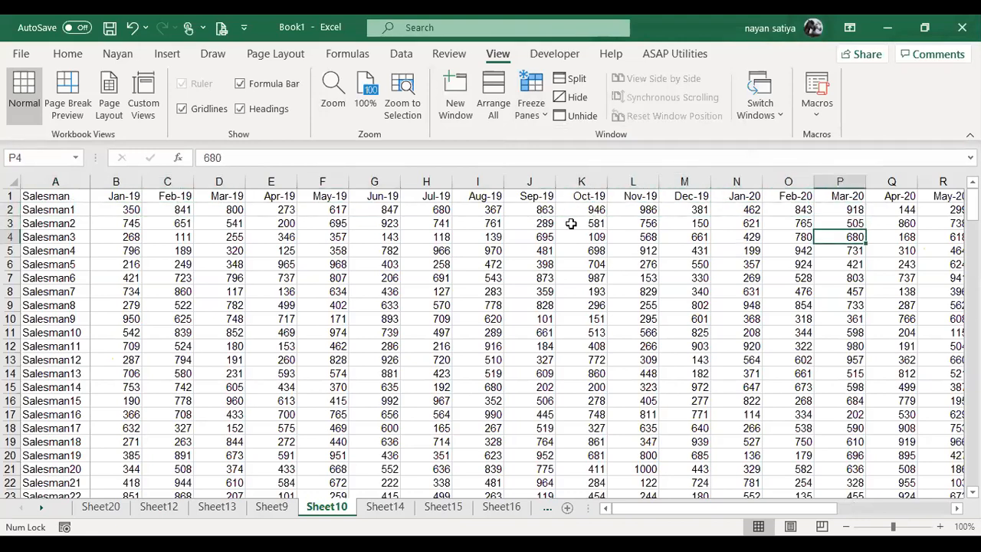
{"action": "key", "text": "Right"}
{"action": "key", "text": "Right"}
{"action": "key", "text": "Right"}
{"action": "key", "text": "Right"}
{"action": "key", "text": "Right"}
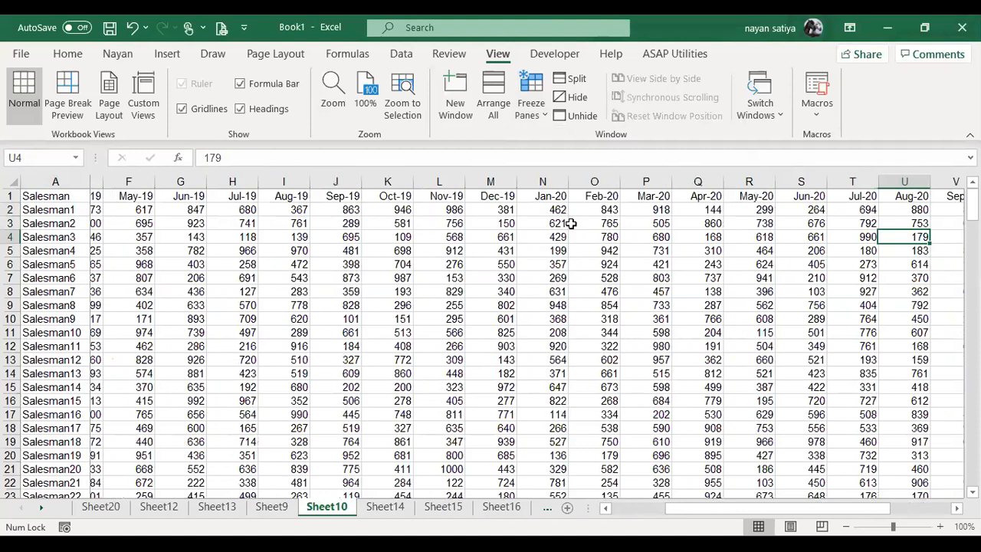
{"action": "key", "text": "ctrl+Right"}
{"action": "key", "text": "Left"}
{"action": "key", "text": "Left"}
{"action": "key", "text": "Left"}
{"action": "key", "text": "Left"}
{"action": "key", "text": "Left"}
{"action": "key", "text": "Left"}
{"action": "key", "text": "Left"}
{"action": "key", "text": "Left"}
{"action": "key", "text": "Left"}
{"action": "key", "text": "Left"}
{"action": "key", "text": "Left"}
{"action": "key", "text": "Left"}
{"action": "key", "text": "Left"}
{"action": "key", "text": "Left"}
{"action": "key", "text": "Left"}
{"action": "key", "text": "Left"}
{"action": "key", "text": "Left"}
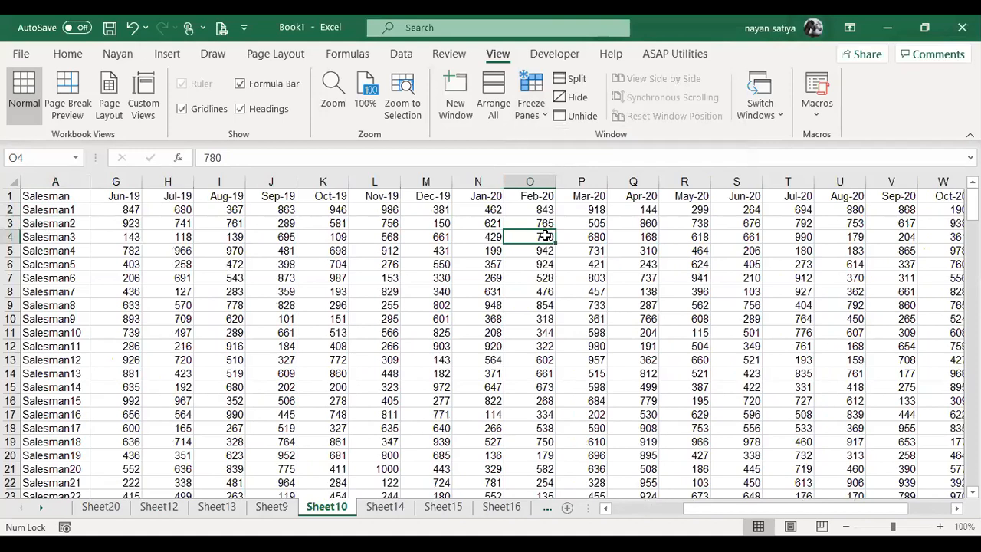
{"action": "key", "text": "Left"}
{"action": "key", "text": "Left"}
{"action": "key", "text": "Left"}
{"action": "key", "text": "Left"}
{"action": "key", "text": "Left"}
{"action": "key", "text": "Left"}
{"action": "key", "text": "Left"}
{"action": "key", "text": "Left"}
{"action": "key", "text": "Left"}
{"action": "key", "text": "Left"}
{"action": "key", "text": "Left"}
{"action": "key", "text": "Left"}
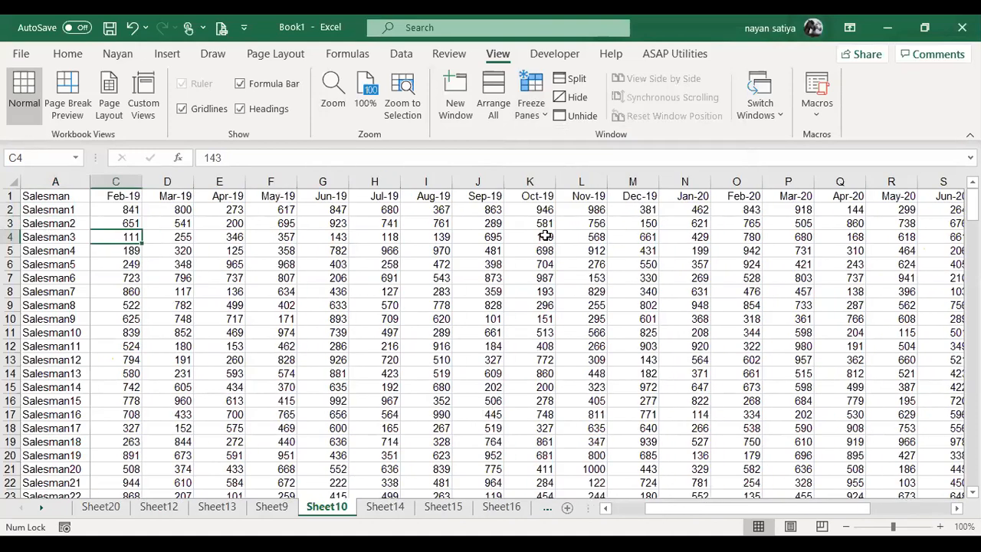
{"action": "key", "text": "ctrl+Home"}
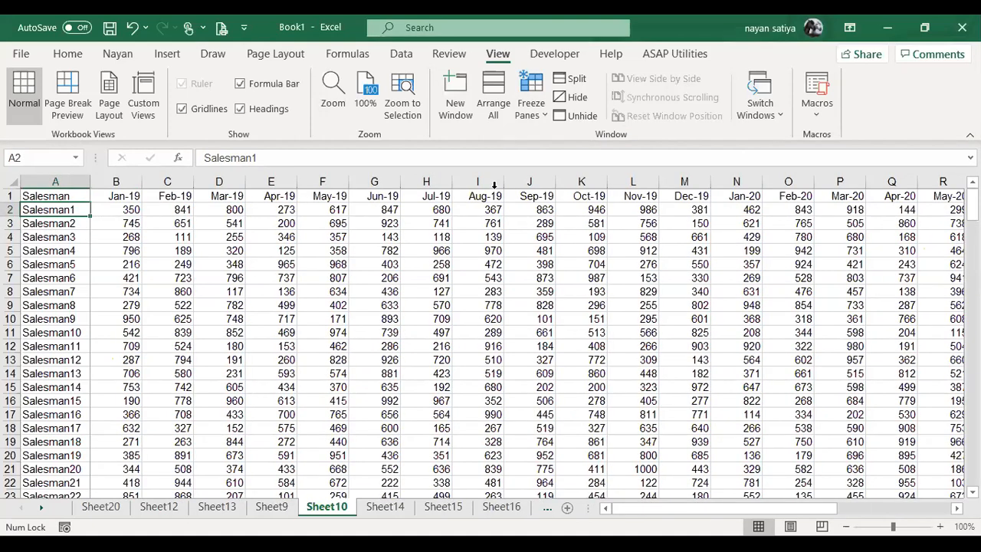
Examine the Oct-19 column down to its last row with only the first column frozen, and return to its header.
{"action": "left_click", "coordinate": [584, 343]}
{"action": "key", "text": "ctrl+Down"}
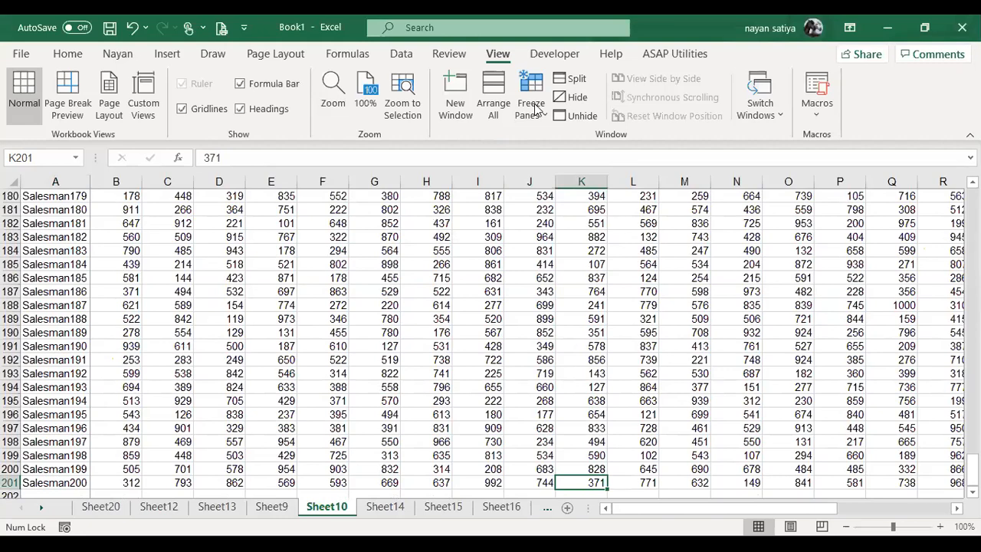
{"action": "key", "text": "ctrl+Up"}
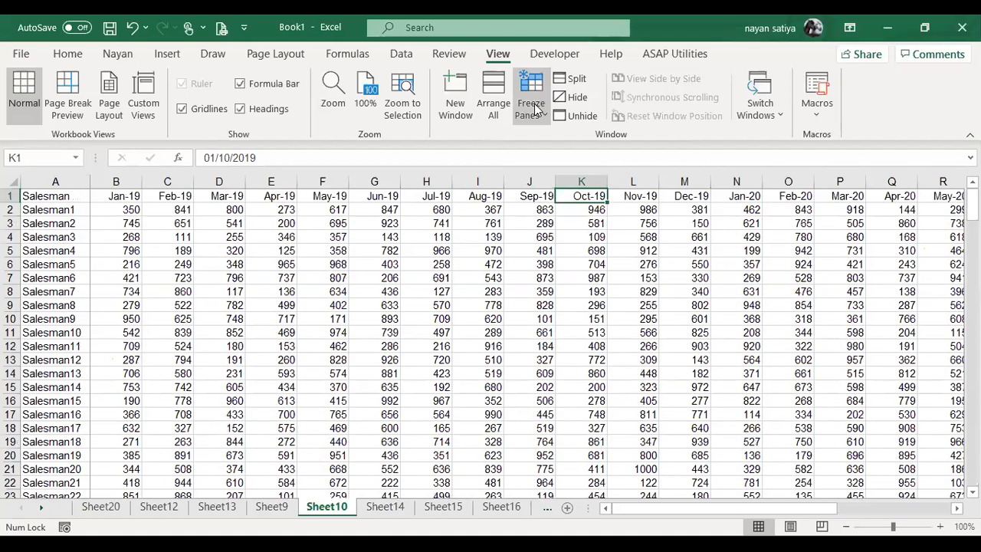
Unfreeze the first column and freeze panes at cell B2 to lock both the header row and the salesman column.
{"action": "left_click", "coordinate": [539, 111]}
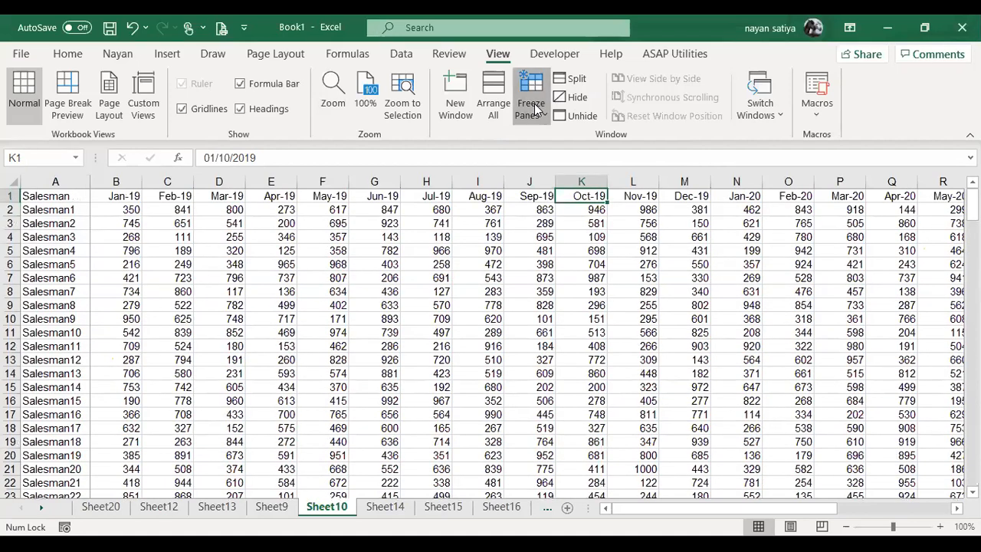
{"action": "left_click", "coordinate": [120, 204]}
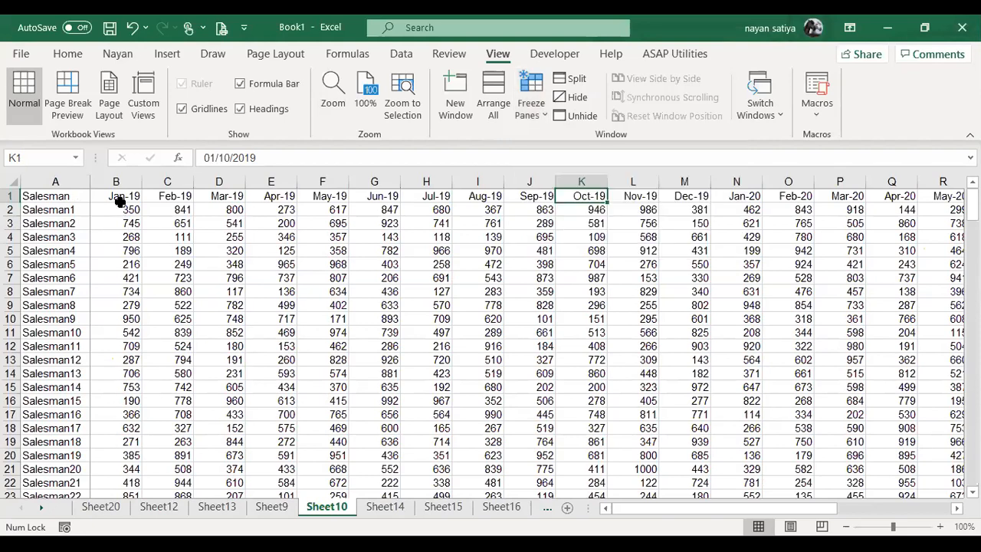
{"action": "left_click", "coordinate": [119, 200]}
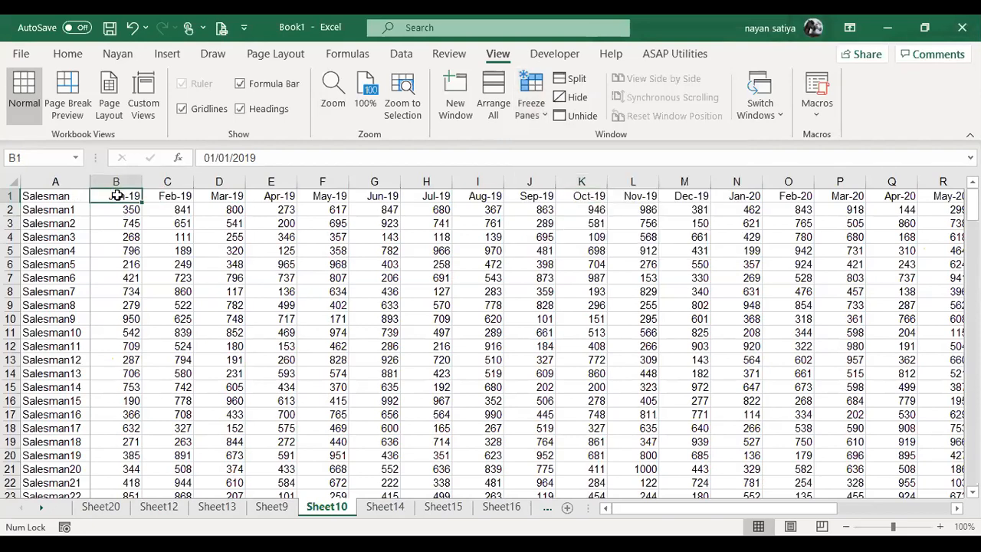
{"action": "left_click", "coordinate": [66, 210]}
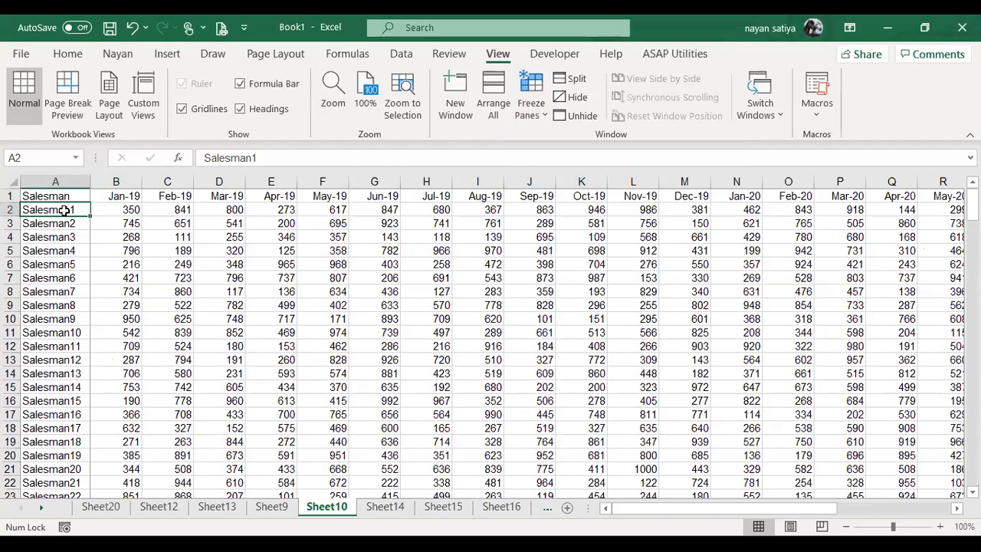
{"action": "left_click", "coordinate": [110, 212]}
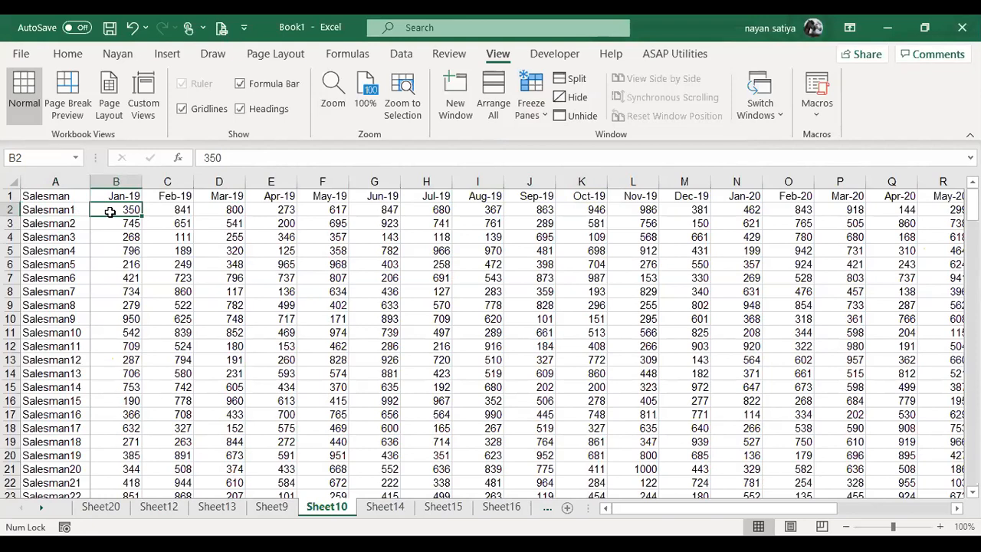
{"action": "left_click", "coordinate": [529, 122]}
{"action": "left_click", "coordinate": [542, 145]}
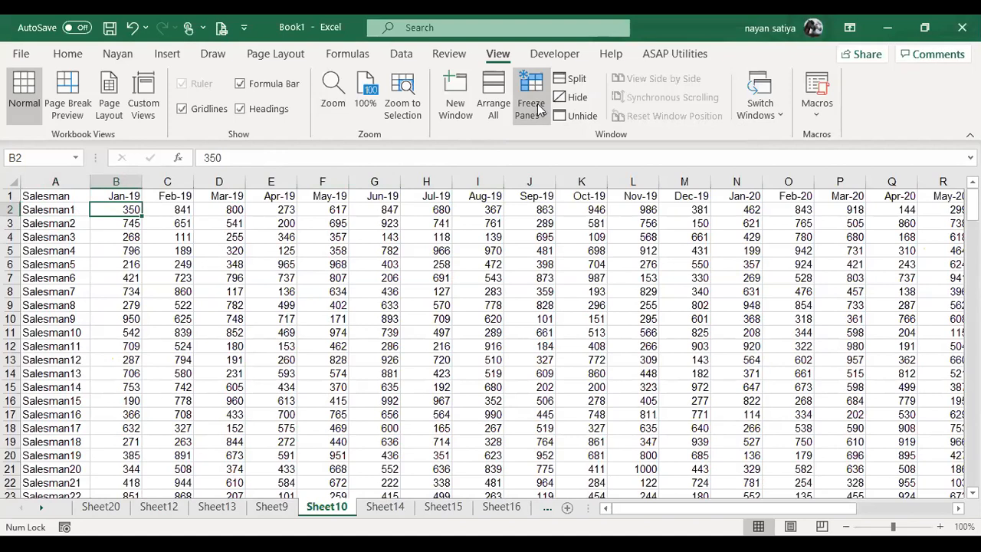
{"action": "left_click", "coordinate": [537, 104]}
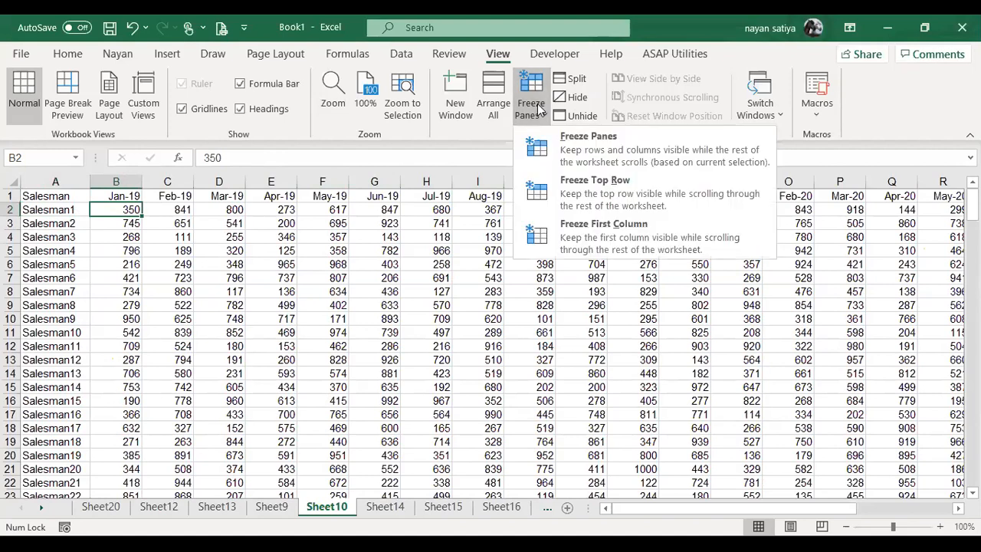
{"action": "left_click", "coordinate": [576, 143]}
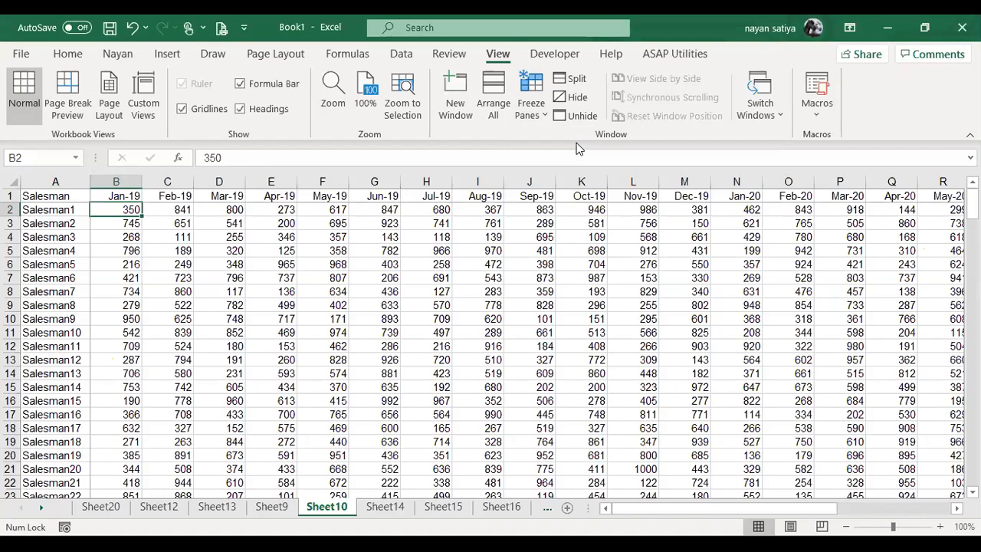
Examine the Jan-19 column down to its last row and the empty rows below with both panes frozen.
{"action": "key", "text": "ctrl+Down"}
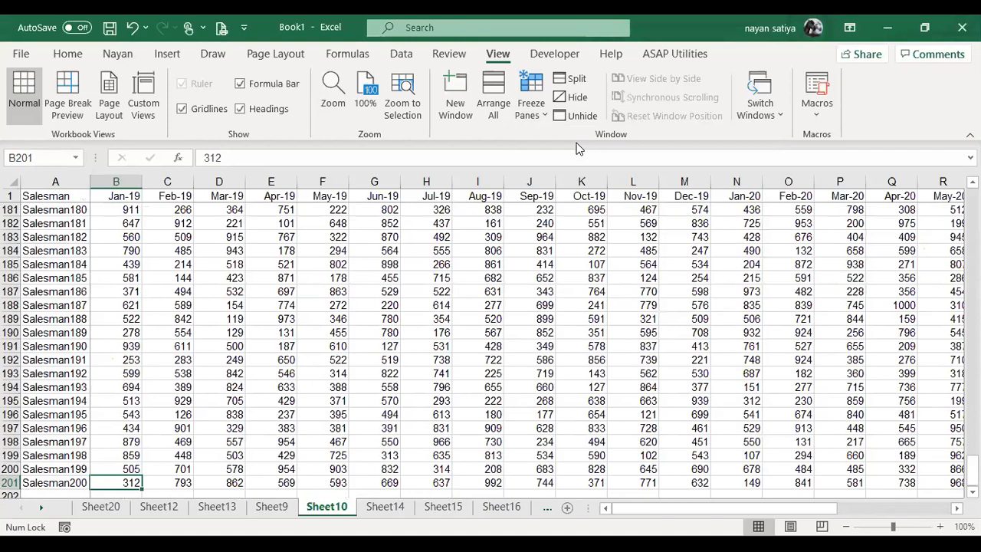
{"action": "key", "text": "Down"}
{"action": "key", "text": "Down"}
{"action": "key", "text": "Down"}
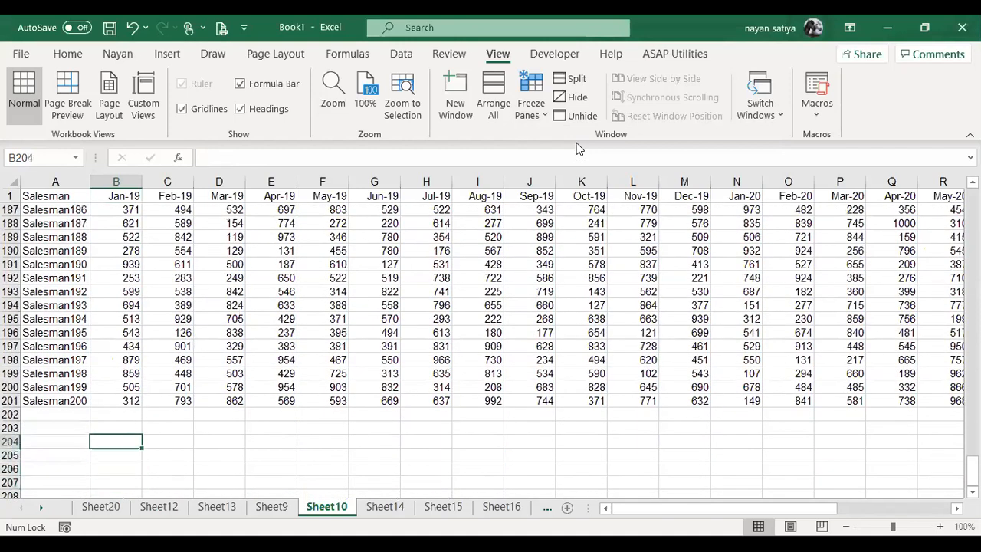
Look across the last data row, row 201, to the empty columns past Dec-20 with both panes frozen.
{"action": "key", "text": "Up"}
{"action": "key", "text": "Up"}
{"action": "key", "text": "Up"}
{"action": "key", "text": "Right"}
{"action": "key", "text": "Right"}
{"action": "key", "text": "Right"}
{"action": "key", "text": "Right"}
{"action": "key", "text": "Right"}
{"action": "key", "text": "Right"}
{"action": "key", "text": "Right"}
{"action": "key", "text": "Right"}
{"action": "key", "text": "Right"}
{"action": "key", "text": "Right"}
{"action": "key", "text": "Right"}
{"action": "key", "text": "Right"}
{"action": "key", "text": "Right"}
{"action": "key", "text": "Right"}
{"action": "key", "text": "Right"}
{"action": "key", "text": "Right"}
{"action": "key", "text": "Right"}
{"action": "key", "text": "Right"}
{"action": "key", "text": "Right"}
{"action": "key", "text": "Right"}
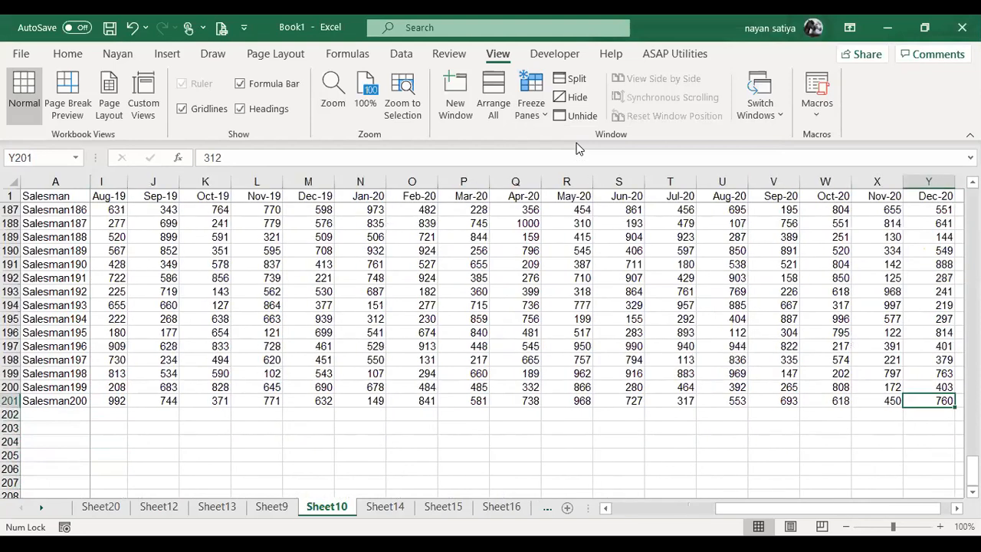
{"action": "key", "text": "Right"}
{"action": "key", "text": "Right"}
{"action": "key", "text": "Right"}
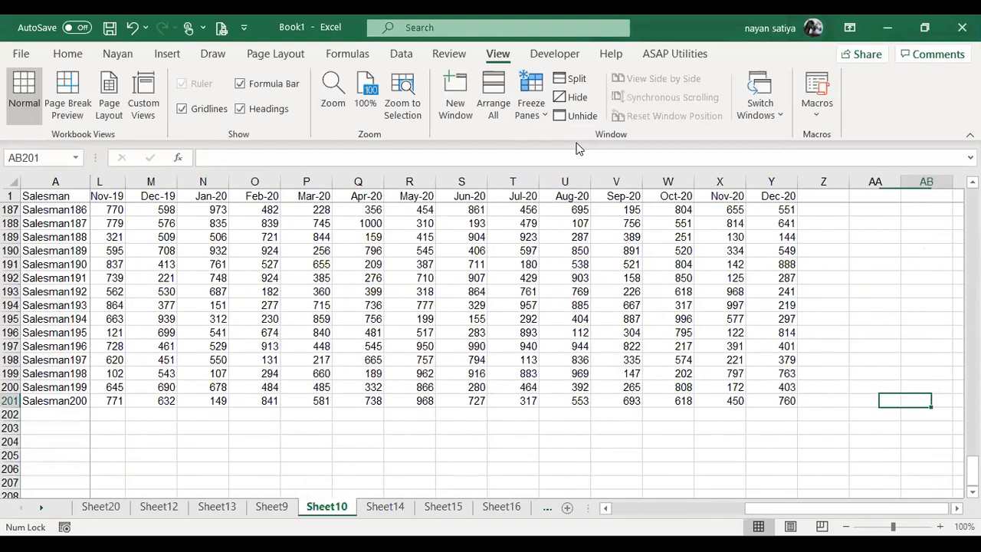
{"action": "key", "text": "Right"}
{"action": "key", "text": "Left"}
{"action": "key", "text": "Left"}
{"action": "key", "text": "Left"}
{"action": "key", "text": "Left"}
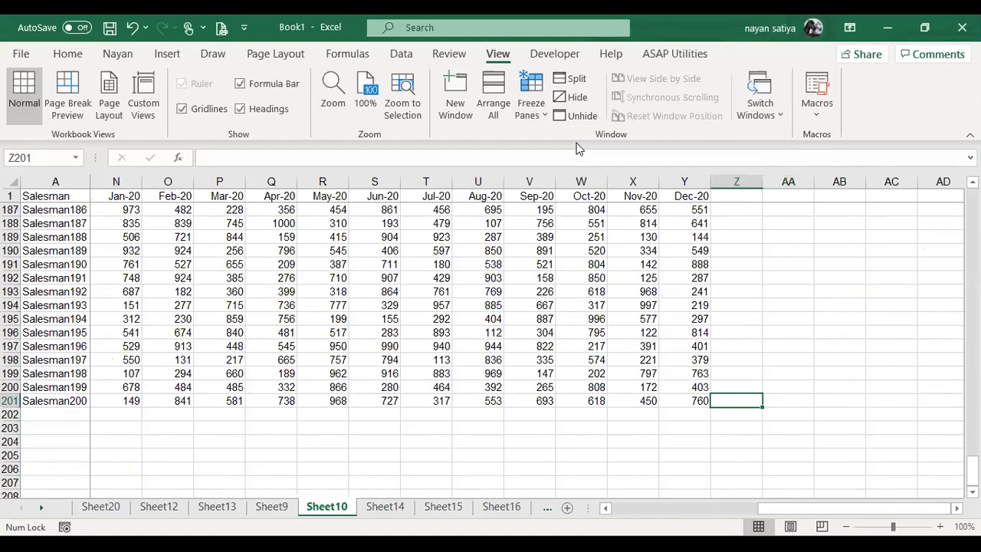
Check the Dec-20 column between its first and last rows with both panes frozen, and return to cell B2.
{"action": "key", "text": "ctrl+Up"}
{"action": "key", "text": "Down"}
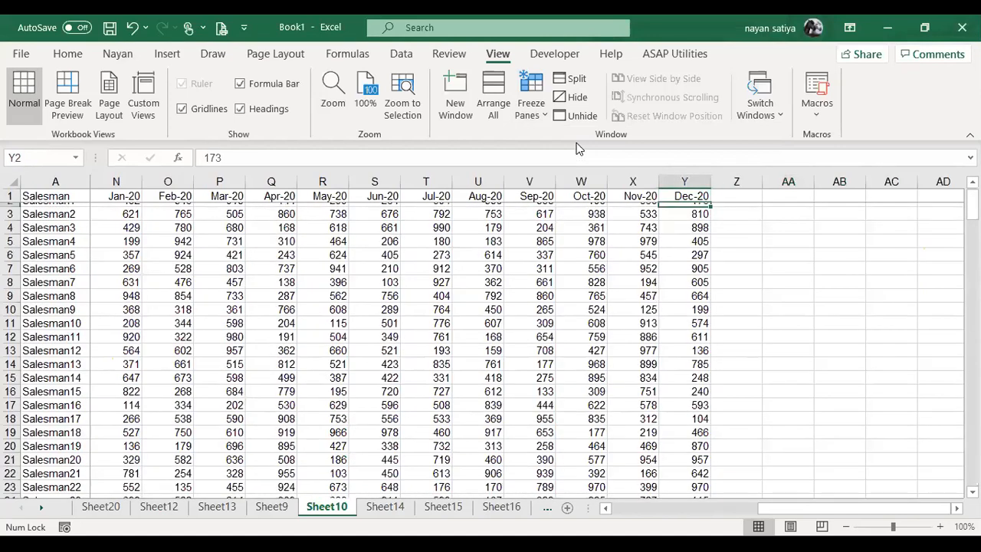
{"action": "key", "text": "ctrl+Down"}
{"action": "key", "text": "ctrl+Up"}
{"action": "key", "text": "ctrl+Left"}
{"action": "key", "text": "Down"}
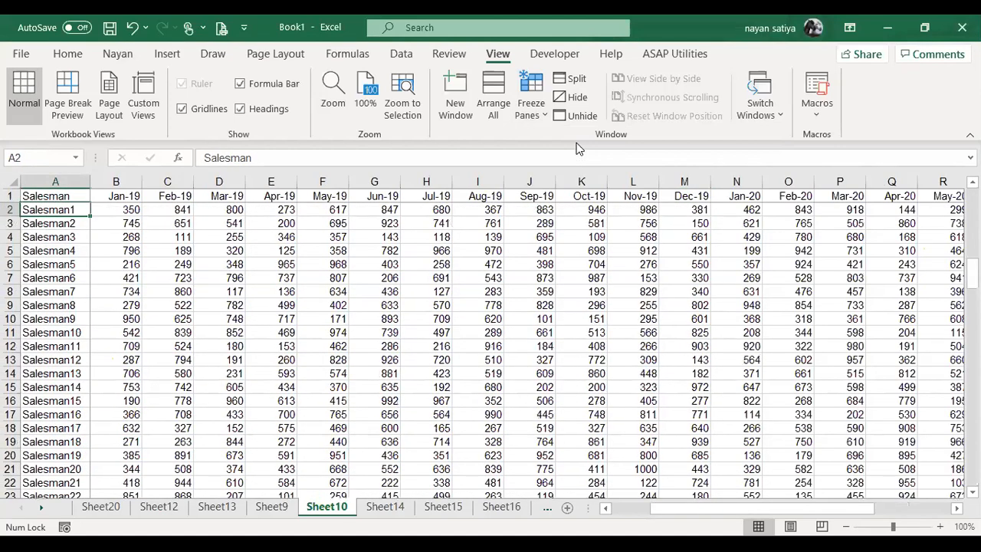
{"action": "key", "text": "Right"}
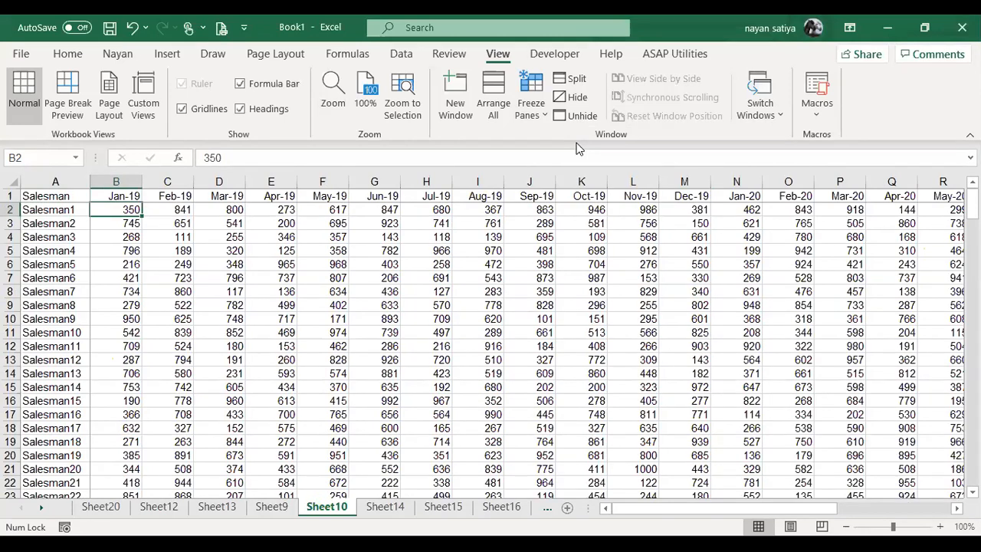
{"action": "left_click", "coordinate": [507, 239]}
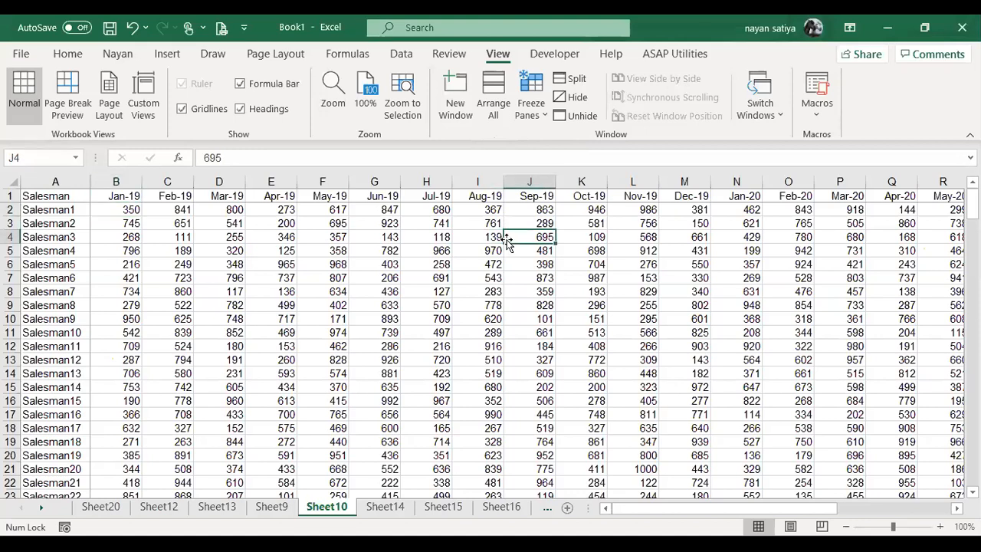
{"action": "key", "text": "Up"}
{"action": "key", "text": "Up"}
{"action": "key", "text": "Left"}
{"action": "key", "text": "Left"}
{"action": "key", "text": "Left"}
{"action": "key", "text": "Left"}
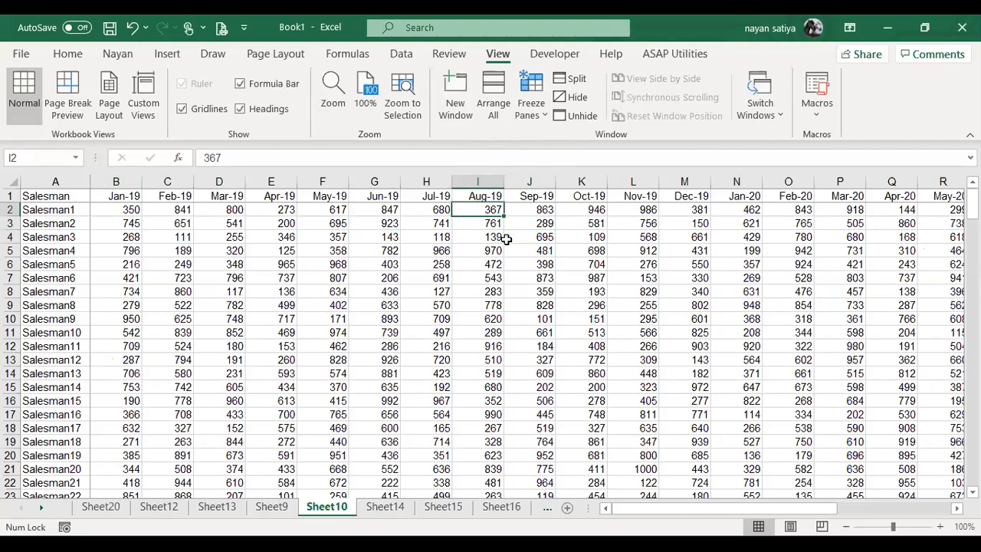
{"action": "key", "text": "Left"}
{"action": "key", "text": "Left"}
{"action": "key", "text": "Left"}
{"action": "key", "text": "Left"}
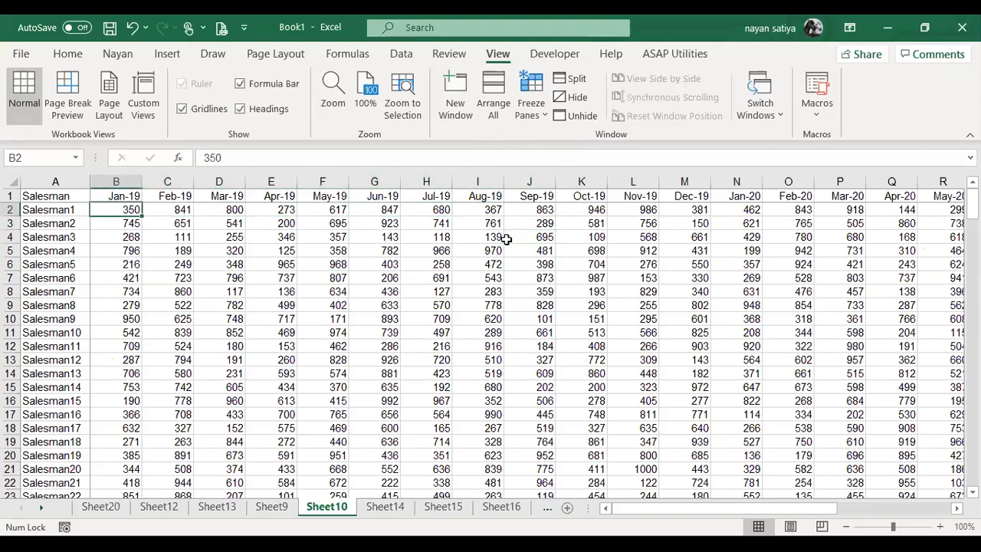
Label cell A202 "Total" below the last salesman and sum the Jan-19 column, B2:B201, in B202.
{"action": "key", "text": "ctrl+Down"}
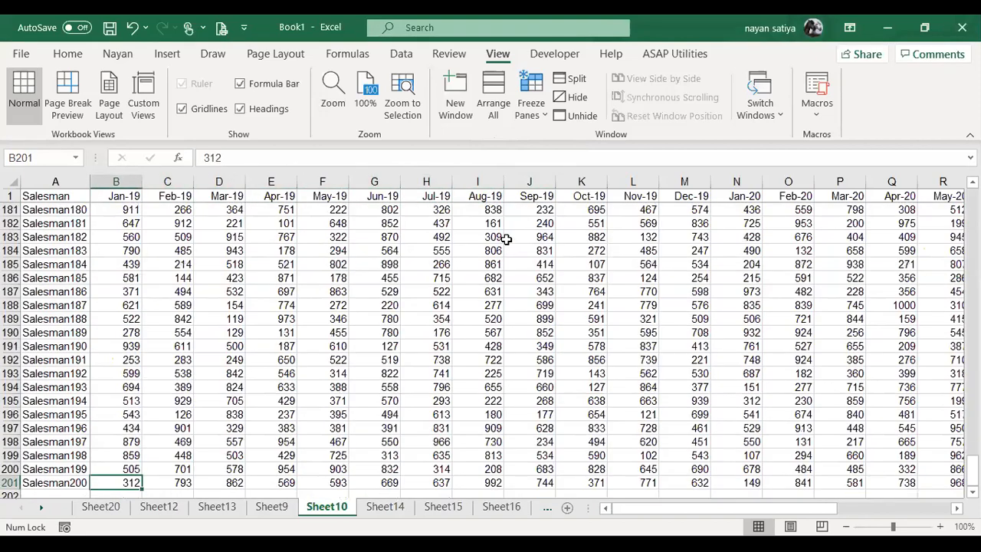
{"action": "key", "text": "Down"}
{"action": "key", "text": "Left"}
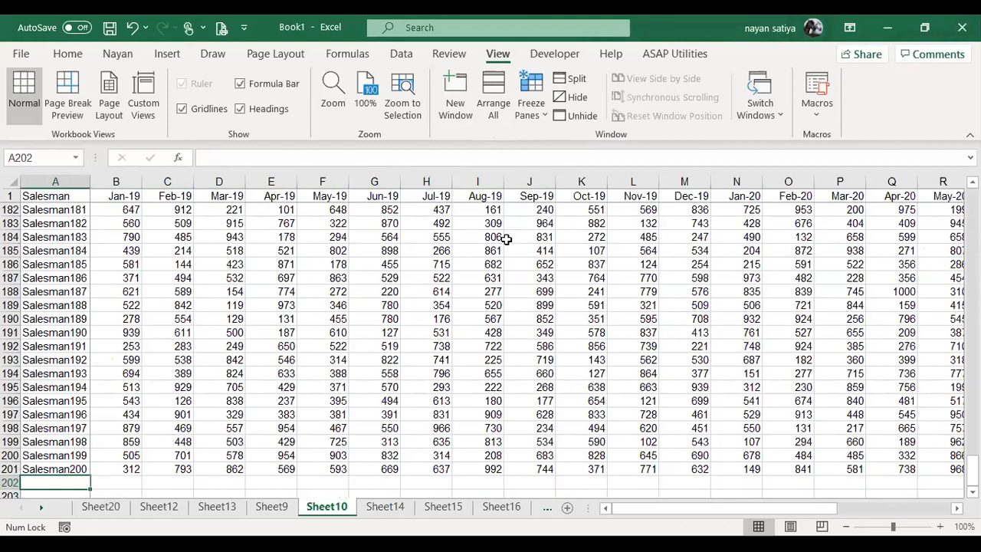
{"action": "type", "text": "Total"}
{"action": "key", "text": "Tab"}
{"action": "key", "text": "alt+="}
{"action": "key", "text": "Return"}
Fill the Jan-19 sum formula across row 202 through Dec-20 in column Y.
{"action": "key", "text": "Up"}
{"action": "key", "text": "Right"}
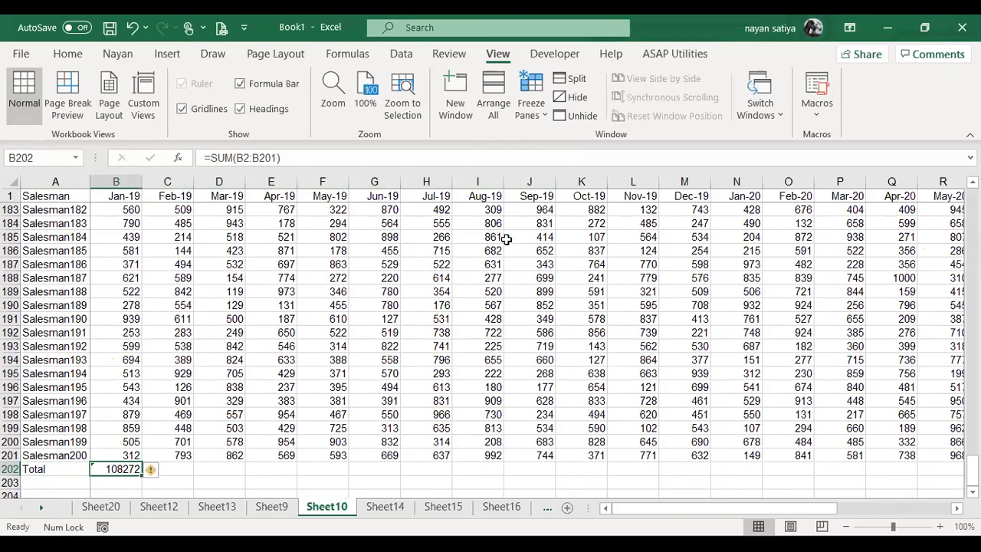
{"action": "key", "text": "shift+Right"}
{"action": "key", "text": "shift+Right"}
{"action": "key", "text": "shift+Right"}
{"action": "key", "text": "shift+Right"}
{"action": "key", "text": "shift+Right"}
{"action": "key", "text": "shift+Right"}
{"action": "key", "text": "shift+Right"}
{"action": "key", "text": "shift+Right"}
{"action": "key", "text": "shift+Right"}
{"action": "key", "text": "shift+Right"}
{"action": "key", "text": "shift+Right"}
{"action": "key", "text": "shift+Right"}
{"action": "key", "text": "shift+Right"}
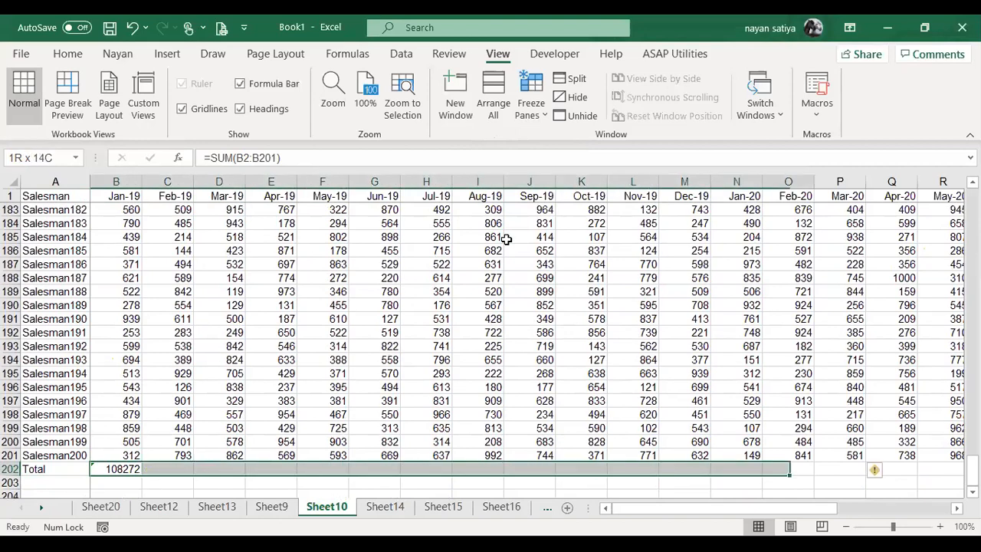
{"action": "key", "text": "shift+Right"}
{"action": "key", "text": "shift+Right"}
{"action": "key", "text": "shift+Right"}
{"action": "key", "text": "shift+Right"}
{"action": "key", "text": "shift+Right"}
{"action": "key", "text": "shift+Right"}
{"action": "key", "text": "shift+Right"}
{"action": "key", "text": "shift+Right"}
{"action": "key", "text": "shift+Right"}
{"action": "key", "text": "shift+Right"}
{"action": "key", "text": "shift+Right"}
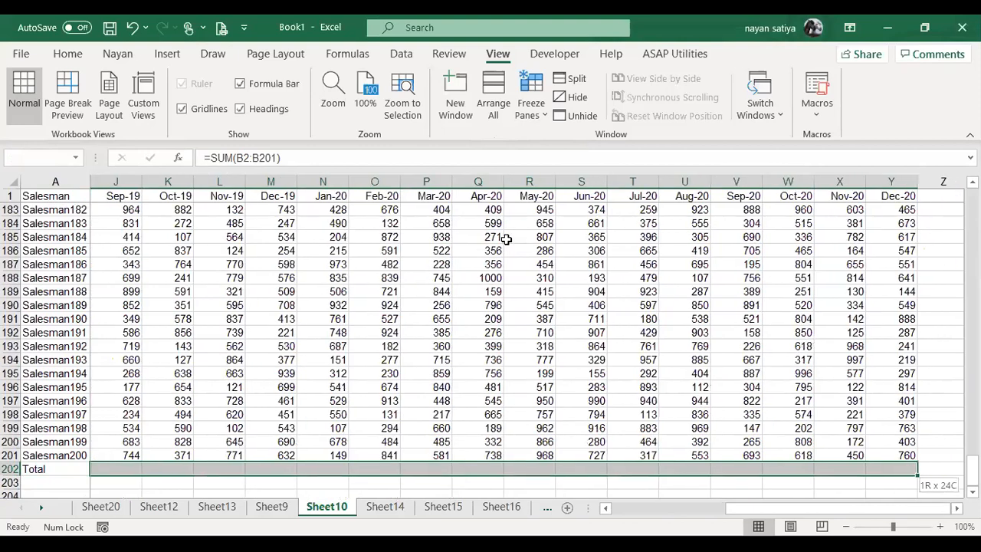
{"action": "key", "text": "shift+Left"}
{"action": "key", "text": "ctrl+r"}
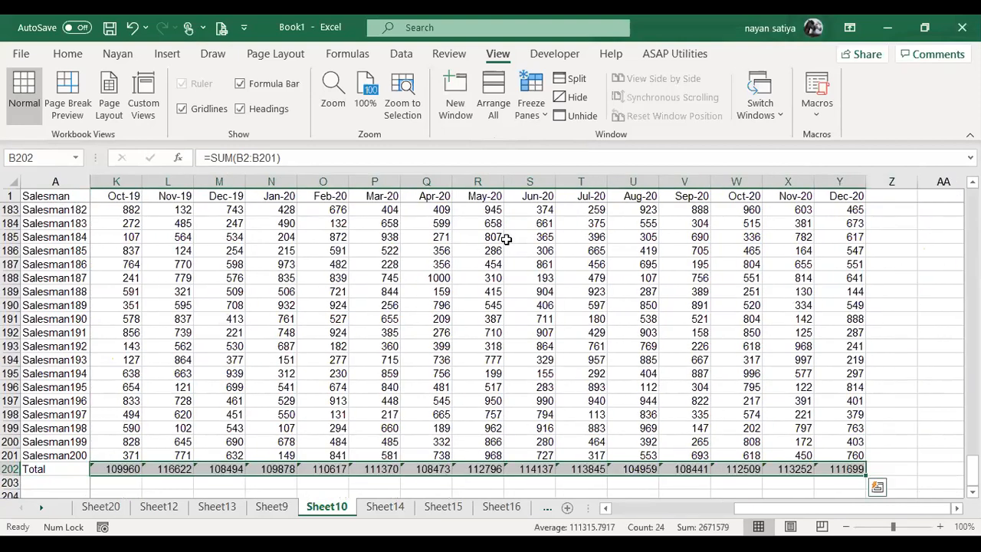
Ignore the "Formula Omits Adjacent Cells" error on the Jan-19 total in B202.
{"action": "key", "text": "shift+BackSpace"}
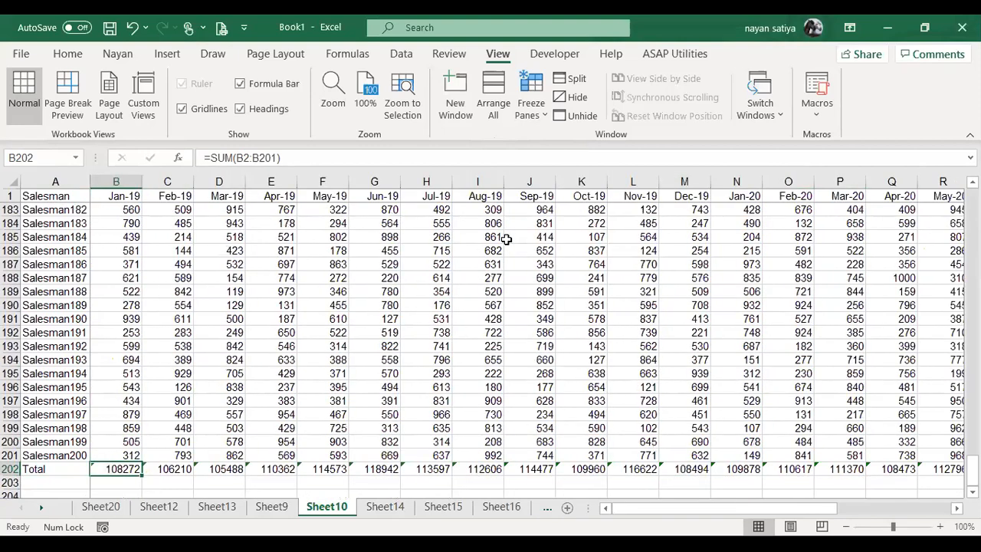
{"action": "key", "text": "ctrl+shift+Right"}
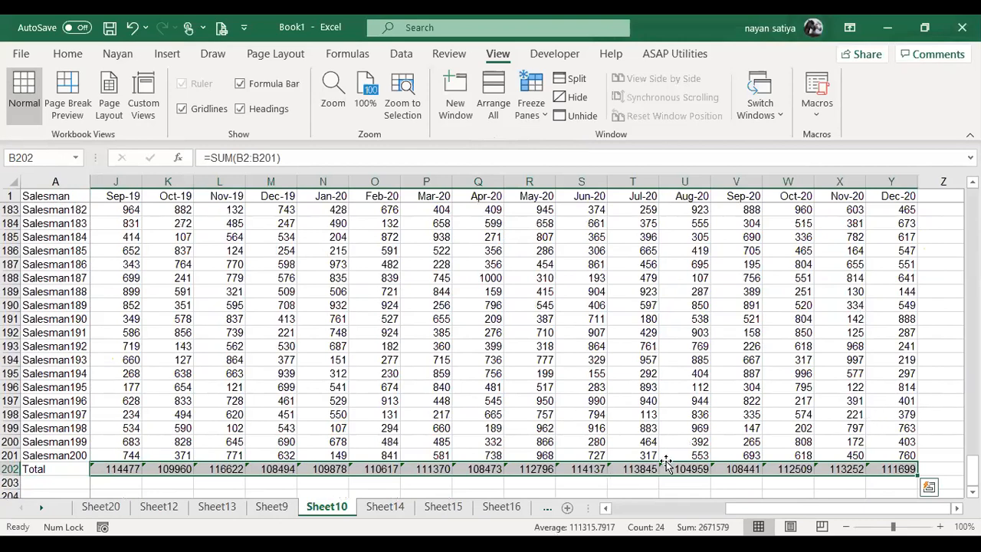
{"action": "key", "text": "Home"}
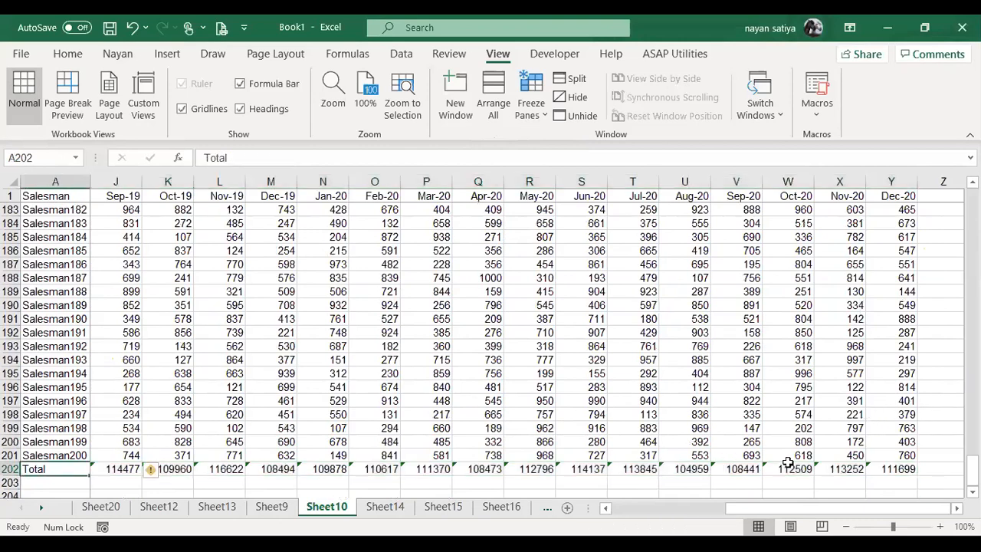
{"action": "key", "text": "Right"}
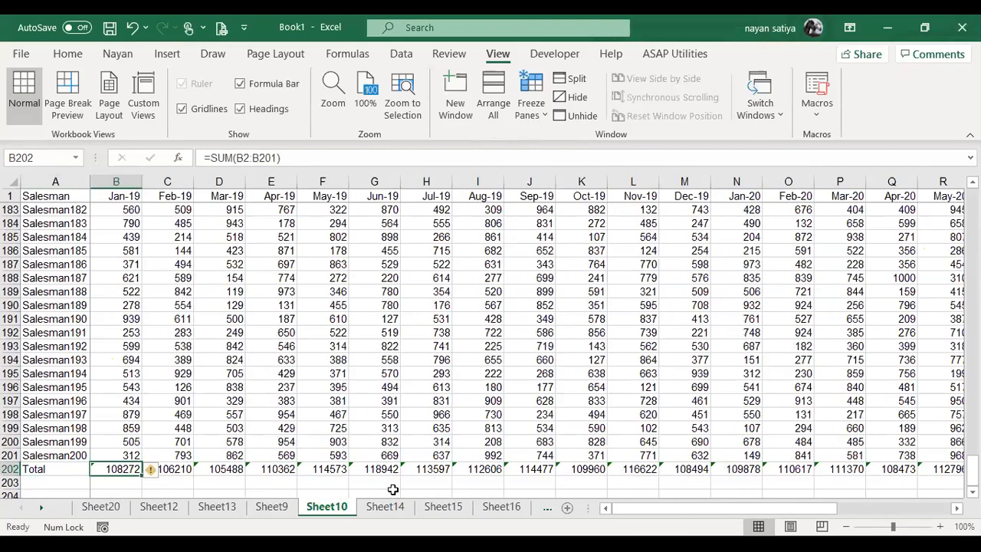
{"action": "left_click", "coordinate": [153, 471]}
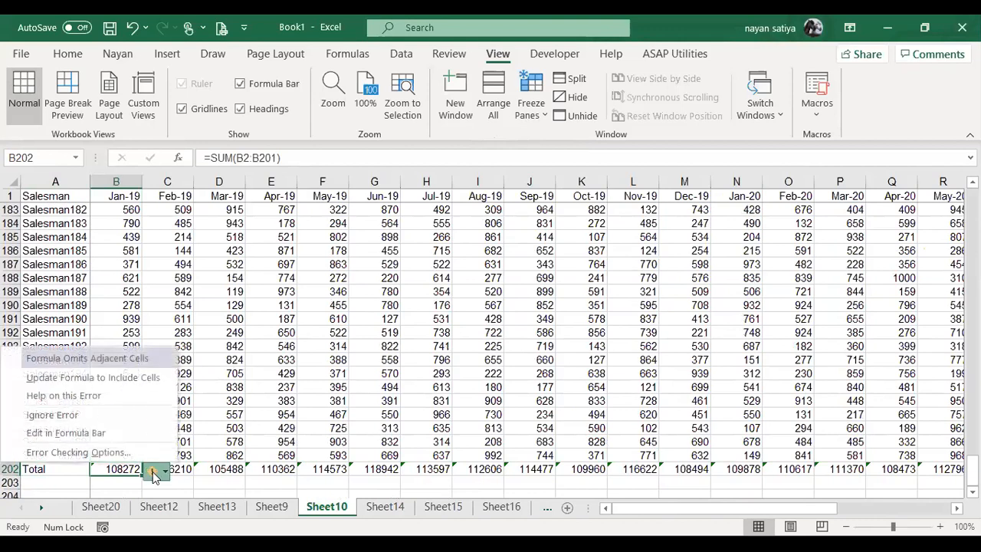
{"action": "left_click", "coordinate": [149, 415]}
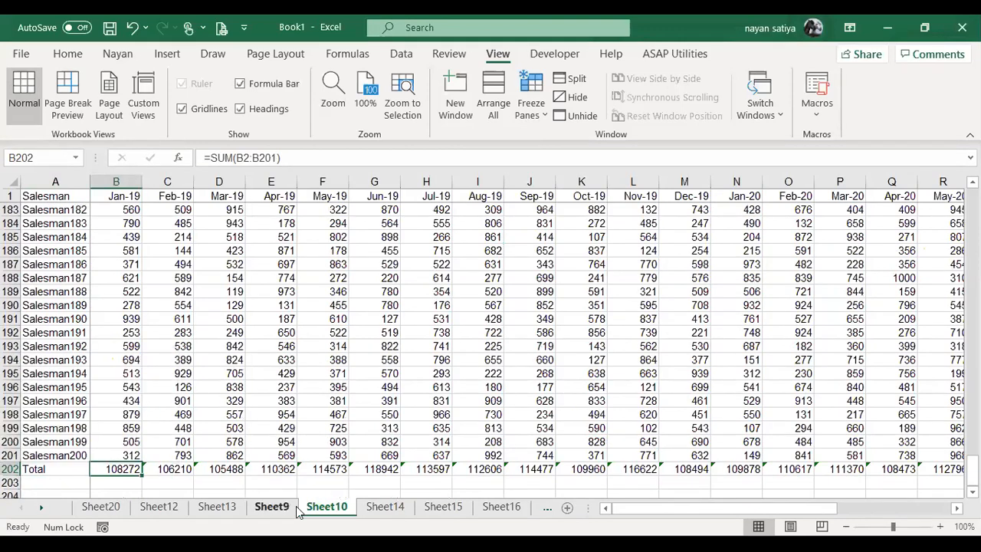
{"action": "key", "text": "ctrl+shift+Right"}
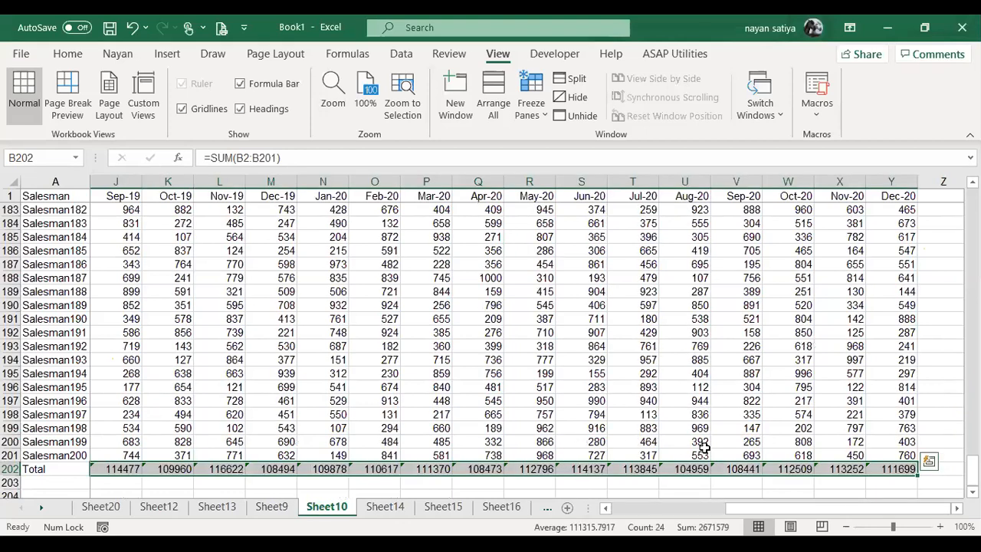
{"action": "left_click", "coordinate": [928, 462]}
{"action": "left_click", "coordinate": [477, 291]}
Make all monthly totals in row 202 bold, from Jan-19 through Dec-20.
{"action": "key", "text": "ctrl+Up"}
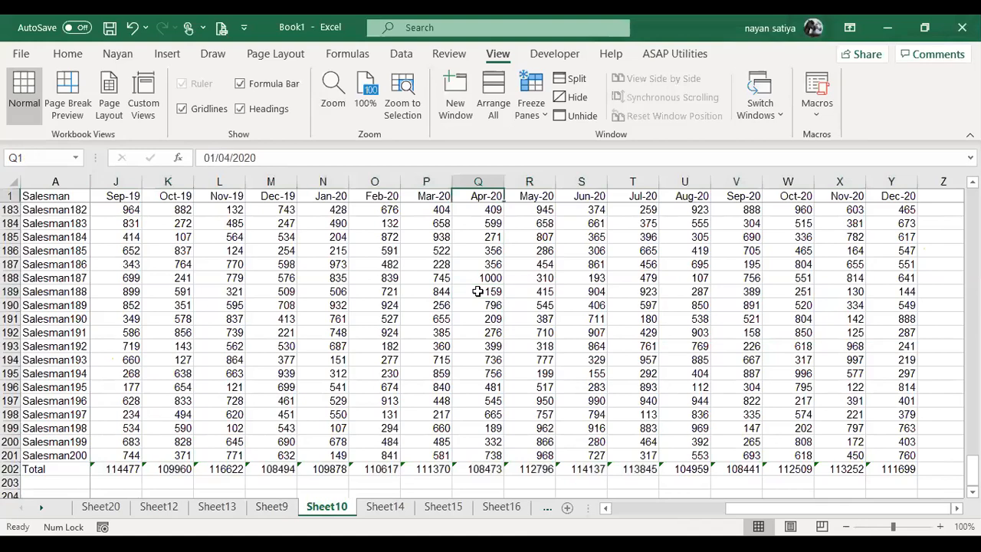
{"action": "key", "text": "ctrl+Left"}
{"action": "key", "text": "Down"}
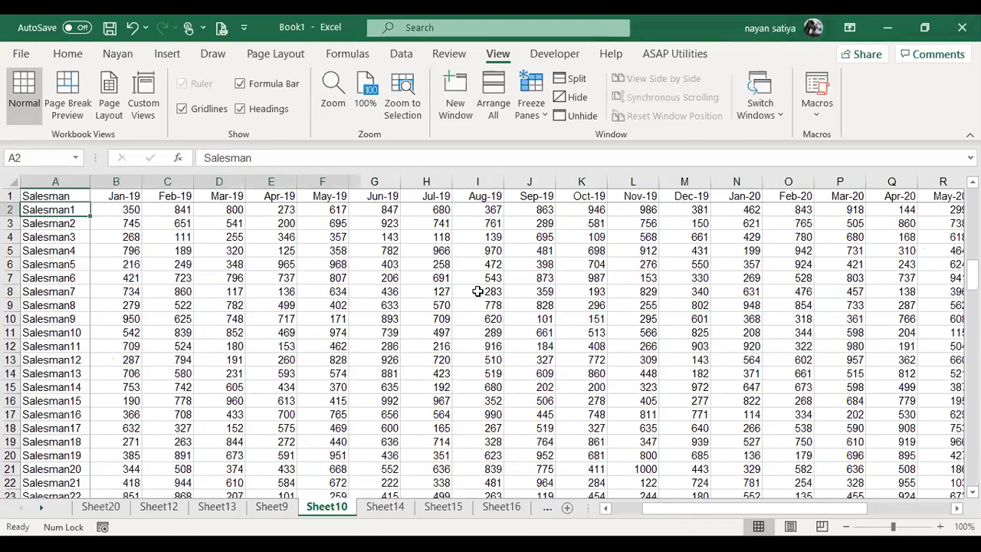
{"action": "key", "text": "ctrl+Down"}
{"action": "key", "text": "Right"}
{"action": "key", "text": "ctrl+shift+Right"}
{"action": "key", "text": "ctrl+b"}
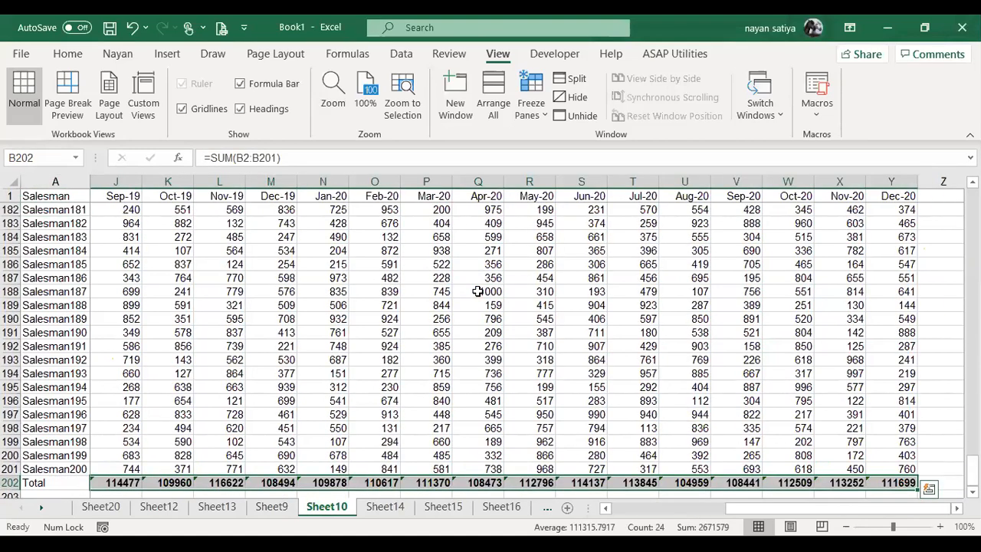
Examine the totals from Jan-19 to Jun-19 against the frozen header row, and return to the first salesman's row.
{"action": "key", "text": "Up"}
{"action": "key", "text": "Up"}
{"action": "key", "text": "ctrl+Up"}
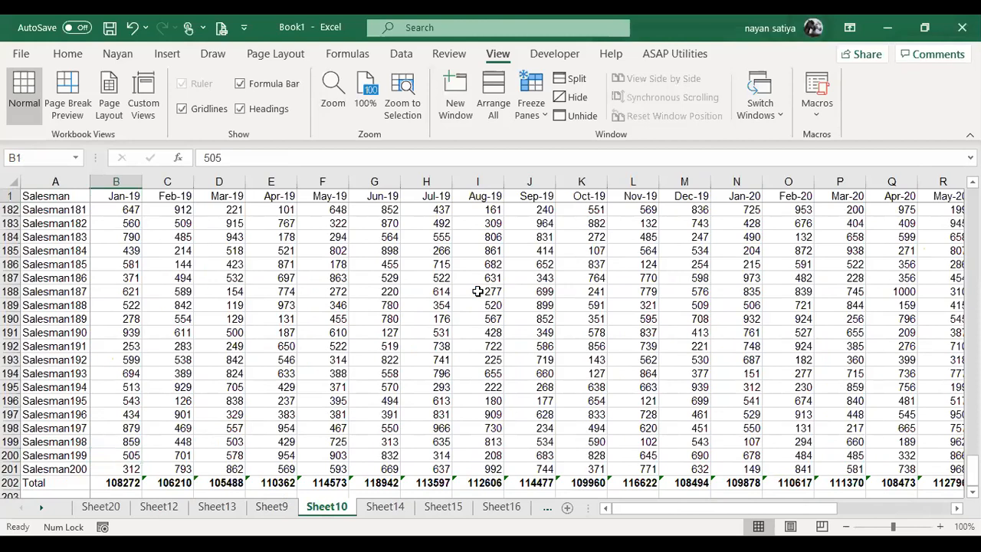
{"action": "key", "text": "Down"}
{"action": "key", "text": "Down"}
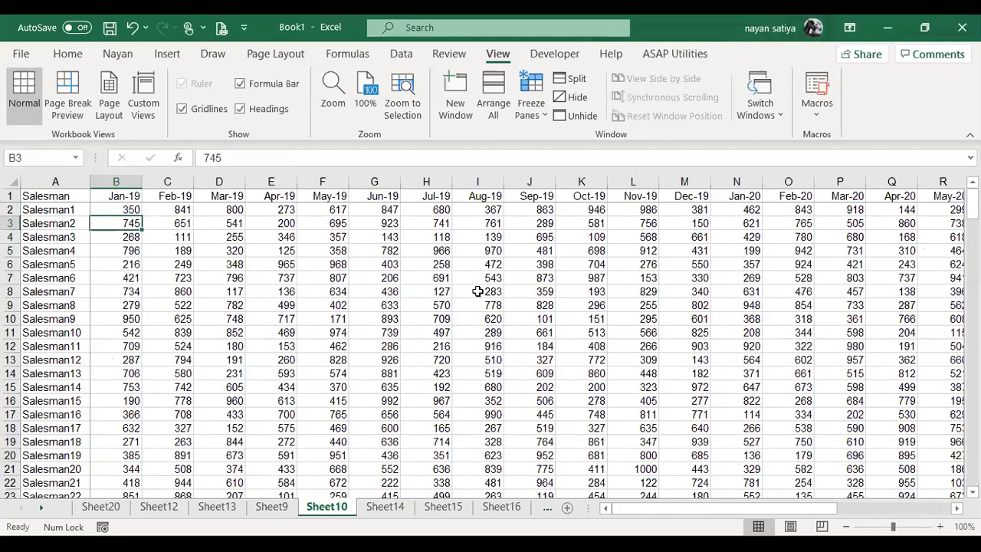
{"action": "key", "text": "Up"}
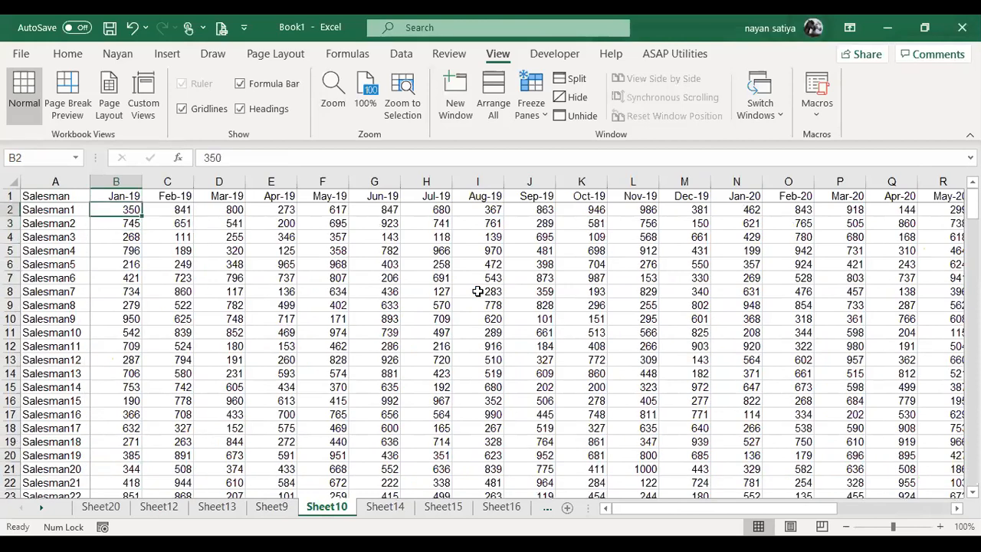
{"action": "key", "text": "ctrl+Down"}
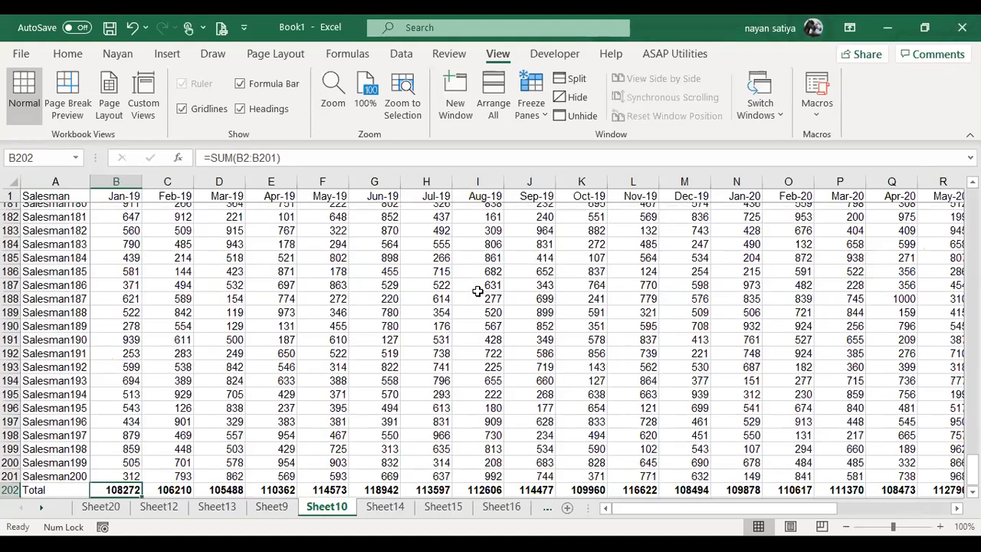
{"action": "key", "text": "Right"}
{"action": "key", "text": "Right"}
{"action": "key", "text": "Right"}
{"action": "key", "text": "Right"}
{"action": "key", "text": "Right"}
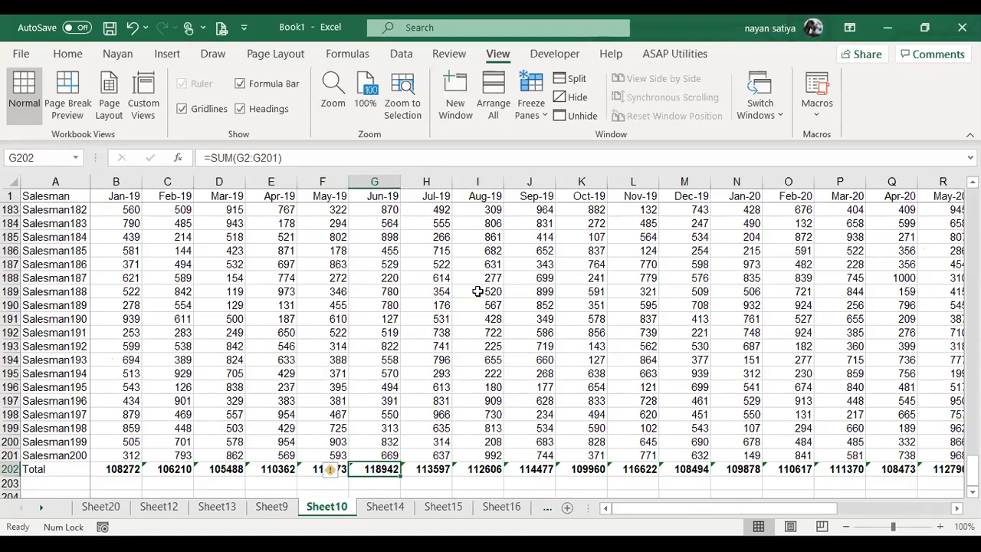
{"action": "key", "text": "ctrl+Up"}
{"action": "key", "text": "Down"}
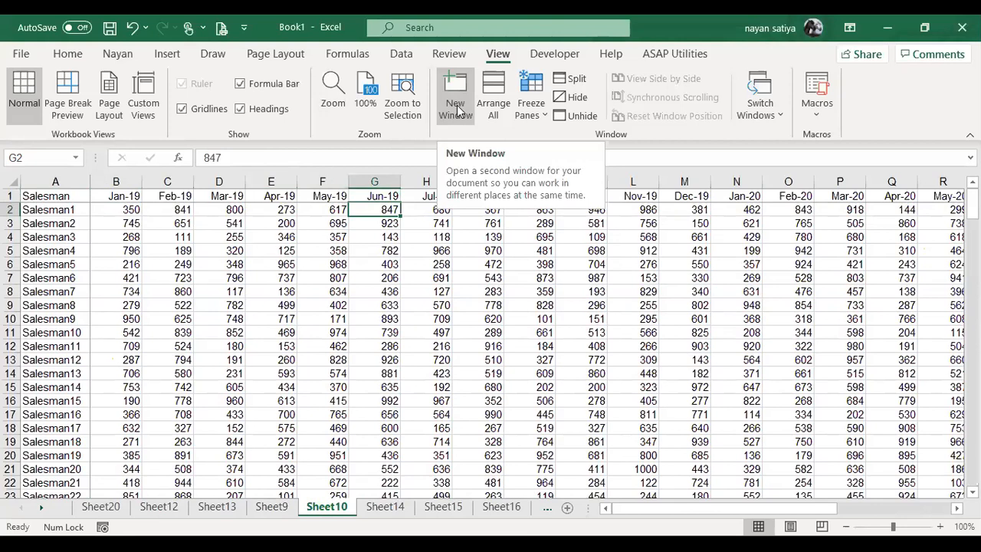
Open a second window of the workbook, switch to the Book1 - 1 window and select cell F13.
{"action": "left_click", "coordinate": [457, 111]}
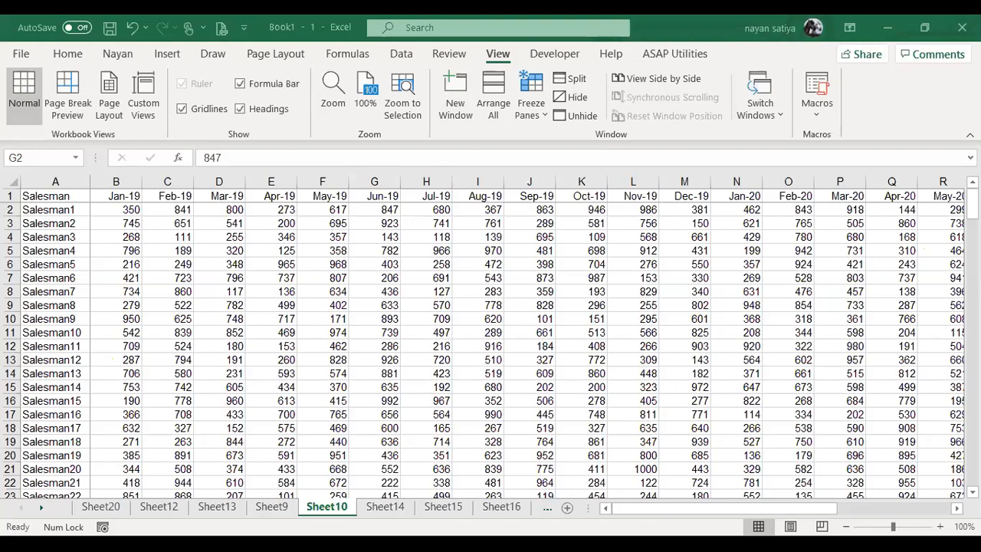
{"action": "left_click", "coordinate": [285, 445]}
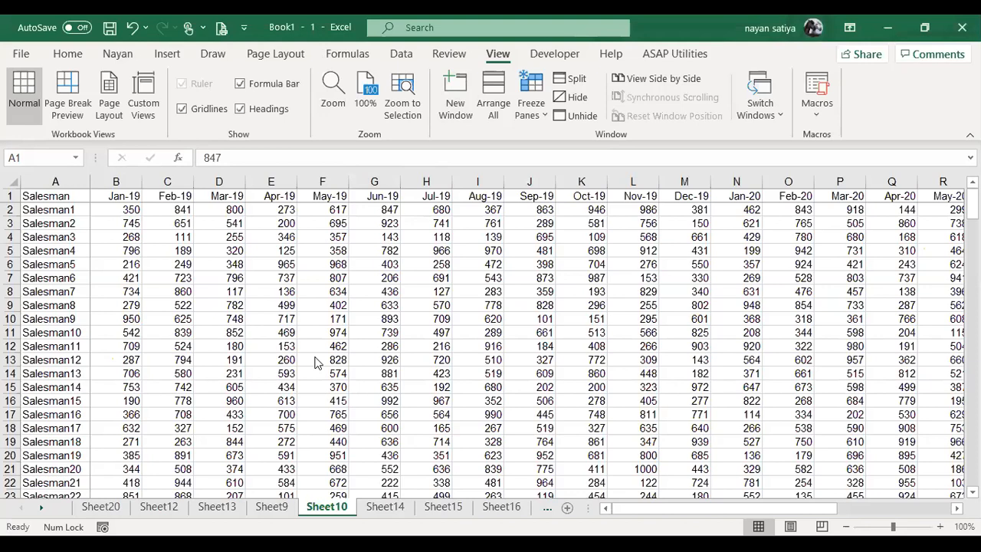
{"action": "left_click", "coordinate": [316, 360]}
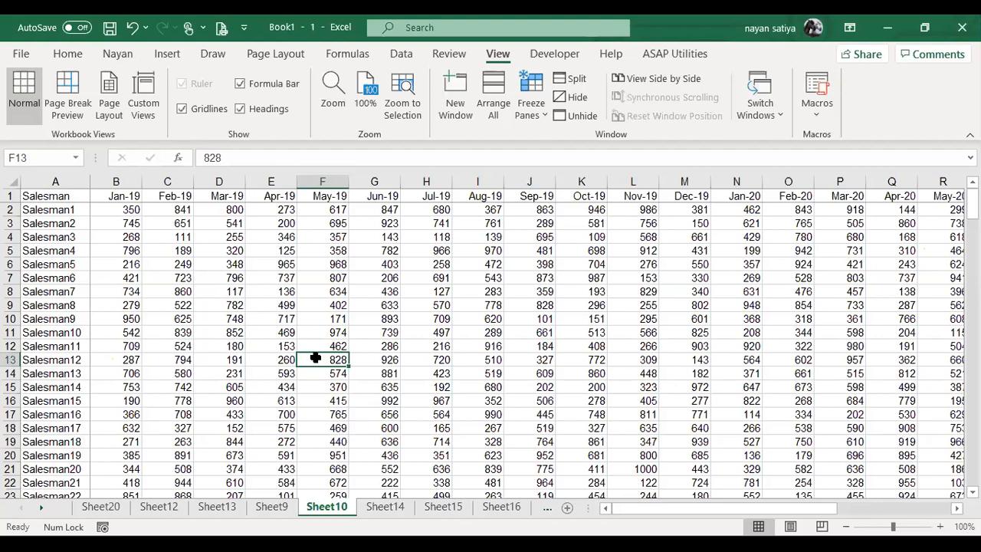
Arrange the open windows in a Tiled layout, and maximize the Book1 - 1 window again.
{"action": "left_click", "coordinate": [494, 107]}
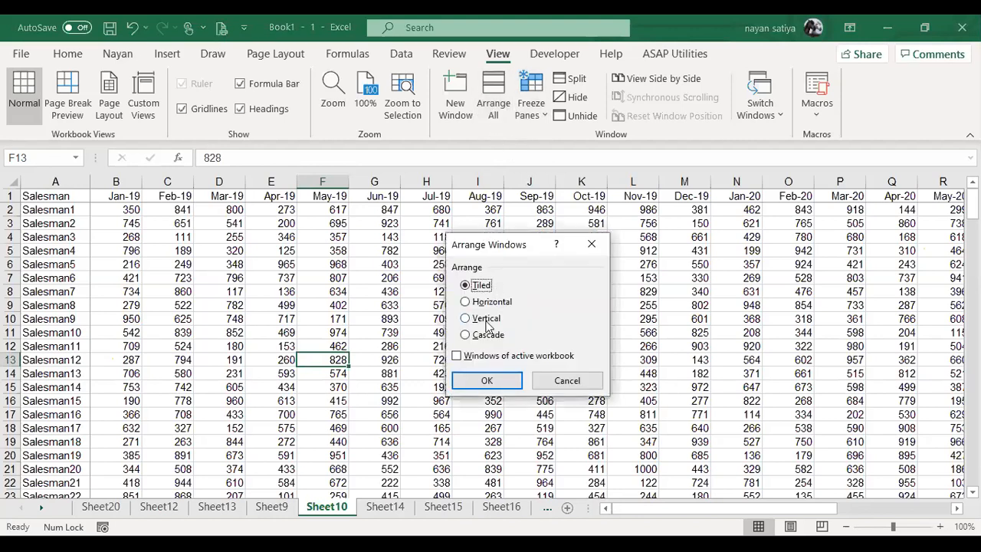
{"action": "left_click", "coordinate": [486, 381]}
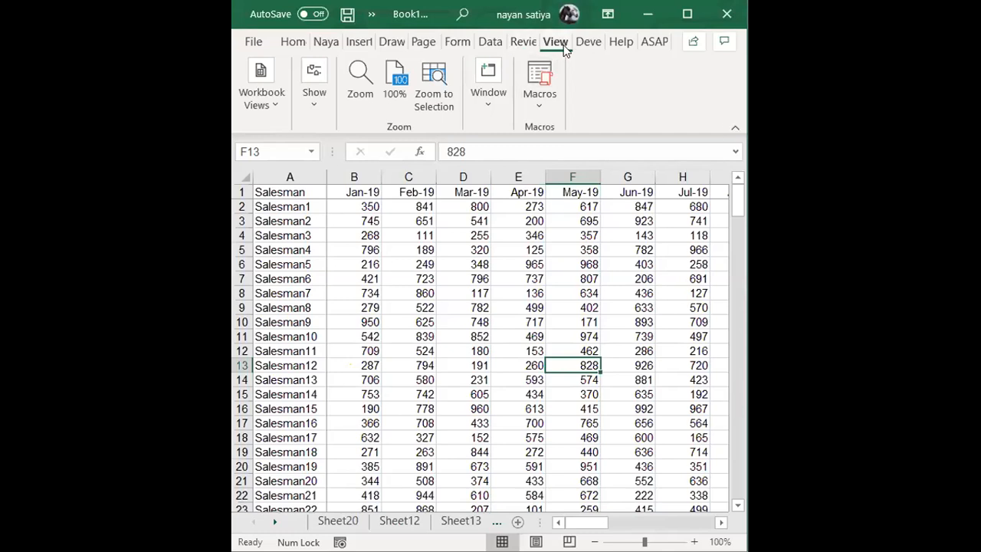
{"action": "left_click", "coordinate": [686, 13]}
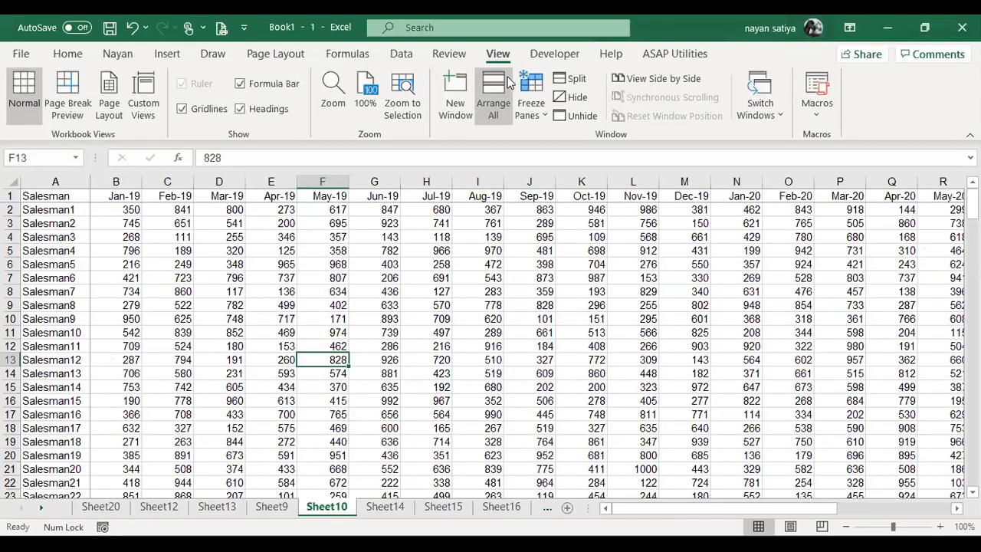
Arrange the open windows in a Horizontal layout, and rearrange them in a Vertical layout.
{"action": "left_click", "coordinate": [491, 301]}
{"action": "left_click", "coordinate": [488, 381]}
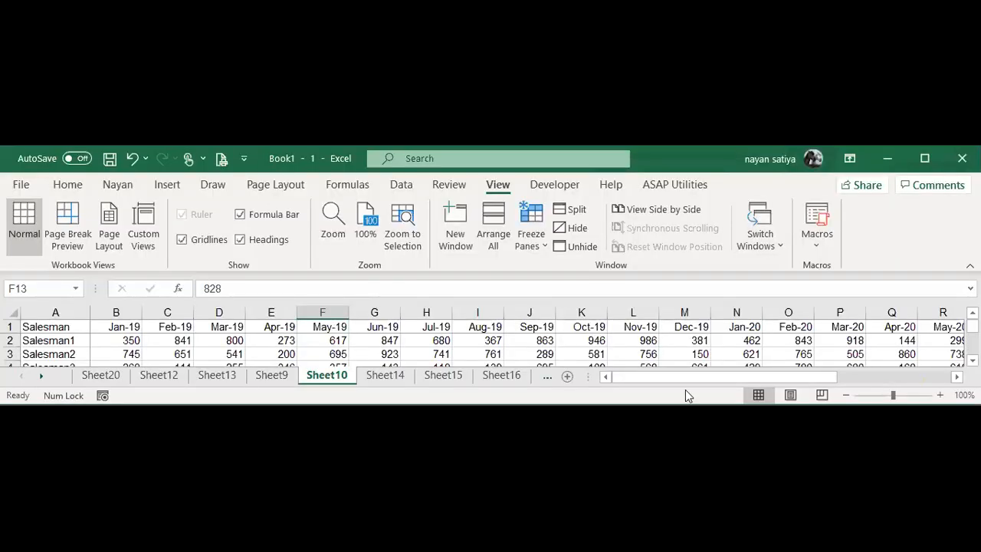
{"action": "left_click", "coordinate": [502, 244]}
{"action": "left_click", "coordinate": [490, 449]}
{"action": "left_click", "coordinate": [499, 512]}
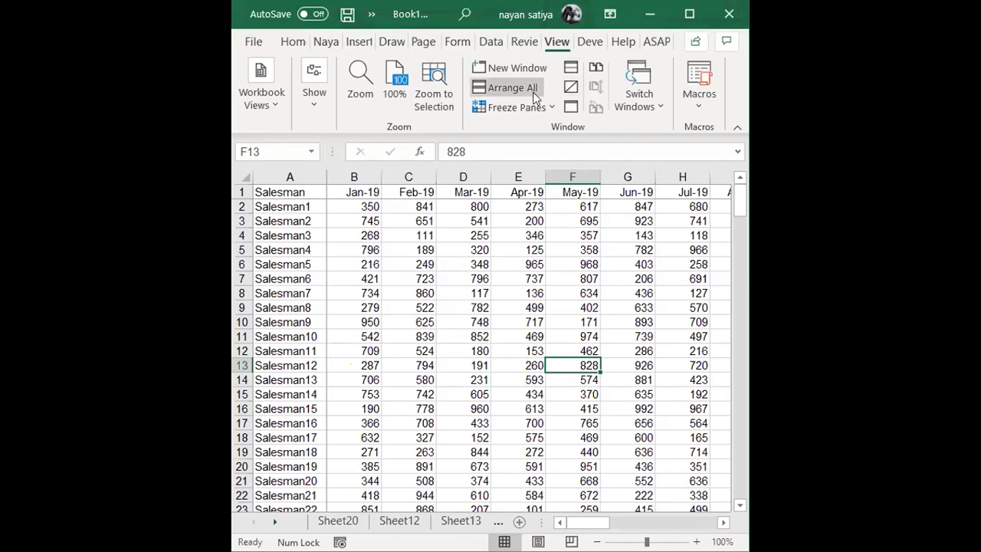
Arrange the open windows in a Cascade layout, and maximize the Book1 - 1 window again.
{"action": "left_click", "coordinate": [534, 96]}
{"action": "left_click", "coordinate": [747, 339]}
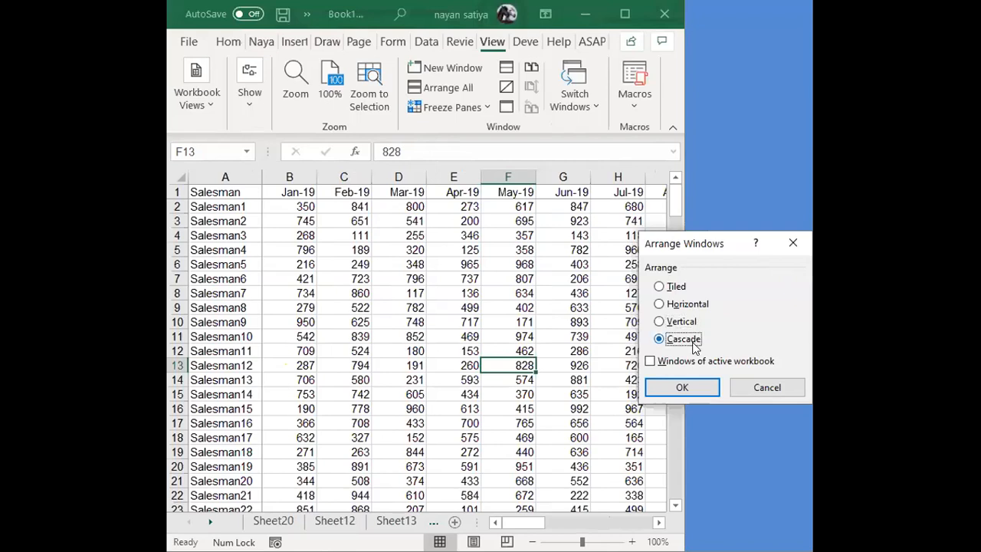
{"action": "left_click", "coordinate": [683, 389]}
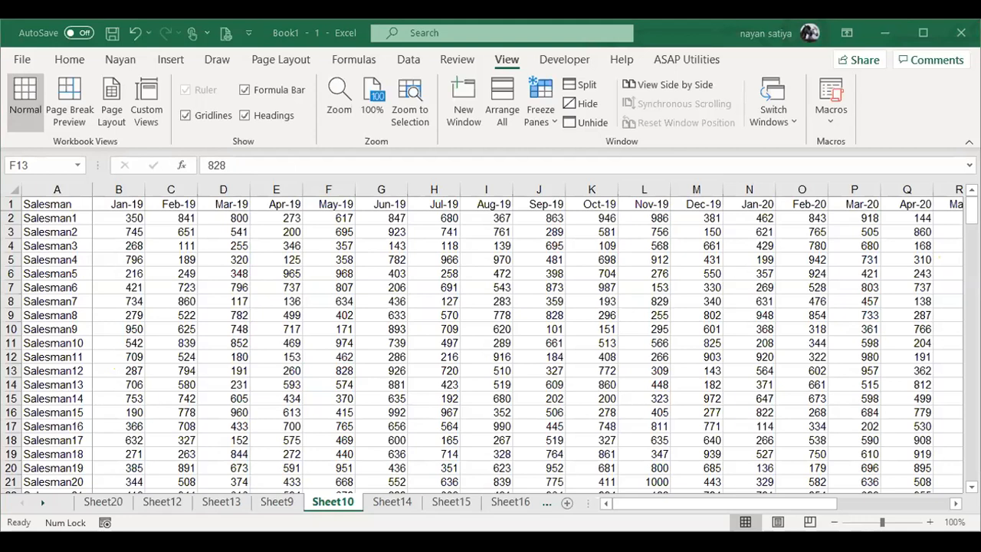
{"action": "left_click", "coordinate": [348, 297]}
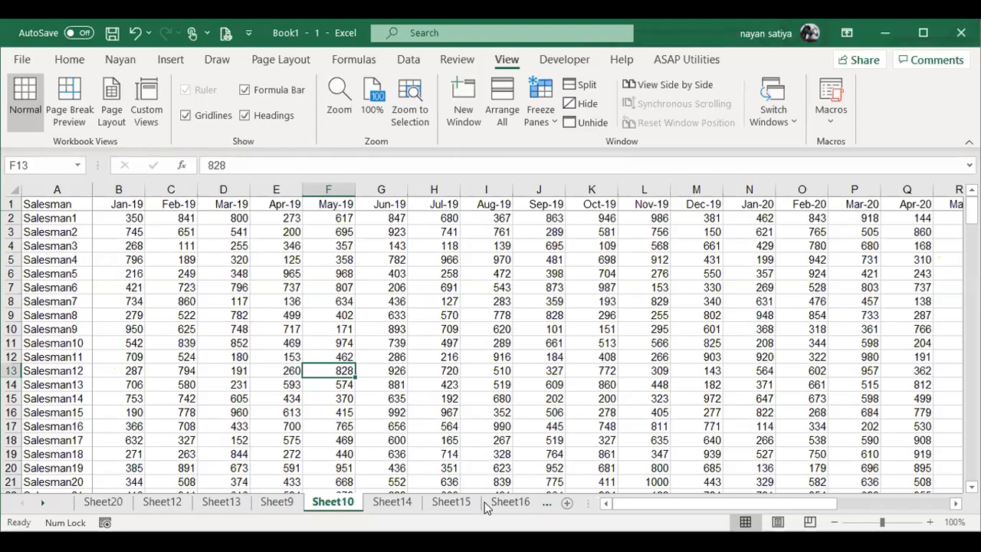
{"action": "key", "text": "alt+Tab"}
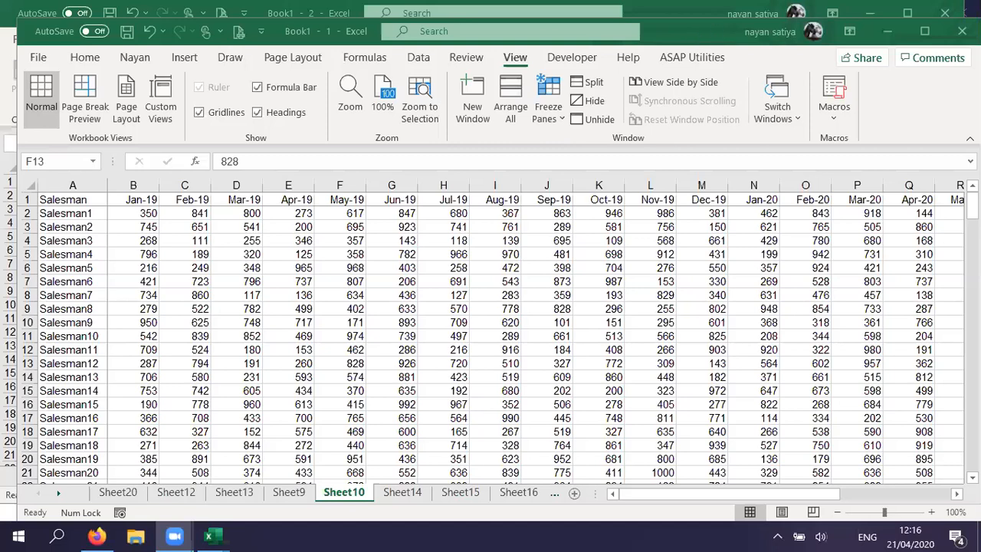
{"action": "left_click", "coordinate": [925, 31]}
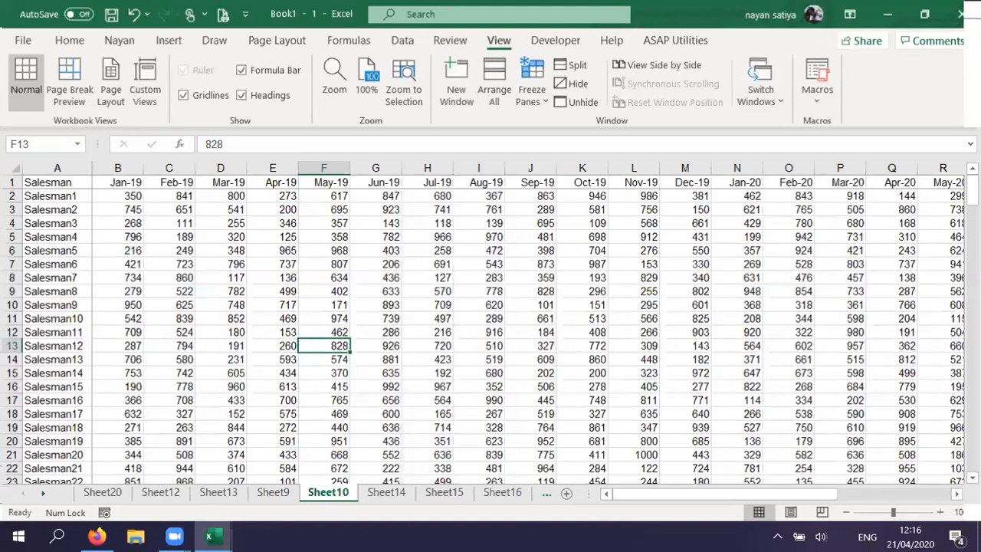
Examine the Aug-19 column down to its total in I202, and return to cell I2.
{"action": "left_click", "coordinate": [491, 295]}
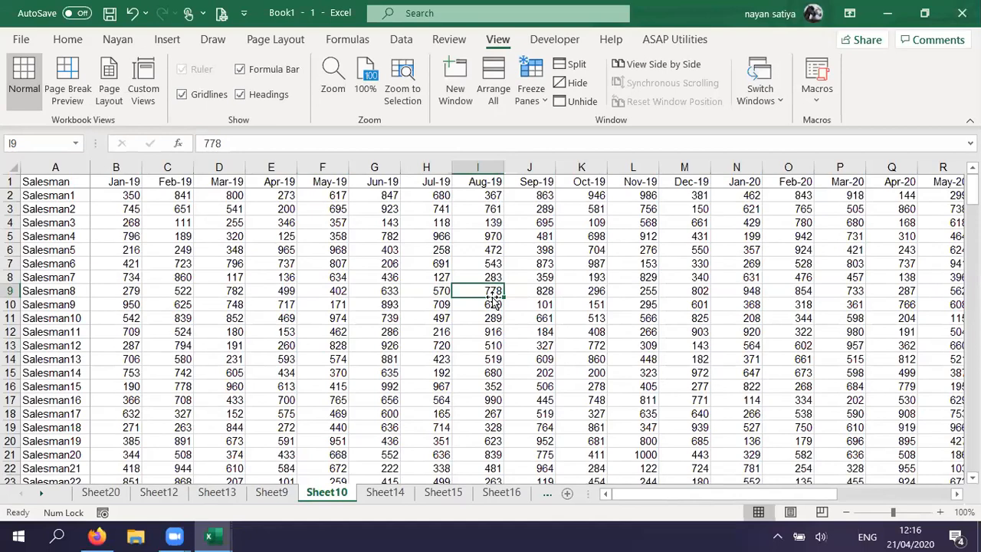
{"action": "double_click", "coordinate": [491, 297]}
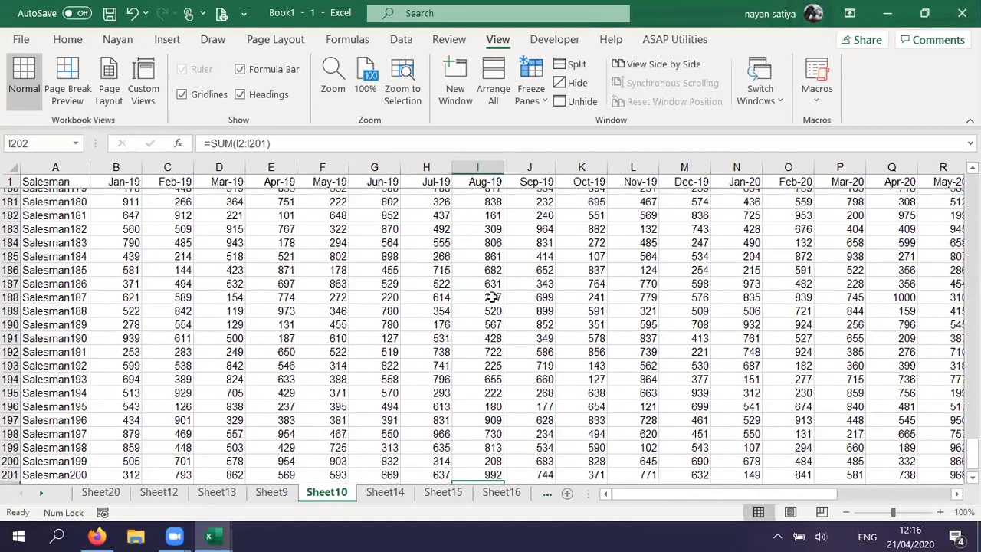
{"action": "key", "text": "ctrl+Up"}
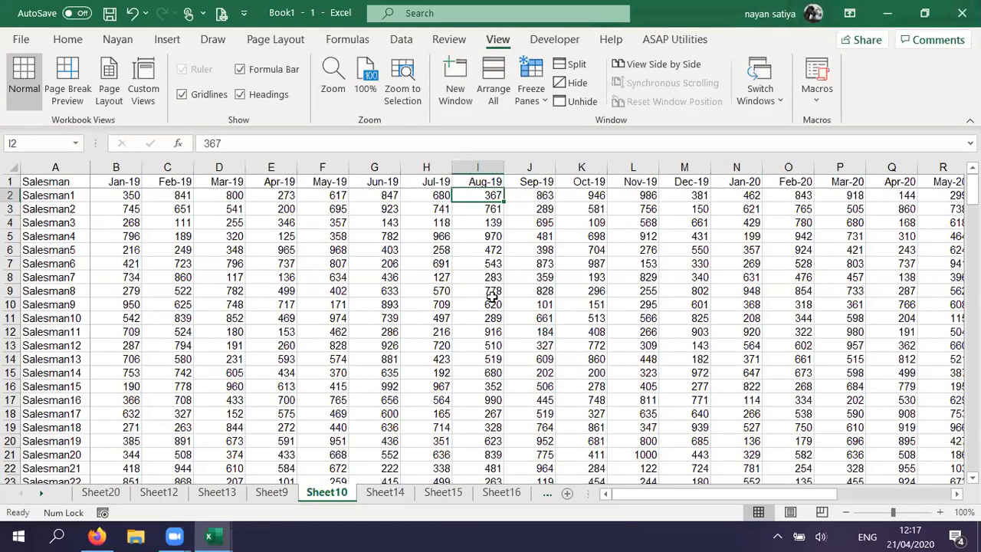
Open a third window of the workbook, view the Book1 - 2 window and return to Book1 - 1.
{"action": "left_click", "coordinate": [461, 76]}
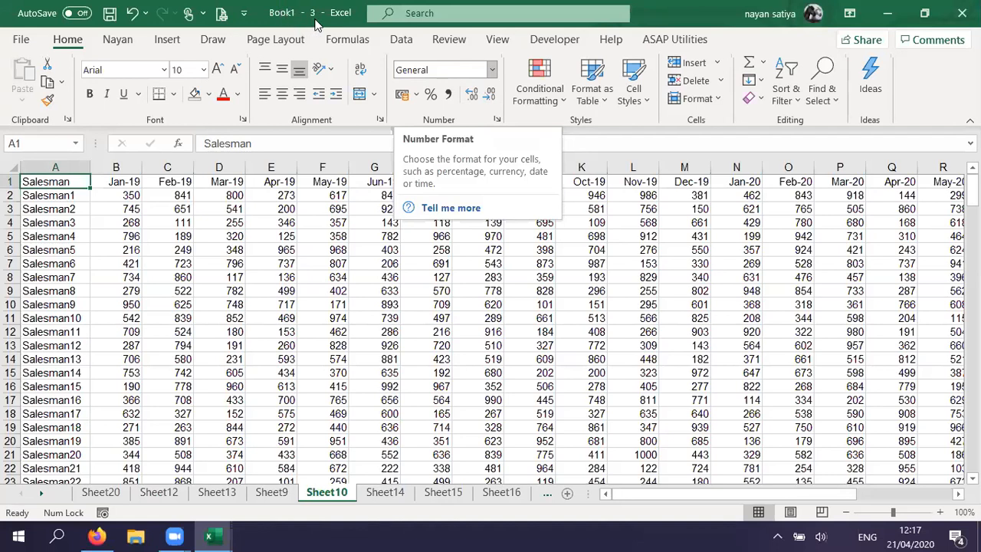
{"action": "left_click", "coordinate": [215, 537]}
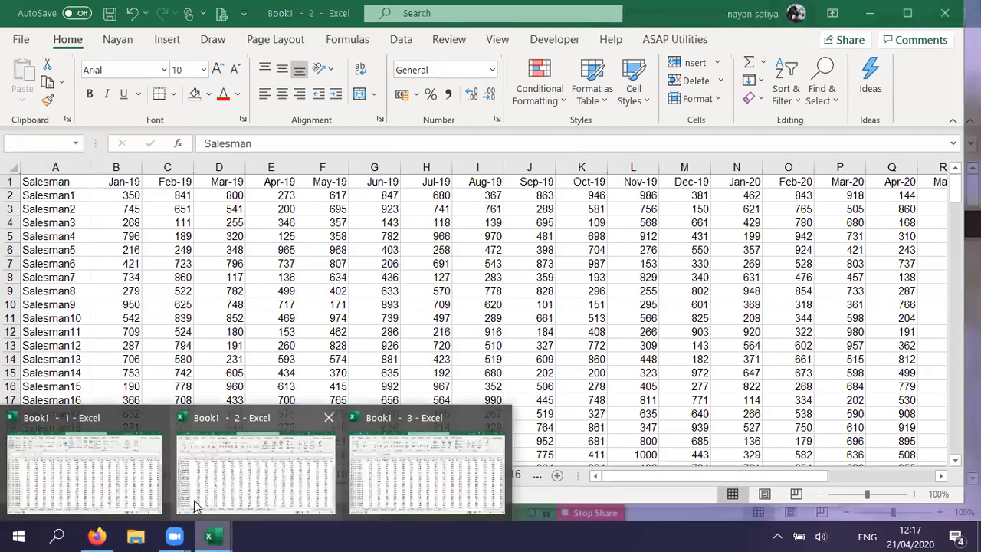
{"action": "left_click", "coordinate": [195, 506]}
{"action": "left_click", "coordinate": [214, 537]}
{"action": "left_click", "coordinate": [137, 499]}
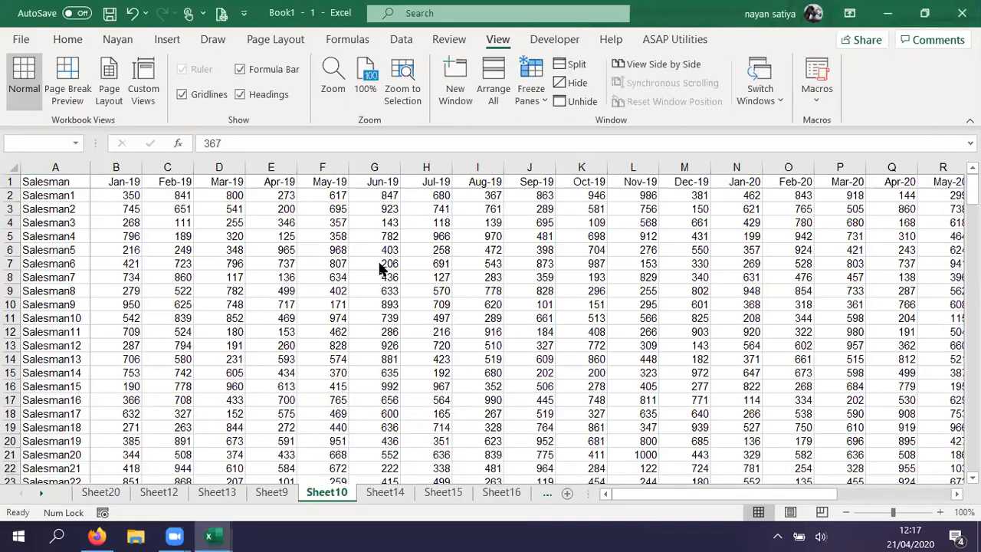
{"action": "left_click", "coordinate": [213, 535]}
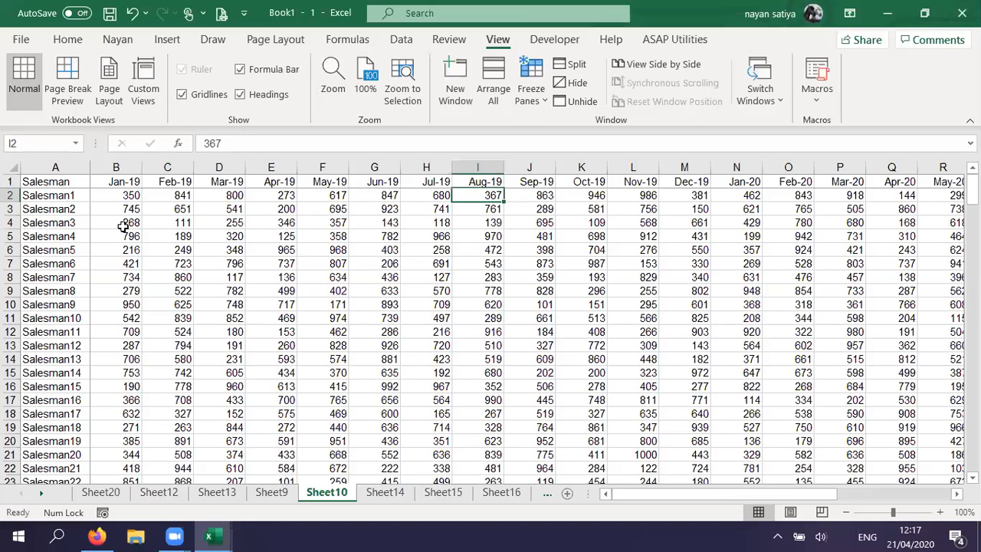
Fill the Salesman1 row from A2 through Dec-20 with light orange and make it bold.
{"action": "left_click", "coordinate": [46, 196]}
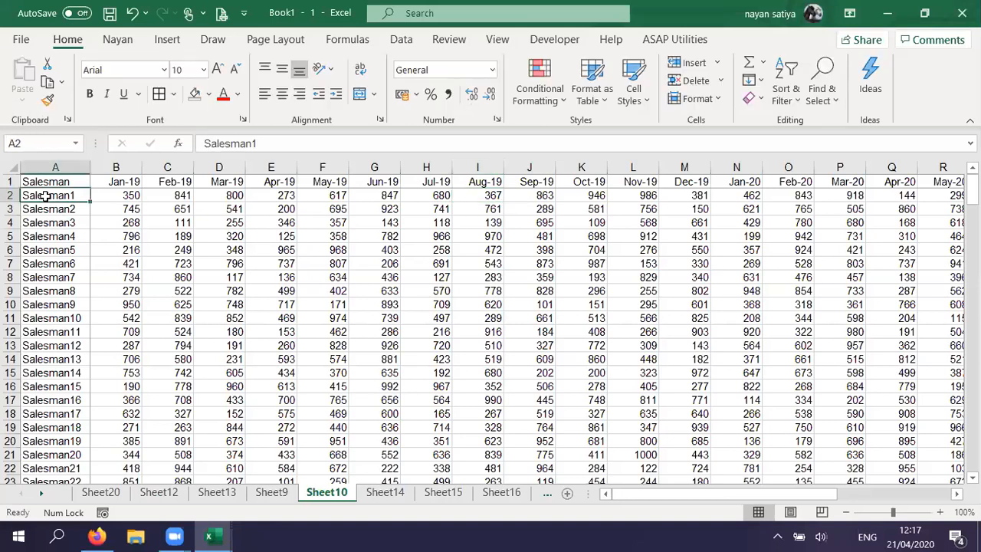
{"action": "key", "text": "ctrl+shift+Right"}
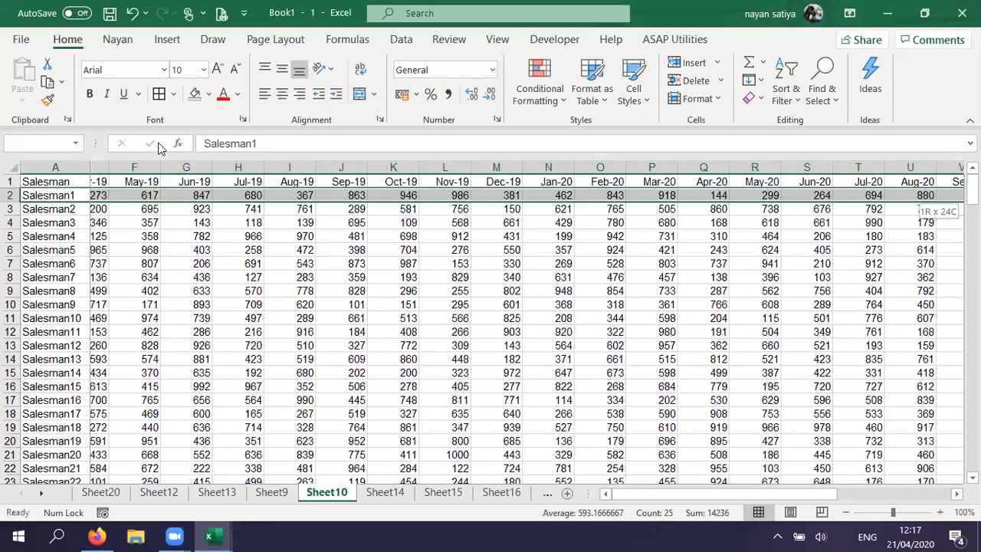
{"action": "left_click", "coordinate": [208, 95]}
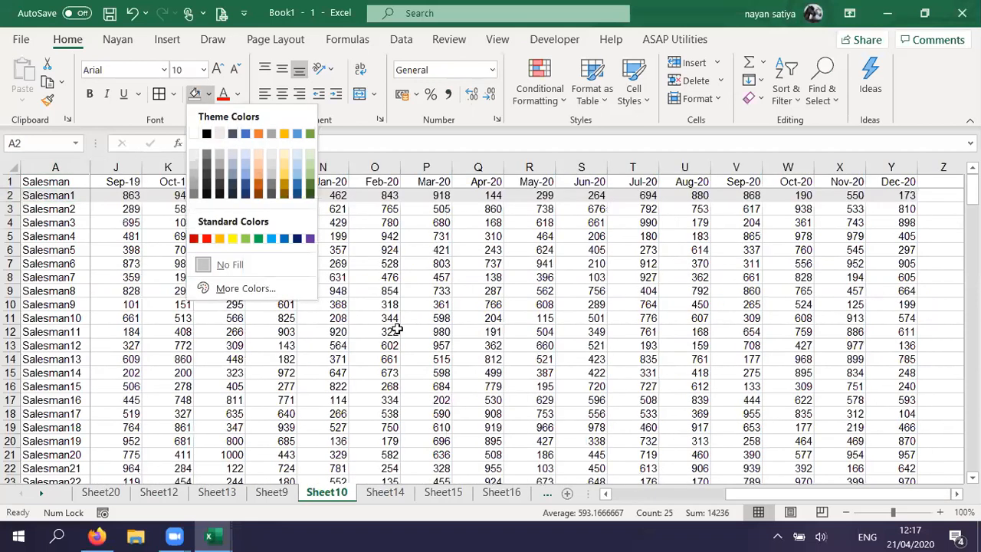
{"action": "left_click", "coordinate": [259, 170]}
{"action": "left_click", "coordinate": [89, 93]}
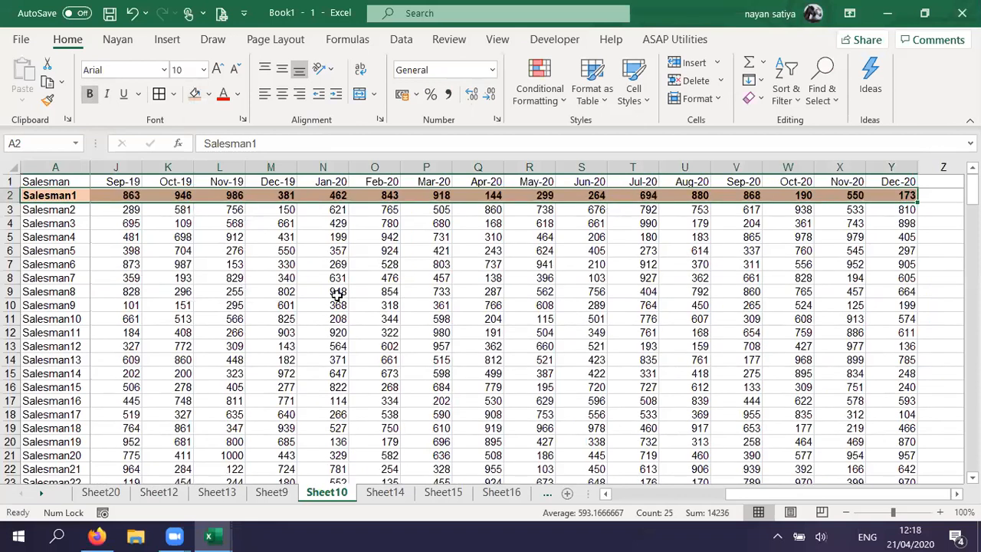
Switch to the Book1 - 3 window to check the Salesman1 row's formatting, and select cell A1.
{"action": "left_click", "coordinate": [218, 536]}
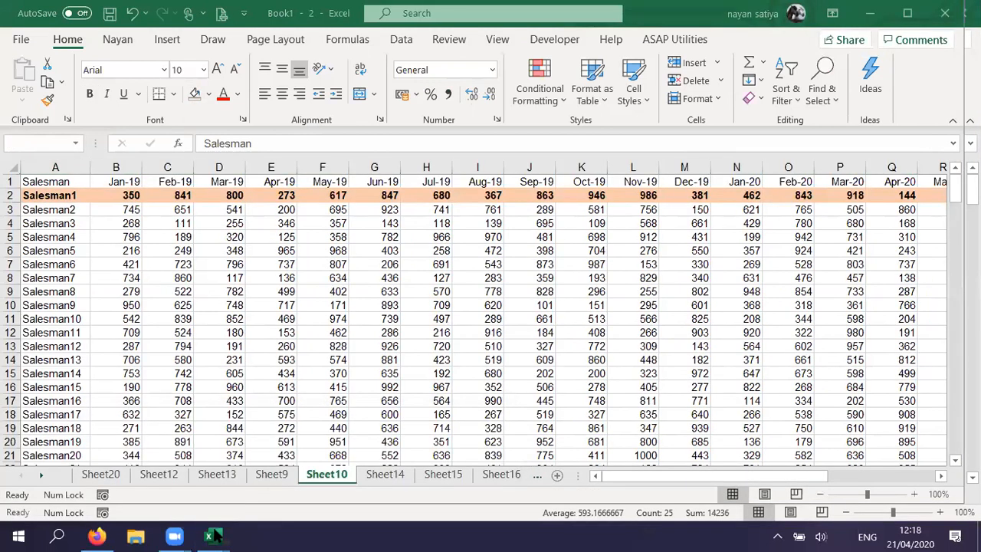
{"action": "left_click", "coordinate": [214, 536]}
{"action": "left_click", "coordinate": [424, 471]}
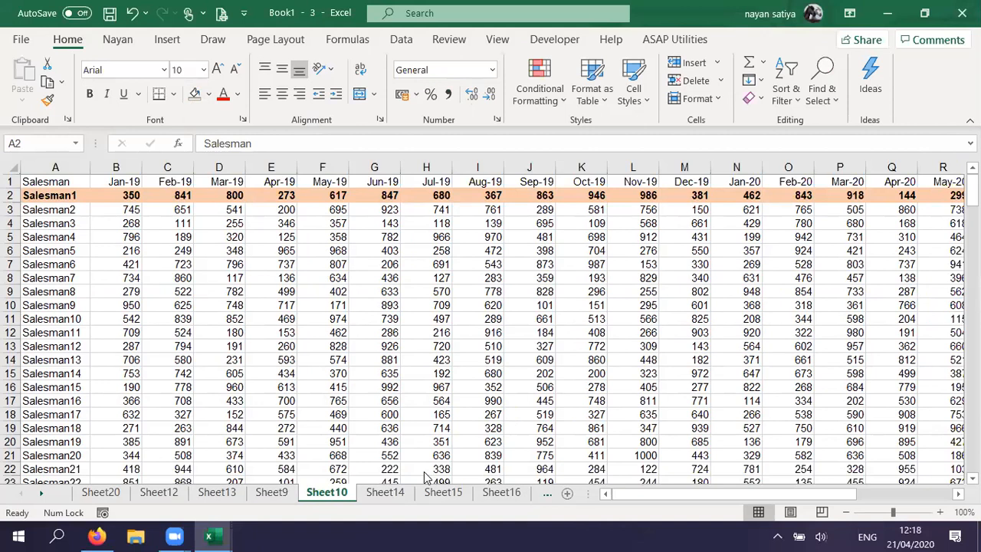
{"action": "key", "text": "Up"}
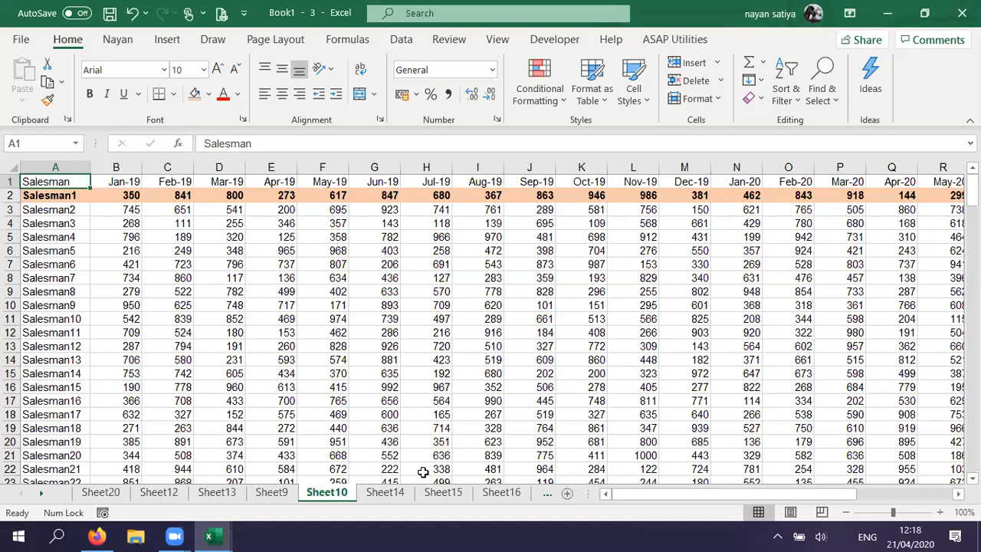
Enter the presenter's first name in cell H8 of Sheet14.
{"action": "left_click", "coordinate": [418, 489]}
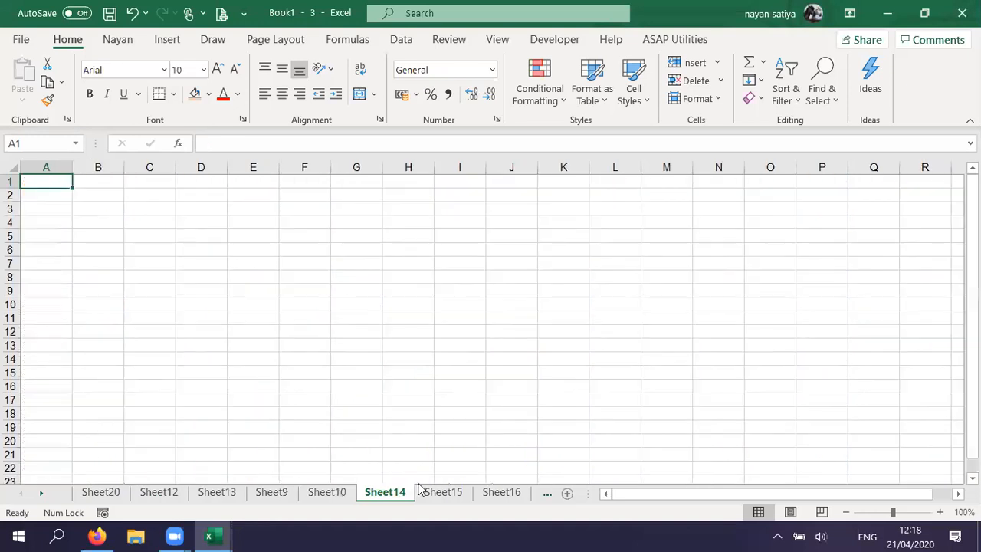
{"action": "left_click", "coordinate": [395, 280]}
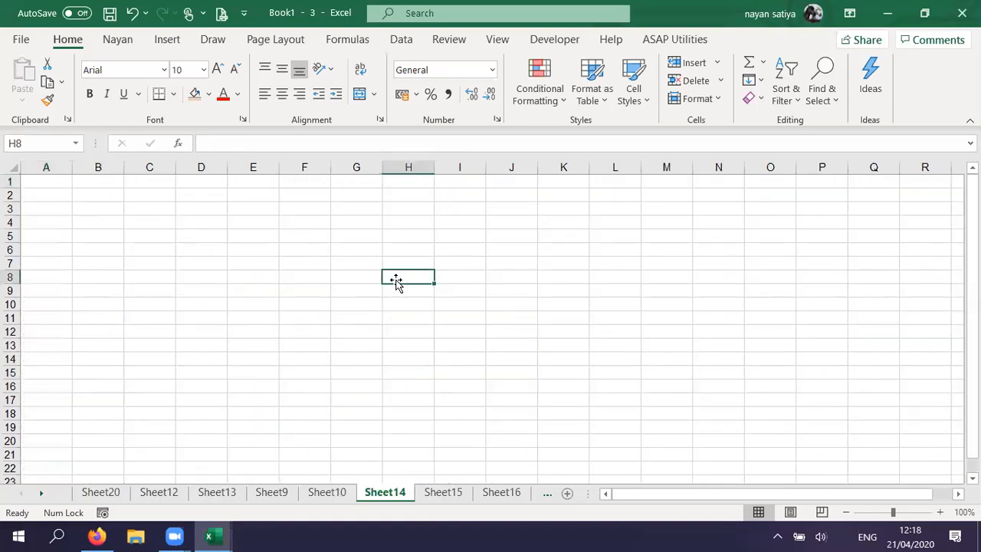
{"action": "type", "text": "Nayan"}
{"action": "key", "text": "Return"}
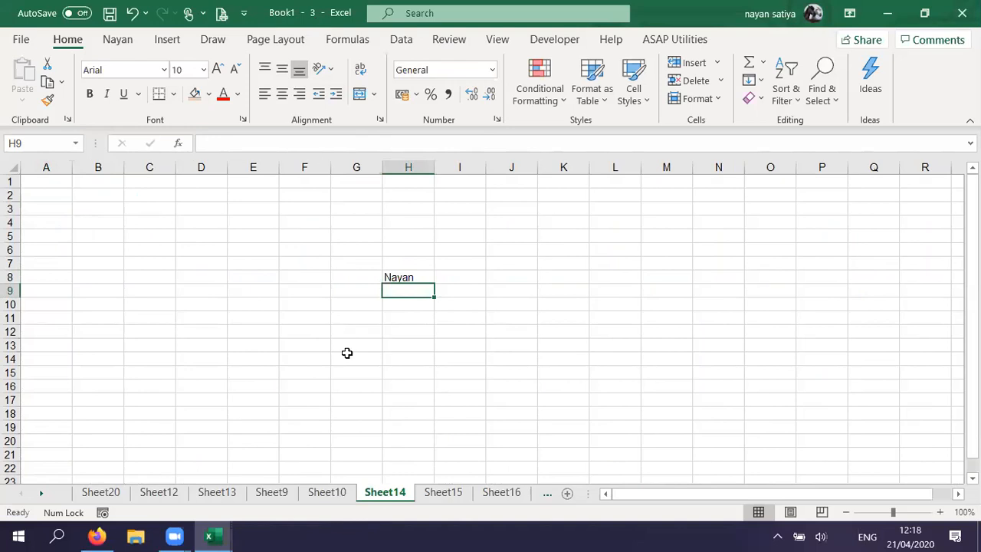
Switch to the Book1 - 1 window and show Sheet14 to check the entry in H8.
{"action": "left_click", "coordinate": [215, 536]}
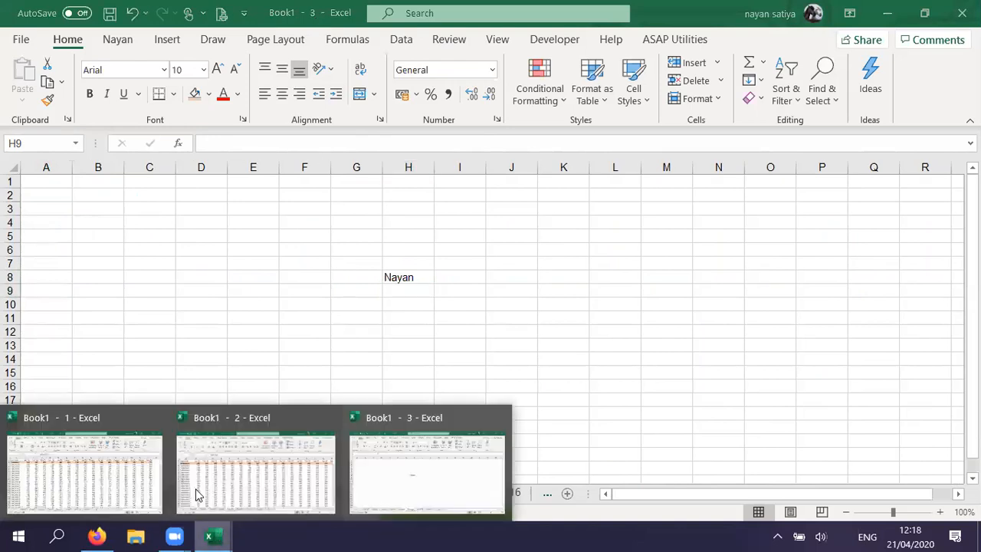
{"action": "left_click", "coordinate": [125, 478]}
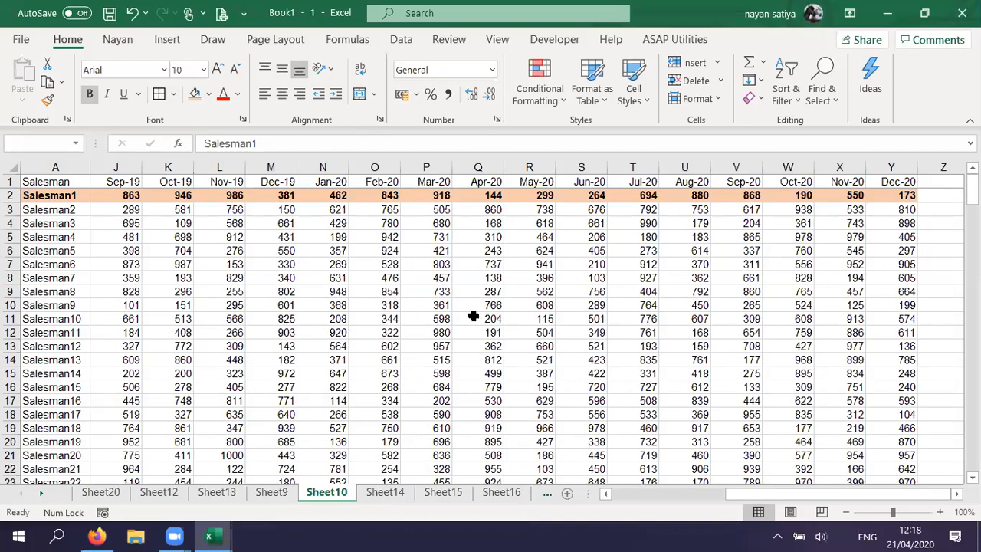
{"action": "key", "text": "ctrl+Page_Down"}
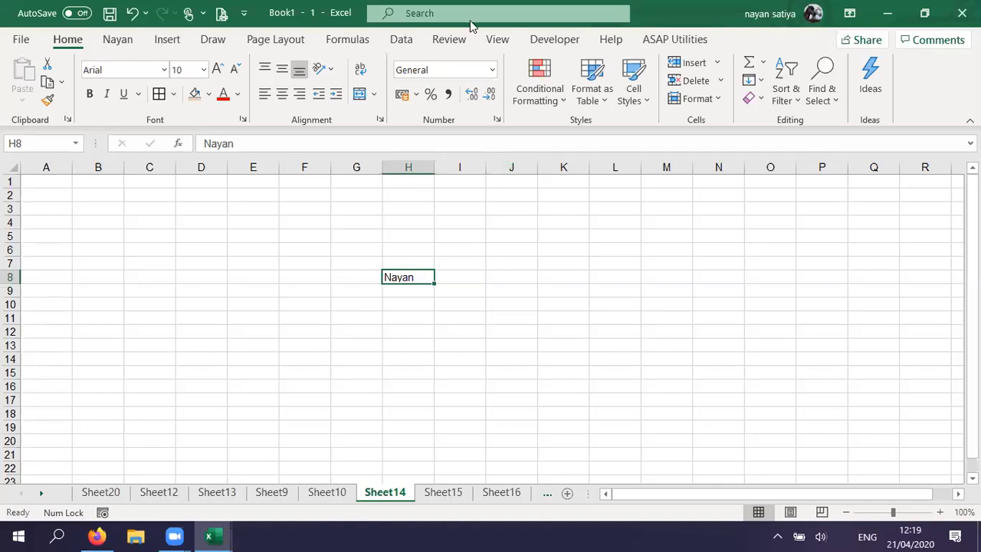
Arrange the three workbook windows in a Tiled layout, and collapse the ribbon in the Book1 - 1 window.
{"action": "left_click", "coordinate": [493, 41]}
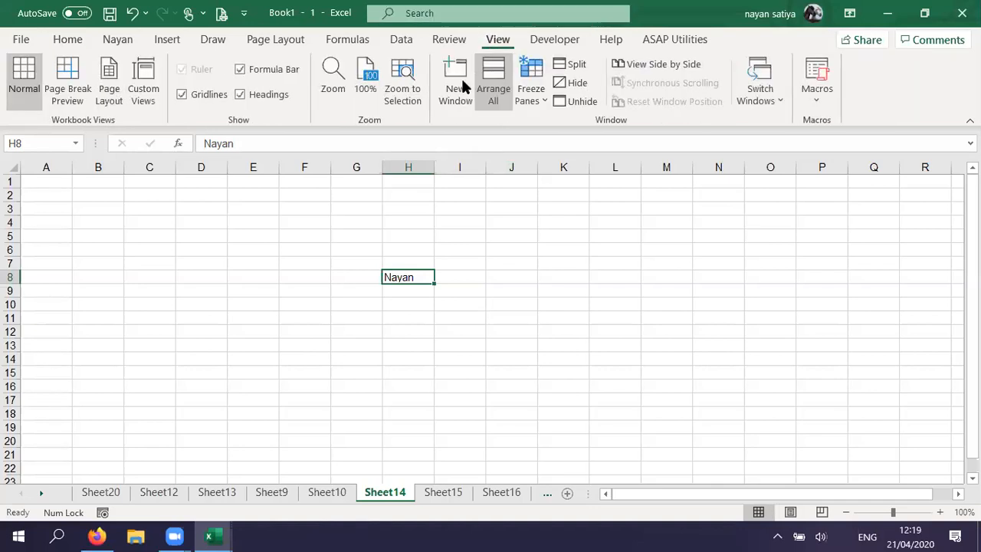
{"action": "left_click", "coordinate": [494, 93]}
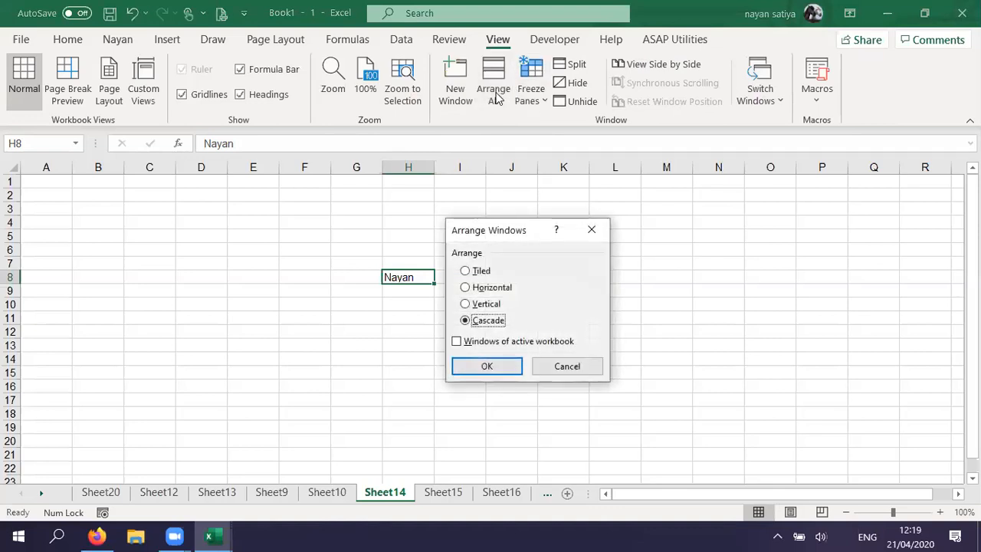
{"action": "left_click", "coordinate": [483, 270]}
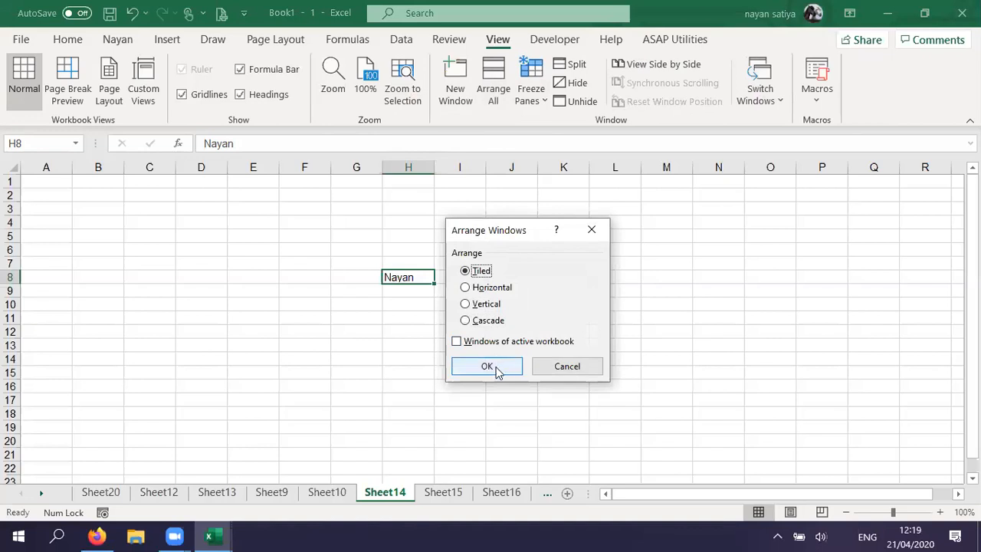
{"action": "left_click", "coordinate": [487, 366]}
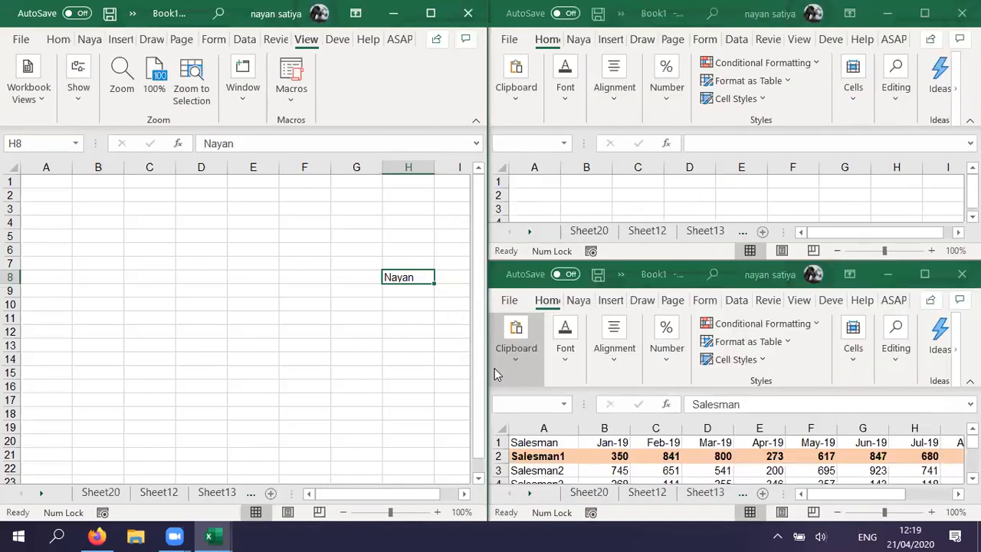
{"action": "left_click", "coordinate": [475, 125]}
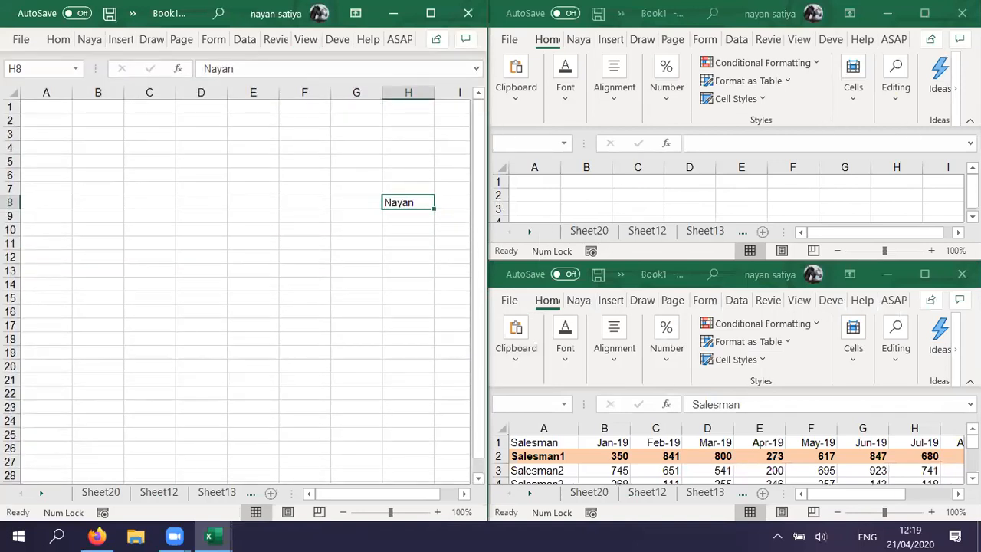
Collapse the ribbon in the two remaining workbook windows and select cell C2 in the window showing Sheet10.
{"action": "left_click", "coordinate": [969, 121]}
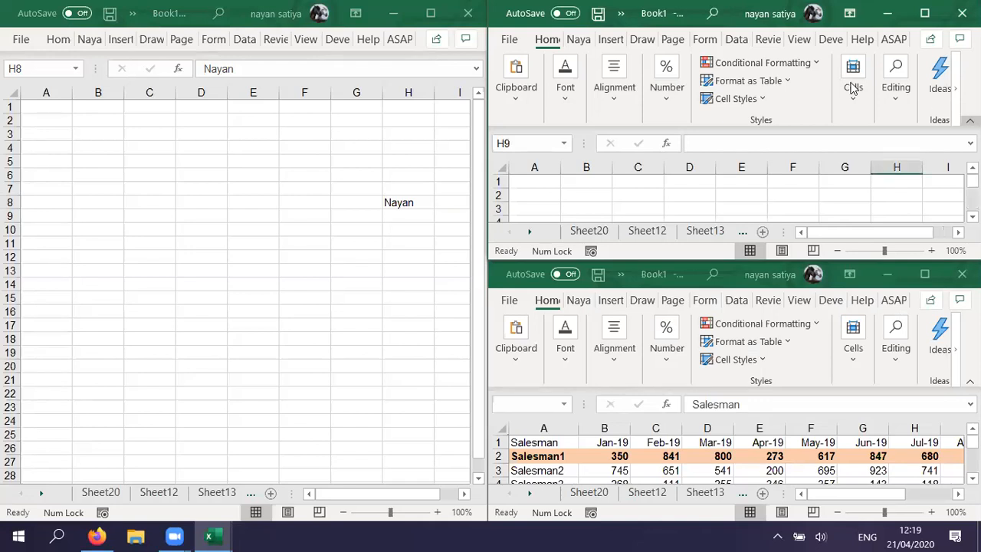
{"action": "left_click", "coordinate": [970, 382]}
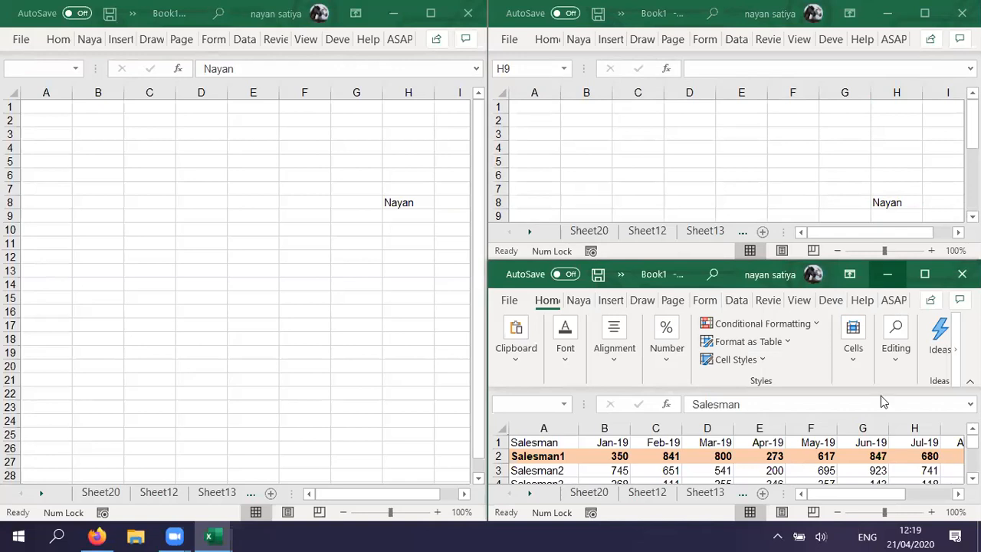
{"action": "left_click", "coordinate": [970, 381]}
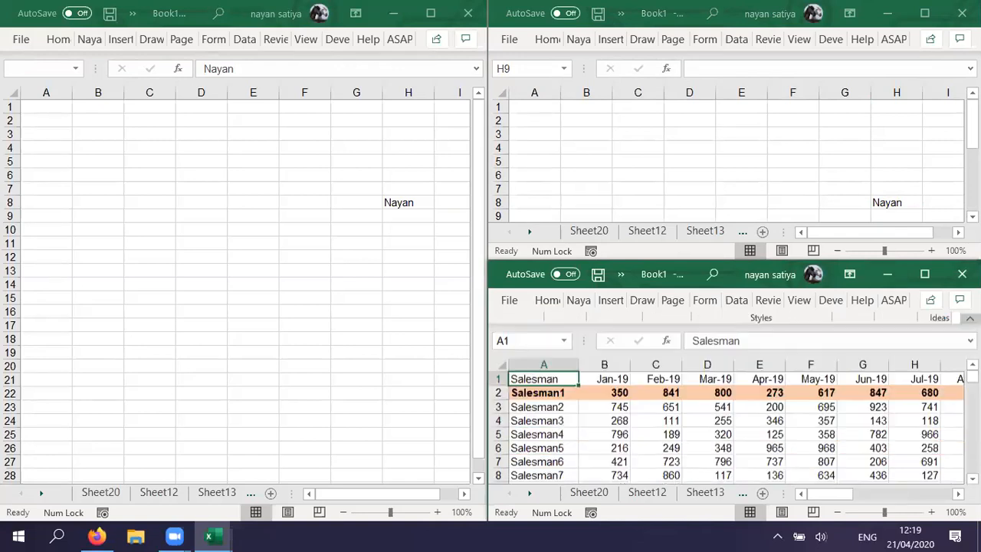
{"action": "left_click", "coordinate": [759, 450]}
{"action": "left_click", "coordinate": [655, 392]}
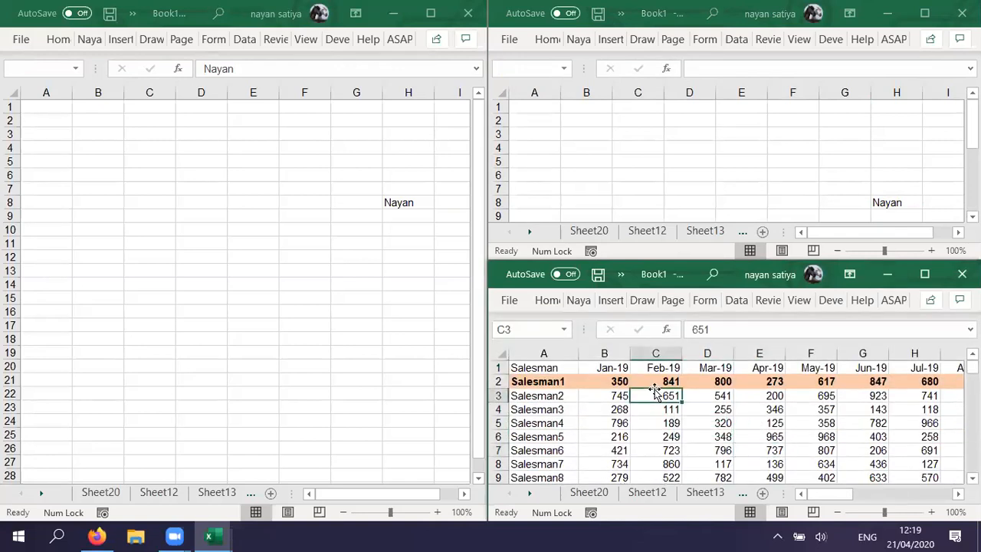
{"action": "left_click", "coordinate": [655, 380]}
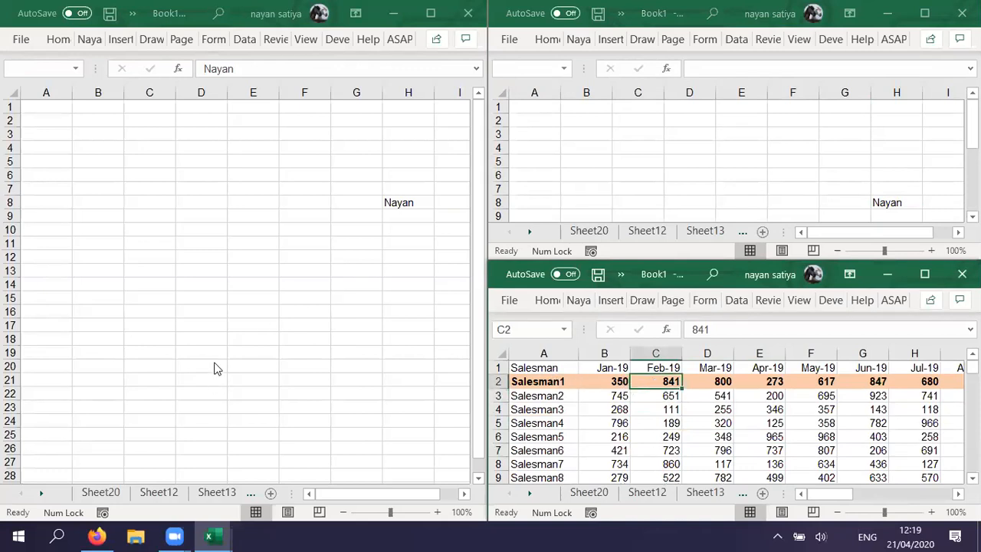
Activate the smaller Sheet14 window, switch it to Sheet10 and go to the Total row in A202.
{"action": "left_click", "coordinate": [321, 223]}
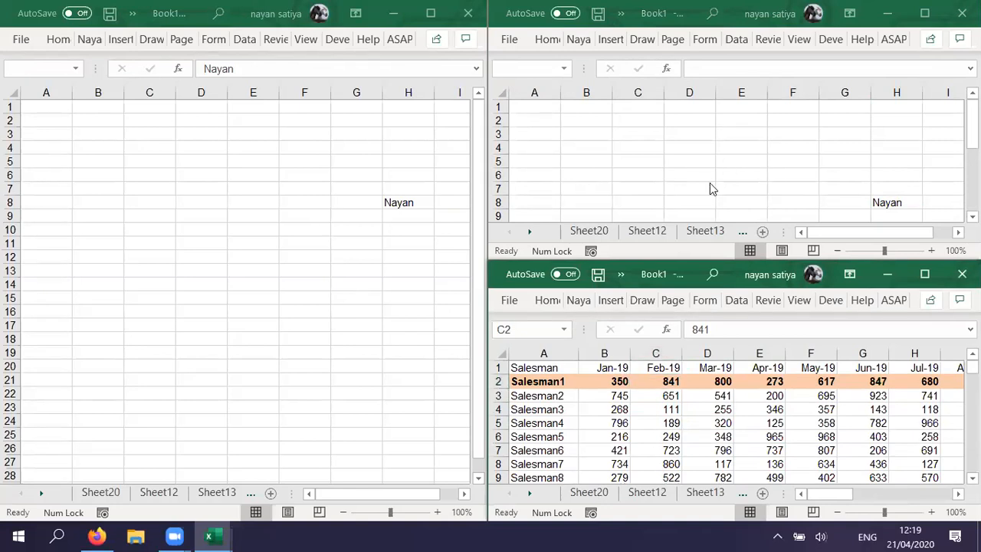
{"action": "key", "text": "ctrl+Tab"}
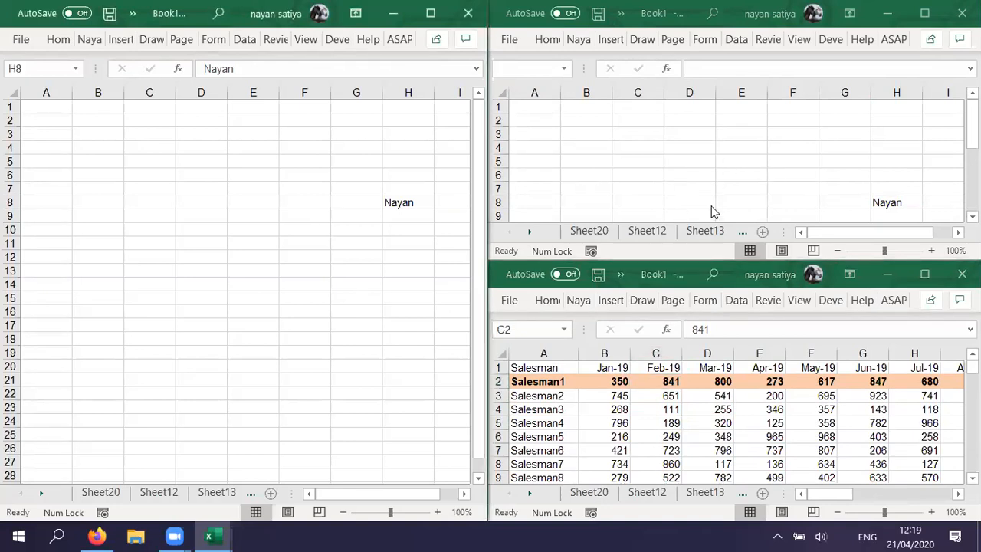
{"action": "left_click", "coordinate": [723, 174]}
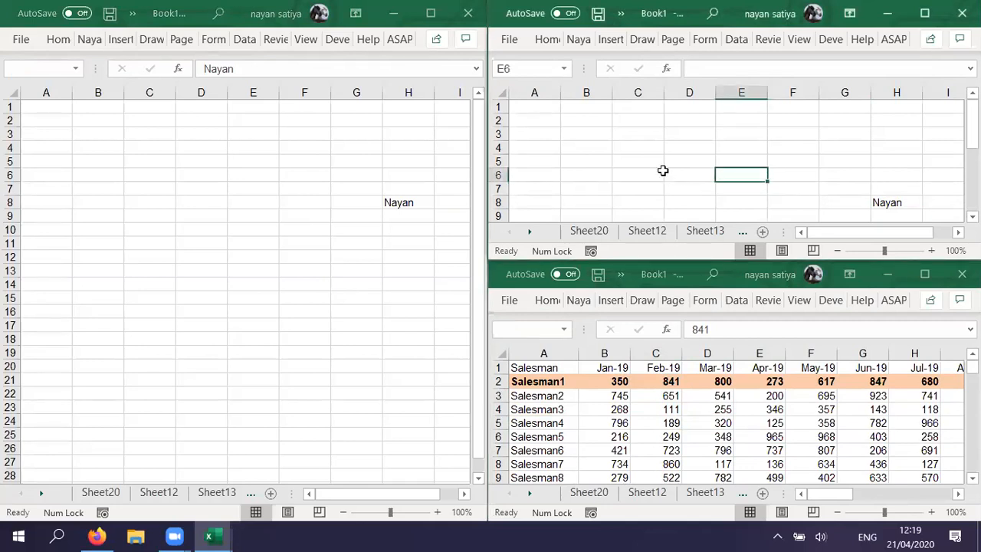
{"action": "key", "text": "ctrl+Page_Down"}
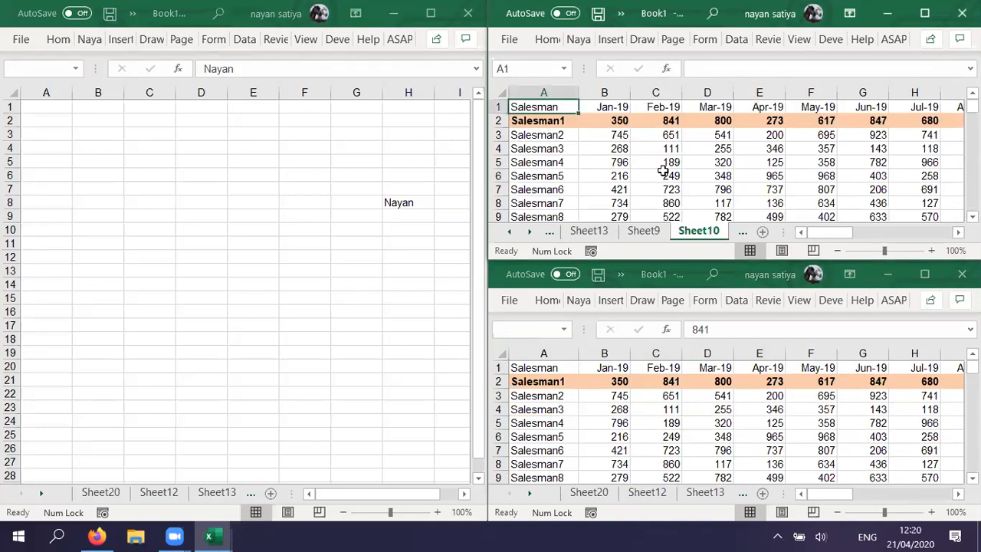
{"action": "key", "text": "Down"}
{"action": "key", "text": "Down"}
{"action": "key", "text": "Down"}
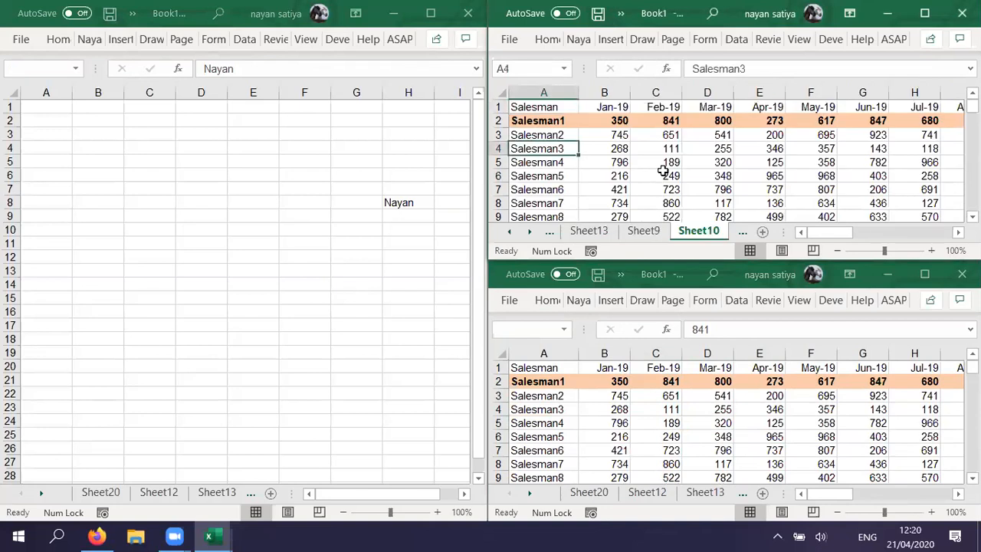
{"action": "key", "text": "ctrl+Down"}
{"action": "key", "text": "Down"}
{"action": "key", "text": "Up"}
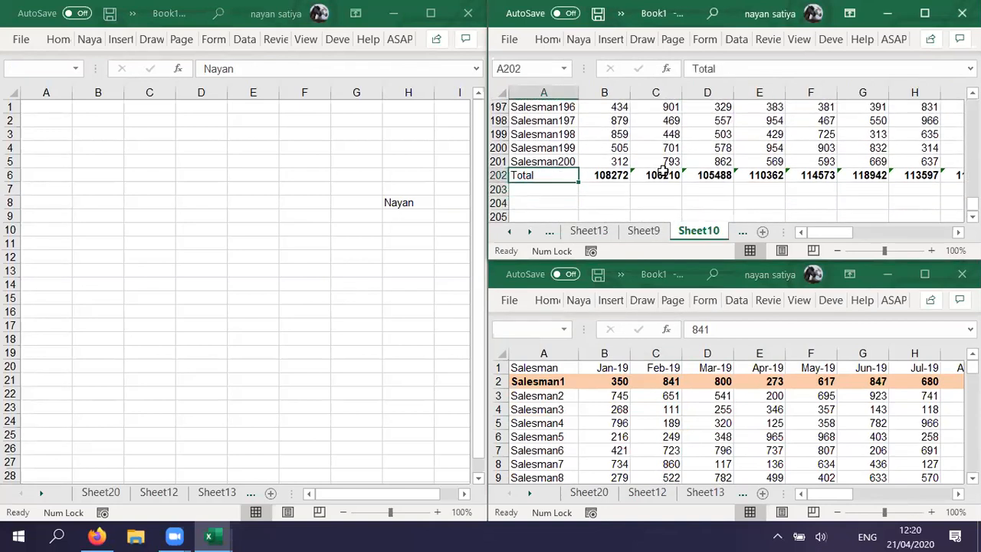
Review the monthly totals along row 202 and the B202 formula, and select B2 in the other Sheet10 window.
{"action": "key", "text": "Right"}
{"action": "key", "text": "Right"}
{"action": "key", "text": "Right"}
{"action": "key", "text": "Right"}
{"action": "key", "text": "Right"}
{"action": "key", "text": "Right"}
{"action": "key", "text": "Right"}
{"action": "key", "text": "Left"}
{"action": "key", "text": "Left"}
{"action": "key", "text": "Left"}
{"action": "key", "text": "Left"}
{"action": "key", "text": "Left"}
{"action": "key", "text": "Left"}
{"action": "key", "text": "Left"}
{"action": "key", "text": "Right"}
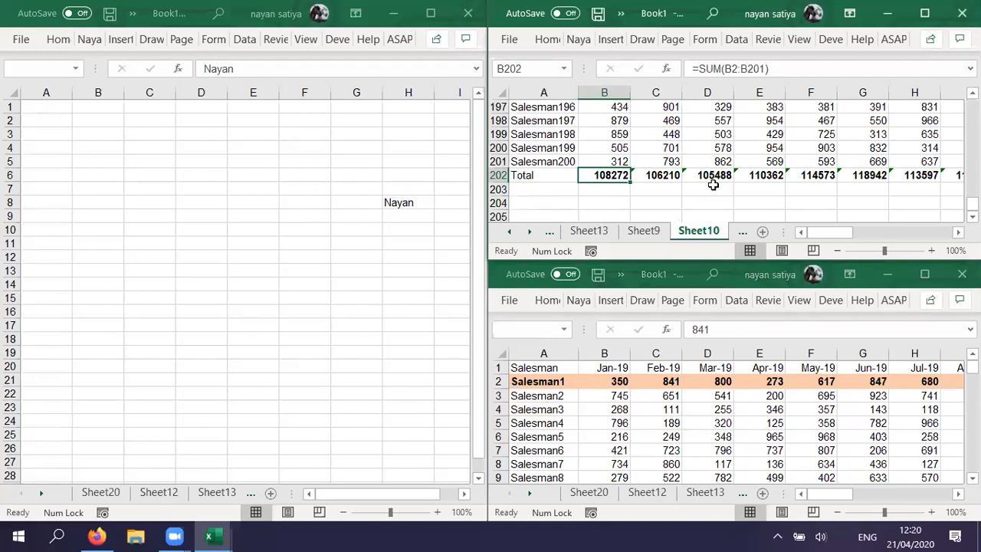
{"action": "left_click", "coordinate": [636, 402]}
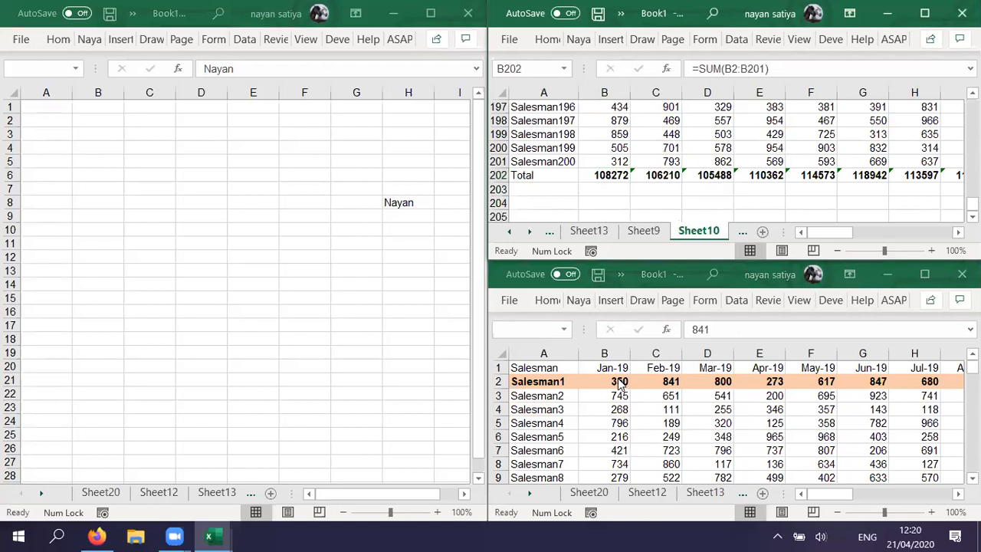
{"action": "left_click", "coordinate": [619, 382]}
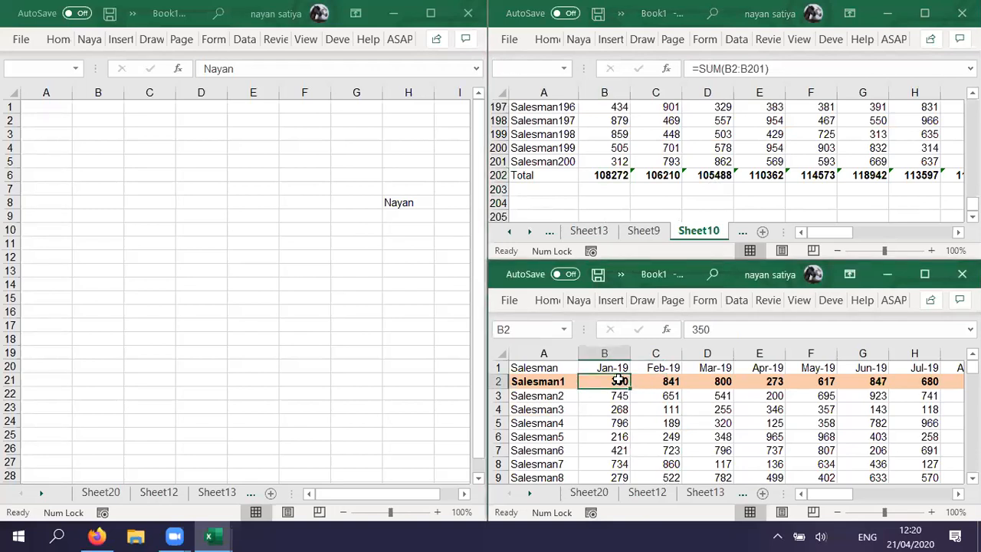
Enter 1, 2, 3, 4 and 5 across cells B6 to F6 of Sheet14.
{"action": "left_click", "coordinate": [259, 277]}
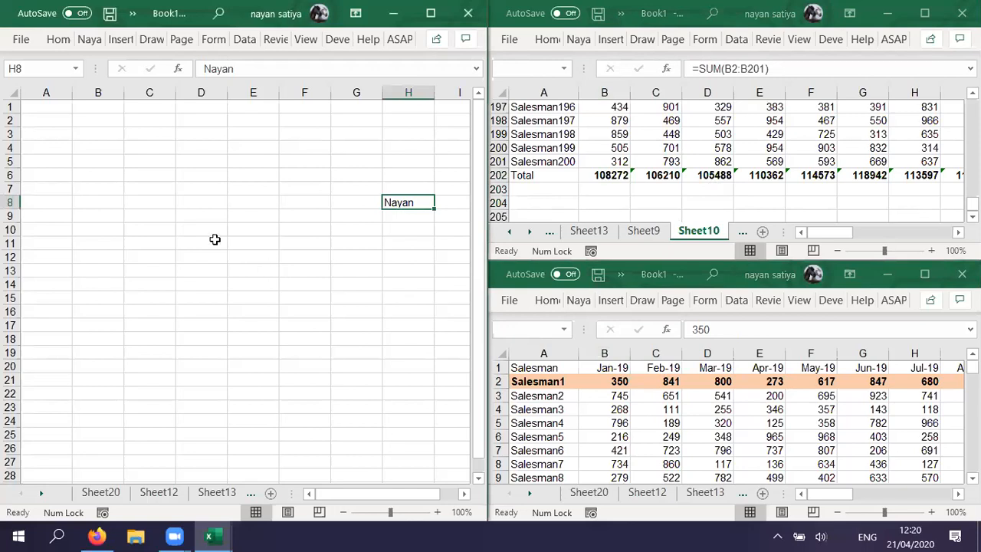
{"action": "left_click", "coordinate": [113, 176]}
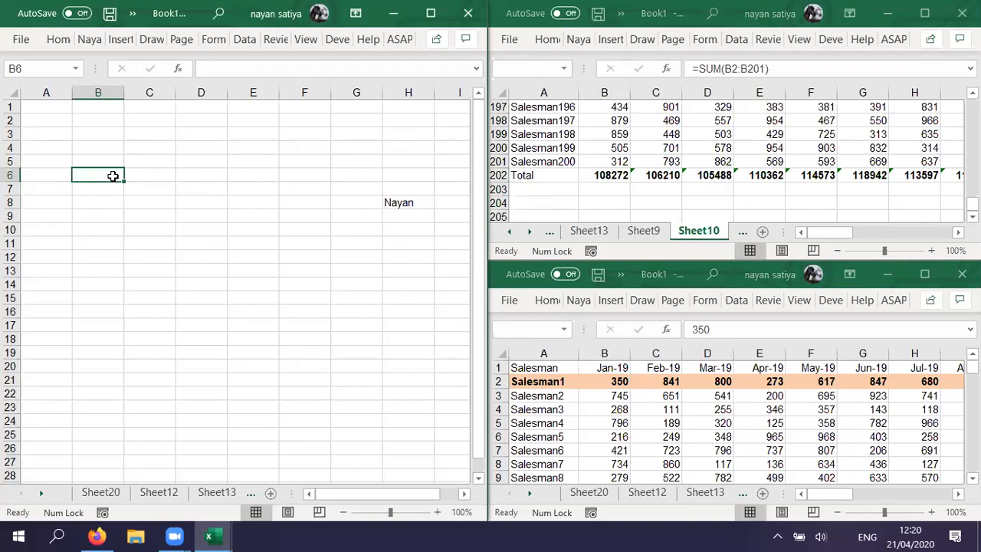
{"action": "type", "text": "1"}
{"action": "key", "text": "Tab"}
{"action": "type", "text": "2"}
{"action": "key", "text": "Tab"}
{"action": "type", "text": "3"}
{"action": "key", "text": "Tab"}
{"action": "type", "text": "4"}
{"action": "key", "text": "Tab"}
{"action": "type", "text": "5"}
{"action": "key", "text": "Tab"}
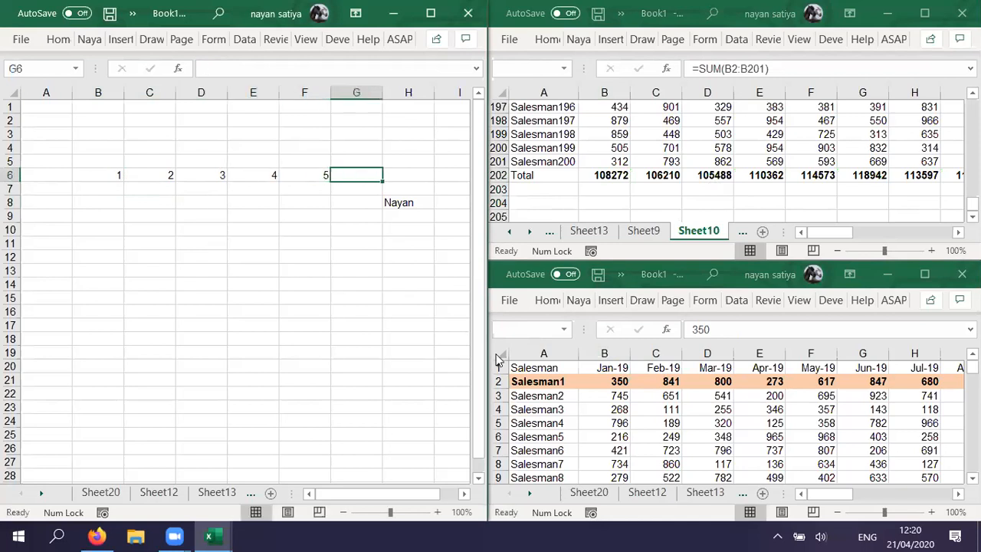
Replace Salesman1's Jan-19 value in cell B2 of Sheet10 with a link to the other window, =Sheet14!B6.
{"action": "left_click", "coordinate": [615, 388]}
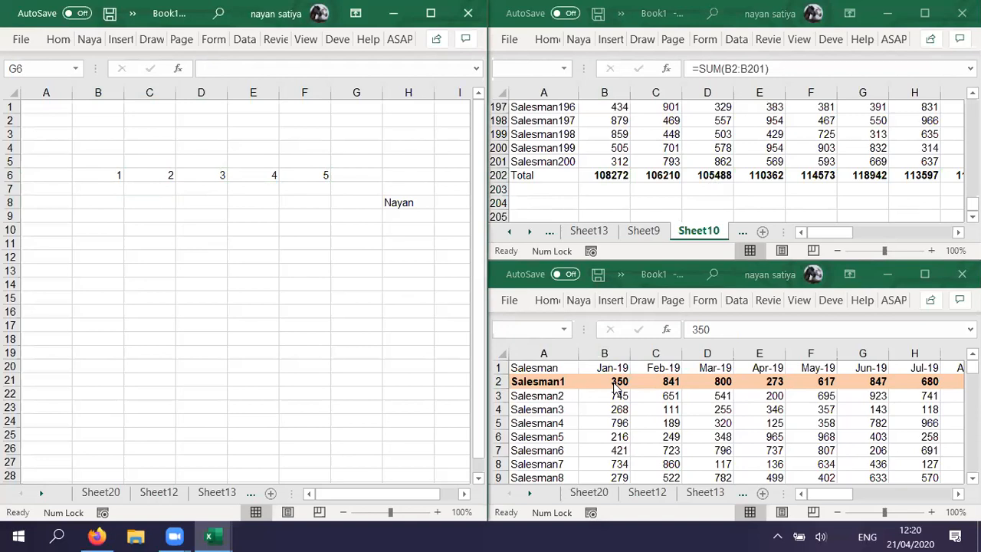
{"action": "double_click", "coordinate": [615, 382]}
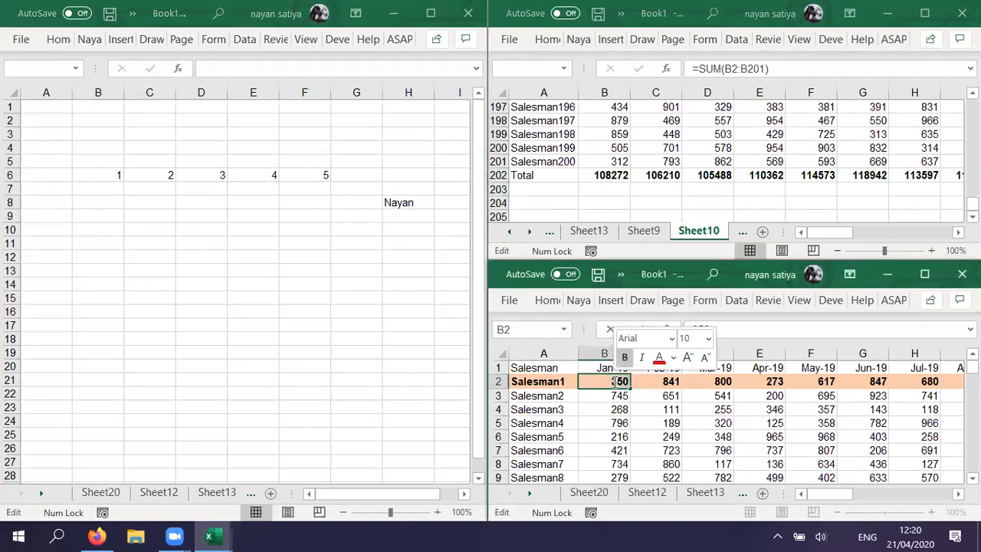
{"action": "type", "text": "="}
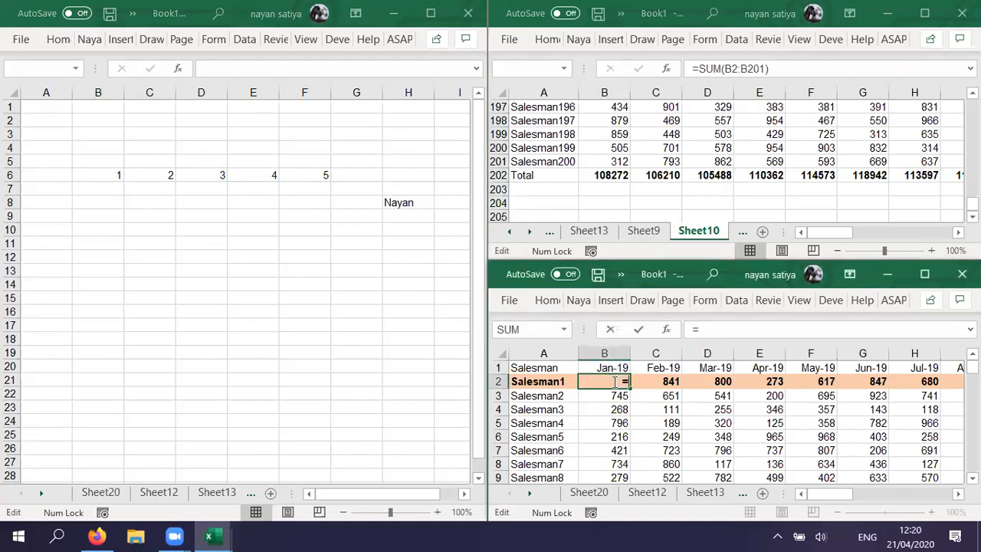
{"action": "left_click", "coordinate": [105, 175]}
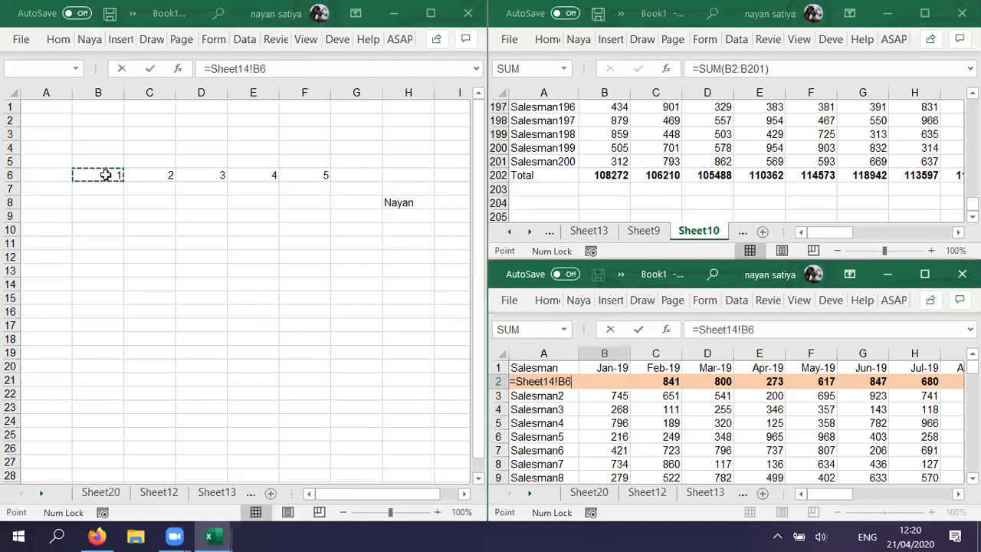
{"action": "key", "text": "Return"}
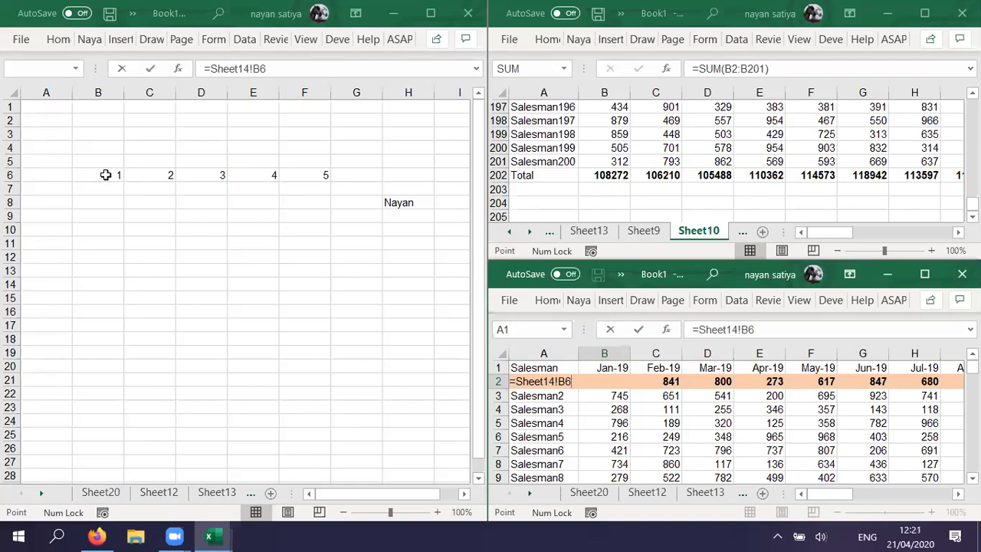
{"action": "key", "text": "Return"}
{"action": "key", "text": "Up"}
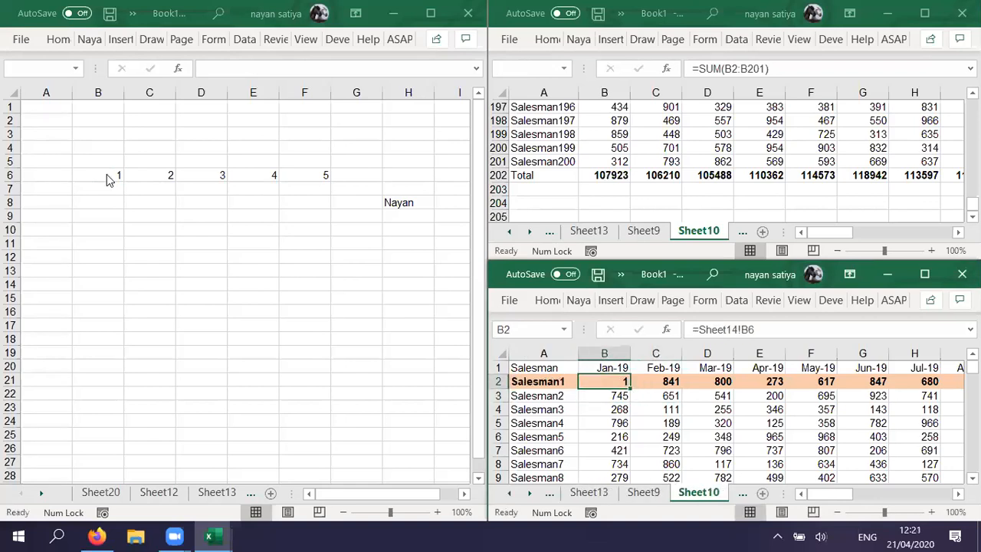
Fill the Sheet14 link across Salesman1's Jan-19 to May-19 cells, B2:F2.
{"action": "key", "text": "ctrl+shift+Right"}
{"action": "key", "text": "Home"}
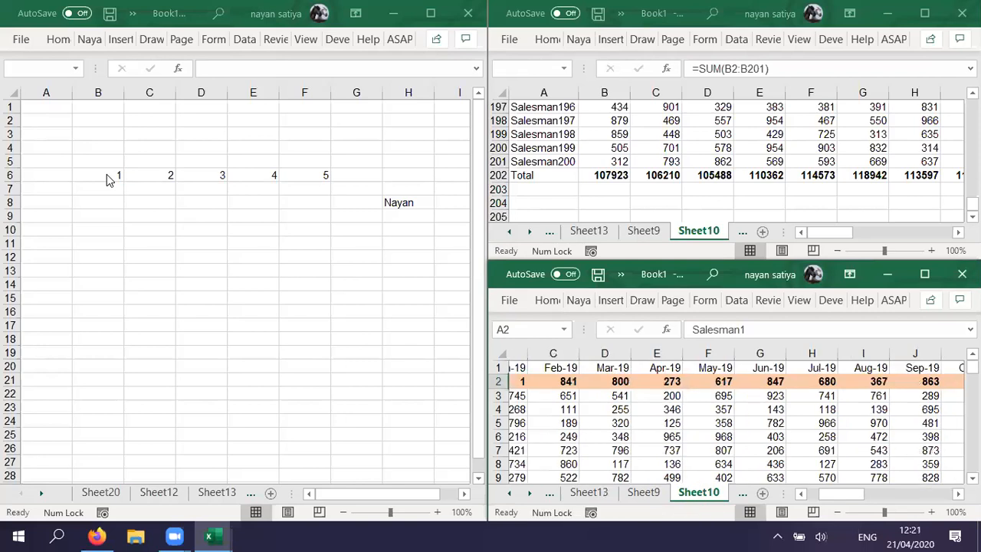
{"action": "key", "text": "Right"}
{"action": "key", "text": "shift+Right"}
{"action": "key", "text": "shift+Right"}
{"action": "key", "text": "shift+Right"}
{"action": "key", "text": "shift+Right"}
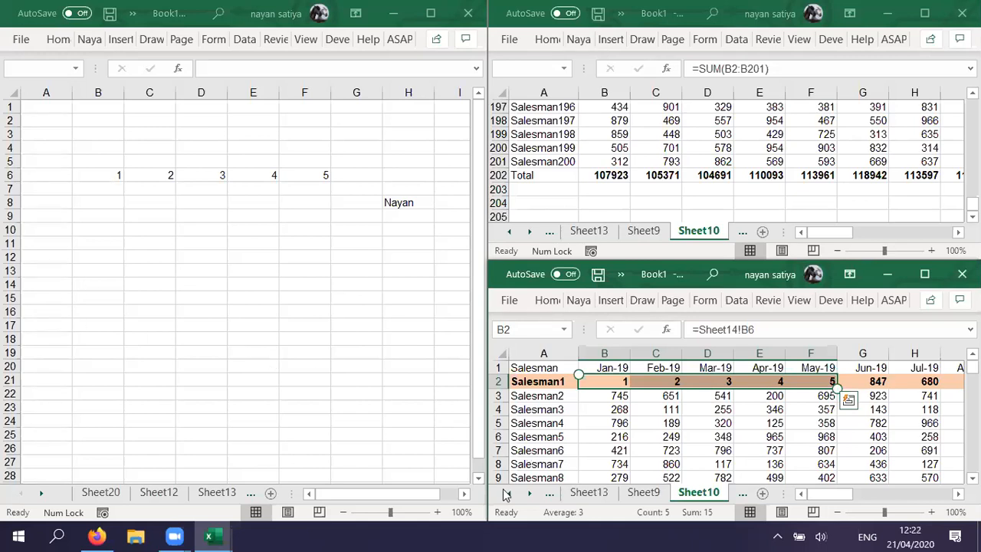
Close the two extra workbook windows, maximize the remaining Book1 window and select cell I12 on Sheet14.
{"action": "left_click", "coordinate": [961, 272]}
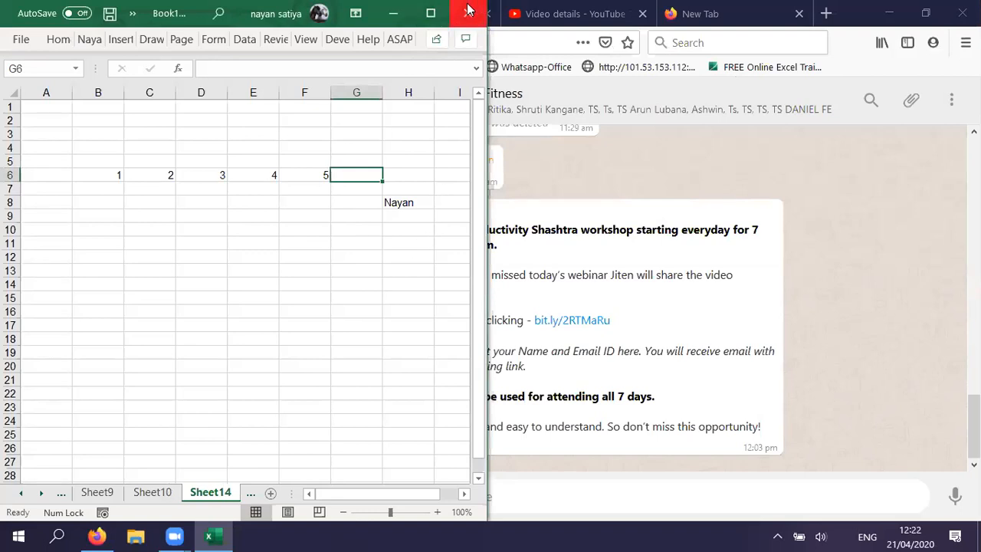
{"action": "left_click", "coordinate": [433, 12]}
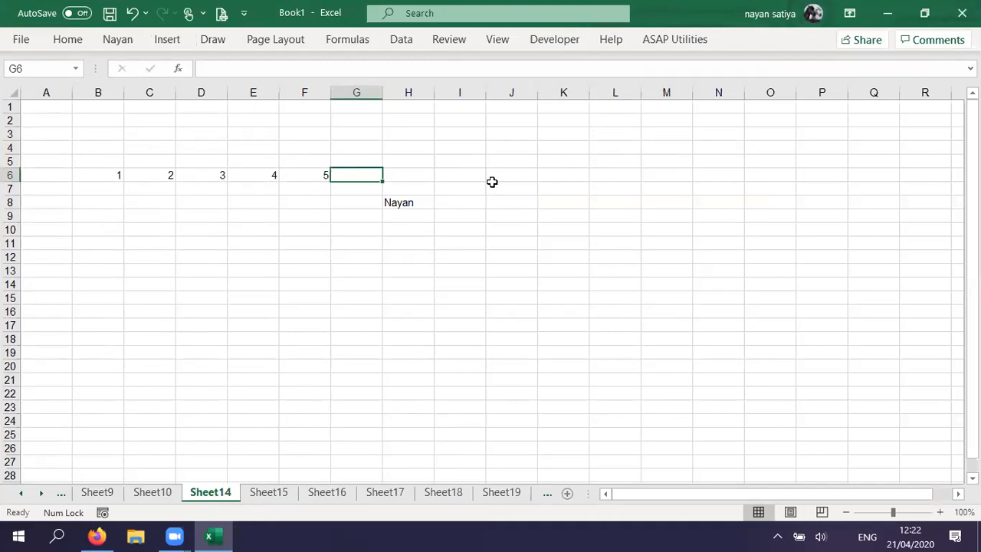
{"action": "left_click", "coordinate": [467, 258]}
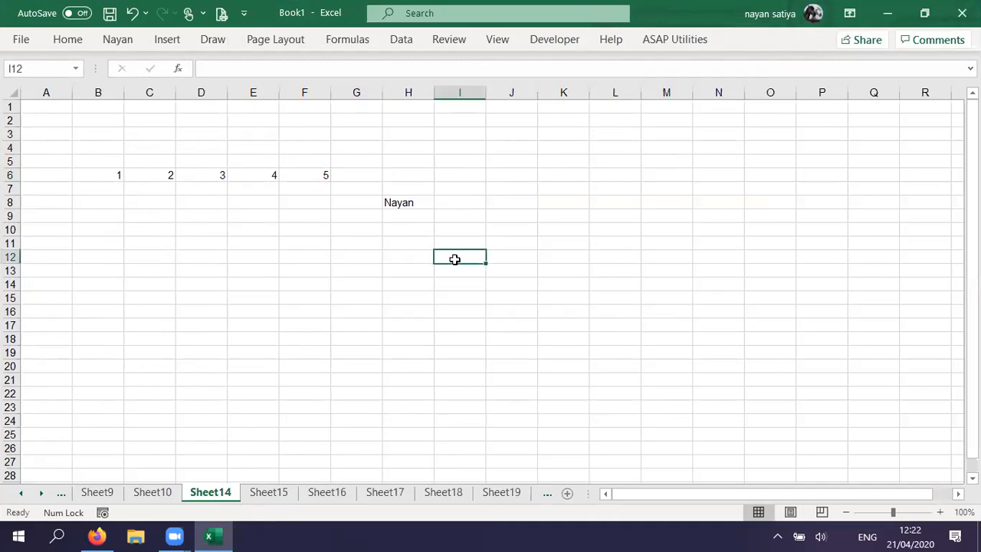
Show Sheet10 and move down the Sep-19 column from row 2 to about row 75 to check the frozen header row.
{"action": "left_click", "coordinate": [165, 494]}
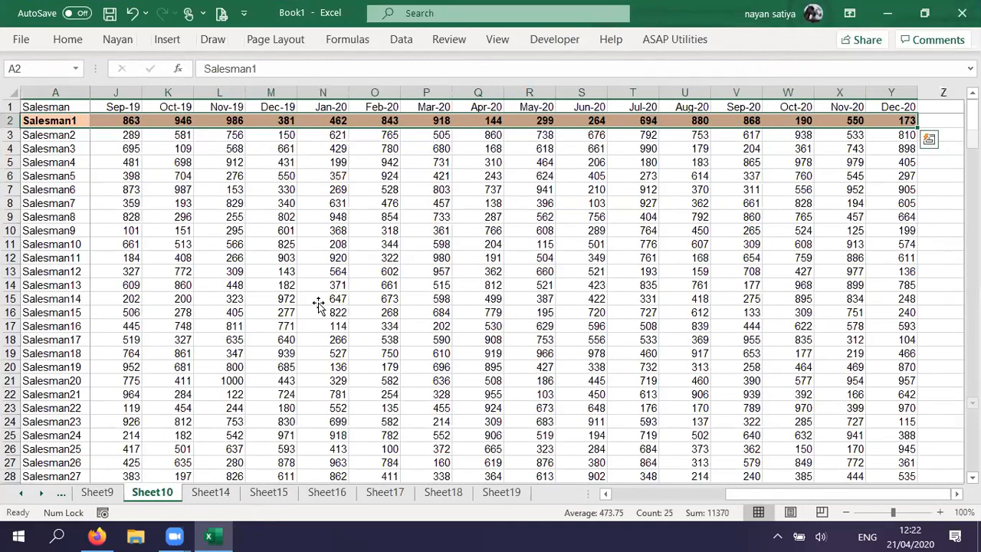
{"action": "left_click", "coordinate": [318, 304]}
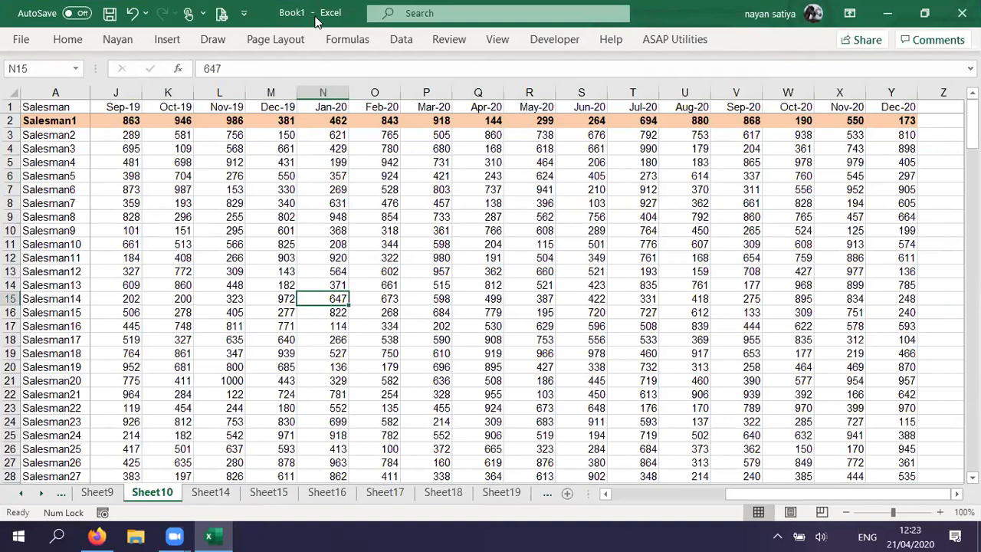
{"action": "left_click", "coordinate": [130, 122]}
{"action": "key", "text": "Down"}
{"action": "key", "text": "Down"}
{"action": "key", "text": "Down"}
{"action": "key", "text": "Down"}
{"action": "key", "text": "Down"}
{"action": "key", "text": "Down"}
{"action": "key", "text": "Down"}
{"action": "key", "text": "Down"}
{"action": "key", "text": "Down"}
{"action": "key", "text": "Down"}
{"action": "key", "text": "Down"}
{"action": "key", "text": "Down"}
{"action": "key", "text": "Down"}
{"action": "key", "text": "Down"}
{"action": "key", "text": "Down"}
{"action": "key", "text": "Down"}
{"action": "key", "text": "Down"}
{"action": "key", "text": "Down"}
{"action": "key", "text": "Down"}
{"action": "key", "text": "Down"}
{"action": "key", "text": "Down"}
{"action": "key", "text": "Down"}
{"action": "key", "text": "Down"}
{"action": "key", "text": "Down"}
{"action": "key", "text": "Down"}
{"action": "key", "text": "Down"}
{"action": "key", "text": "Down"}
{"action": "key", "text": "Down"}
{"action": "key", "text": "Down"}
{"action": "key", "text": "Down"}
{"action": "key", "text": "Down"}
{"action": "key", "text": "Down"}
{"action": "key", "text": "Down"}
{"action": "key", "text": "Down"}
{"action": "key", "text": "Down"}
{"action": "key", "text": "Down"}
{"action": "key", "text": "Down"}
{"action": "key", "text": "Down"}
{"action": "key", "text": "Down"}
{"action": "key", "text": "Down"}
{"action": "key", "text": "Down"}
{"action": "key", "text": "Down"}
{"action": "key", "text": "Down"}
{"action": "key", "text": "Down"}
{"action": "key", "text": "Down"}
{"action": "key", "text": "Down"}
{"action": "key", "text": "Down"}
{"action": "key", "text": "Down"}
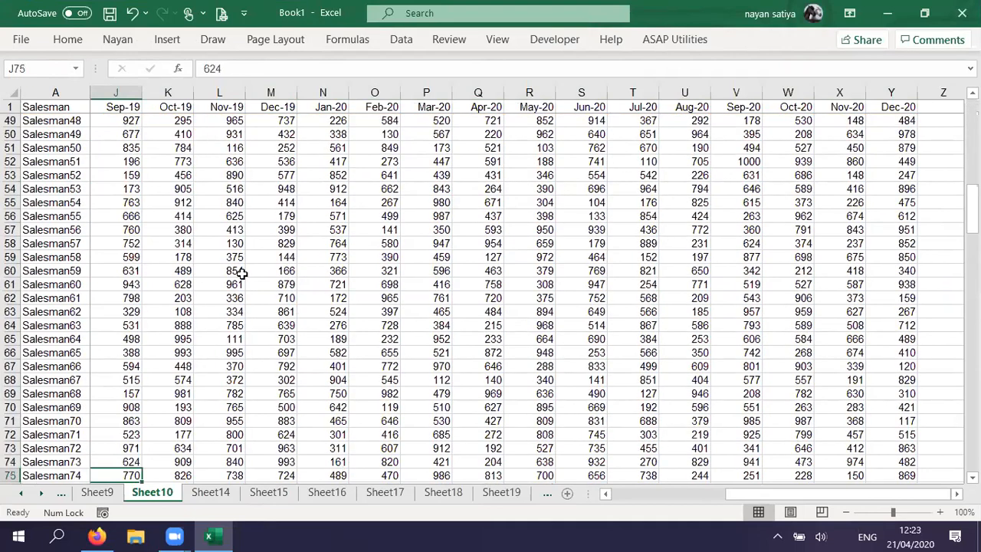
Review the B6:F6 values on Sheet14, return to Sheet10 and view the Total row at the end of the data.
{"action": "left_click", "coordinate": [222, 491]}
{"action": "left_click_drag", "start_coordinate": [118, 173], "coordinate": [326, 175]}
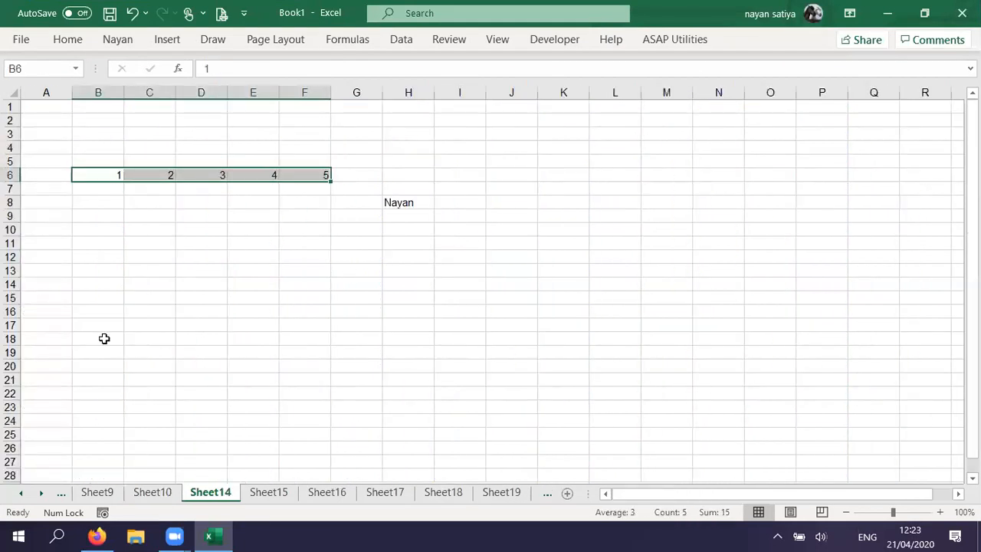
{"action": "left_click", "coordinate": [150, 492]}
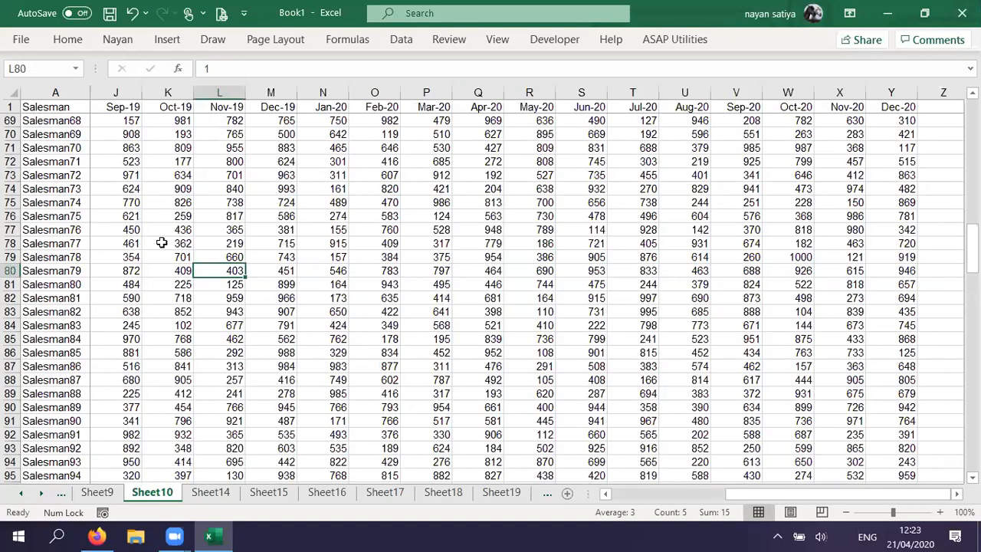
{"action": "key", "text": "ctrl+Home"}
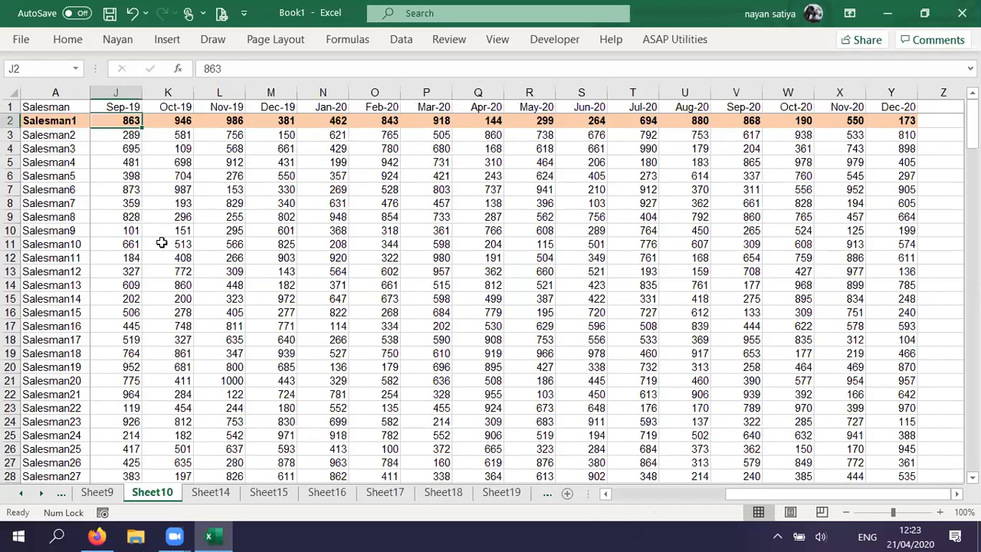
{"action": "key", "text": "ctrl+z"}
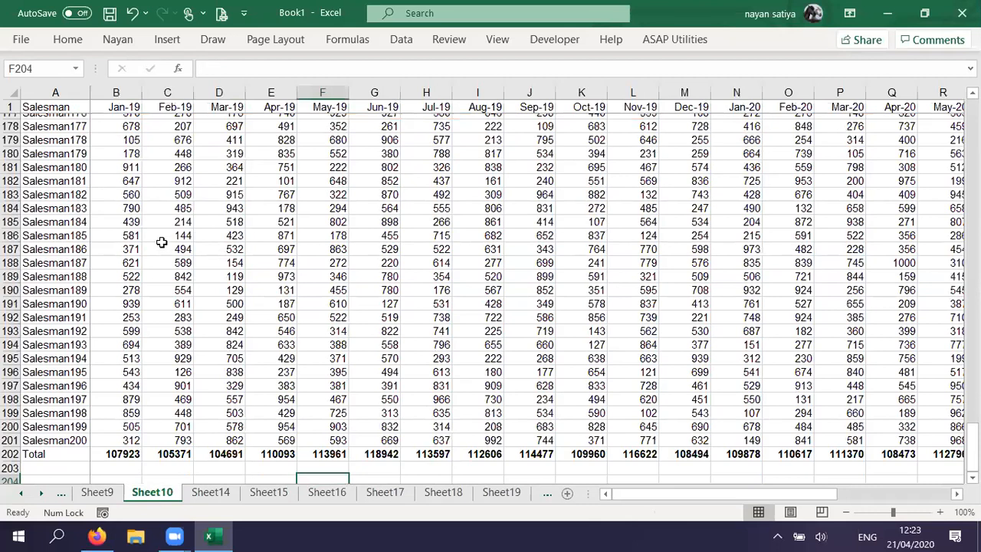
{"action": "key", "text": "ctrl+Up"}
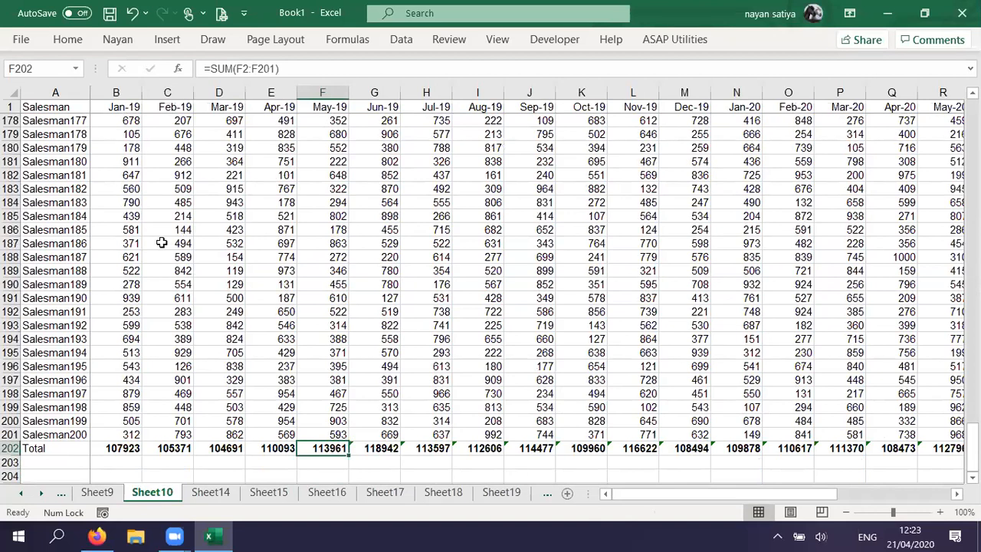
{"action": "left_click", "coordinate": [436, 484]}
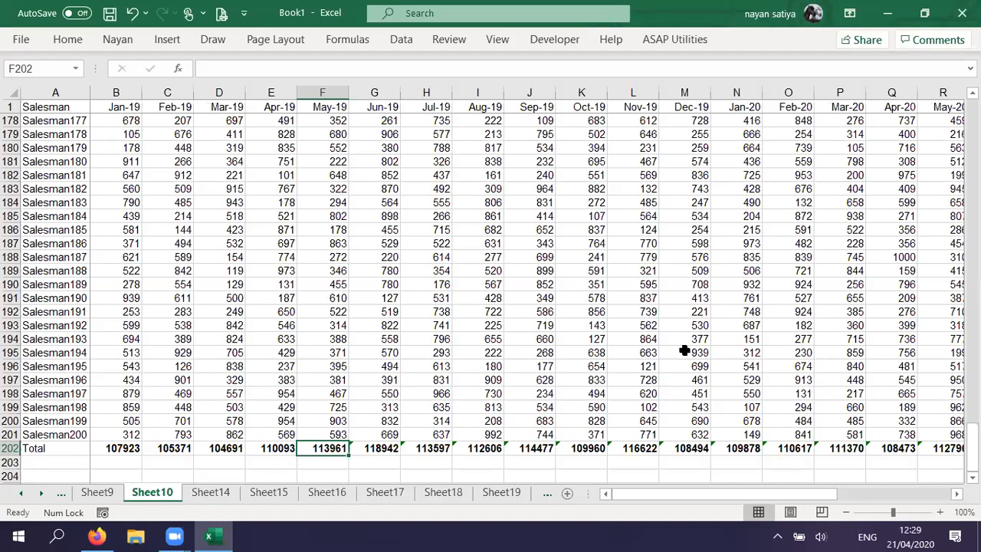
{"action": "left_click", "coordinate": [221, 274]}
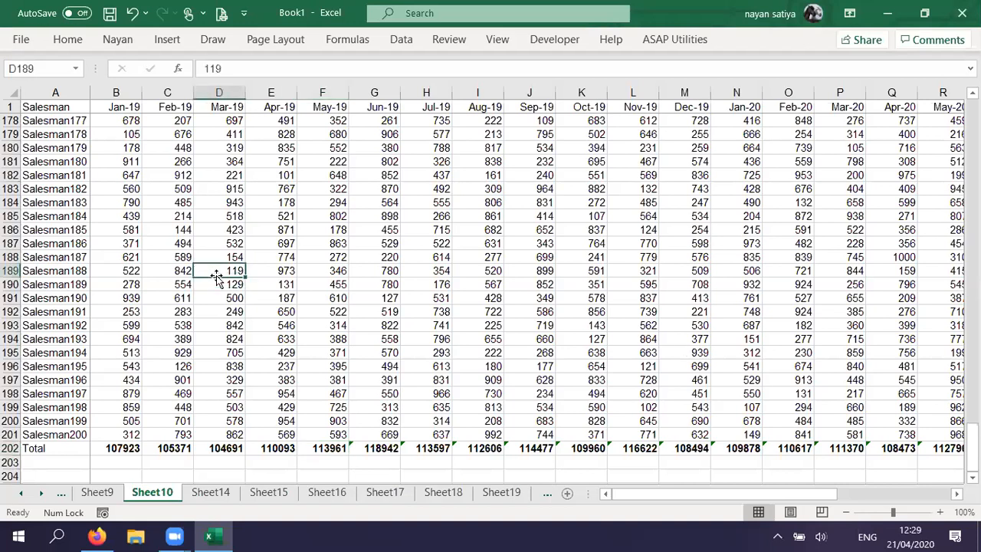
Enlarge header cell A1 by making row 1 about four times taller and column A about one and a half times wider.
{"action": "left_click", "coordinate": [52, 107]}
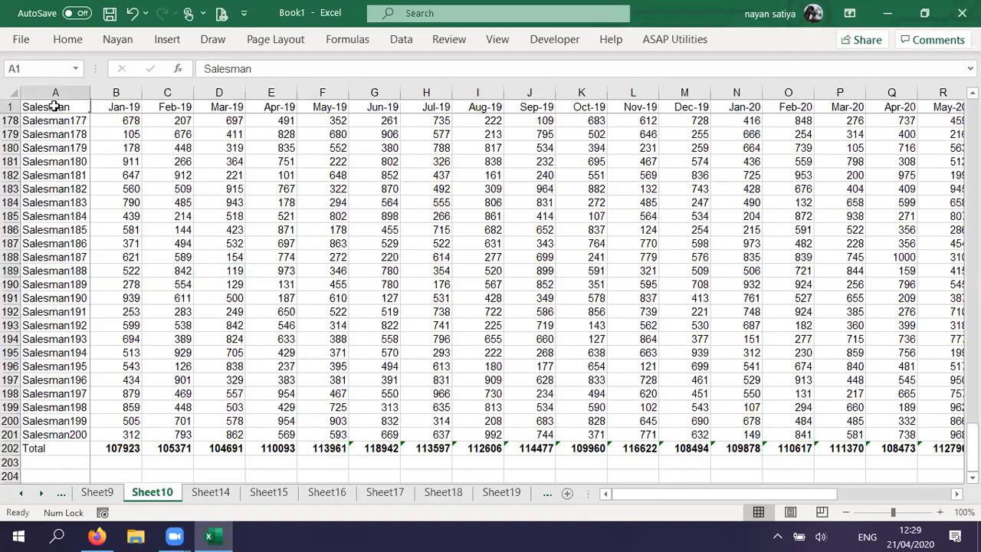
{"action": "left_click", "coordinate": [11, 119]}
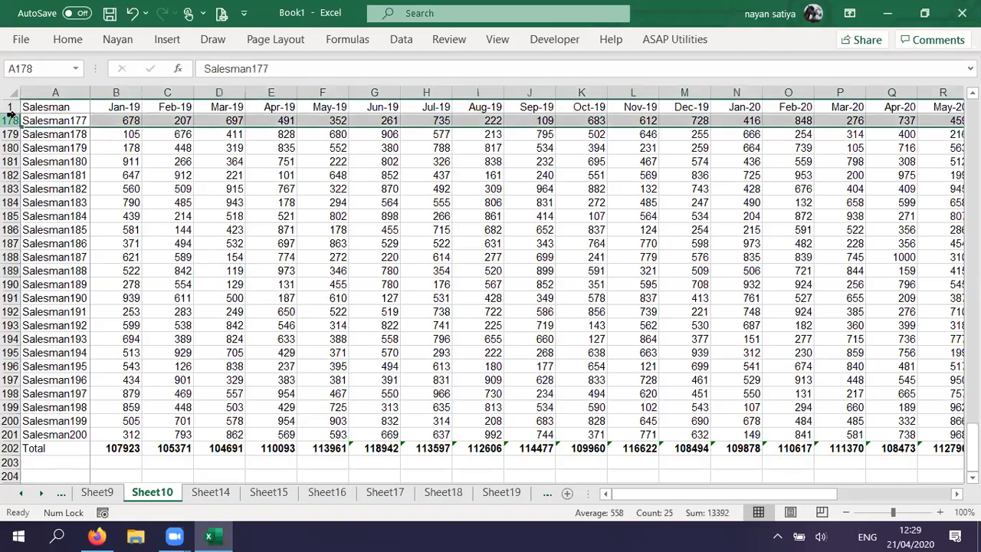
{"action": "left_click", "coordinate": [44, 106]}
{"action": "left_click_drag", "start_coordinate": [12, 113], "coordinate": [13, 134]}
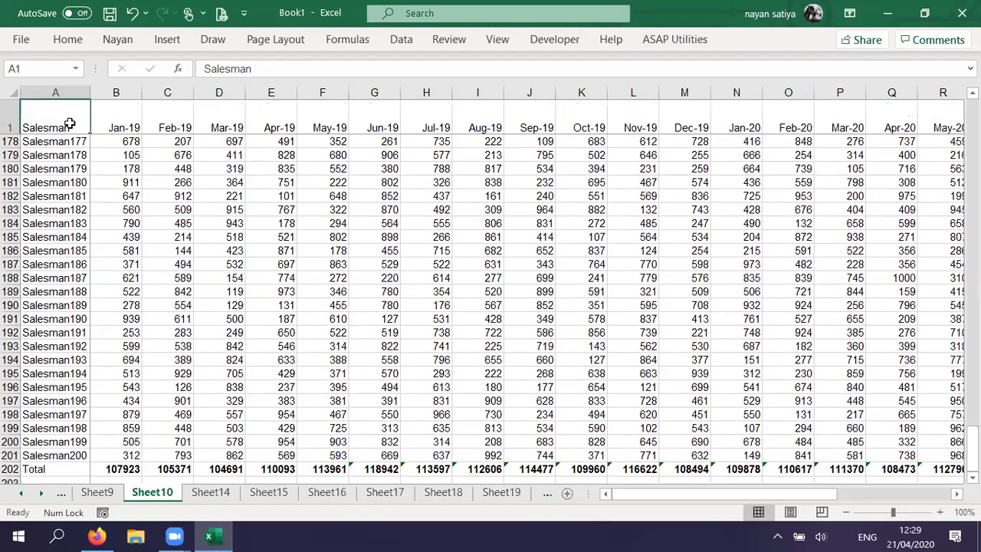
{"action": "left_click_drag", "start_coordinate": [114, 121], "coordinate": [605, 124]}
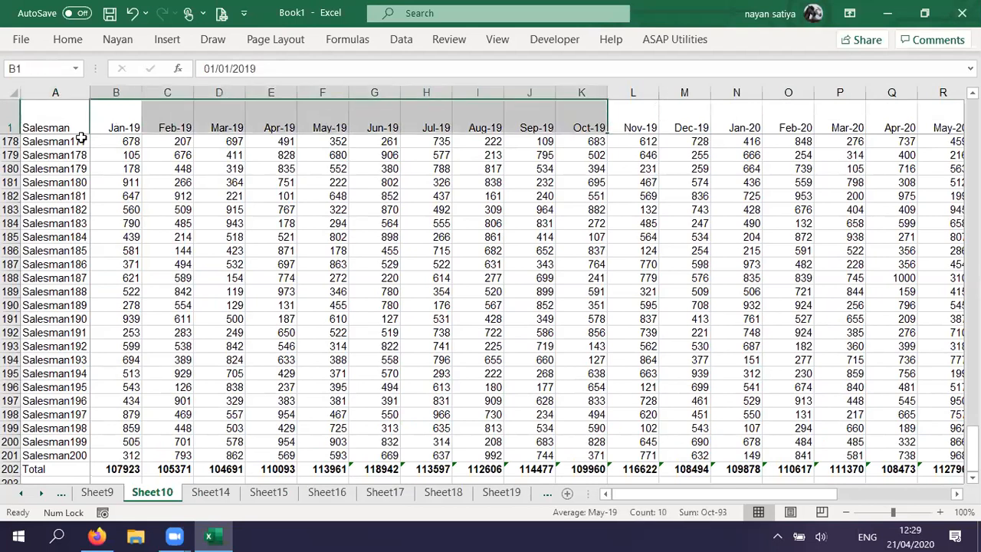
{"action": "left_click", "coordinate": [61, 121]}
{"action": "left_click_drag", "start_coordinate": [7, 135], "coordinate": [6, 151]}
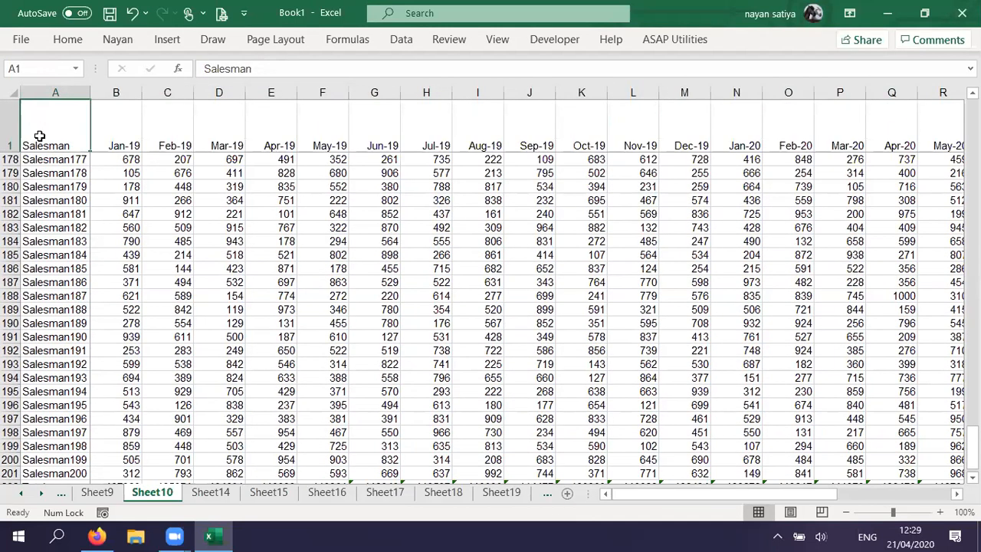
{"action": "left_click", "coordinate": [91, 91]}
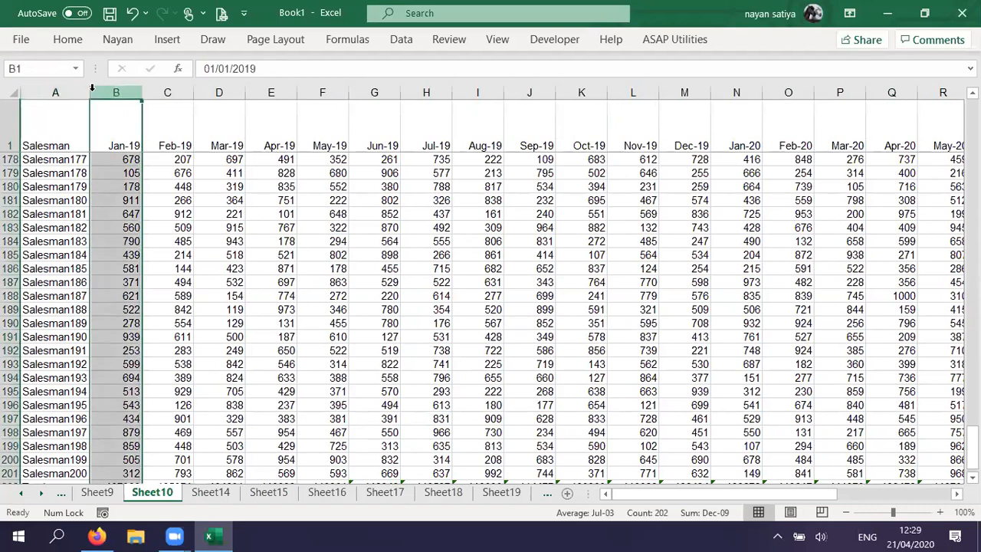
{"action": "left_click_drag", "start_coordinate": [88, 91], "coordinate": [132, 91]}
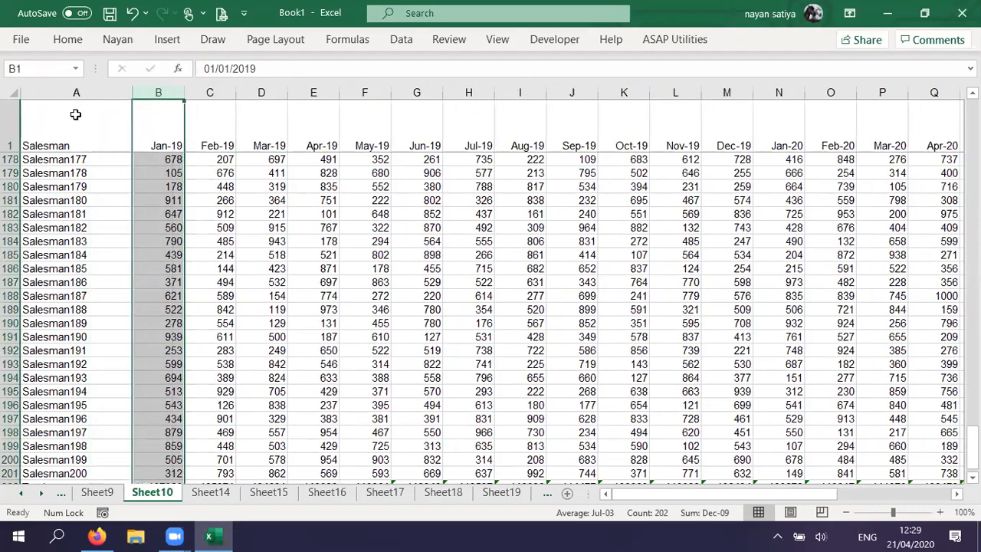
Add an upward-sloping diagonal border to header cell A1 and top-align its Salesman label.
{"action": "left_click", "coordinate": [76, 114]}
{"action": "right_click", "coordinate": [76, 114]}
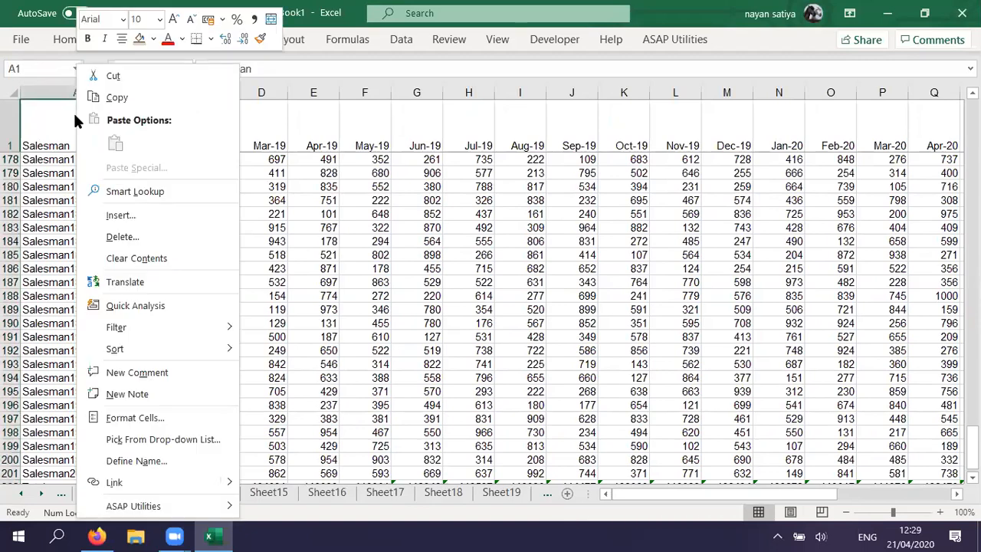
{"action": "left_click", "coordinate": [149, 417]}
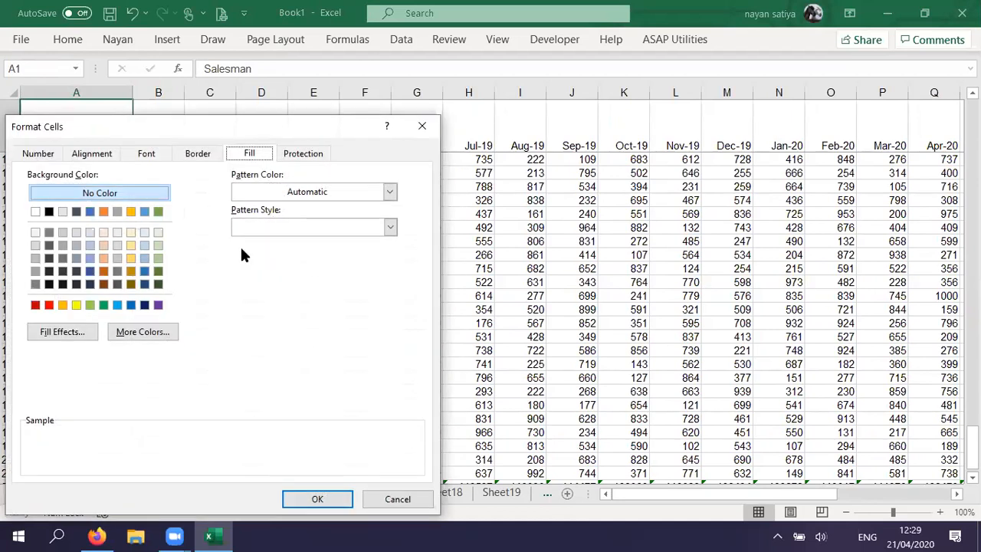
{"action": "left_click", "coordinate": [198, 153]}
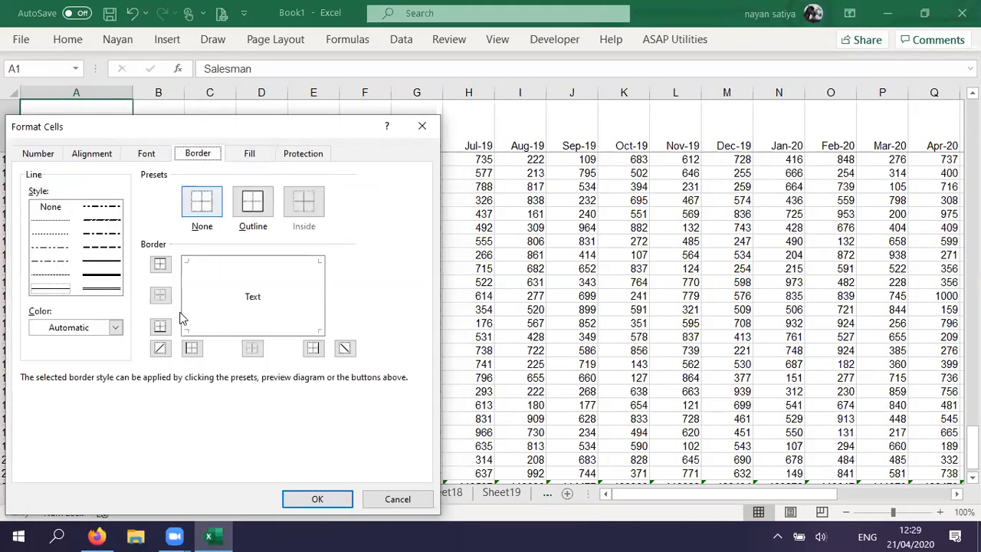
{"action": "left_click", "coordinate": [161, 348]}
{"action": "left_click", "coordinate": [317, 499]}
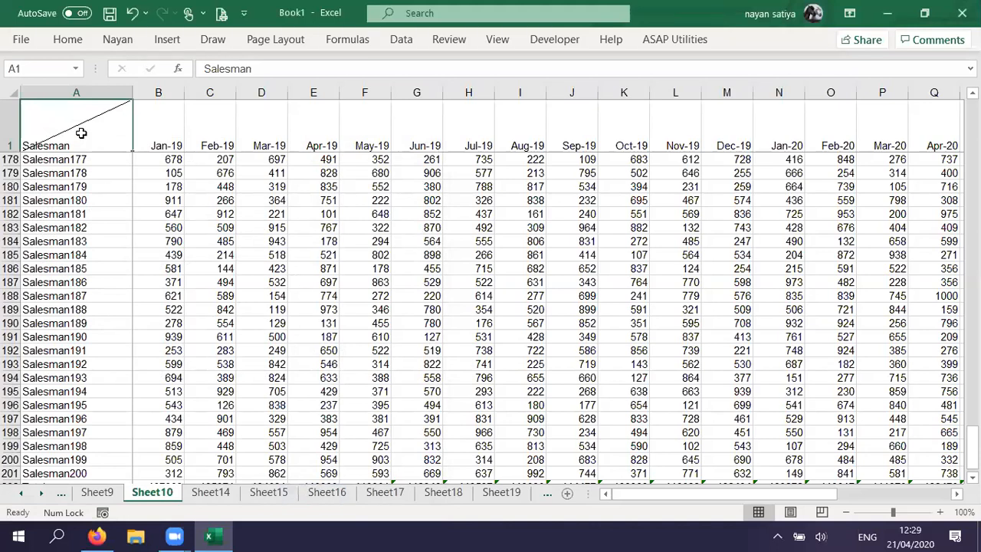
{"action": "left_click", "coordinate": [67, 39]}
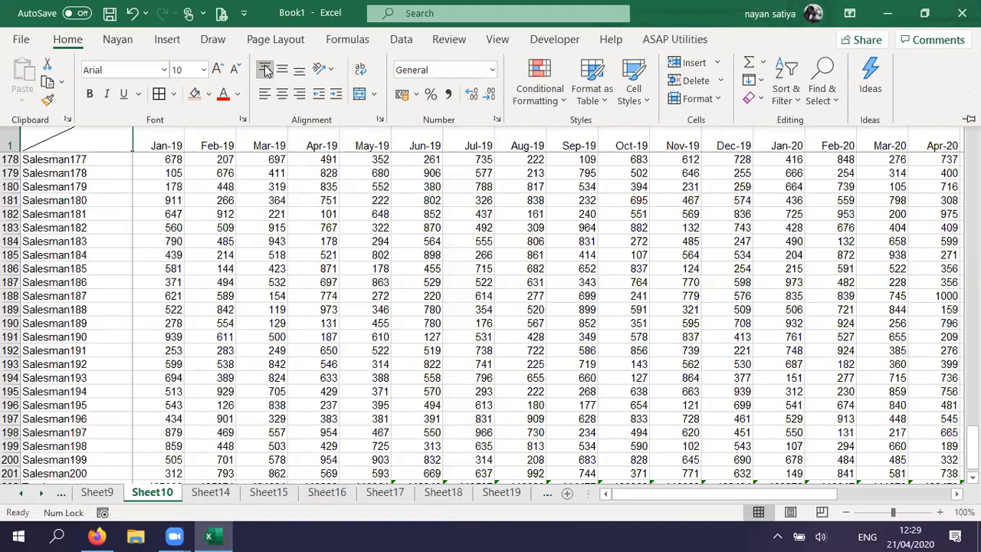
{"action": "left_click", "coordinate": [264, 69]}
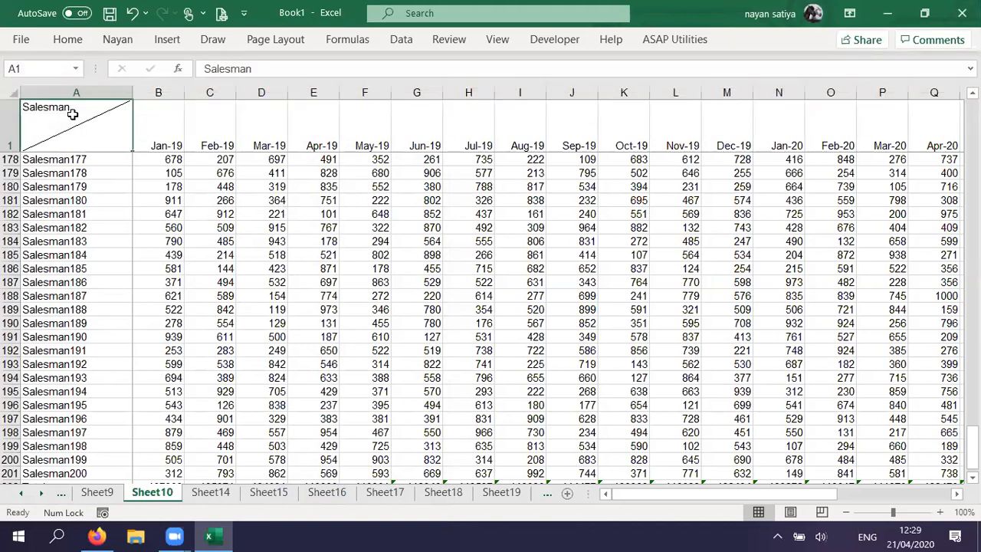
Add Months on a new line below Salesman in A1, separated by line breaks and indented with spaces to sit under the diagonal.
{"action": "left_click", "coordinate": [261, 69]}
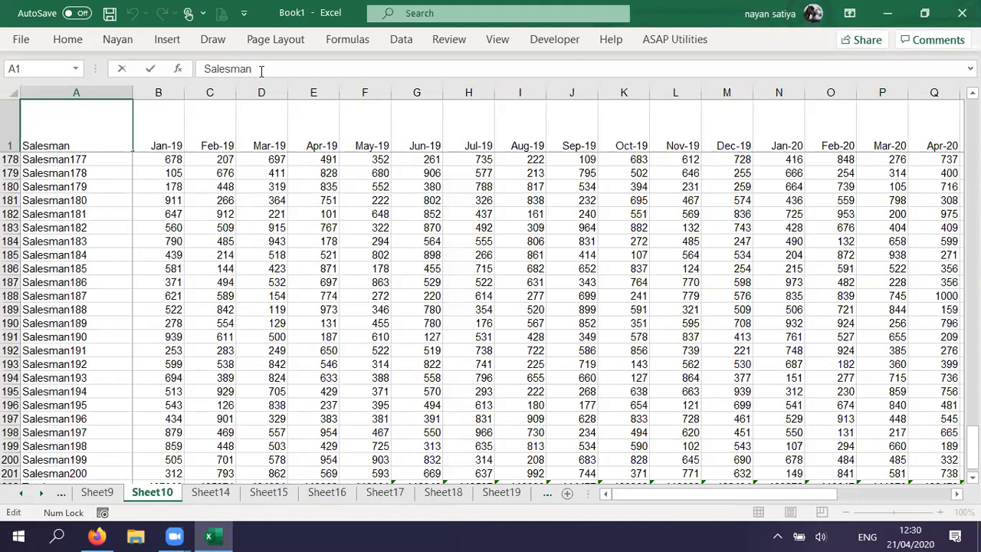
{"action": "key", "text": "alt+Return"}
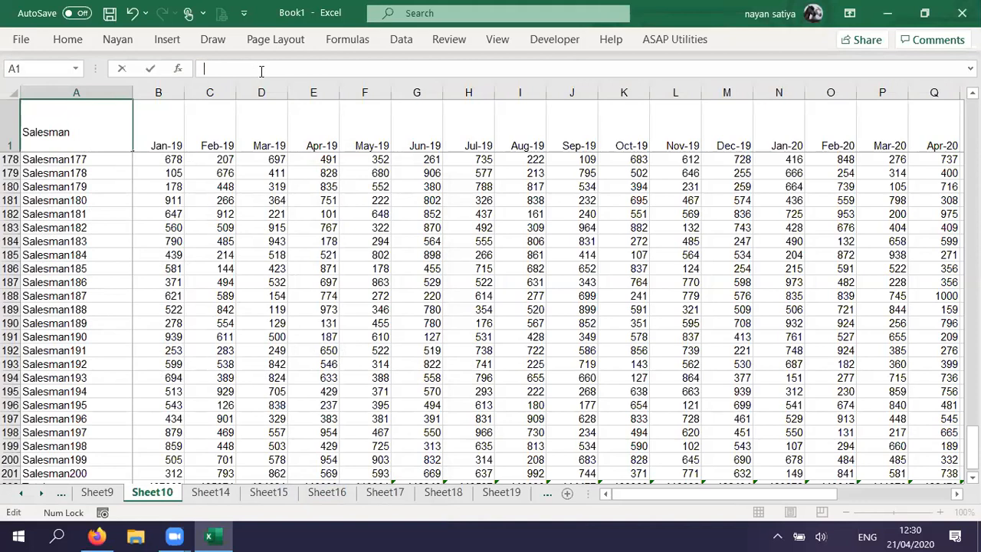
{"action": "key", "text": "alt+Return"}
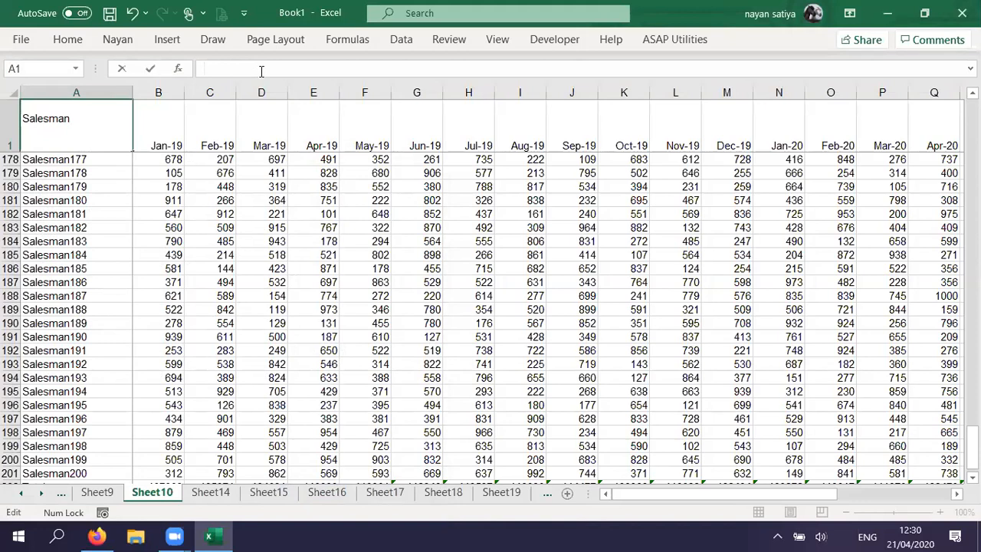
{"action": "type", "text": "Months"}
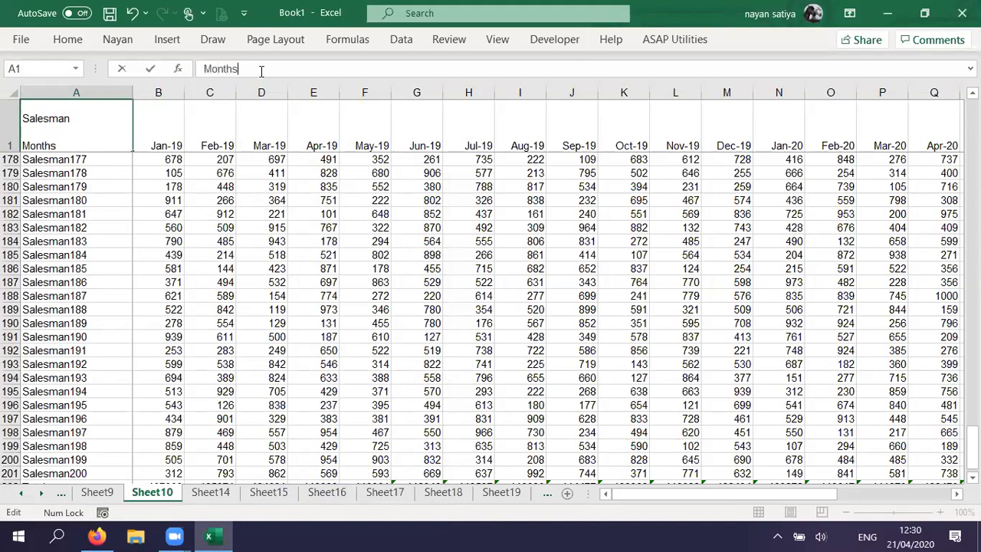
{"action": "left_click", "coordinate": [204, 68]}
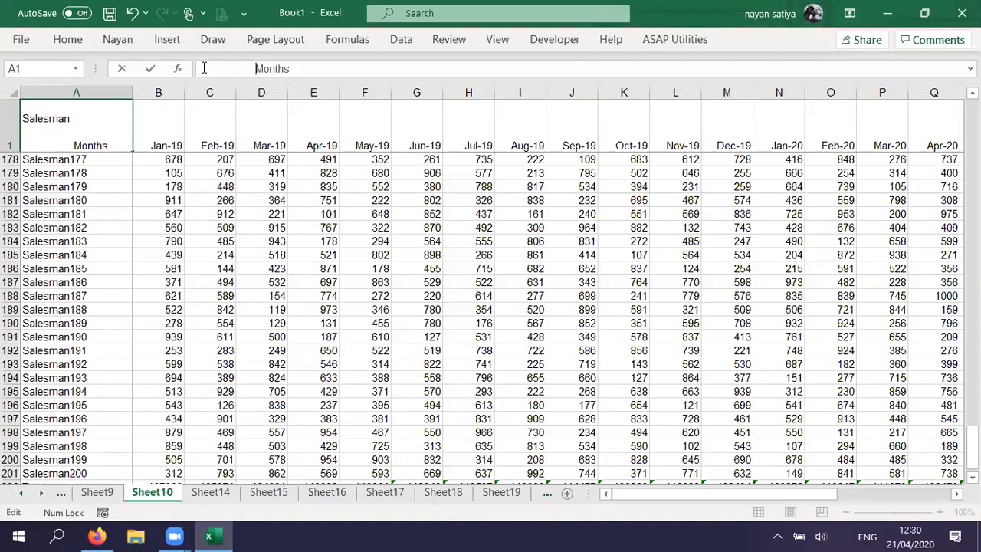
{"action": "key", "text": "Return"}
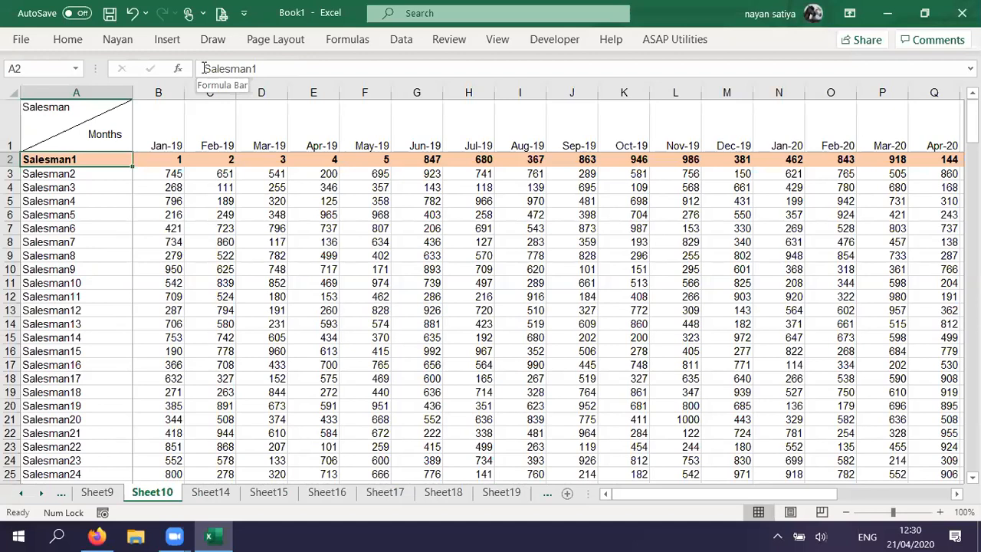
Enter Terms in cell B208, several rows below the Total row.
{"action": "left_click", "coordinate": [113, 265]}
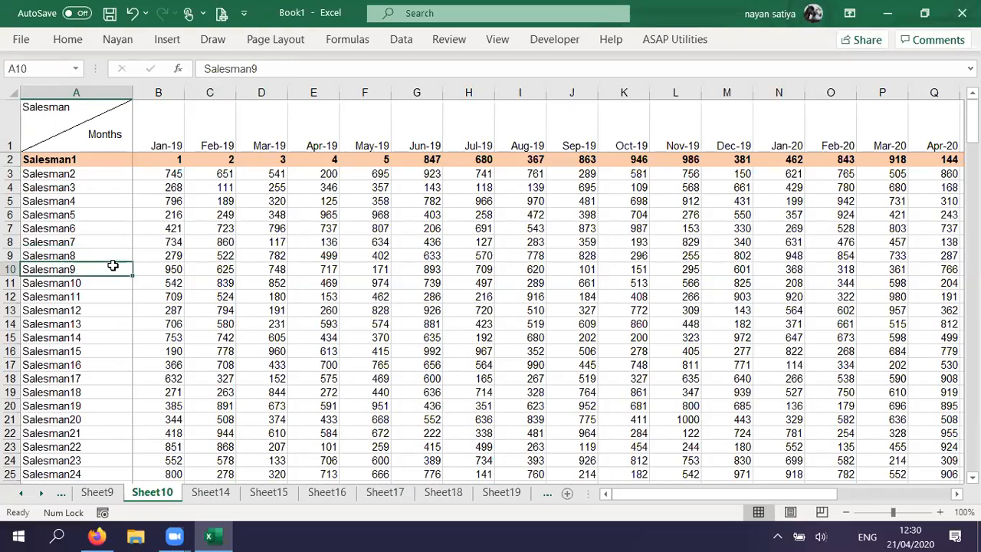
{"action": "key", "text": "ctrl+Down"}
{"action": "key", "text": "Down"}
{"action": "key", "text": "Down"}
{"action": "key", "text": "Down"}
{"action": "key", "text": "Down"}
{"action": "key", "text": "Down"}
{"action": "key", "text": "Down"}
{"action": "key", "text": "Down"}
{"action": "key", "text": "Down"}
{"action": "key", "text": "Down"}
{"action": "key", "text": "Down"}
{"action": "key", "text": "Down"}
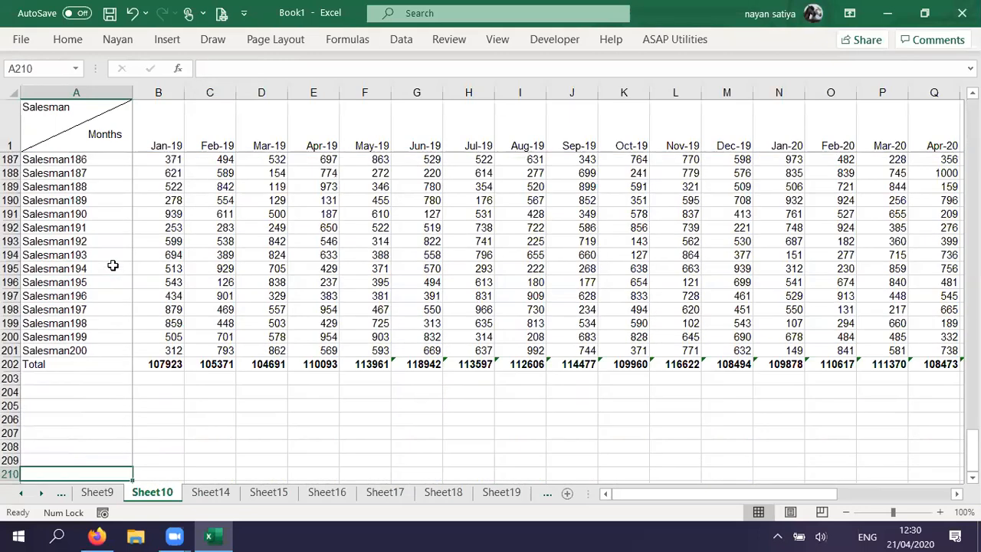
{"action": "key", "text": "Up"}
{"action": "key", "text": "Up"}
{"action": "key", "text": "Up"}
{"action": "key", "text": "Up"}
{"action": "key", "text": "Up"}
{"action": "key", "text": "Right"}
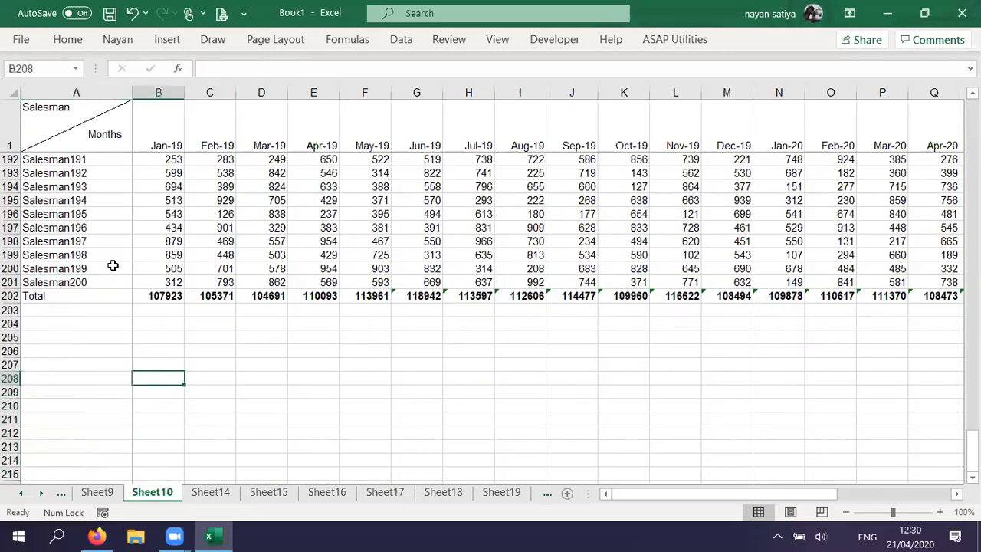
{"action": "type", "text": "Terms"}
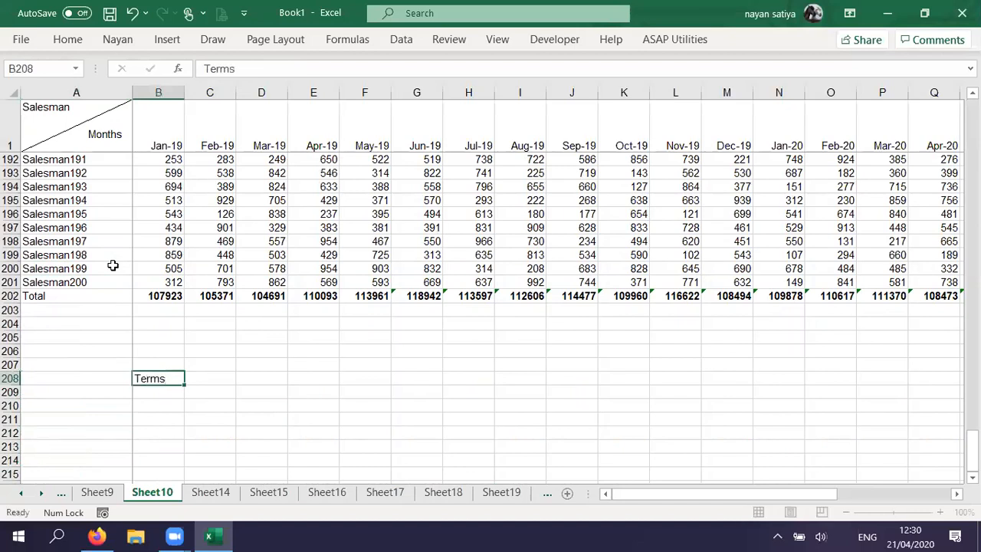
{"action": "key", "text": "Return"}
{"action": "key", "text": "Up"}
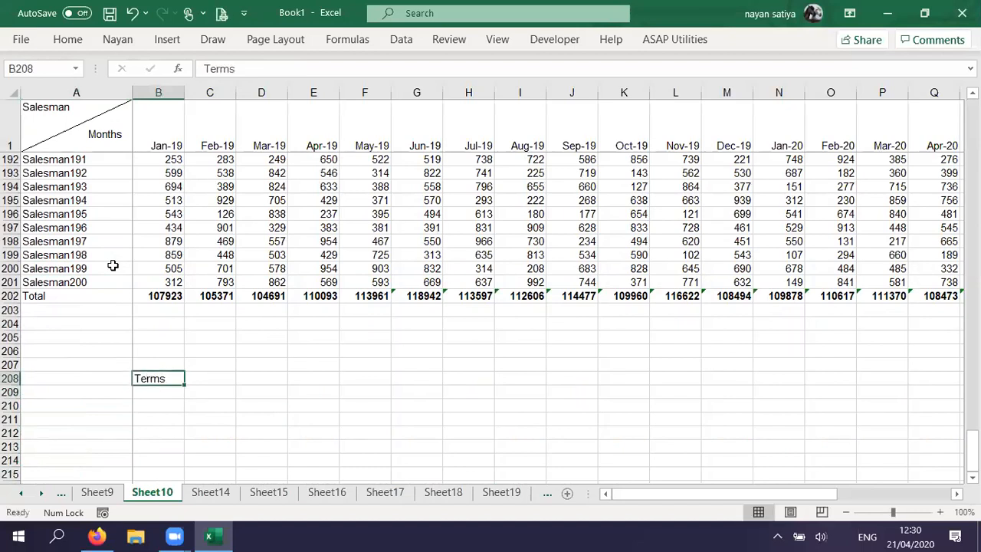
Make row 208 about five times taller and extend the B208 text to Terms & Conditions.
{"action": "left_click_drag", "start_coordinate": [15, 385], "coordinate": [13, 438]}
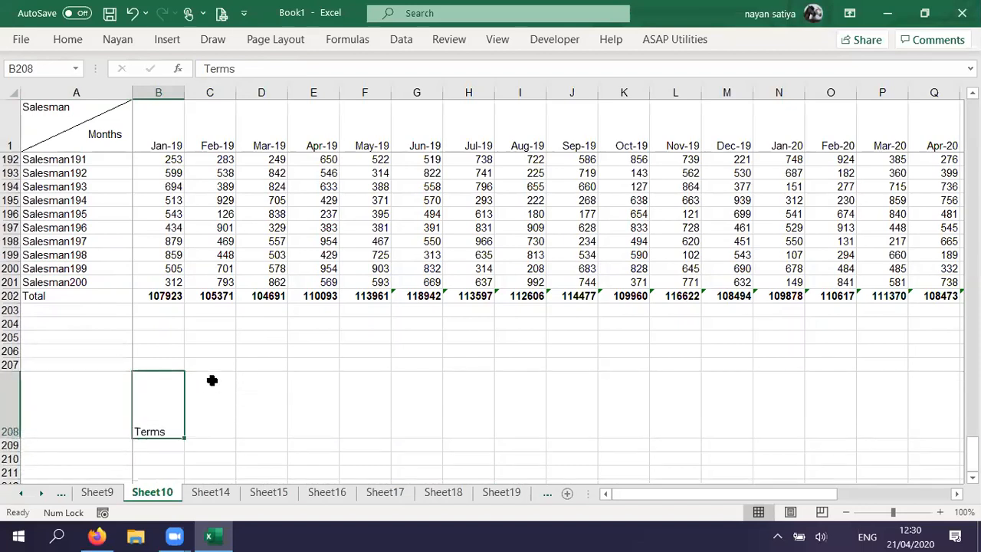
{"action": "double_click", "coordinate": [167, 395]}
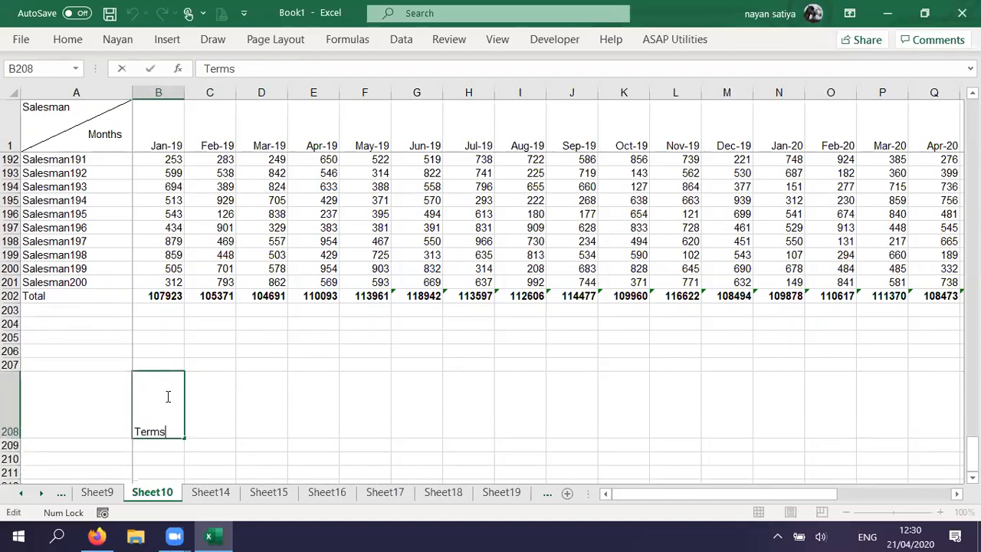
{"action": "type", "text": "& Cond"}
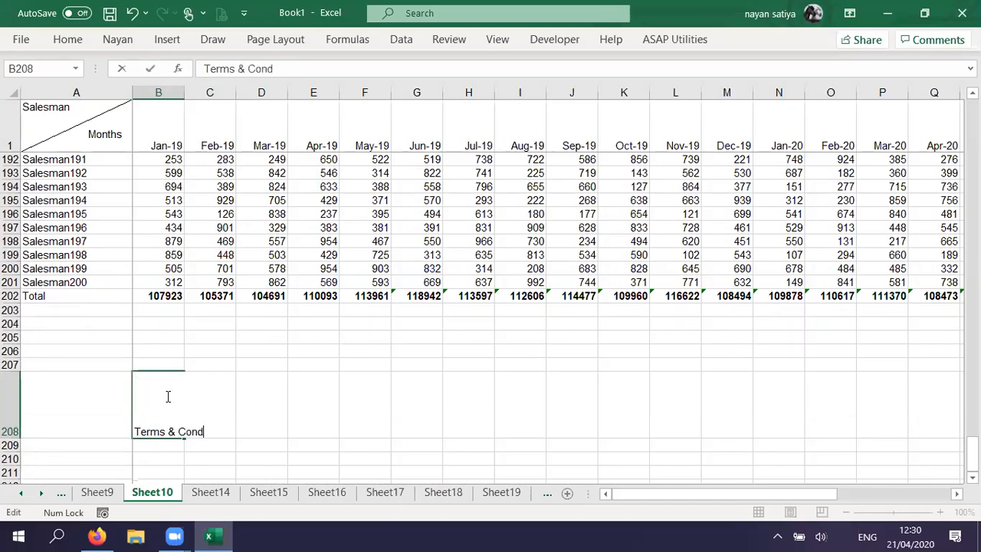
{"action": "type", "text": "itions"}
{"action": "key", "text": "ctrl+Return"}
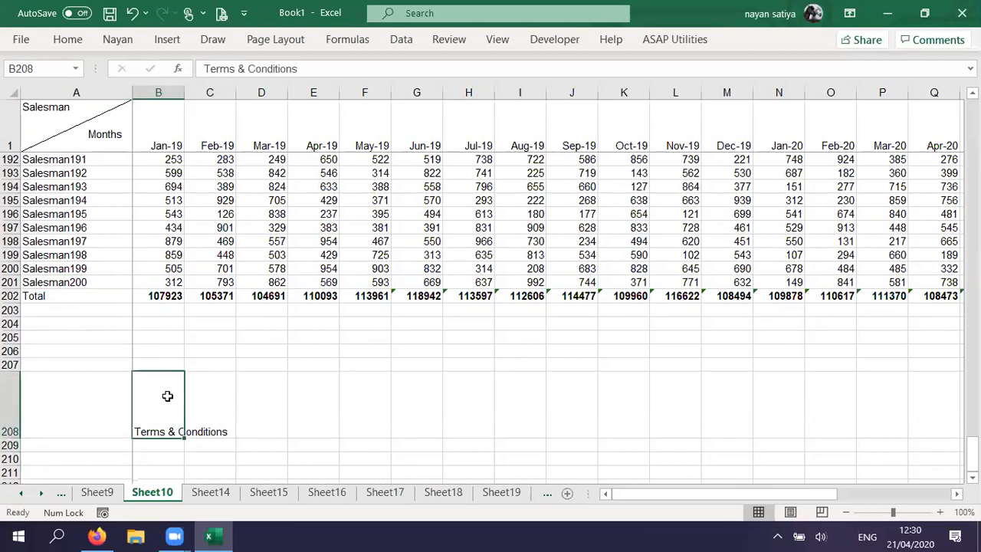
Insert a line break before Conditions in B208 so the text splits after Terms &, and reselect the cell.
{"action": "left_click", "coordinate": [249, 68]}
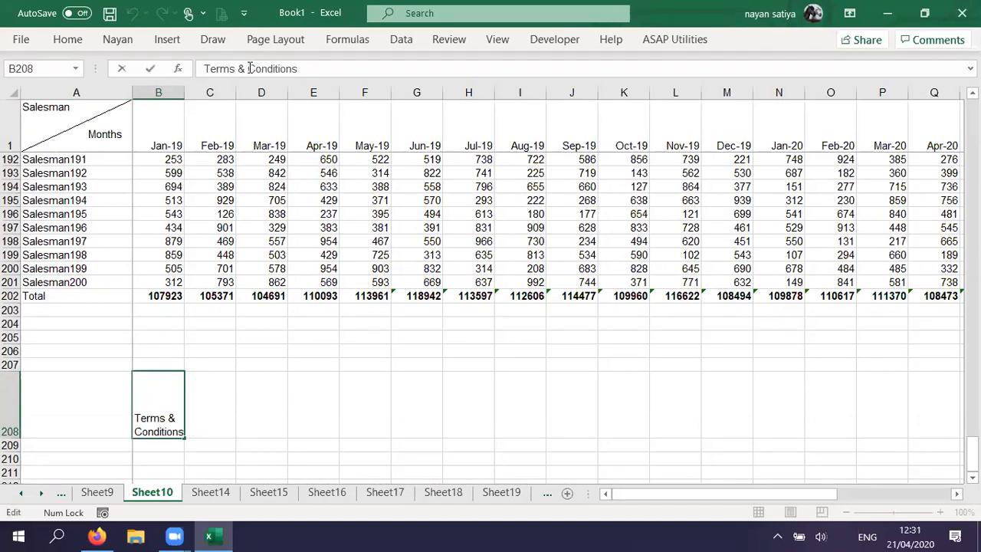
{"action": "key", "text": "alt+Return"}
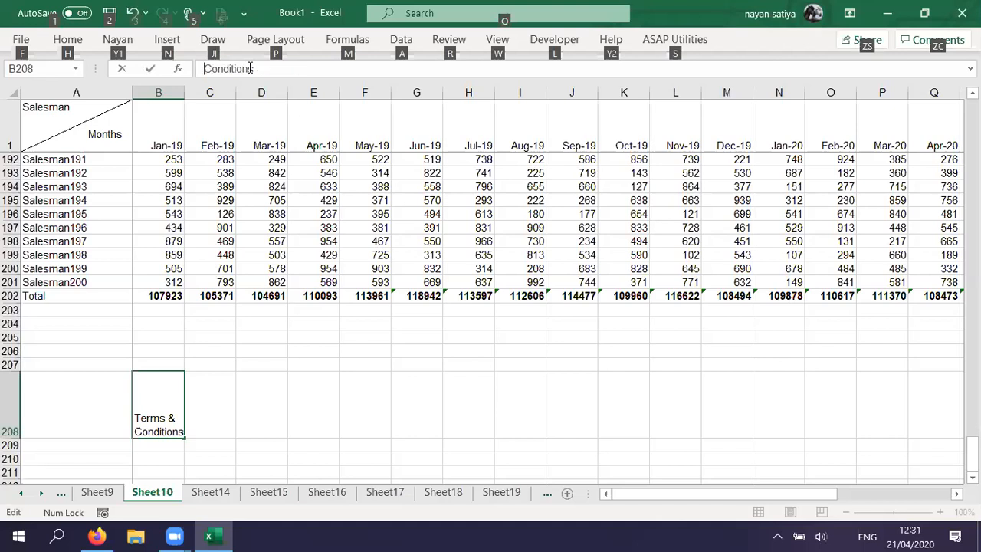
{"action": "left_click", "coordinate": [516, 104]}
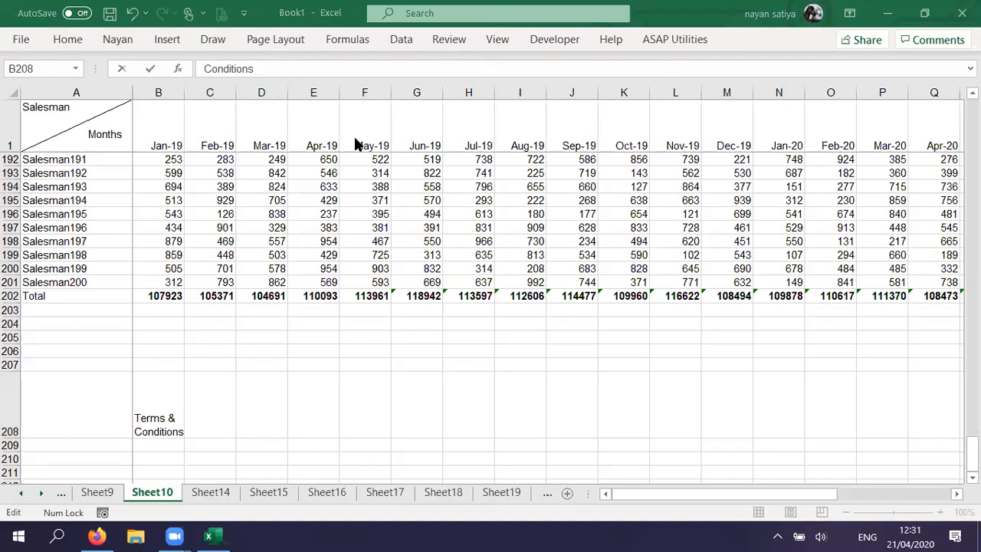
{"action": "left_click", "coordinate": [420, 424]}
{"action": "left_click", "coordinate": [173, 407]}
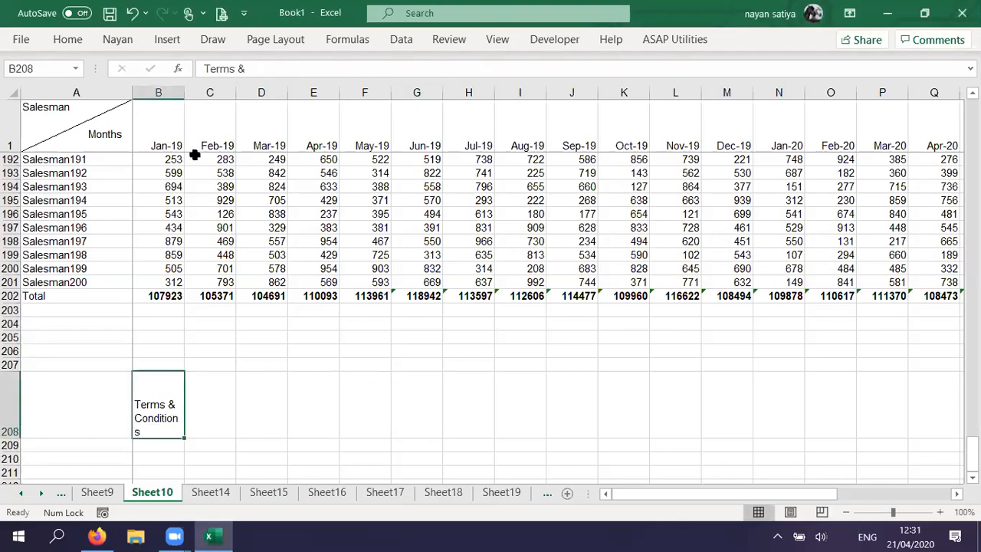
Widen column B so Conditions fits on one line in B208, and enlarge the formula bar to several lines.
{"action": "left_click_drag", "start_coordinate": [184, 93], "coordinate": [203, 93]}
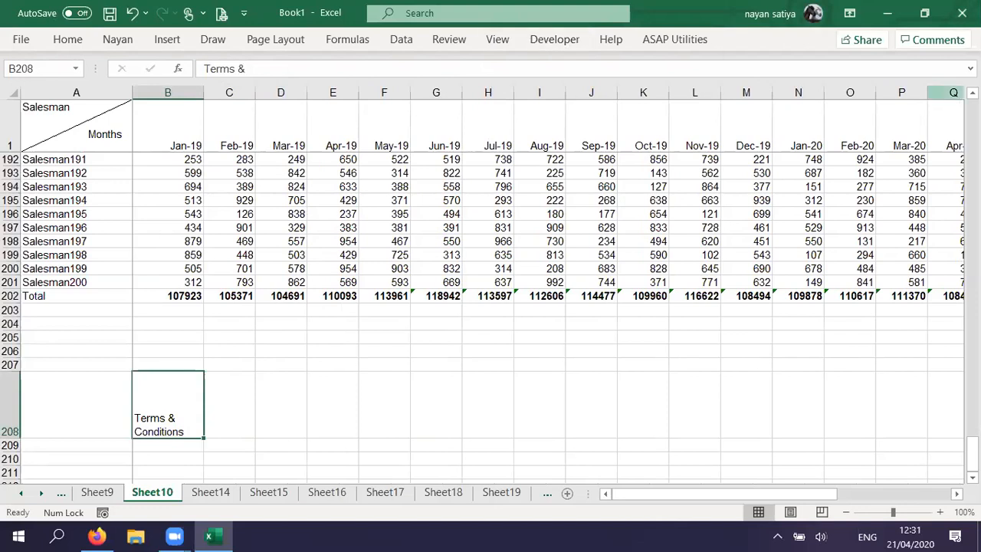
{"action": "left_click_drag", "start_coordinate": [917, 78], "coordinate": [912, 158]}
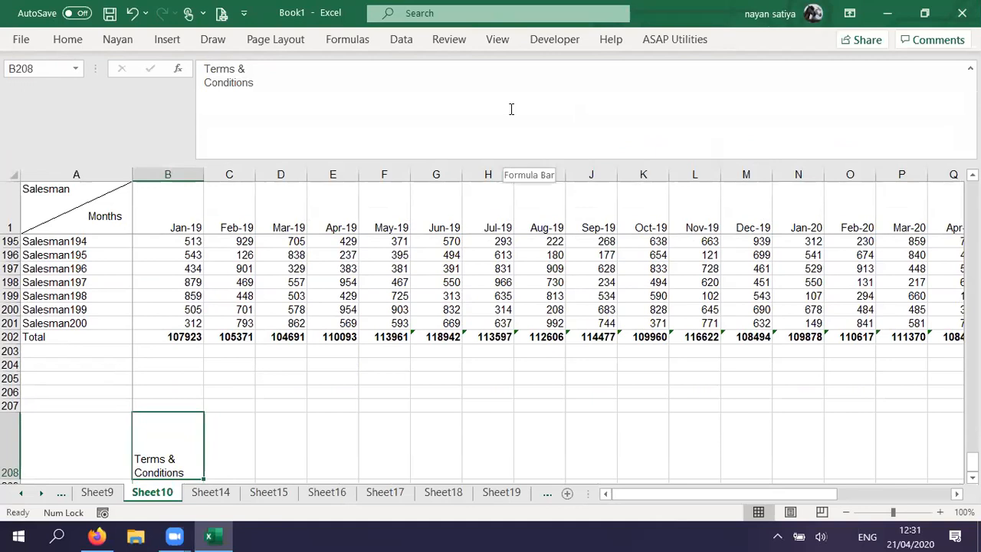
Insert two more line breaks after Terms & in B208 to leave blank lines above Conditions, keeping the cell selected.
{"action": "left_click_drag", "start_coordinate": [455, 92], "coordinate": [169, 48]}
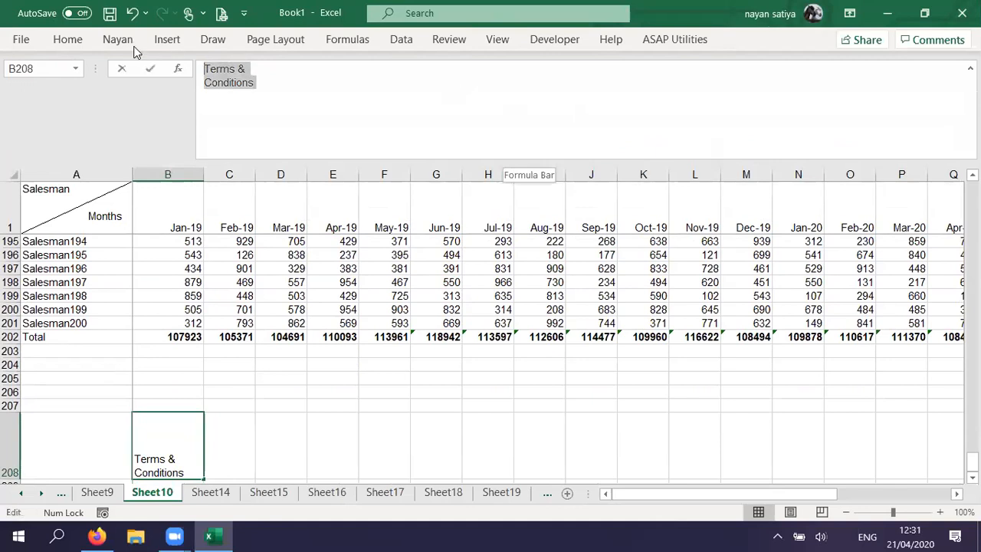
{"action": "left_click", "coordinate": [286, 65]}
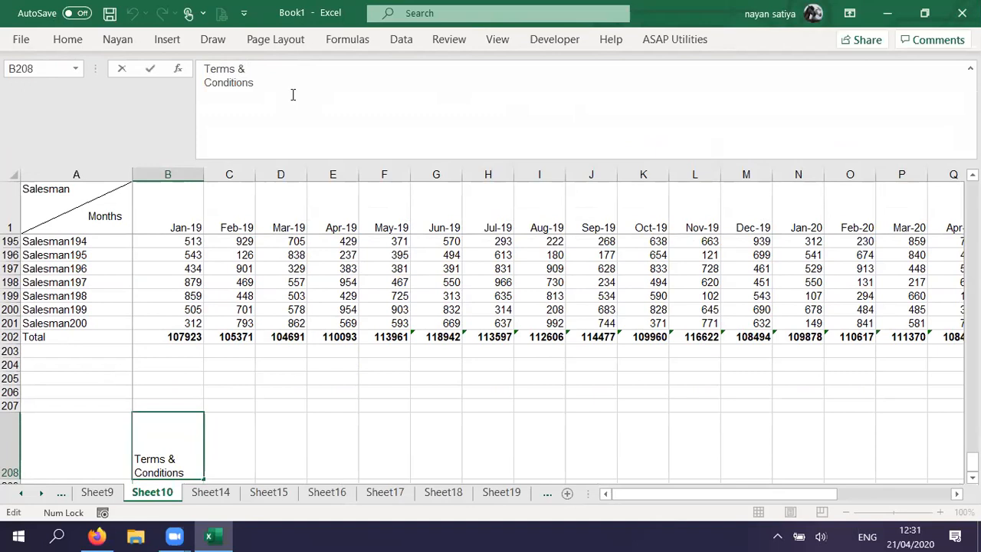
{"action": "key", "text": "alt+Return"}
{"action": "key", "text": "alt+Return"}
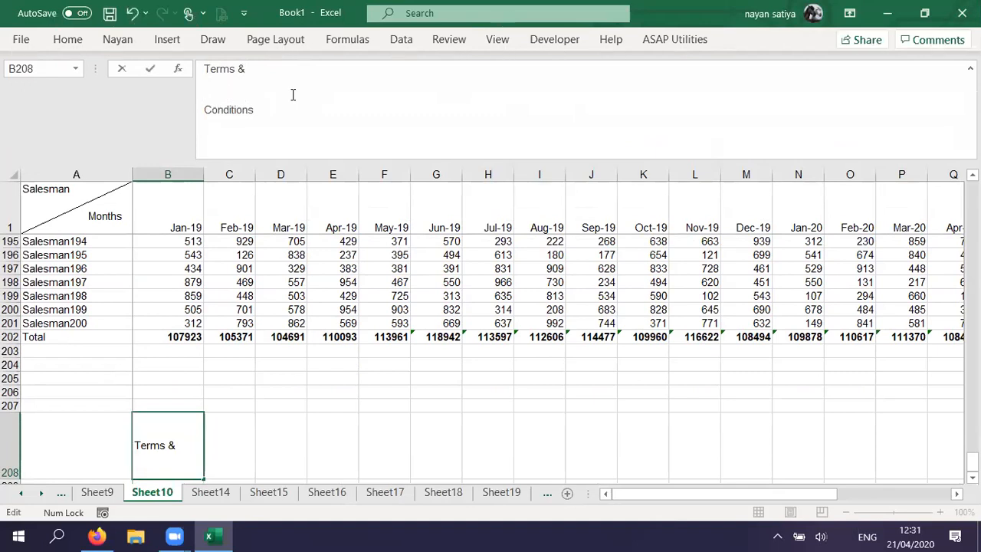
{"action": "key", "text": "ctrl+Return"}
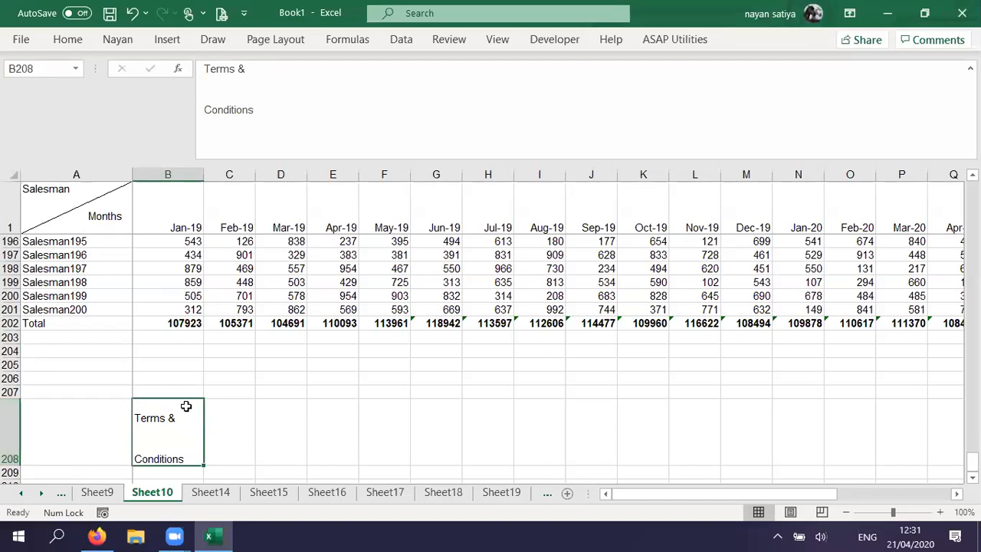
Shrink the formula bar back to a single line.
{"action": "left_click", "coordinate": [435, 528]}
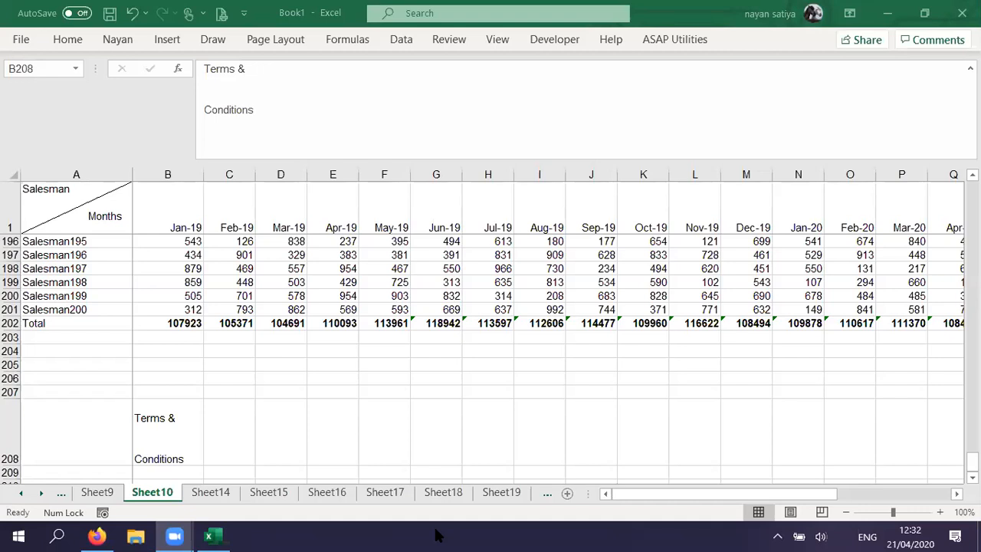
{"action": "left_click", "coordinate": [587, 162]}
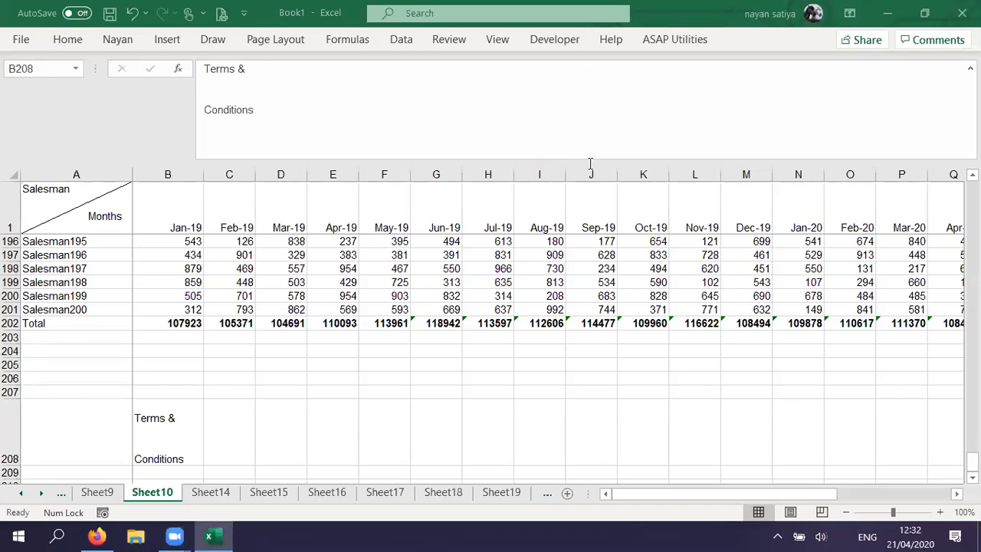
{"action": "left_click_drag", "start_coordinate": [578, 161], "coordinate": [578, 79]}
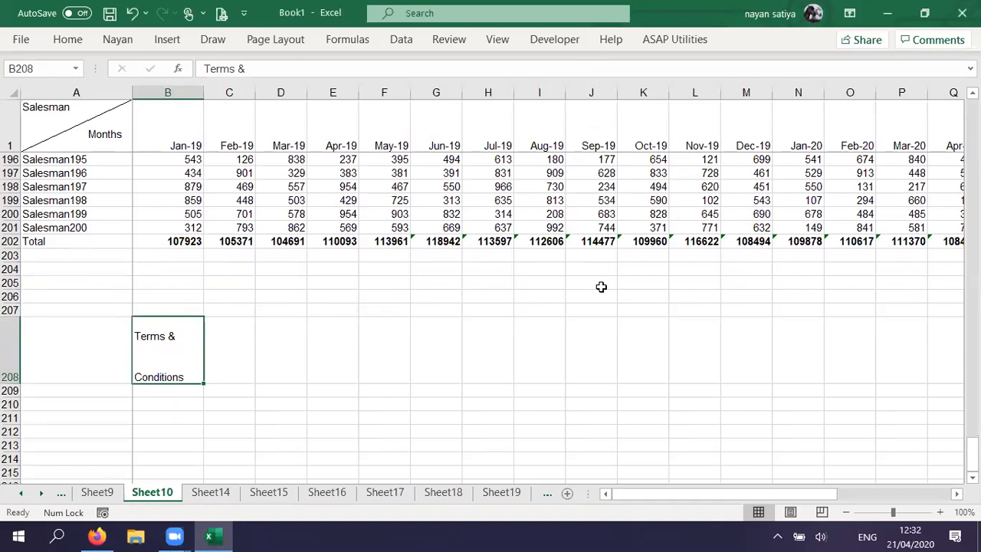